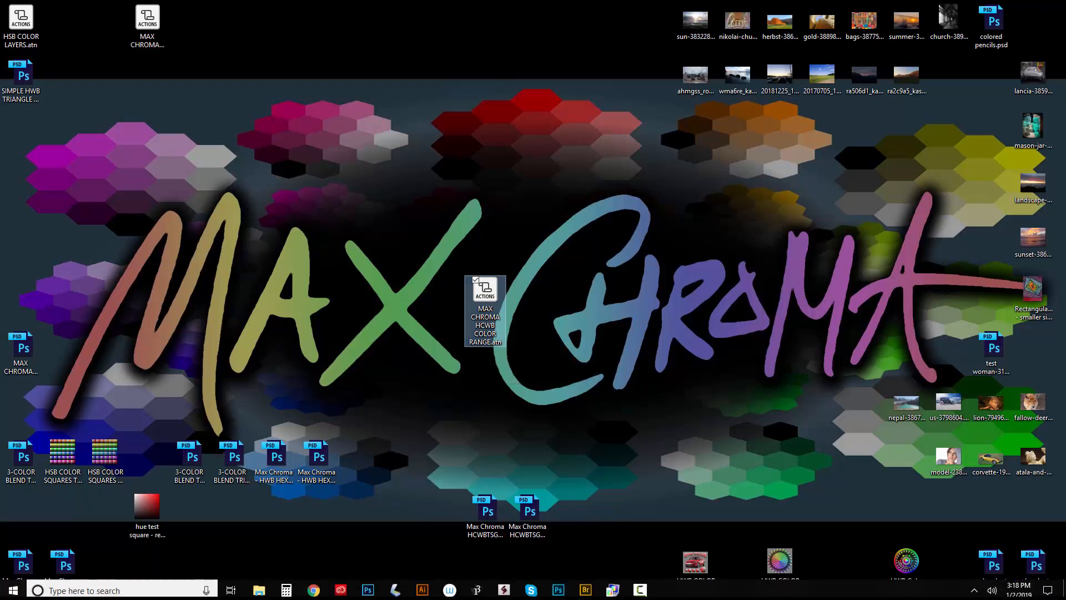
Switch to Chrome, go to payhip.com/MaxChroma and open the HCWB Custom Color Range product page.
left_click(314, 590)
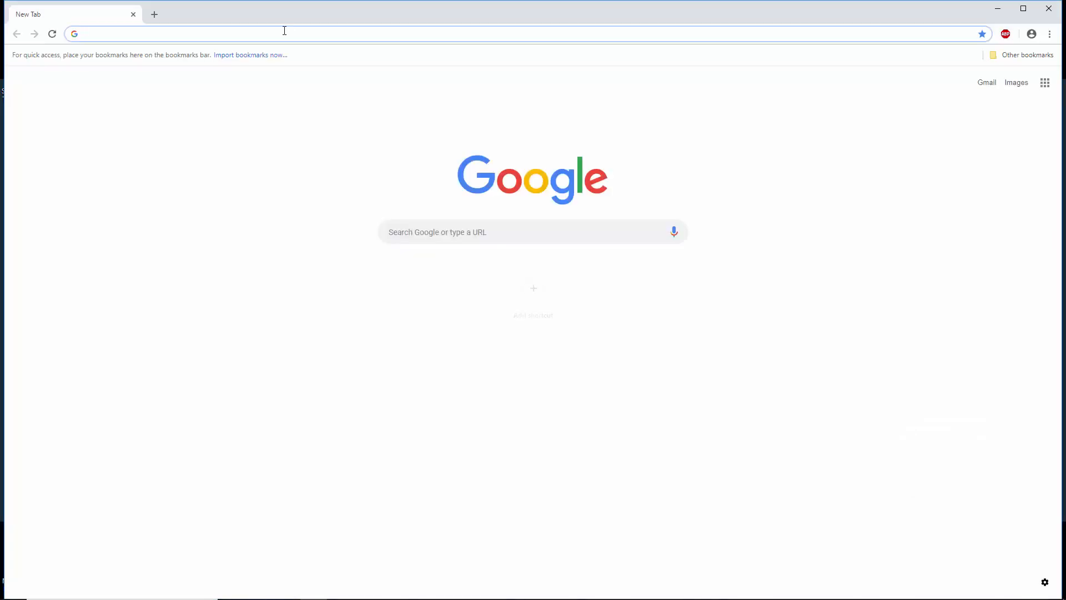
type("payhip.c")
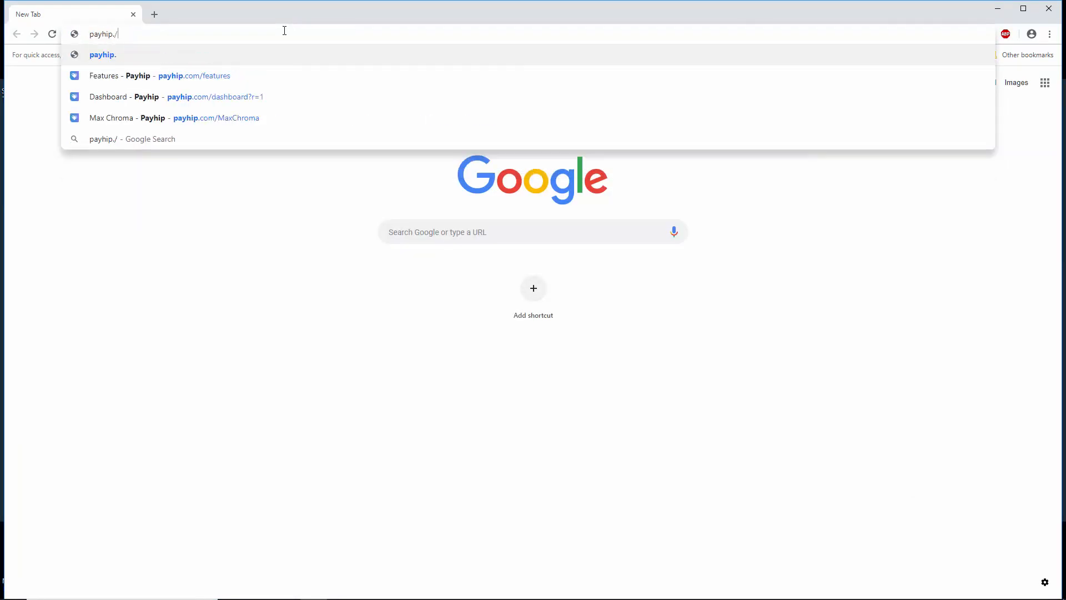
type("om/")
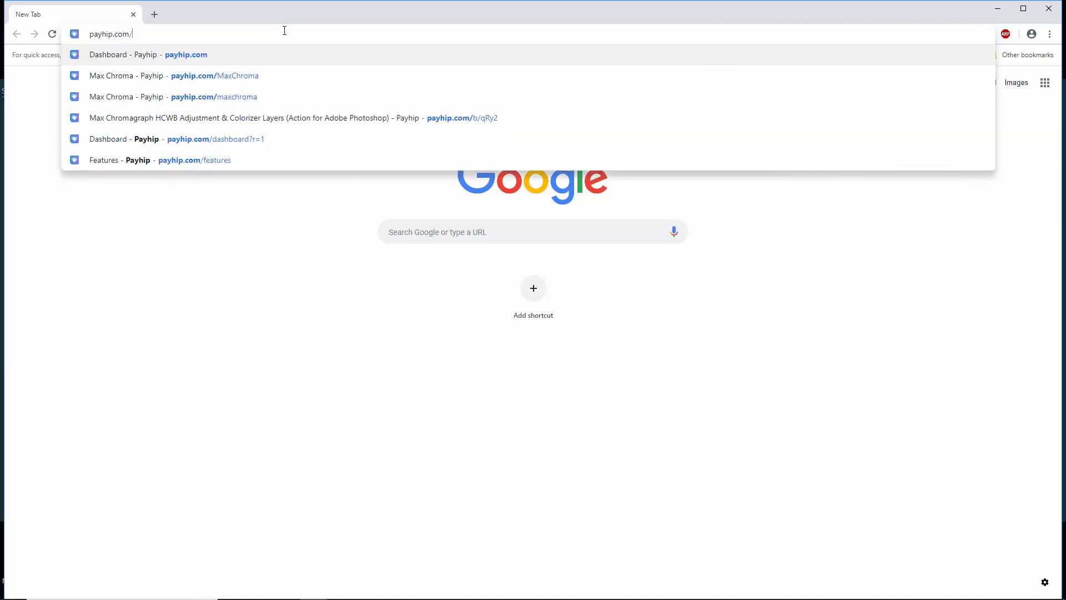
type("maxch")
key("Return")
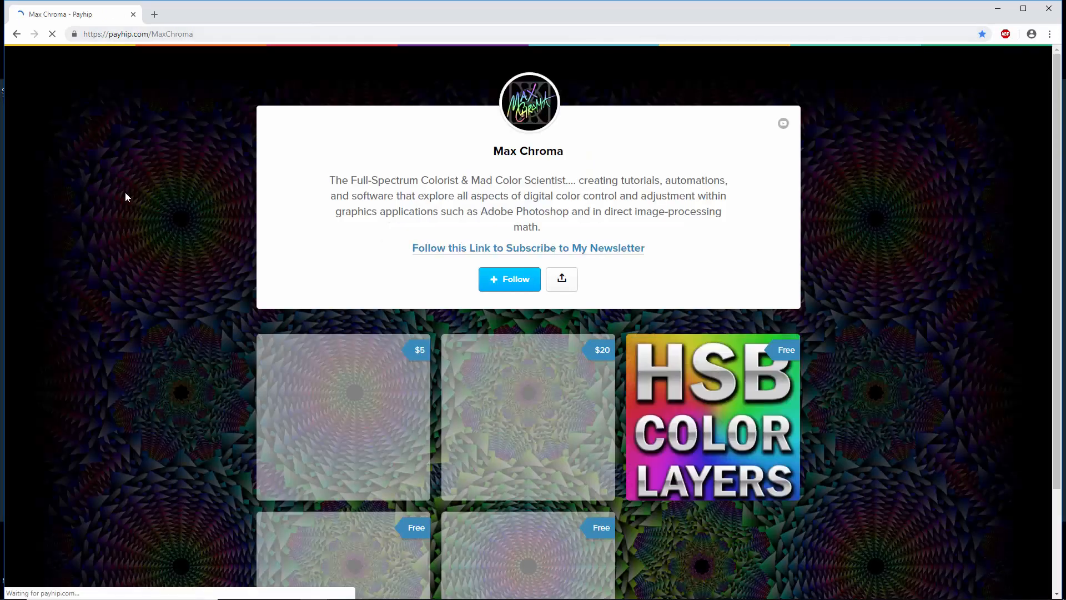
left_click(514, 410)
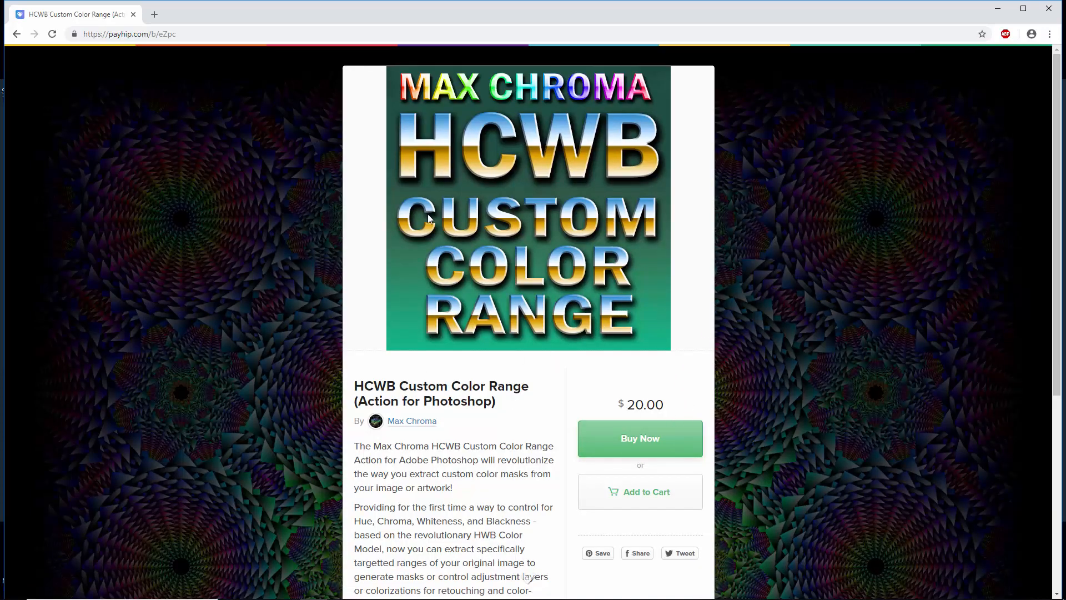
Read through the HCWB Custom Color Range product description, covering its color controls and mask uses, and minimize the browser.
left_click(166, 35)
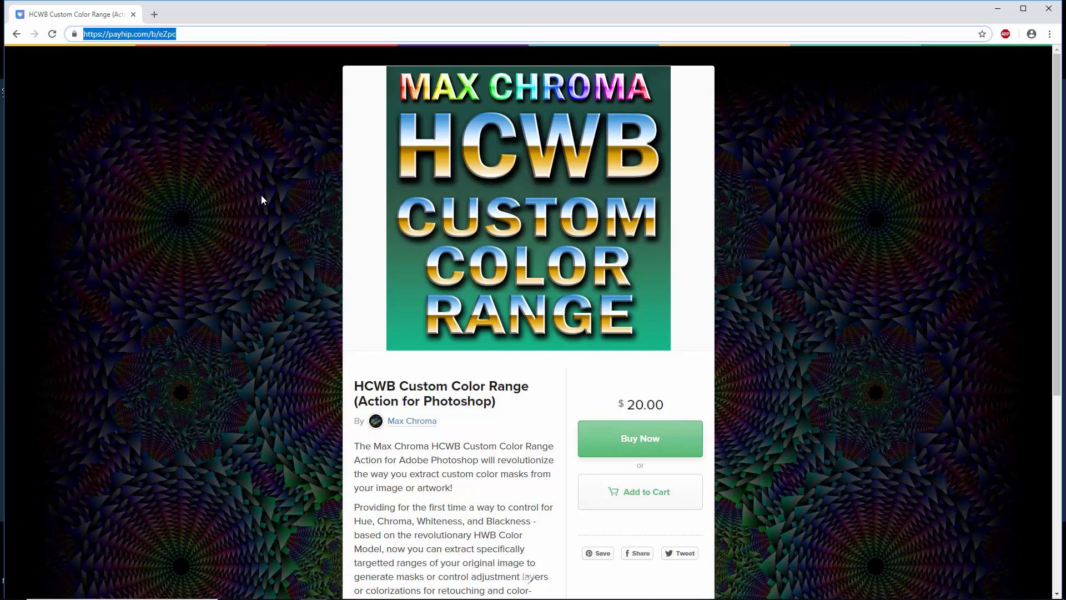
scroll(276, 228, "down", 5)
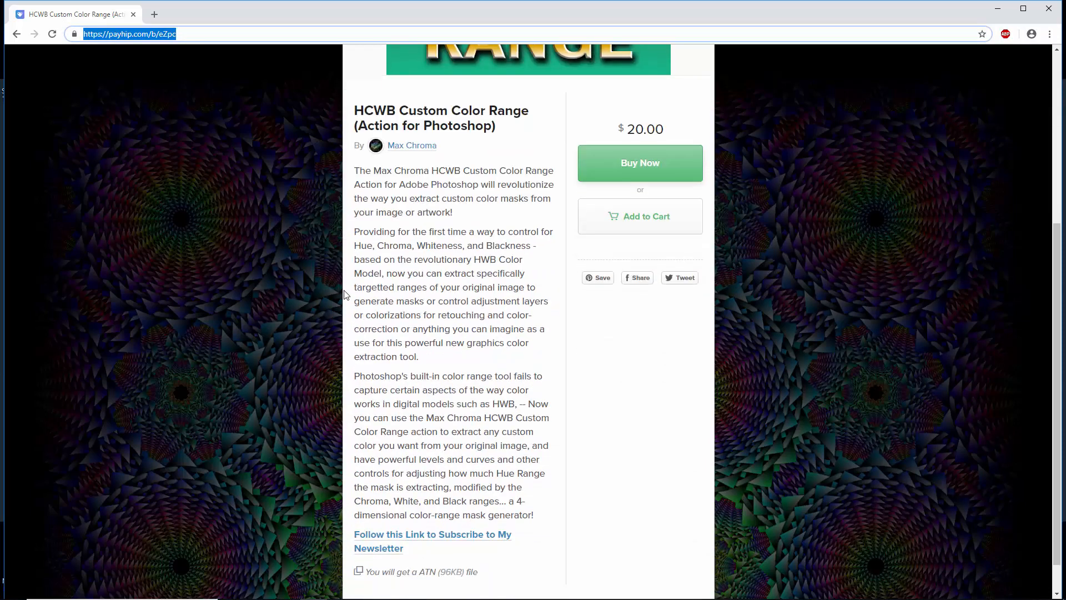
left_click_drag(356, 169, 546, 217)
left_click(419, 165)
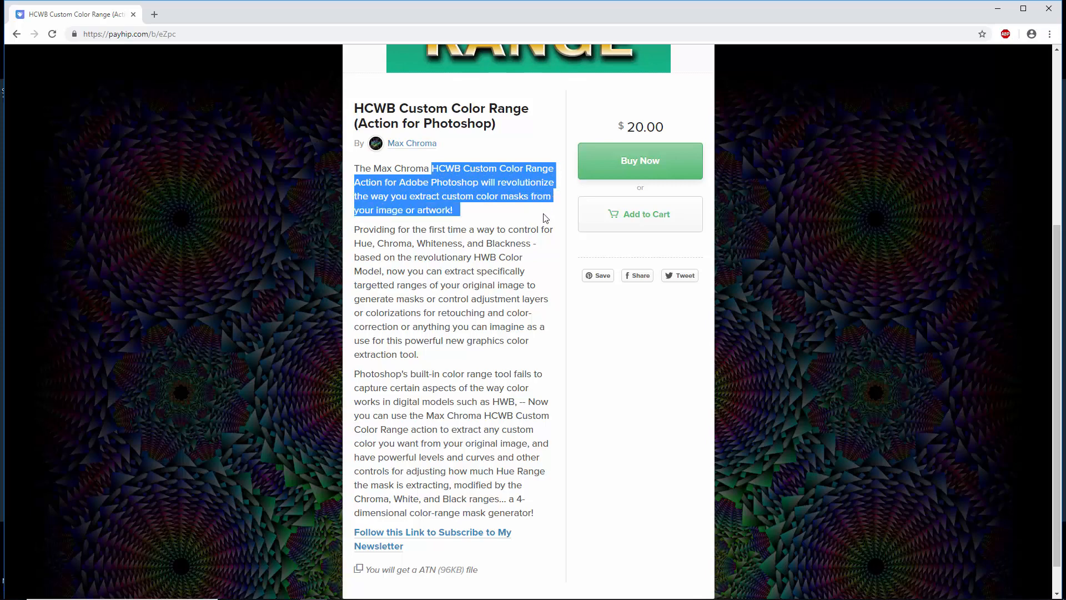
left_click_drag(354, 230, 552, 229)
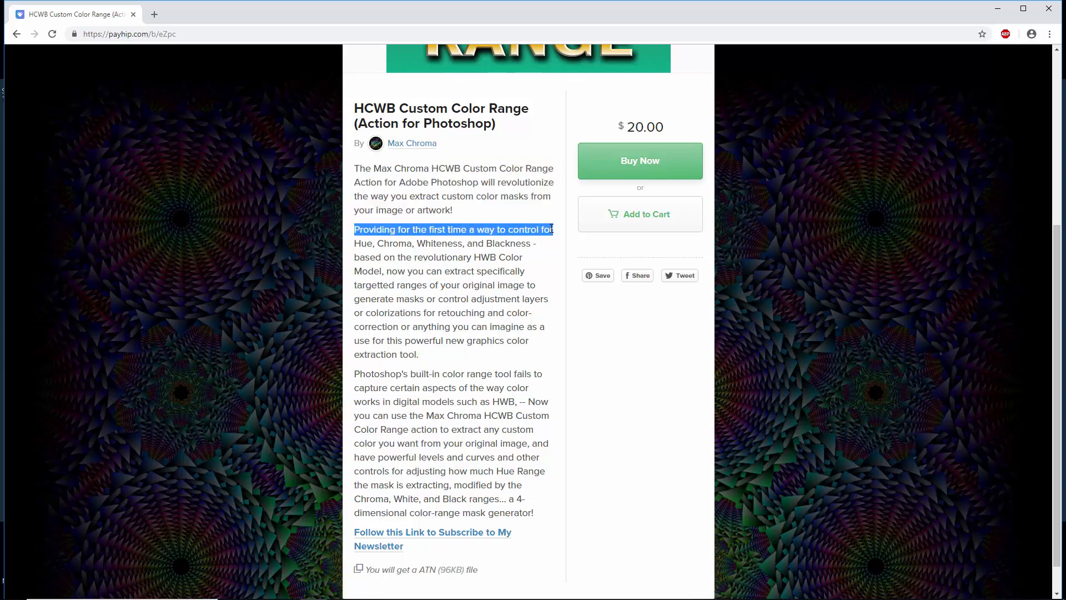
left_click_drag(356, 243, 529, 246)
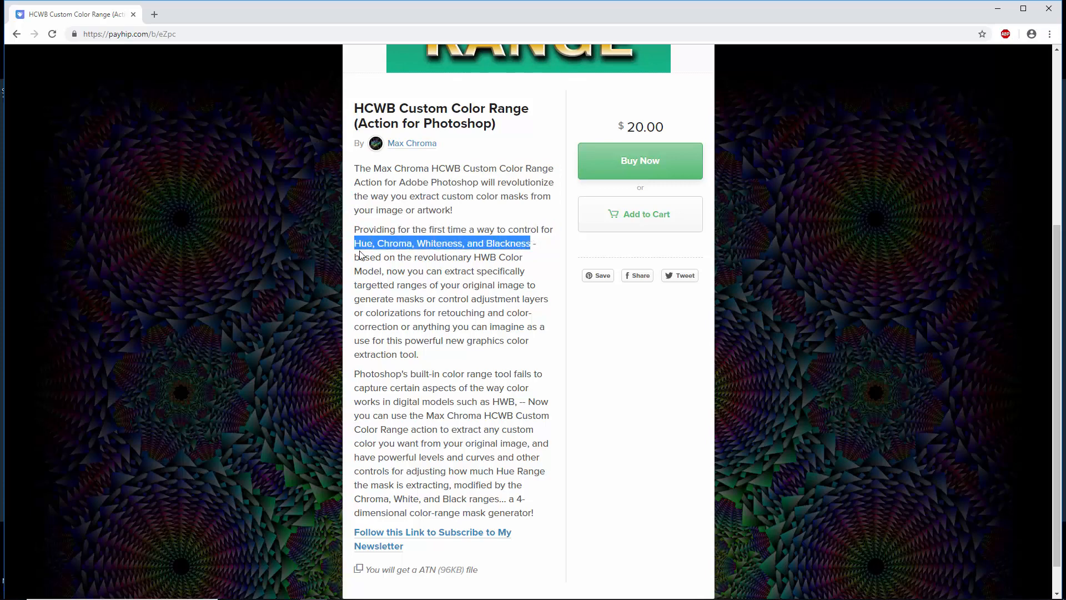
left_click_drag(356, 257, 510, 359)
left_click(415, 330)
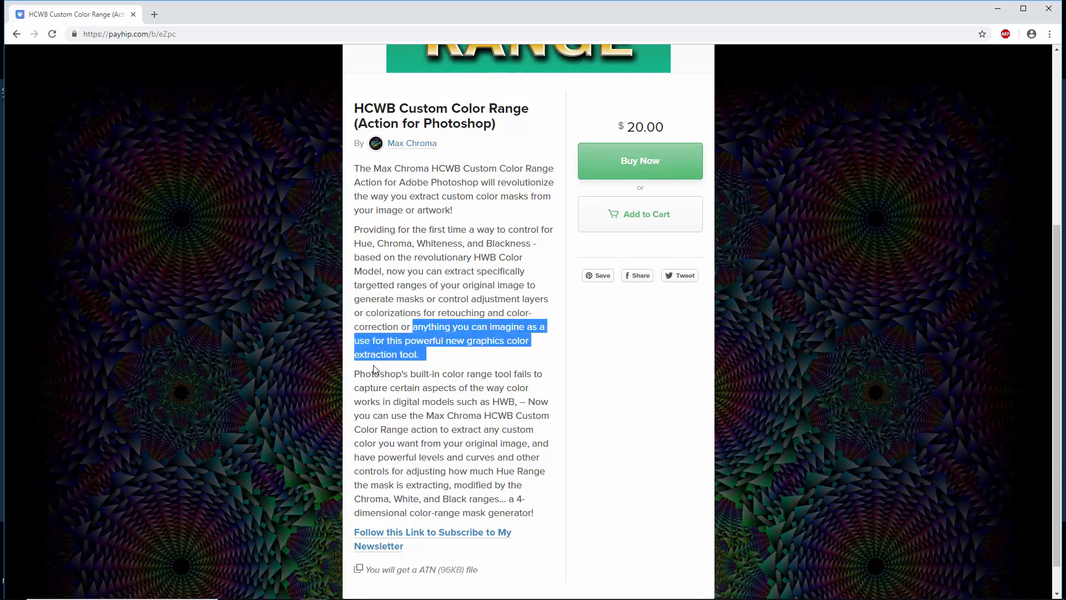
left_click_drag(357, 374, 524, 508)
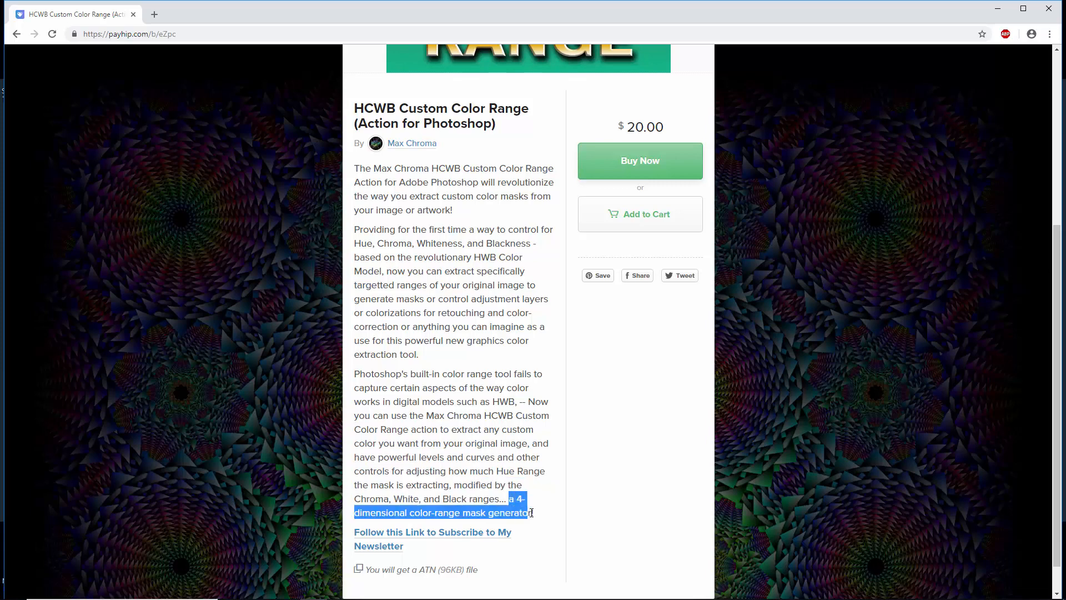
left_click(450, 468)
left_click(998, 8)
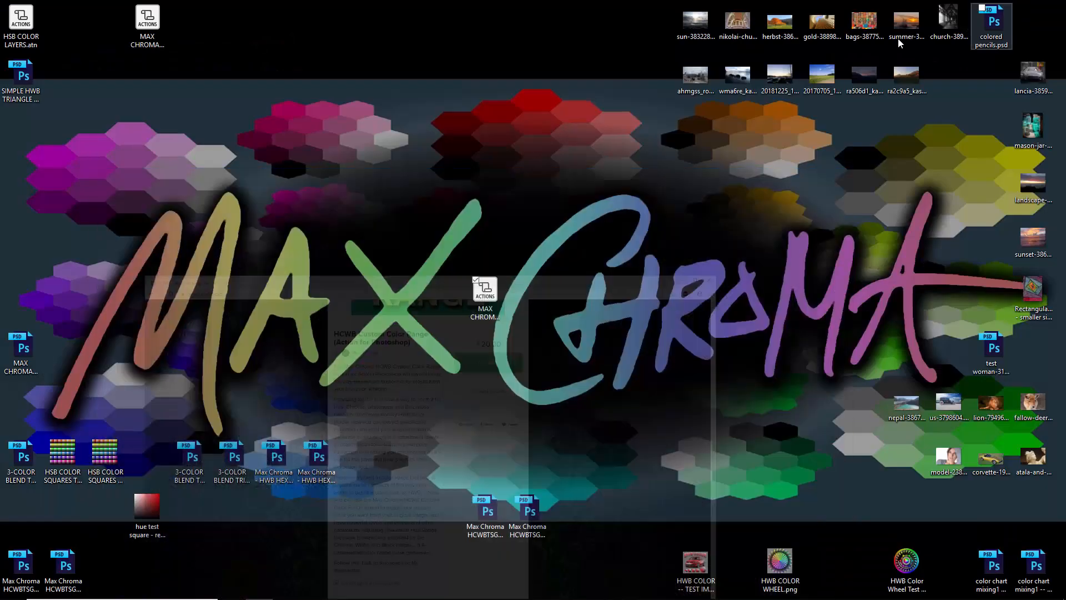
Load the MAX CHROMA HCWB COLOR RANGE.atn action file from the desktop into Photoshop.
left_click(490, 301)
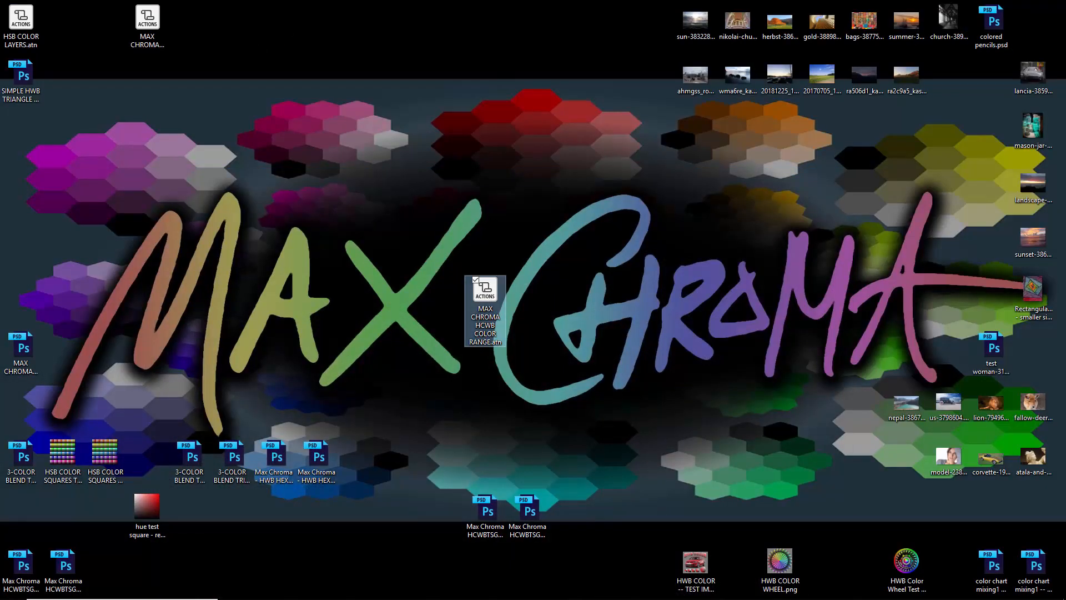
mouse_move(482, 598)
left_click(558, 590)
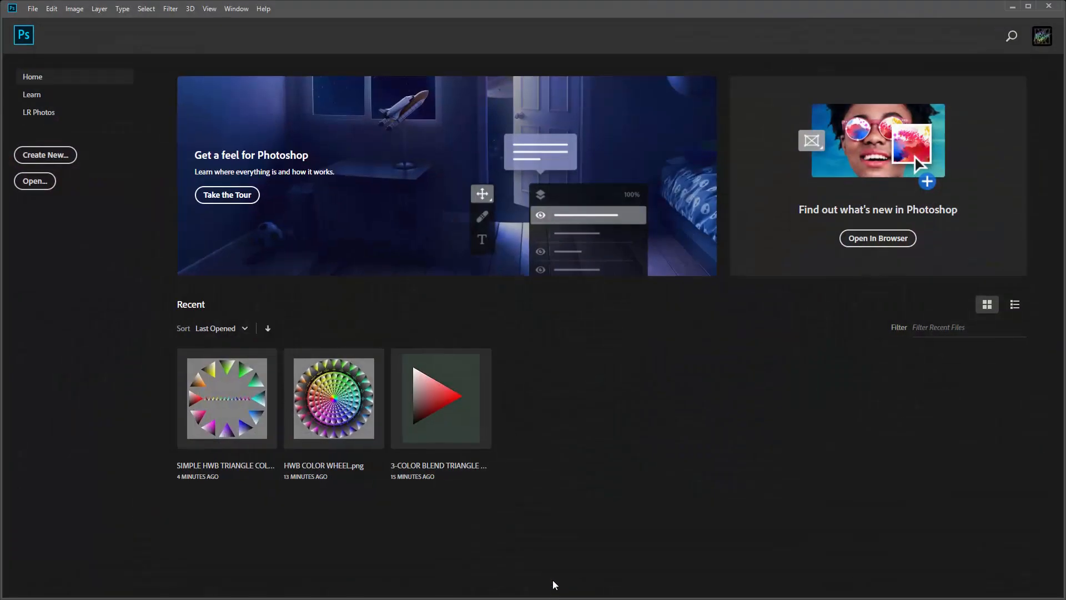
left_click(1012, 6)
left_click(485, 295)
left_click(1012, 6)
Move the MAX CHROMA and SIMPLE HWB TRIANGLE COLOR WHEEL AND ROW PSD files toward the middle of the desktop.
left_click(22, 350)
left_click_drag(23, 350, 439, 473)
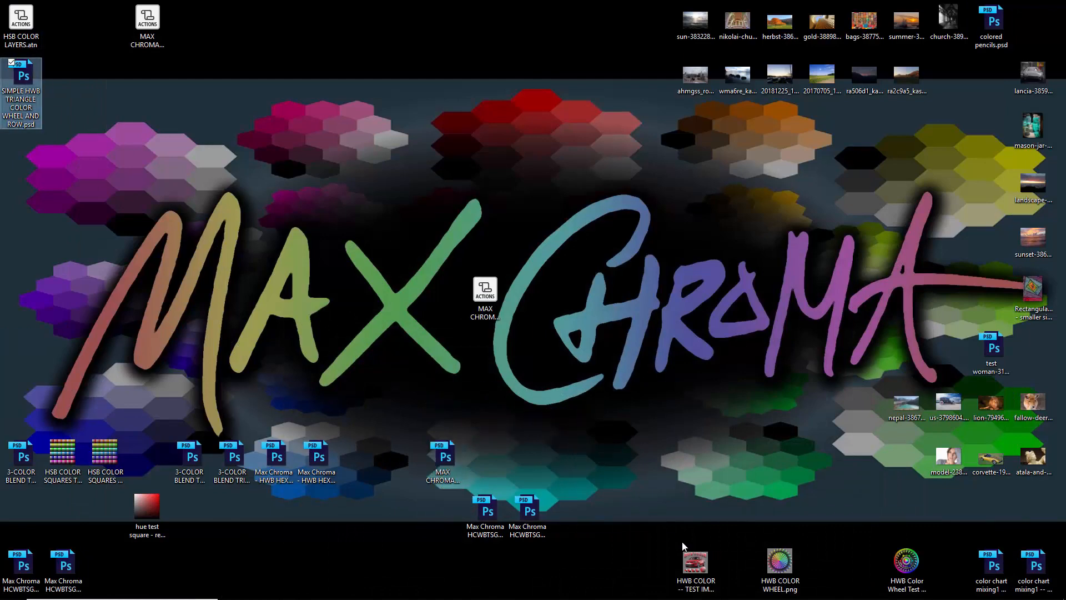
left_click_drag(684, 547, 612, 408)
left_click_drag(781, 561, 556, 399)
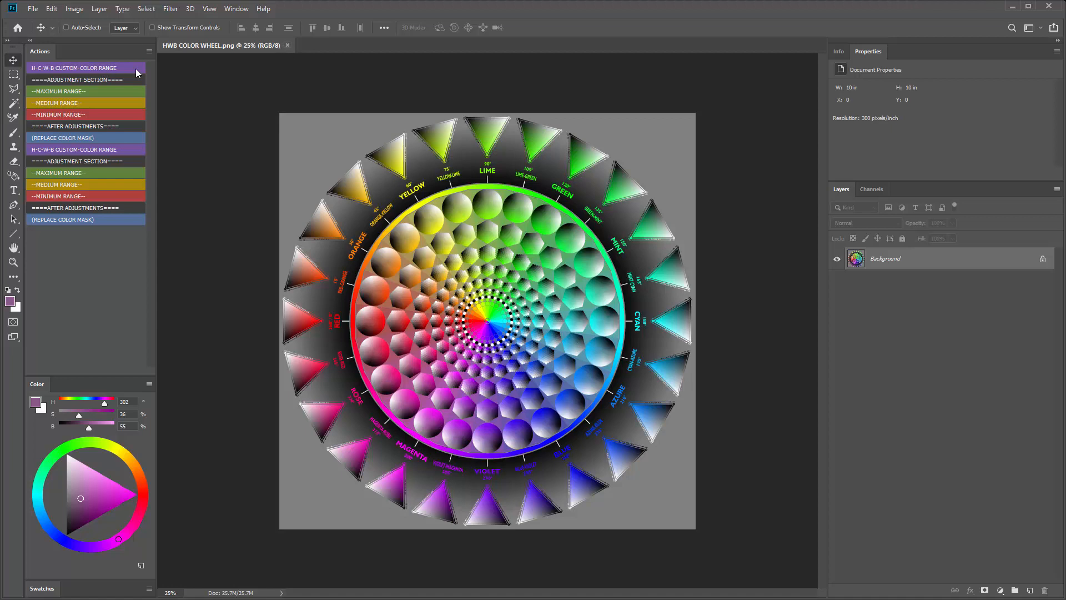
left_click(288, 45)
left_click(1008, 5)
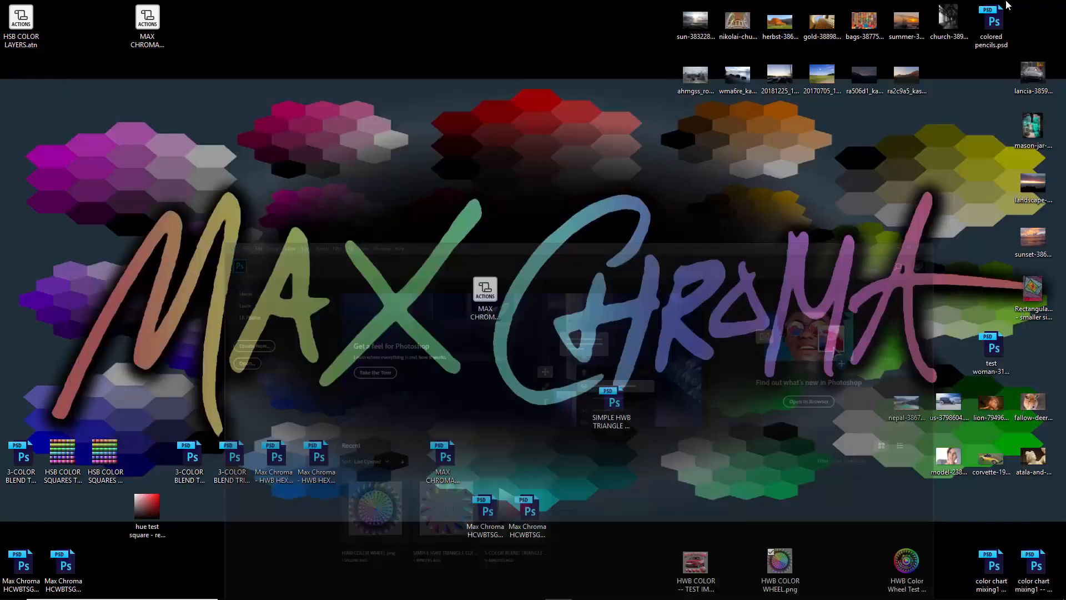
Open SIMPLE HWB TRIANGLE COLOR WHEEL AND ROW.psd from the desktop in Photoshop.
left_click_drag(611, 401, 581, 396)
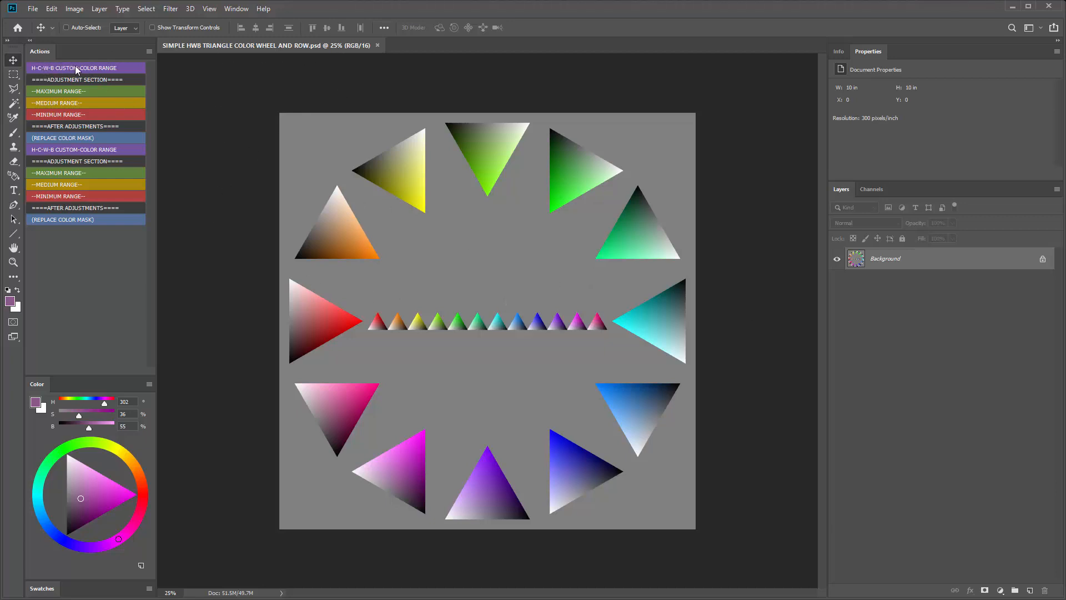
Turn off Button Mode for the actions and delete both MAX CHROMA HCWB COLOR RANGE action sets.
left_click(147, 54)
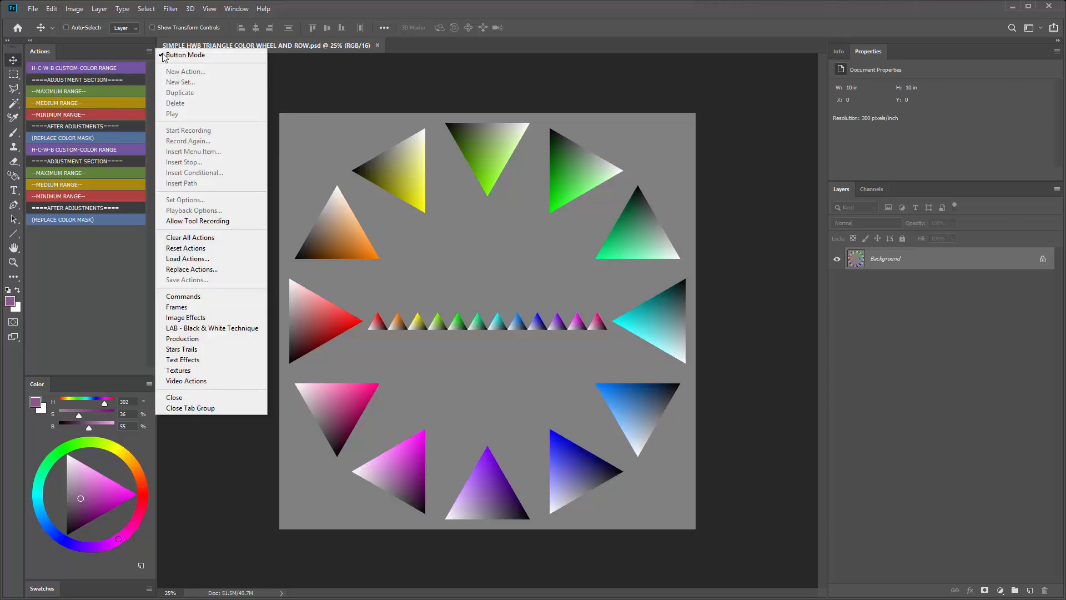
left_click(166, 55)
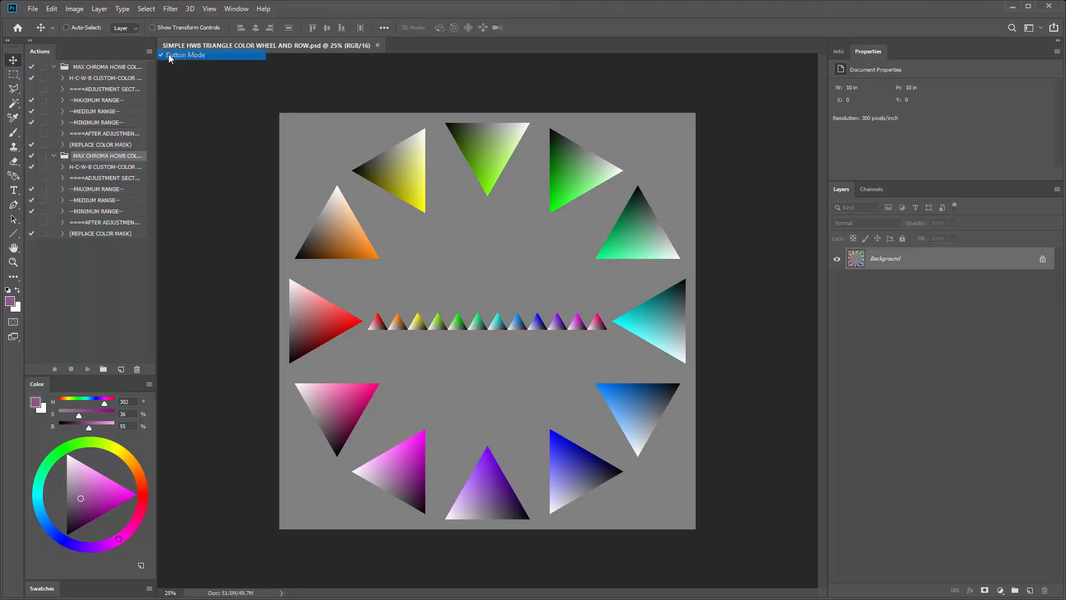
left_click(136, 369)
left_click(488, 228)
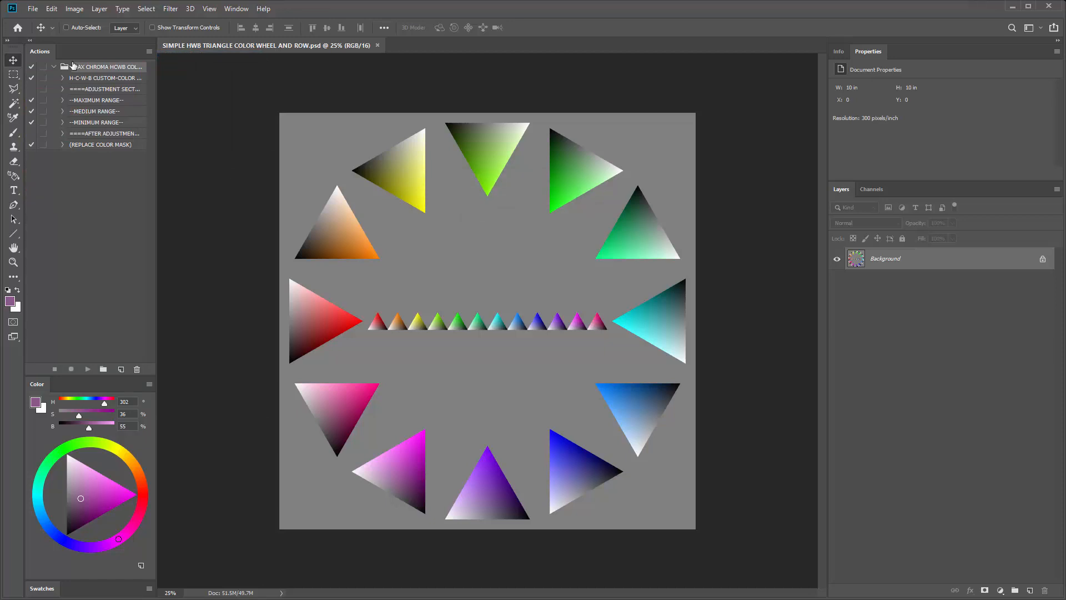
left_click(136, 369)
left_click(482, 227)
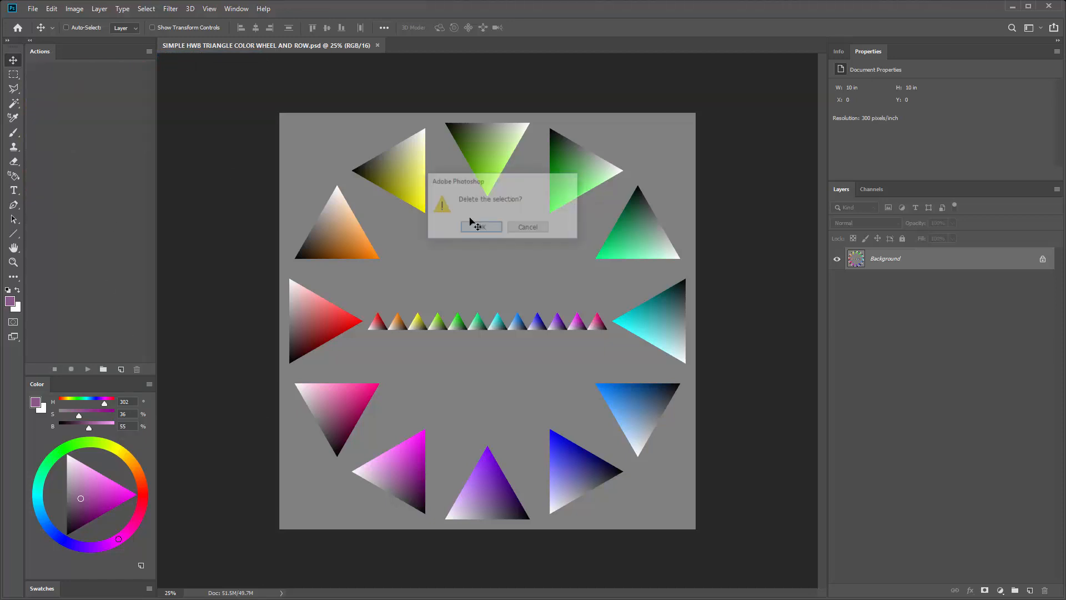
Undock and enlarge the Actions panel over the canvas, and close and reopen it.
left_click_drag(40, 52, 392, 149)
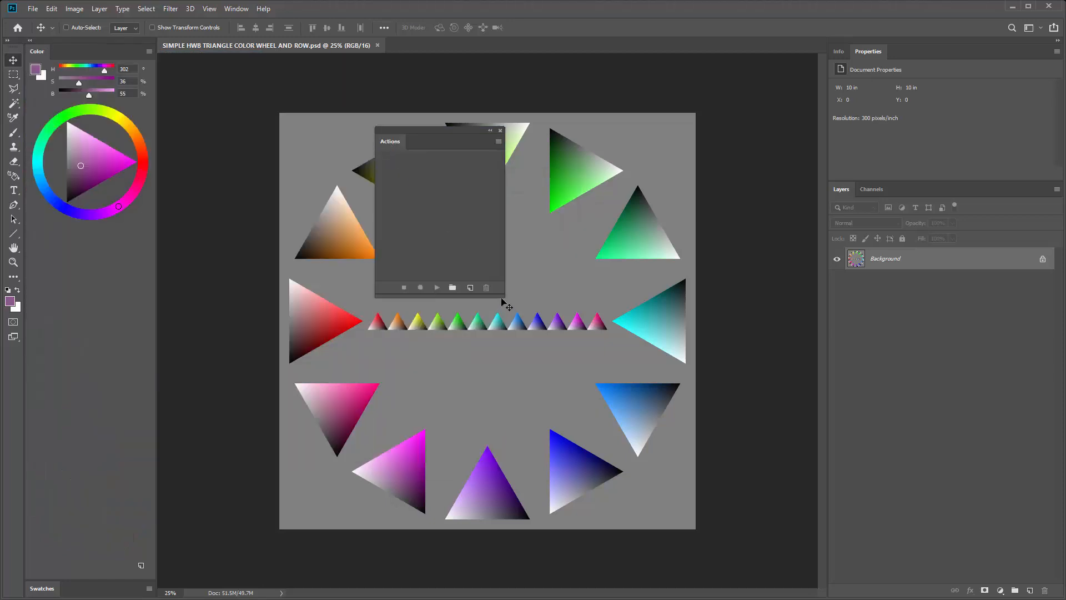
left_click_drag(501, 300, 687, 370)
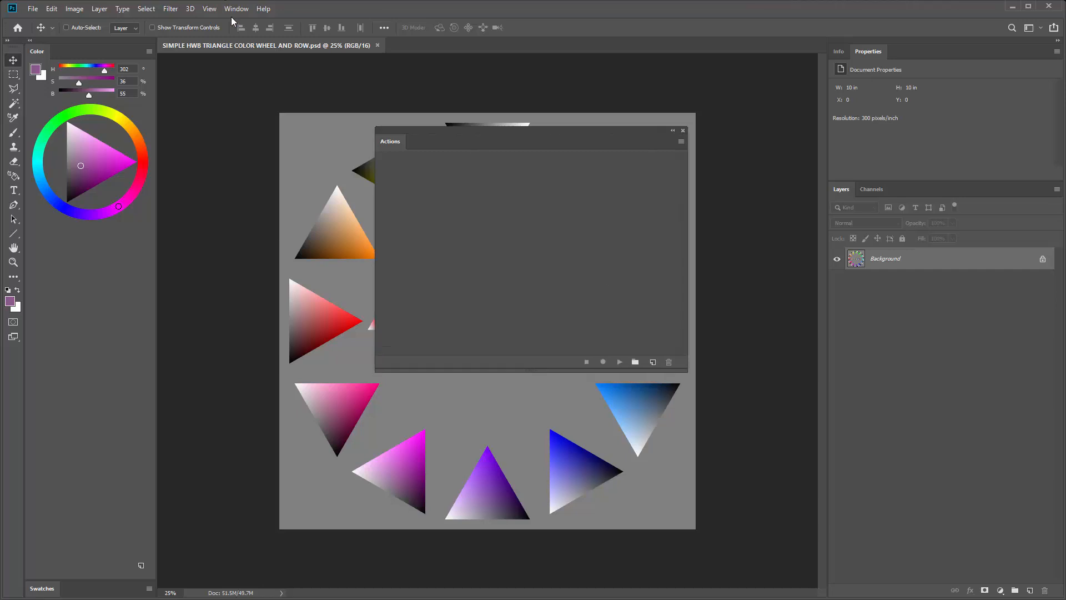
left_click(683, 132)
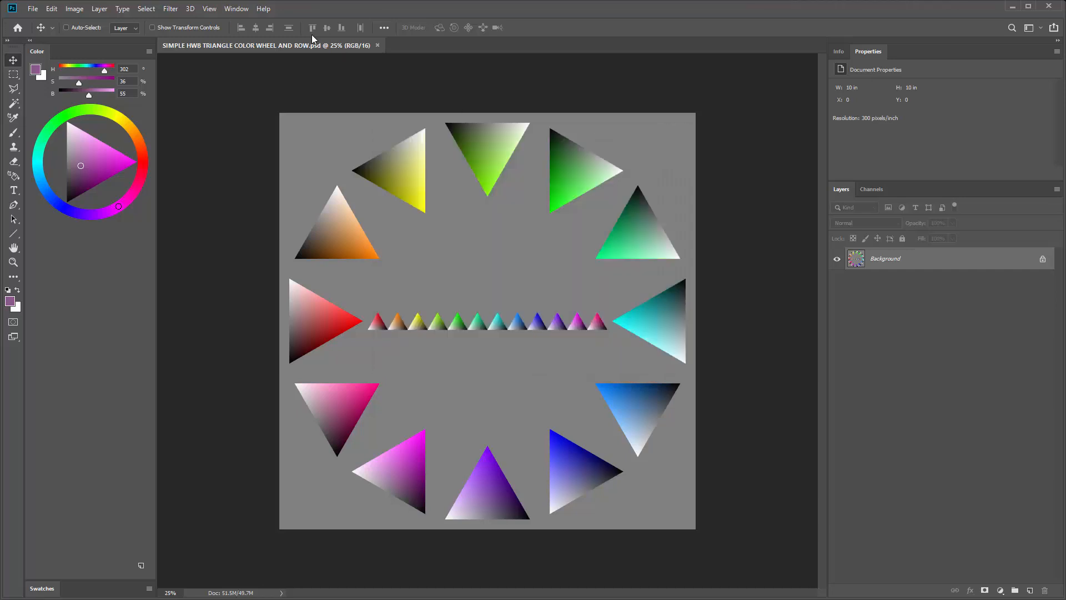
left_click(240, 8)
left_click(260, 87)
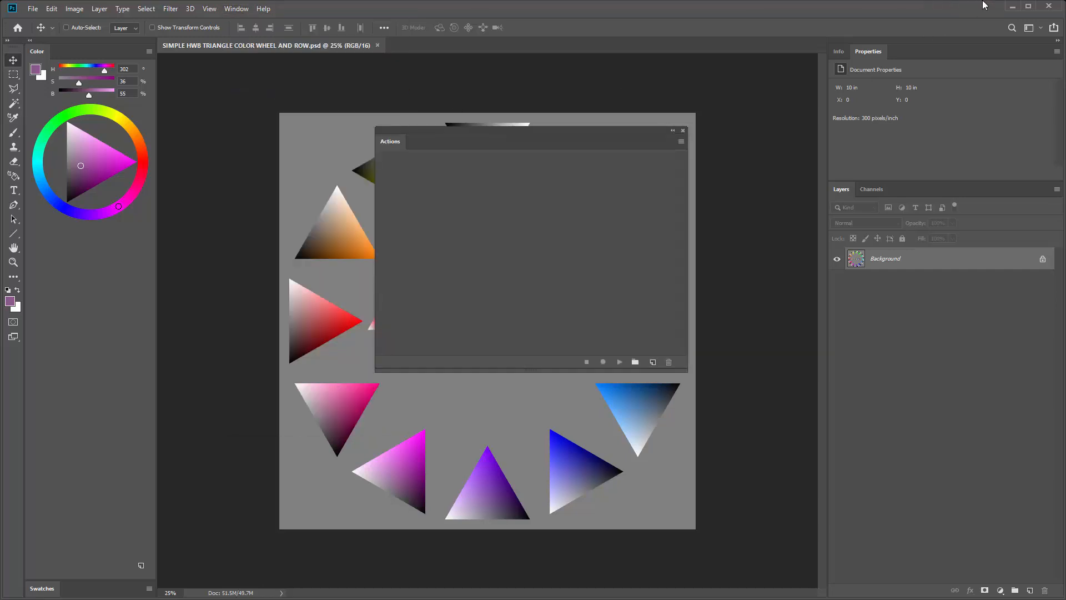
Load MAX CHROMA HCWB COLOR RANGE.atn straight from the desktop and delete the loaded action set.
left_click(1012, 7)
double_click(489, 295)
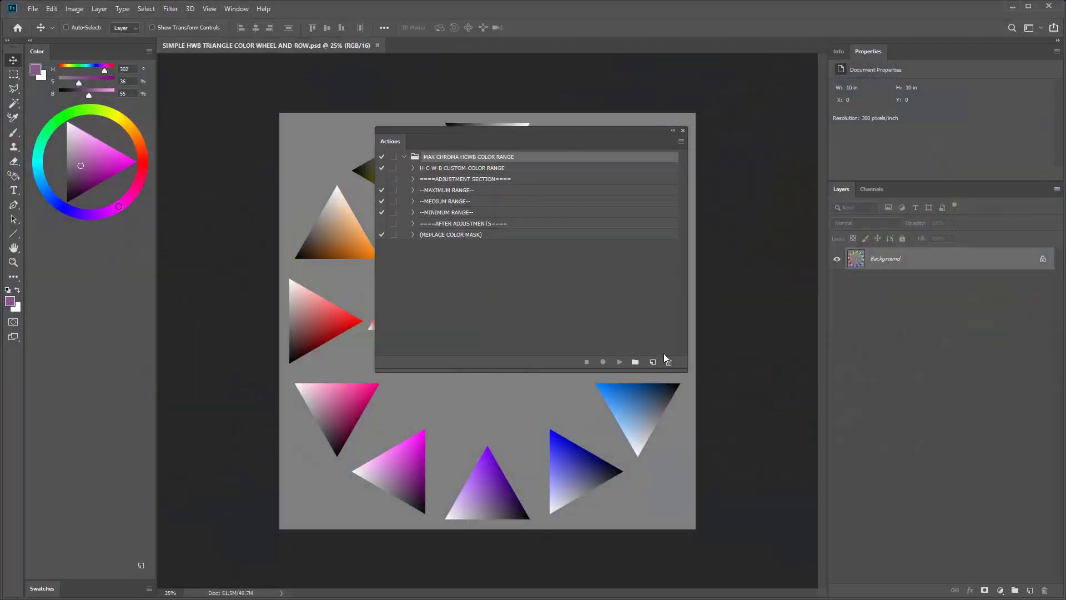
left_click(668, 361)
left_click(488, 230)
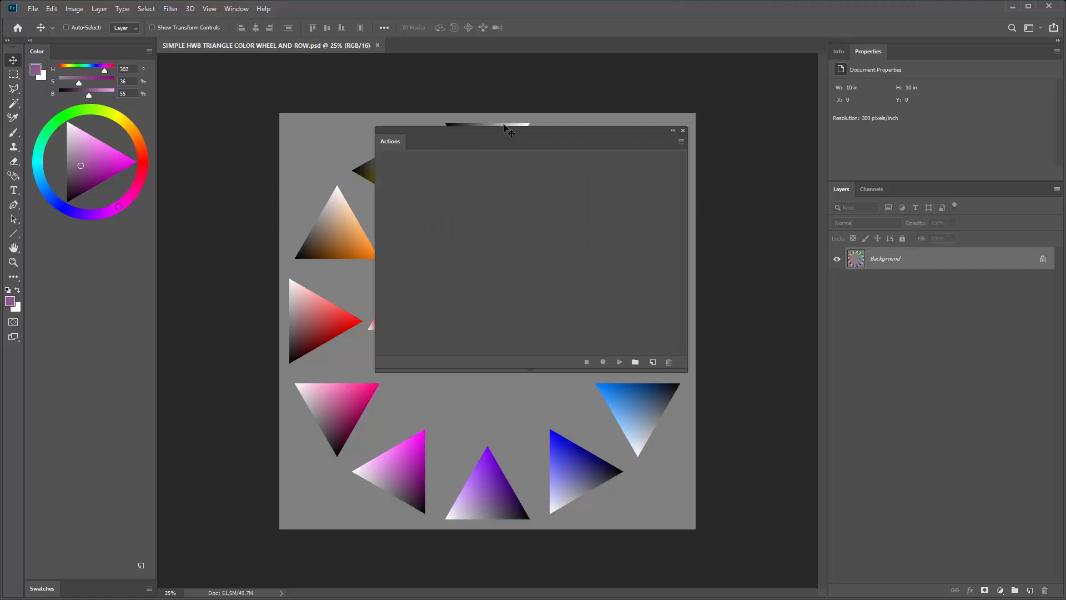
Move the floating Actions panel and use Load Actions to load MAX CHROMA HCWB COLOR RANGE.atn from the Desktop folder.
left_click_drag(495, 135, 329, 150)
left_click(511, 158)
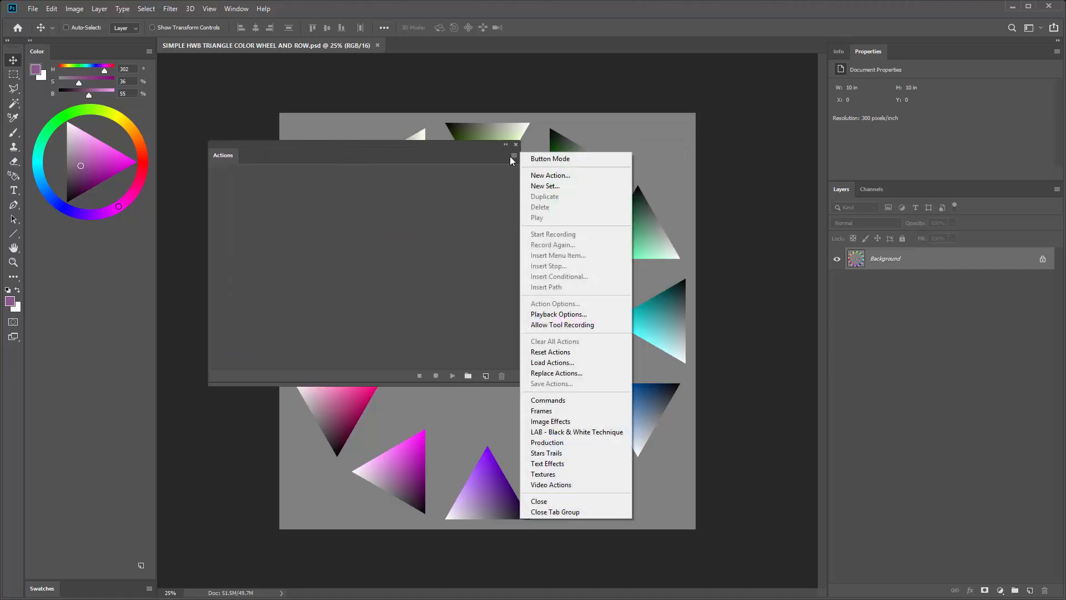
left_click(556, 368)
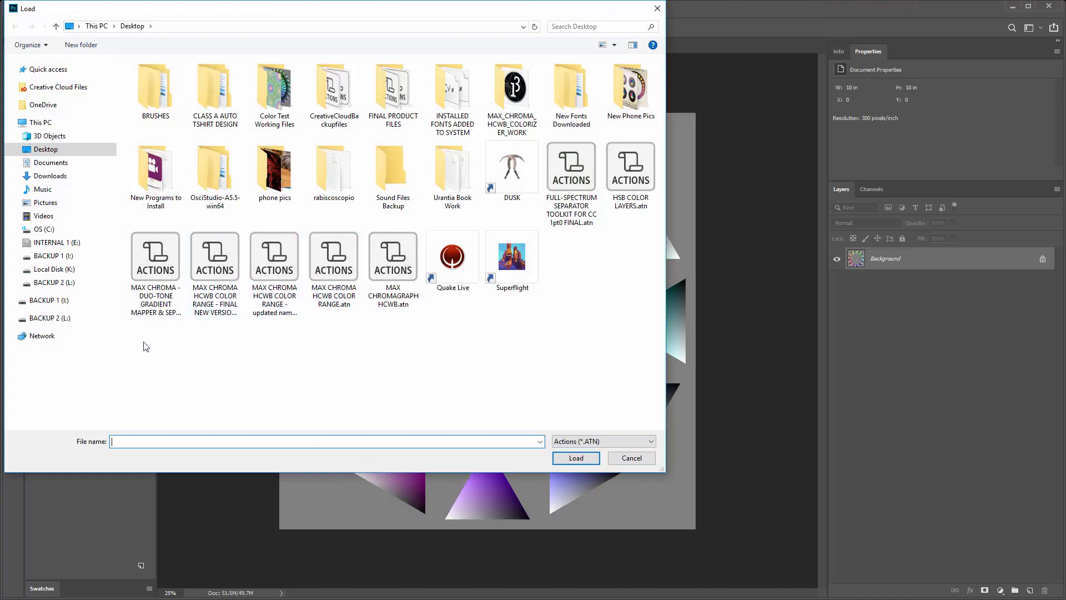
left_click(332, 264)
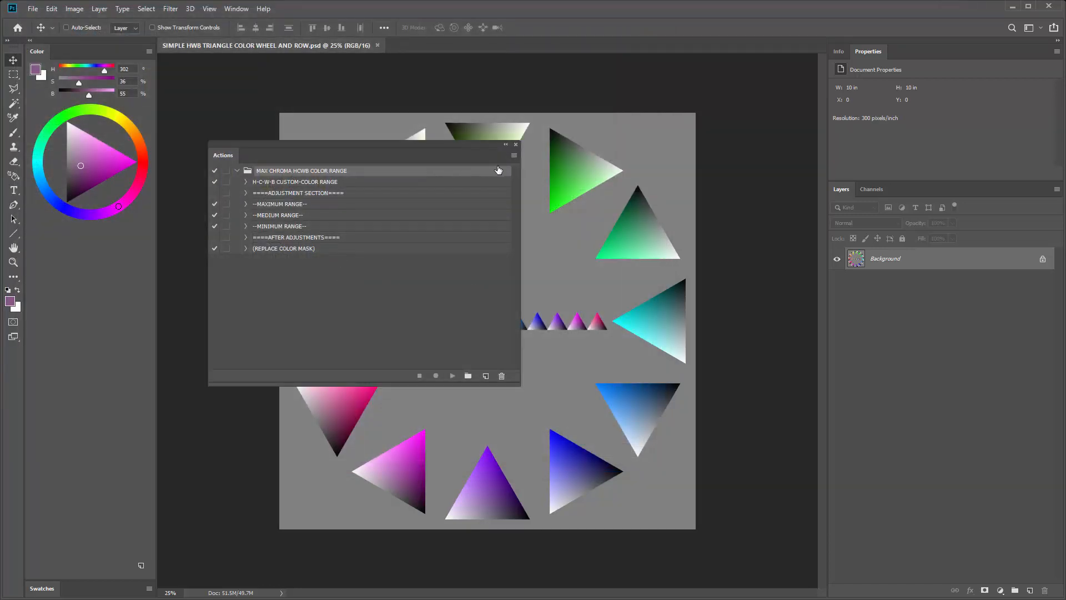
Turn on Button Mode and dock the Actions panel, narrowed to a single column, above the Color panel.
left_click(514, 156)
left_click(532, 161)
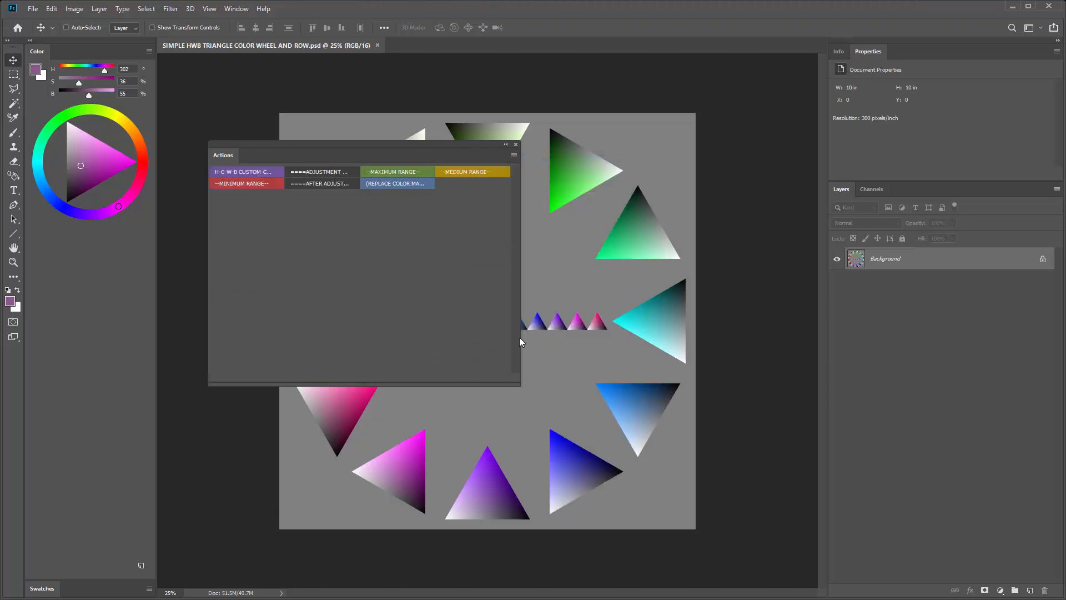
left_click_drag(521, 336, 339, 353)
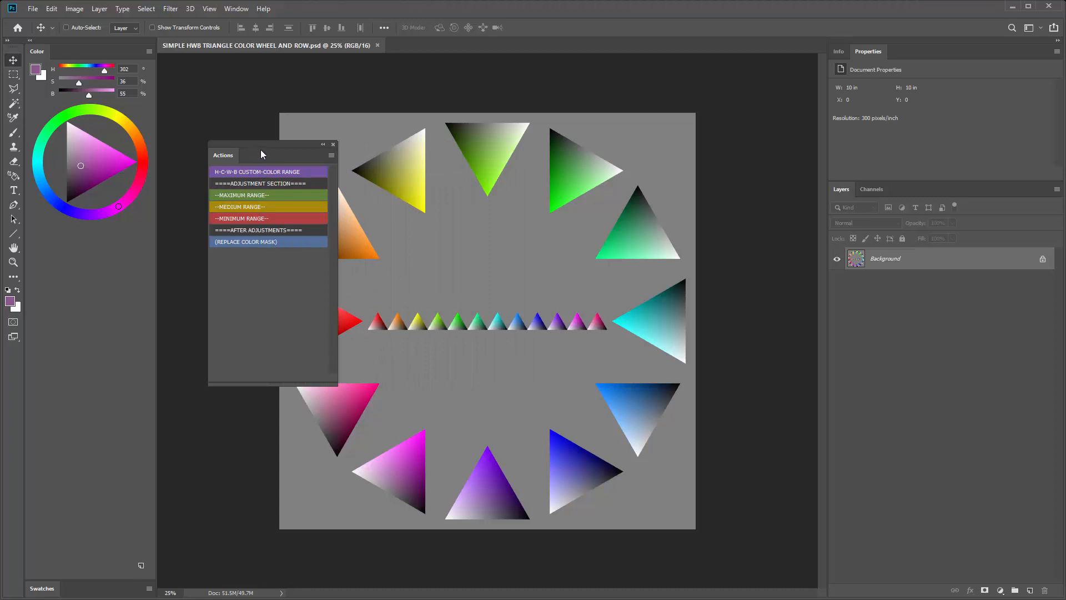
left_click_drag(260, 143, 69, 40)
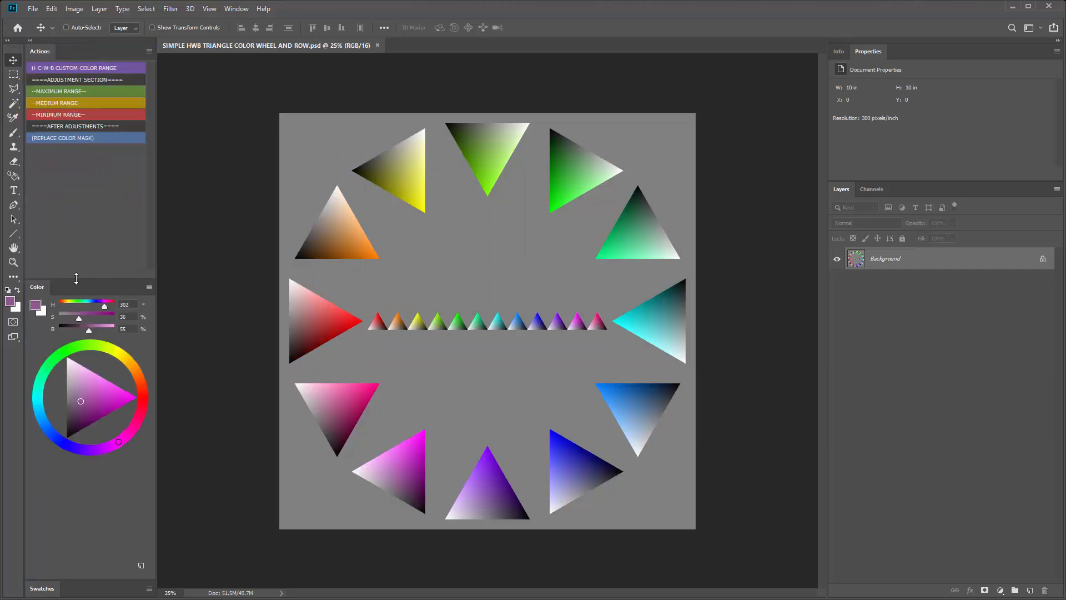
Enlarge the Actions panel by shrinking the Color panel, widen the panel column slightly, and fit the image to the window.
left_click_drag(76, 278, 77, 368)
left_click_drag(156, 153, 167, 153)
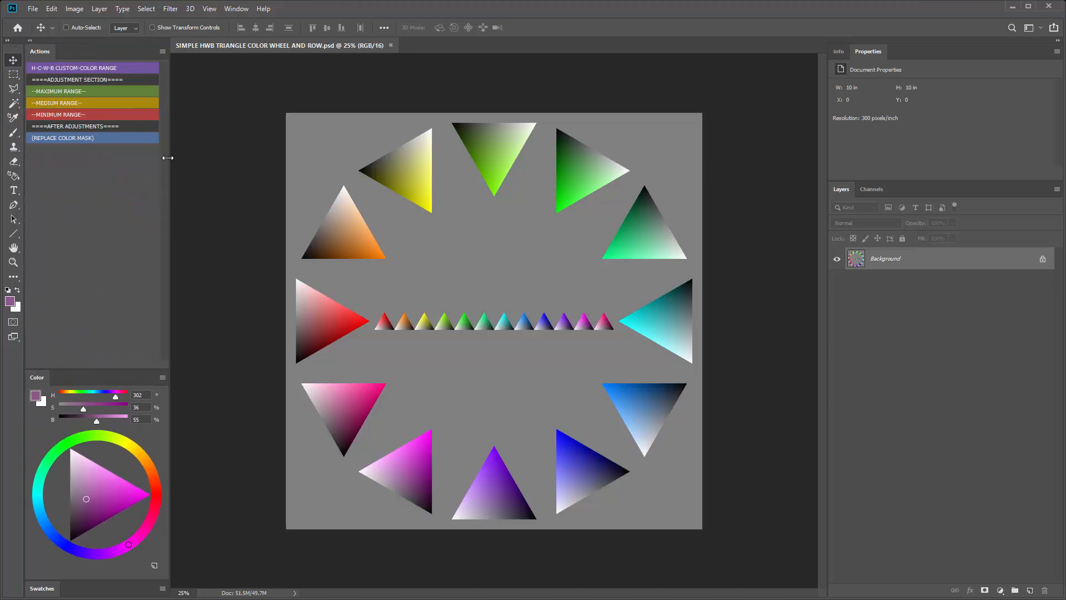
key("ctrl+0")
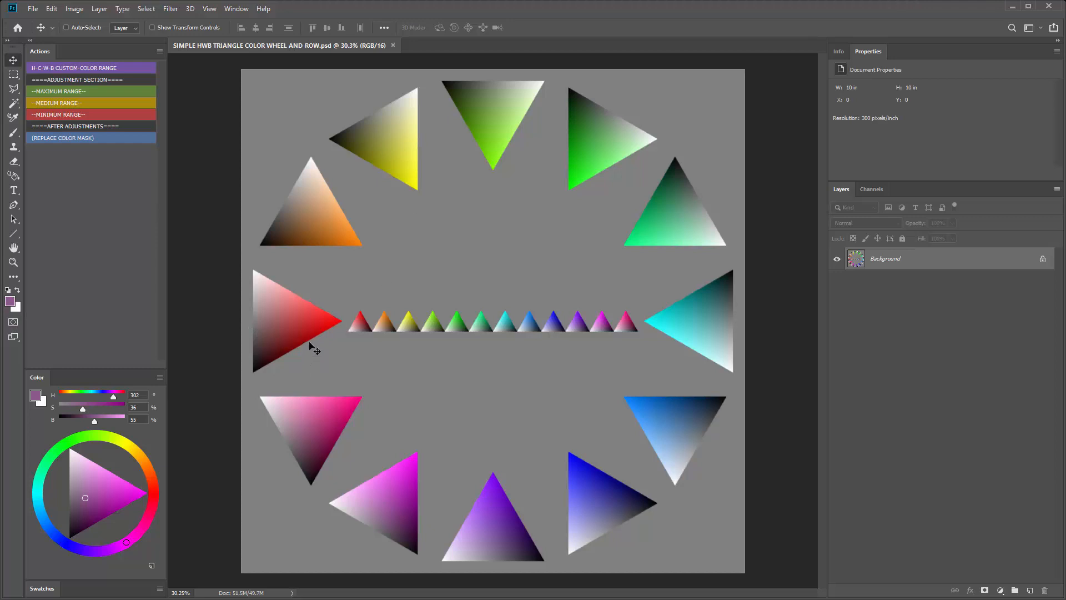
Sample the red, orange, yellow and yellow-green triangles in the foreground Color Picker to check their hue values, and cancel it.
left_click(13, 303)
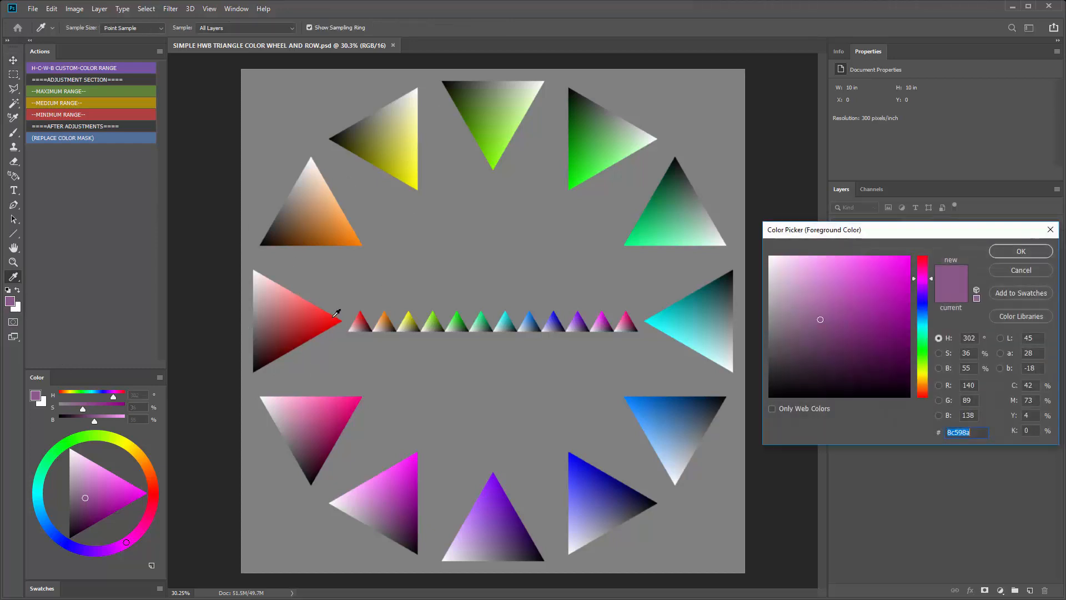
left_click(316, 312)
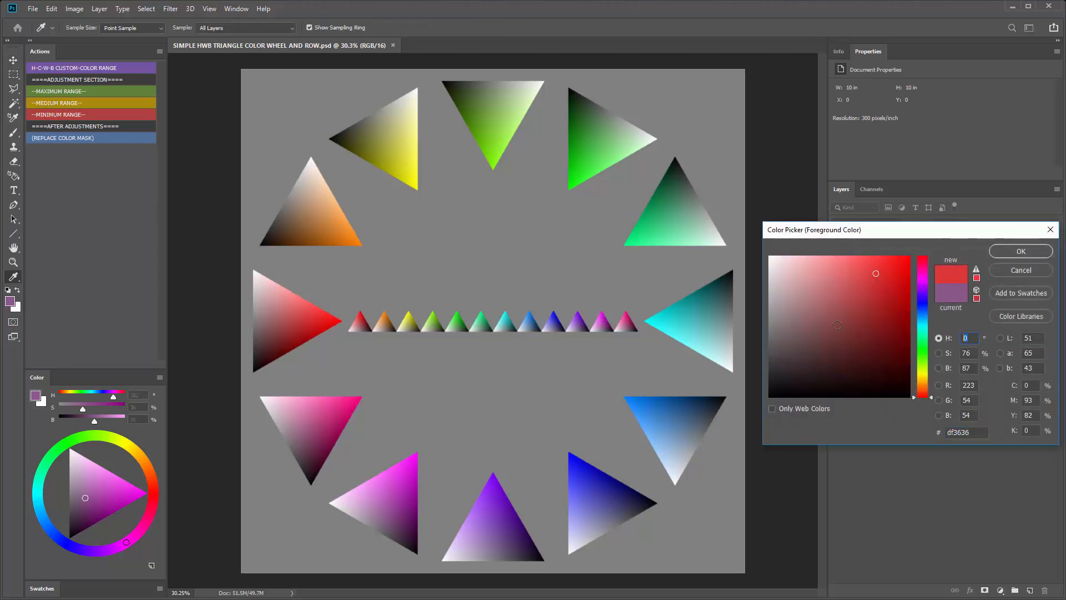
left_click(337, 213)
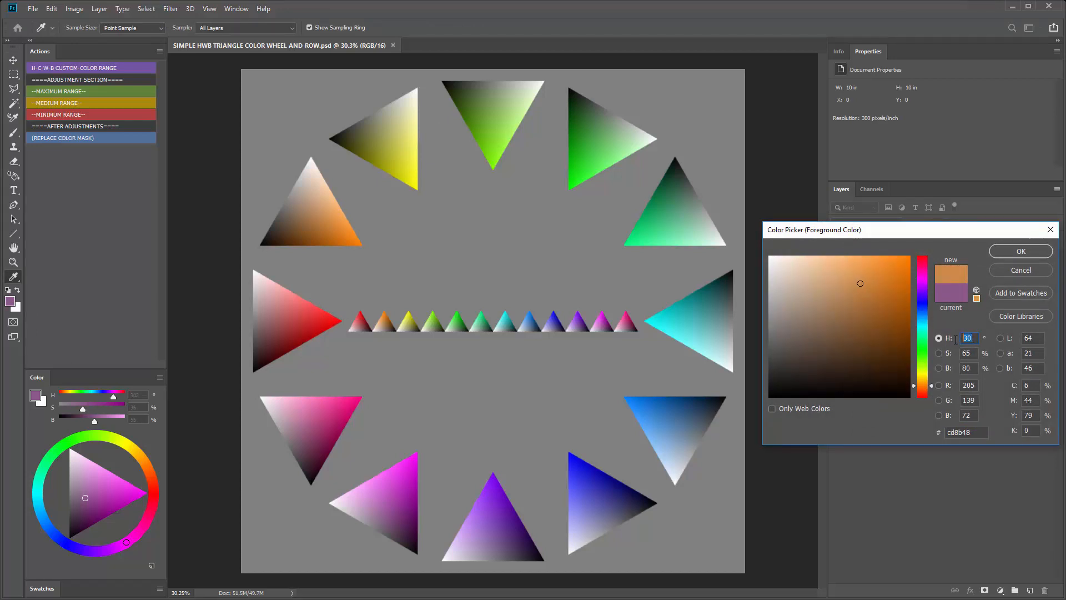
left_click(410, 165)
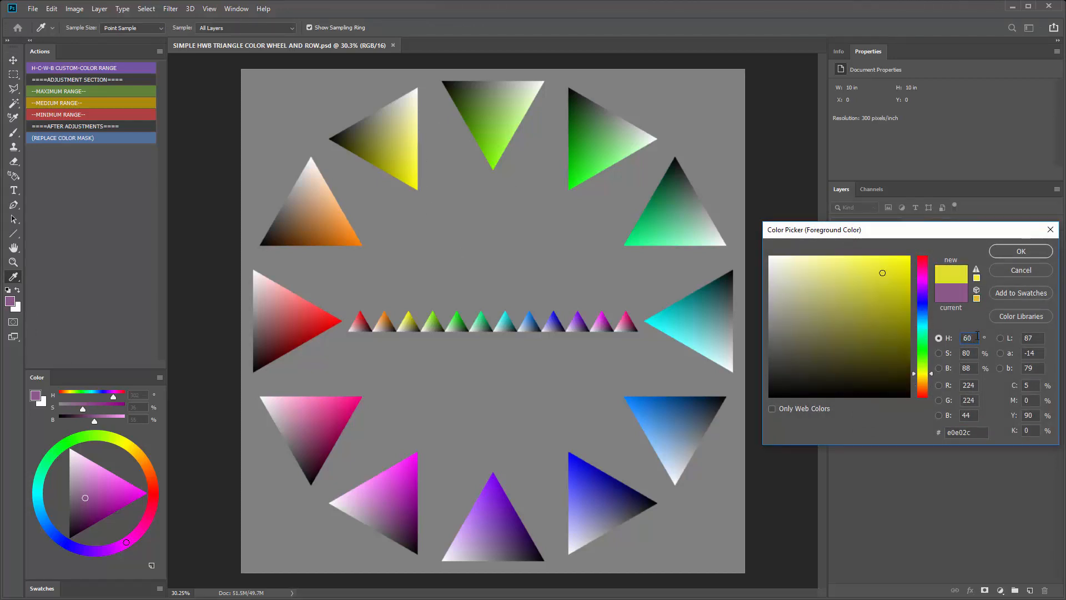
left_click(976, 338)
left_click(500, 132)
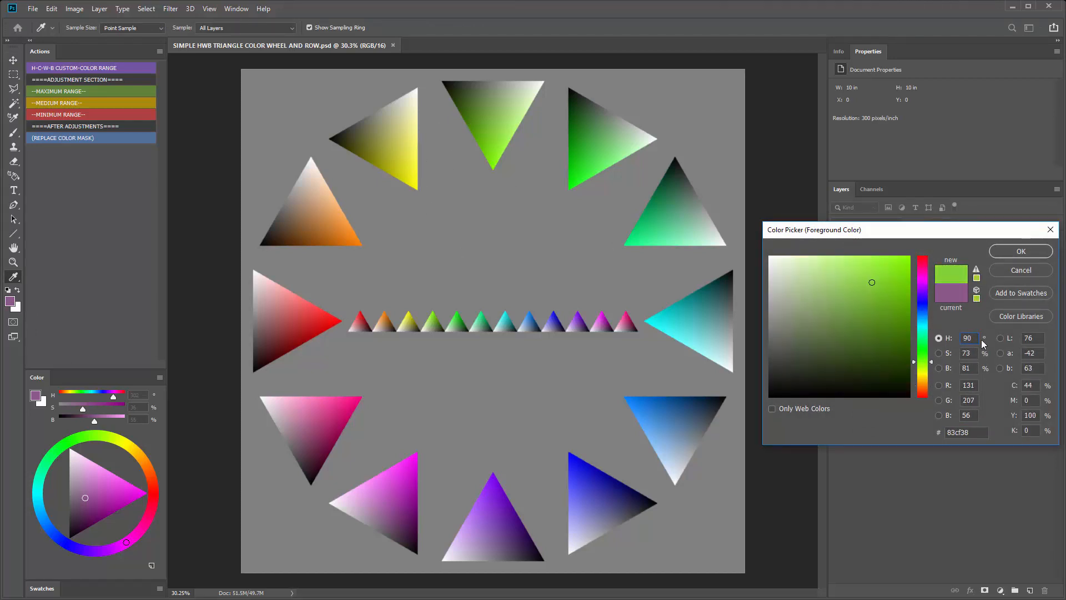
left_click(960, 338)
left_click(1017, 275)
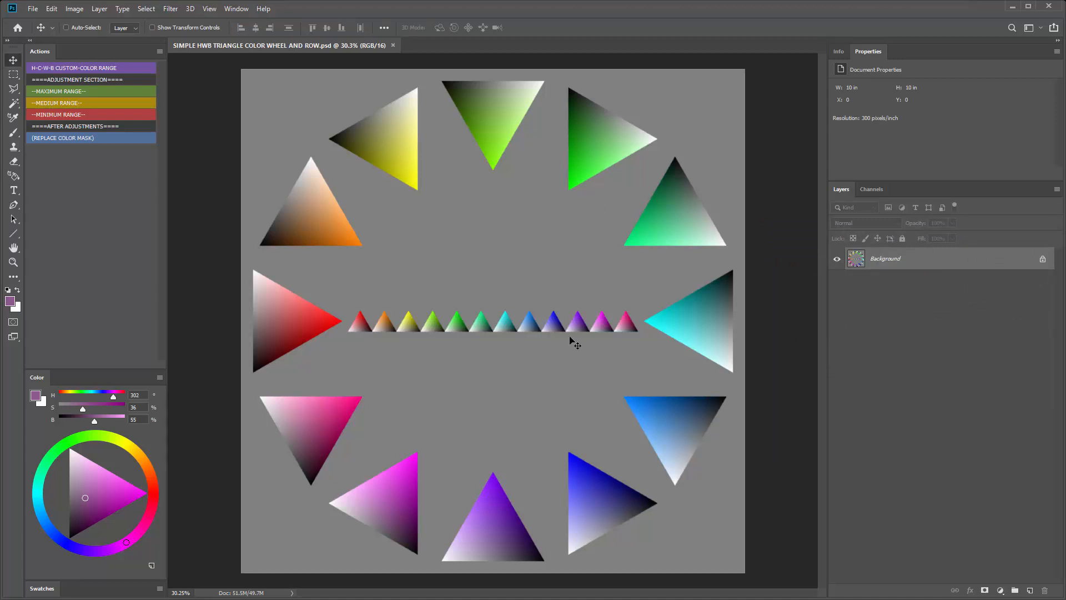
Shift the foreground color's hue from magenta toward red on the Color panel's wheel and set it to 0°.
scroll(458, 322, "up", 5)
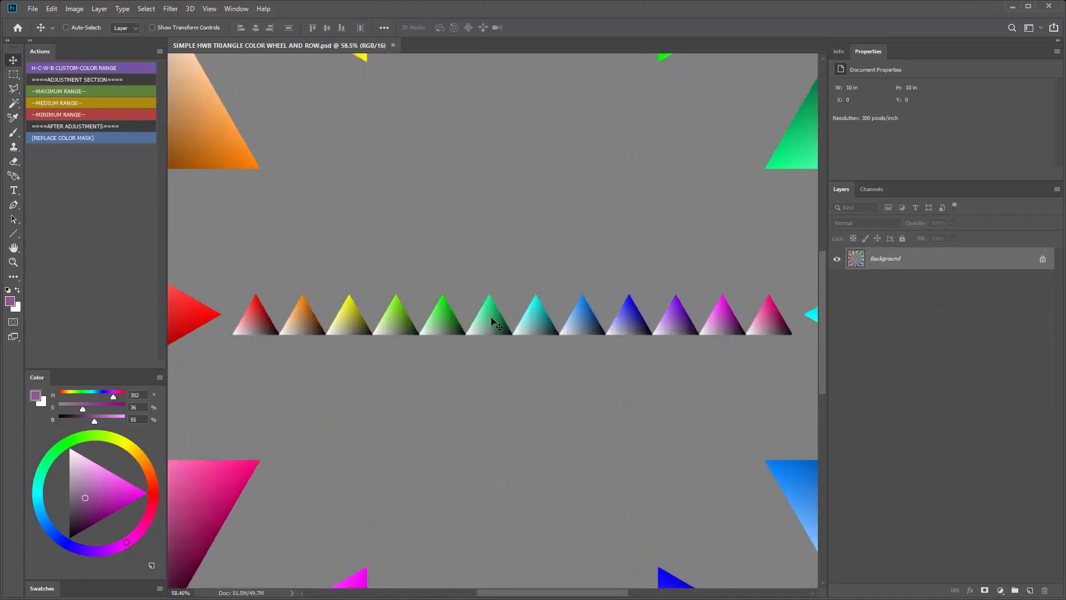
scroll(759, 323, "down", 4)
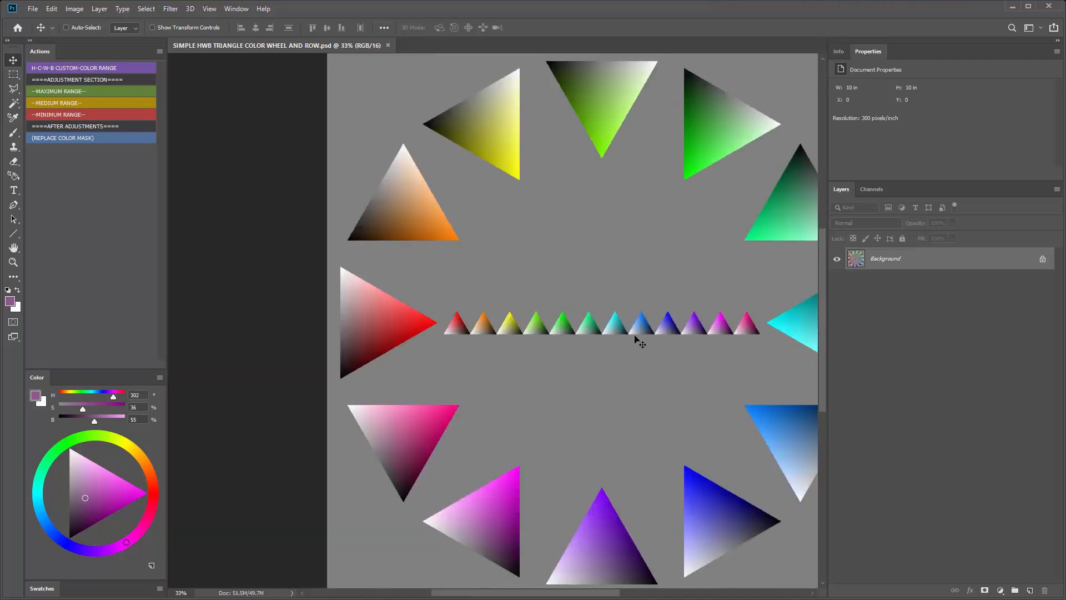
scroll(634, 337, "down", 1)
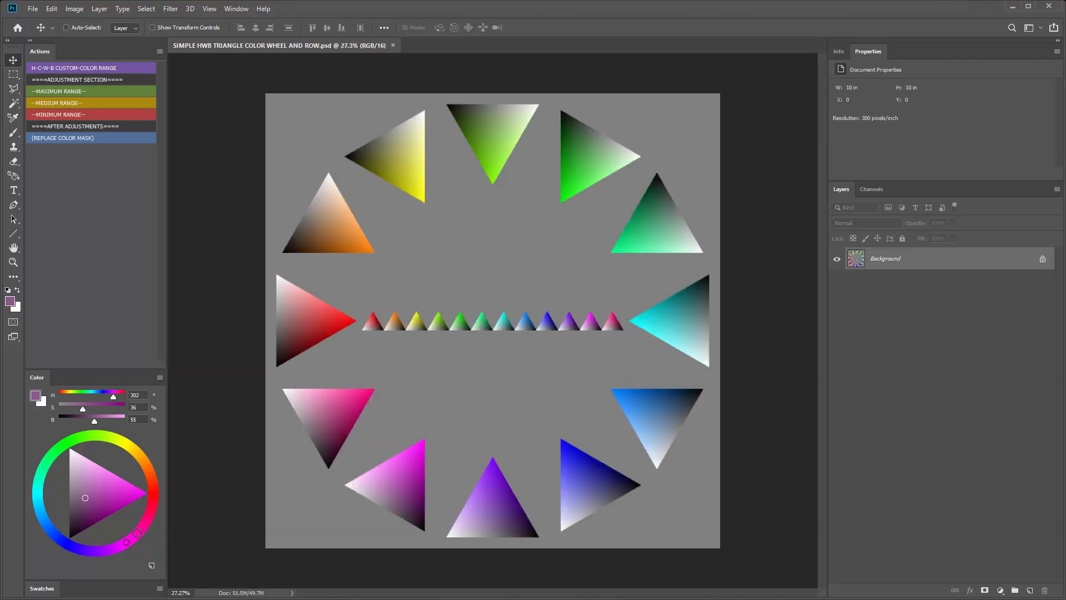
mouse_move(112, 544)
left_mouse_down()
mouse_move(34, 493)
mouse_move(148, 462)
mouse_move(155, 503)
left_mouse_up()
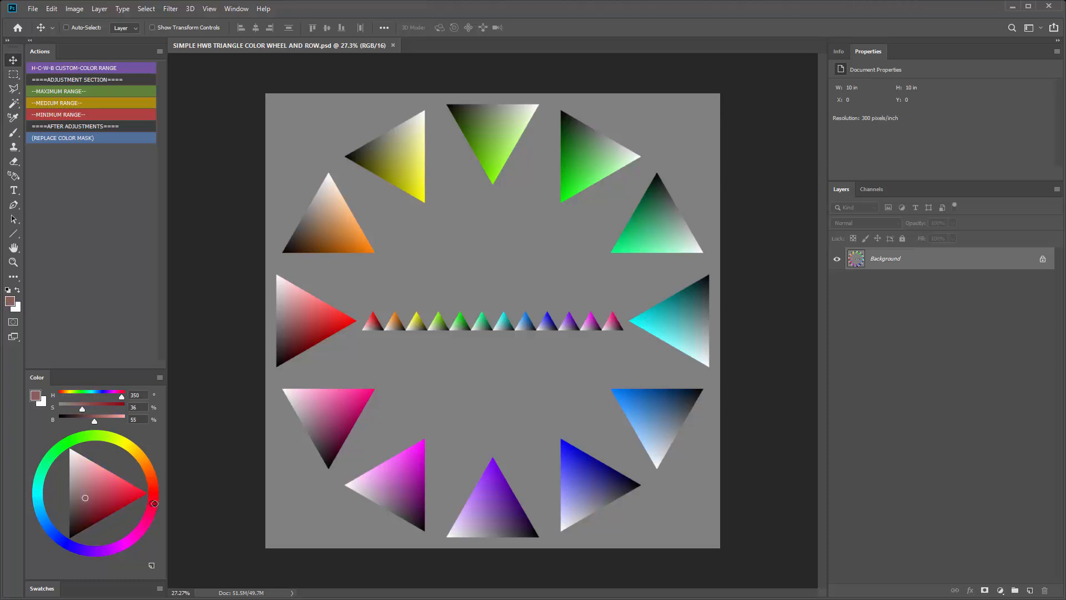
left_click_drag(120, 397, 4, 382)
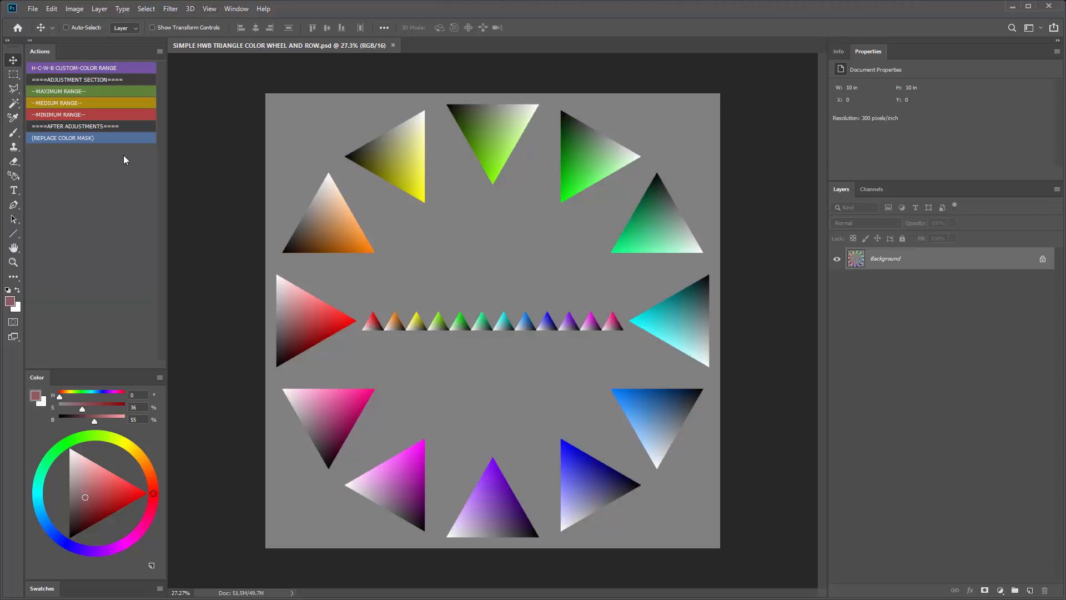
Pick a muted red foreground color from the large red triangle using the foreground Color Picker.
left_click(9, 303)
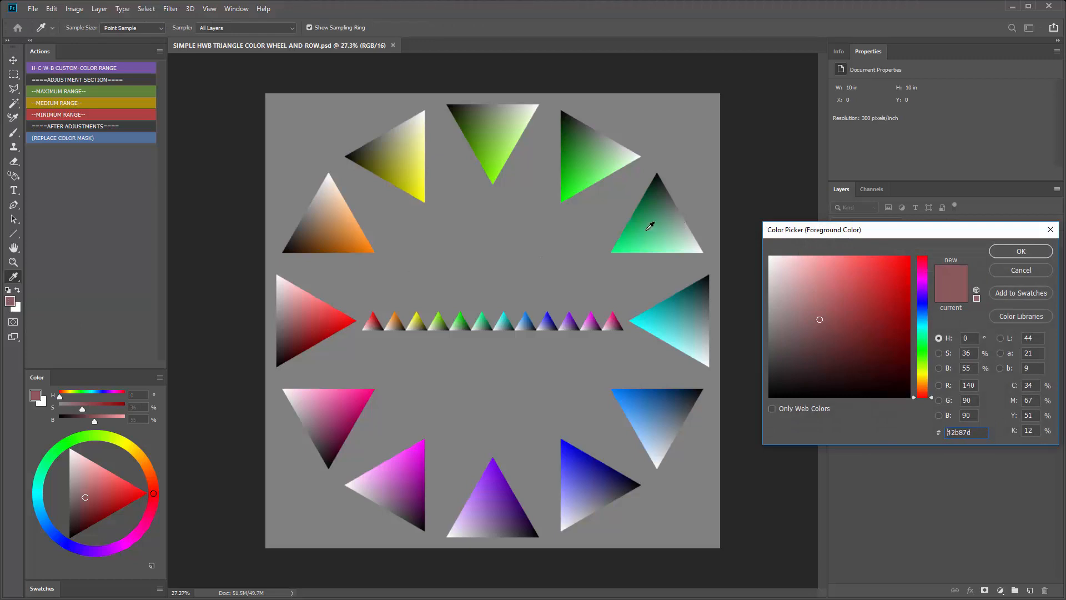
mouse_move(651, 225)
left_mouse_down()
mouse_move(659, 201)
mouse_move(669, 214)
mouse_move(659, 222)
left_mouse_up()
left_click_drag(327, 321, 306, 315)
left_click(1005, 251)
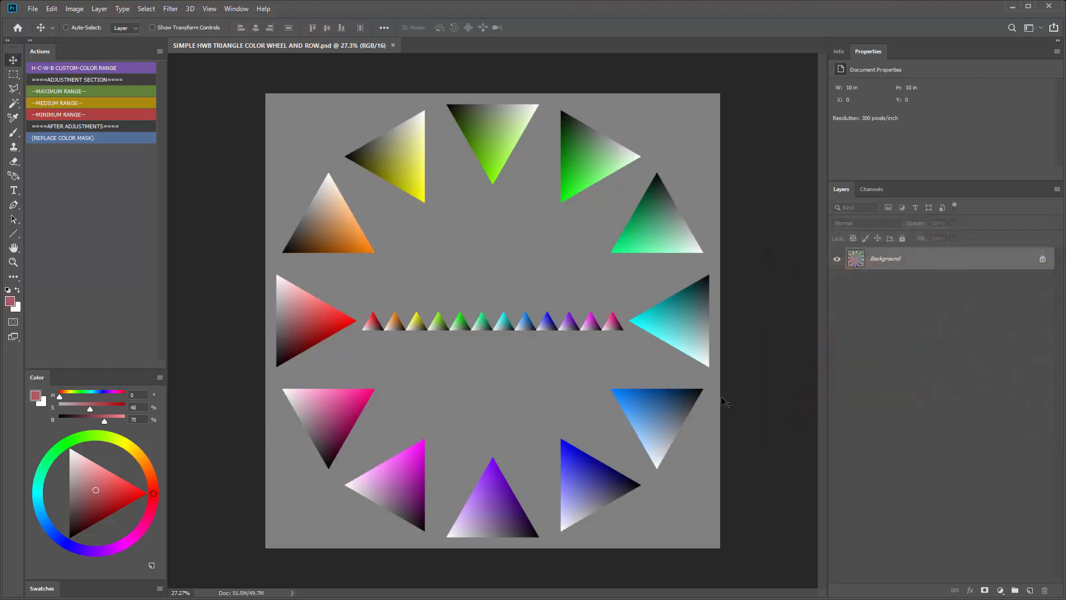
Open Color Range, sample the large red triangle from its middle to its pure-red tip, and set Fuzziness to 109.
left_click(145, 9)
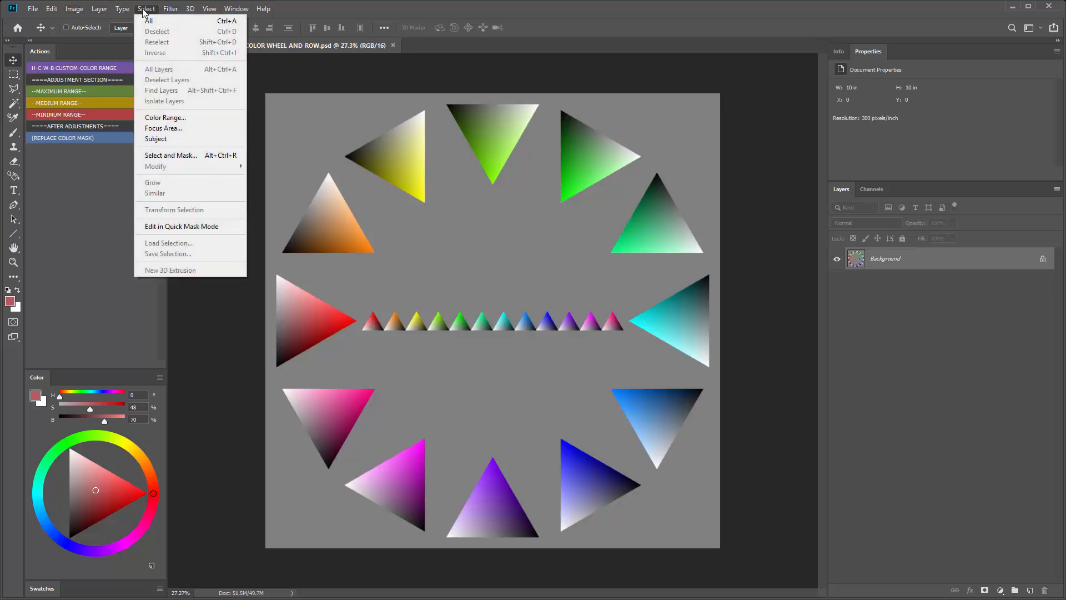
left_click(167, 119)
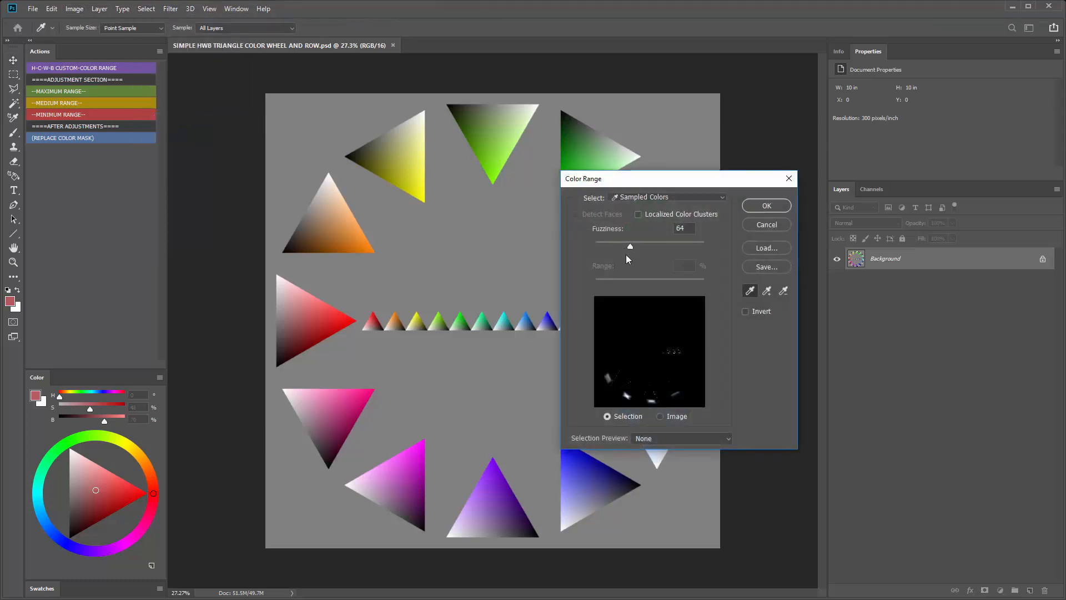
left_click(327, 311)
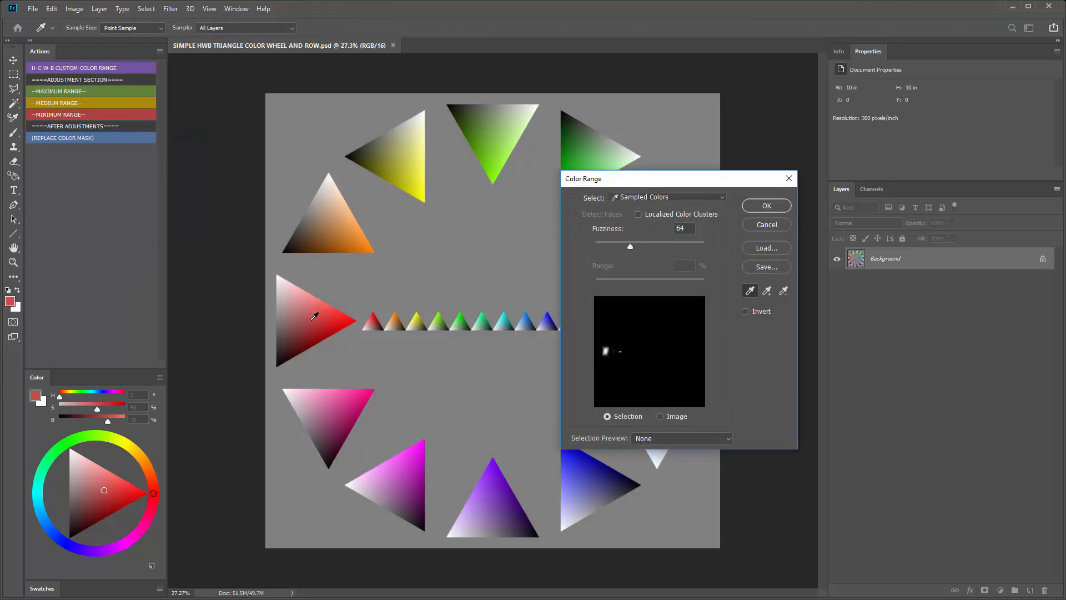
left_click(332, 310)
mouse_move(630, 246)
left_mouse_down()
mouse_move(704, 238)
mouse_move(609, 244)
mouse_move(711, 245)
mouse_move(631, 249)
mouse_move(678, 248)
mouse_move(653, 259)
mouse_move(711, 242)
mouse_move(586, 247)
mouse_move(717, 237)
mouse_move(651, 246)
left_mouse_up()
left_click(354, 319)
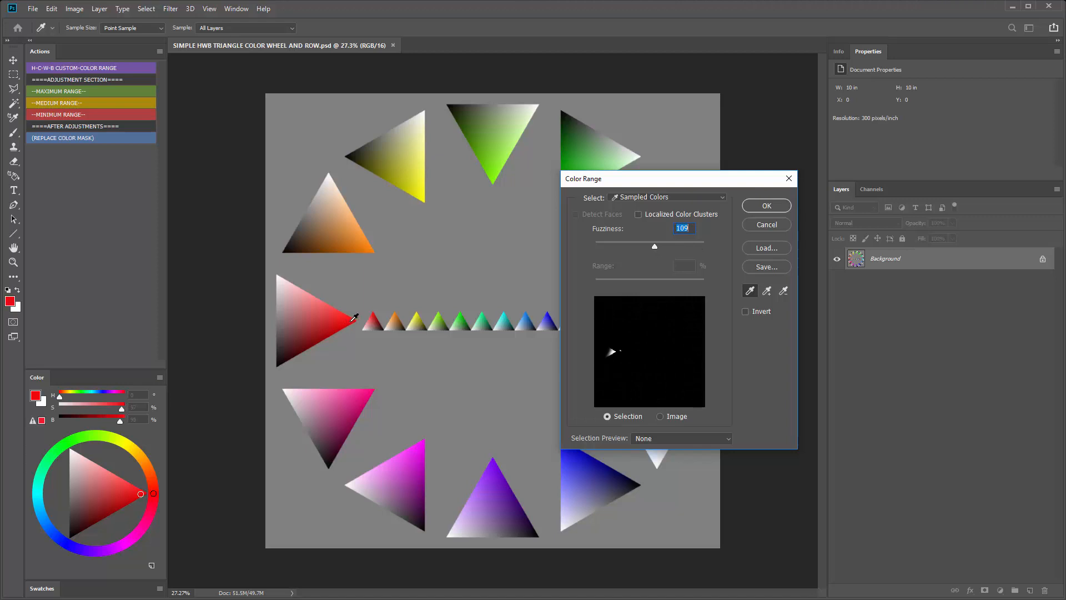
Try the Reds preset in Color Range and return the selection mode to Sampled Colors.
left_click(673, 202)
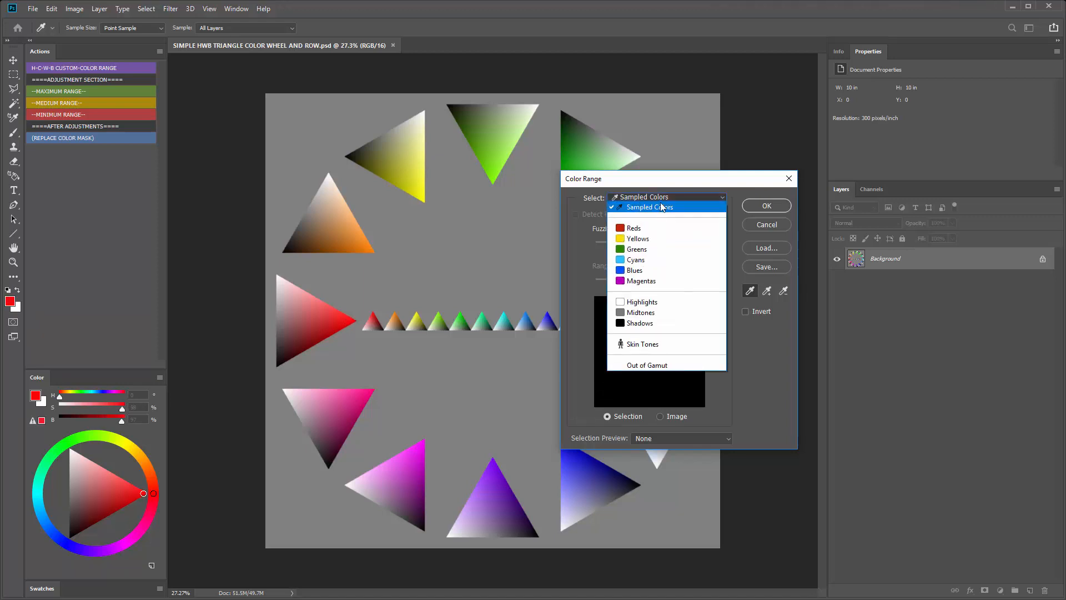
left_click(641, 226)
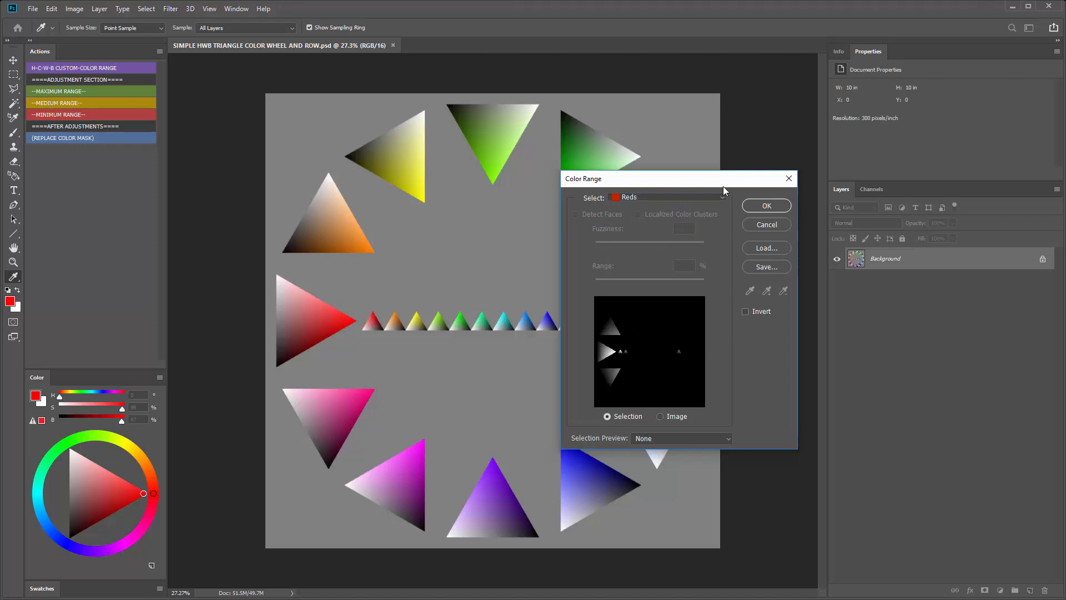
left_click(640, 196)
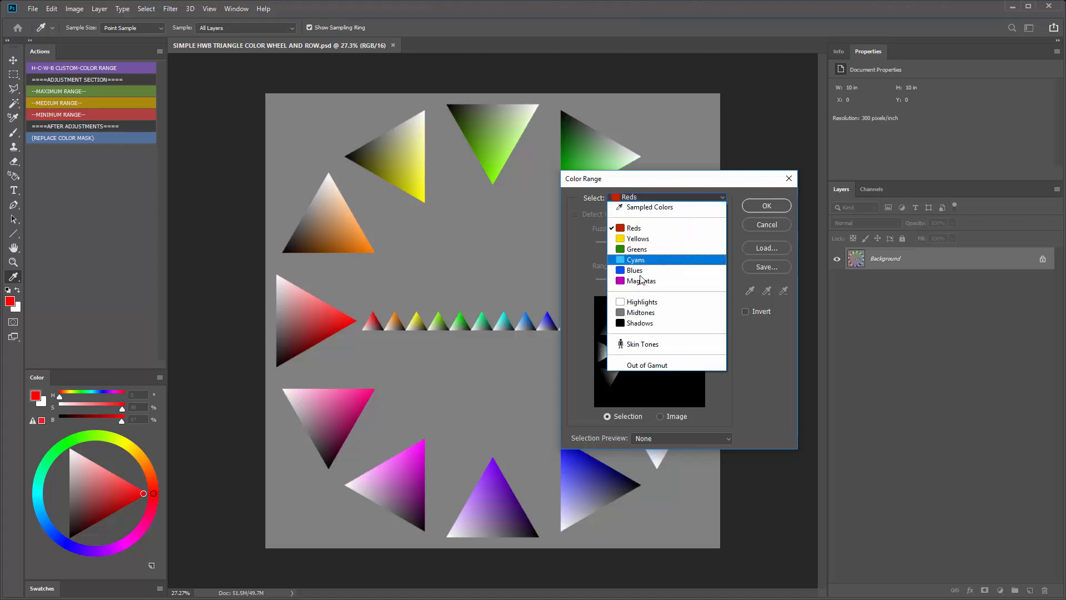
left_click(357, 319)
left_click(302, 313)
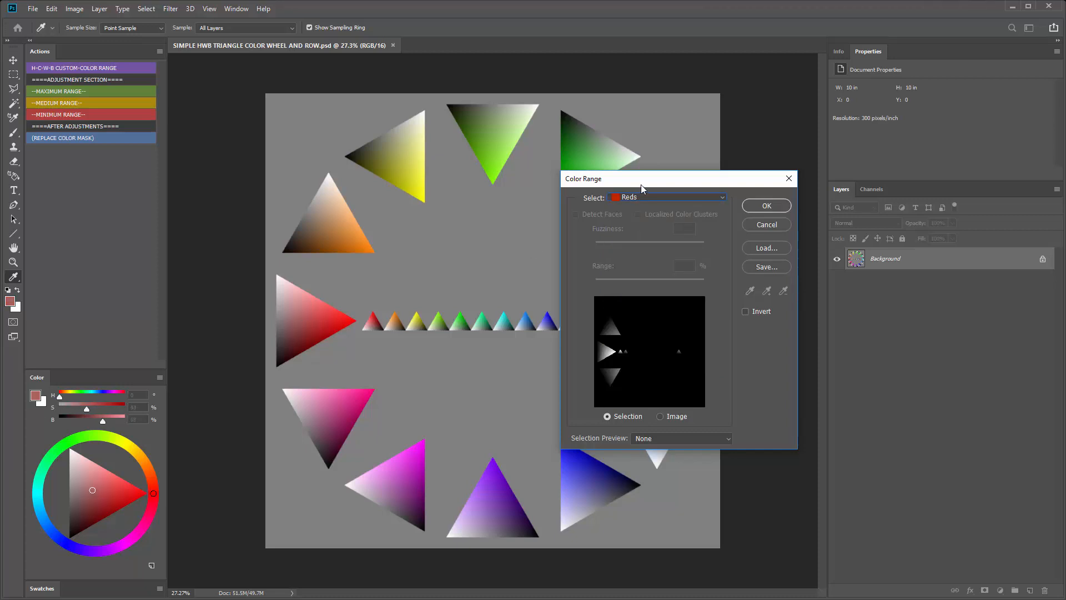
left_click(632, 199)
left_click(638, 207)
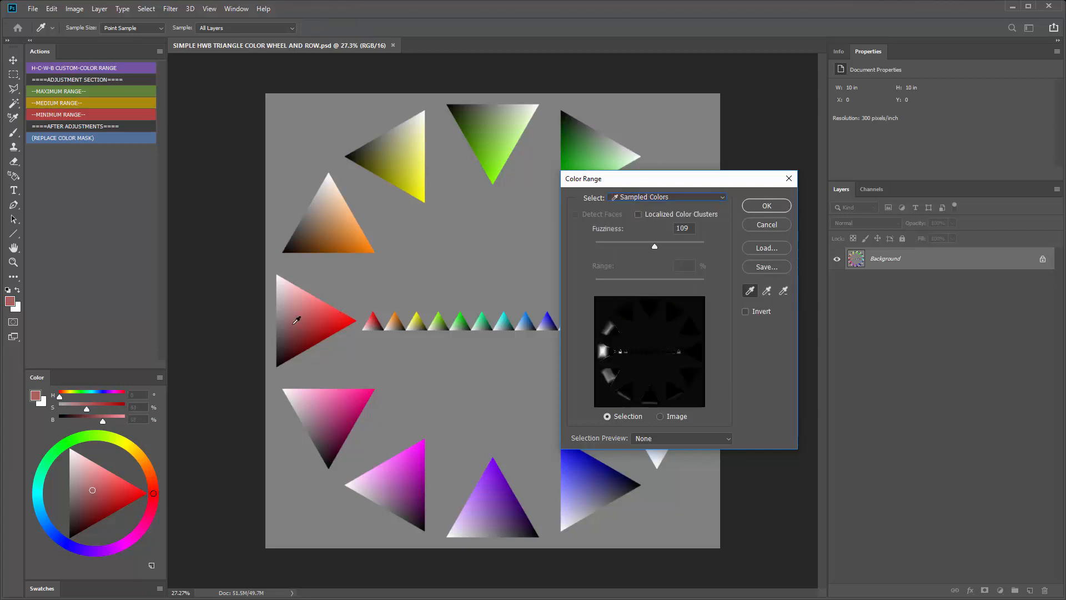
Sample a muted red inside the large red triangle, set Fuzziness to 103, and apply the Color Range selection.
mouse_move(297, 321)
left_mouse_down()
mouse_move(295, 306)
mouse_move(305, 316)
left_mouse_up()
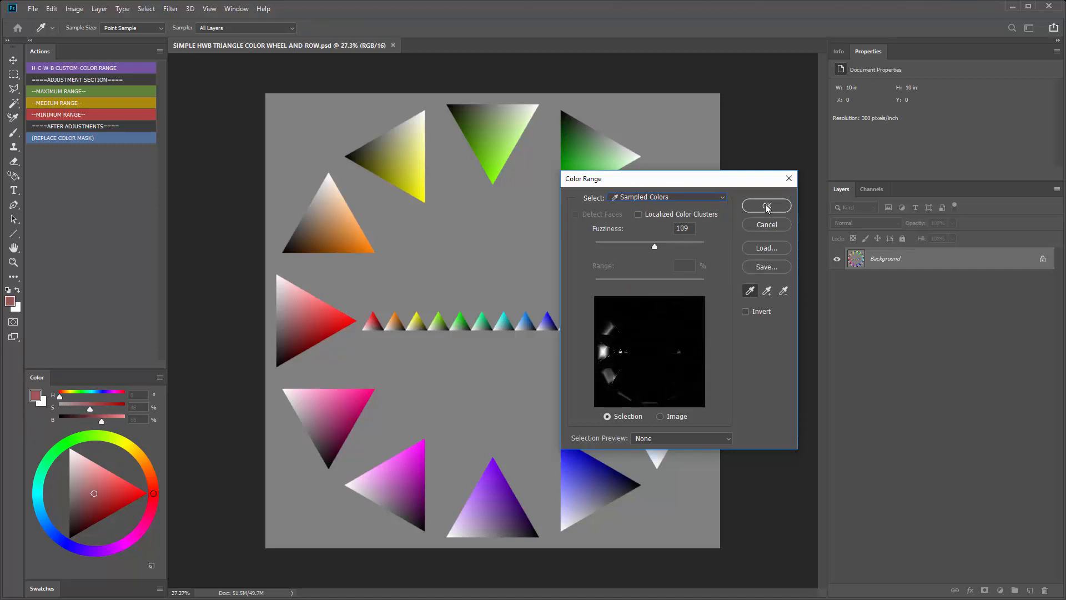
mouse_move(672, 248)
left_mouse_down()
mouse_move(631, 248)
mouse_move(694, 249)
mouse_move(652, 247)
left_mouse_up()
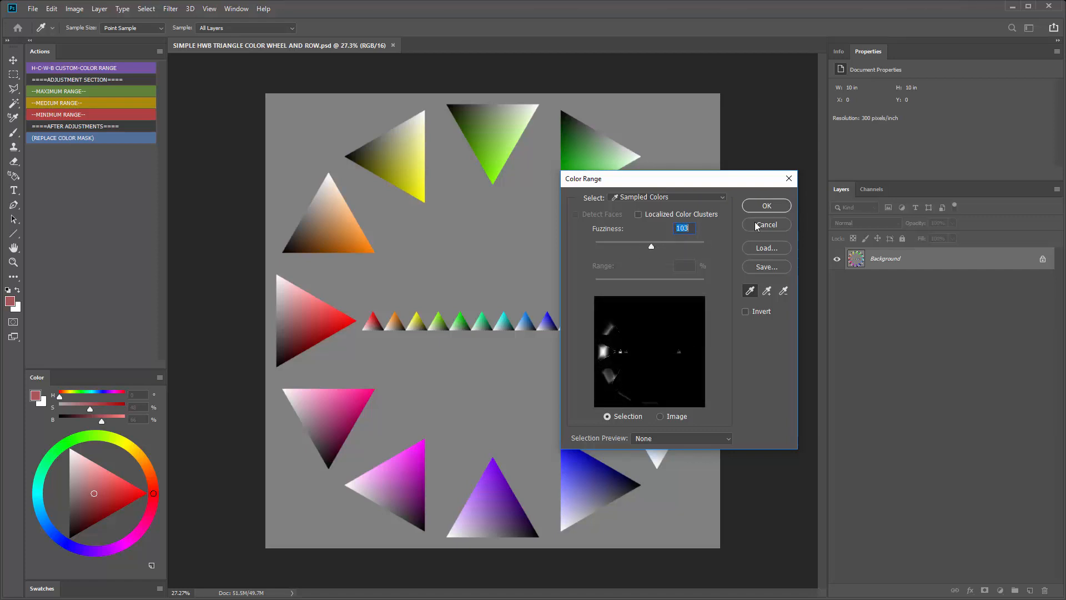
left_click(767, 206)
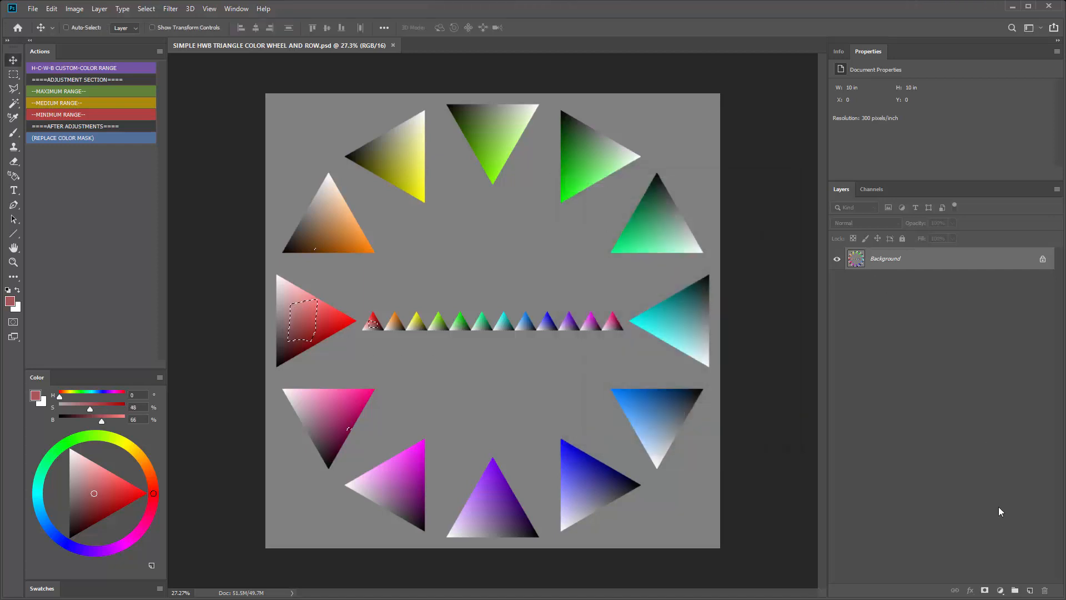
Add a Solid Color fill layer masked by the selection with color a85757, and select the Background layer.
left_click(1001, 591)
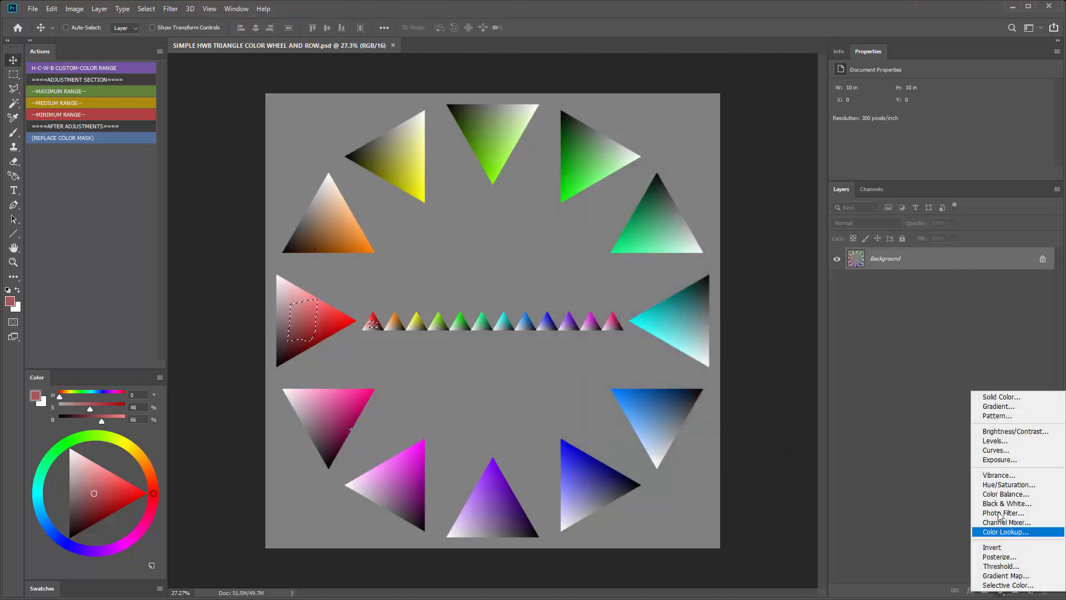
left_click(1006, 400)
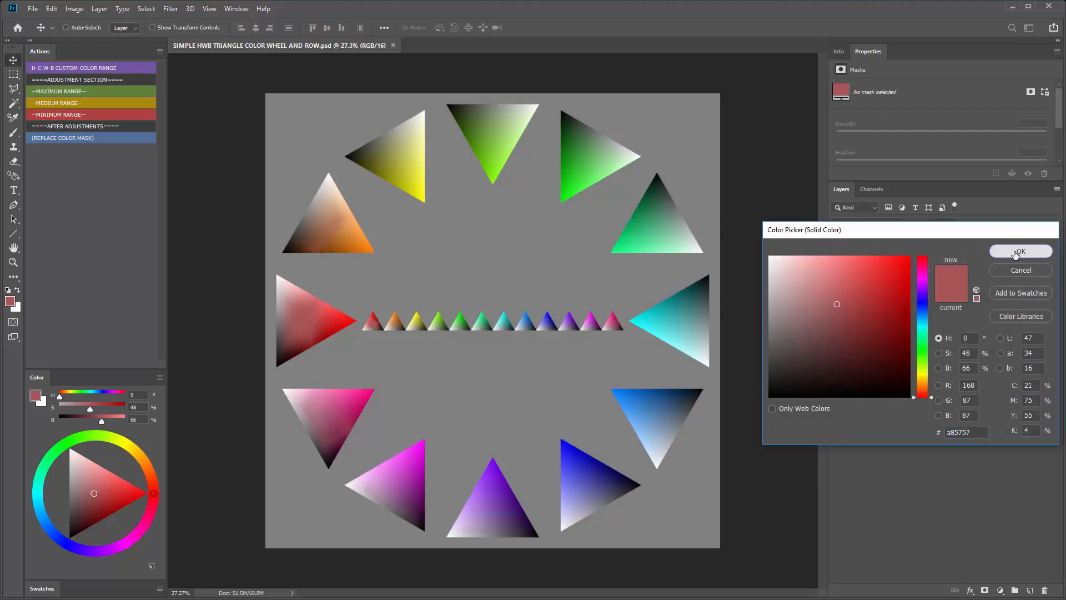
left_click(1020, 251)
left_click(921, 283)
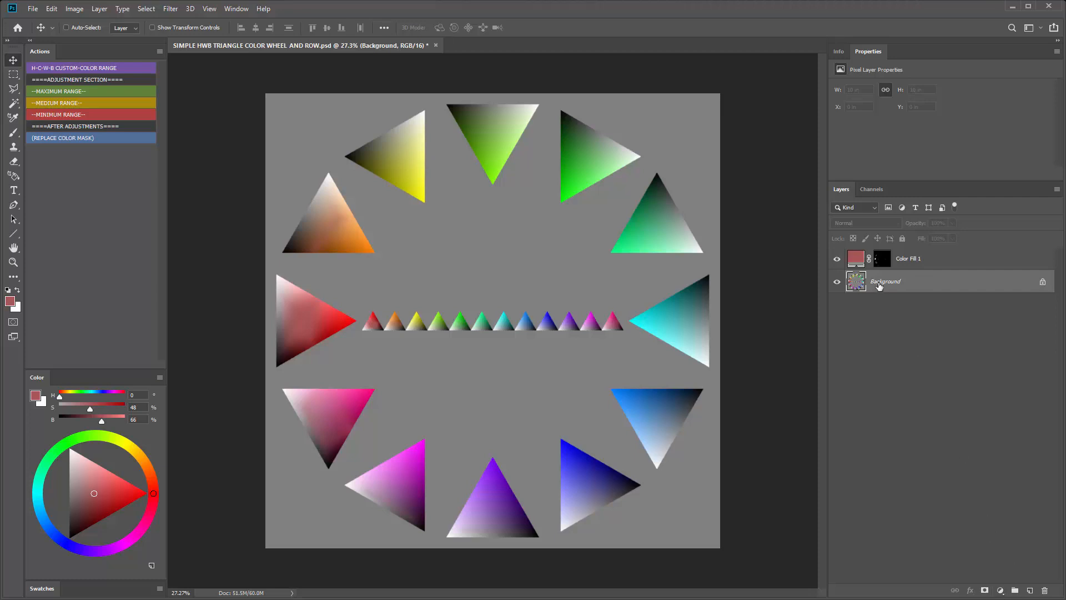
Change the Solid Color fill layer's color to bright cyan, 00fff0.
double_click(860, 259)
left_click_drag(851, 318, 936, 254)
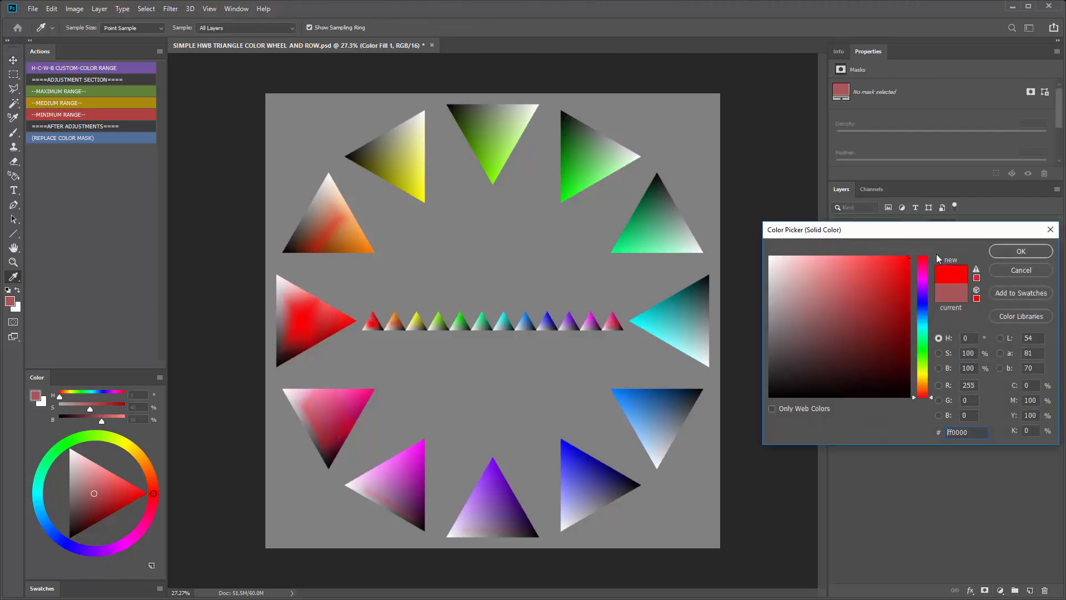
left_click_drag(920, 296, 922, 329)
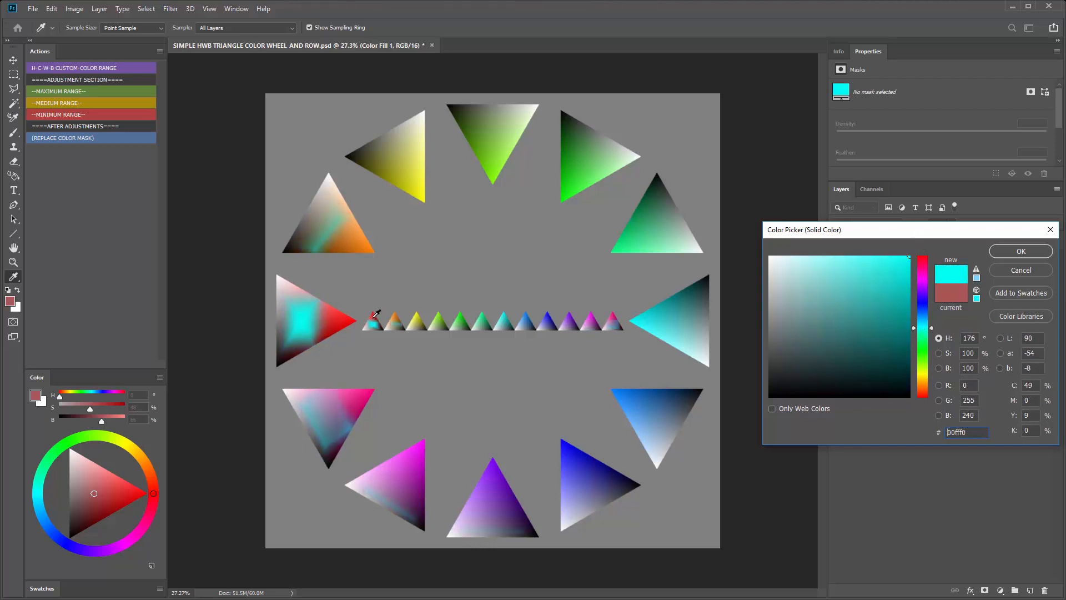
left_click(992, 251)
key("v")
Examine the cyan-masked areas up close on the large red, orange and magenta triangles and the small triangle row.
scroll(255, 333, "up", 10)
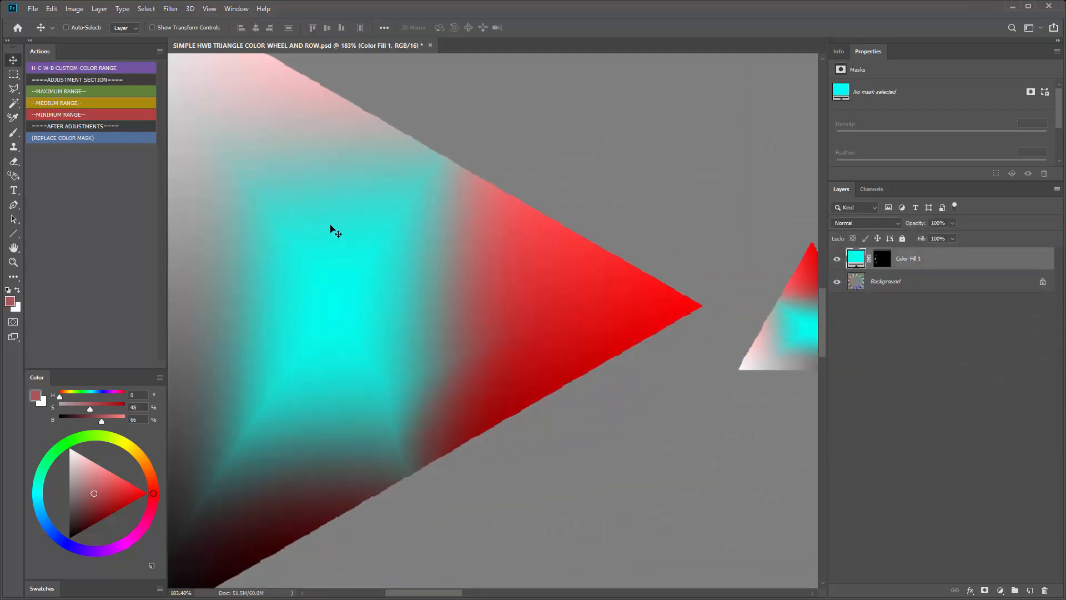
scroll(393, 352, "down", 3)
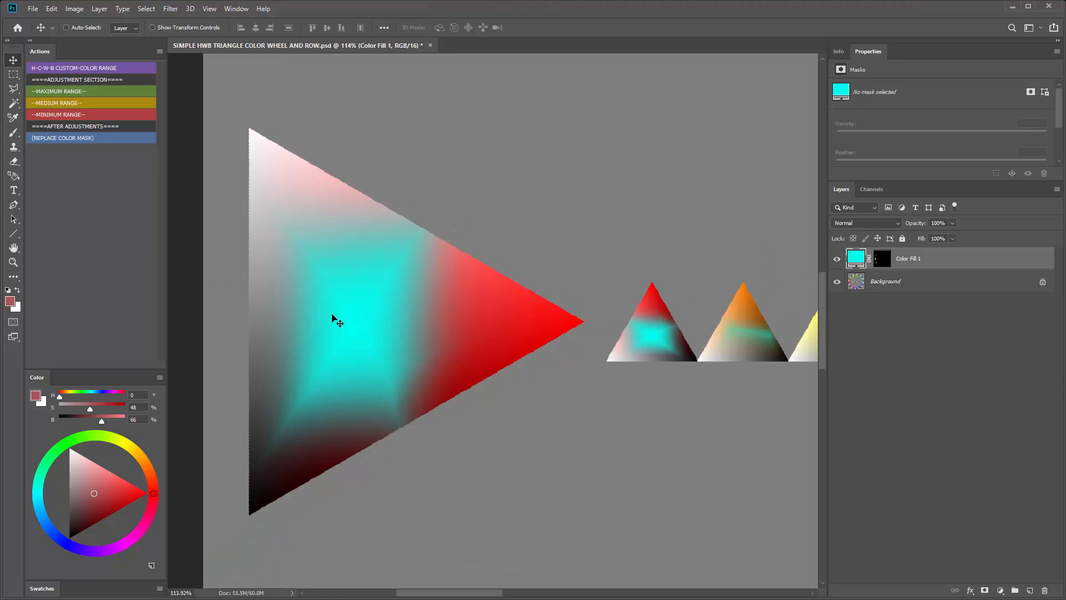
scroll(358, 349, "down", 5)
scroll(373, 251, "up", 7)
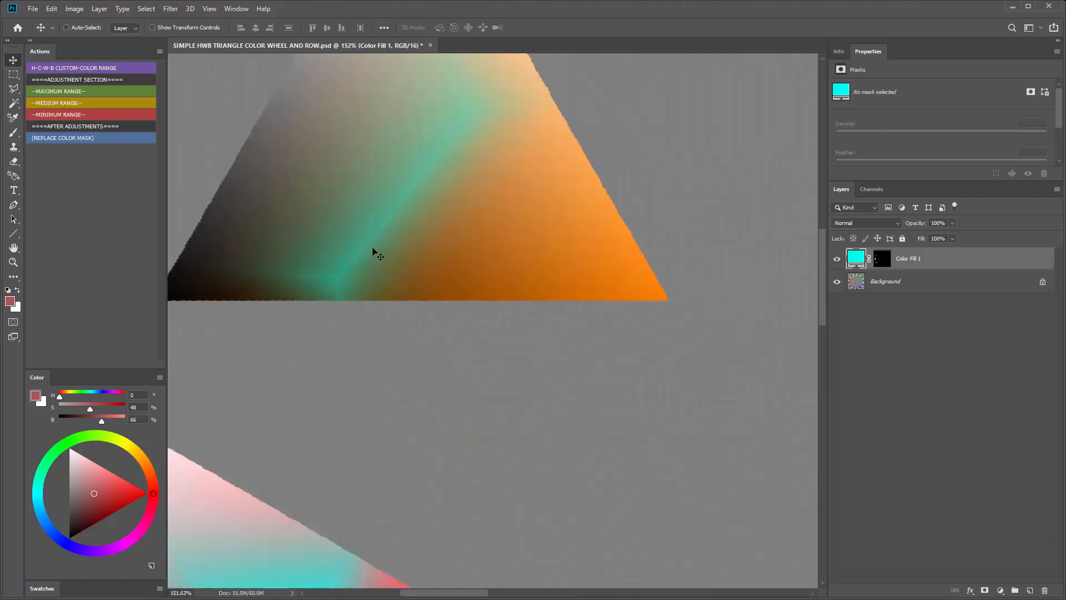
scroll(401, 197, "down", 3)
scroll(441, 143, "down", 3)
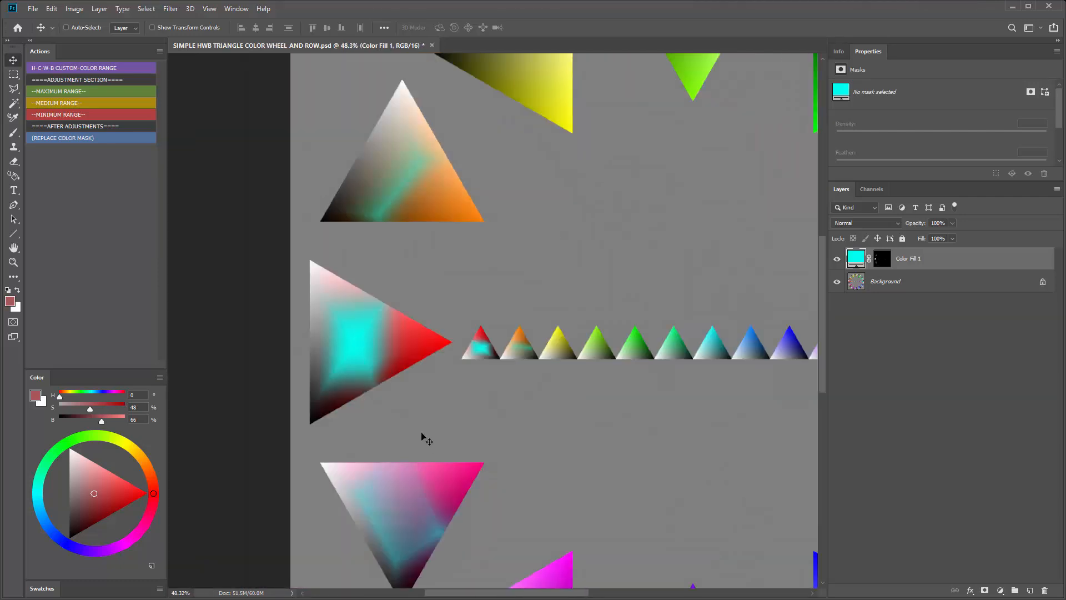
scroll(413, 551, "up", 3)
scroll(336, 405, "down", 4)
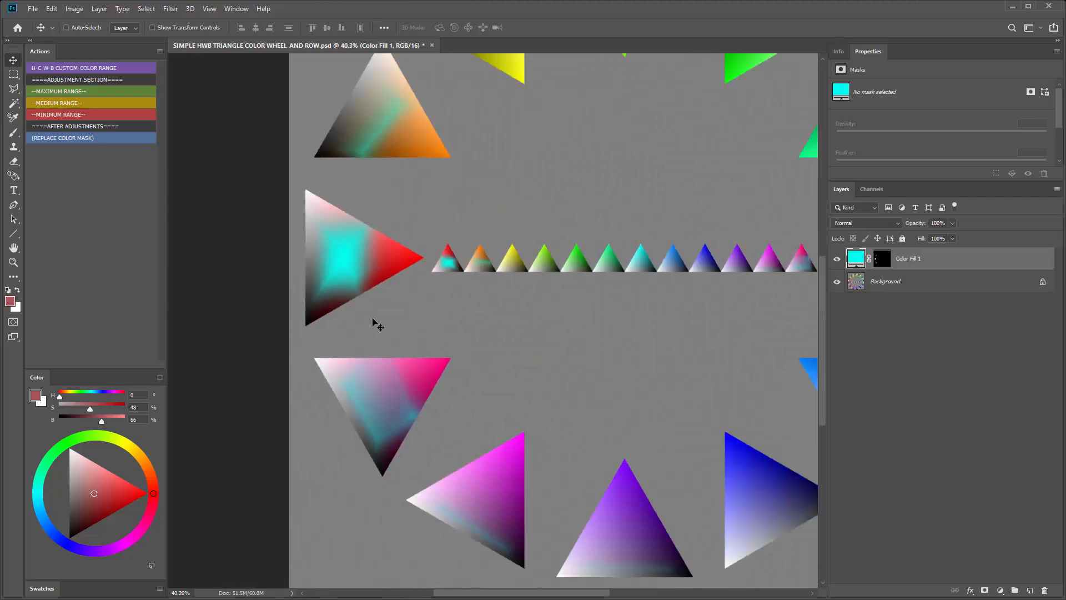
scroll(376, 325, "down", 2)
Change the masked Solid Color fill layer's color to black, 000000.
double_click(856, 258)
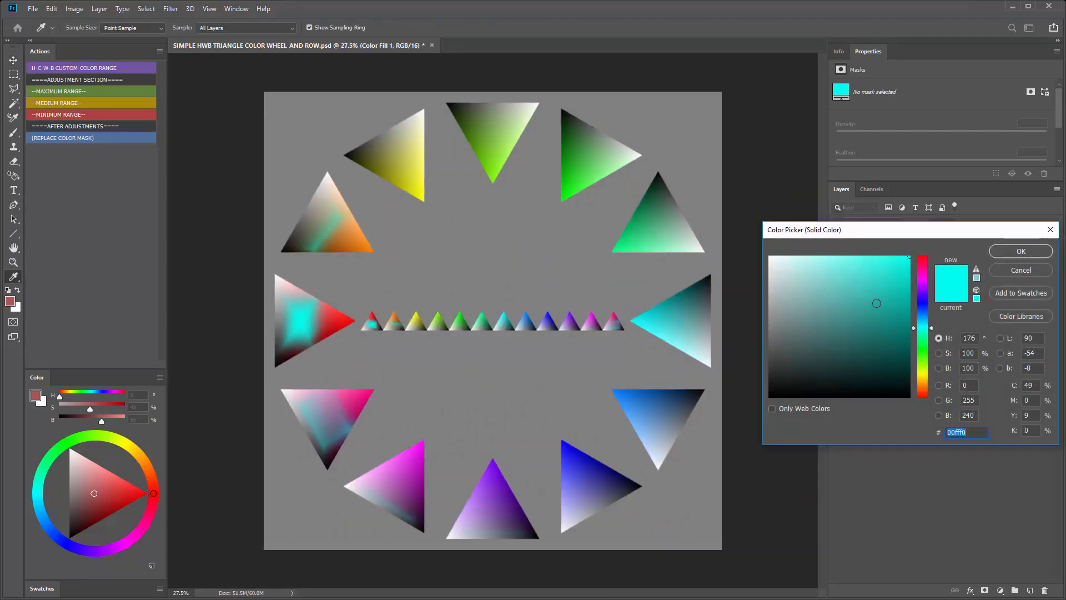
left_click(640, 489)
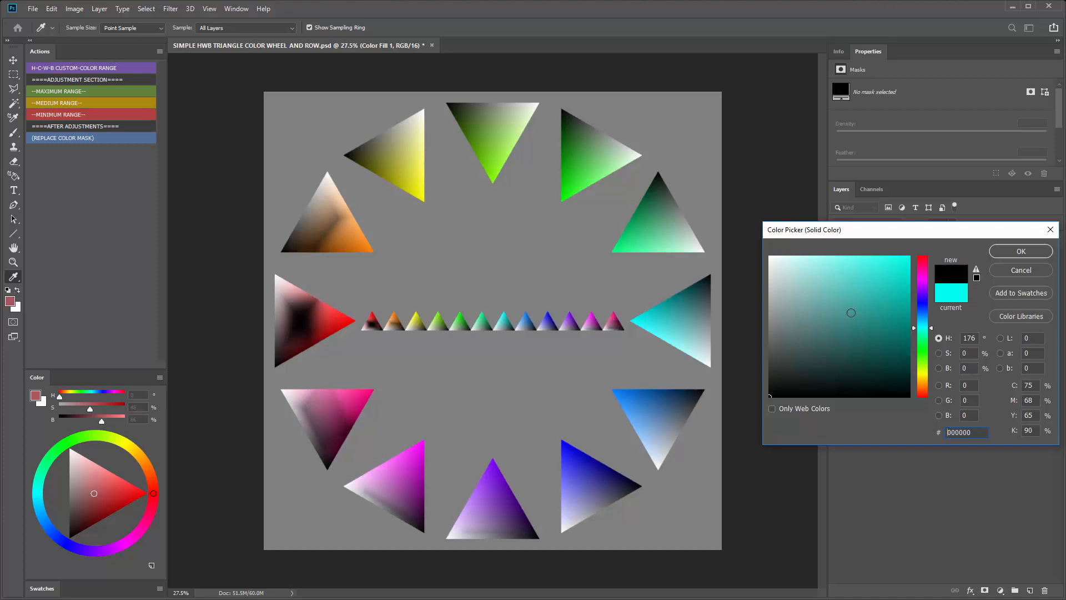
left_click(1021, 251)
Add a white (ffffff) Solid Color fill layer above the Background and merge it with the black fill layer.
left_click(989, 282)
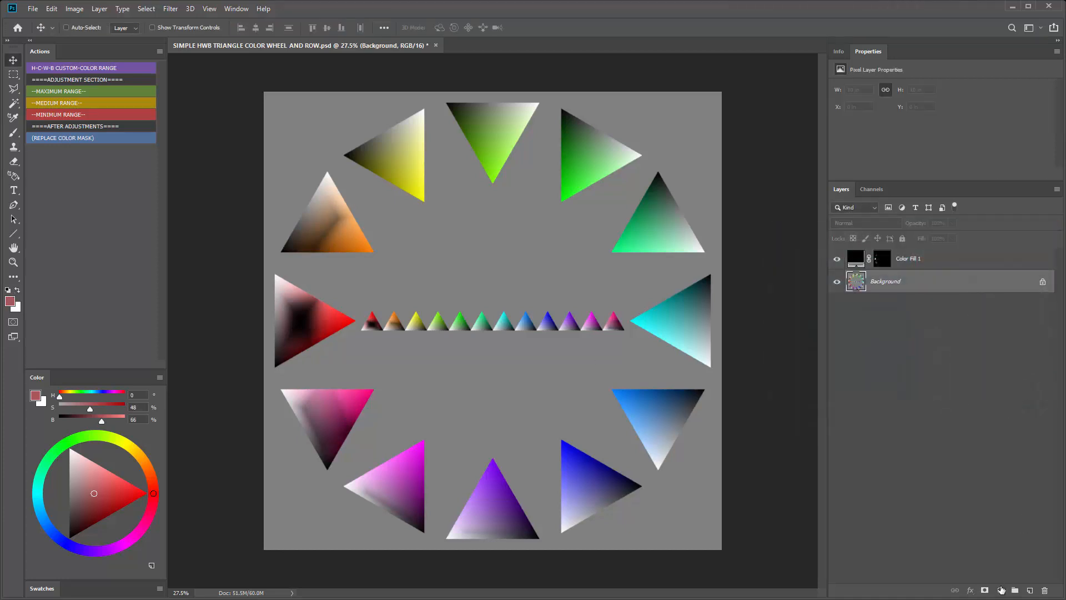
left_click(1002, 591)
left_click(1003, 393)
left_click_drag(792, 303, 665, 182)
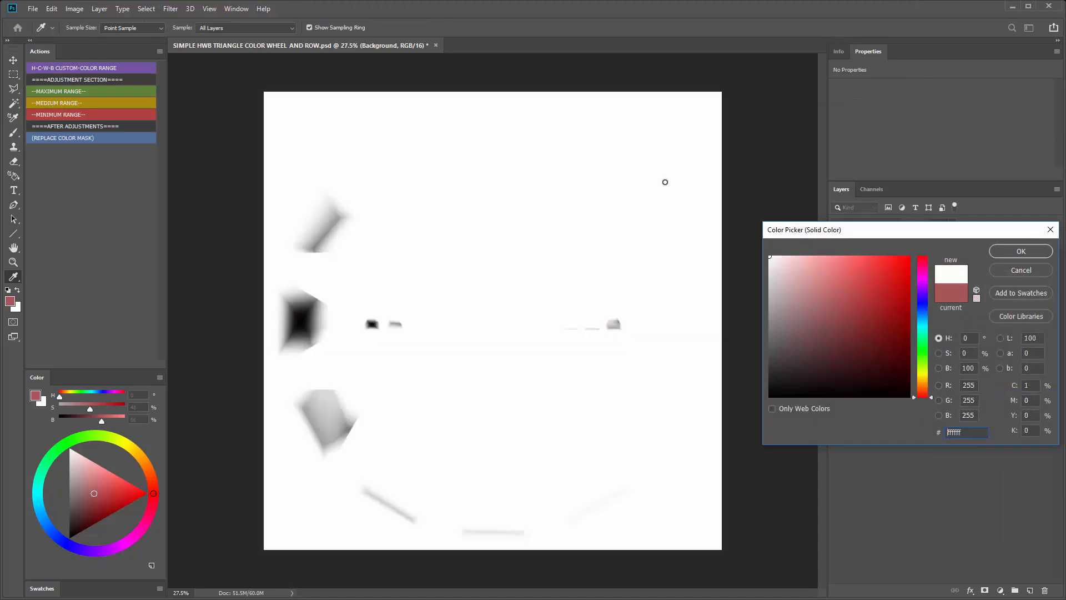
left_click(1011, 254)
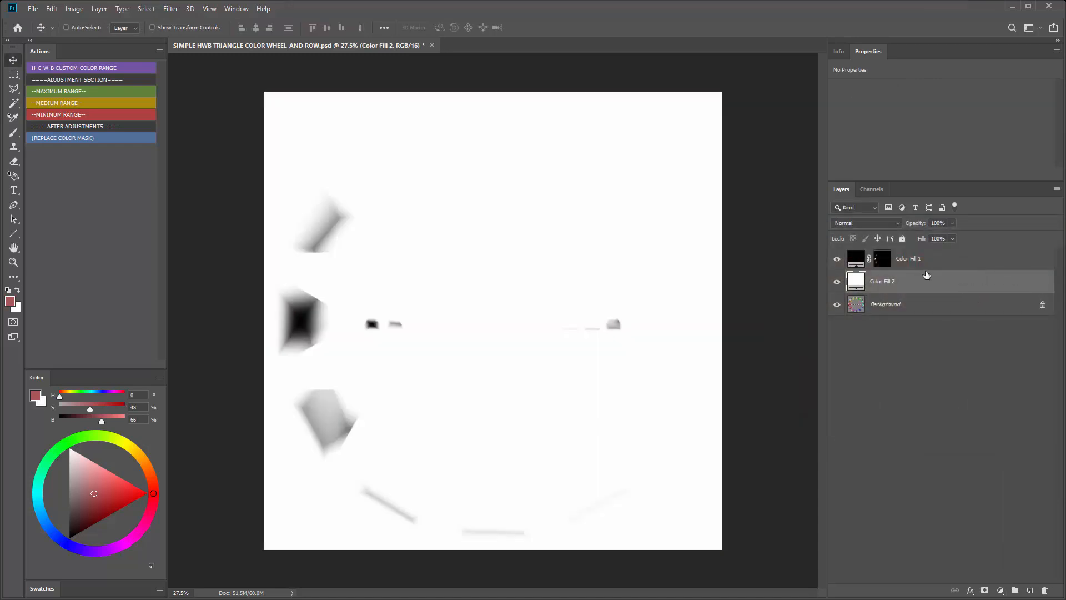
left_click(933, 262, "shift")
key("ctrl+e")
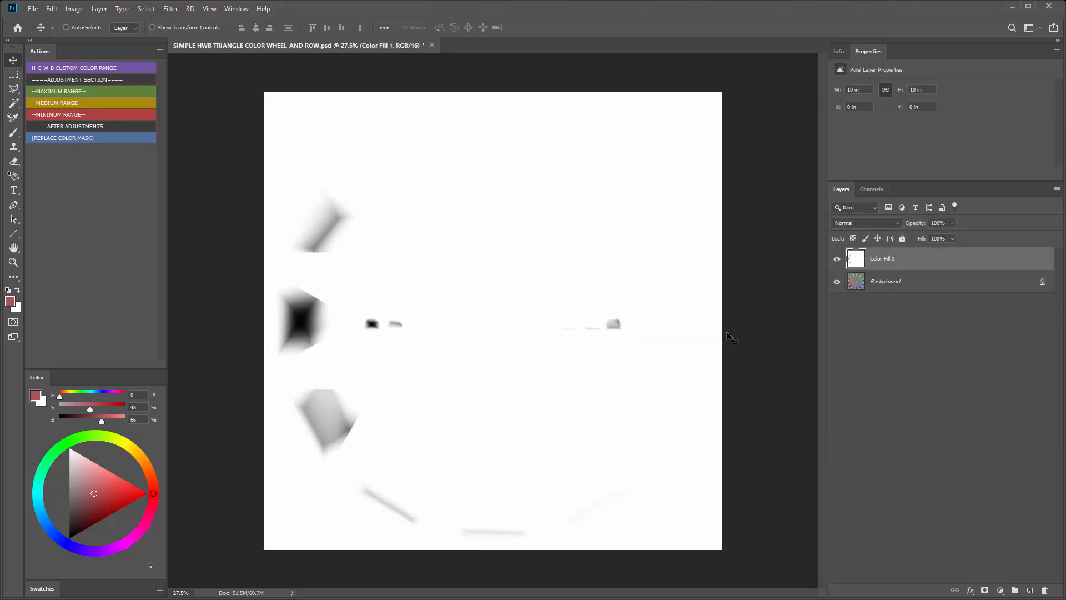
Examine the merged black-and-white mask for selected areas, falloff and hard edges around the wheel and in the small row.
scroll(300, 325, "up", 10)
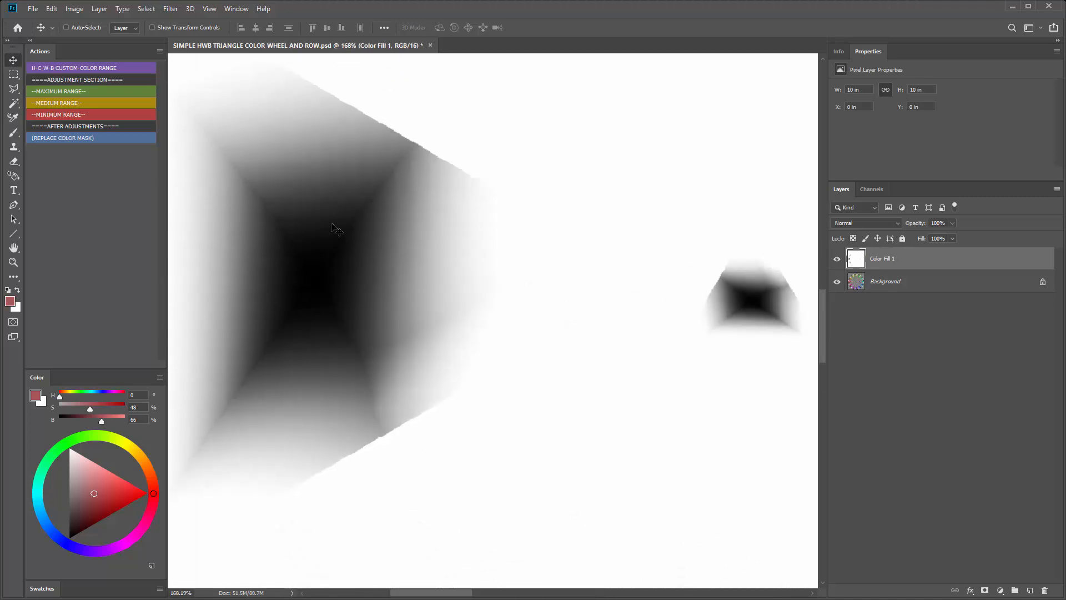
scroll(344, 264, "down", 9)
scroll(333, 311, "up", 10)
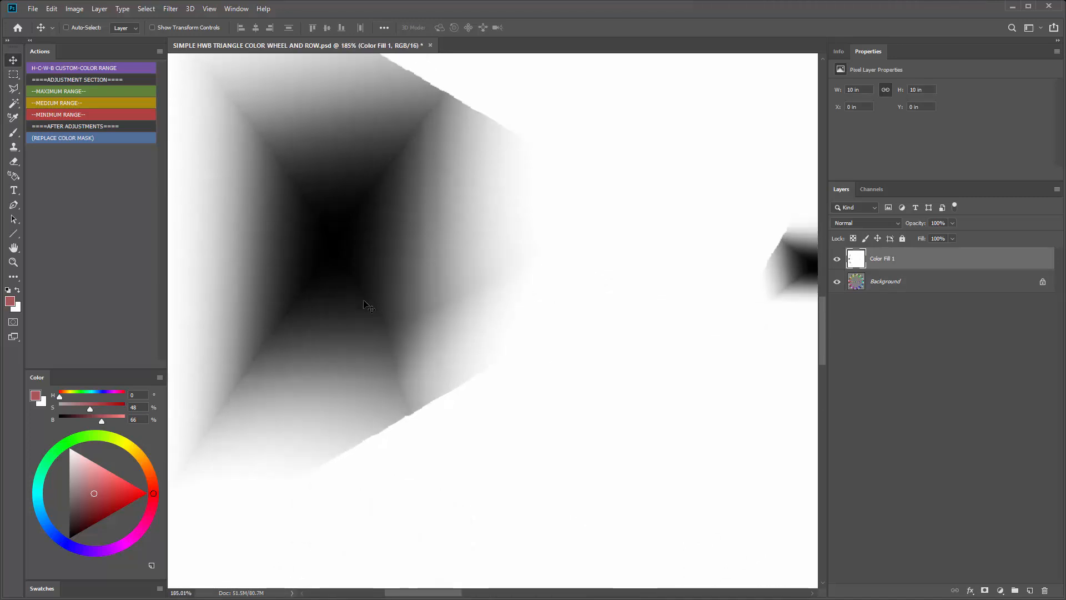
scroll(369, 306, "down", 9)
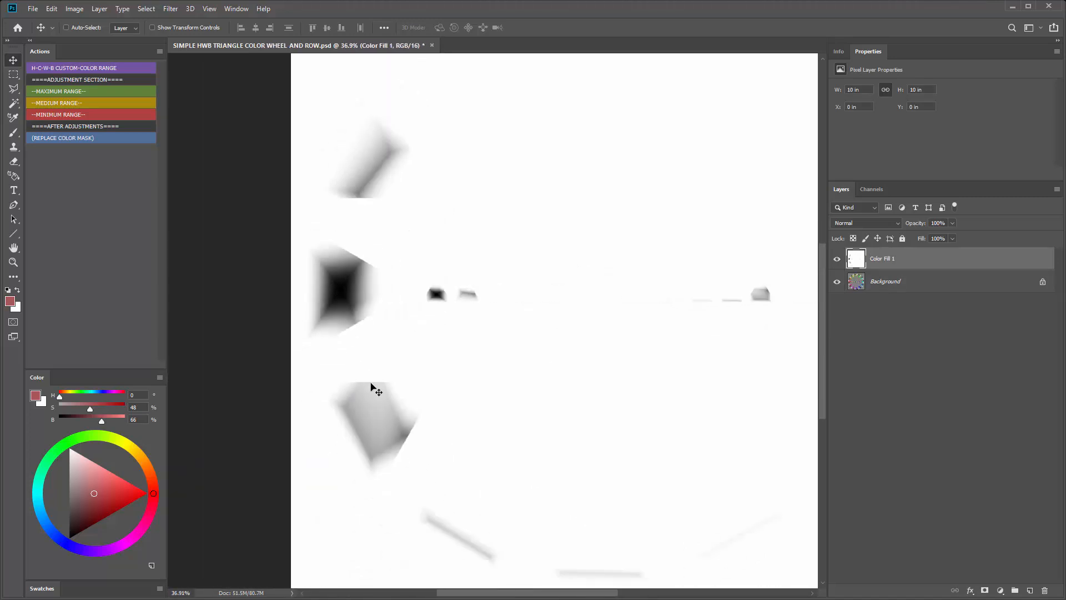
scroll(369, 407, "down", 2)
scroll(402, 531, "up", 3)
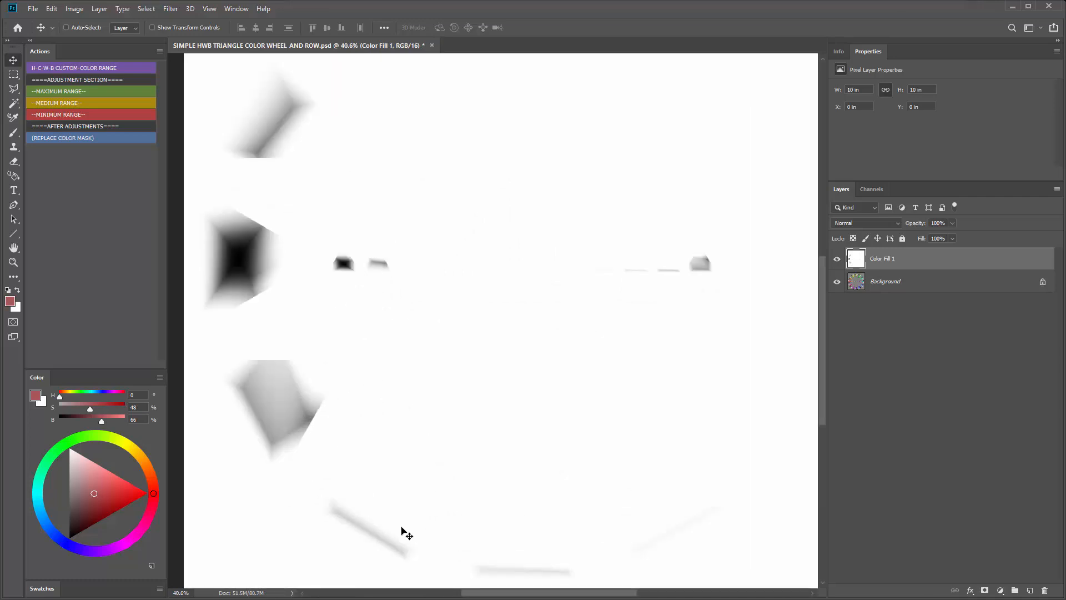
scroll(401, 529, "up", 4)
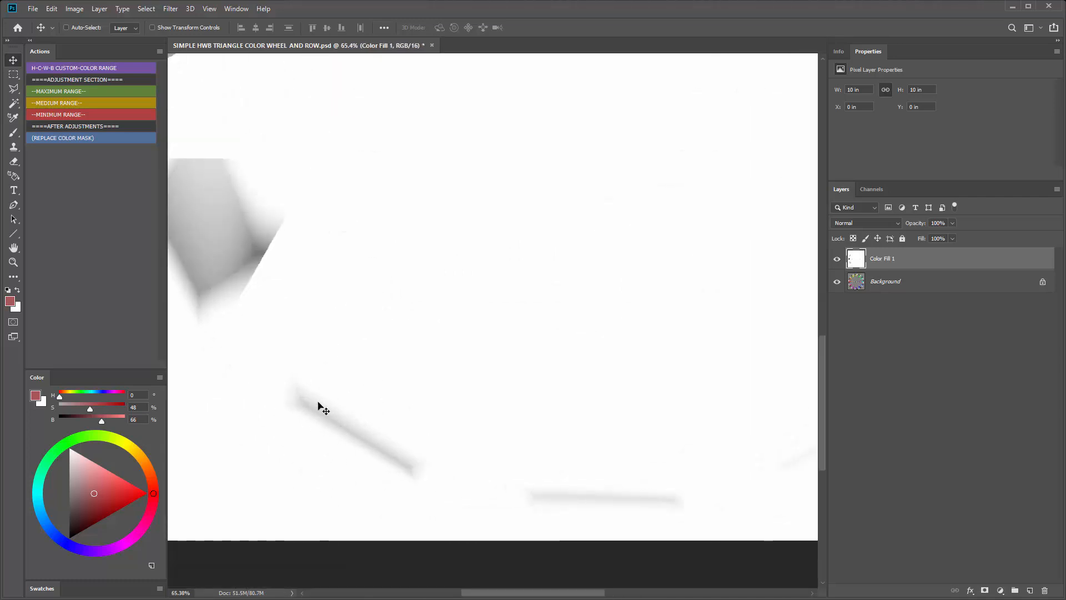
scroll(321, 407, "down", 2)
scroll(484, 465, "up", 1)
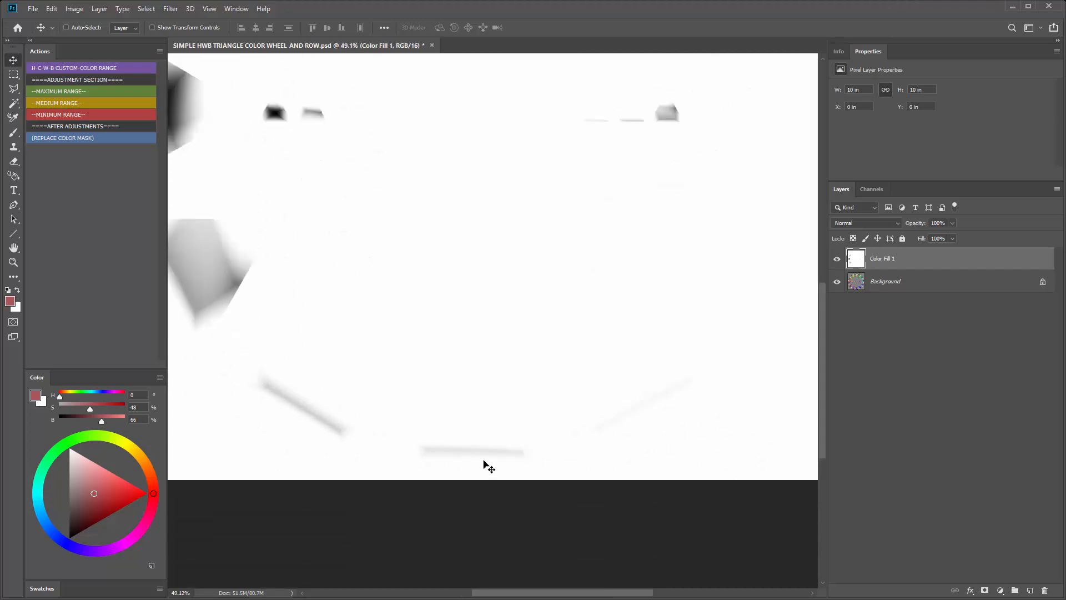
scroll(478, 463, "up", 1)
scroll(458, 457, "down", 2)
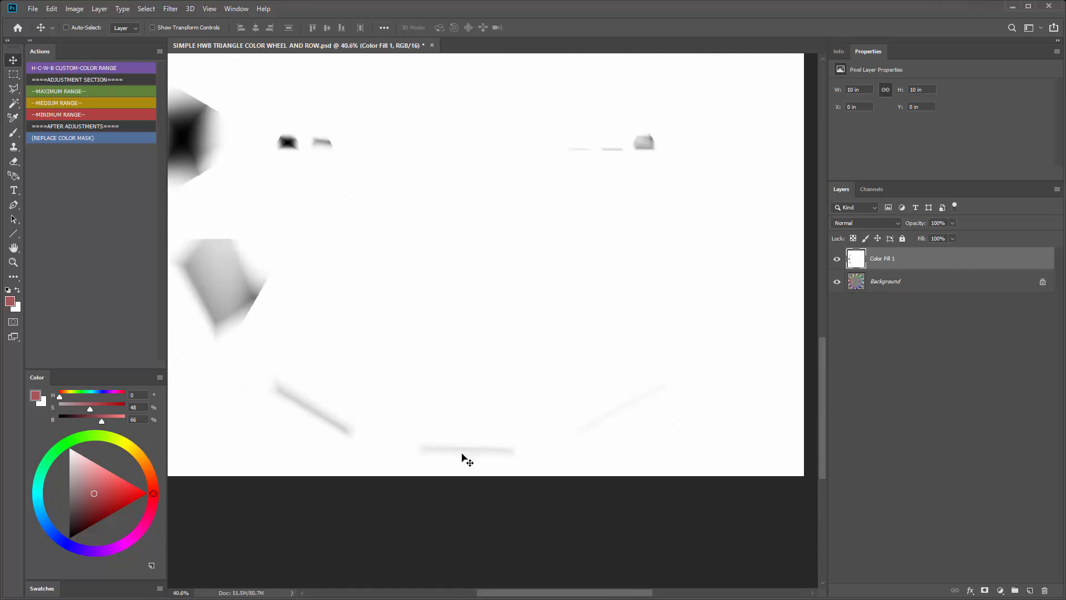
Toggle the merged mask layer off and on to compare it with the original color wheel.
left_click(836, 260)
scroll(617, 400, "down", 2)
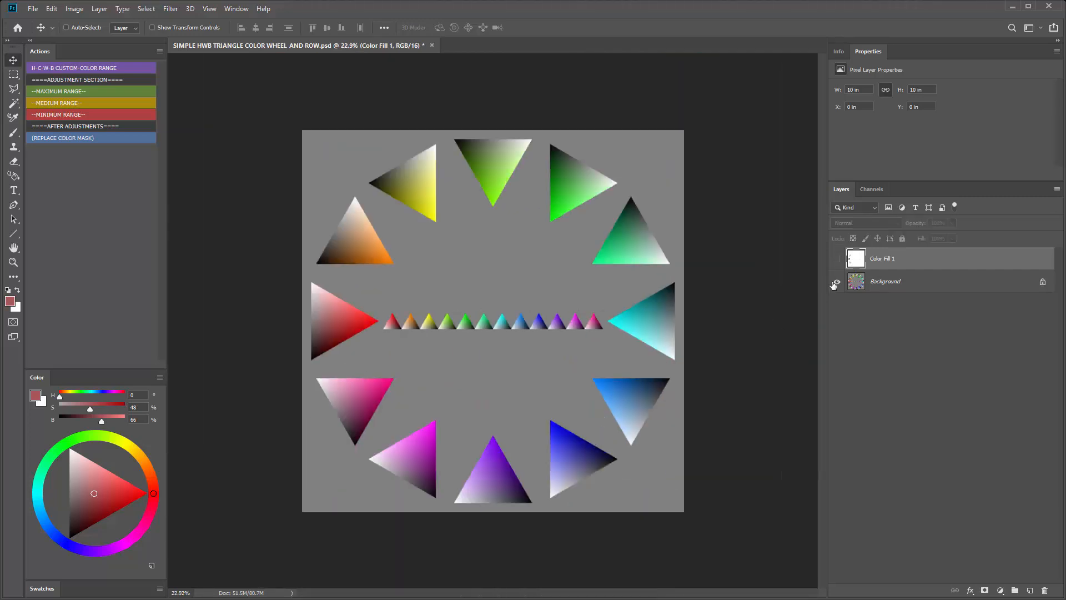
left_click(837, 259)
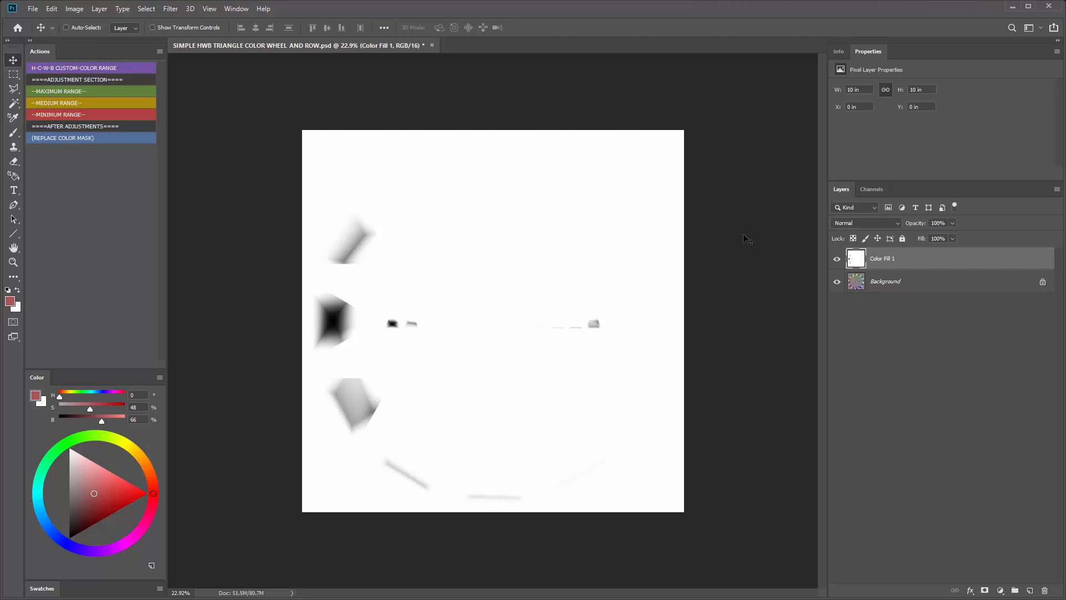
Hide the merged mask layer and revert the document to its saved state.
left_click(837, 259)
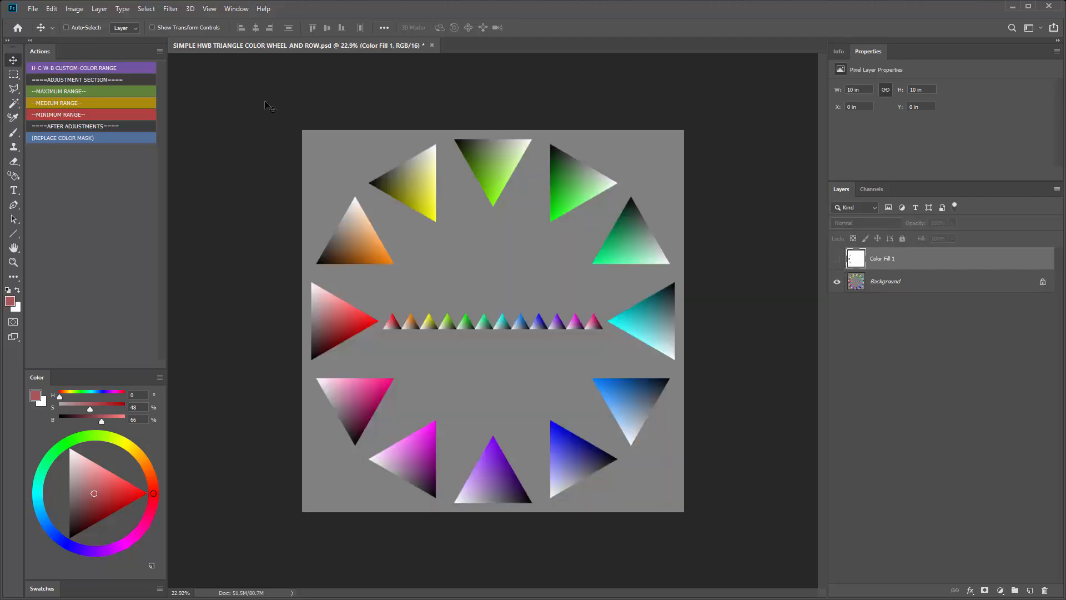
left_click(36, 12)
left_click(46, 144)
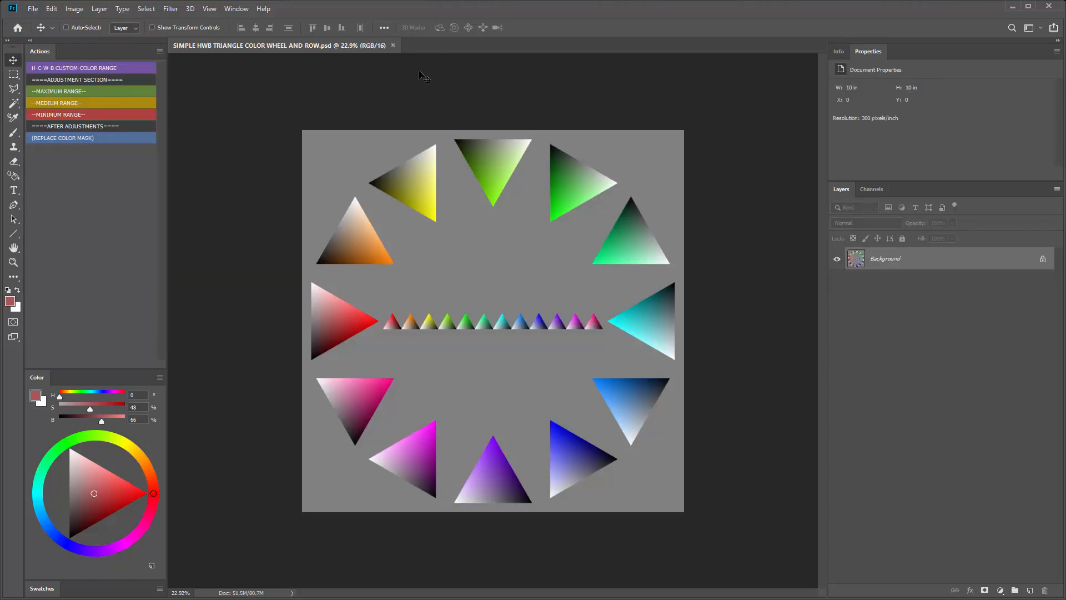
Keep the foreground color at a85757 and run the H-C-W-B Custom-Color Range action on the Background layer.
left_click(11, 302)
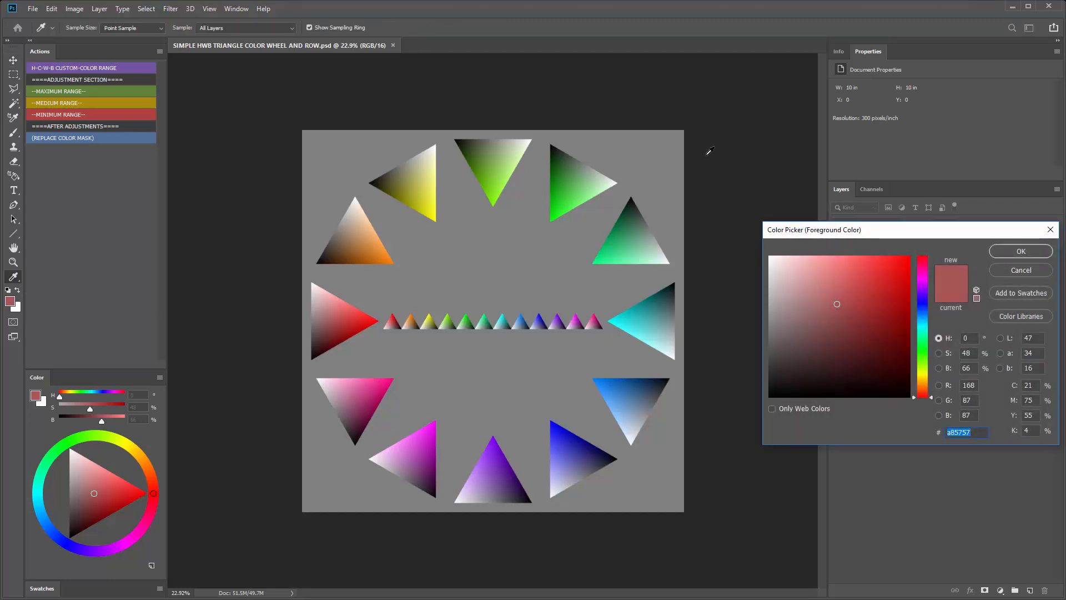
left_click(1012, 247)
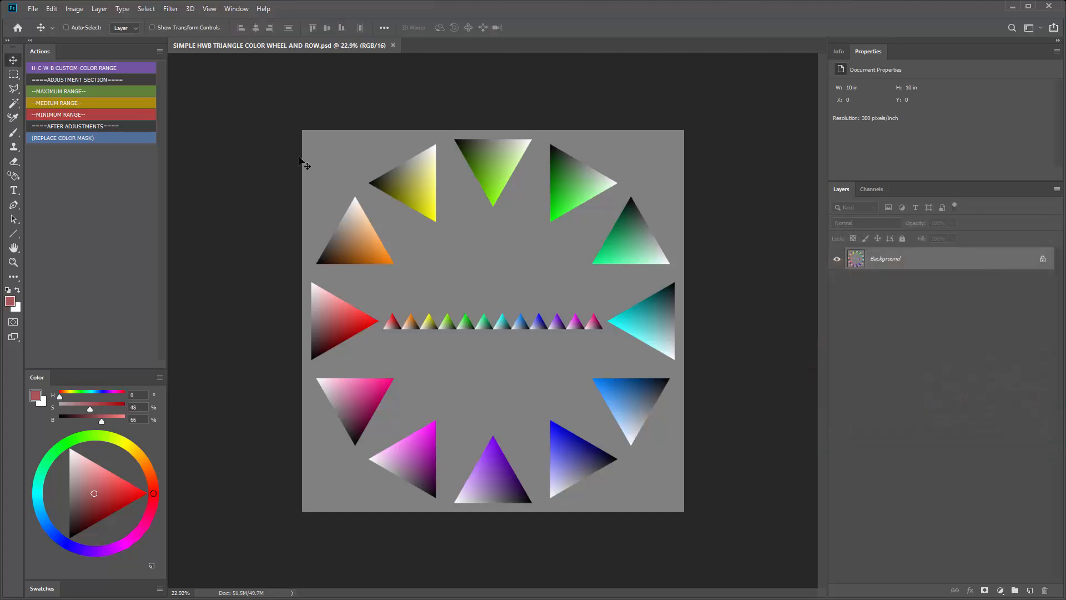
left_click(76, 68)
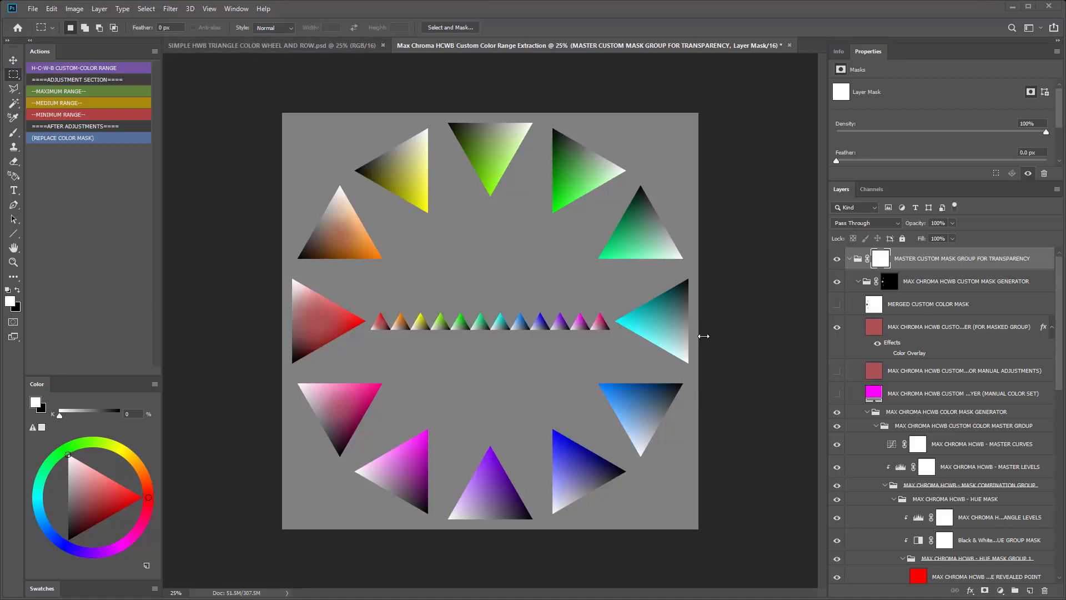
Switch to the original triangle color wheel document and review its image size settings and bit-depth options.
left_click(205, 45)
left_click(74, 9)
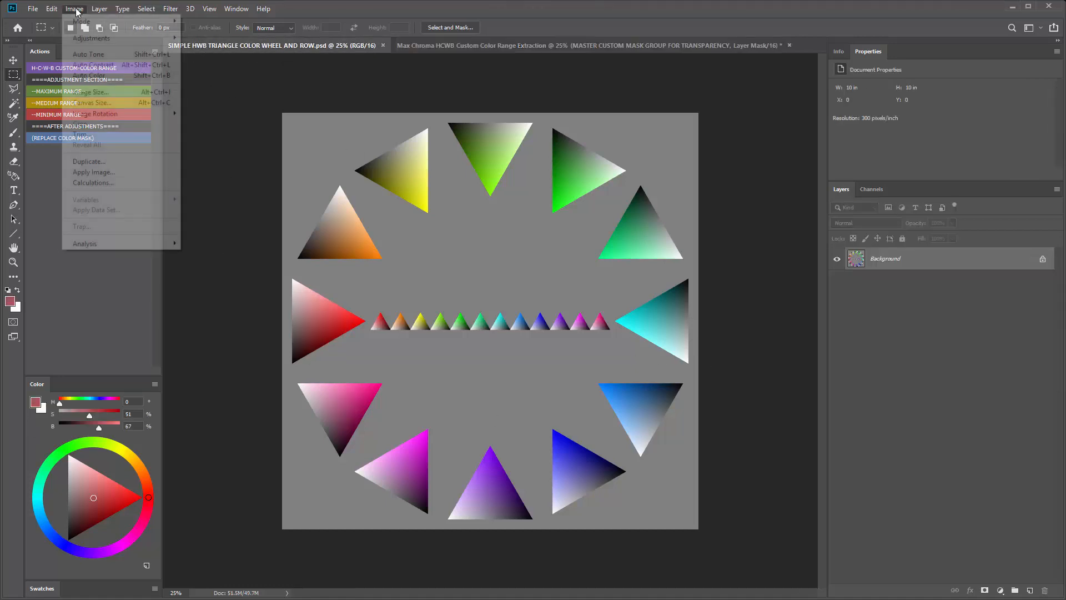
left_click(91, 91)
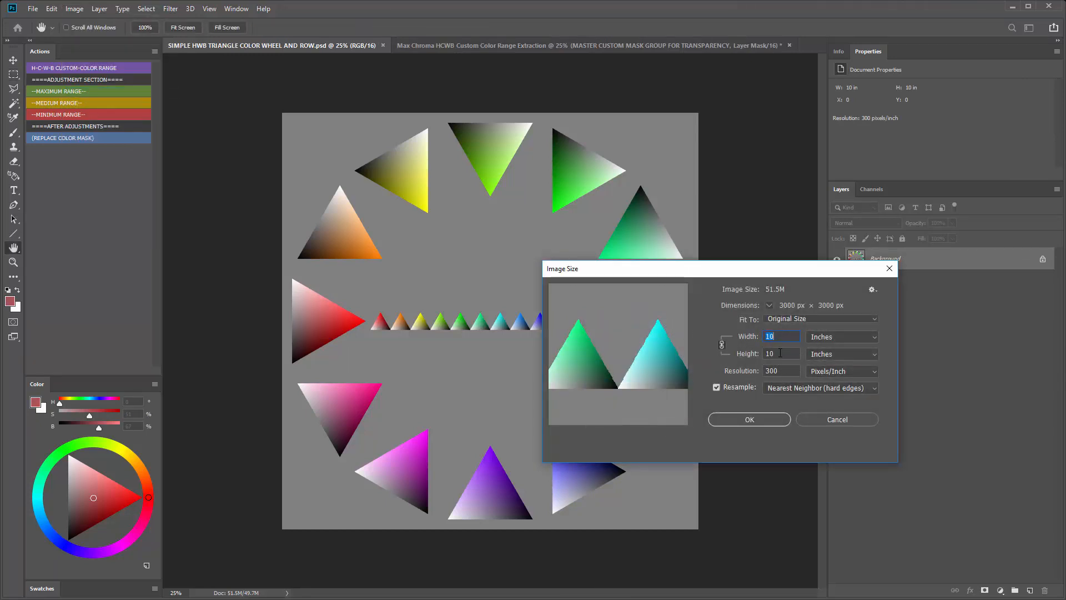
left_click(835, 418)
left_click(74, 9)
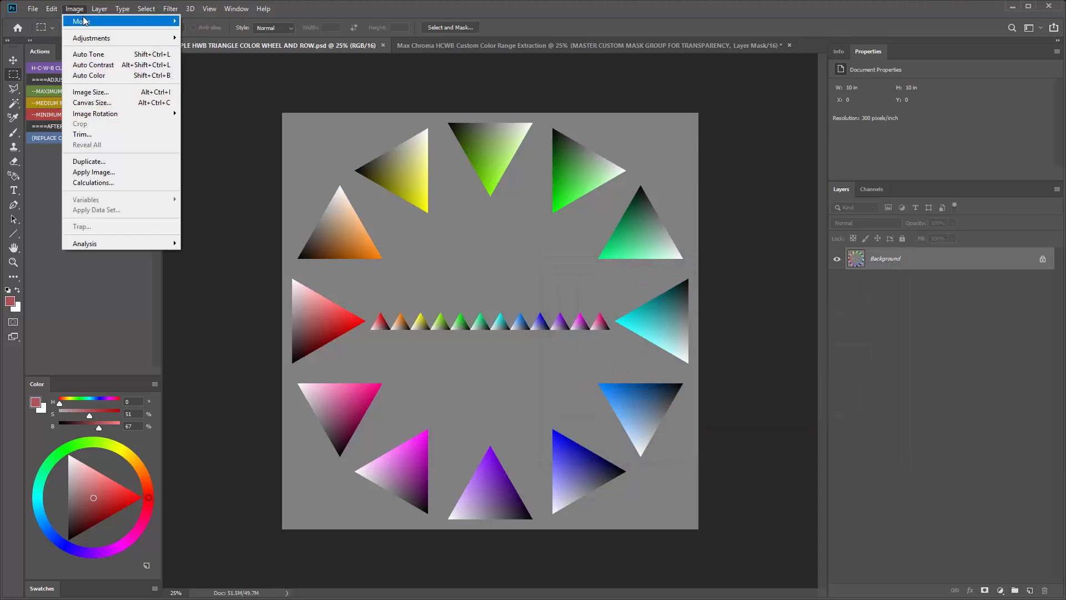
mouse_move(84, 21)
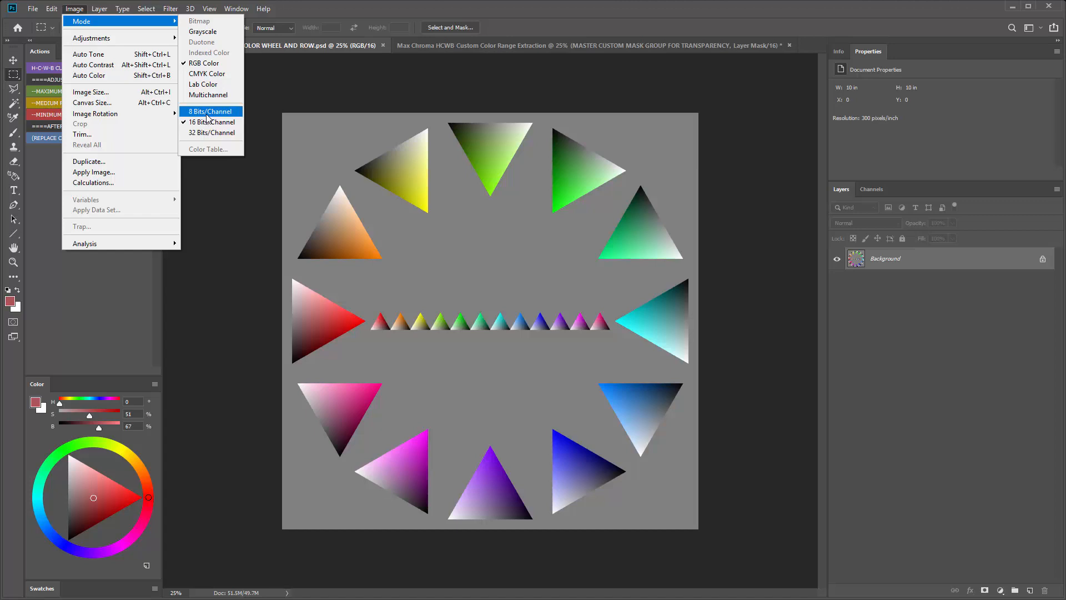
Duplicate the original triangle color wheel document.
left_click(105, 162)
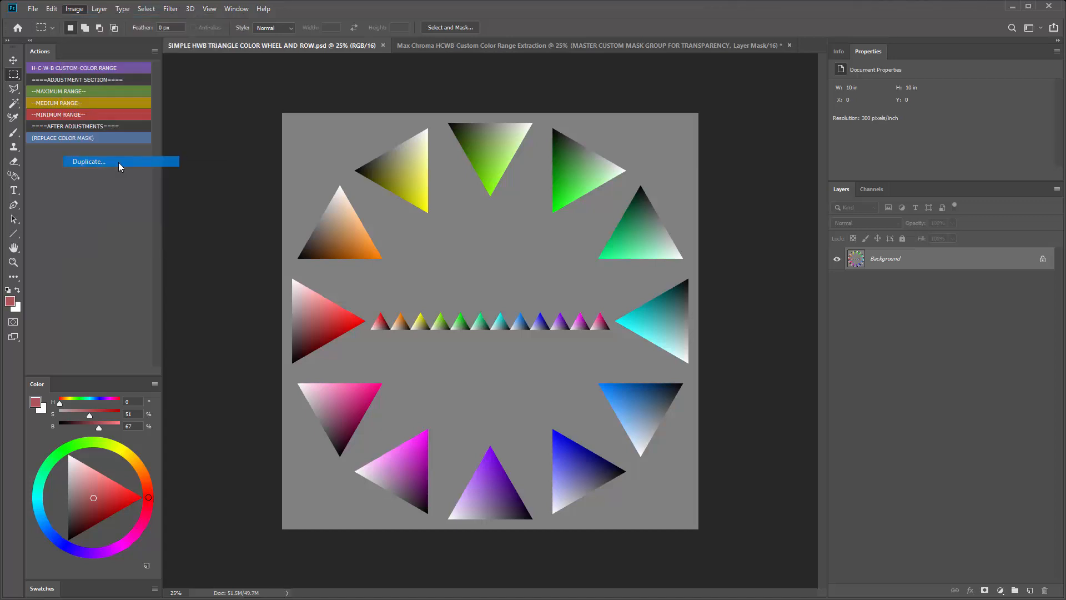
left_click(622, 197)
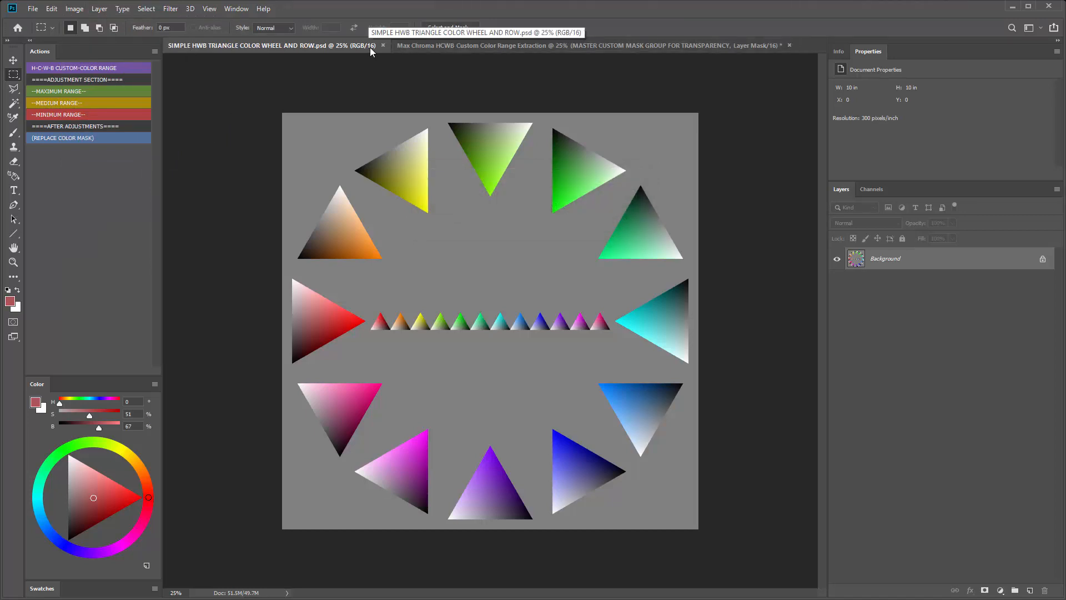
left_click(74, 9)
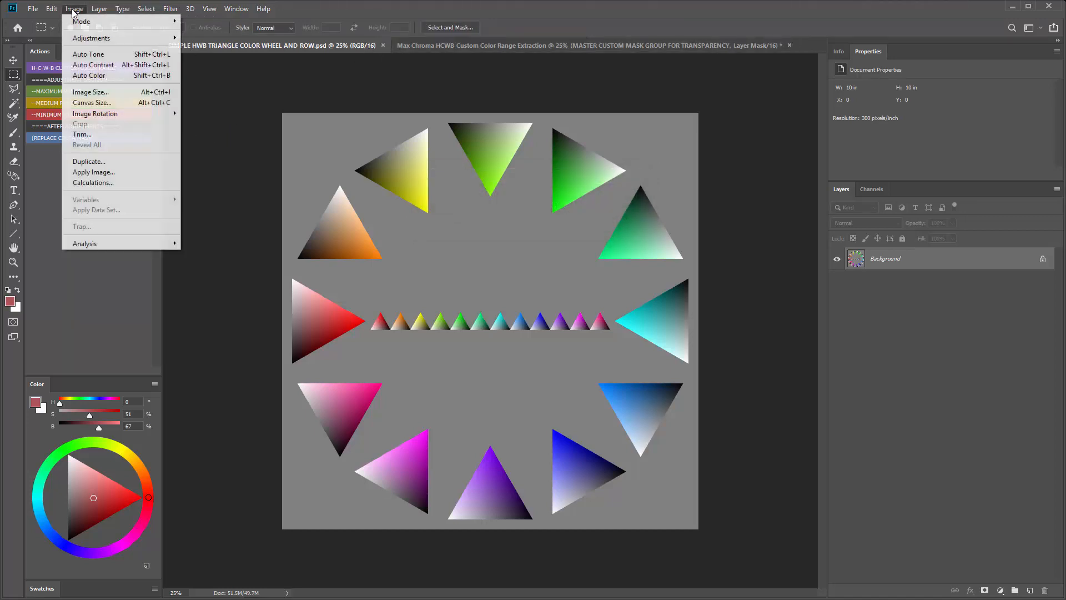
left_click(106, 161)
left_click(621, 195)
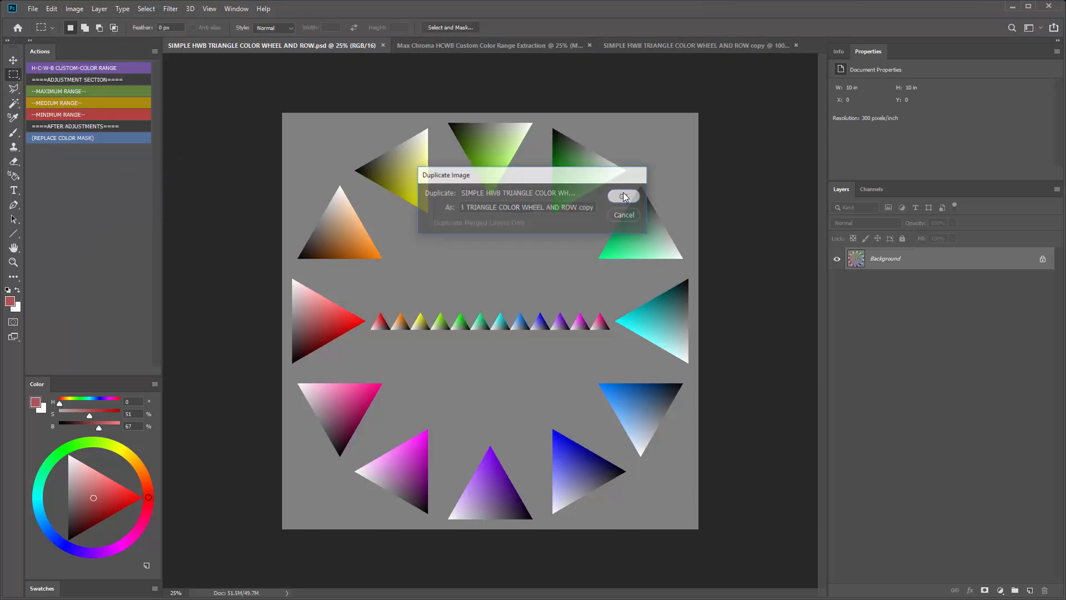
Convert the duplicated document to 8 Bits/Channel.
left_click(74, 8)
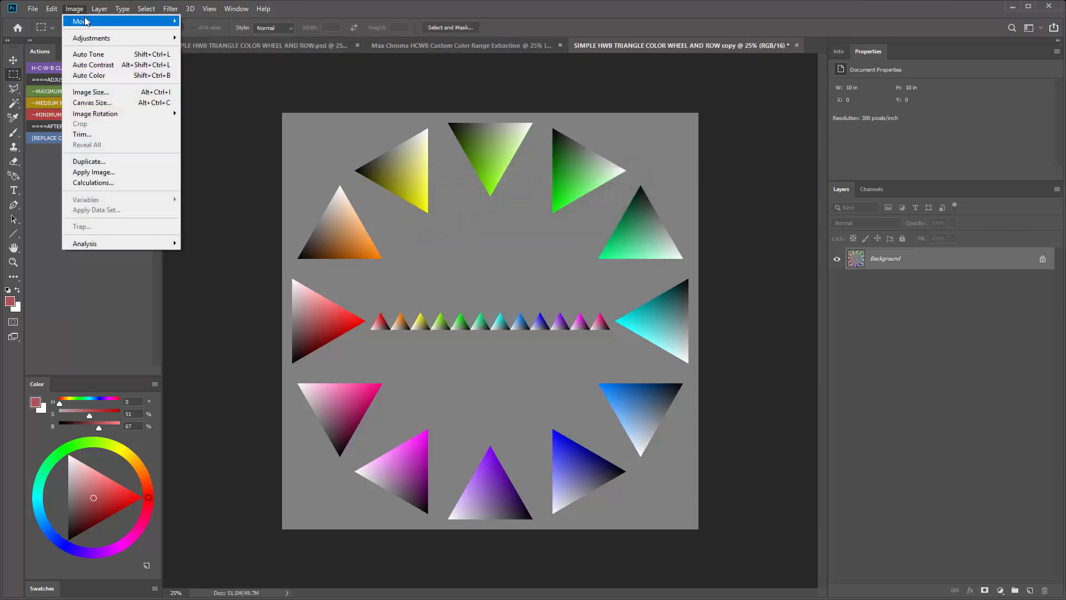
mouse_move(113, 22)
left_click(211, 112)
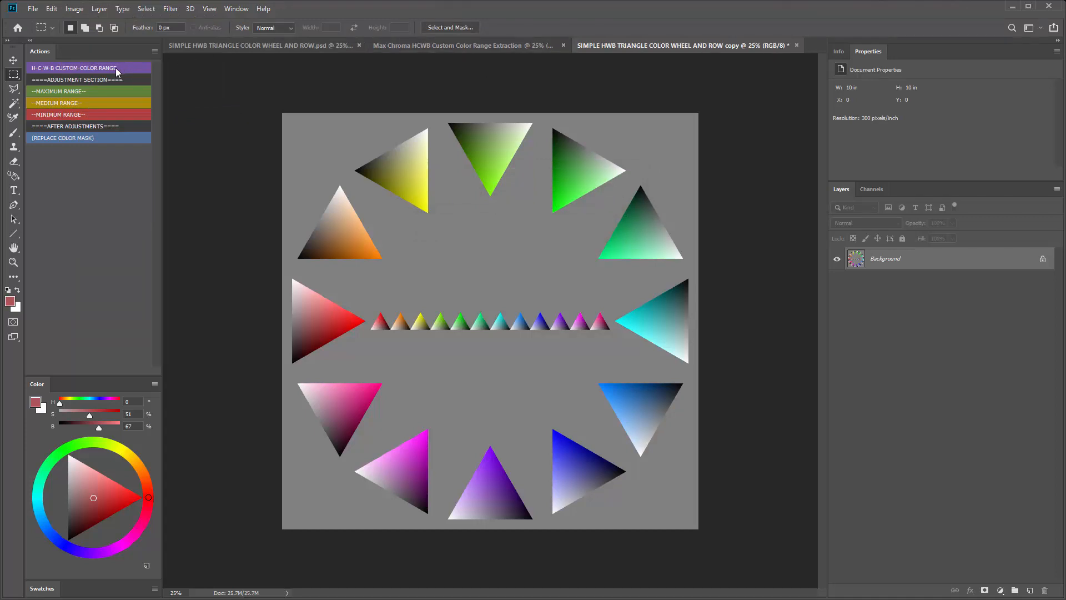
Keep the foreground color at aa5353 and run the H-C-W-B Custom-Color Range action on the 8-bit copy.
left_click(12, 303)
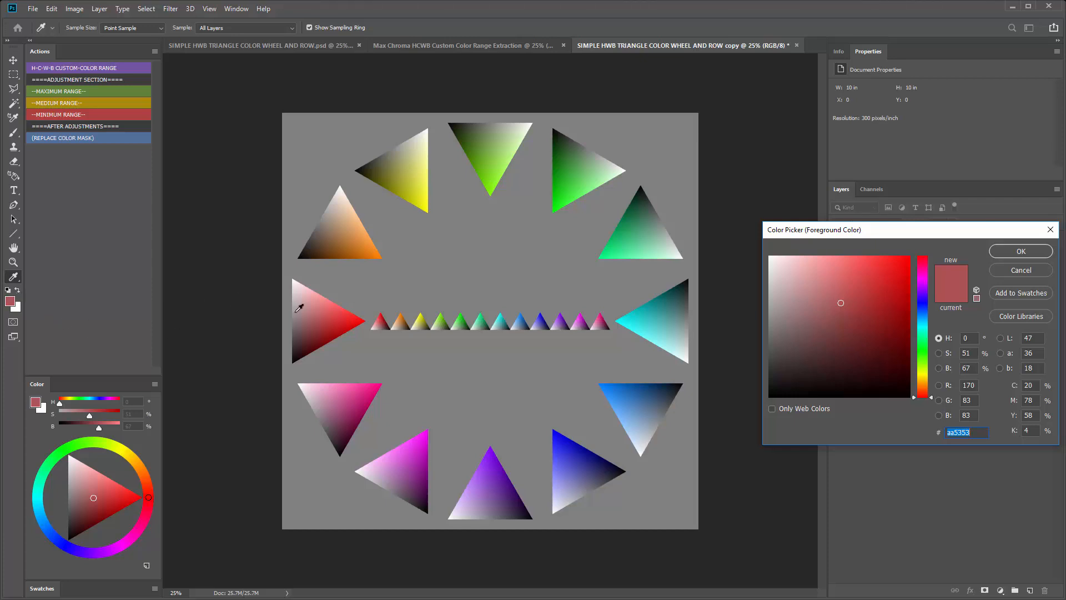
left_click(995, 252)
key("m")
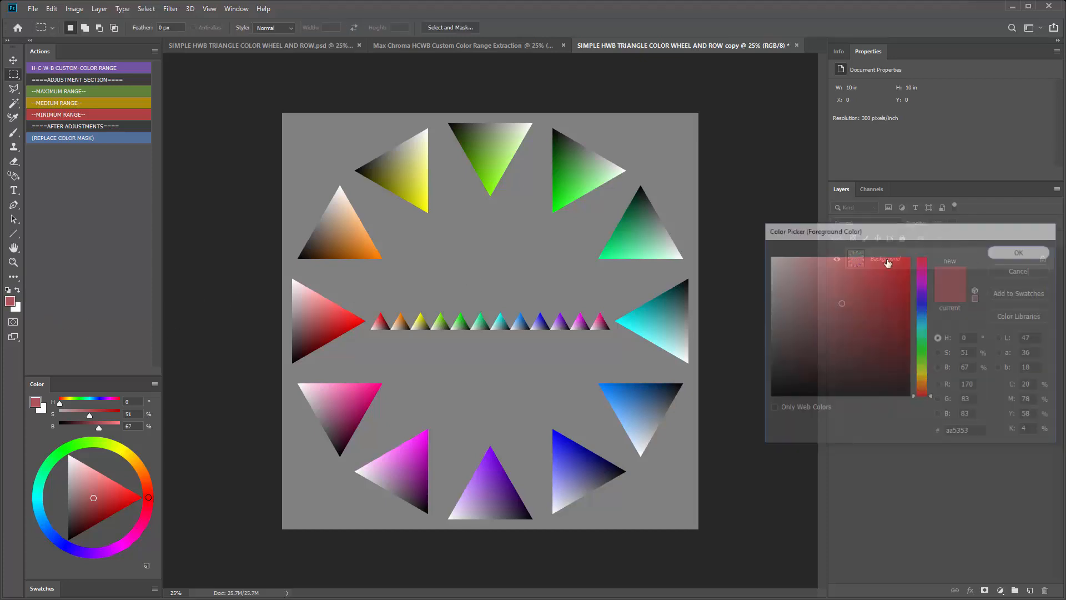
left_click(65, 70)
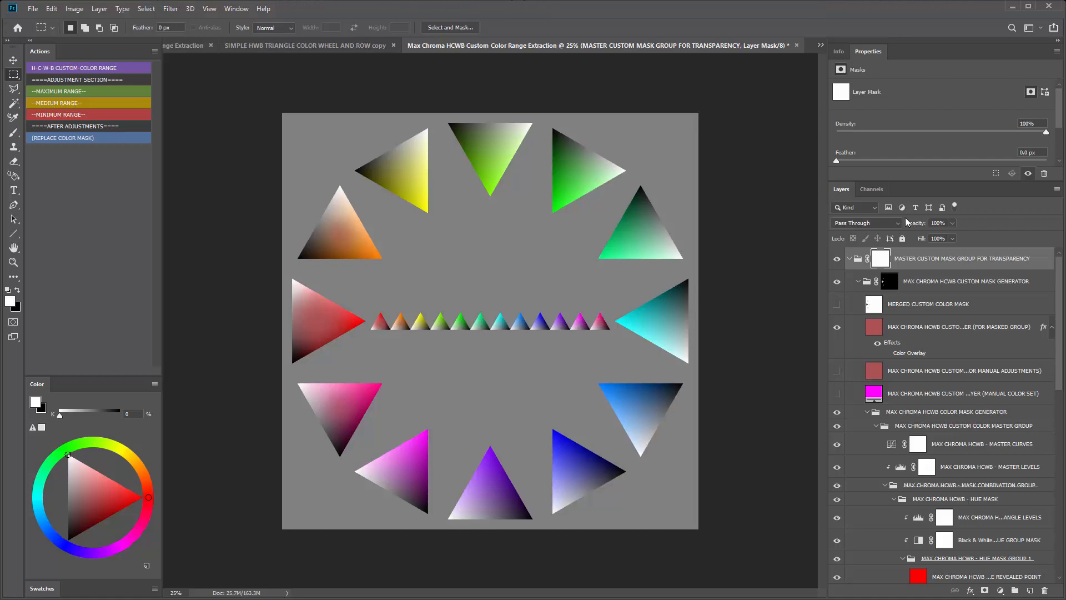
Enlarge the layer list and examine the generated hue, blackness, whiteness and chroma mask groups.
left_click(870, 52)
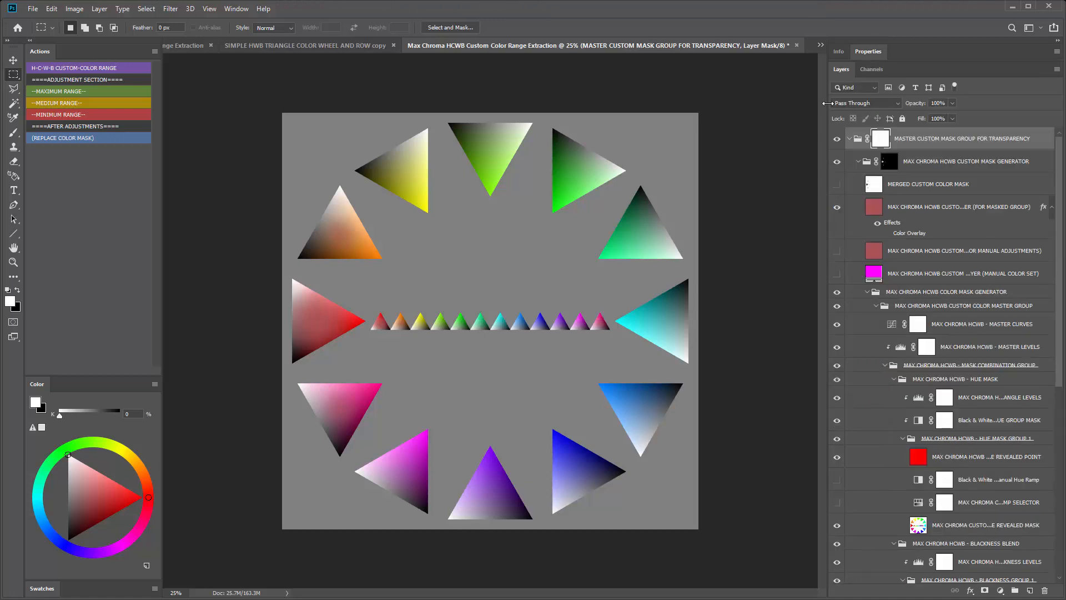
left_click_drag(827, 104, 734, 150)
scroll(942, 364, "down", 5)
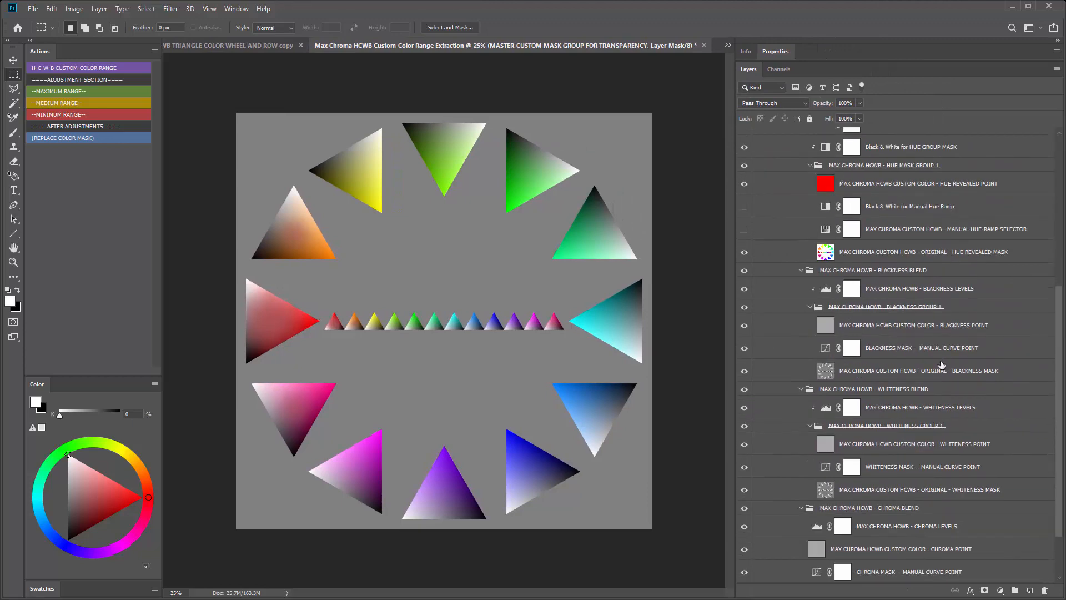
scroll(842, 465, "up", 5)
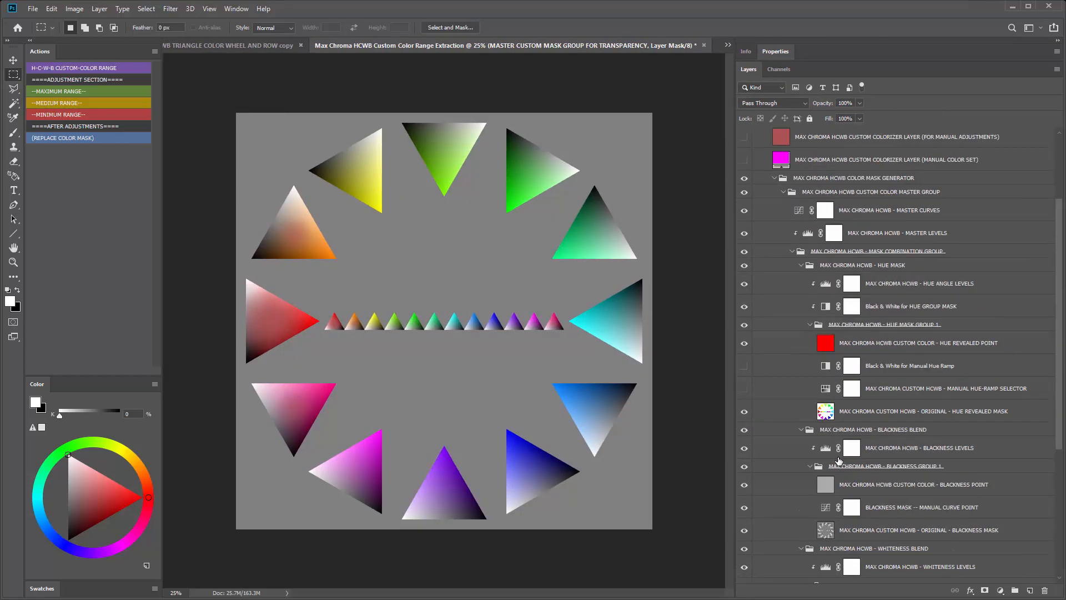
scroll(839, 461, "up", 2)
scroll(865, 312, "down", 6)
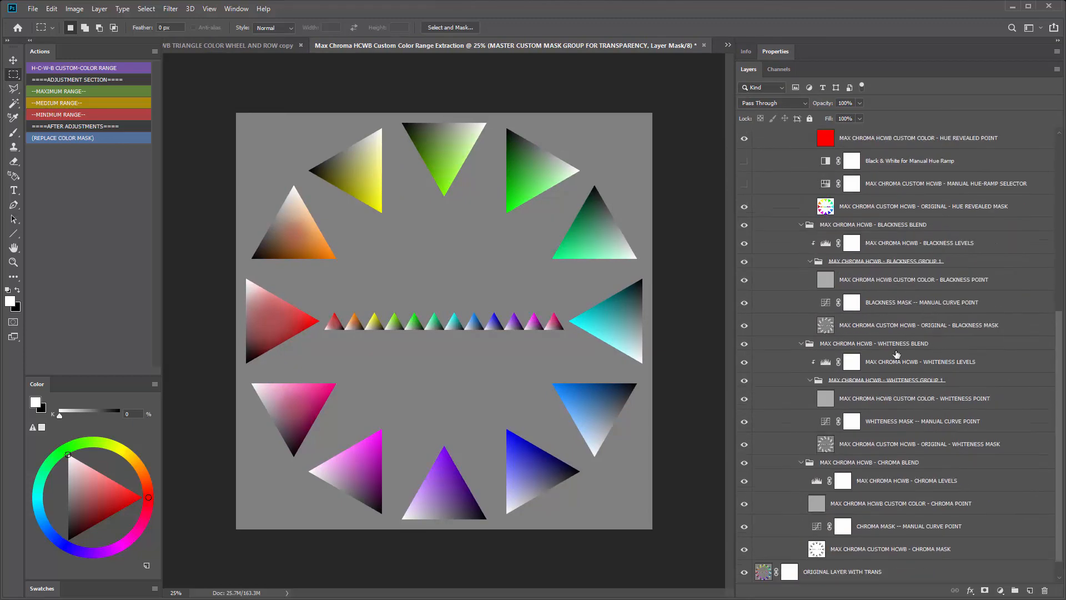
scroll(833, 394, "up", 5)
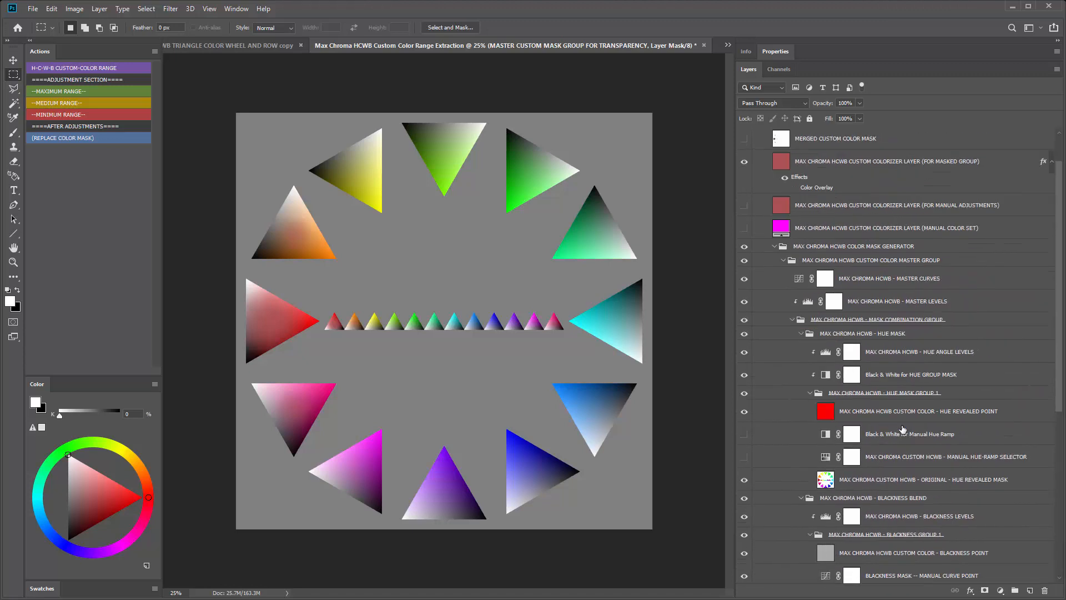
scroll(904, 430, "up", 2)
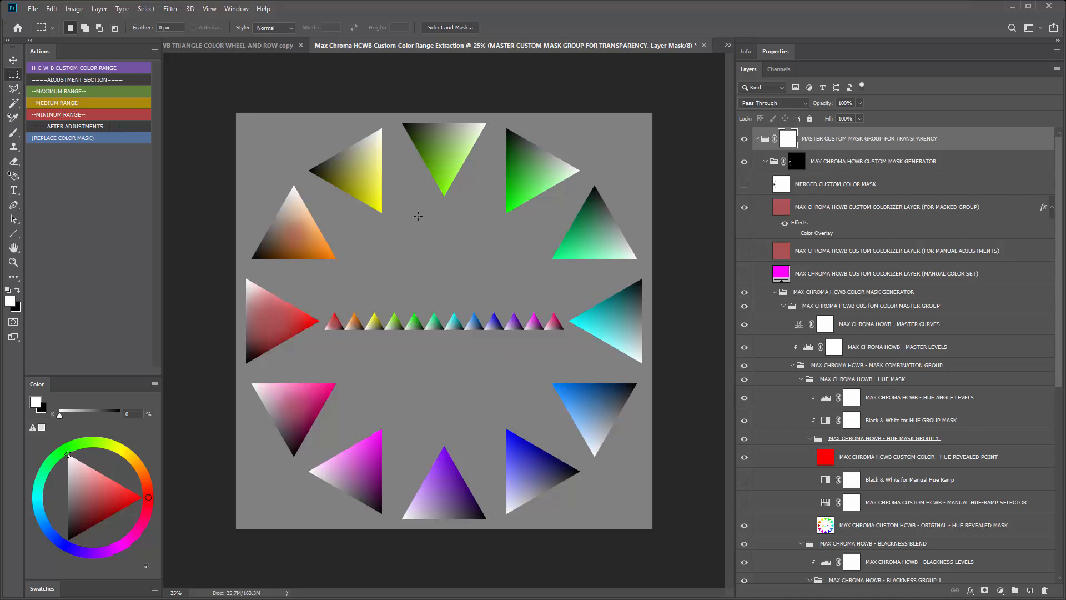
Compare the image with and without the collapsed master custom mask group, and view the group alone with ORIGINAL LAYER WITH TRANS hidden.
left_click(745, 140)
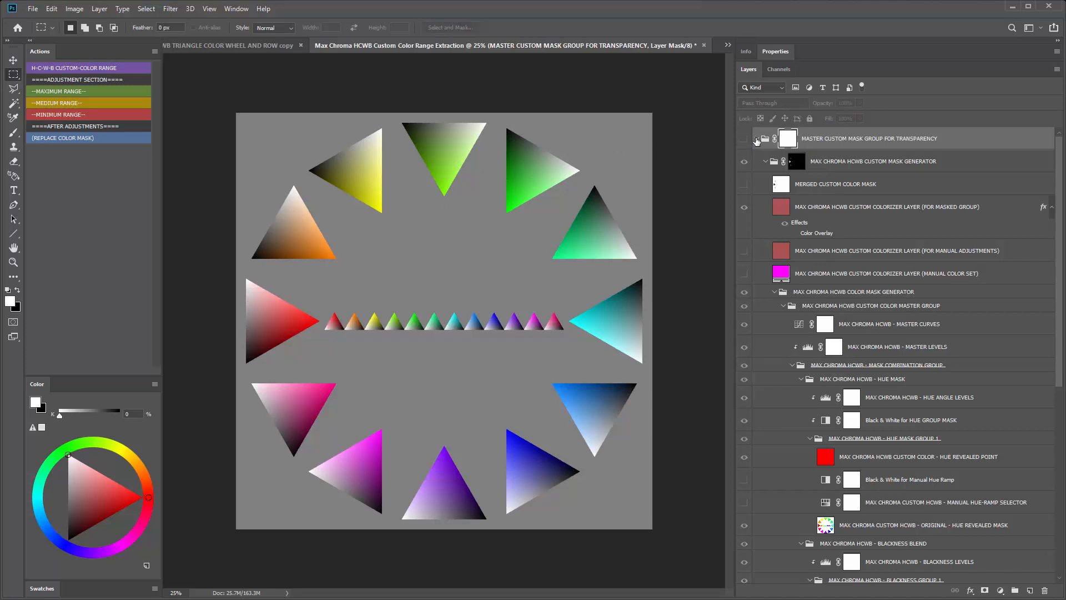
left_click(757, 140)
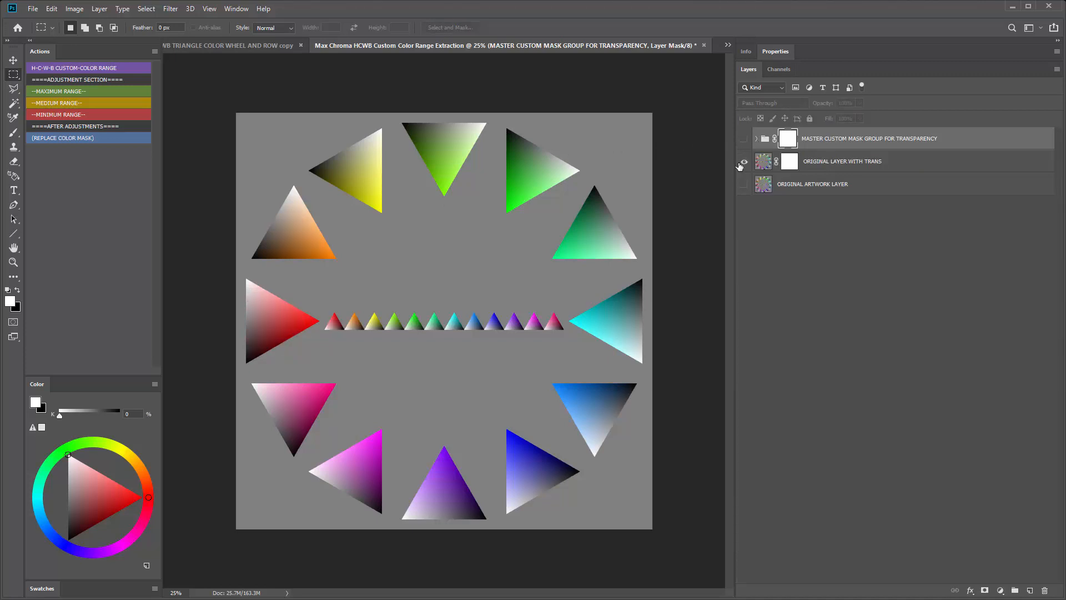
left_click(745, 163)
left_click(745, 164)
left_click(745, 164)
left_click(745, 140)
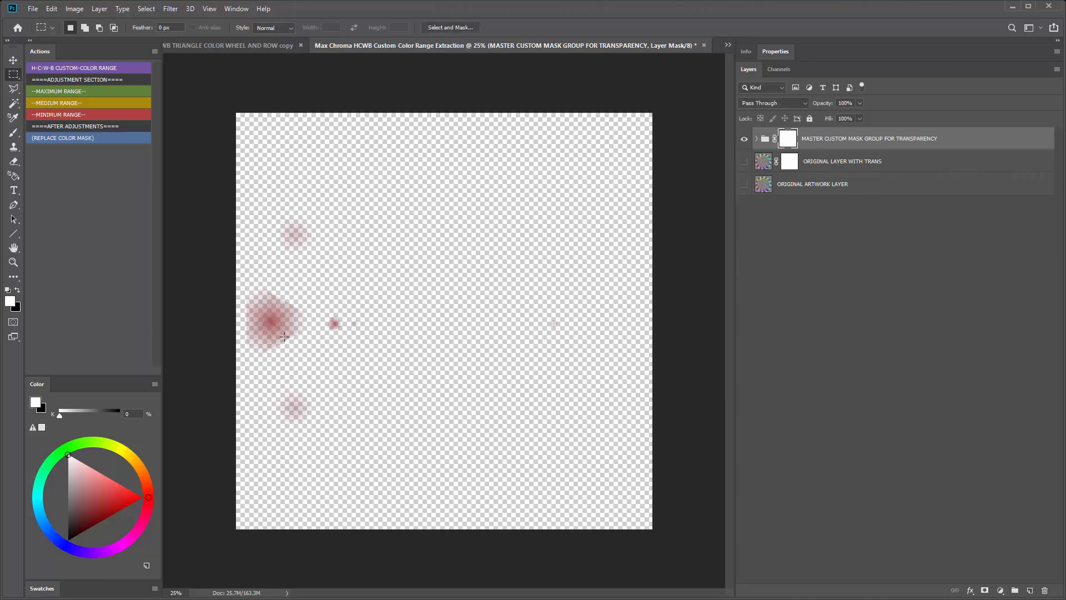
Add a white ffffff Solid Color fill layer directly above ORIGINAL ARTWORK LAYER as a backdrop for the extracted color.
left_click(904, 191)
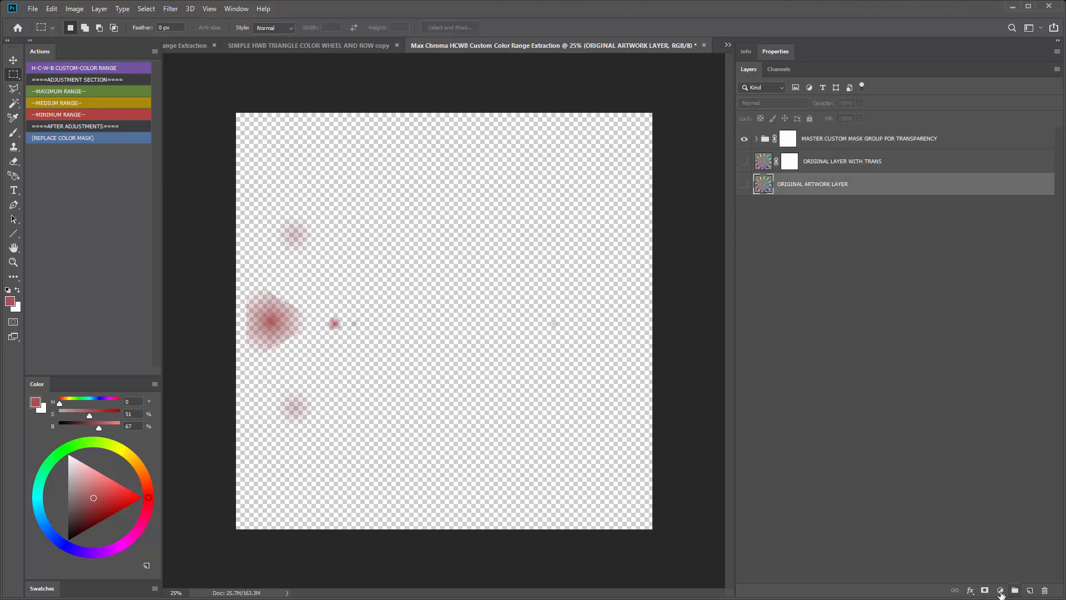
left_click(1000, 590)
left_click(1000, 396)
left_click(771, 252)
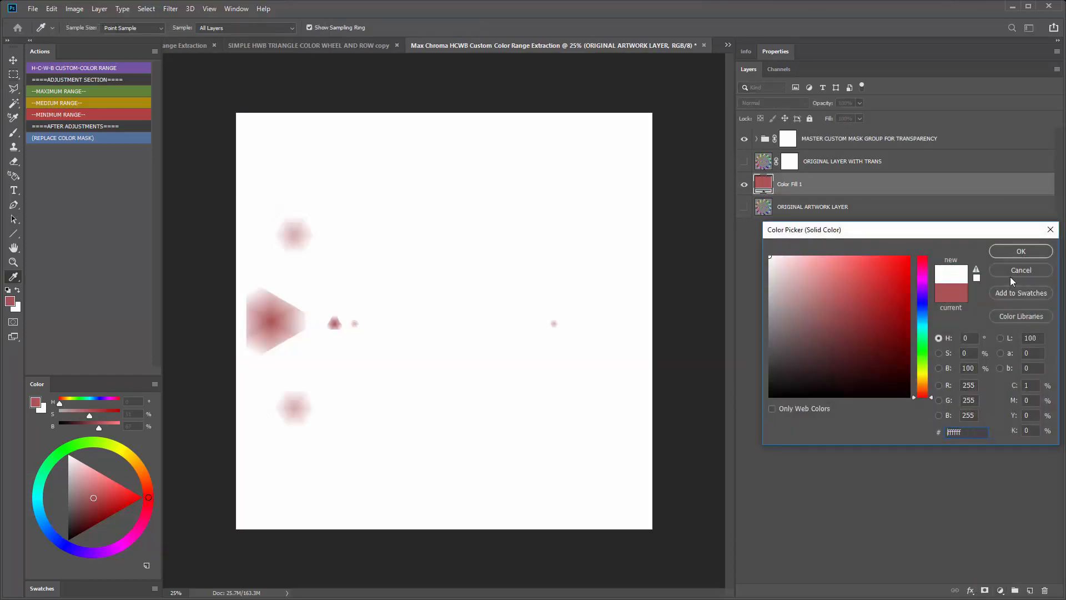
left_click(1016, 252)
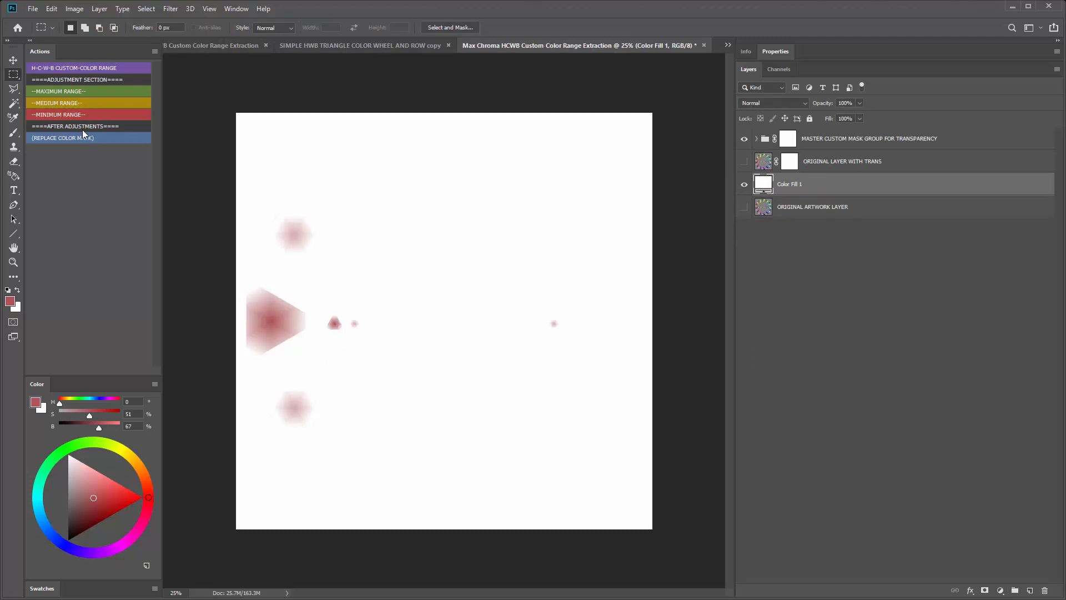
Delete the white color fill layer, and show and select ORIGINAL LAYER WITH TRANS.
left_click(1045, 590)
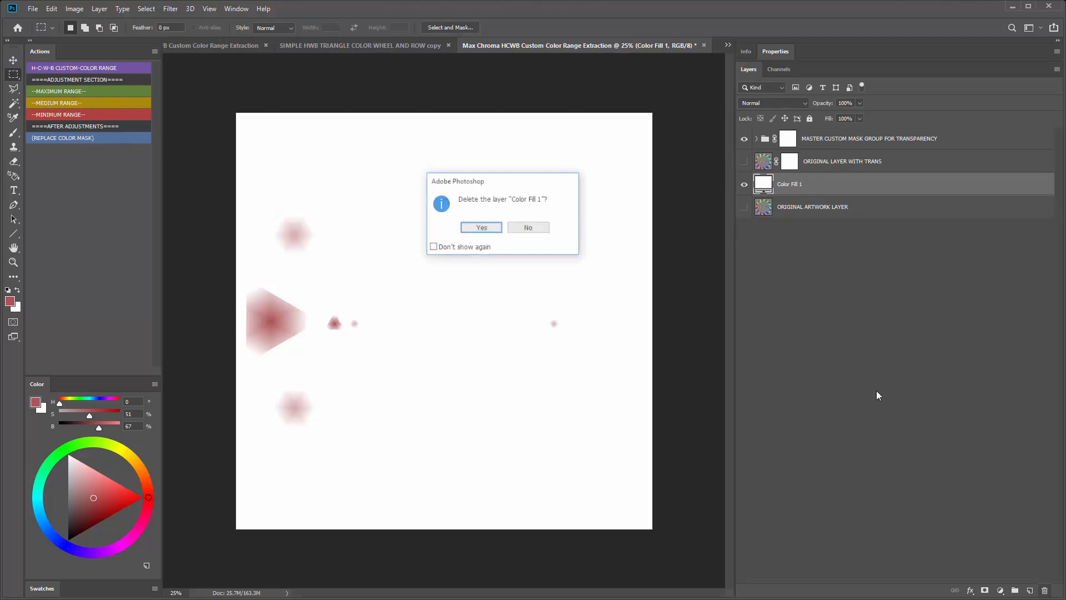
left_click(498, 224)
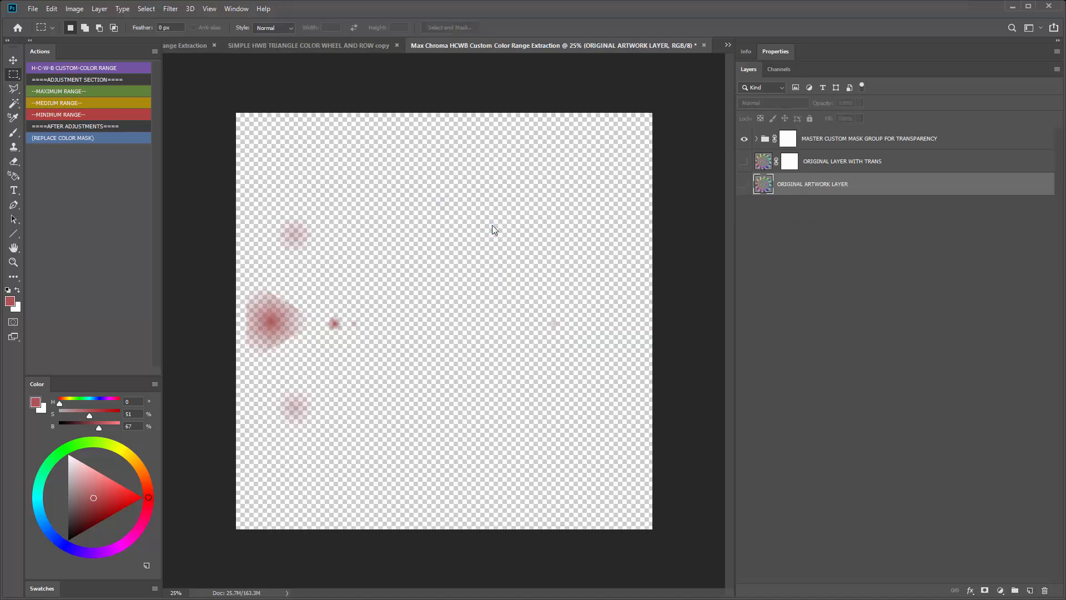
left_click(744, 162)
left_click(846, 165)
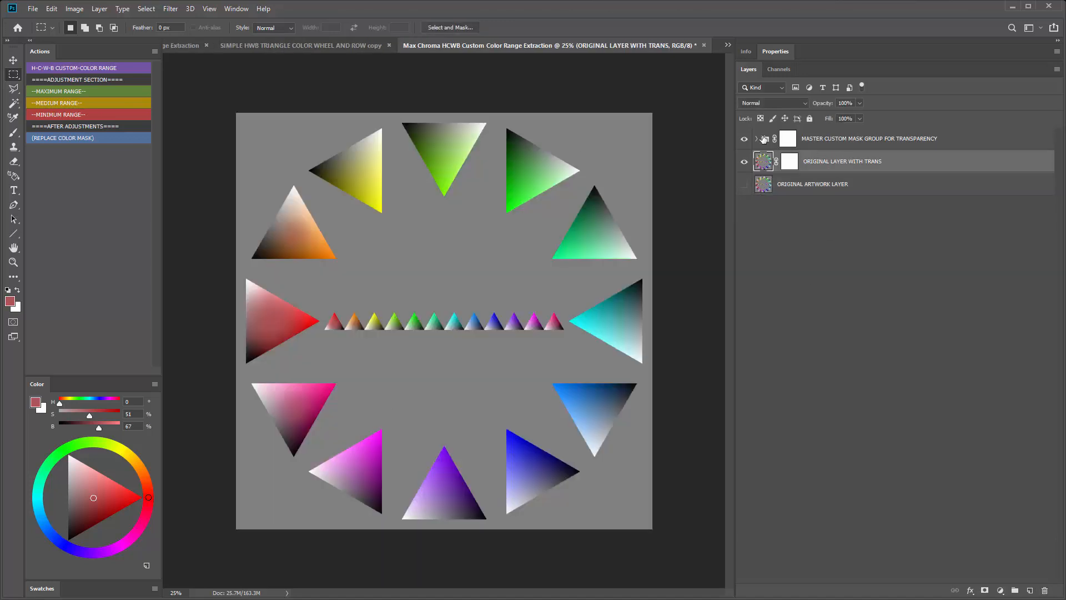
Expand the master mask group, enable Color Overlay on the colorizer layer for the masked group and try overlay color 6860b1.
left_click(756, 138)
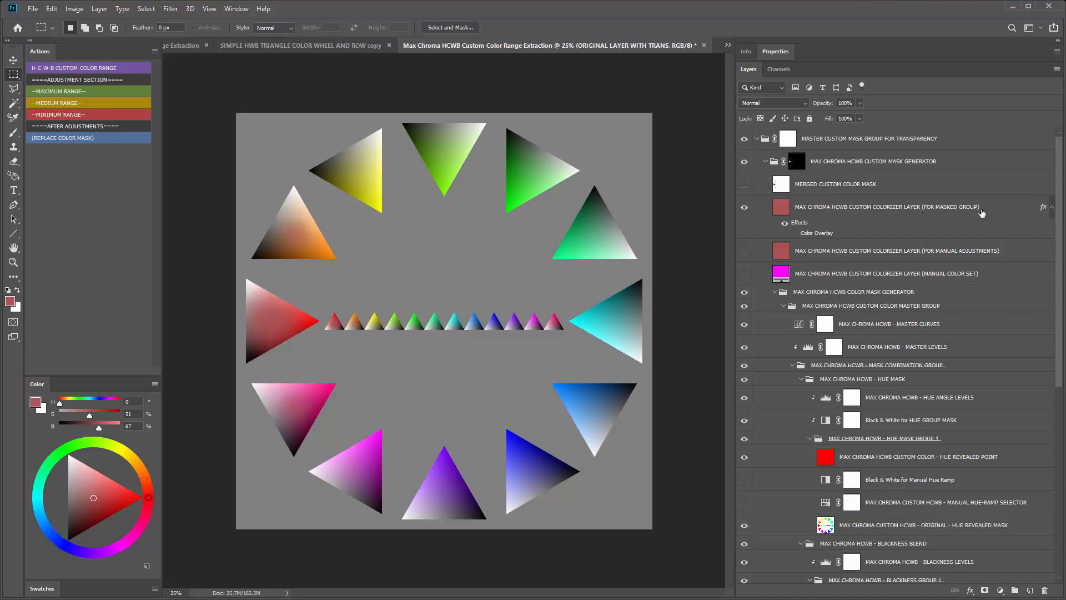
left_click(795, 235)
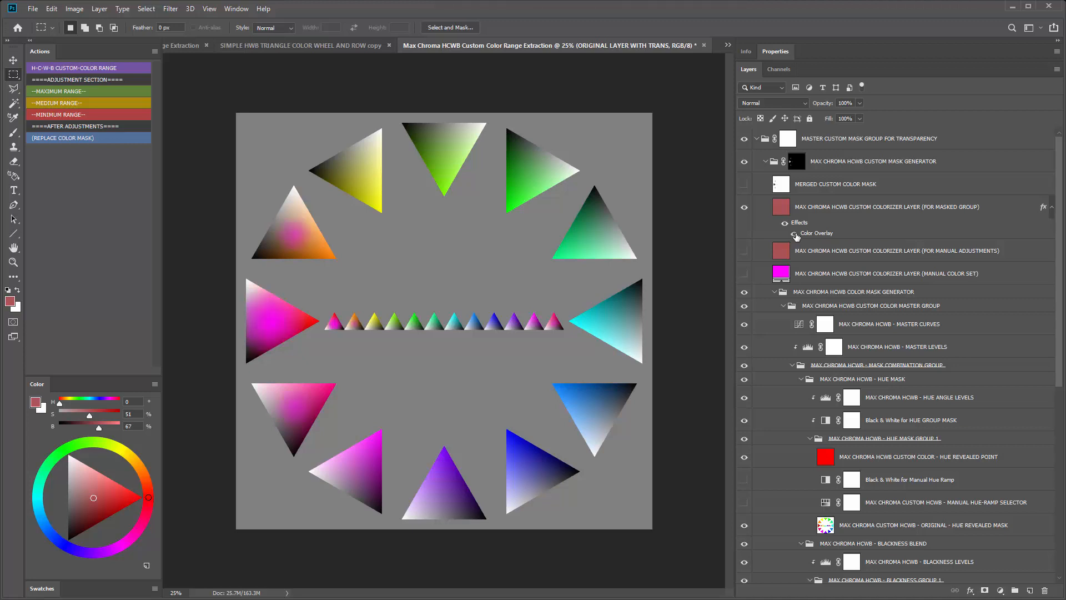
double_click(816, 233)
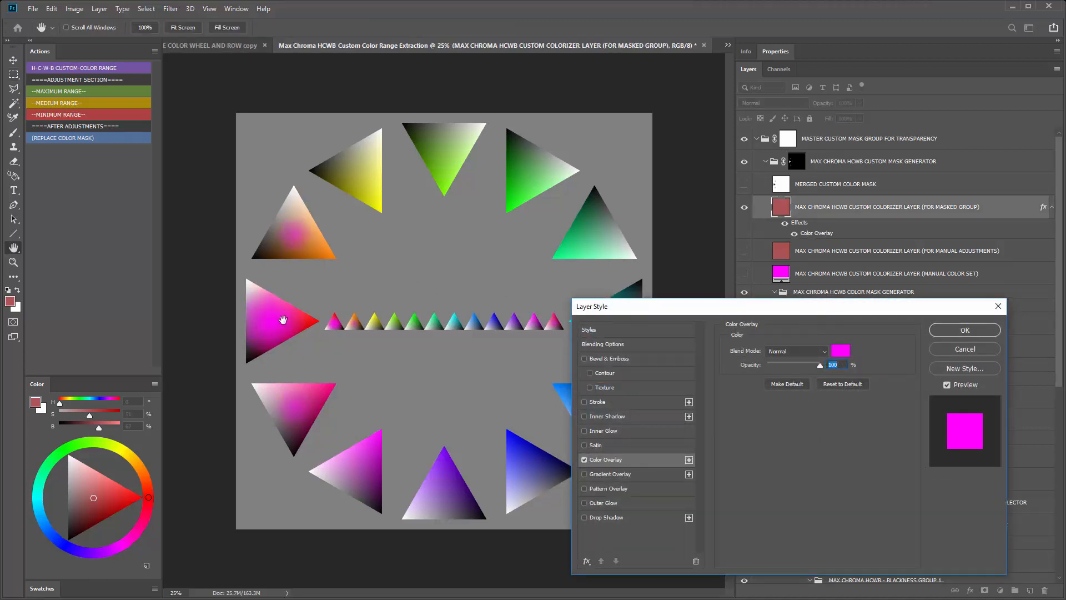
left_click(840, 354)
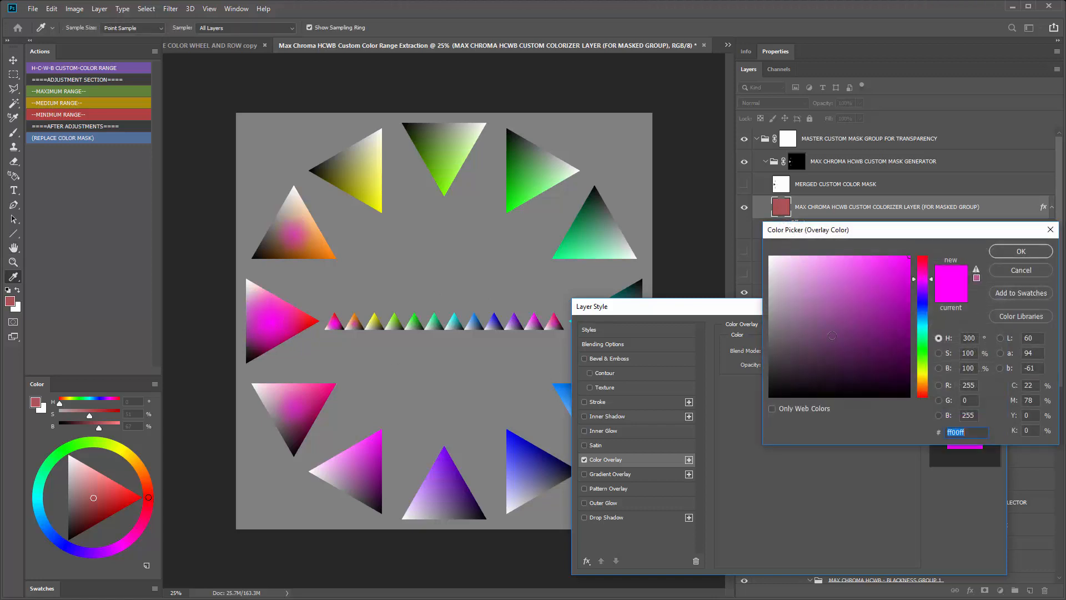
left_click(922, 302)
mouse_move(871, 318)
left_mouse_down()
mouse_move(851, 322)
mouse_move(817, 290)
mouse_move(833, 298)
left_mouse_up()
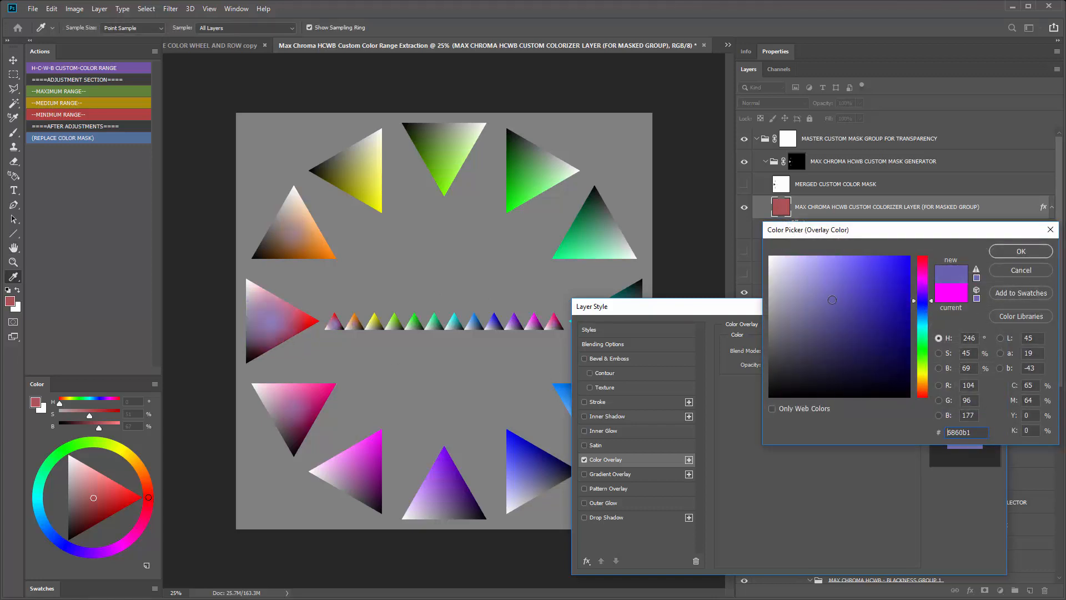
Try the foreground color aa5353, gray 797979, black and white as overlay colors, and cancel the layer style changes.
left_click(11, 300)
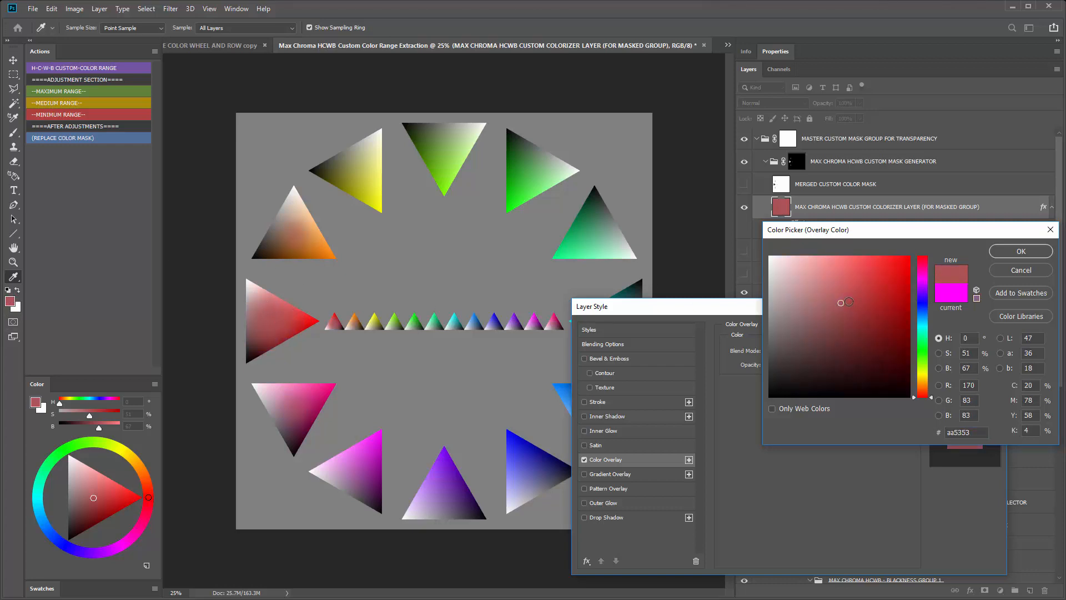
left_click_drag(849, 301, 916, 247)
left_click(482, 324)
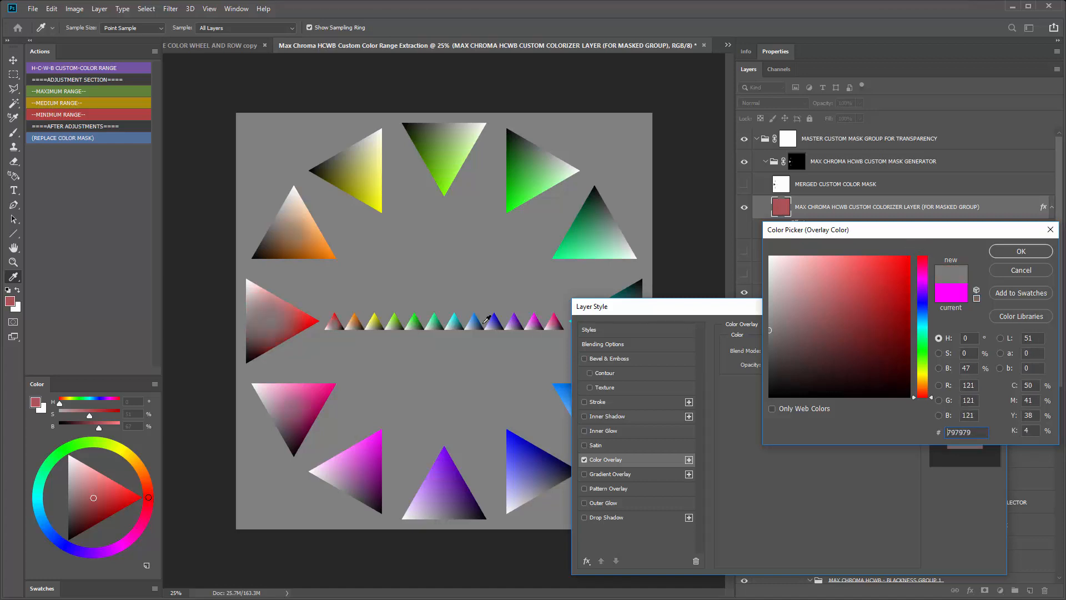
left_click_drag(809, 309, 765, 401)
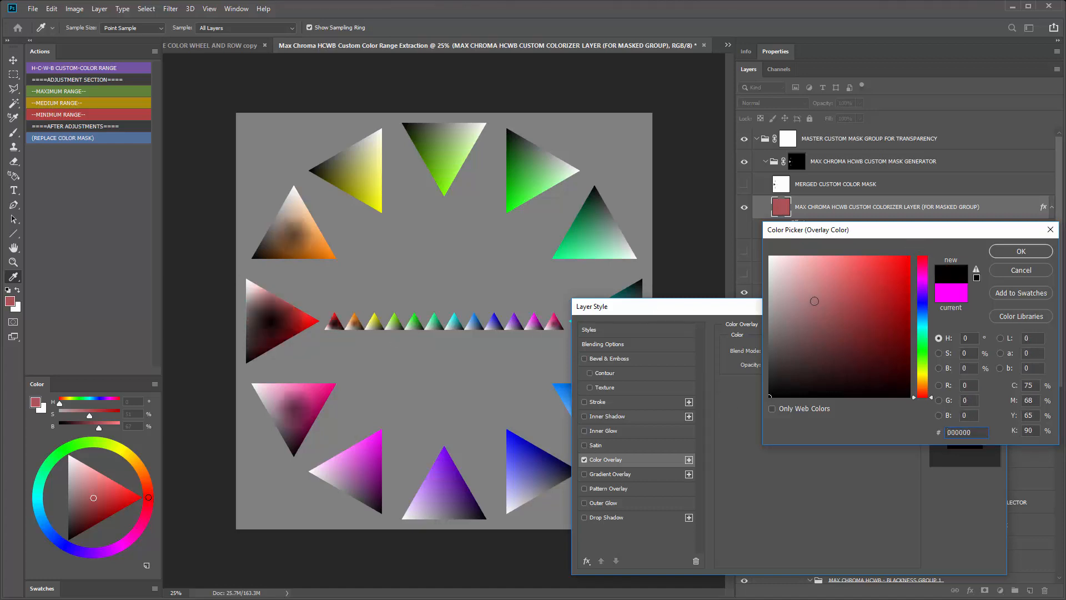
left_click_drag(797, 279, 765, 252)
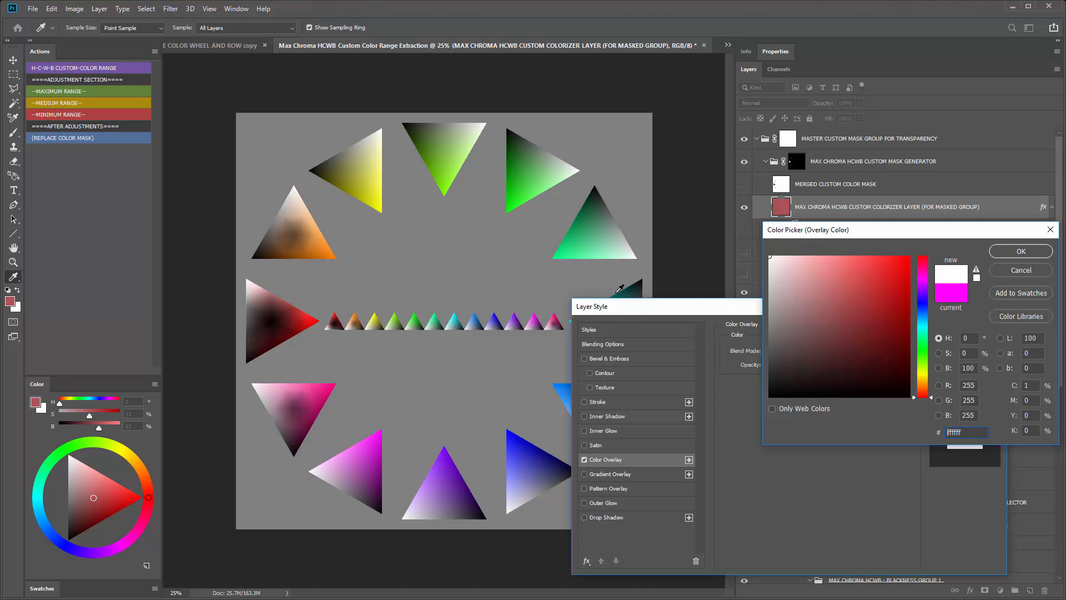
left_click(1010, 271)
left_click(959, 352)
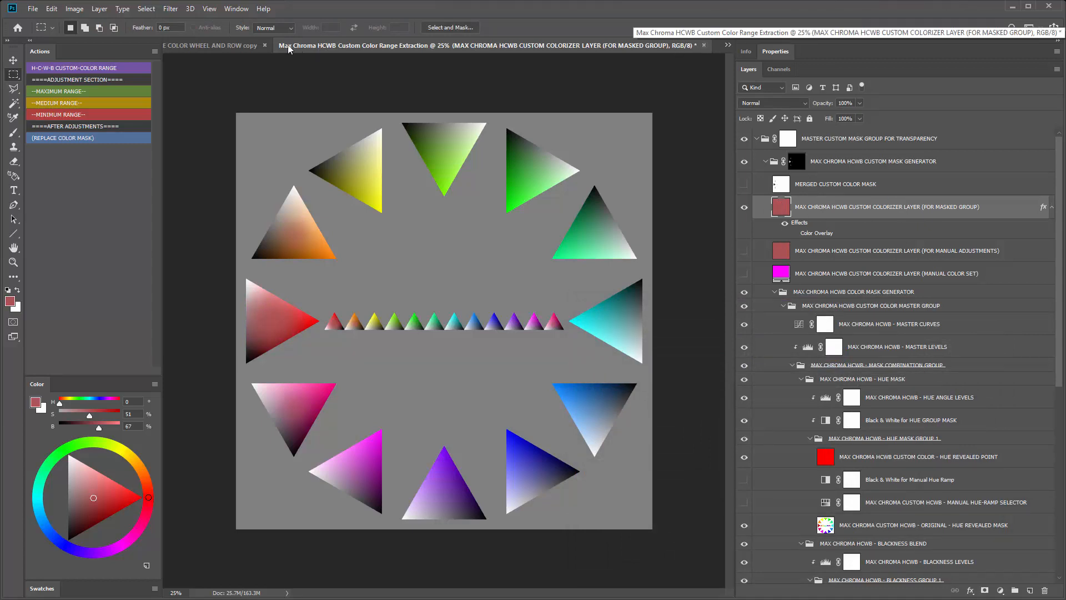
Close the 8-bit copy of the triangle color wheel document without saving.
left_click(223, 46)
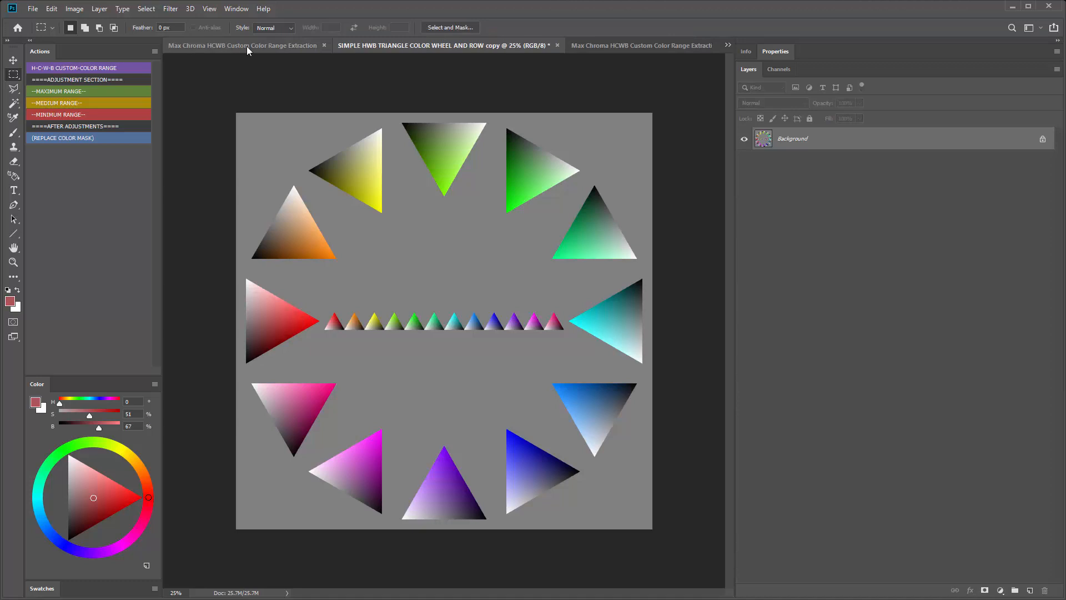
left_click(557, 45)
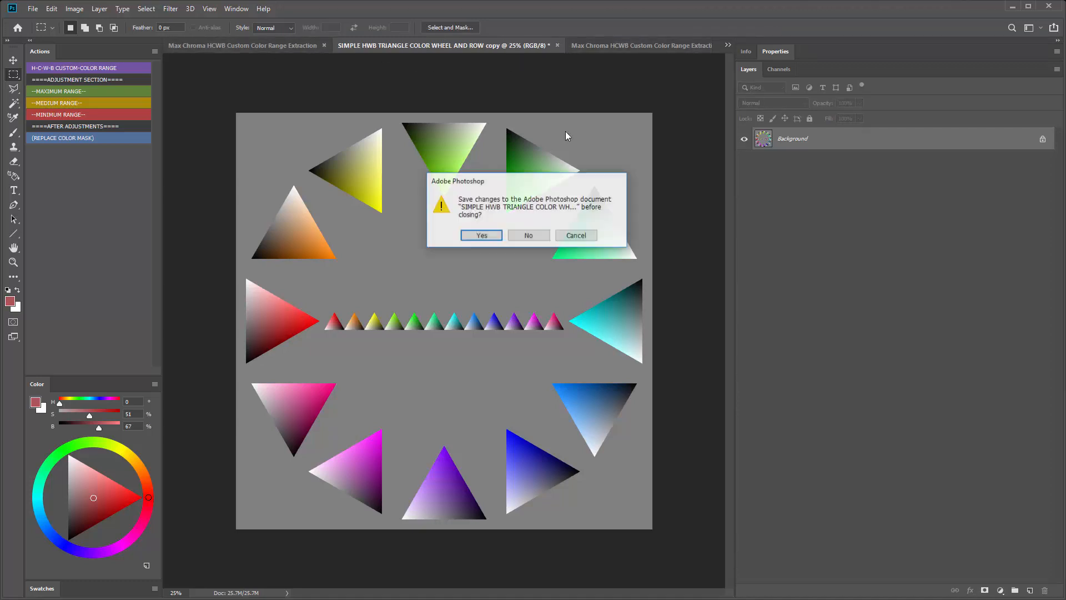
left_click(530, 238)
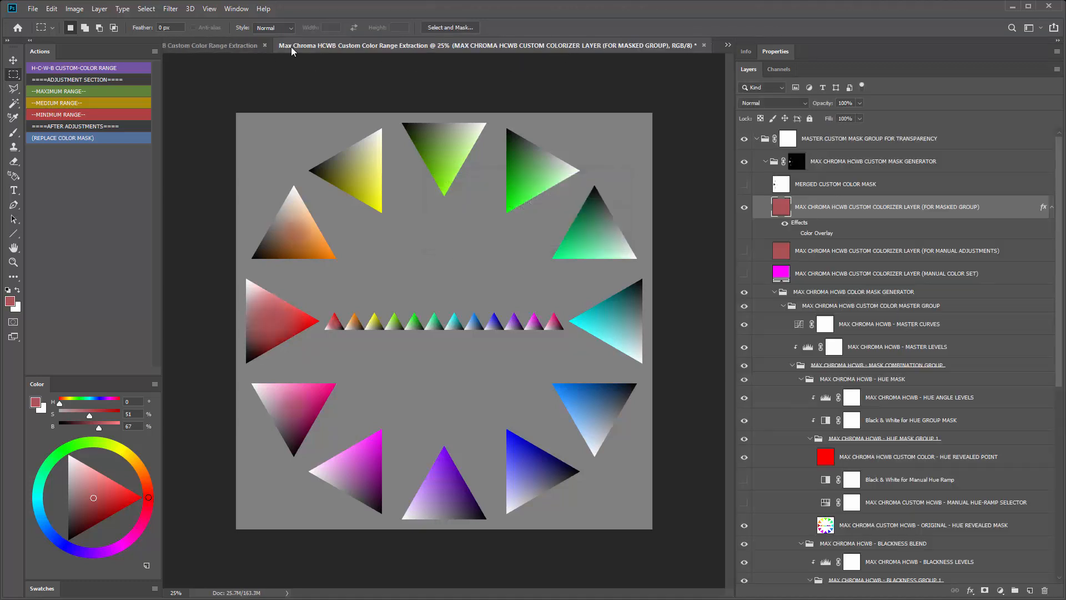
Close both Max Chroma HCWB Custom Color Range Extraction documents, 16-bit and 8-bit, without saving.
left_click(224, 47)
left_click(561, 45)
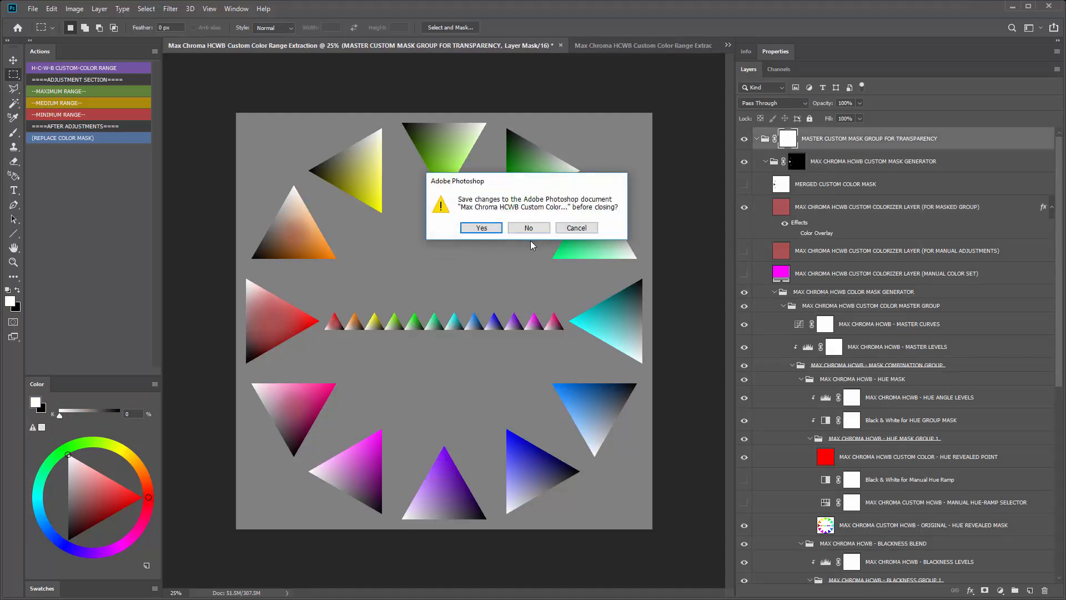
left_click(531, 237)
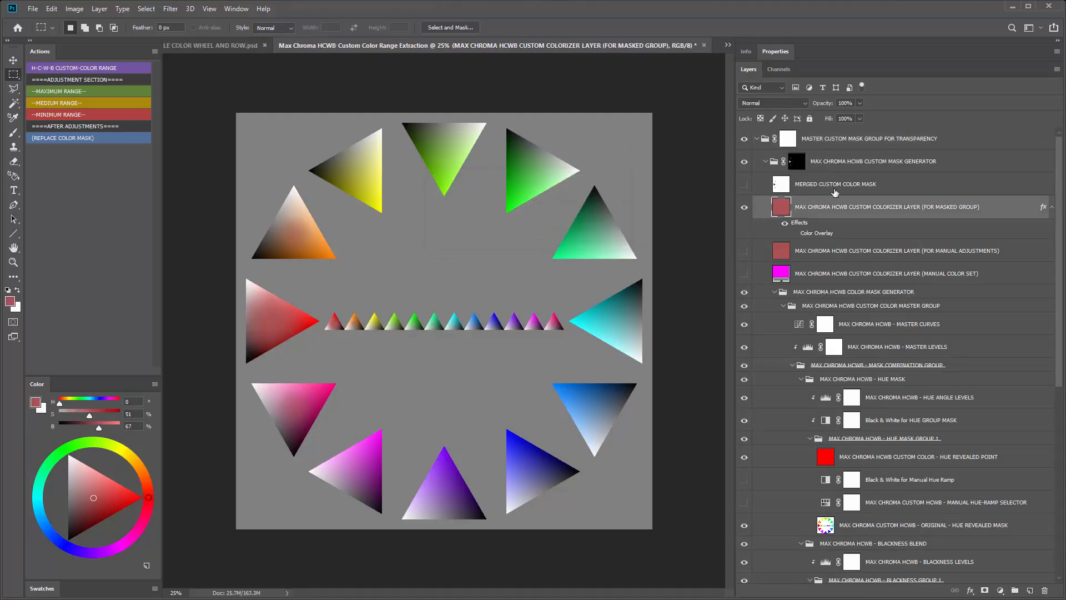
left_click(705, 45)
left_click(532, 228)
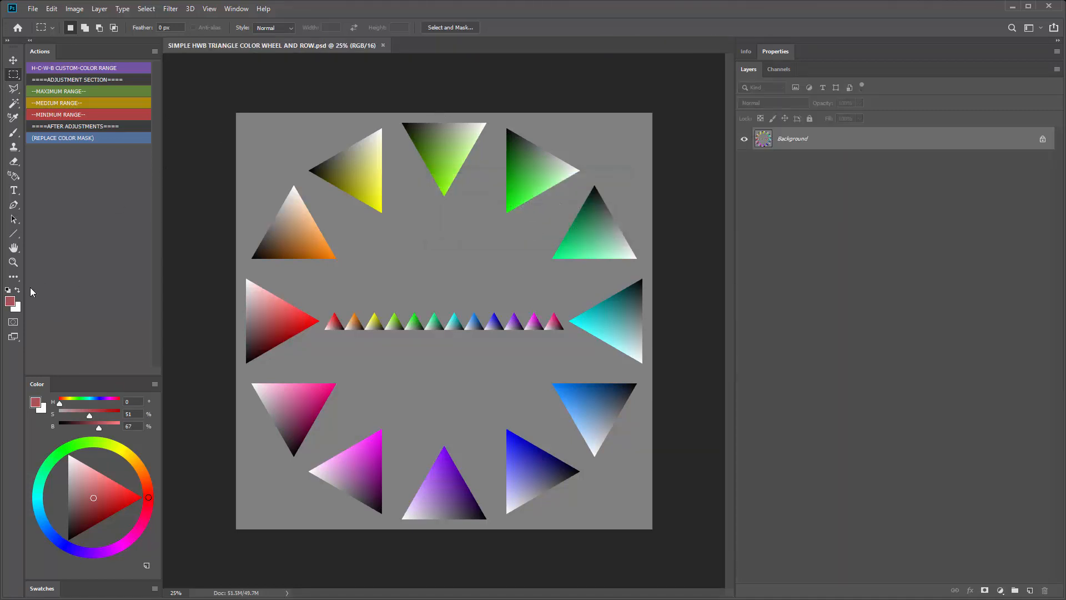
Sample the middle of the orange triangle as the foreground color, ad8359.
left_click(11, 302)
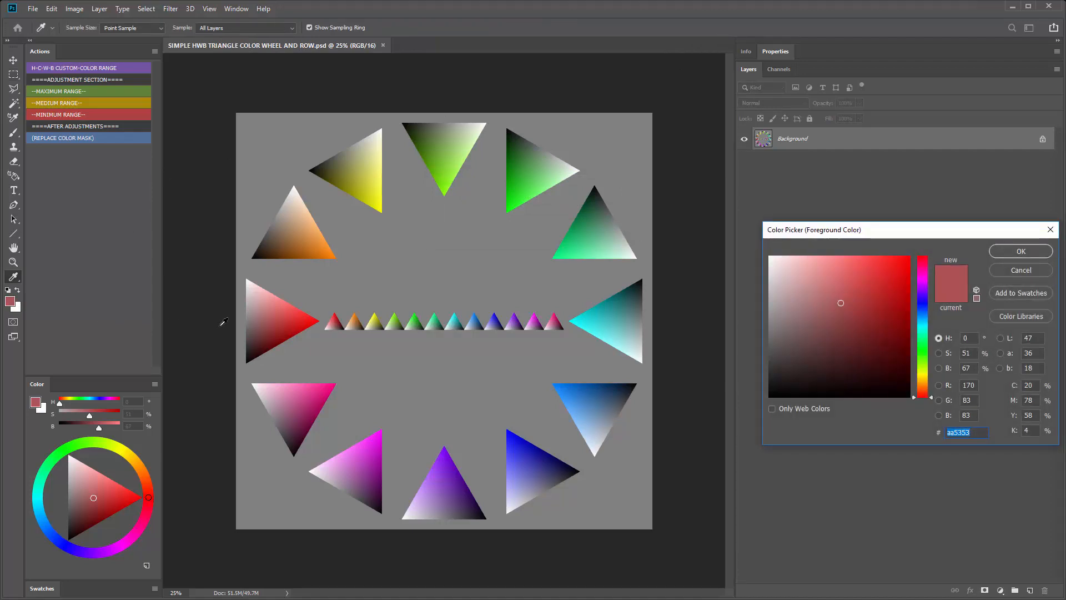
left_click(282, 312)
left_click(301, 229)
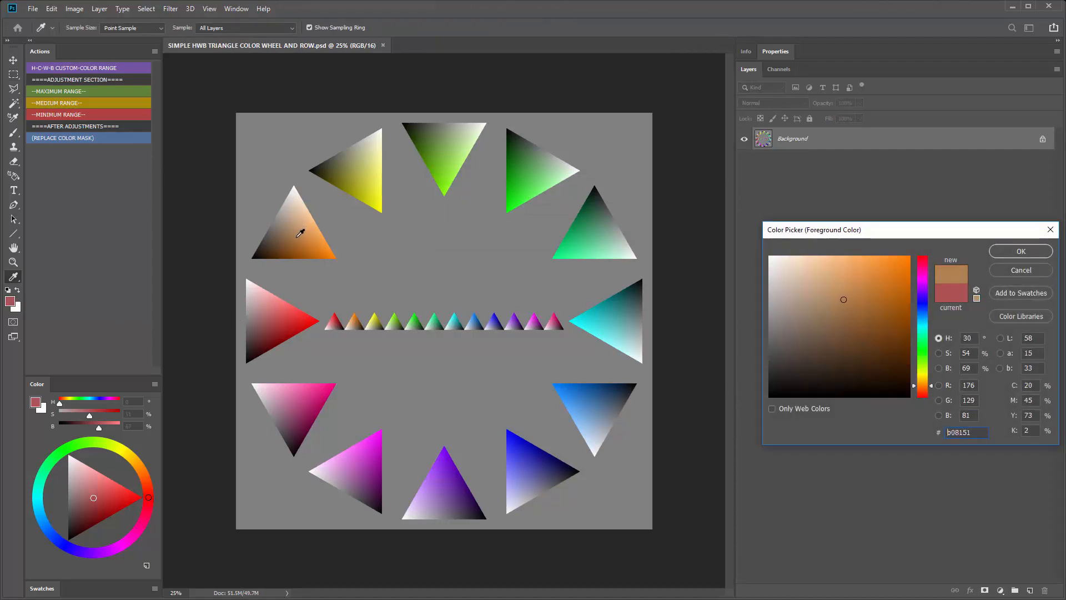
left_click(299, 229)
left_click(1021, 252)
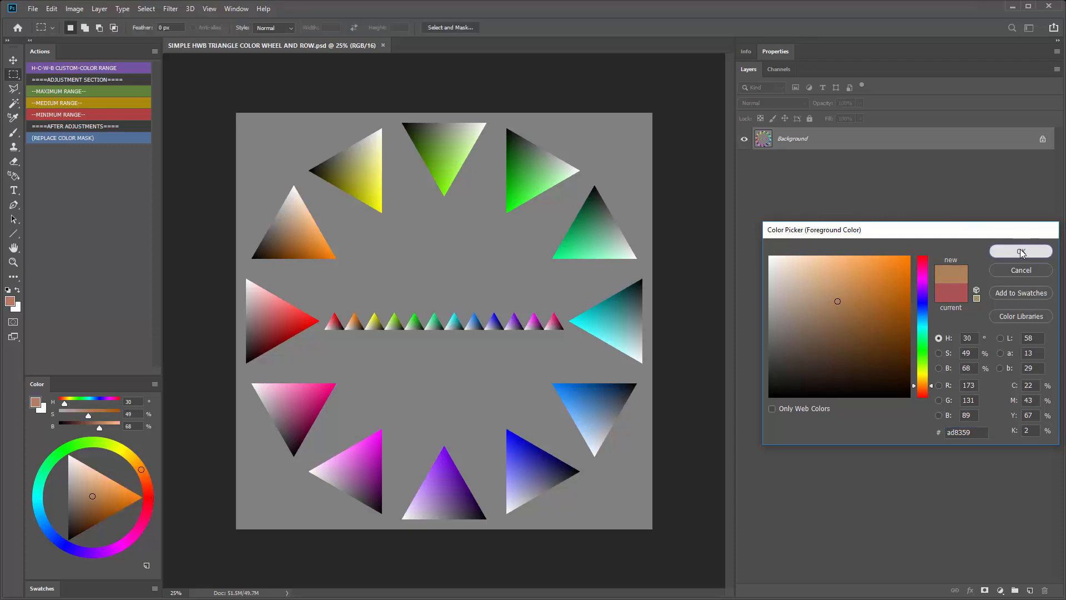
left_click(81, 68)
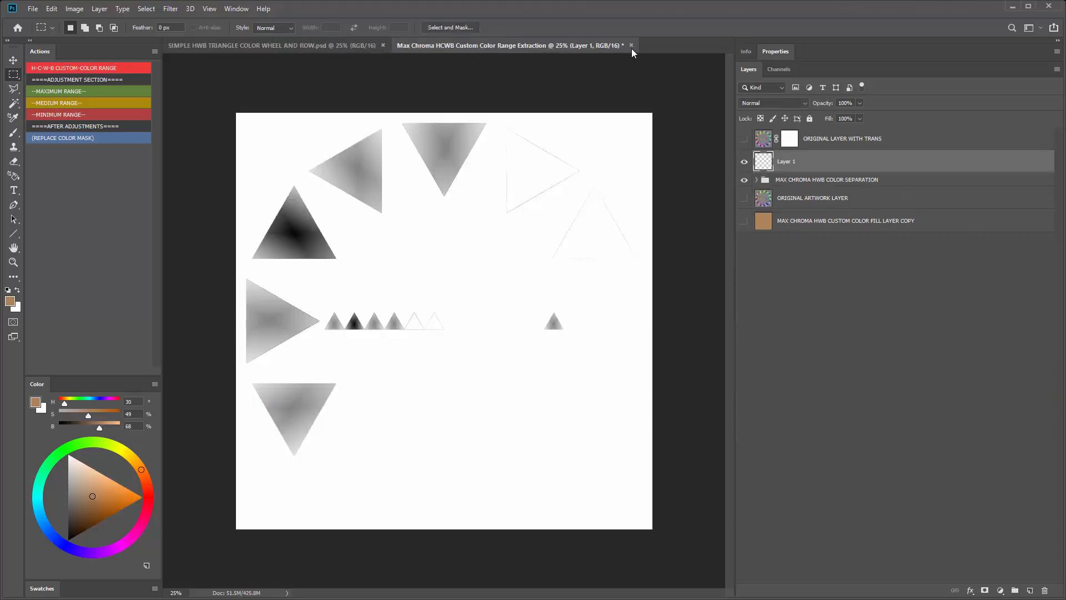
left_click(632, 46)
left_click(529, 229)
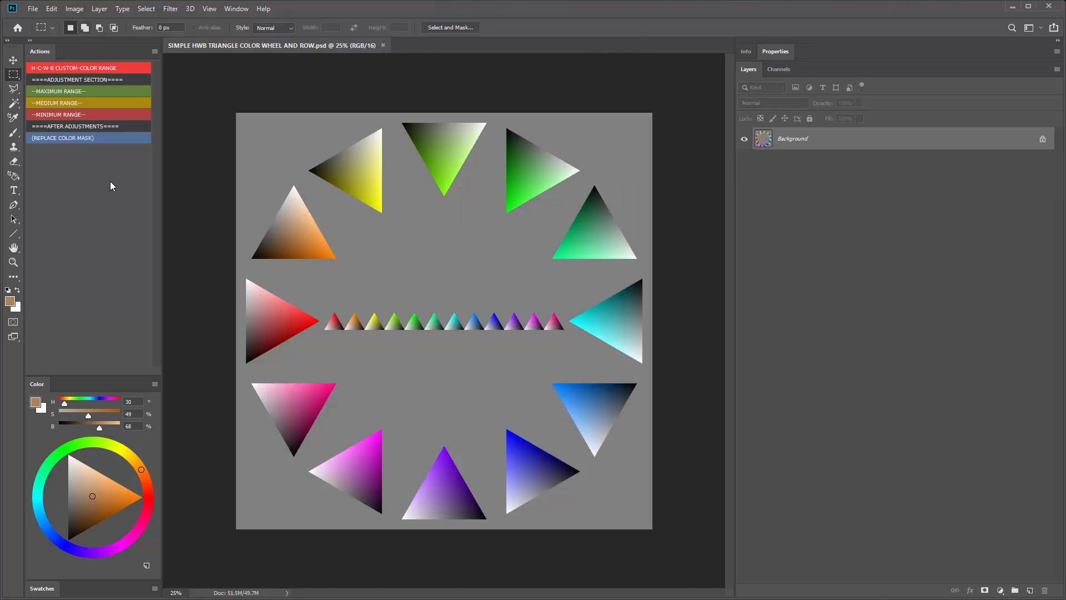
Convert the triangle color wheel document to 8 Bits/Channel.
left_click(74, 9)
mouse_move(84, 21)
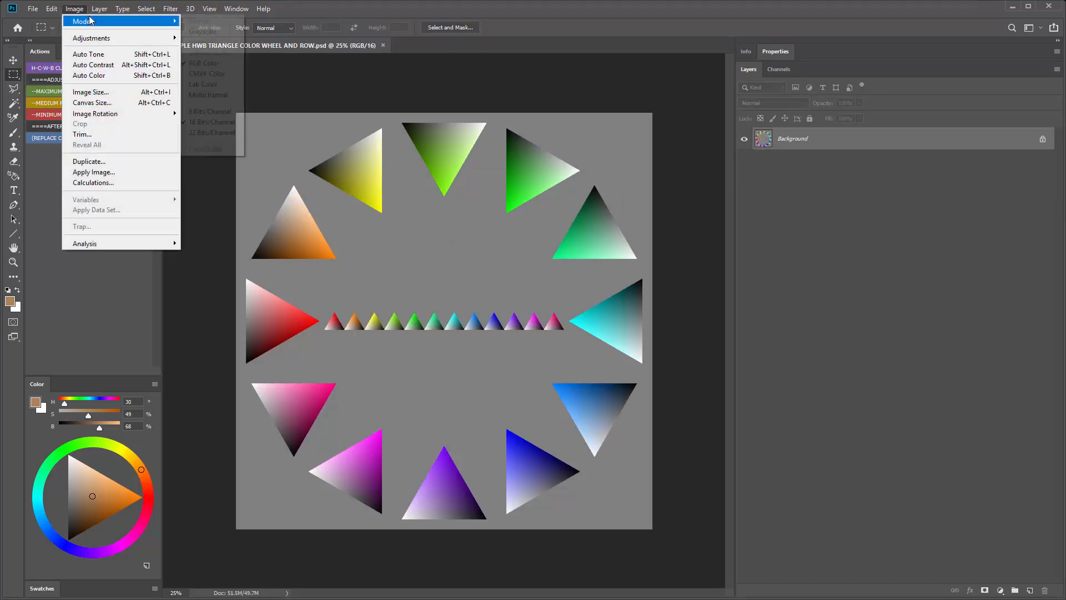
left_click(206, 111)
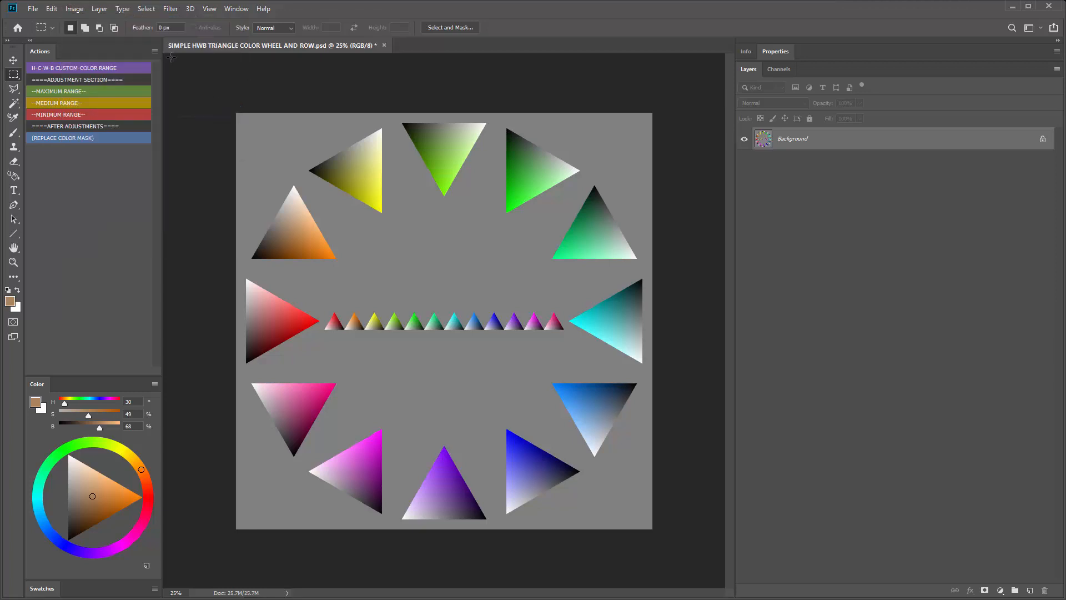
Sample the middle of the orange triangle as foreground color b08357 and run the H-C-W-B Custom-Color Range action.
left_click(10, 301)
left_click(298, 231)
left_click_drag(297, 230, 335, 248)
left_click(1021, 251)
left_click(74, 71)
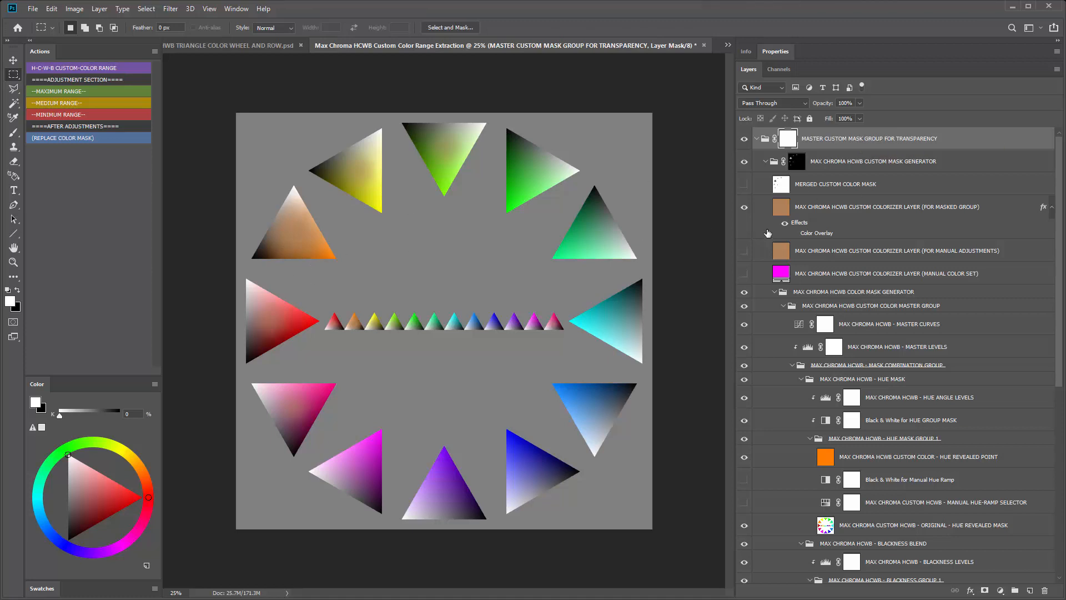
Try b08357 and ff7e00 as overlay colors on the masked-group colorizer layer, cancel the changes and hide its Color Overlay.
double_click(805, 236)
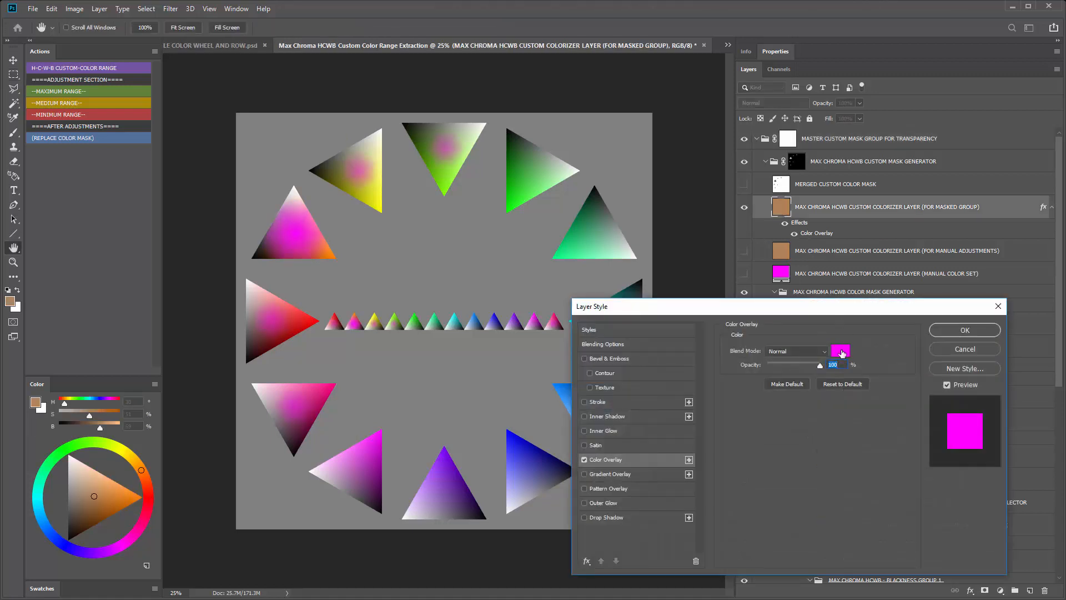
left_click(842, 354)
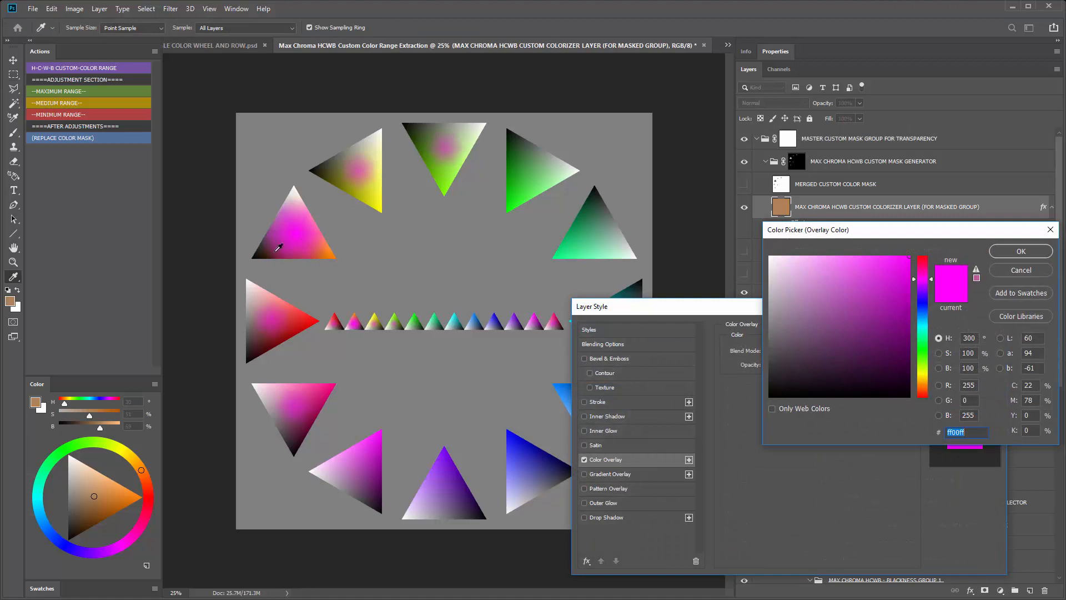
left_click(10, 300)
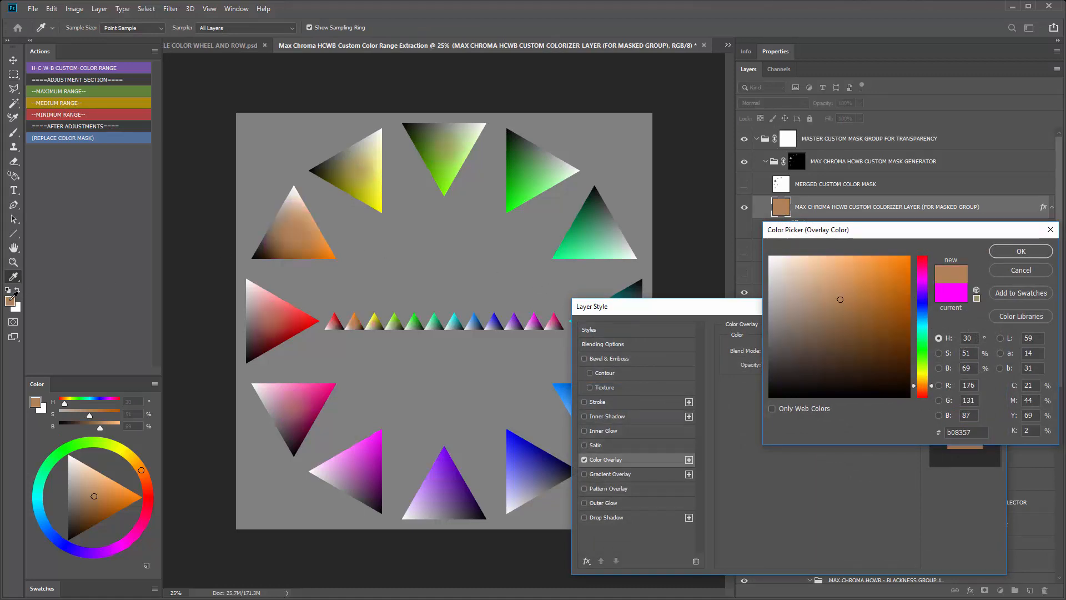
left_click_drag(853, 289, 911, 256)
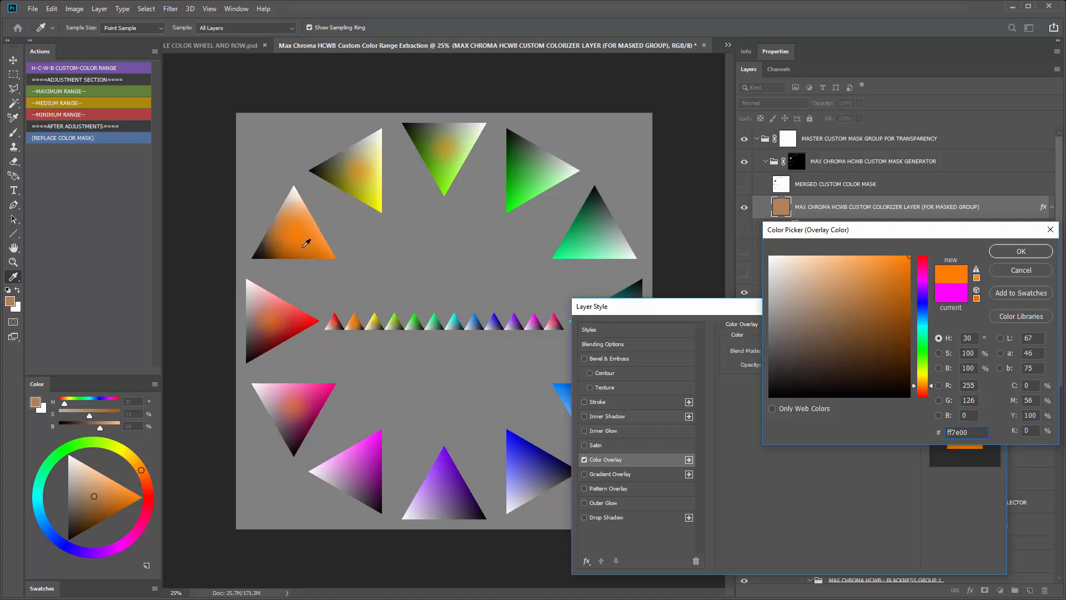
left_click(1022, 270)
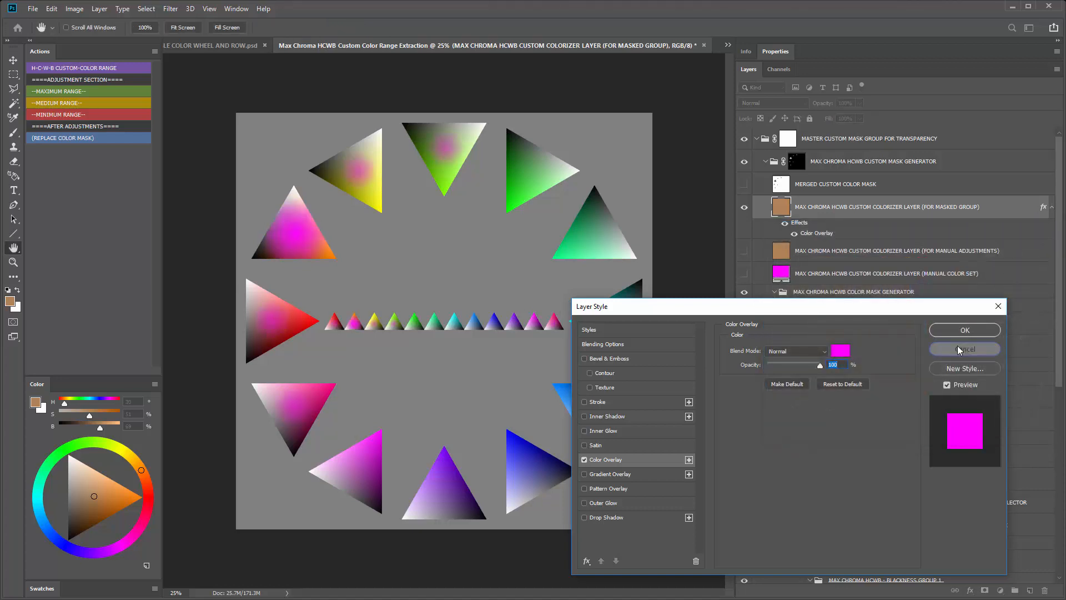
left_click(960, 349)
left_click(794, 234)
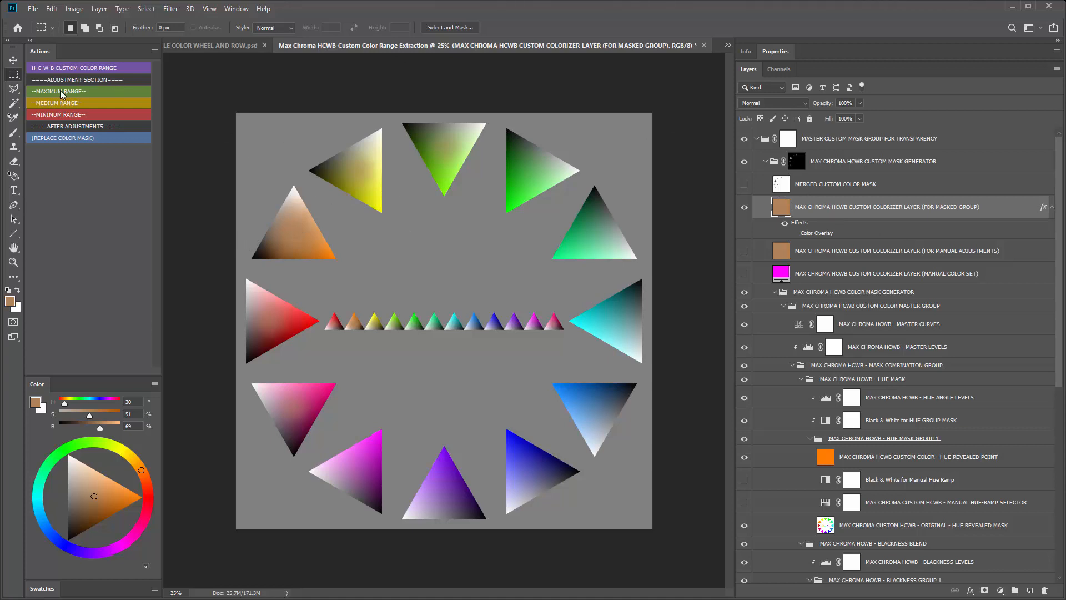
Run the Maximum, Medium and Minimum Range adjustment actions in turn to compare the masks, and reapply Maximum Range.
left_click(102, 91)
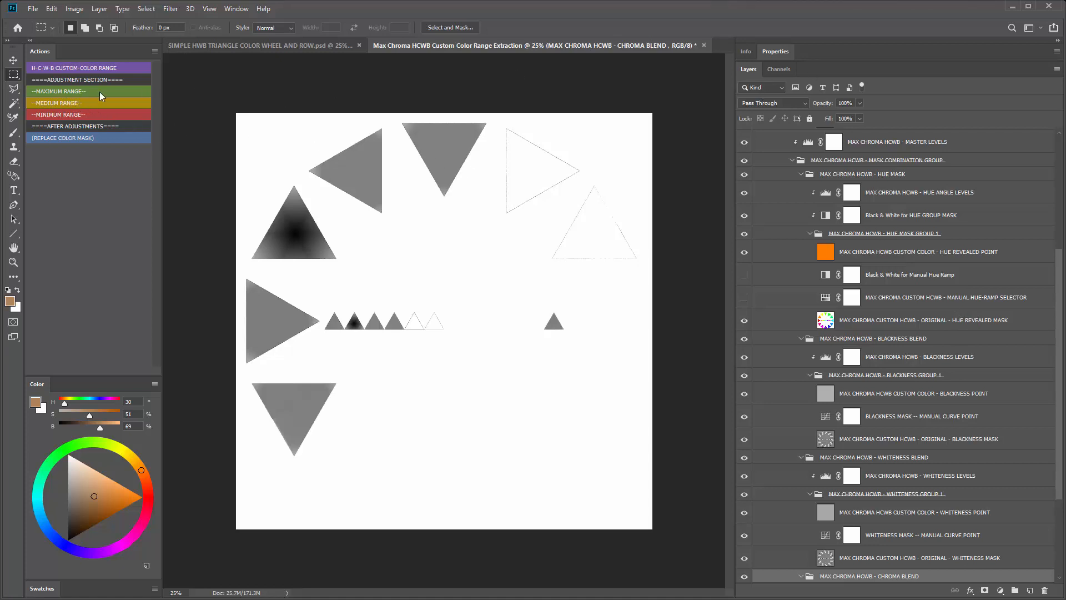
left_click(75, 104)
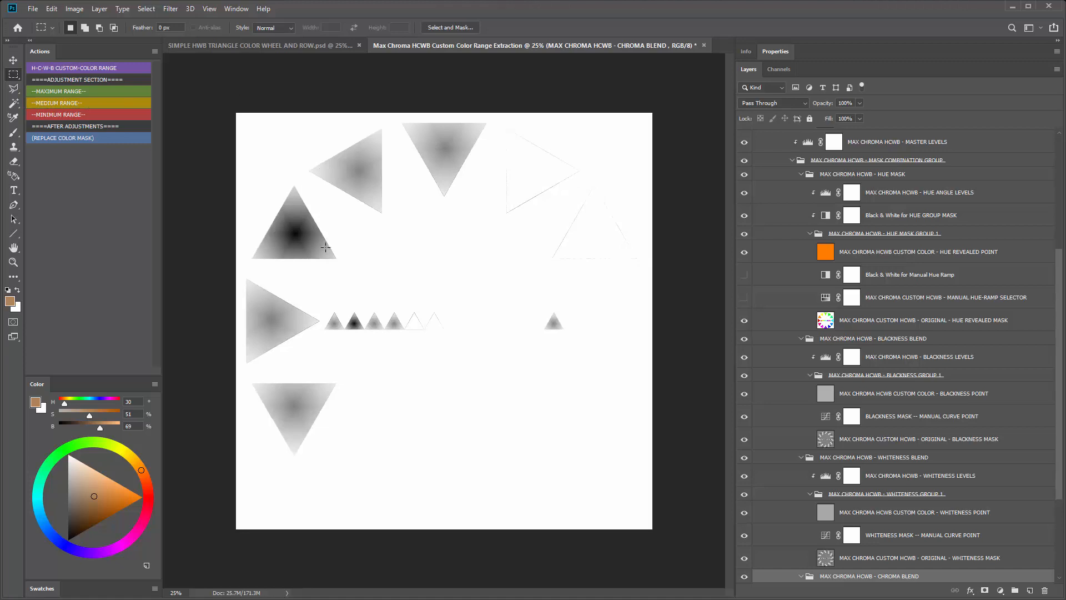
left_click(103, 114)
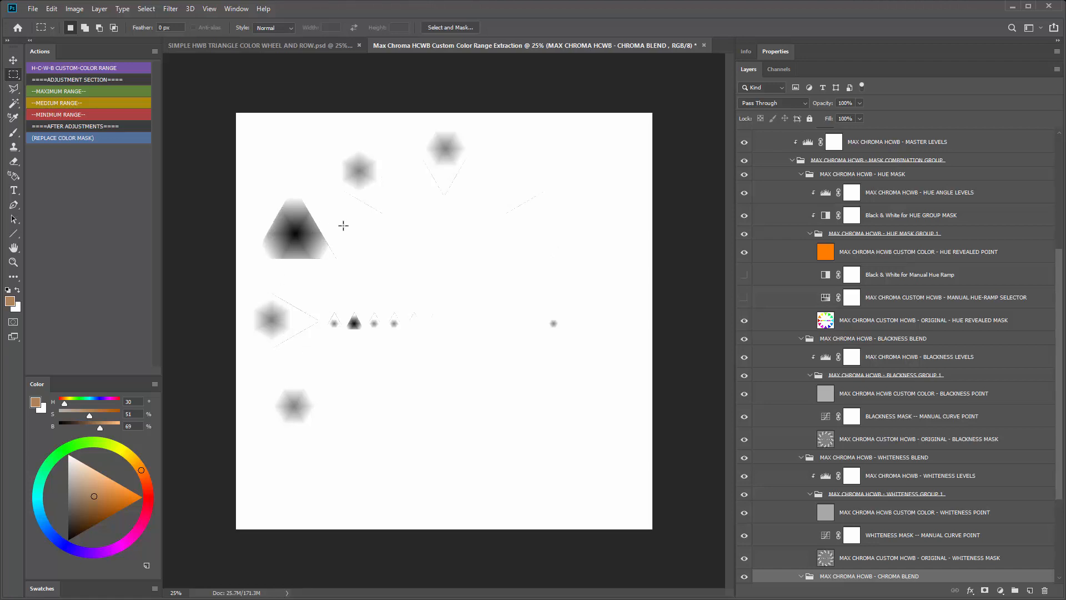
left_click(90, 91)
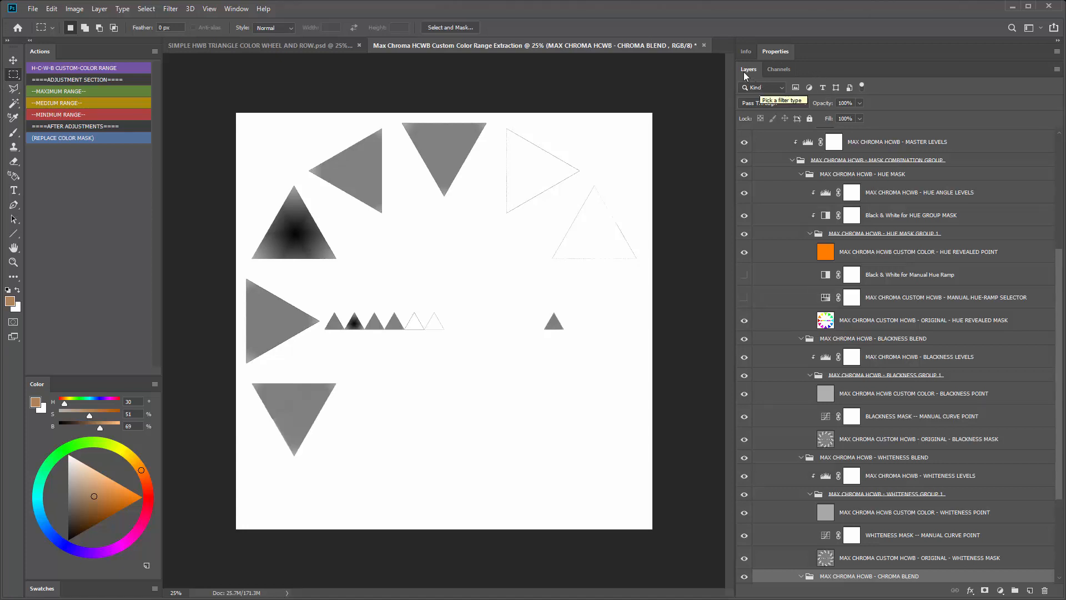
Filter the layers by the name LEVELS.
left_click(779, 89)
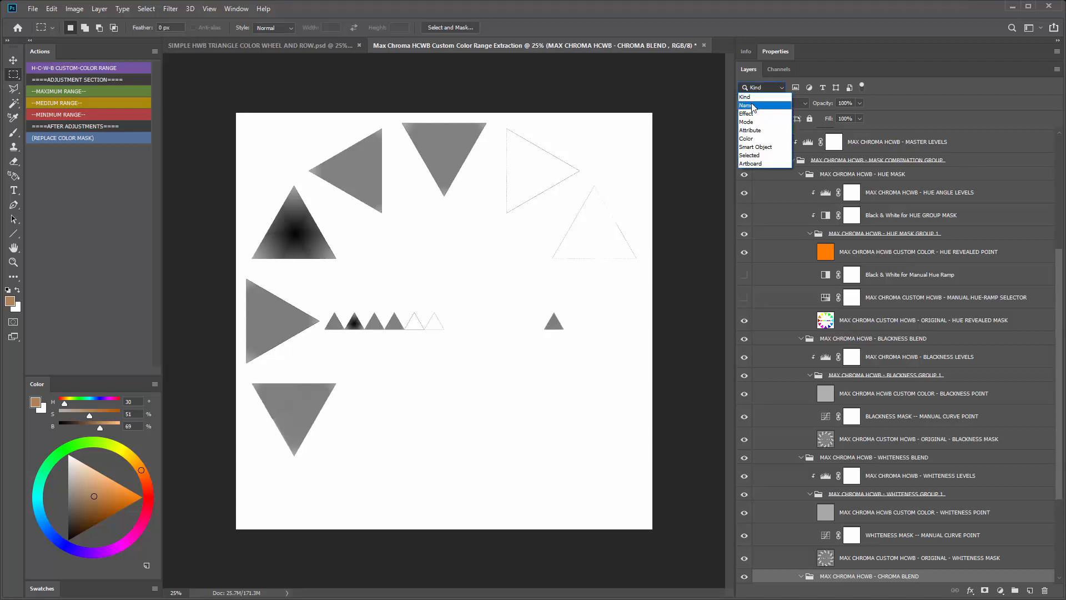
left_click(751, 102)
left_click(794, 88)
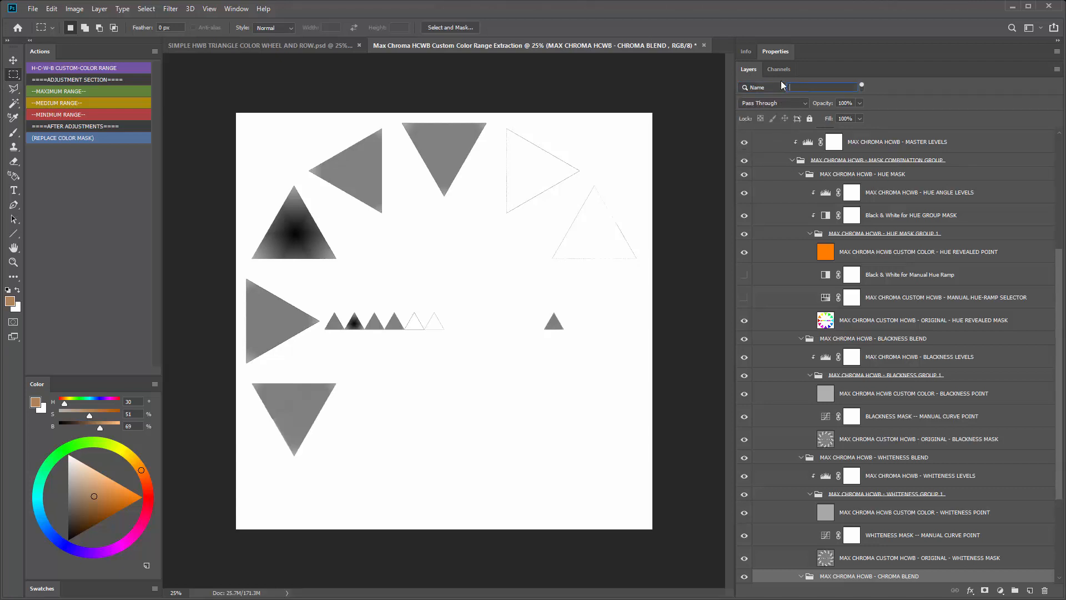
type("LEVELS")
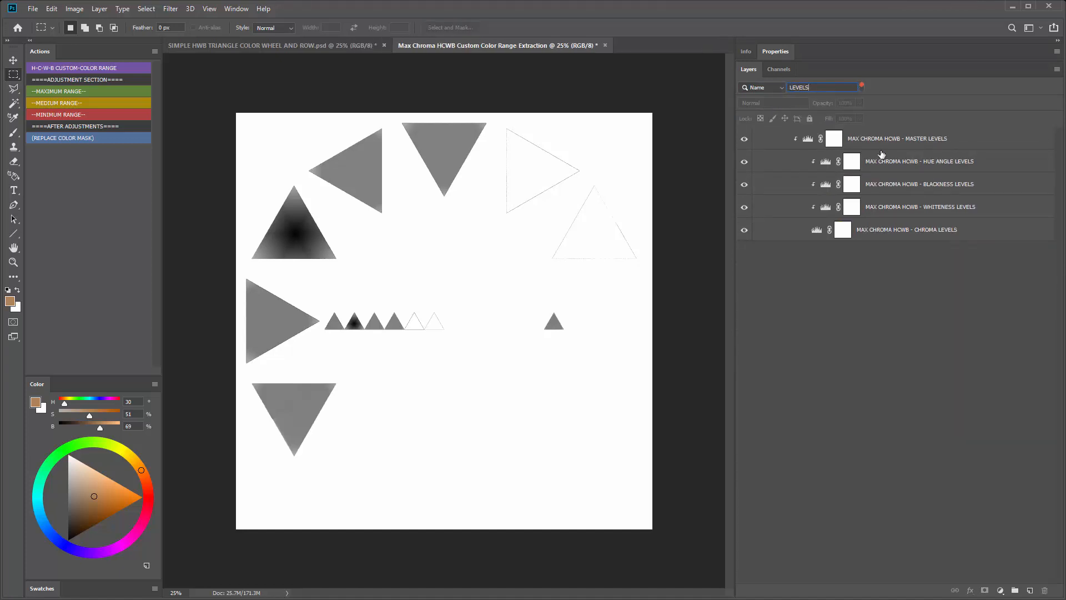
Expand the Properties panel and make it taller to give room for the adjustment settings.
left_click(775, 51)
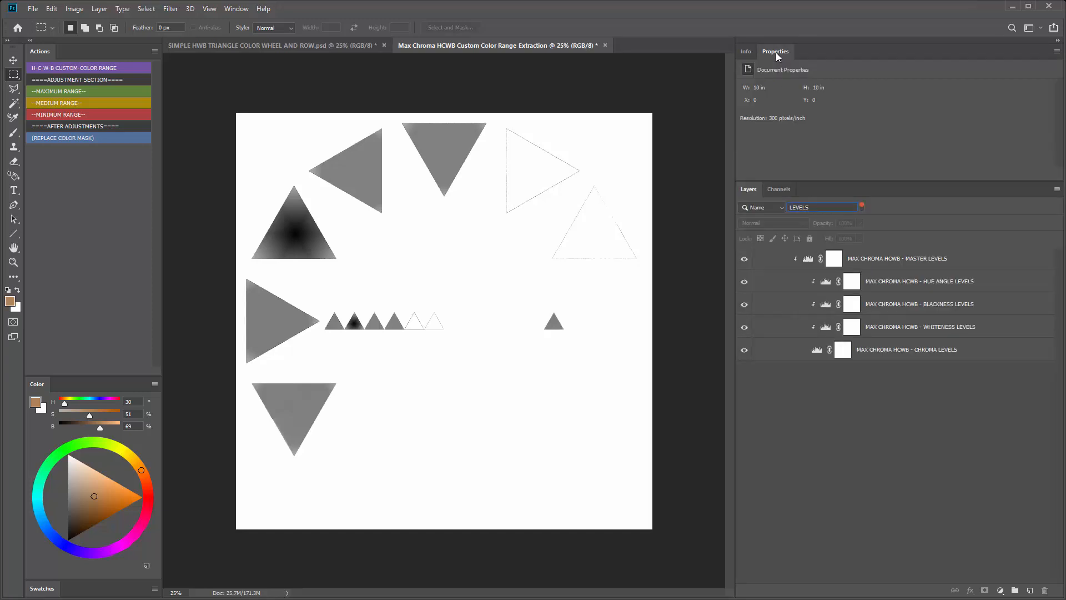
left_click(238, 9)
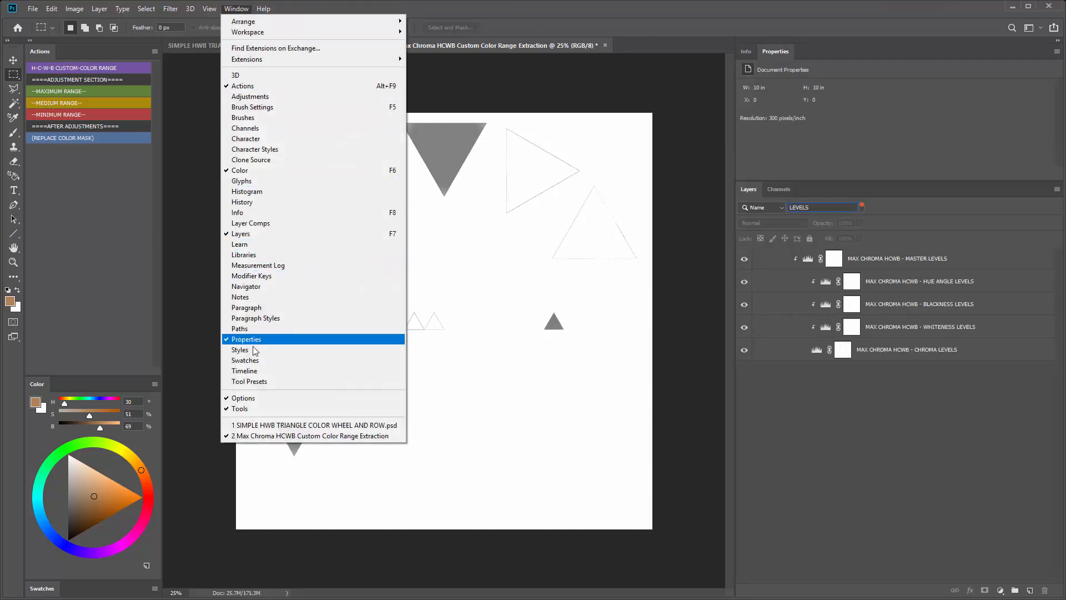
left_click(835, 169)
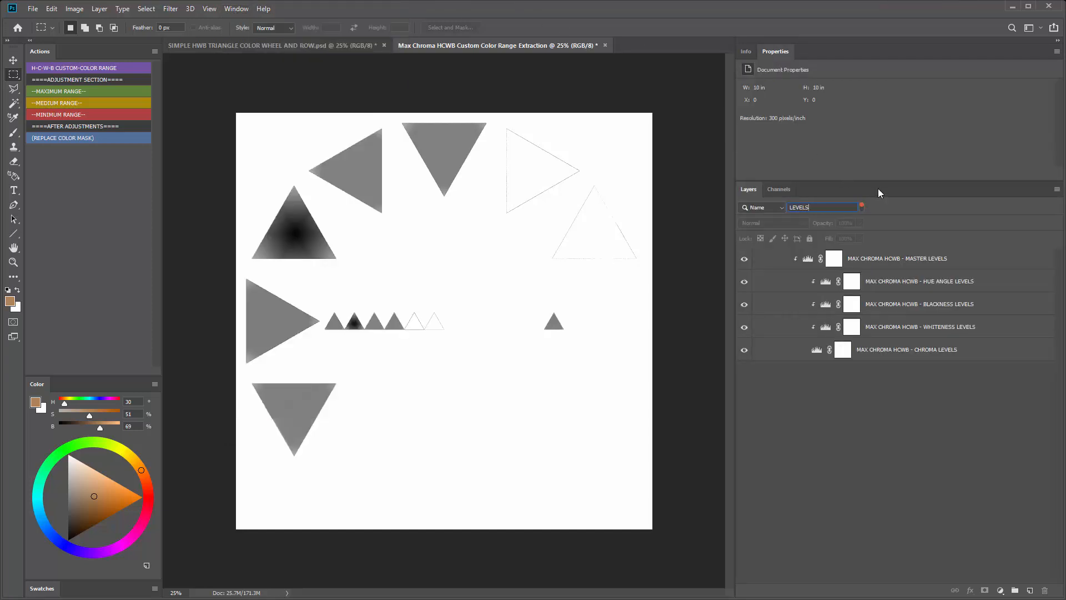
left_click_drag(882, 182, 883, 211)
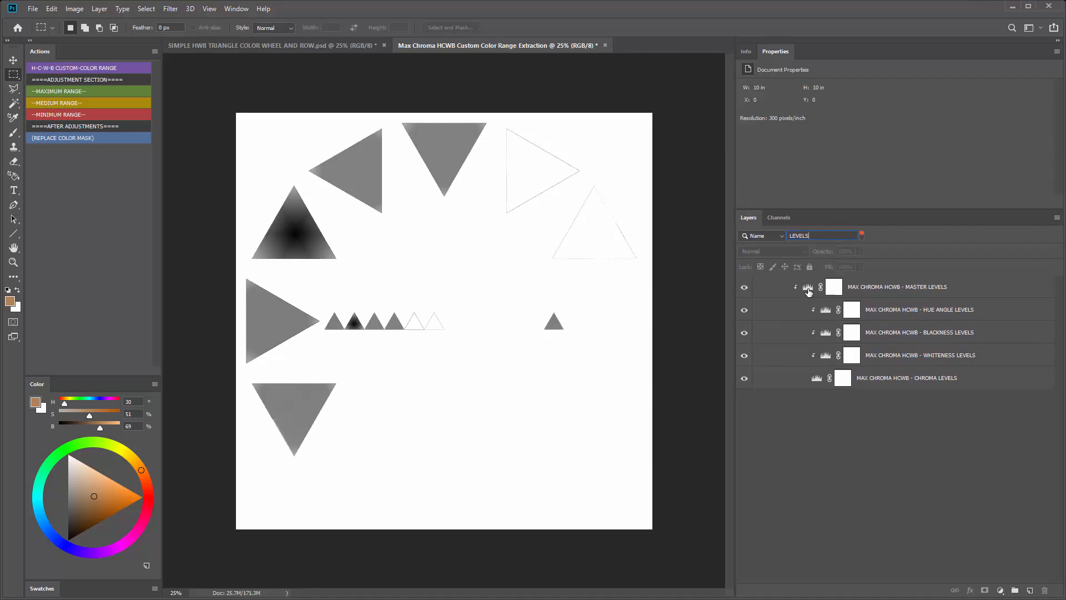
Examine the Levels settings of the chroma, whiteness, blackness and hue angle adjustment layers.
left_click(817, 379)
left_click(825, 358)
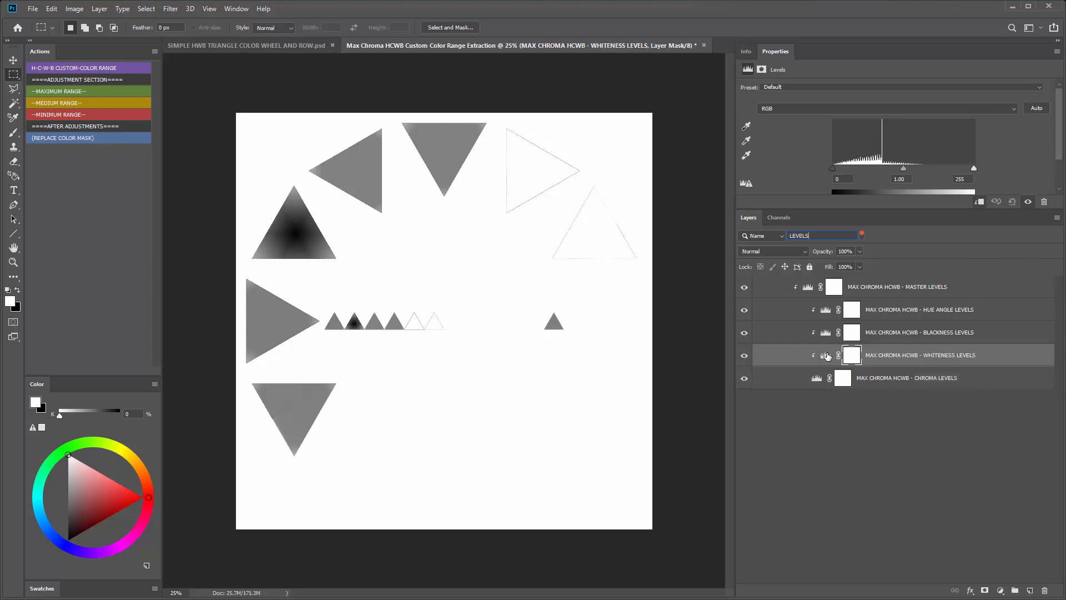
left_click(829, 333)
left_click(829, 314)
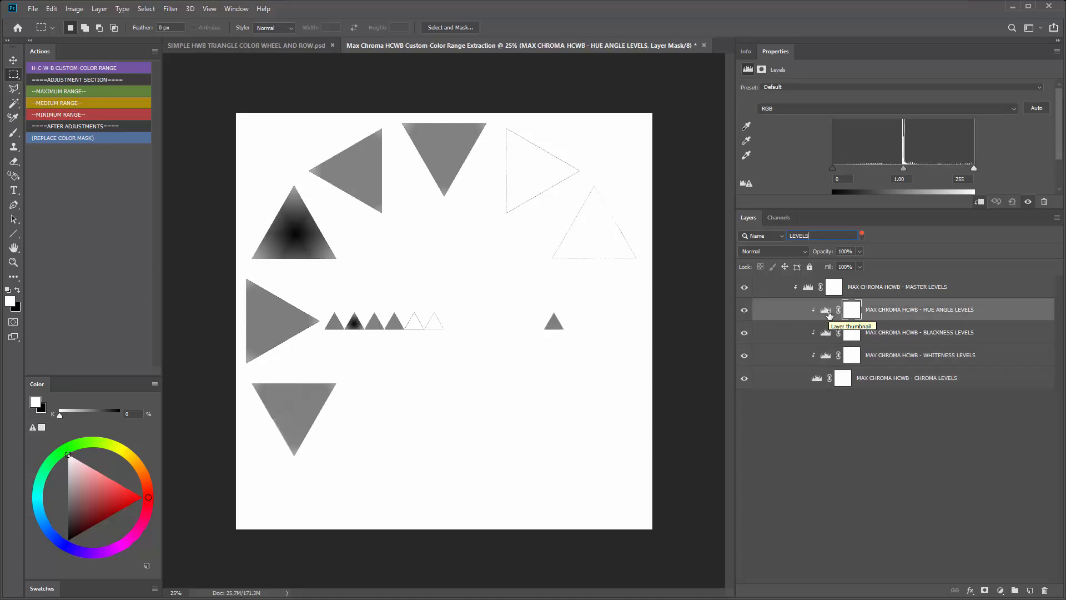
Try a white input level of 66 on the Master Levels layer, inspect the mask up close and restore the level to 255.
left_click(808, 288)
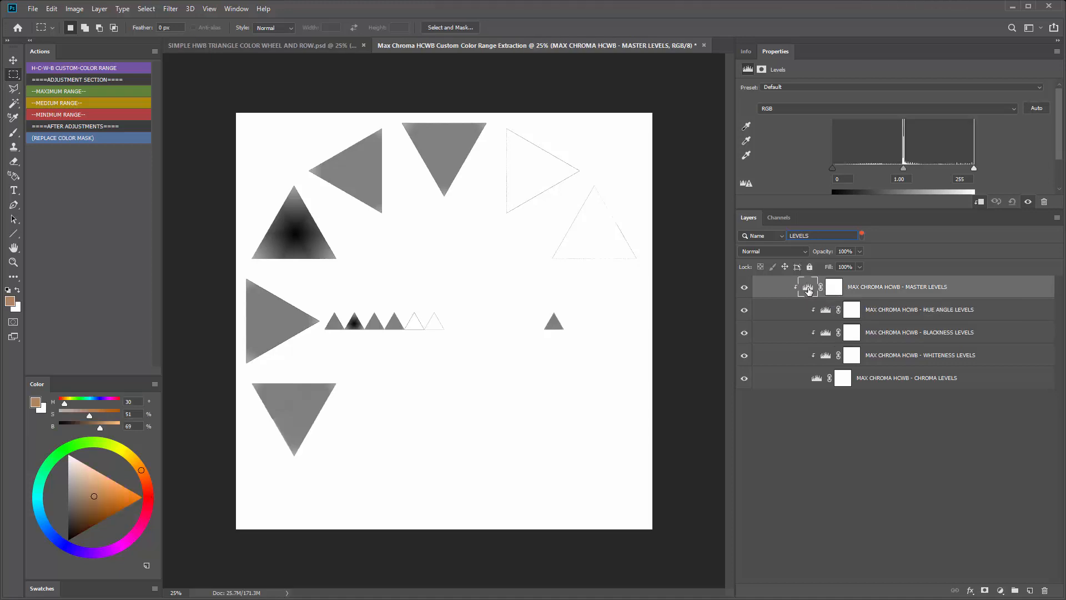
left_click_drag(973, 168, 902, 174)
mouse_move(887, 175)
left_mouse_down()
mouse_move(854, 174)
mouse_move(869, 174)
left_mouse_up()
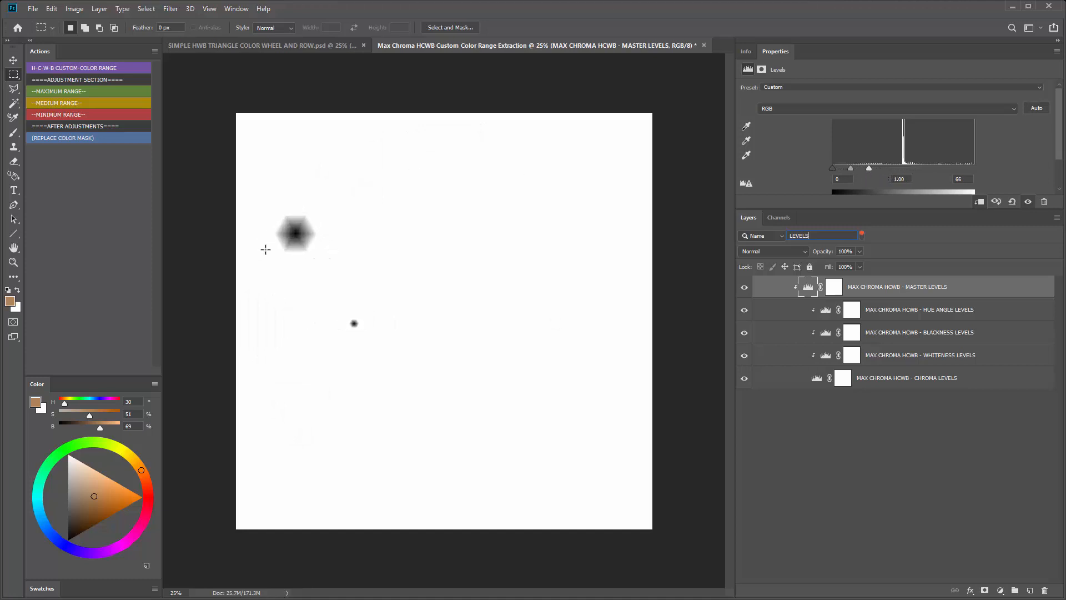
left_click(12, 60)
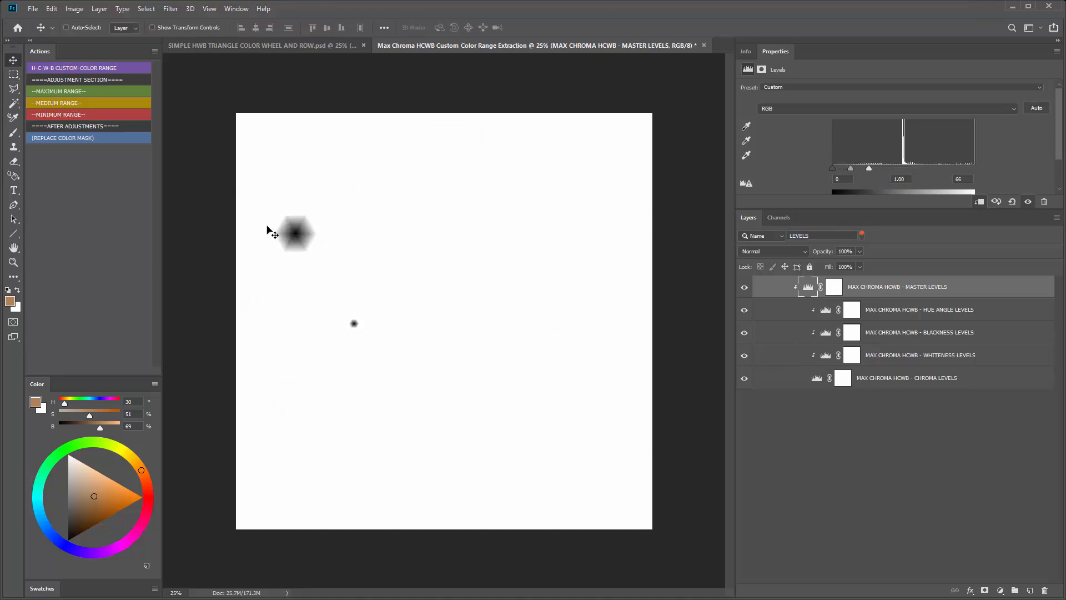
scroll(261, 227, "up", 5)
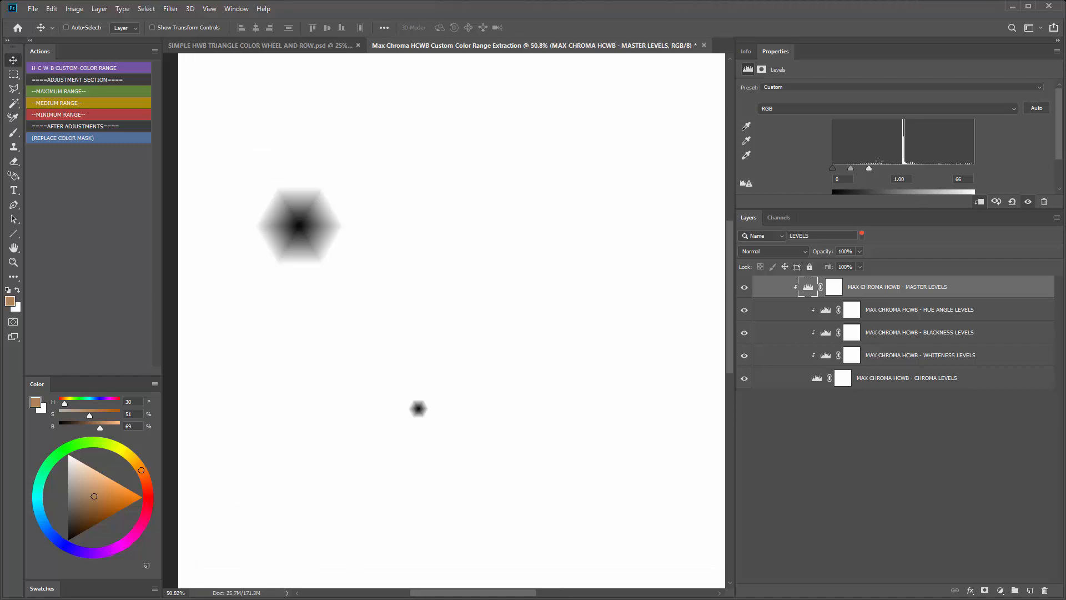
left_click_drag(853, 167, 938, 152)
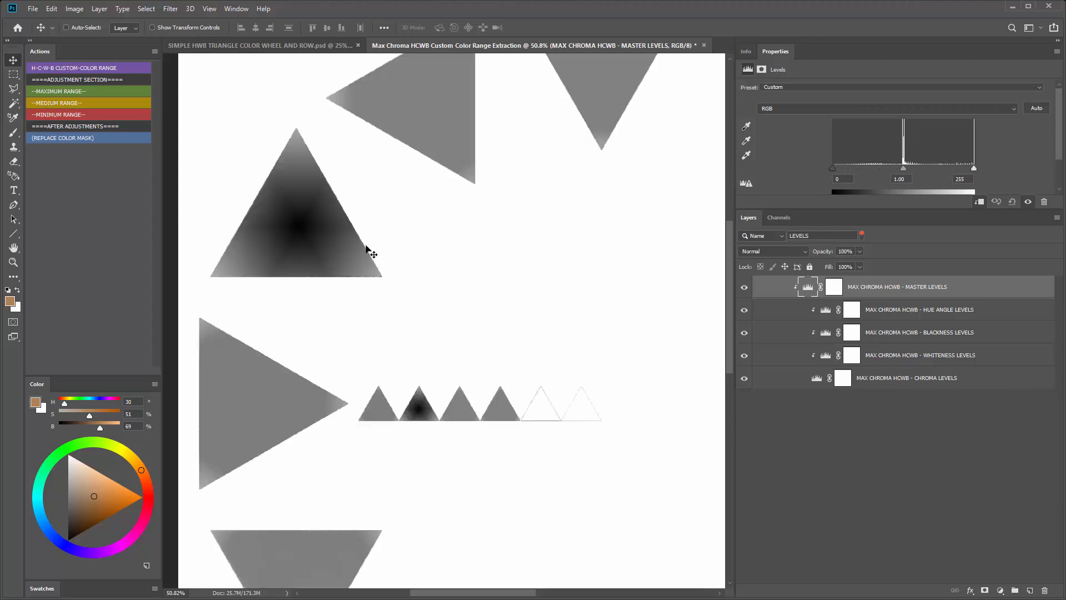
scroll(369, 250, "down", 3)
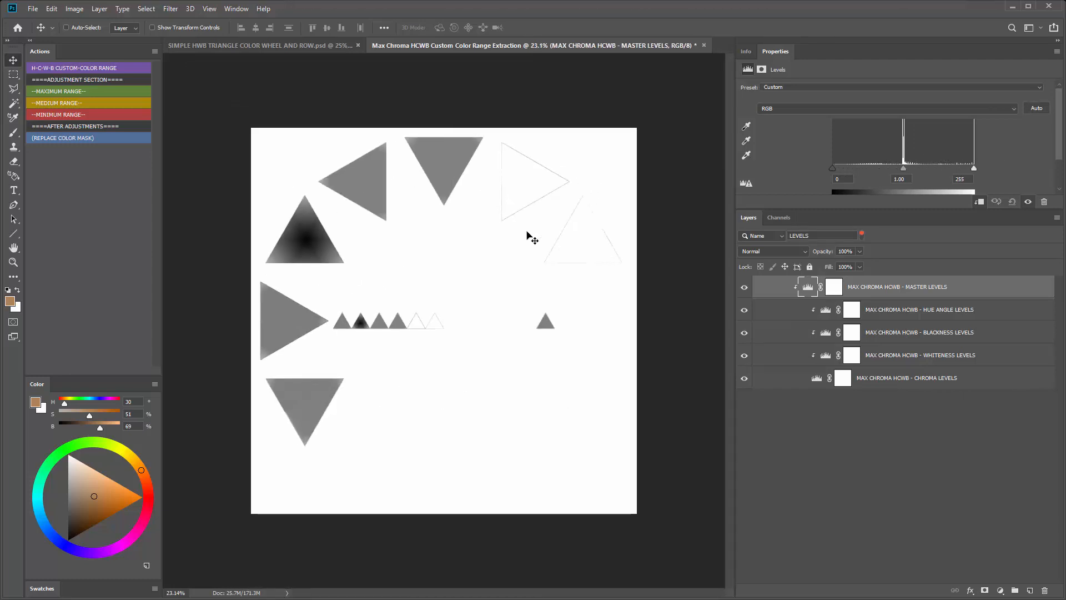
Raise the black input level of the Hue Angle Levels layer to 158.
left_click(826, 310)
left_click(826, 310)
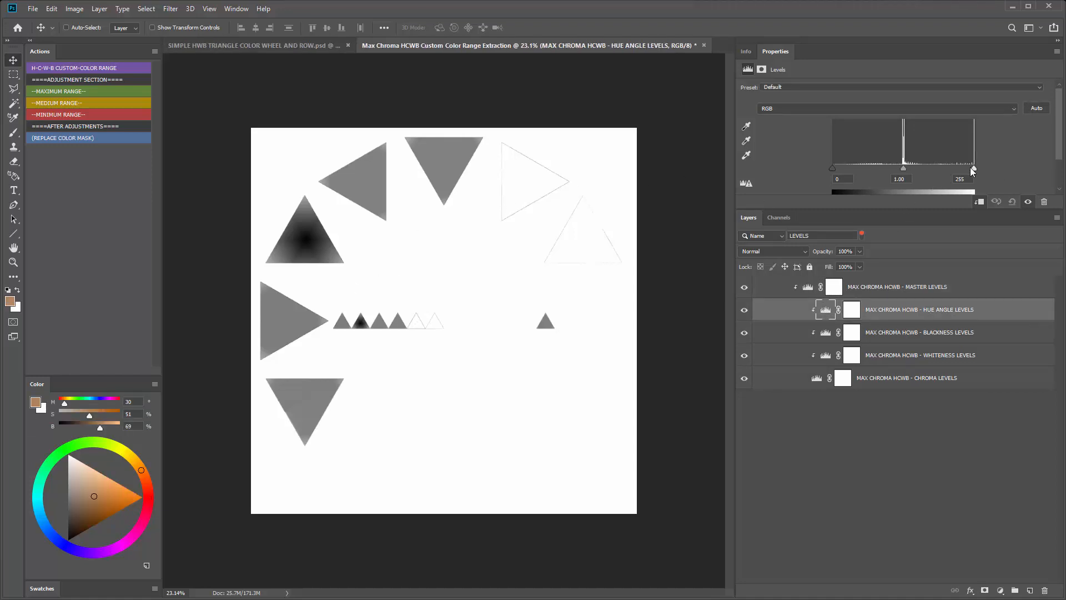
left_click_drag(974, 168, 1017, 167)
left_click_drag(832, 170, 925, 169)
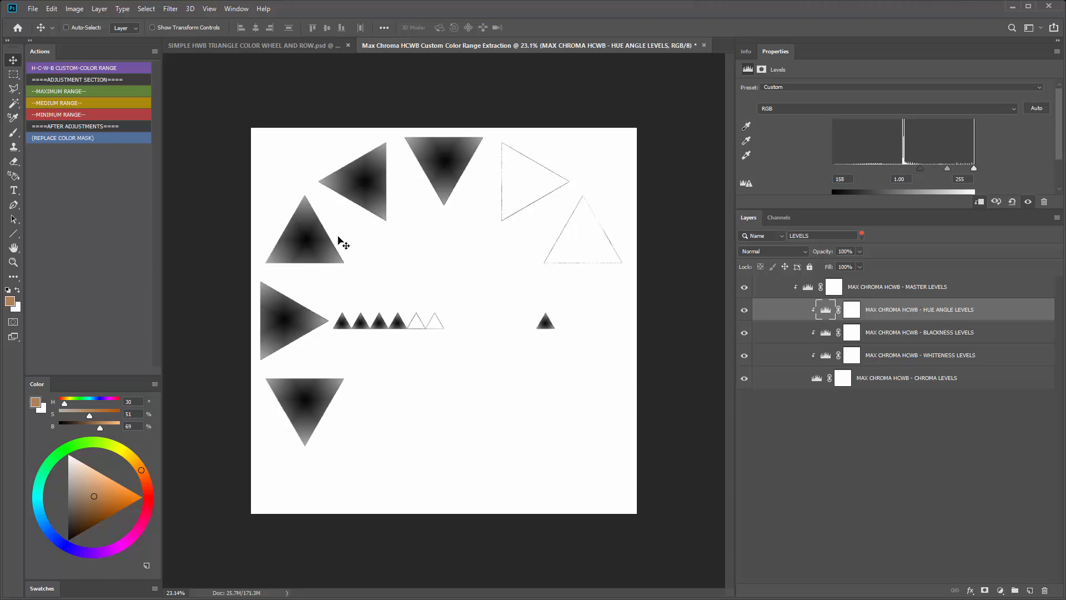
Reset the Hue Angle Levels black input to 0 and run the Medium Range and Minimum Range actions on the mask.
left_click_drag(920, 169, 833, 170)
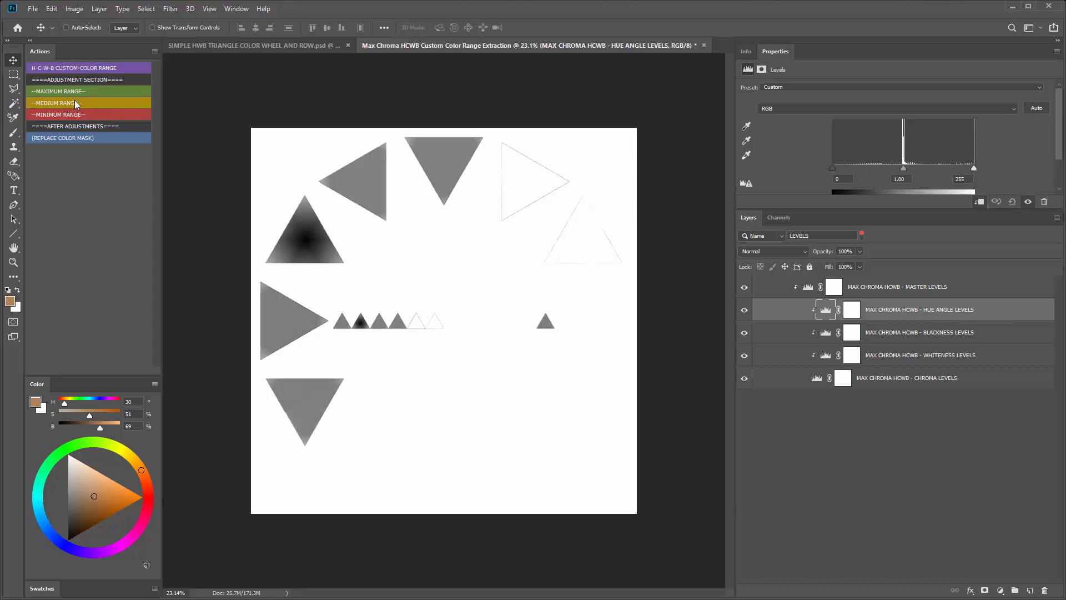
left_click(862, 233)
left_click(61, 104)
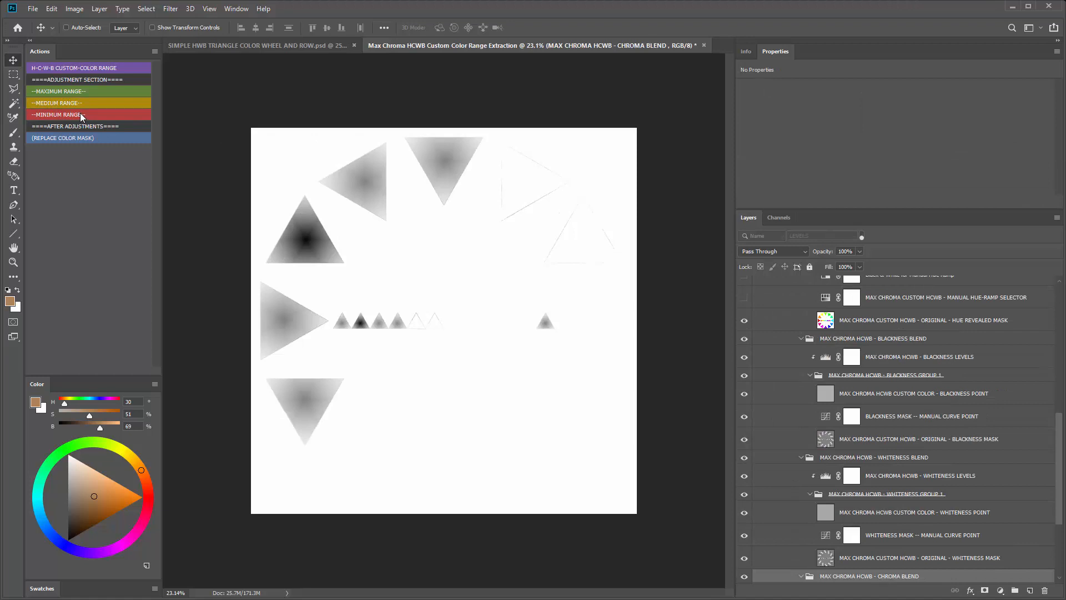
left_click(80, 115)
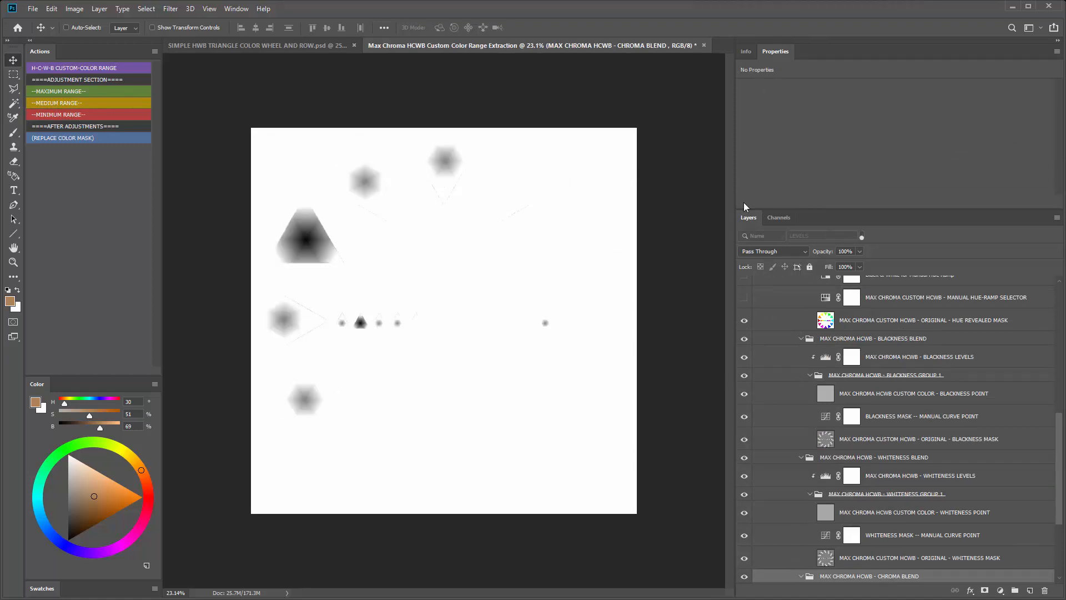
Filter the layers by the name LEVELS and try a black input level of 12 on the Hue Angle Levels layer, restoring it to 0.
left_click(863, 235)
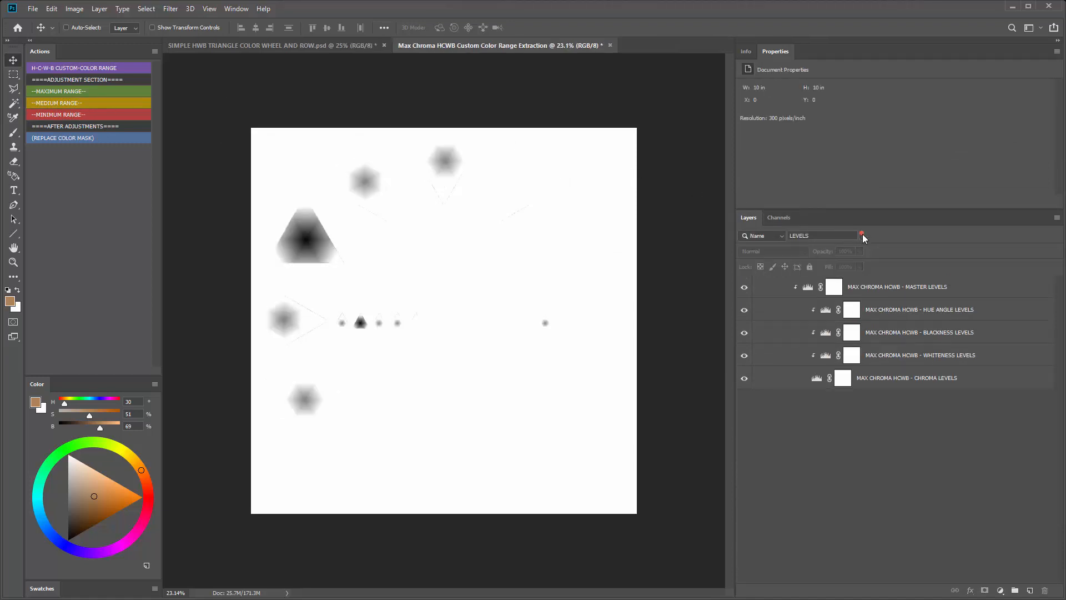
left_click(826, 311)
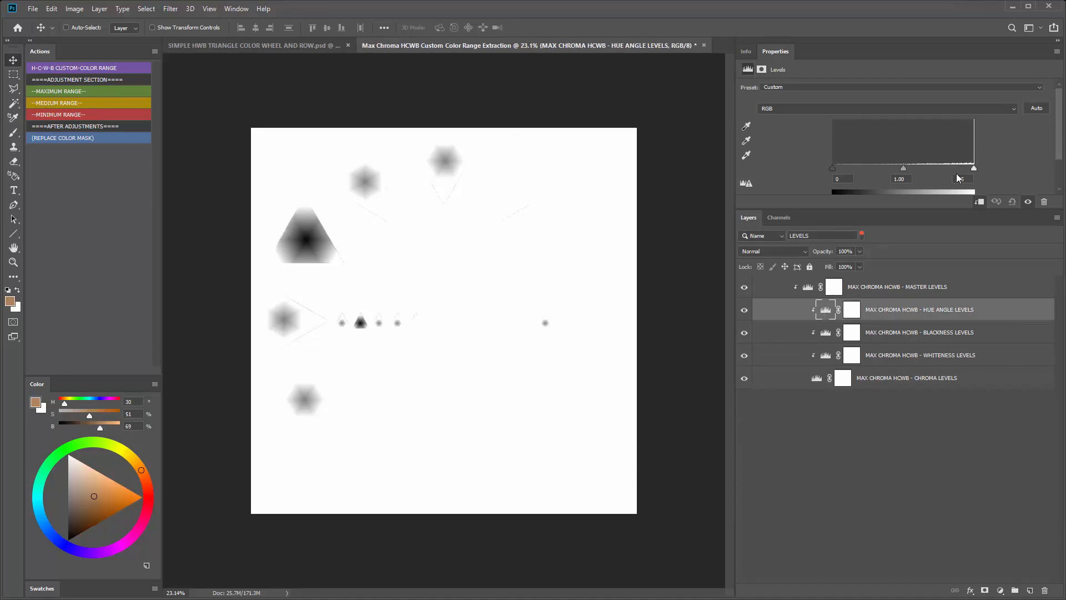
mouse_move(973, 172)
left_mouse_down()
mouse_move(901, 173)
mouse_move(980, 167)
left_mouse_up()
mouse_move(835, 168)
left_mouse_down()
mouse_move(908, 161)
mouse_move(829, 169)
left_mouse_up()
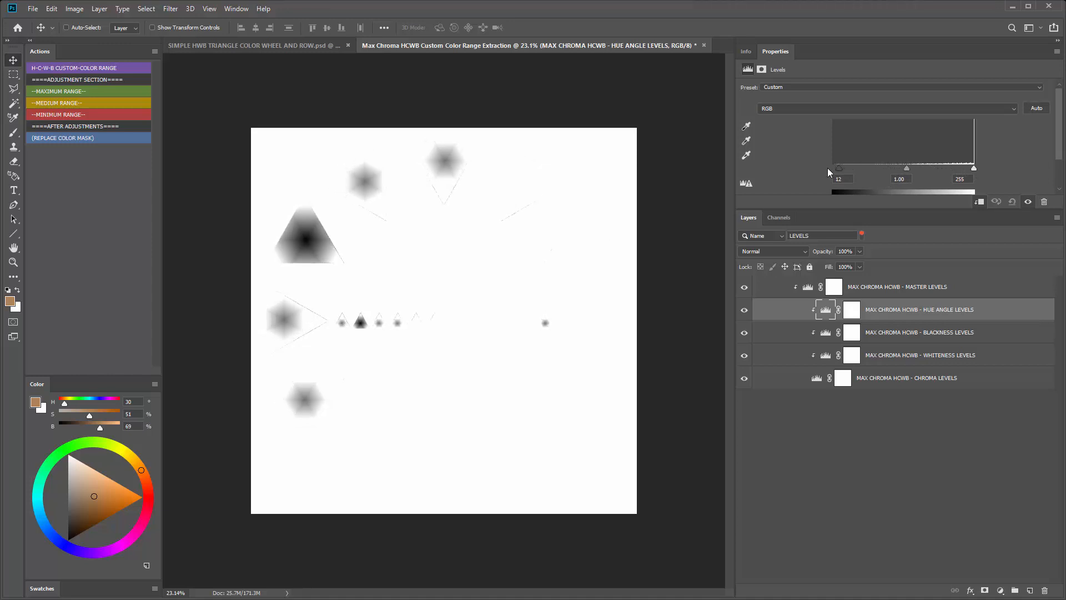
scroll(266, 214, "up", 3)
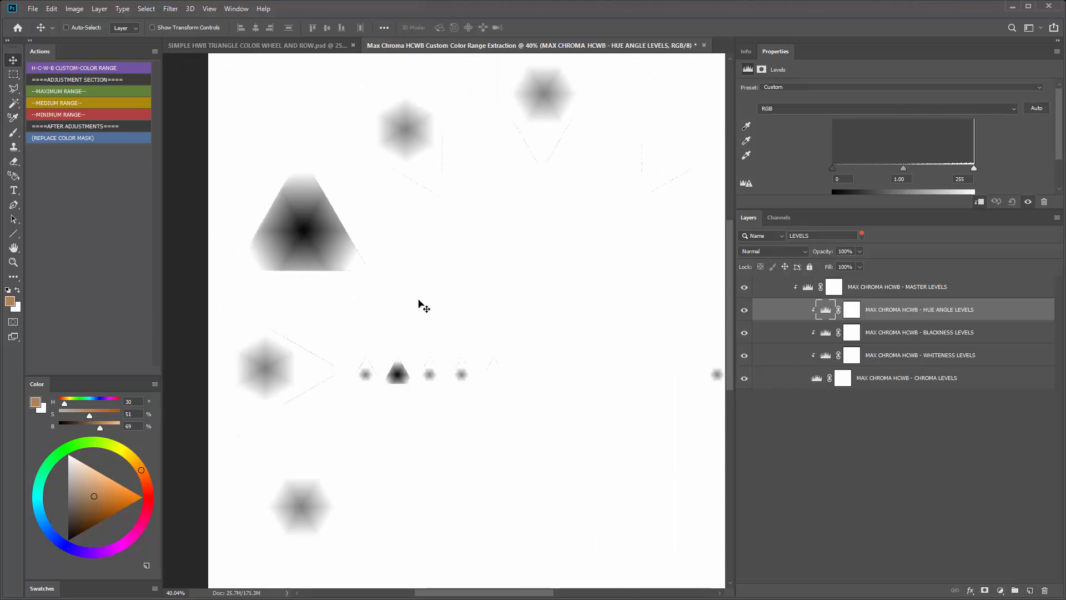
Try a lower white input level on the Chroma Levels layer and 86 on the Whiteness Levels layer, raising each back after the test.
left_click(817, 376)
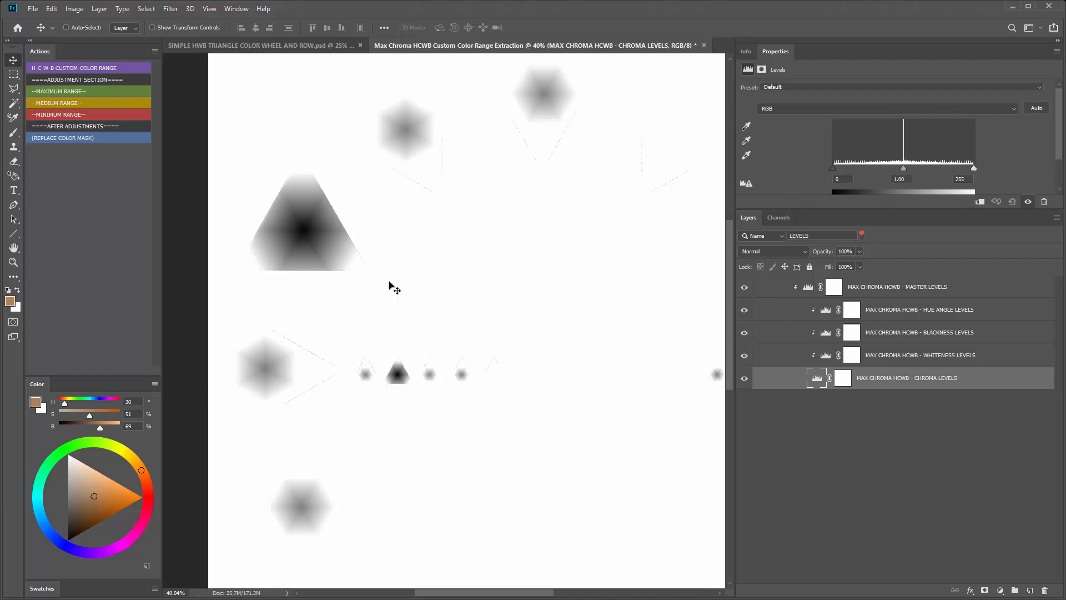
left_click_drag(972, 166, 887, 164)
left_click(827, 358)
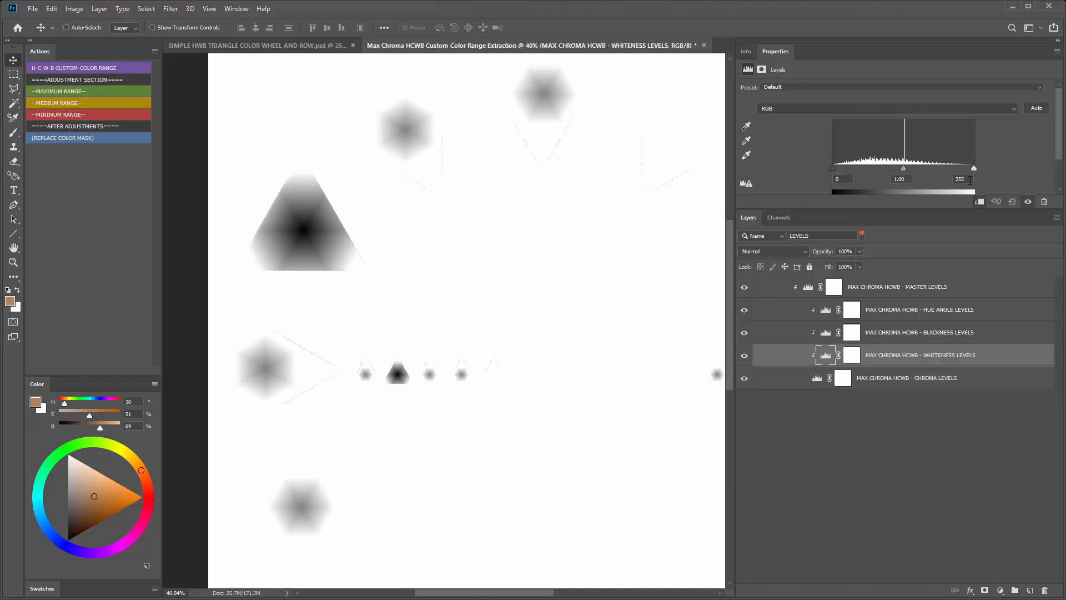
left_click_drag(975, 168, 881, 173)
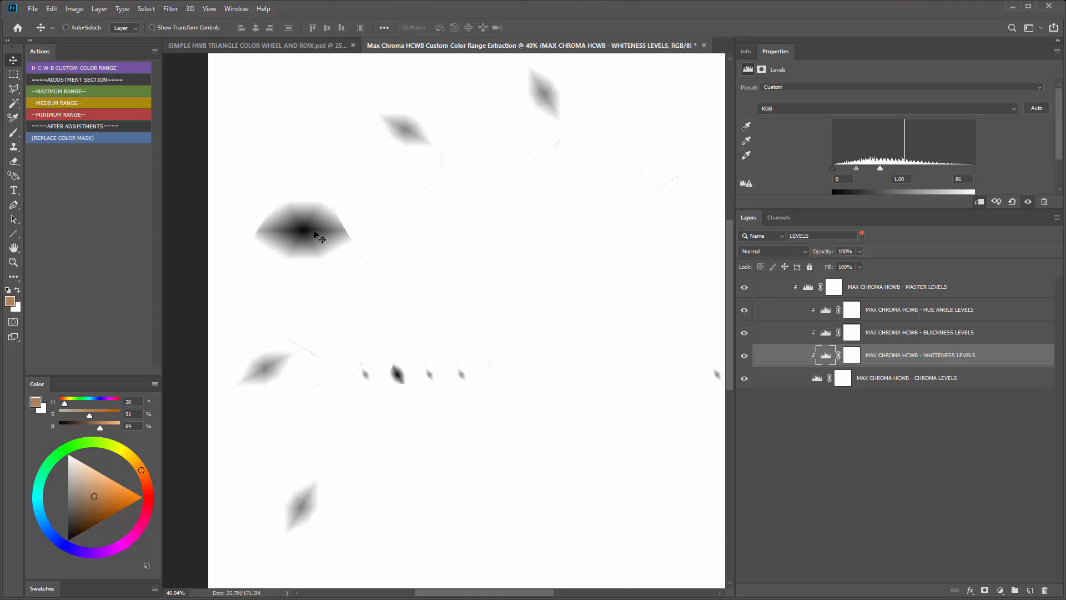
left_click_drag(950, 160, 982, 162)
Lower the white input level to about 98 on the Blackness Levels layer and about 101 on the Chroma Levels layer.
left_click(823, 333)
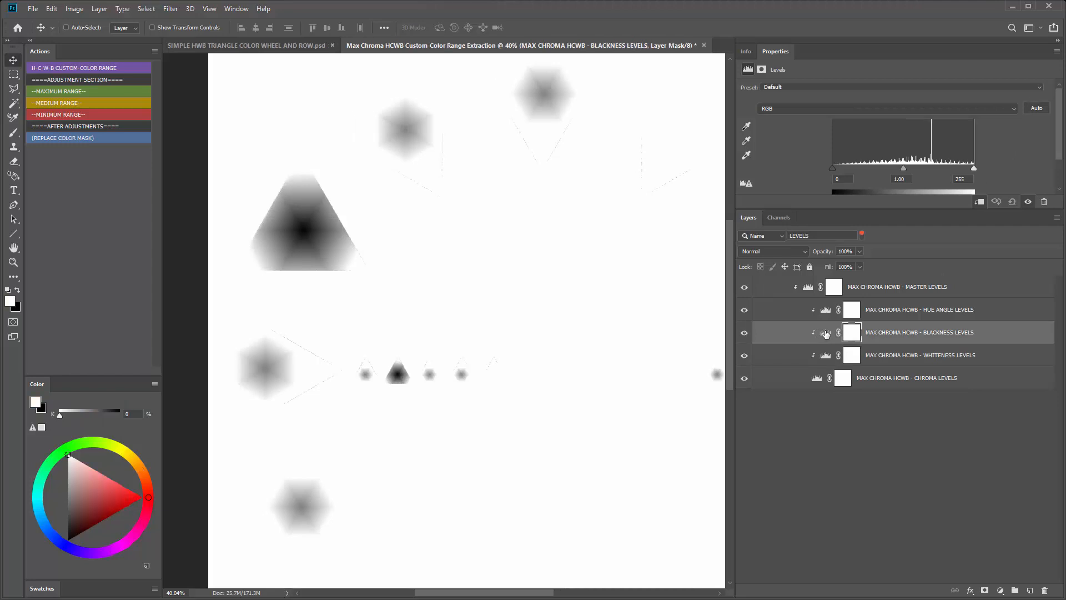
left_click_drag(972, 167, 884, 171)
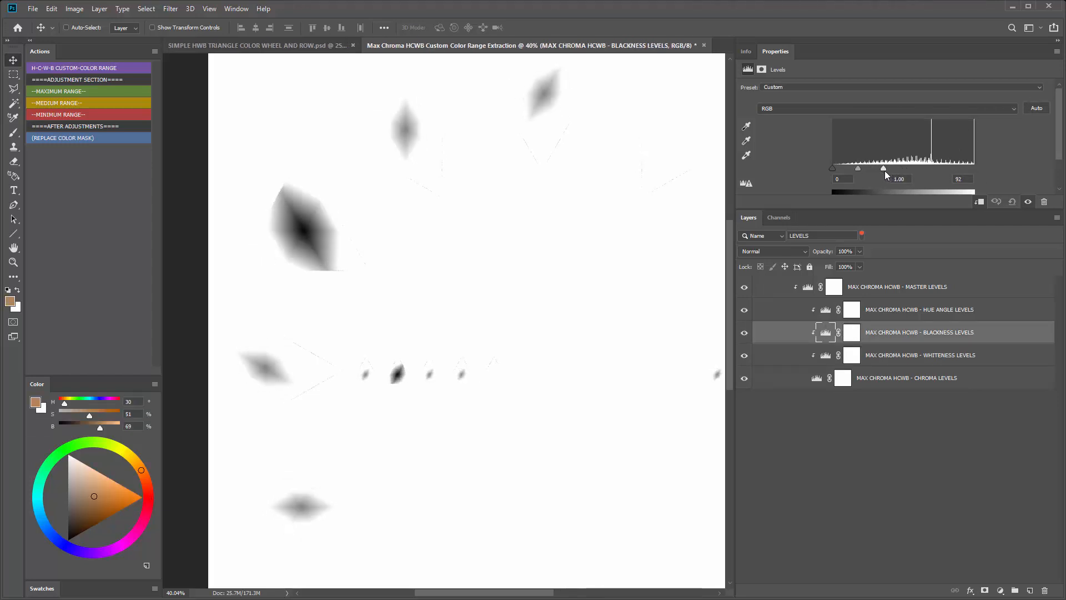
left_click(816, 380)
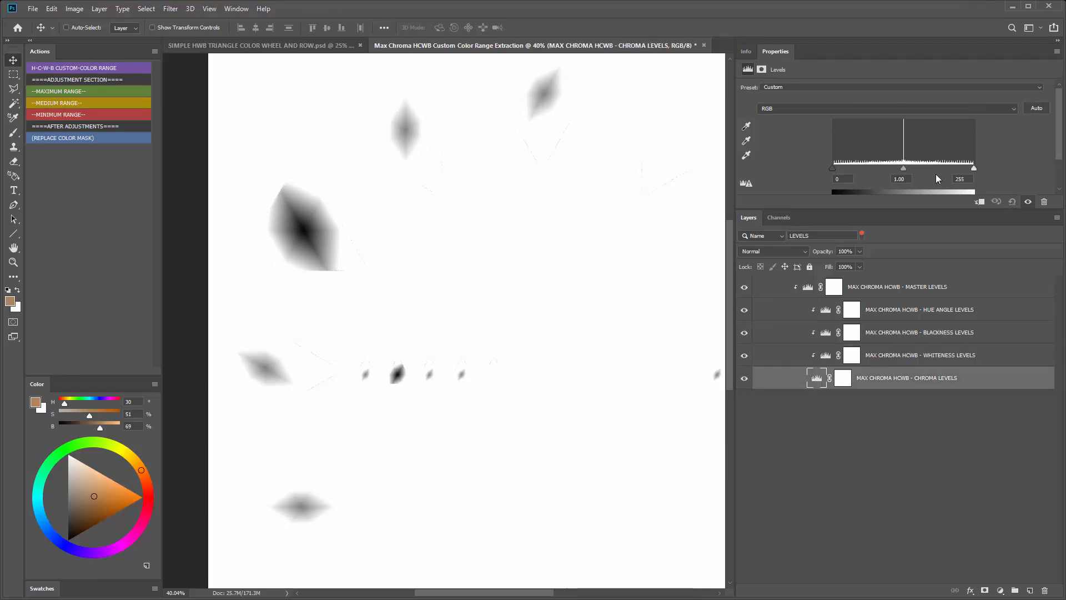
left_click_drag(974, 168, 887, 172)
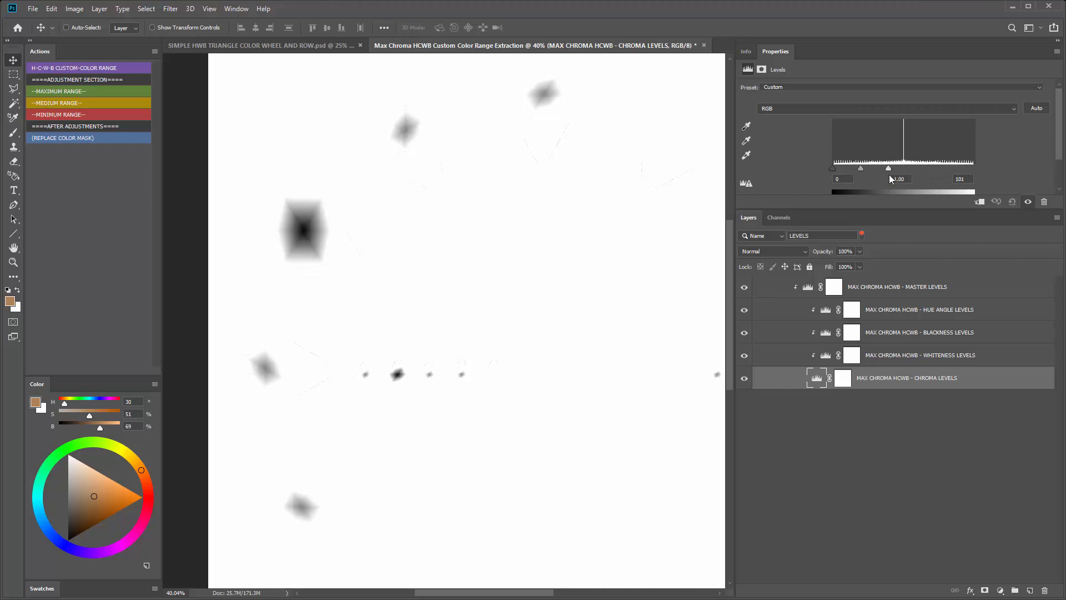
Lower the white input level to 93 on the Whiteness Levels layer and 90 on the Hue Angle Levels layer.
left_click(826, 334)
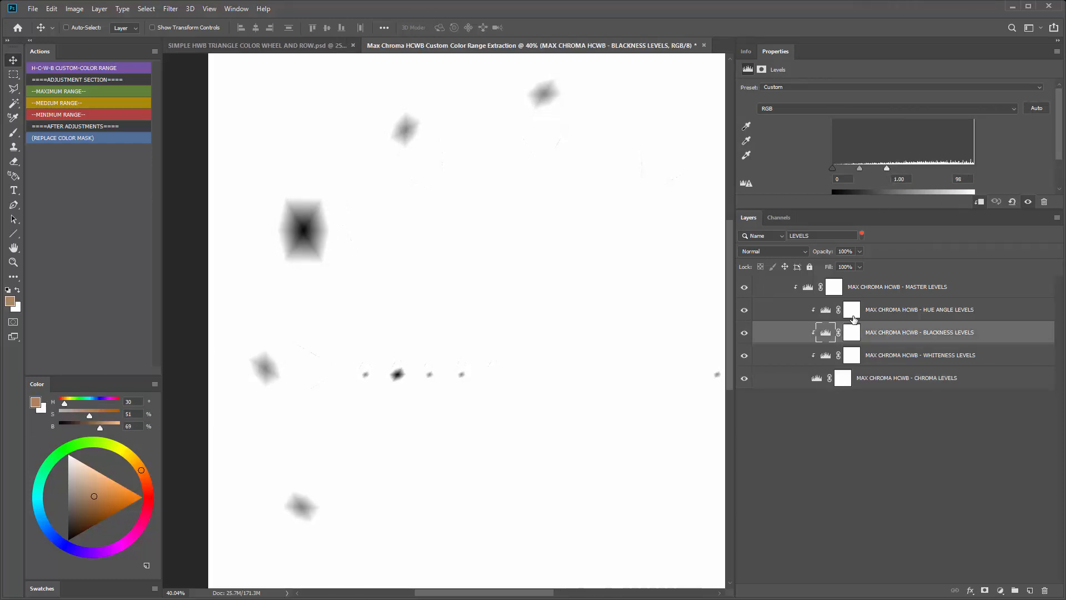
left_click(826, 356)
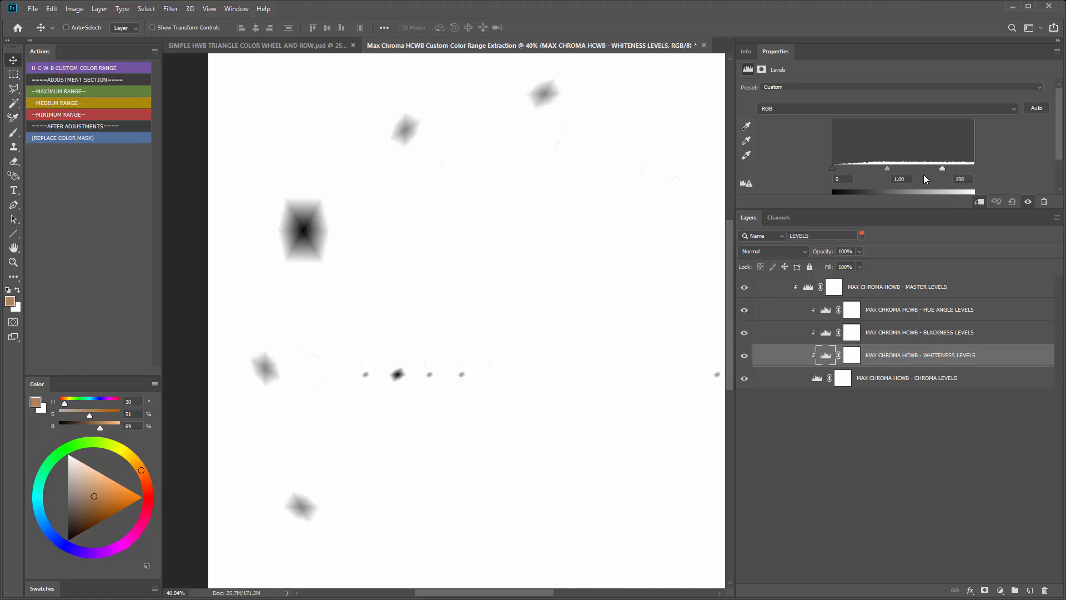
left_click_drag(924, 174, 884, 174)
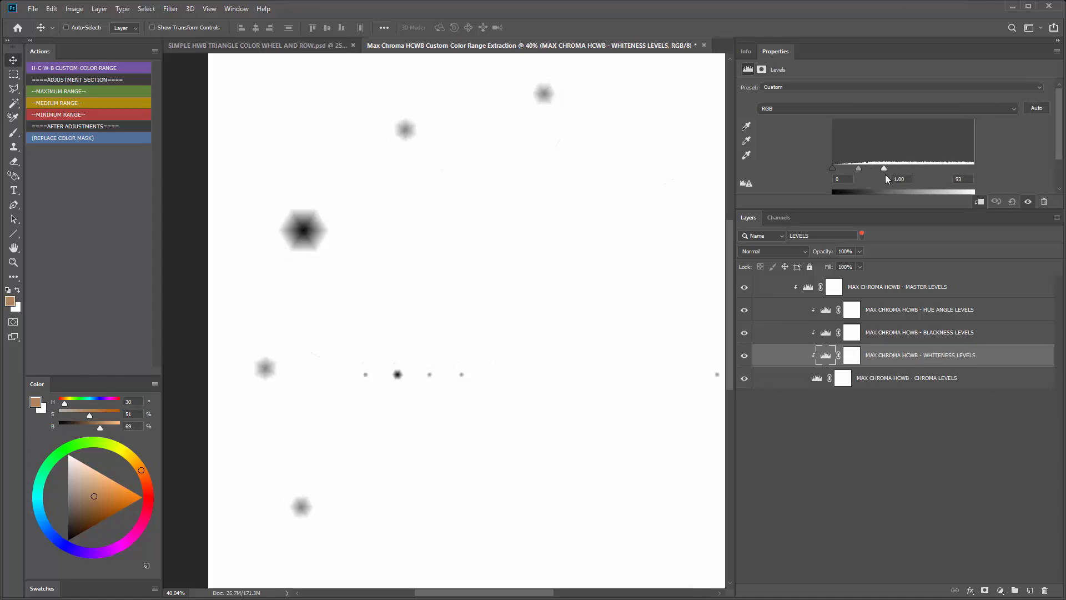
left_click(826, 311)
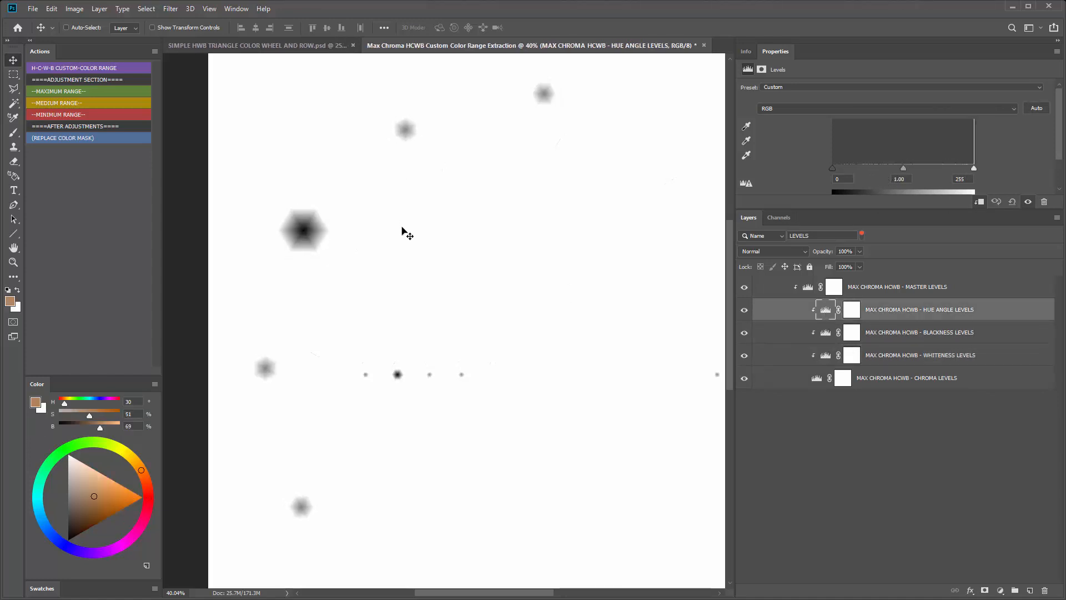
left_click_drag(974, 169, 882, 168)
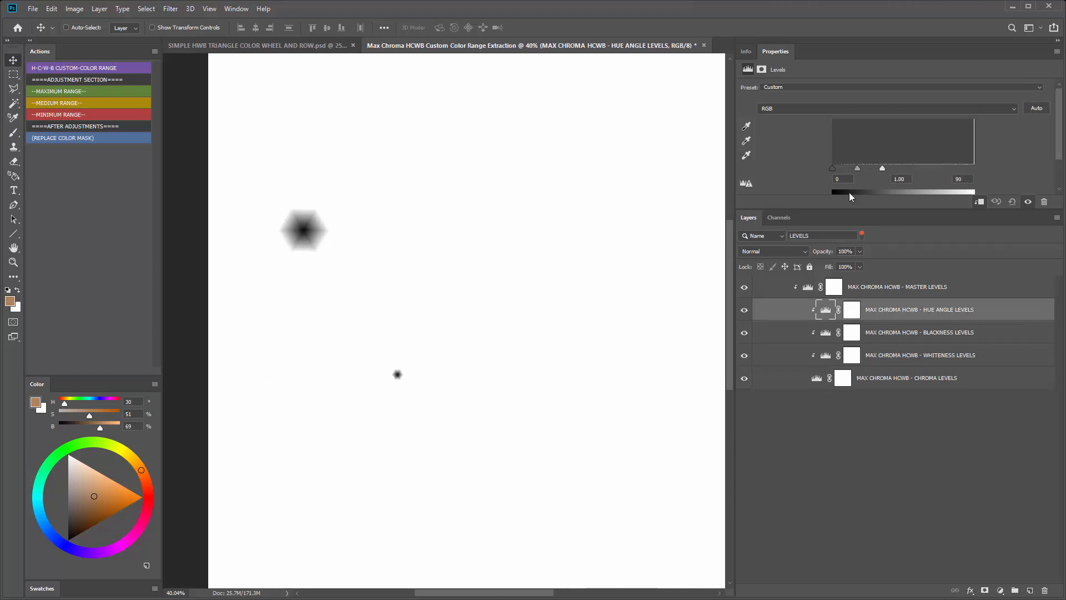
Turn off the layer name filter and run the Replace Color Mask action to update the custom mask generator group's mask.
left_click(809, 288)
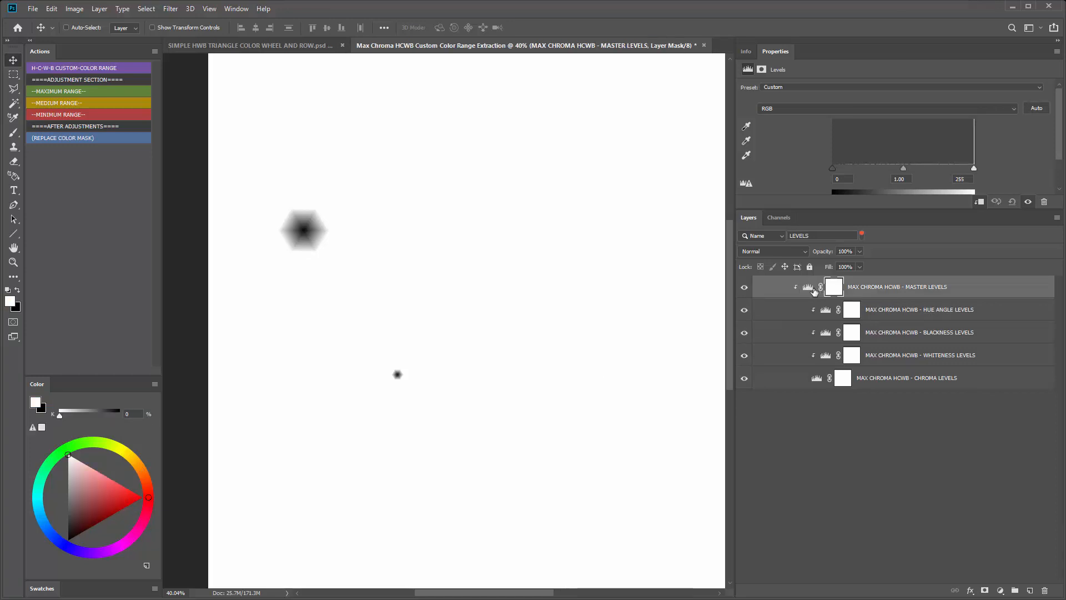
scroll(353, 251, "down", 3)
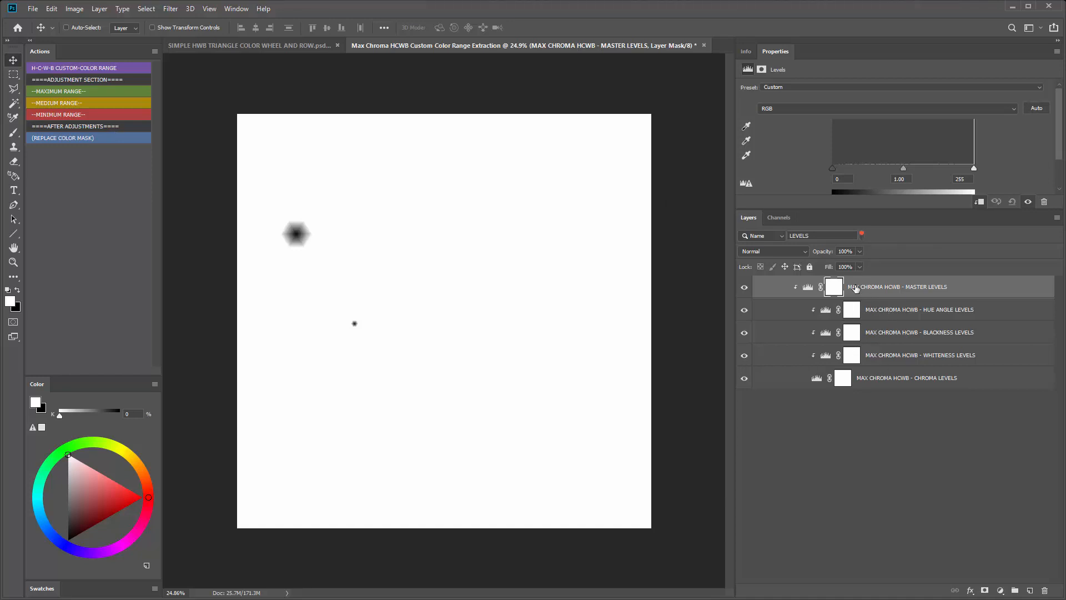
left_click(862, 234)
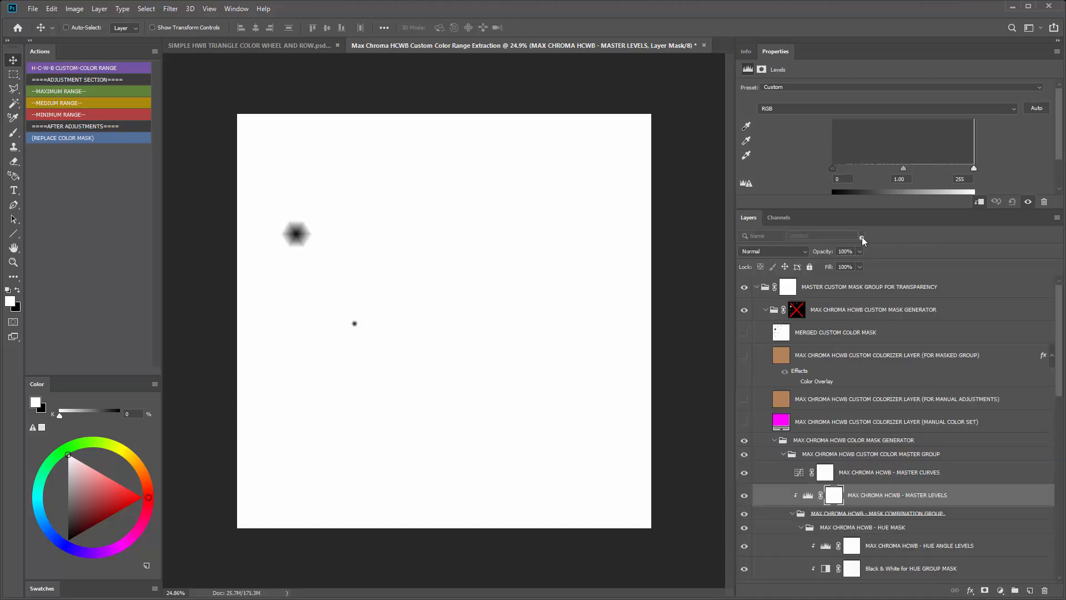
left_click(65, 138)
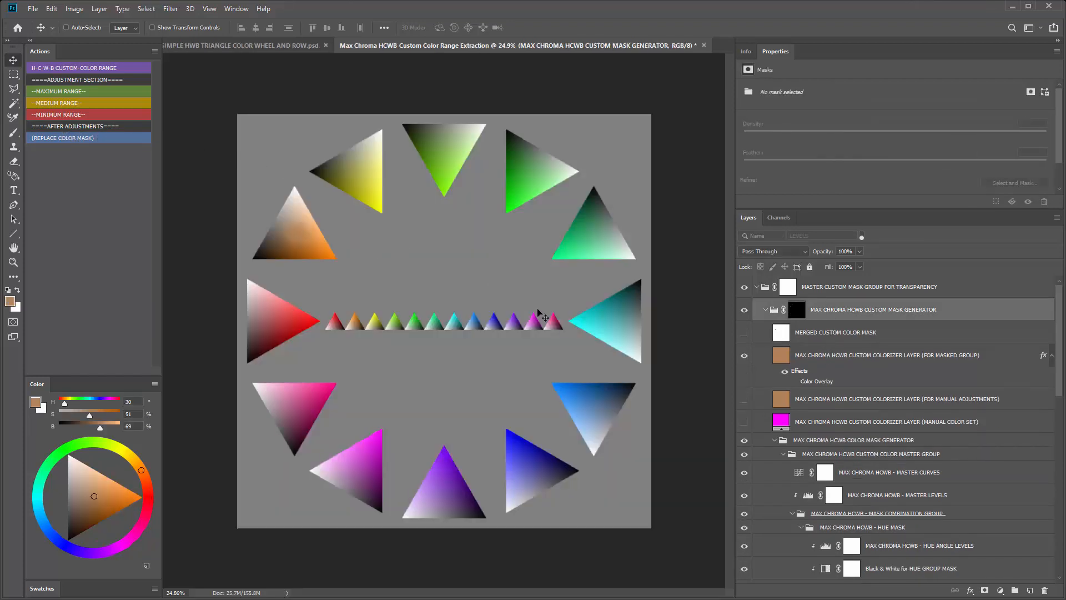
Toggle the Color Overlay of the masked-group colorizer layer on and off and inspect the recolored area in the orange triangle.
left_click(821, 364)
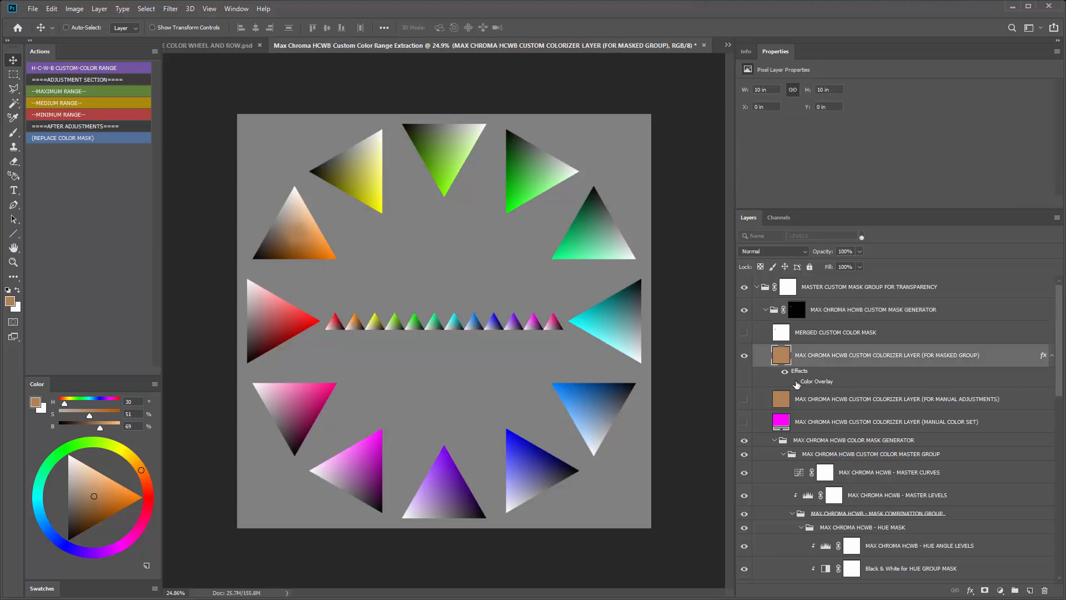
left_click(796, 383)
scroll(295, 234, "up", 6)
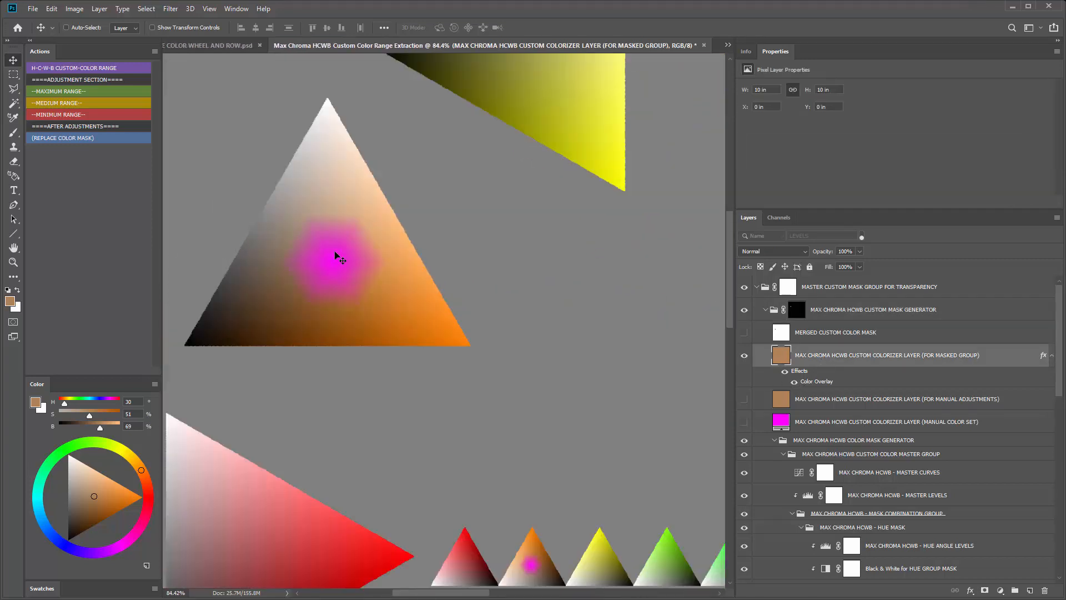
left_click(794, 381)
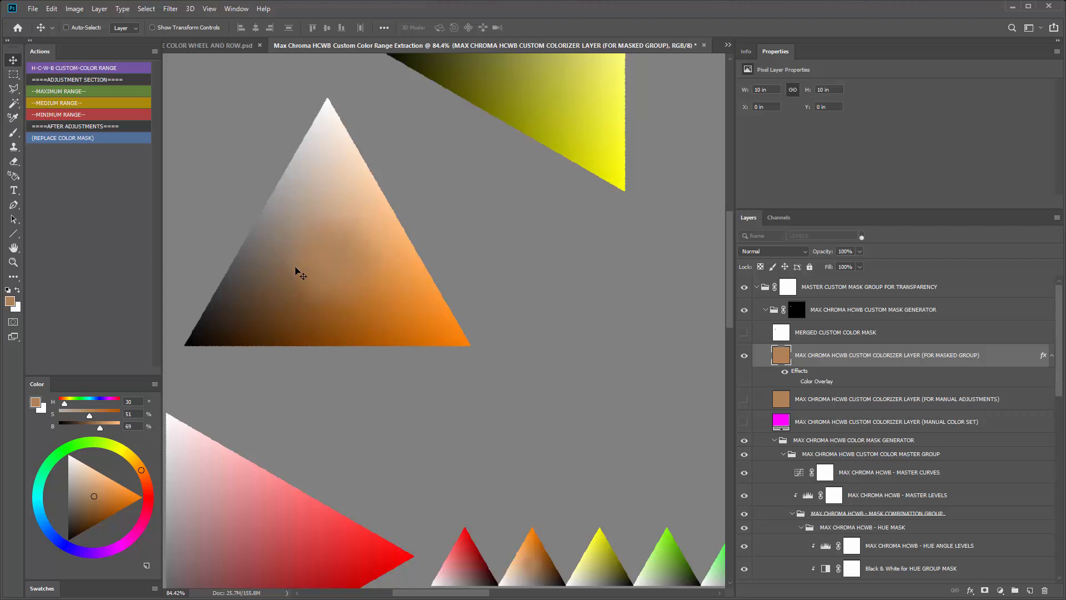
scroll(311, 264, "up", 2)
scroll(388, 289, "down", 4)
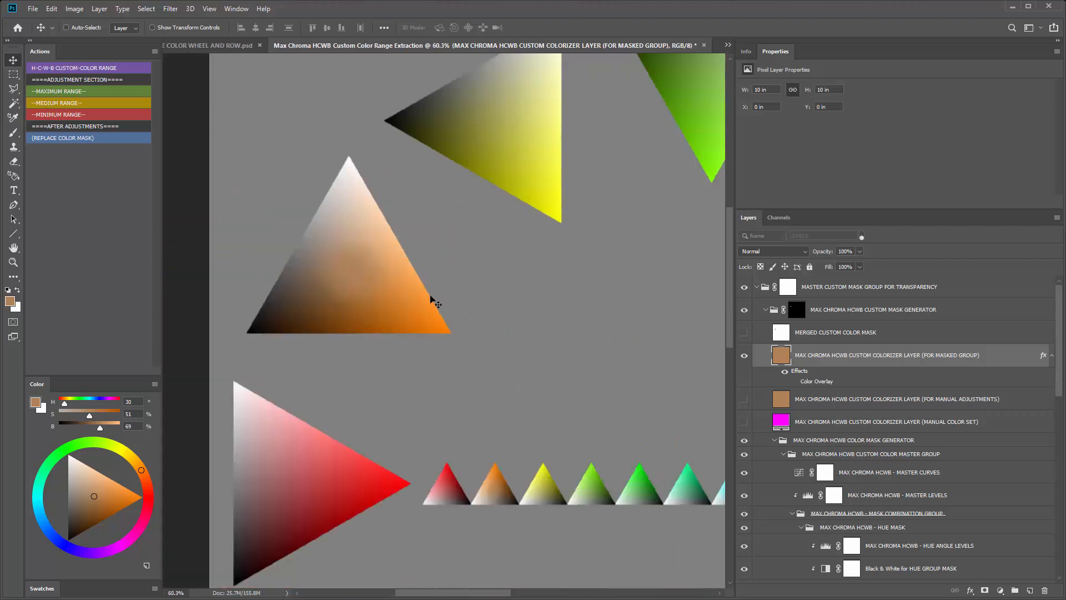
Open the opacity control of the MASTER CUSTOM MASK GROUP FOR TRANSPARENCY and turn the colorizer layer's Color Overlay back on.
left_click(828, 292)
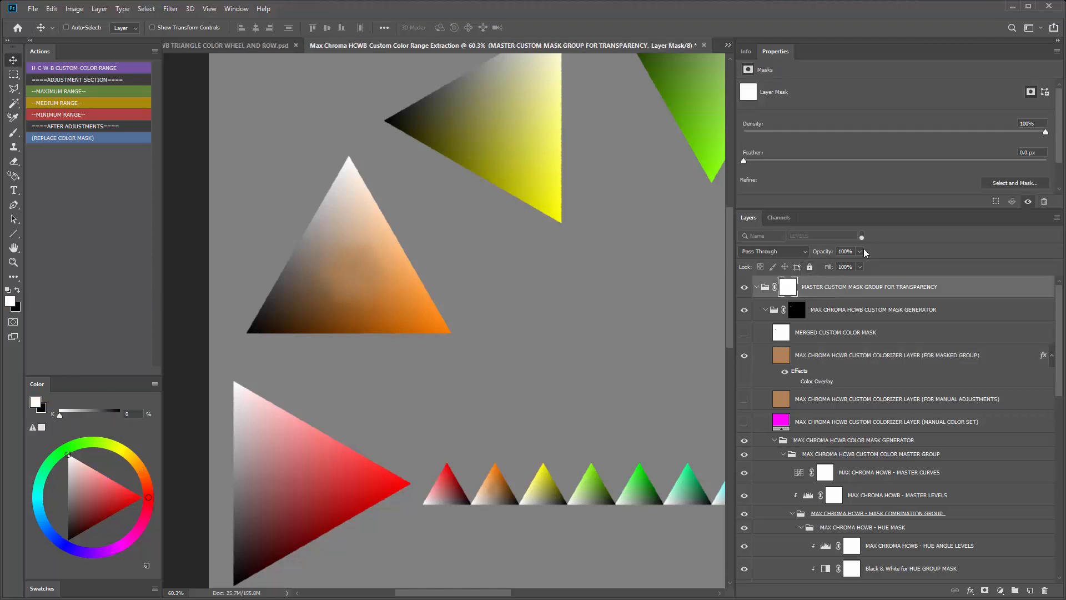
scroll(311, 258, "up", 5)
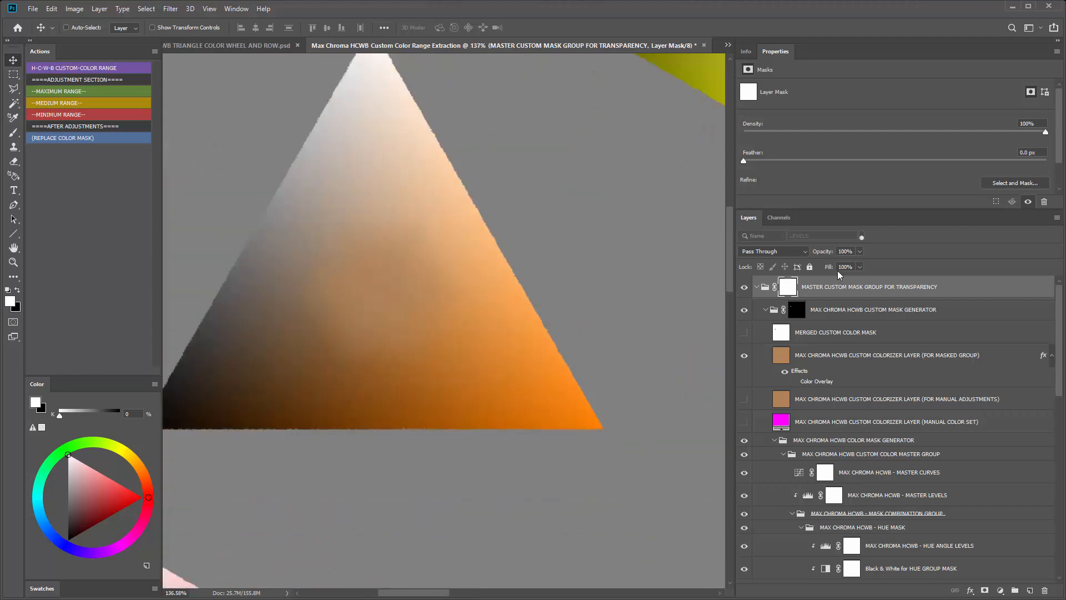
left_click_drag(847, 264, 845, 266)
left_click(794, 381)
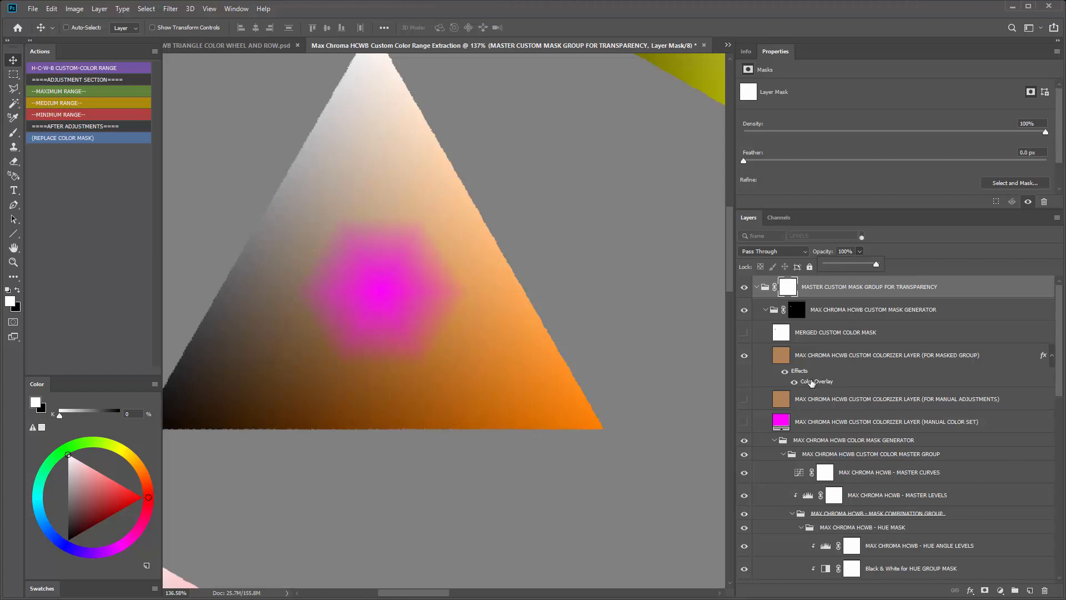
Try brown b08357 and black as the Color Overlay color of the masked-group colorizer layer, and cancel the change.
left_click(830, 362)
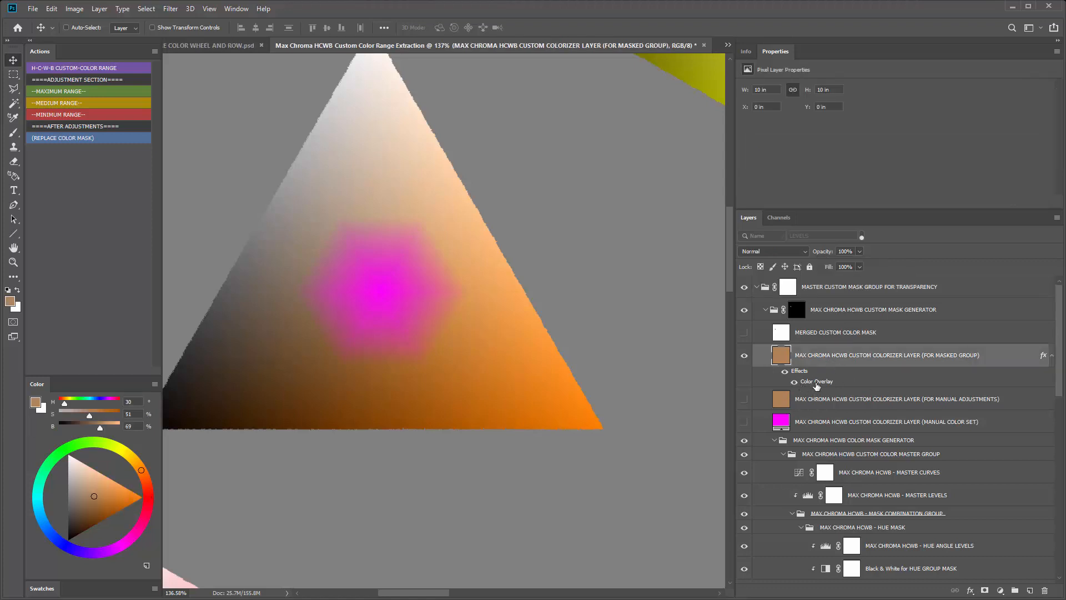
double_click(817, 382)
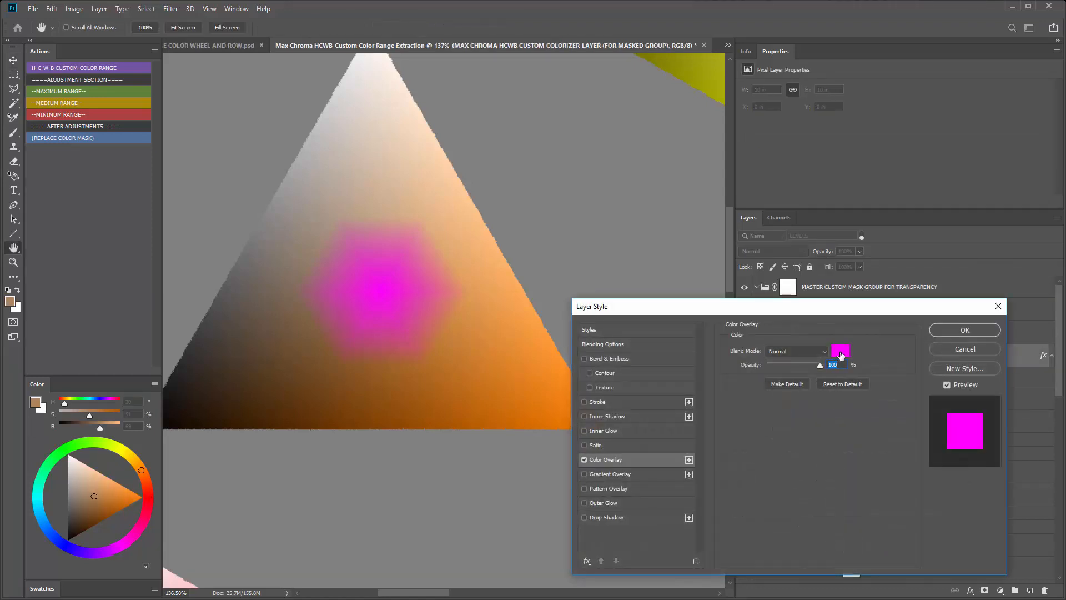
left_click(840, 351)
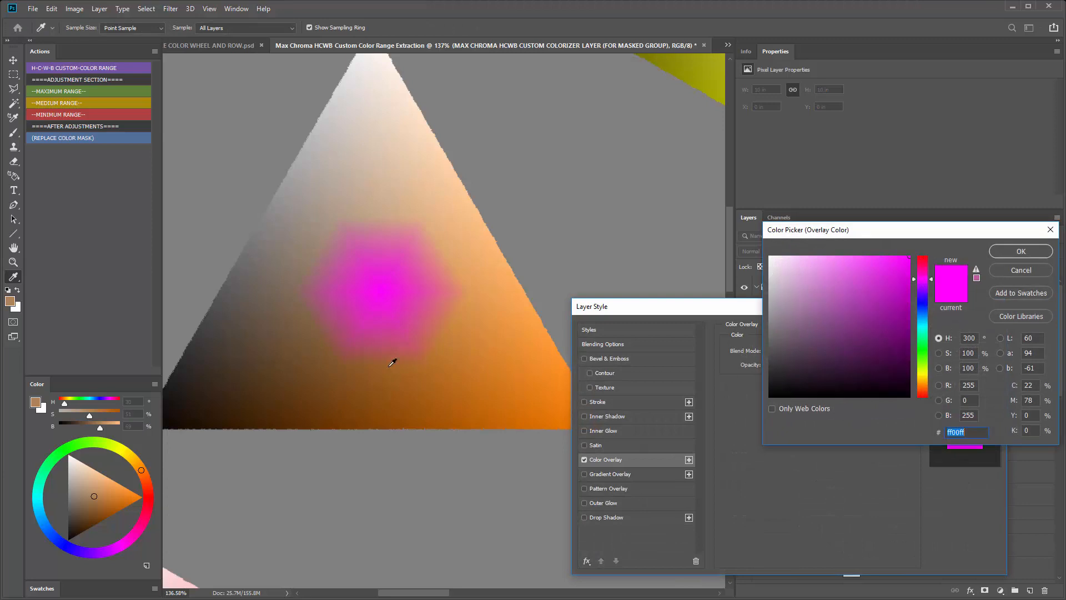
left_click(11, 298)
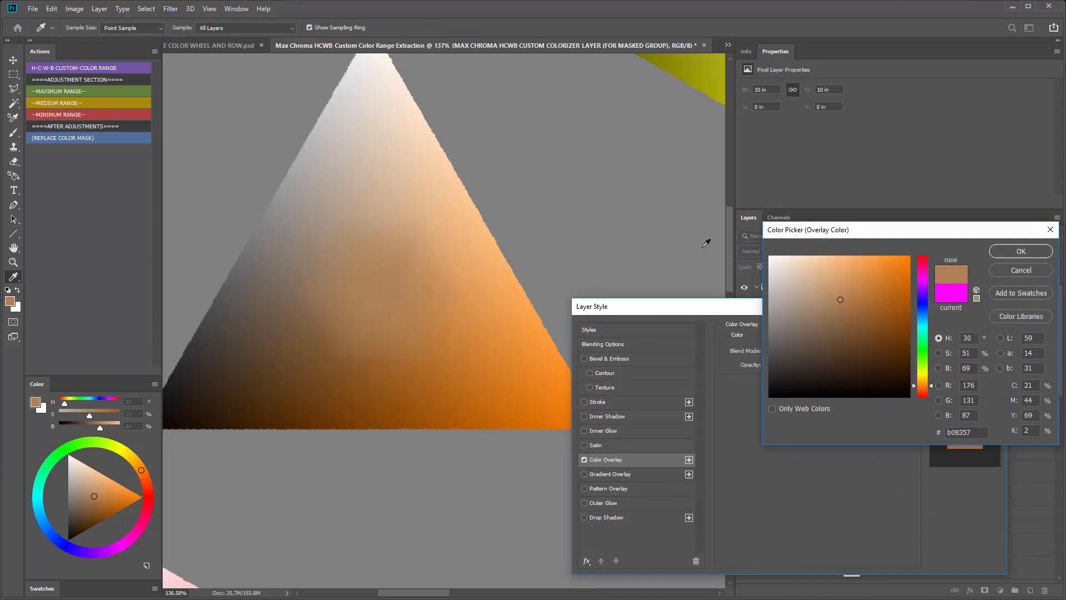
left_click_drag(879, 279, 434, 305)
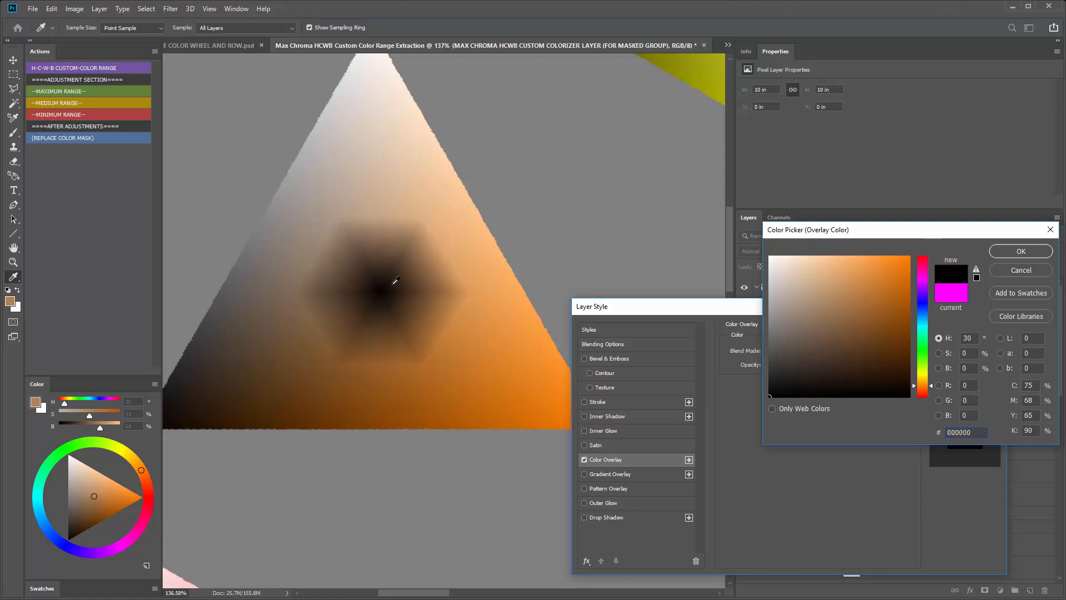
left_click(922, 330)
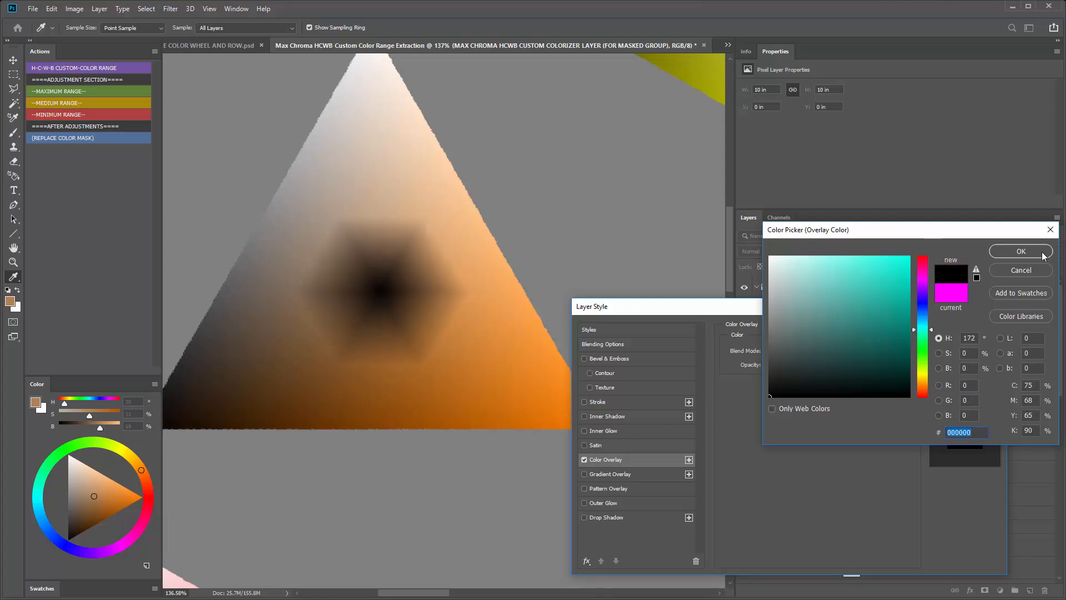
left_click_drag(828, 295, 941, 303)
left_click(1016, 272)
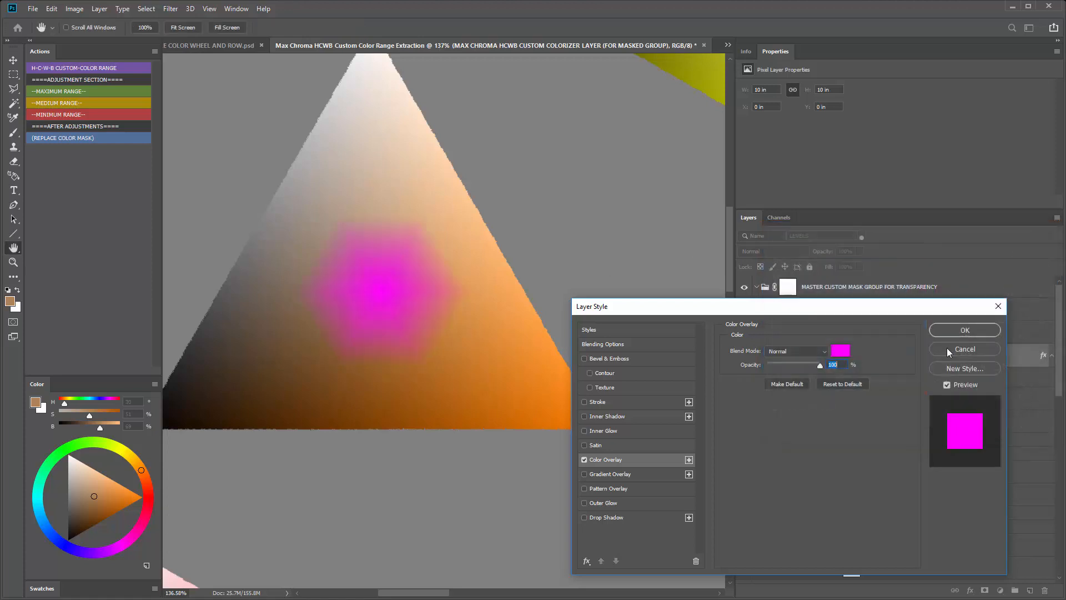
left_click(966, 348)
Close the Max Chroma HCWB Custom Color Range Extraction document without saving its changes.
scroll(399, 276, "down", 7)
scroll(399, 276, "down", 5)
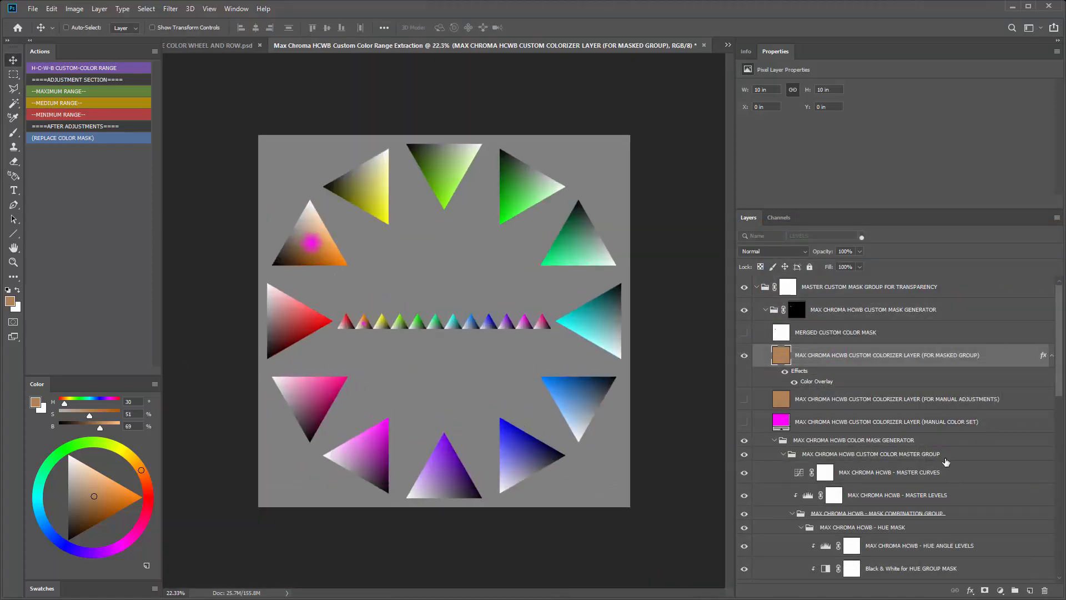
scroll(922, 448, "down", 5)
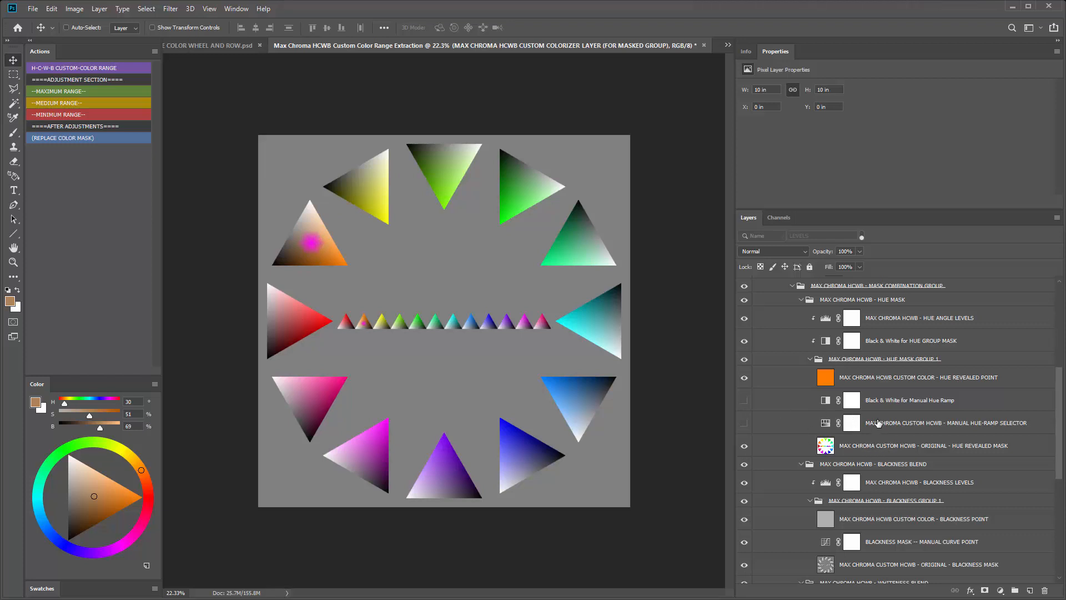
scroll(876, 423, "up", 5)
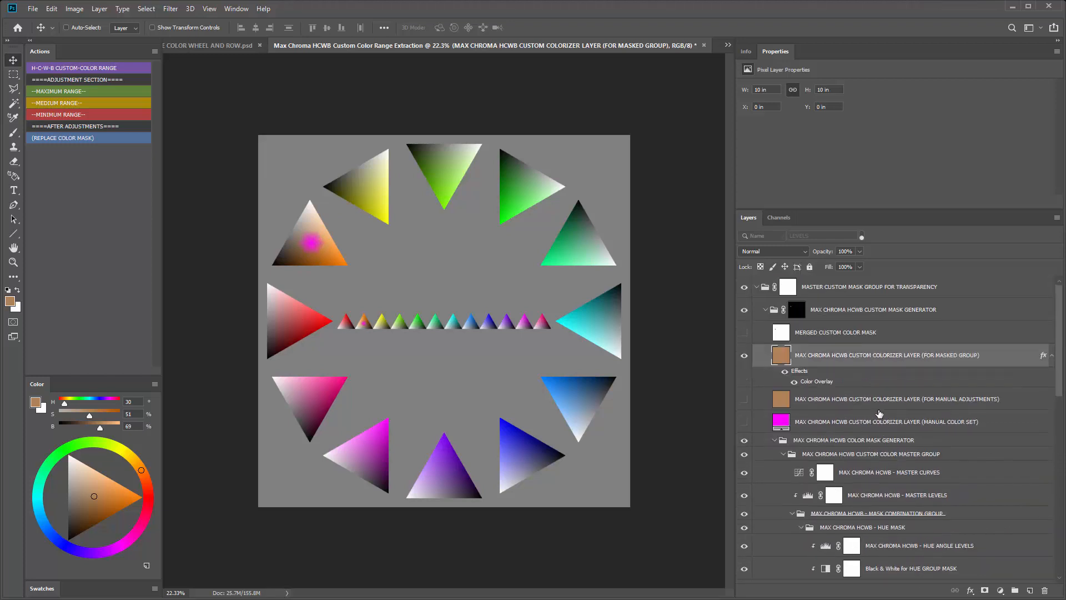
left_click(704, 45)
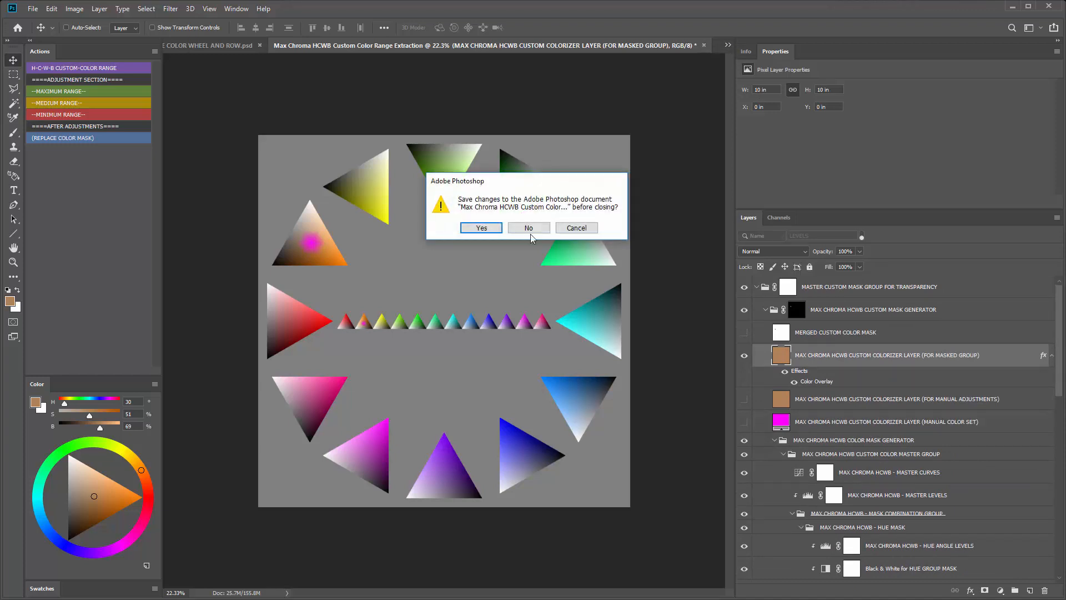
left_click(580, 229)
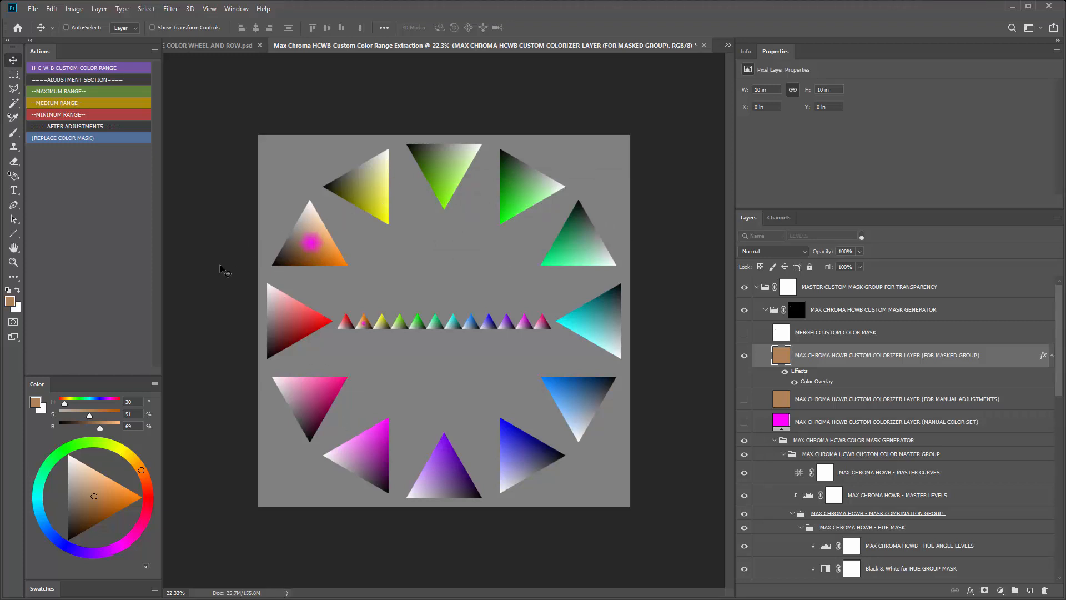
left_click(704, 49)
left_click(539, 226)
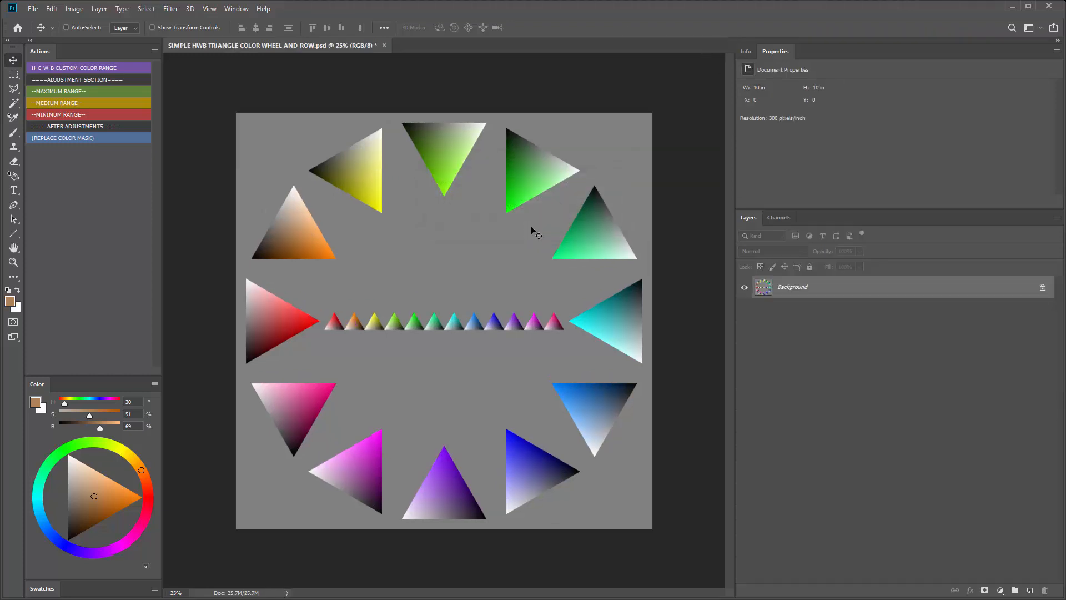
Select the muted orange in the middle of the orange triangle using Color Range with Sampled Colors and a fuzziness of 97.
left_click(30, 40)
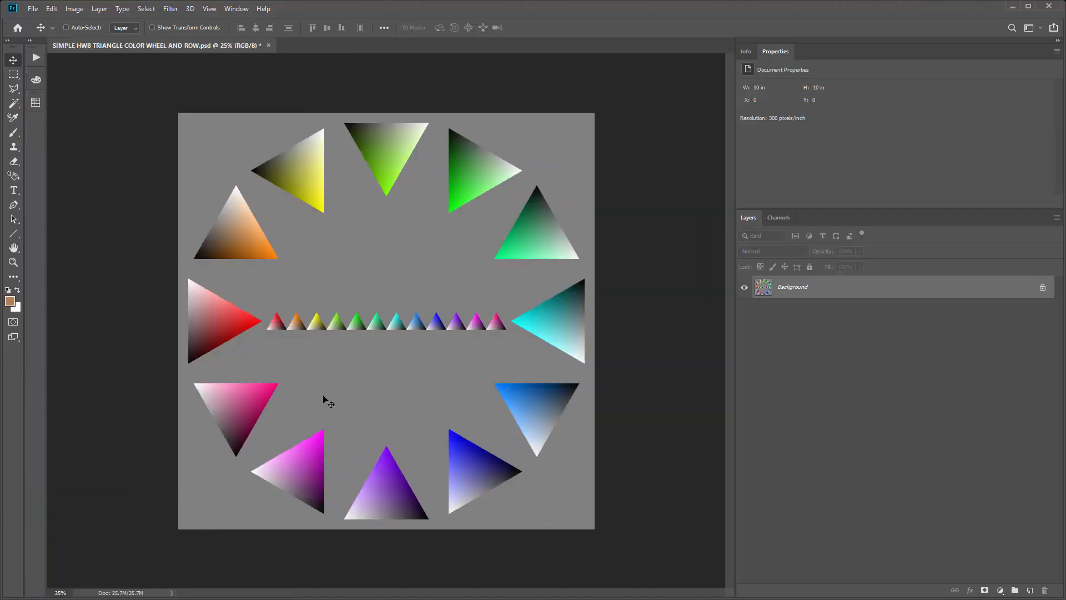
scroll(323, 344, "up", 1)
scroll(322, 337, "up", 1)
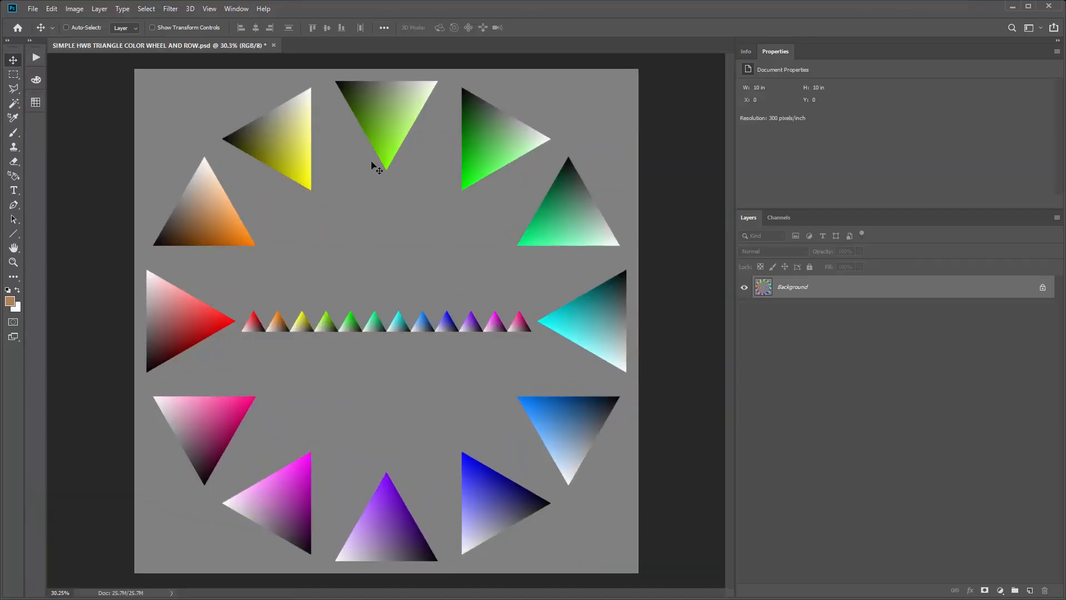
left_click(146, 9)
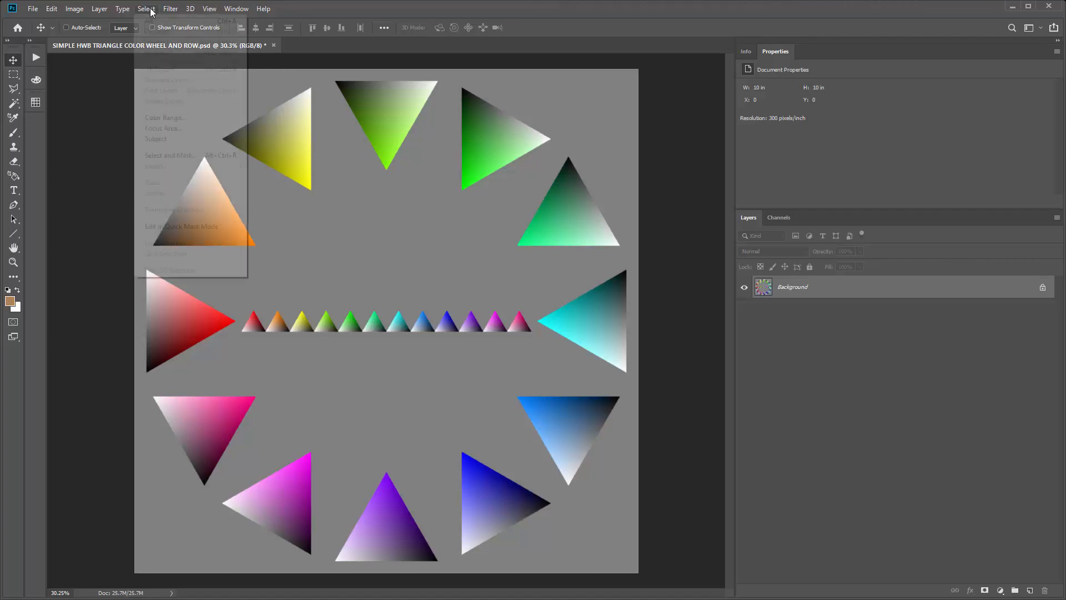
left_click(167, 122)
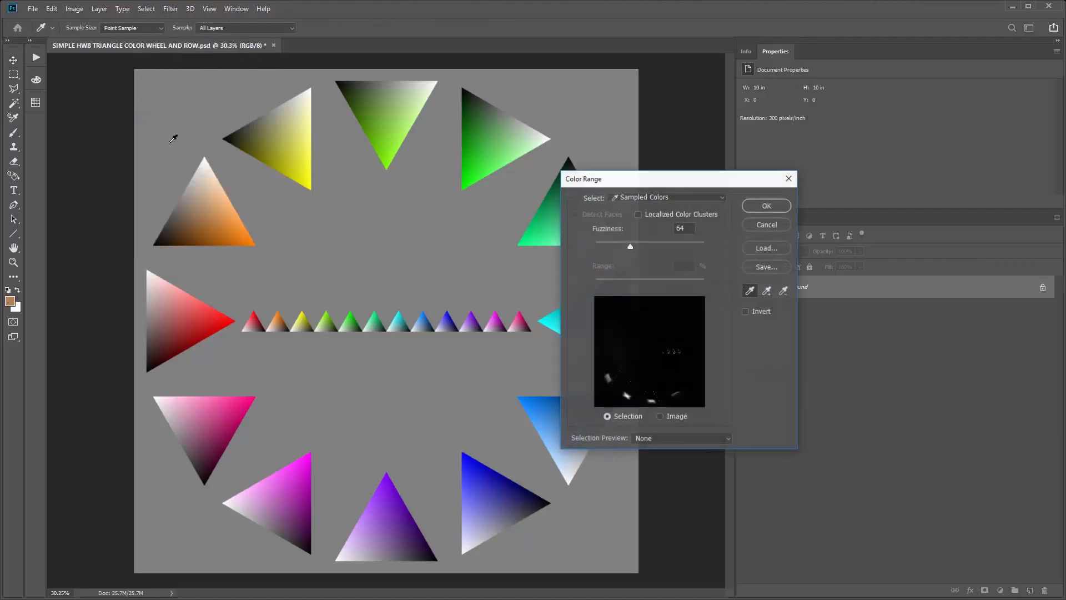
left_click(212, 213)
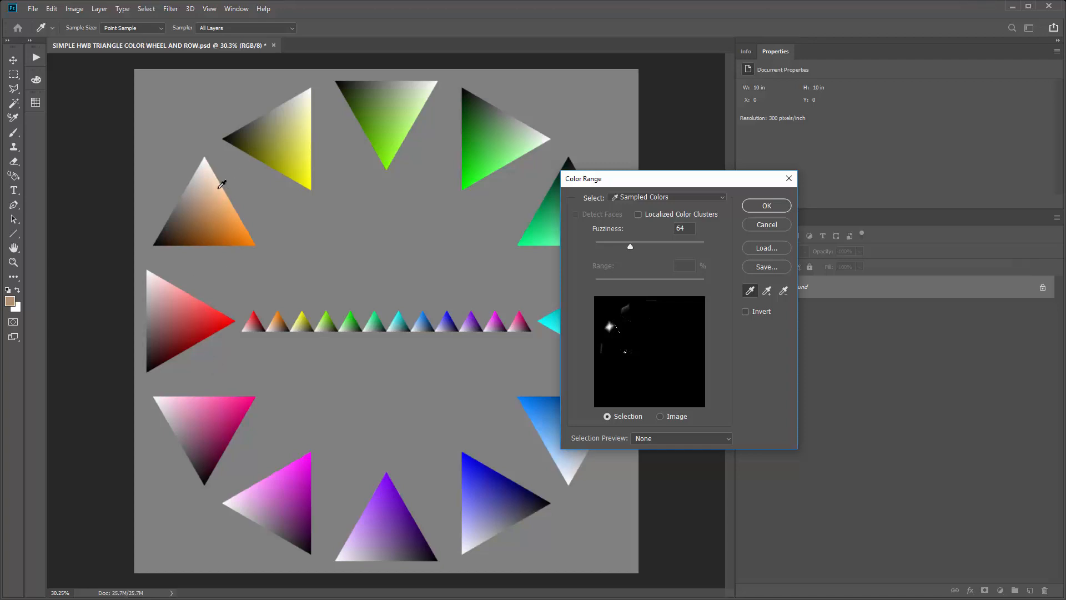
left_click(205, 217)
left_click_drag(228, 233, 205, 209)
mouse_move(632, 246)
left_mouse_down()
mouse_move(665, 249)
mouse_move(616, 248)
mouse_move(696, 242)
mouse_move(652, 245)
left_mouse_up()
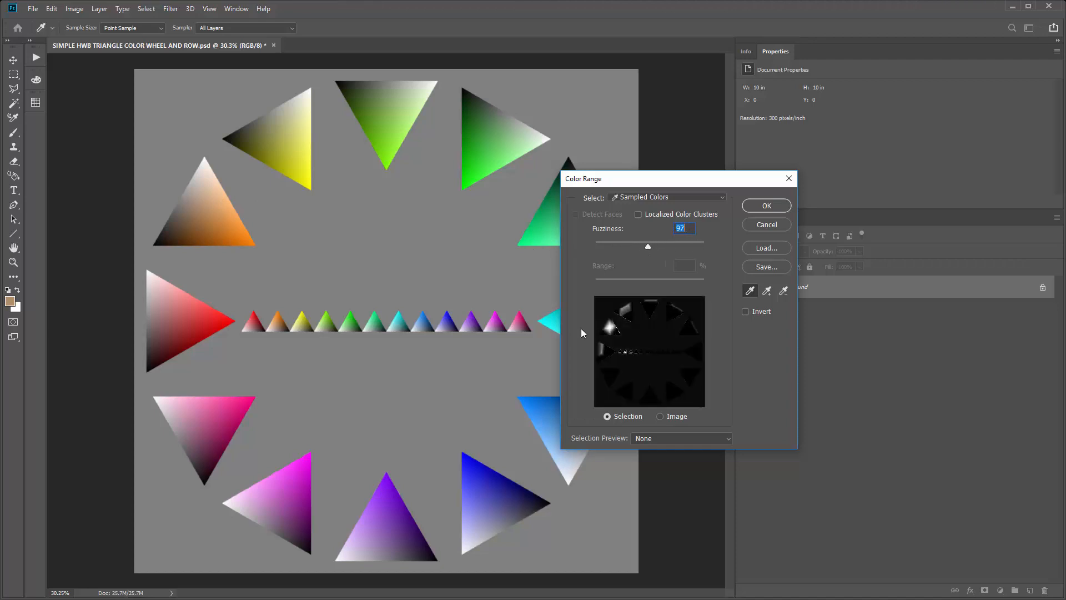
left_click(767, 206)
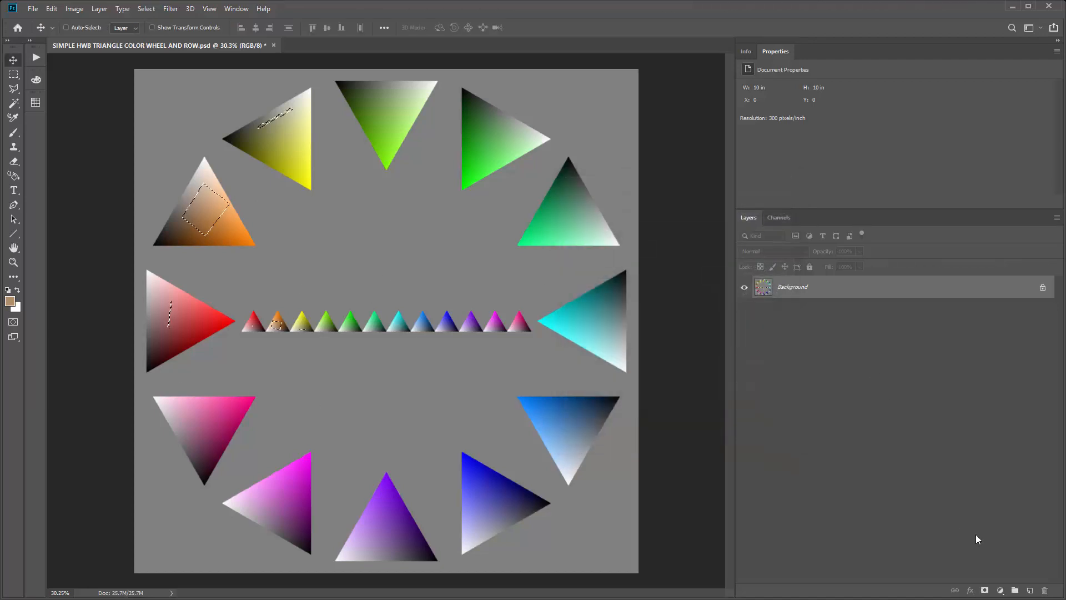
Add a Solid Color fill layer masked by the selection and make its color a saturated orange.
left_click(1001, 590)
left_click(1011, 398)
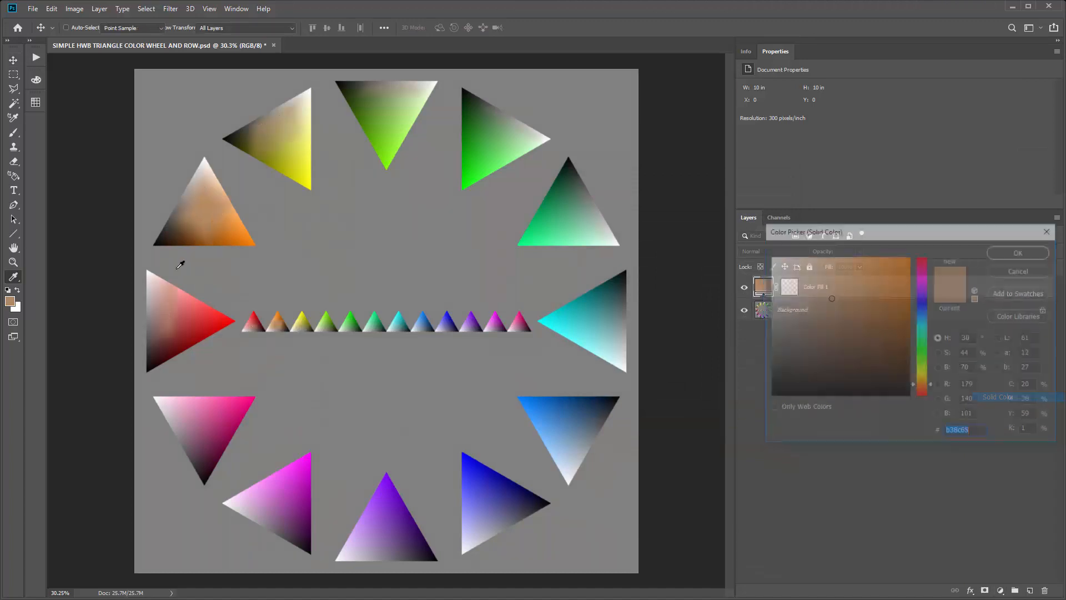
left_click_drag(835, 319, 514, 133)
left_click_drag(829, 285, 944, 244)
left_click(1020, 251)
Hide the Background layer to examine which areas the orange fill covers, and show the layer again.
left_click(744, 310)
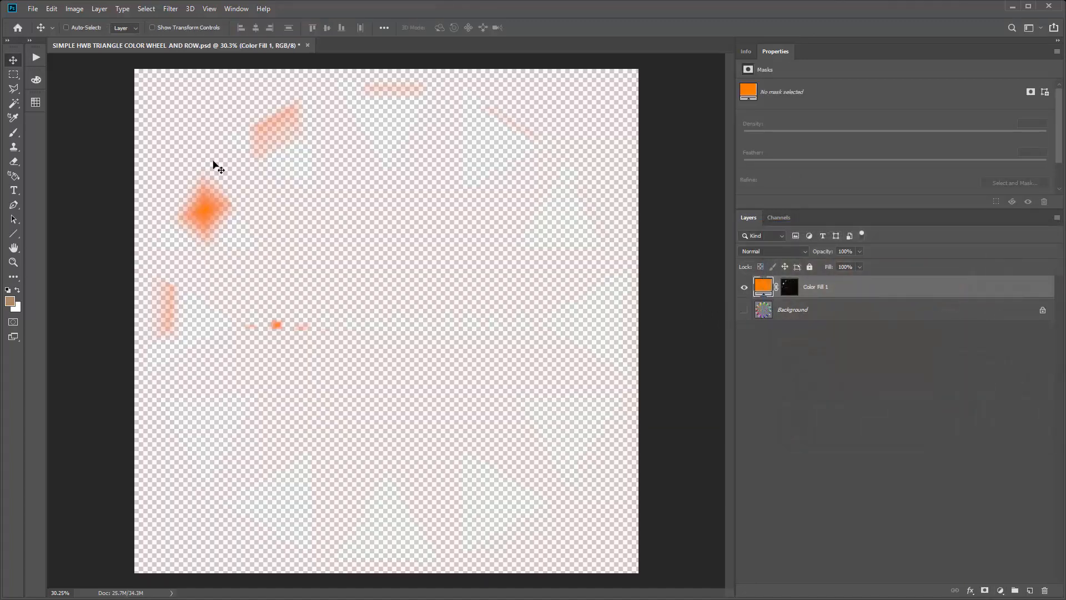
key("v")
left_click(744, 310)
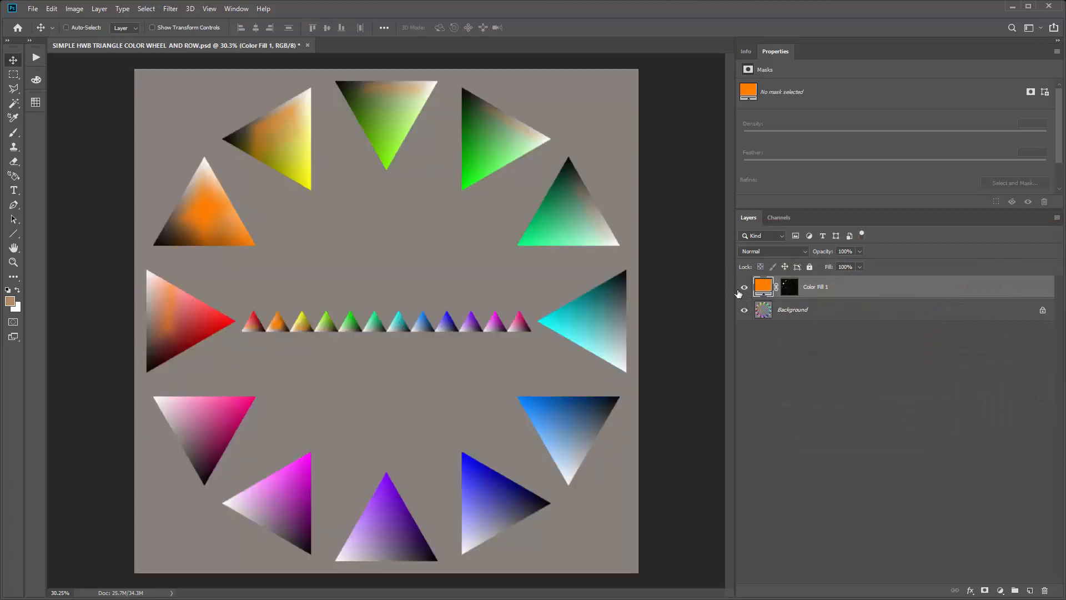
Revert the color wheel document to its saved version and convert it to 8 Bits/Channel.
left_click(34, 8)
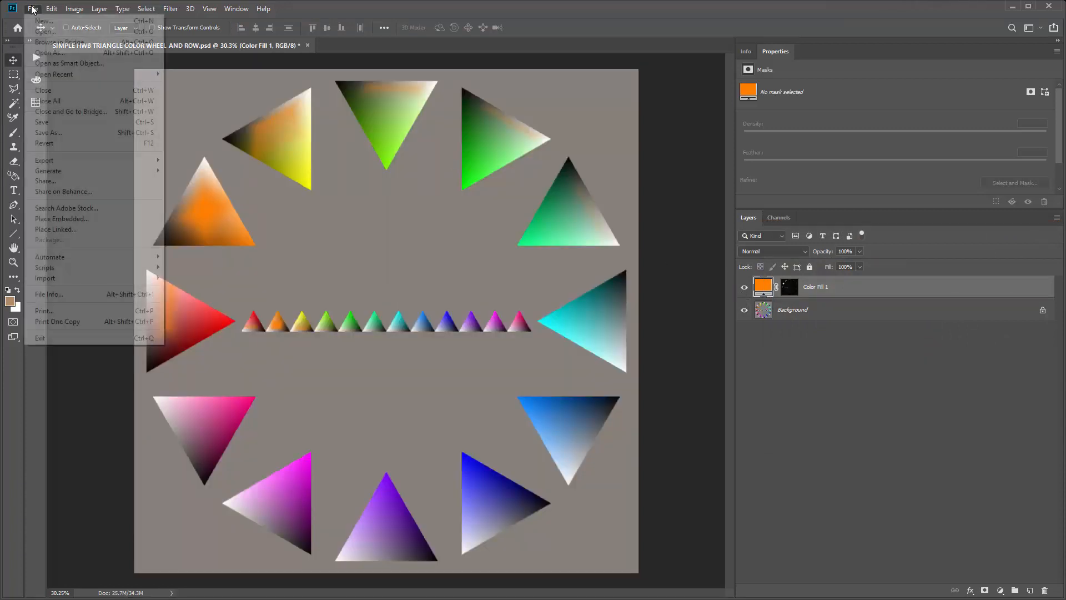
left_click(68, 143)
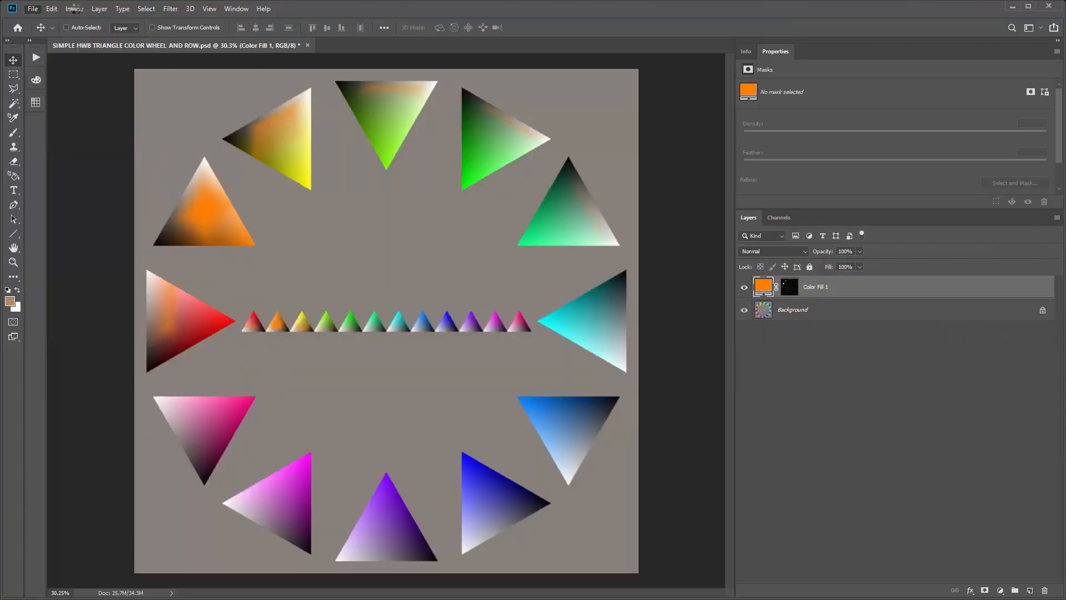
left_click(74, 8)
mouse_move(90, 21)
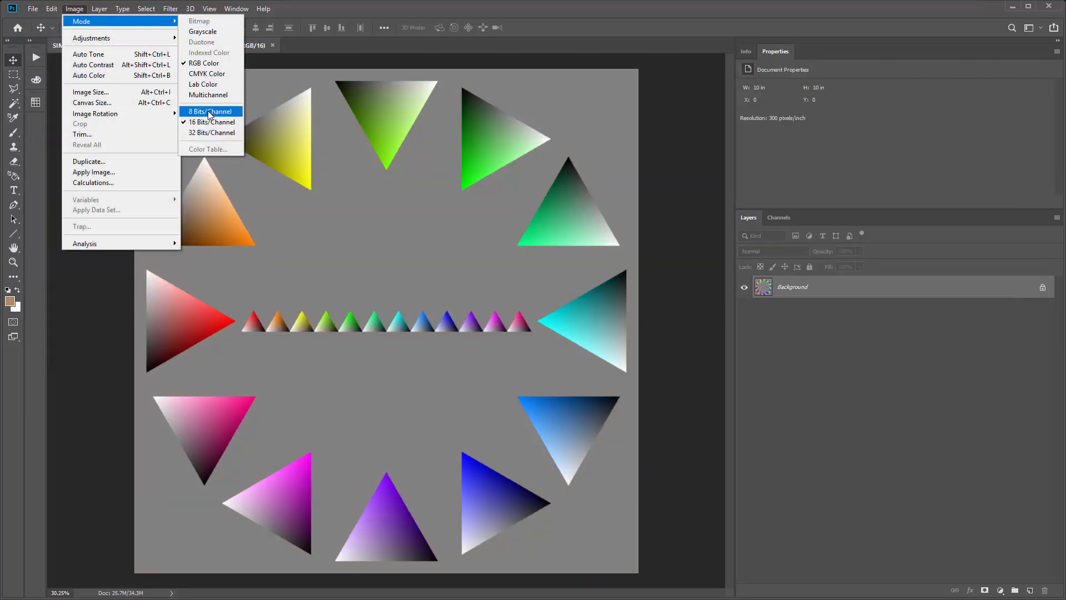
left_click(214, 111)
Expand the collapsed Actions and Color panels and review the Color Range settings without applying them.
left_click(31, 40)
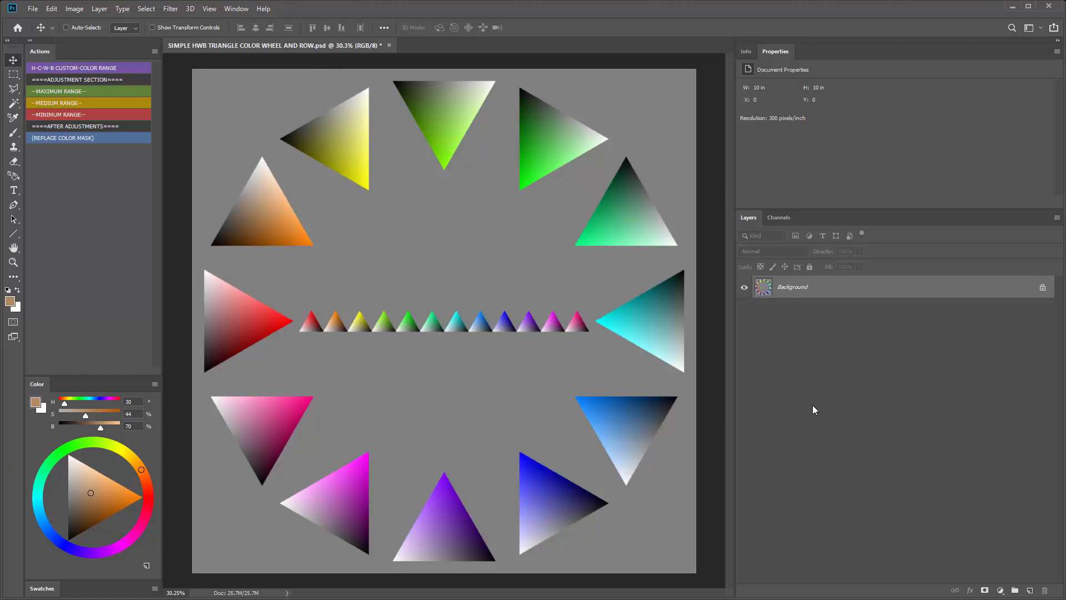
left_click(146, 8)
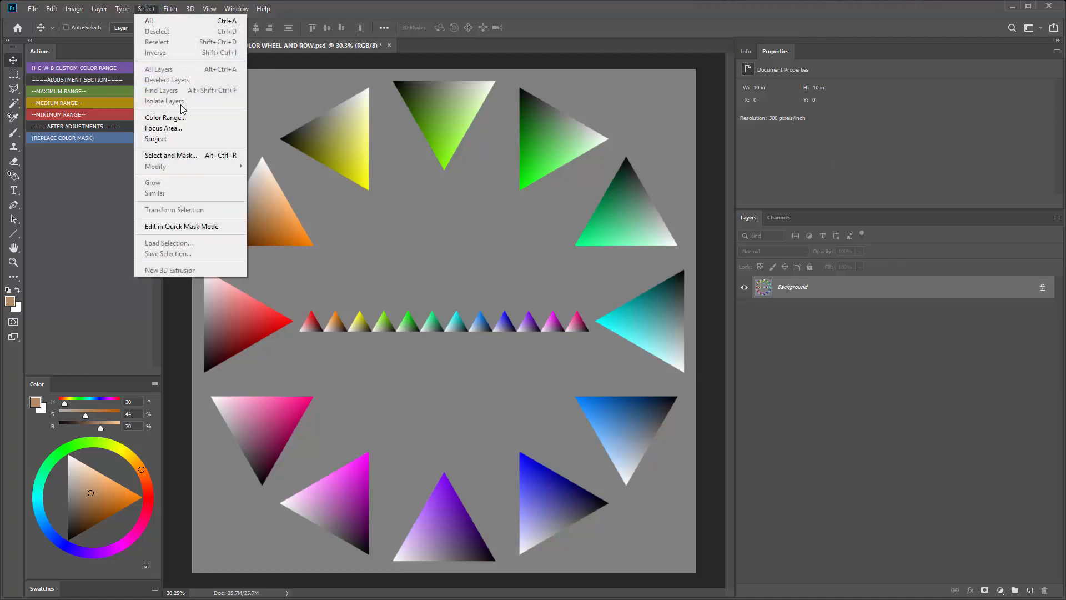
left_click(588, 22)
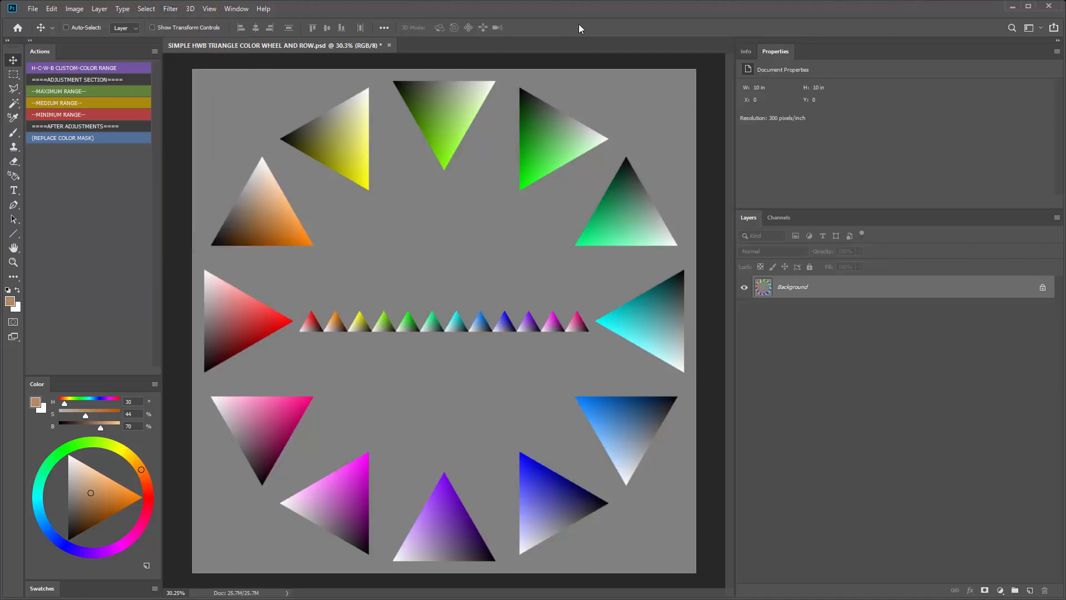
left_click(149, 9)
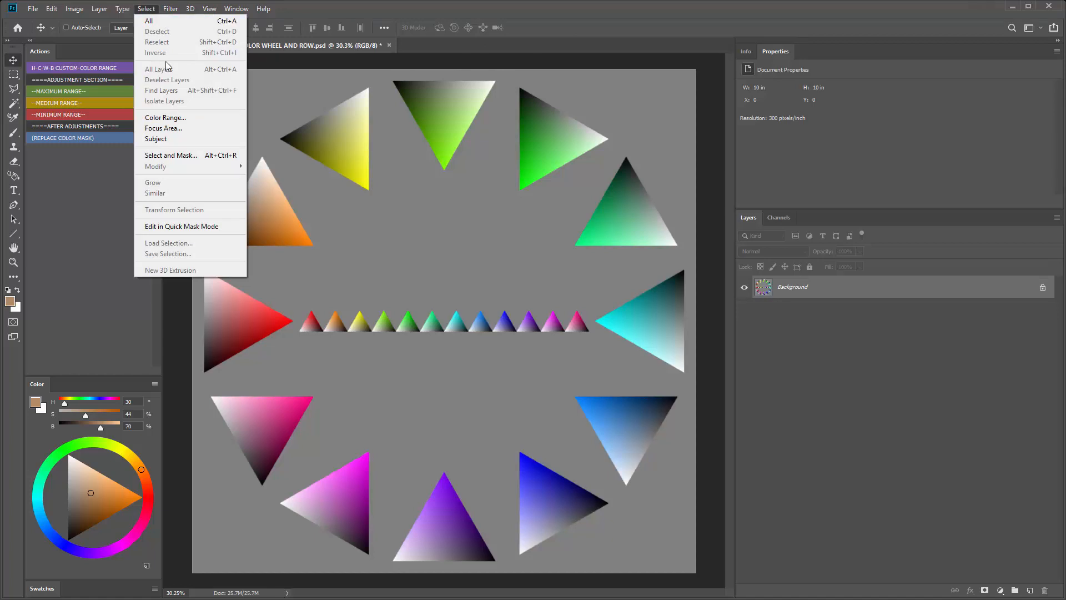
left_click(176, 116)
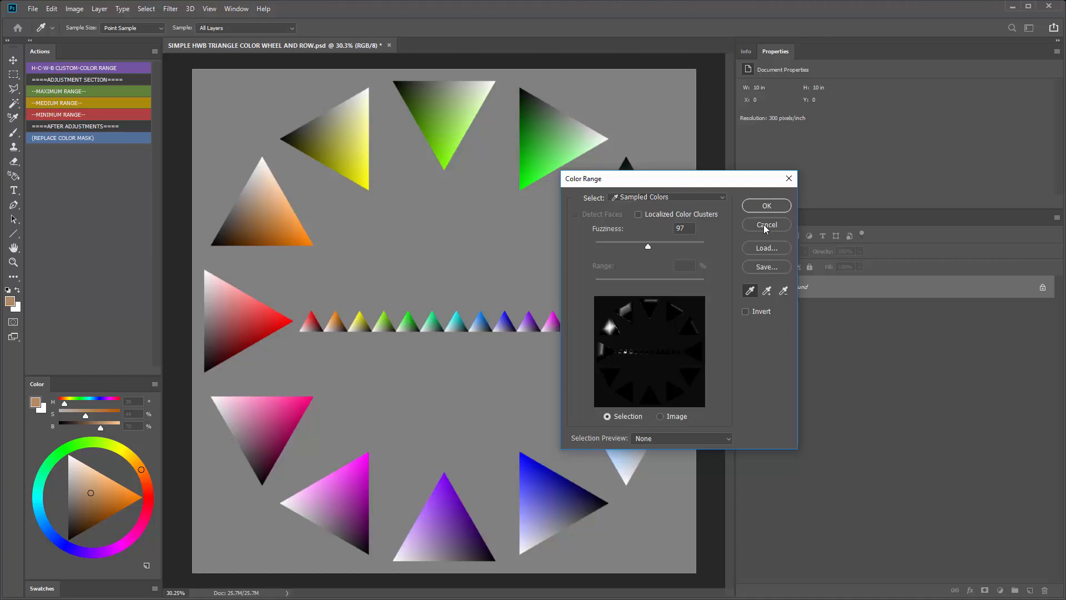
left_click(788, 178)
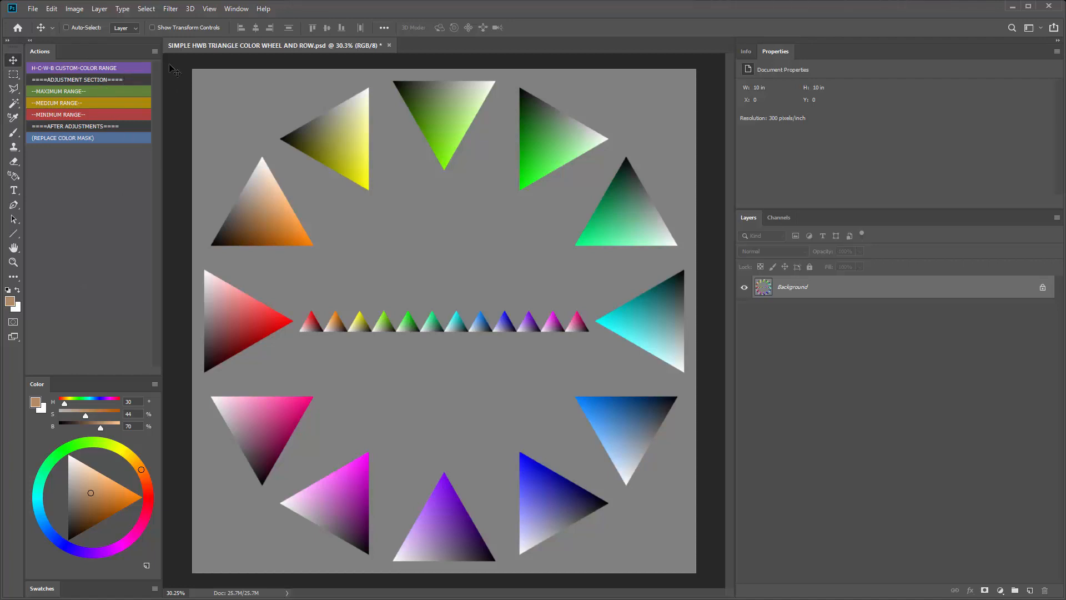
Close the color wheel document without saving and open nepal-3867123.jpg from the desktop in Photoshop.
left_click(390, 45)
left_click(529, 235)
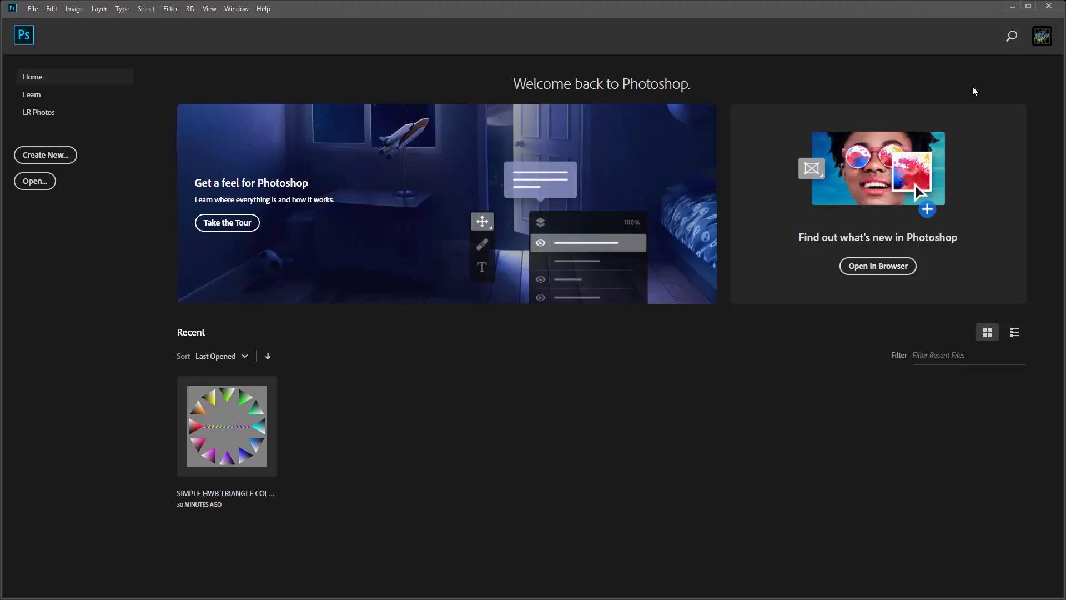
left_click(1015, 7)
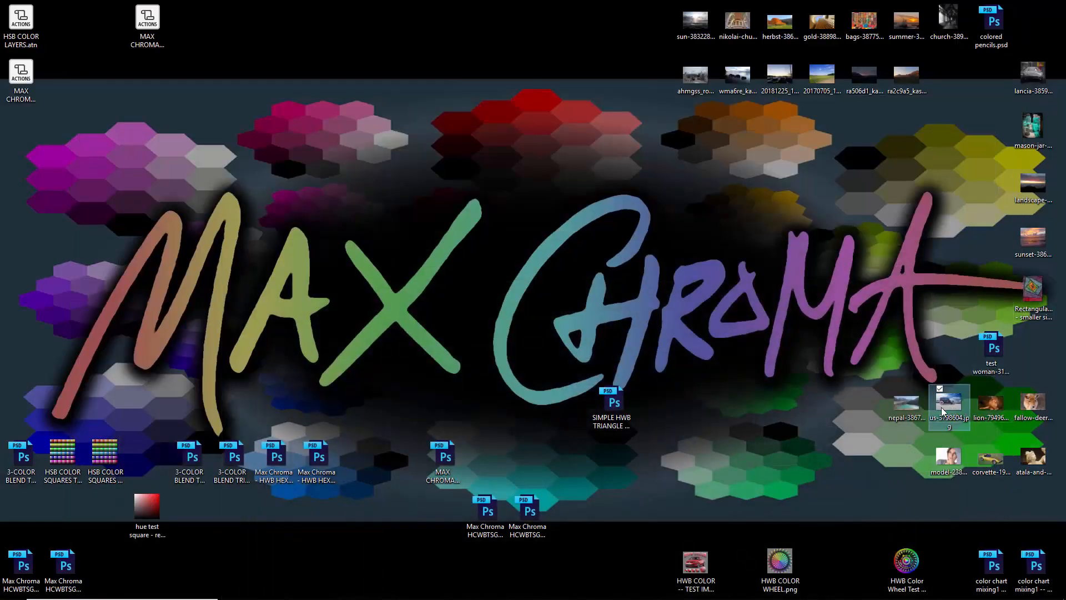
left_click_drag(907, 408, 507, 452)
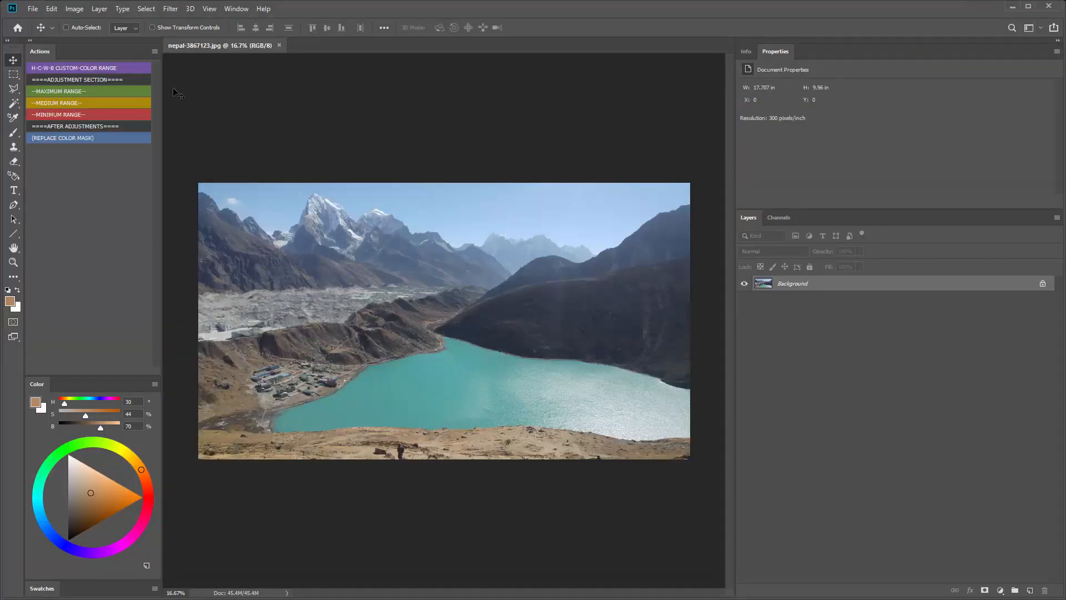
Check the landscape photo's dimensions in Image Size without changing them.
left_click(83, 9)
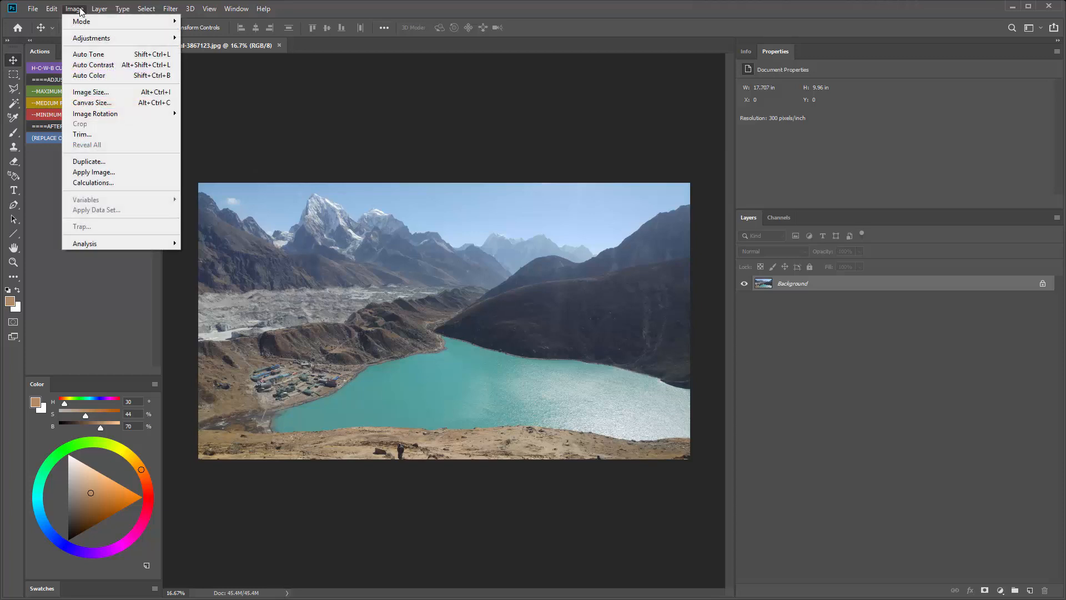
left_click(97, 92)
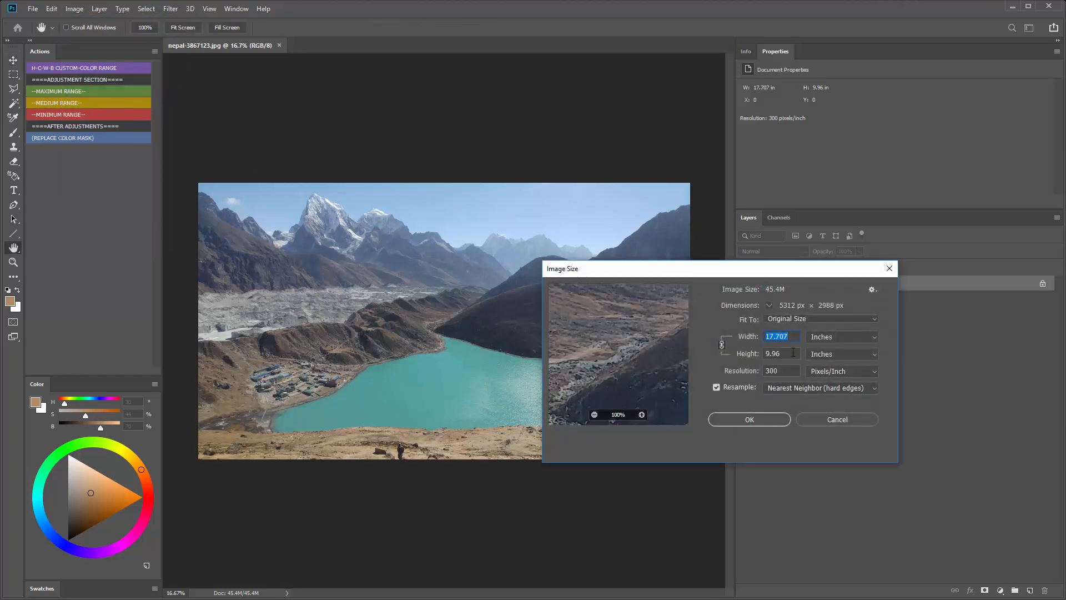
key("Tab")
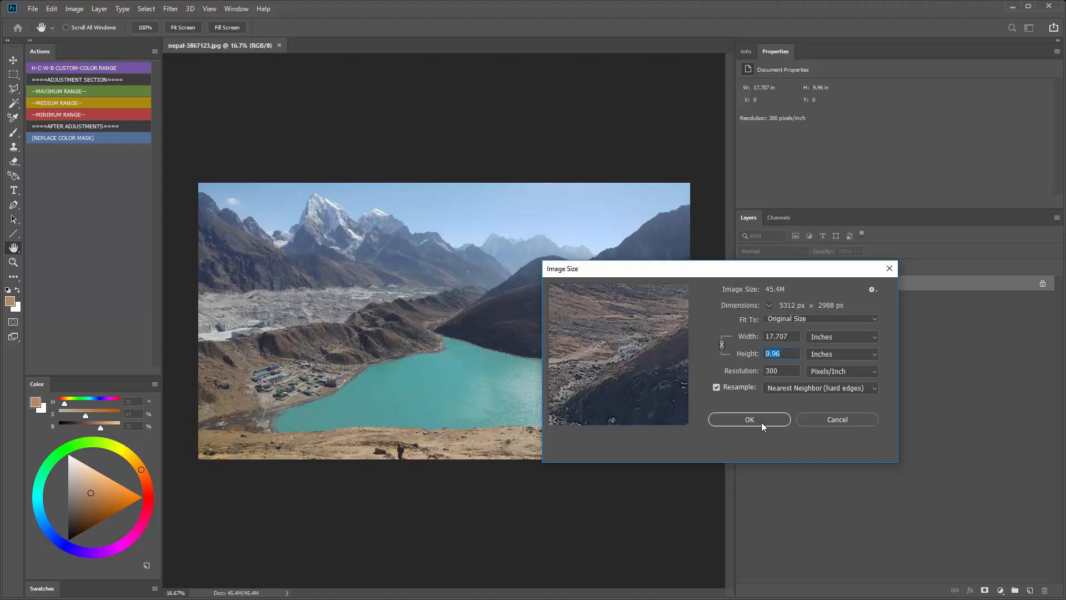
left_click(818, 419)
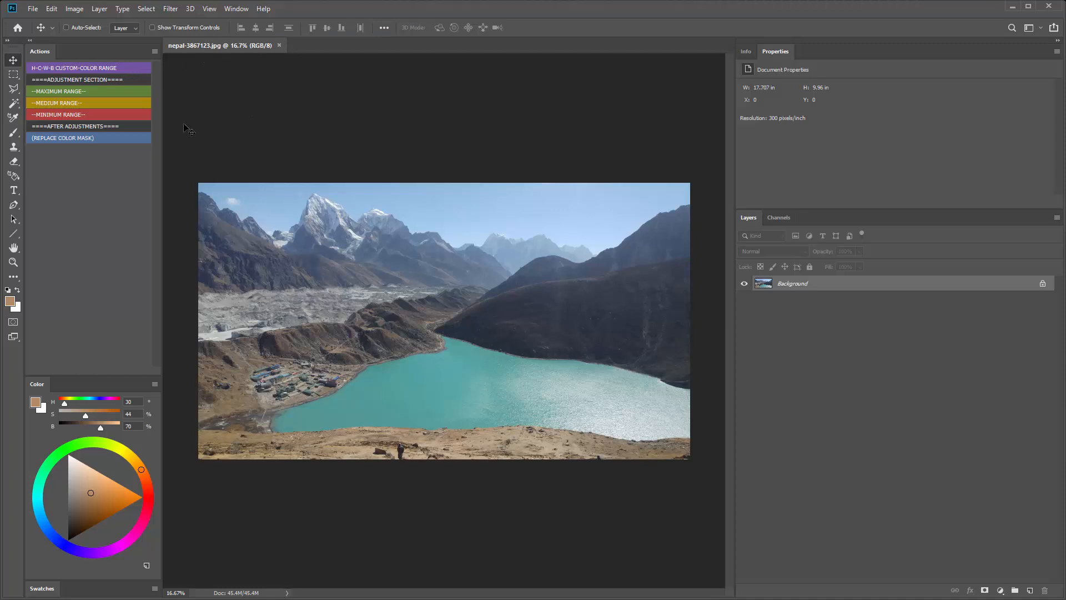
Collapse the Actions and Color panels and select the turquoise lake with Color Range at a Fuzziness of 50.
left_click(30, 40)
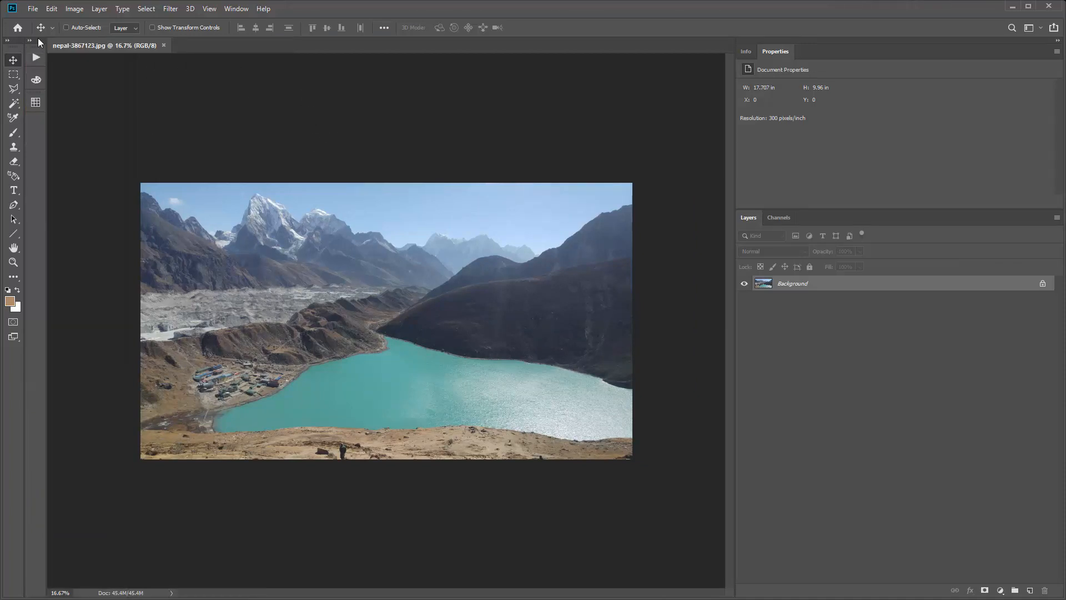
left_click(143, 10)
left_click(178, 114)
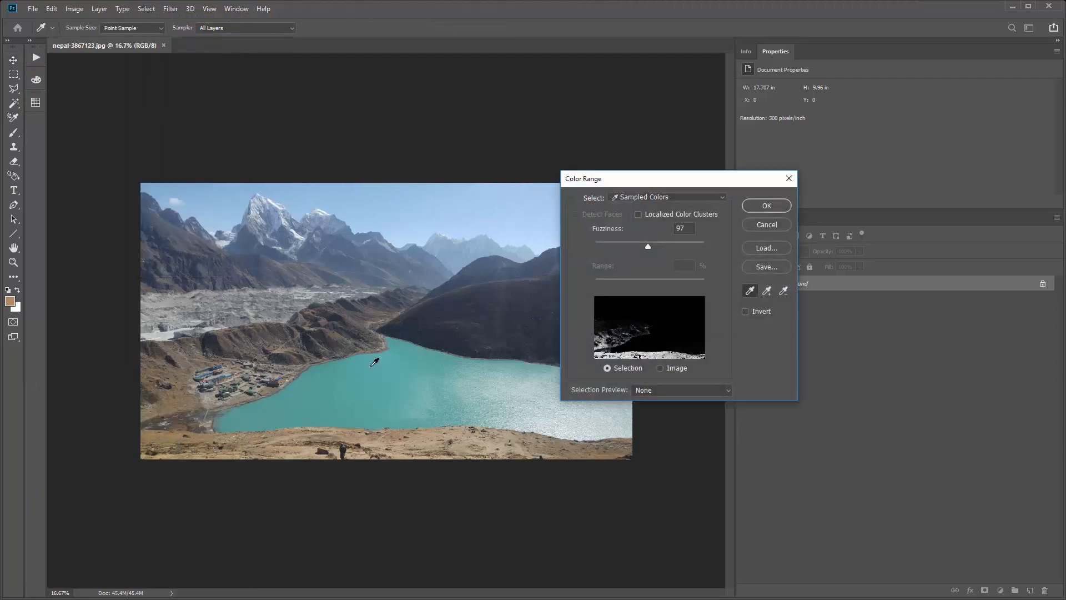
left_click(392, 371)
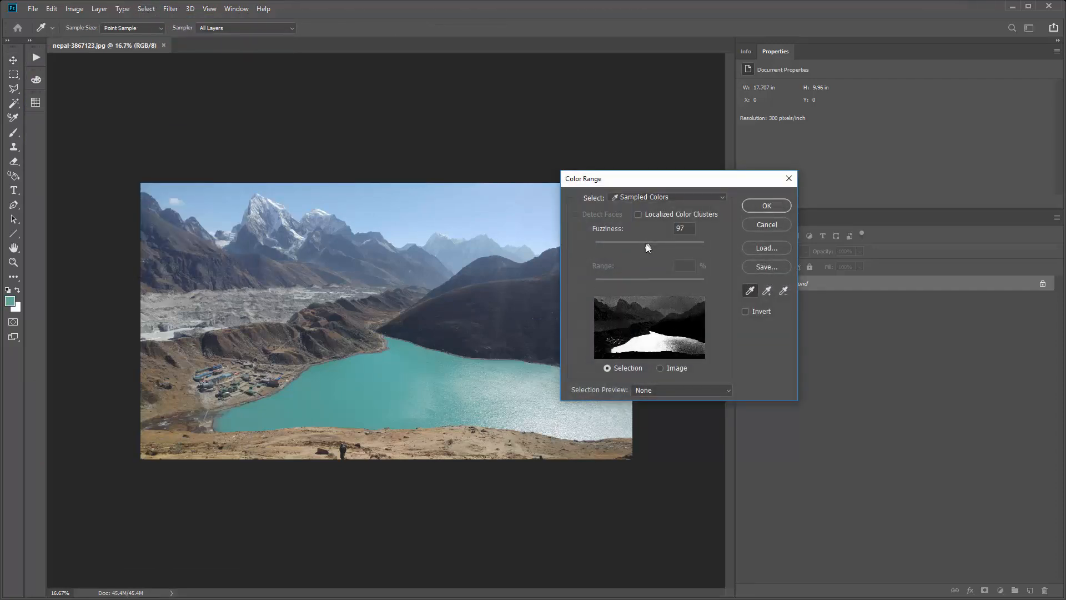
left_click_drag(647, 243, 624, 255)
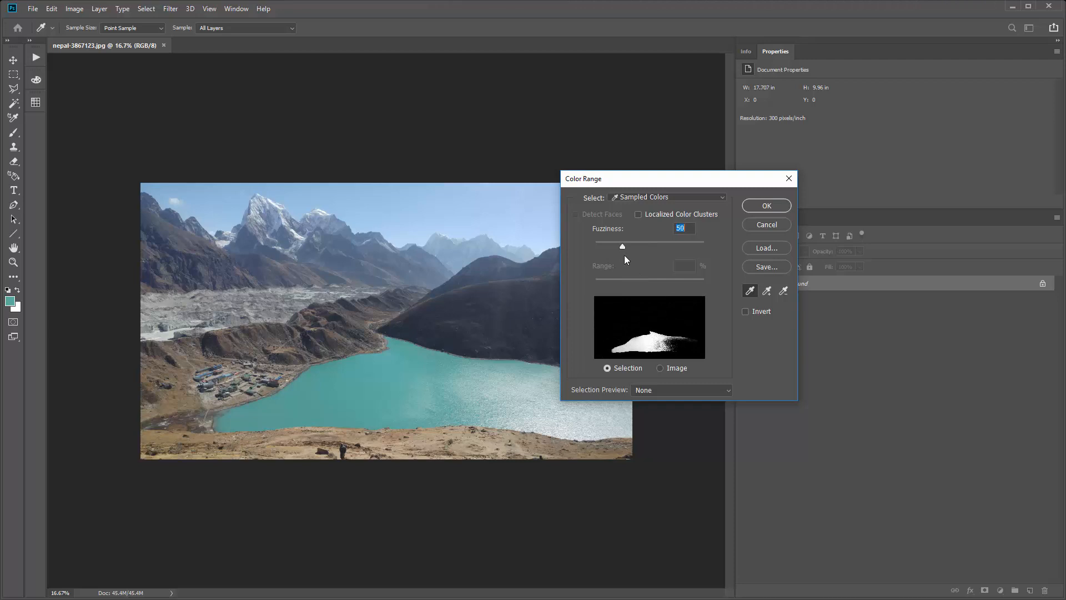
left_click(767, 206)
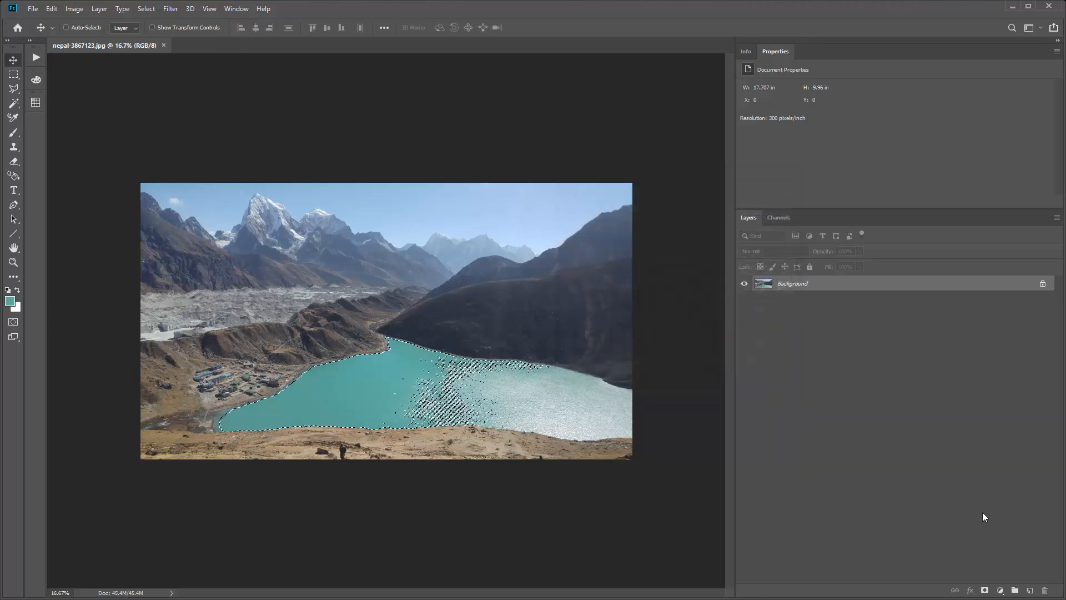
Add a Solid Color fill layer over the selected lake, trying bright blues before settling on a dark teal-blue.
left_click(999, 590)
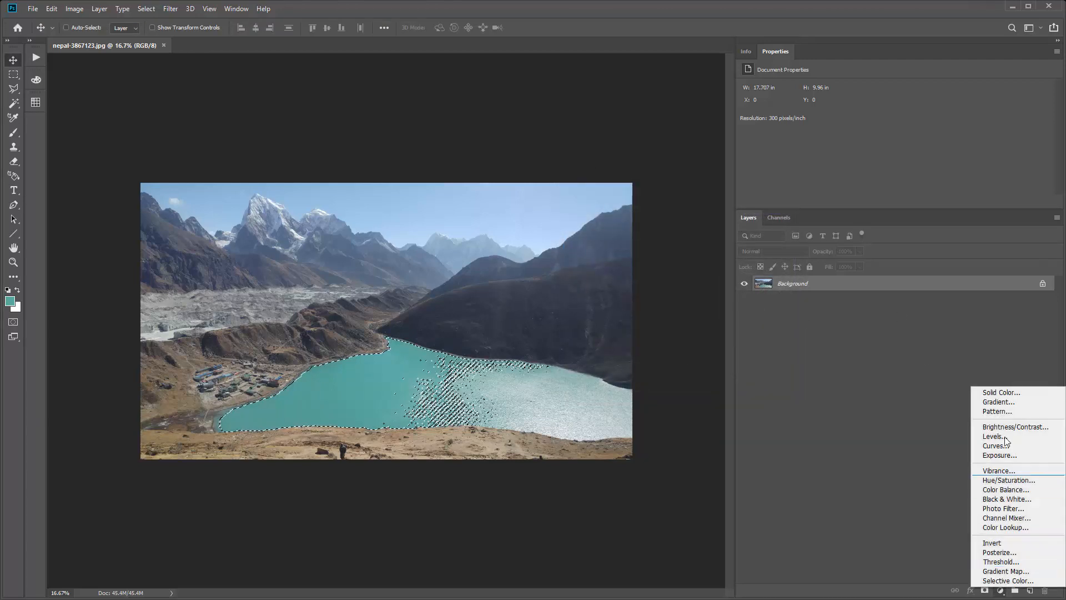
left_click(1008, 389)
left_click_drag(857, 321, 911, 255)
mouse_move(922, 304)
left_mouse_down()
mouse_move(925, 342)
mouse_move(924, 322)
left_mouse_up()
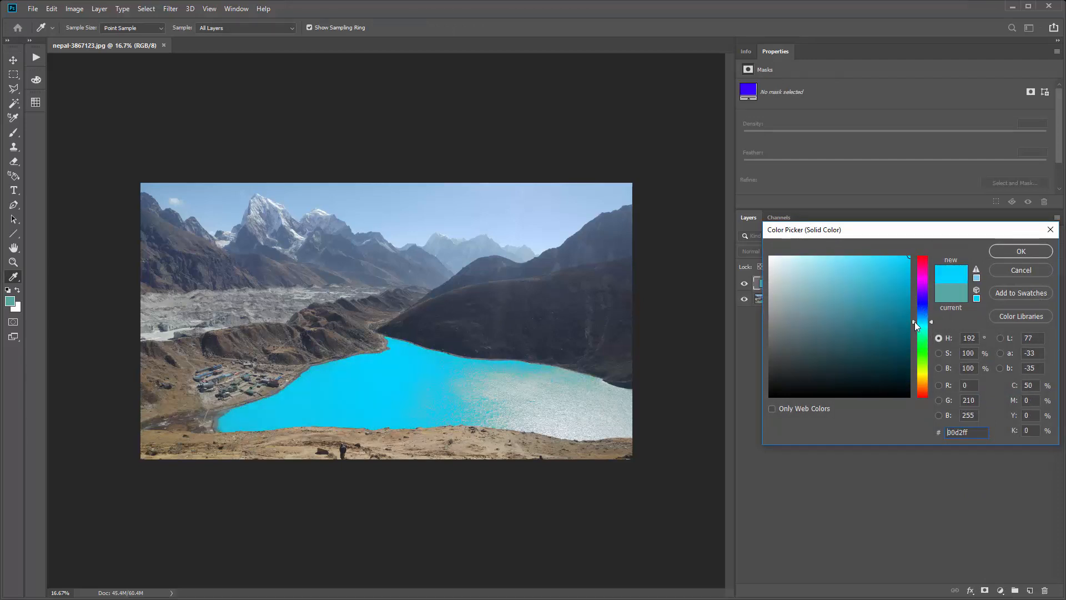
left_click(893, 354)
left_click_drag(892, 354, 910, 257)
left_click(922, 312)
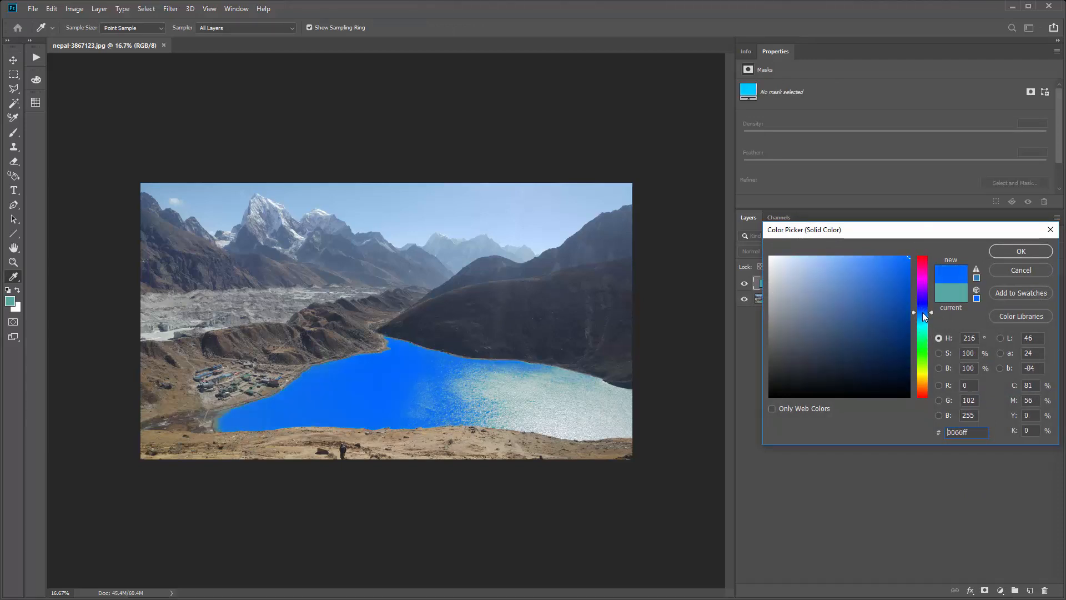
left_click_drag(922, 312, 885, 338)
left_click(1006, 251)
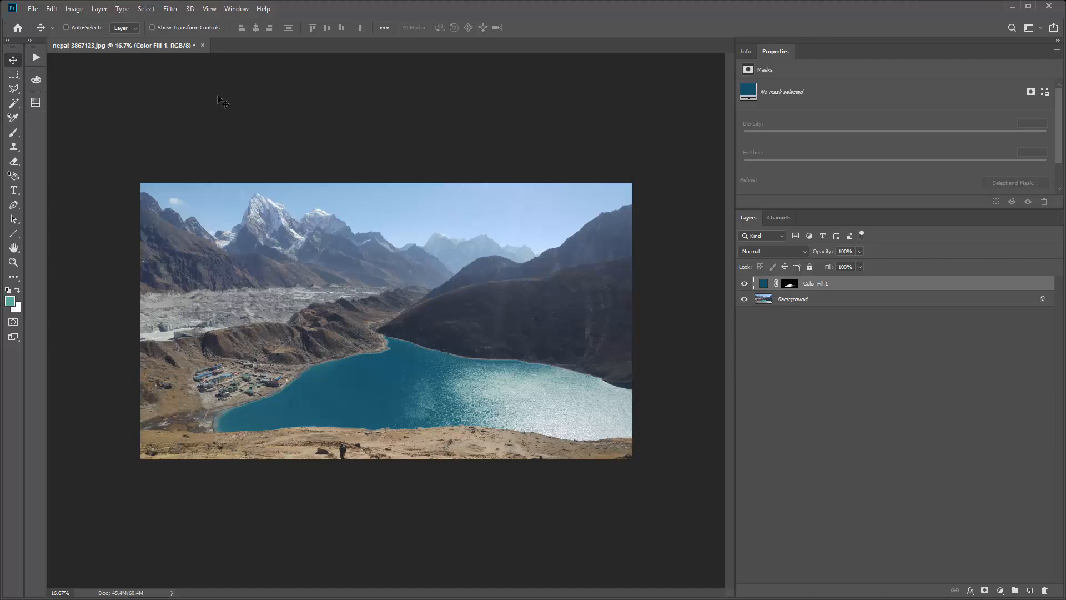
Expand the Actions panel, delete the solid color fill layer, and run the H-C-W-B CUSTOM-COLOR RANGE action on the photo's lake color.
left_click(30, 41)
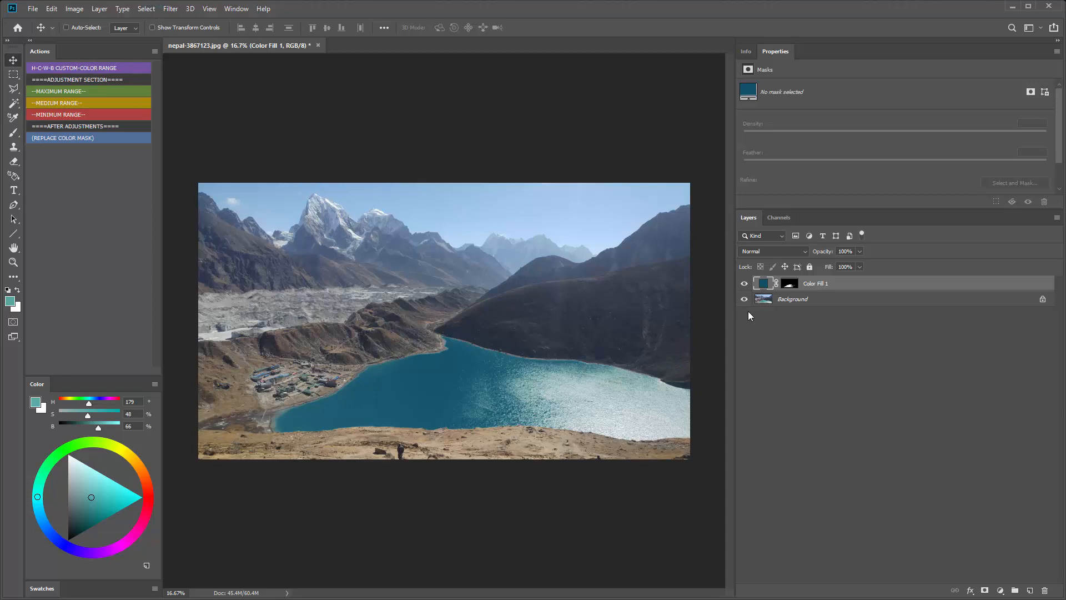
key("Delete")
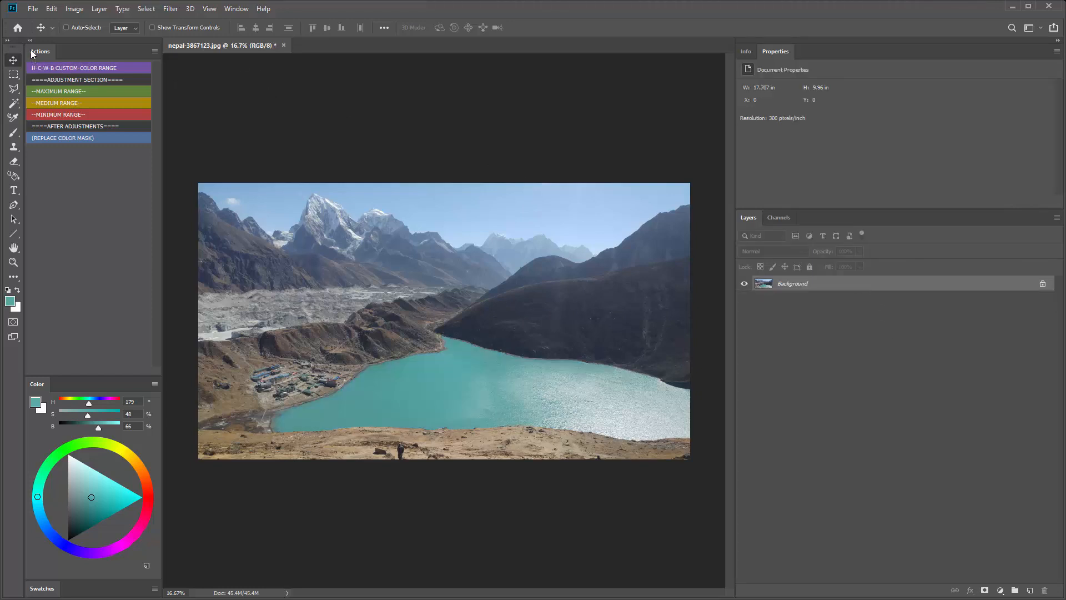
left_click(65, 68)
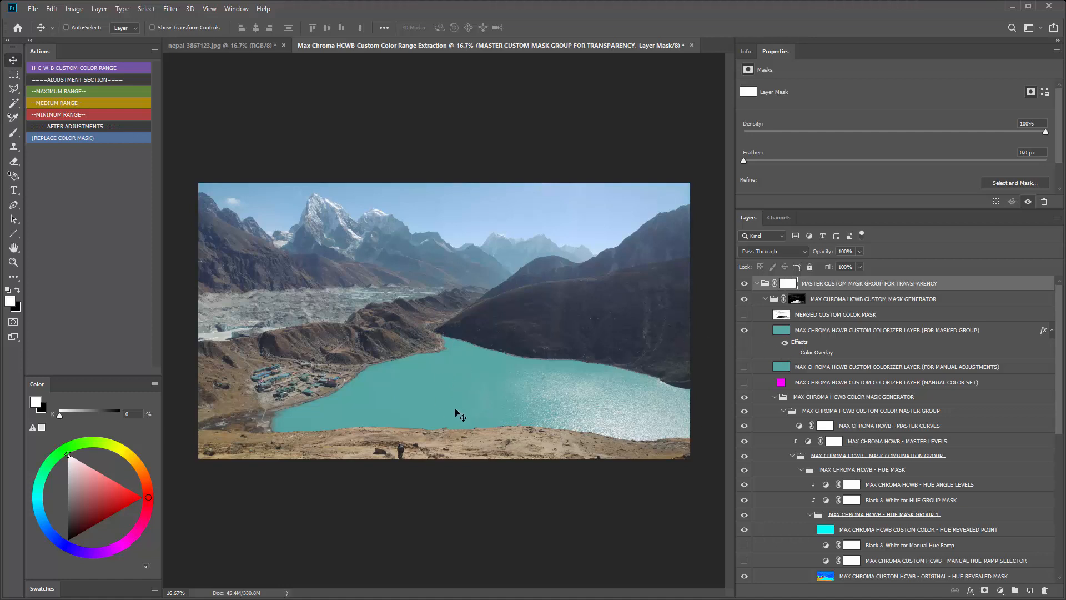
Show the masked-group colorizer layer's Color Overlay effect and set its overlay color to the teal foreground color, 58a8a7.
left_click(794, 353)
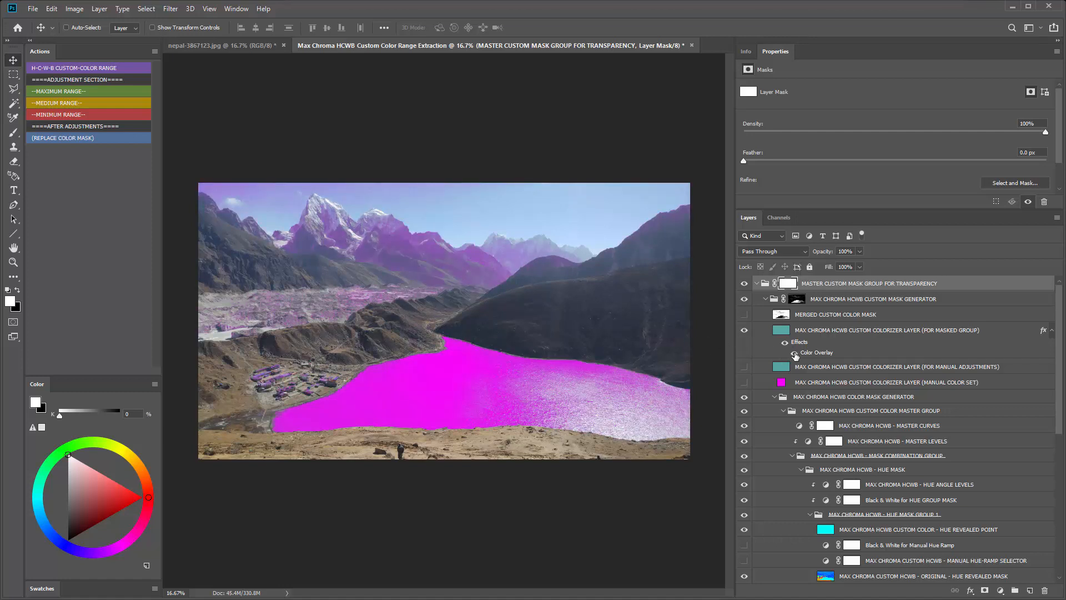
double_click(807, 353)
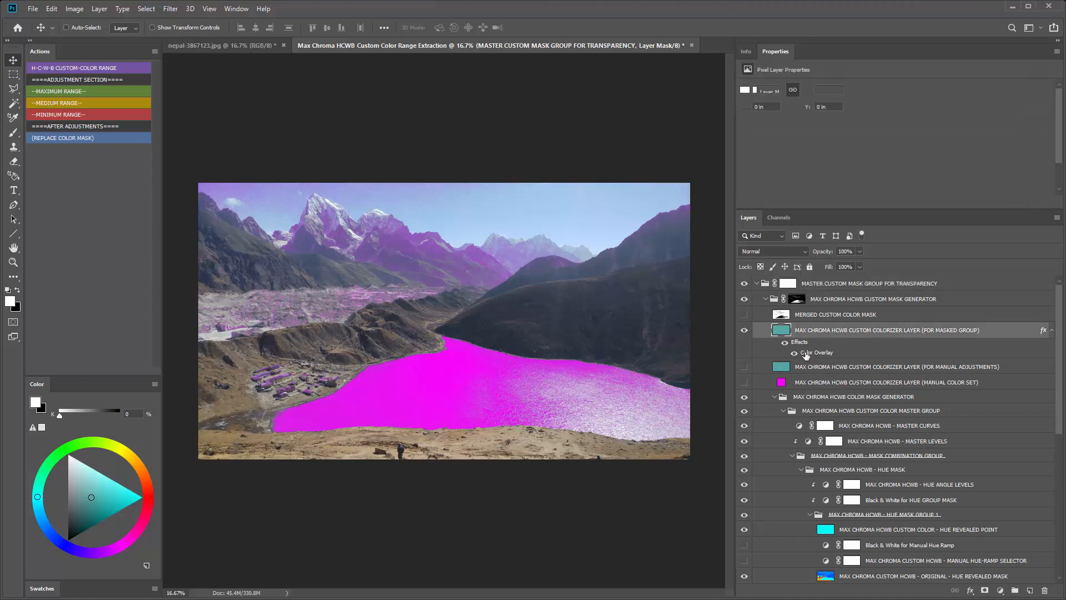
left_click_drag(790, 318, 937, 325)
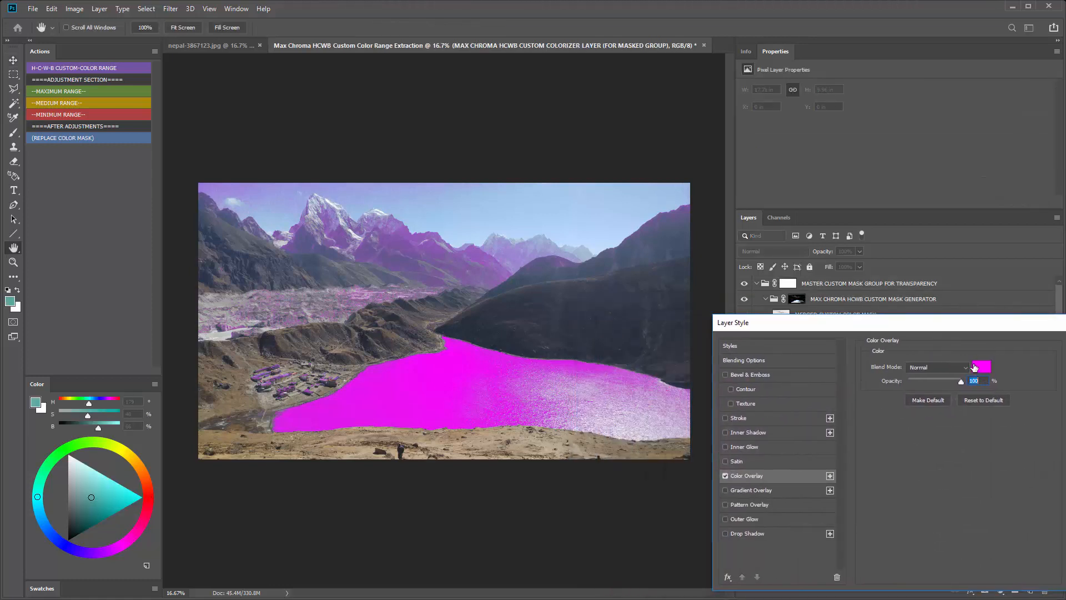
left_click(982, 368)
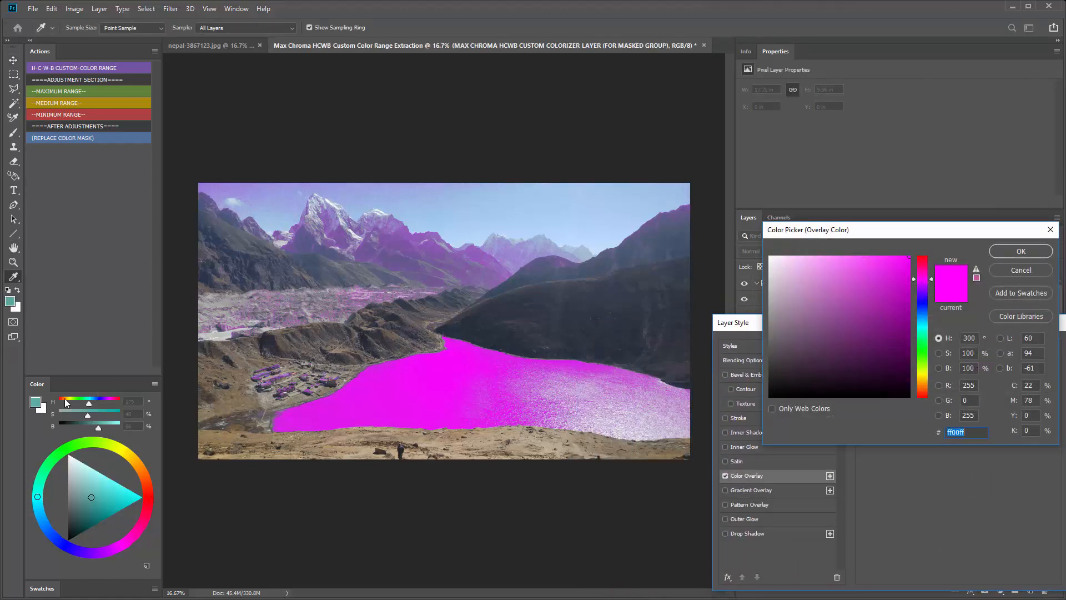
left_click(37, 402)
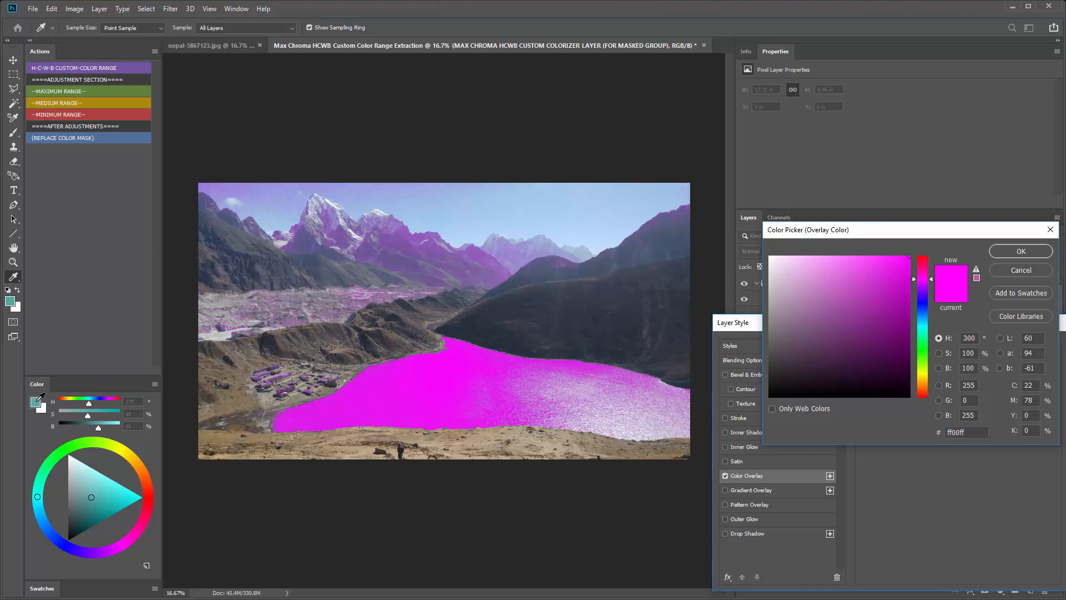
left_click(10, 301)
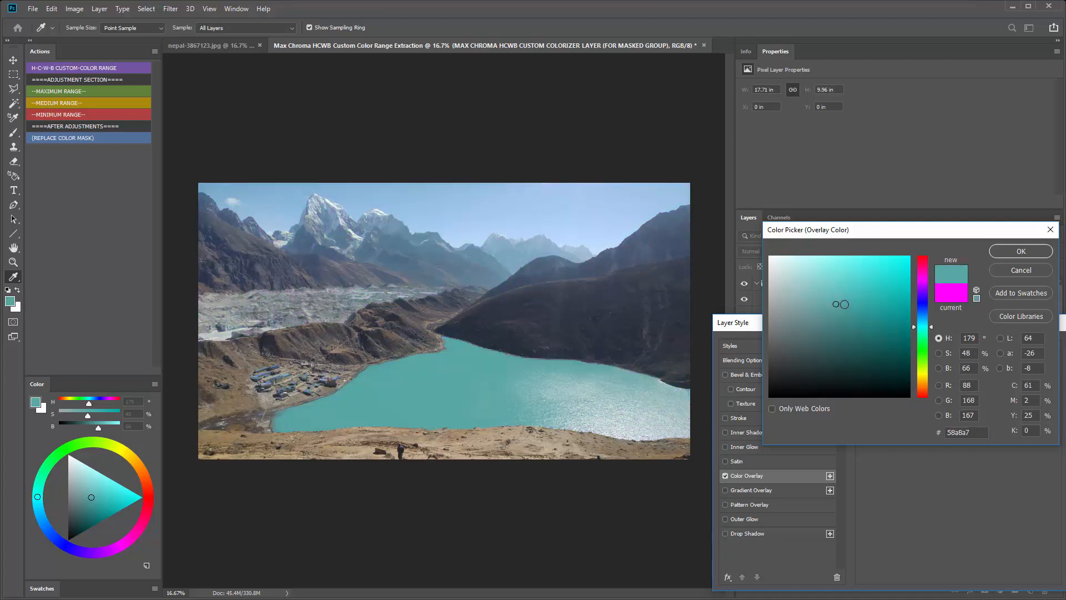
Try brighter and darker teal, blue and purple overlay colors on the lake, and discard the color and Layer Style changes.
left_click_drag(845, 305, 878, 287)
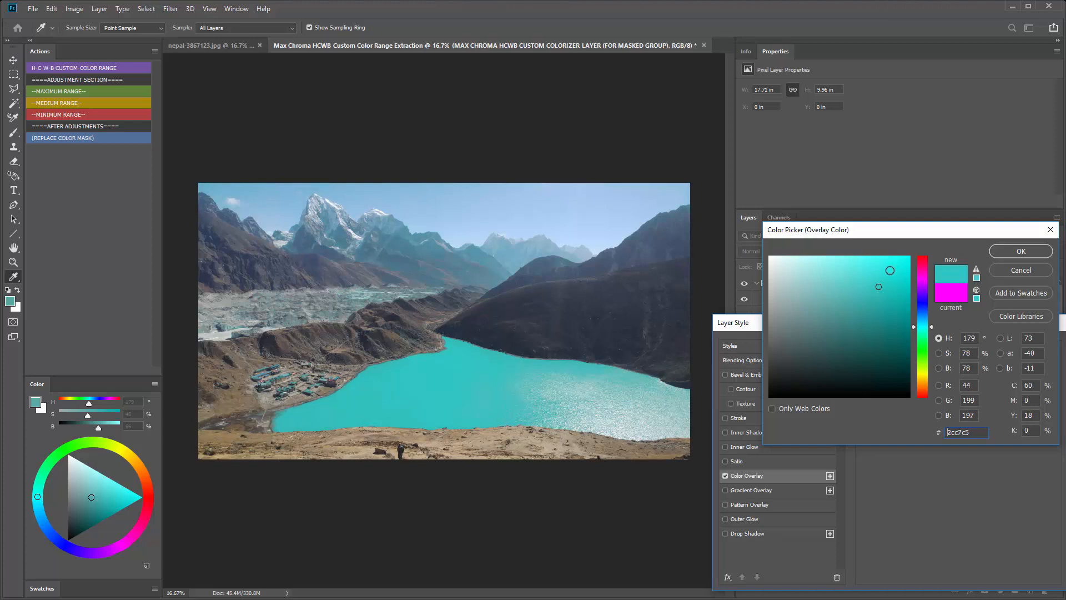
left_click(890, 271)
left_click(878, 328)
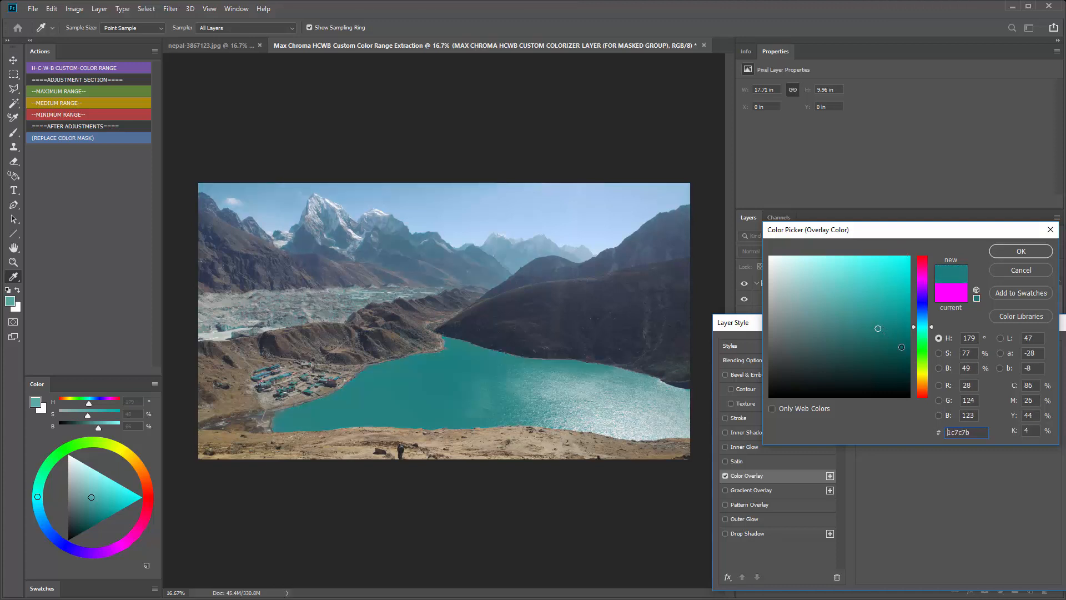
left_click(870, 308)
left_click(925, 320)
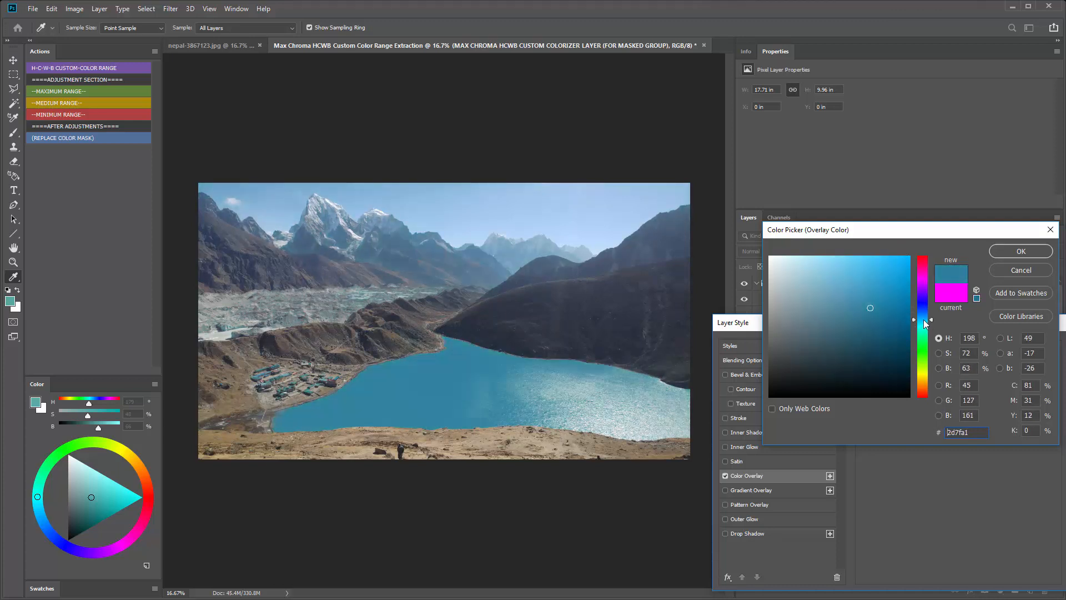
left_click_drag(925, 325, 925, 278)
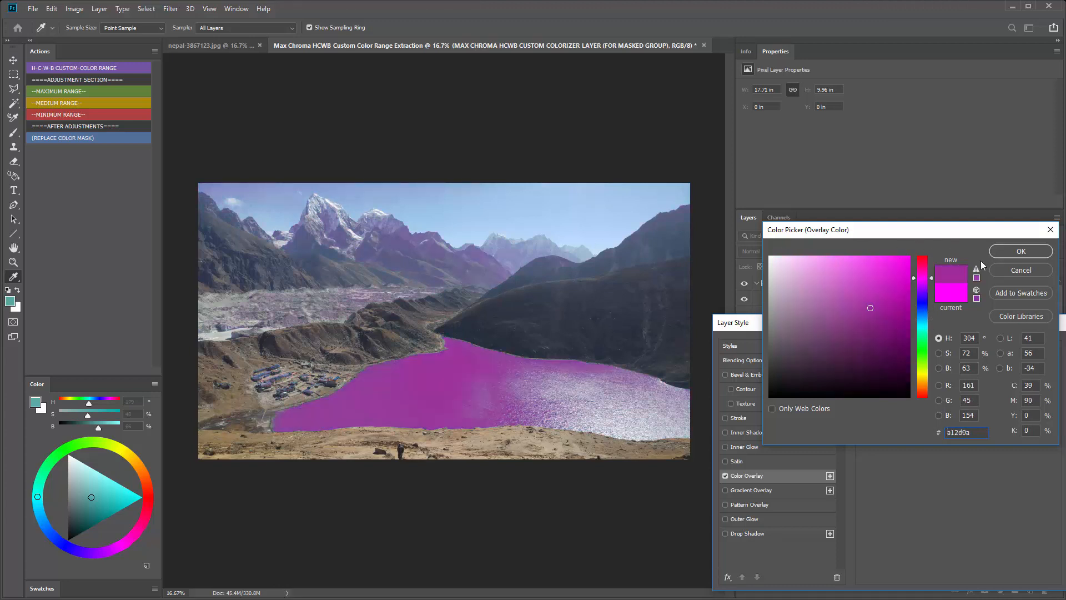
left_click(1012, 272)
left_click_drag(994, 326, 749, 260)
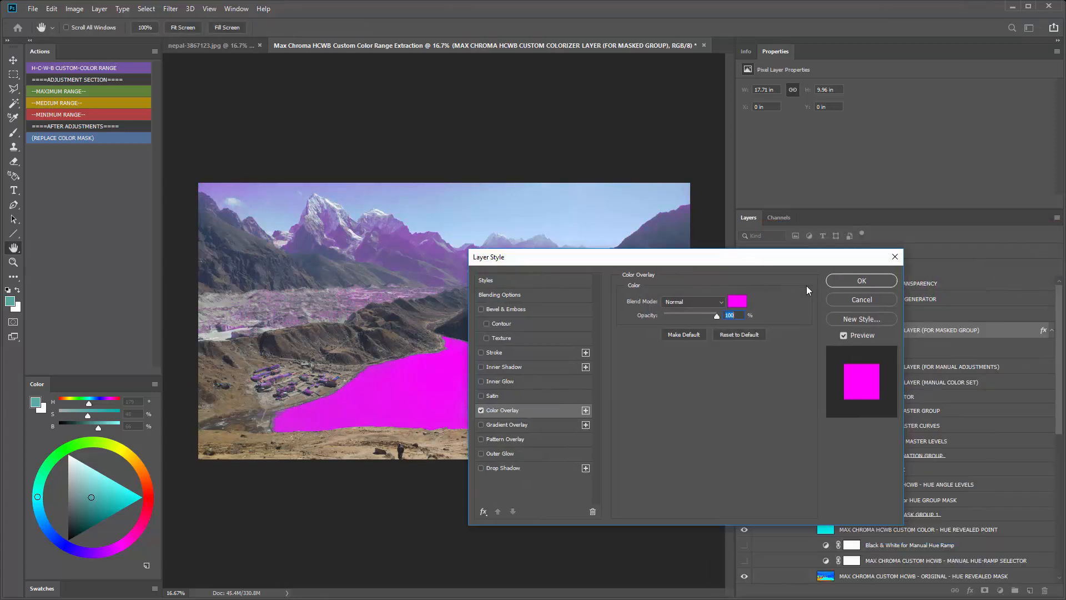
left_click(876, 300)
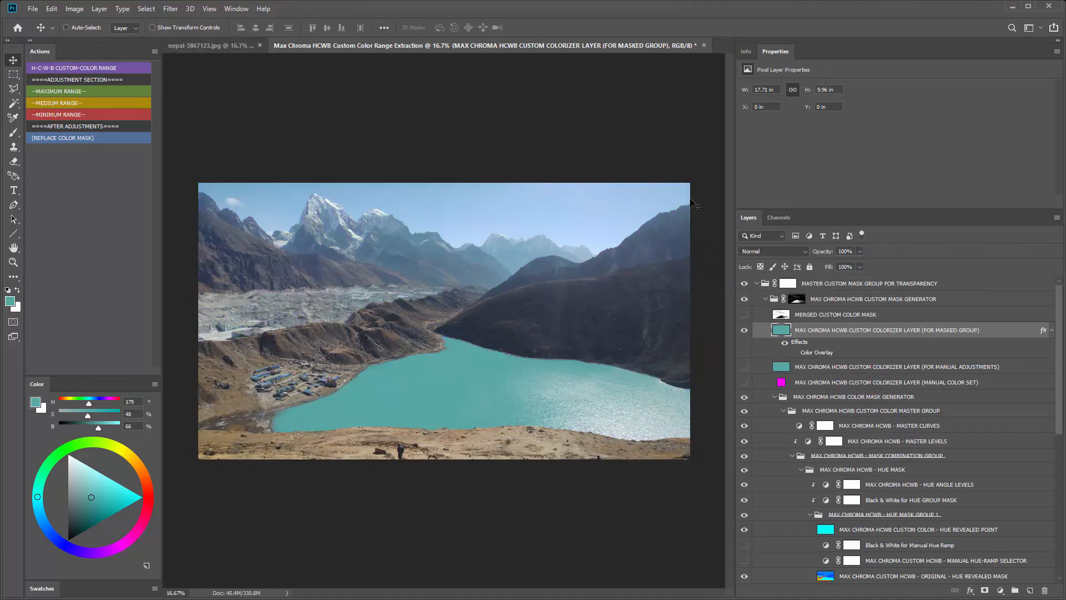
Run the MAXIMUM, MEDIUM and MINIMUM RANGE actions in turn and examine the resulting mask's detail on the lake surface.
left_click(70, 93)
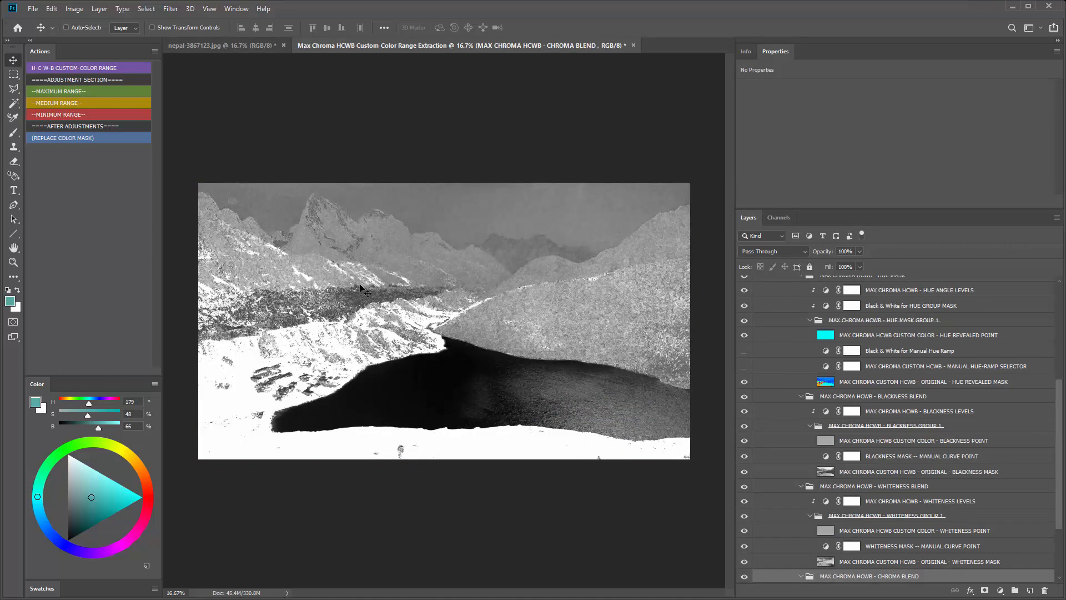
left_click(73, 105)
left_click(73, 115)
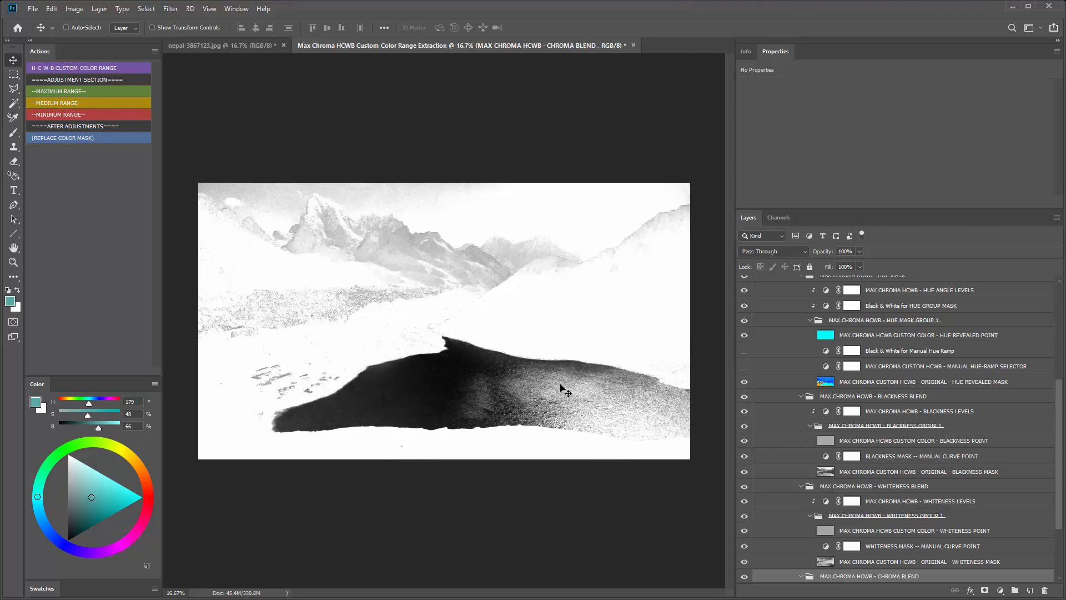
scroll(517, 383, "up", 5)
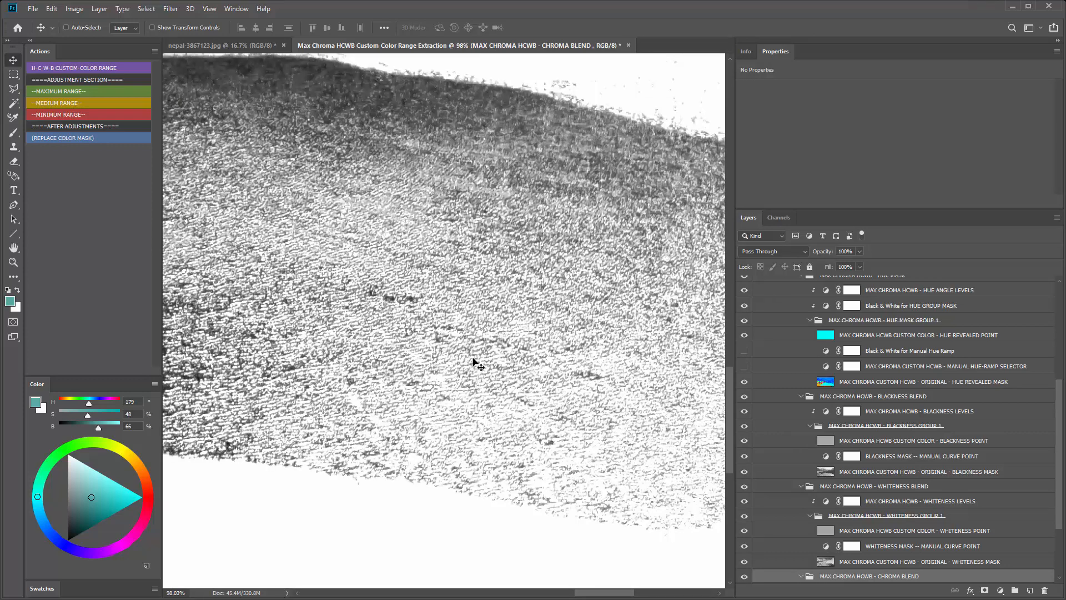
scroll(475, 361, "down", 5)
scroll(475, 349, "down", 3)
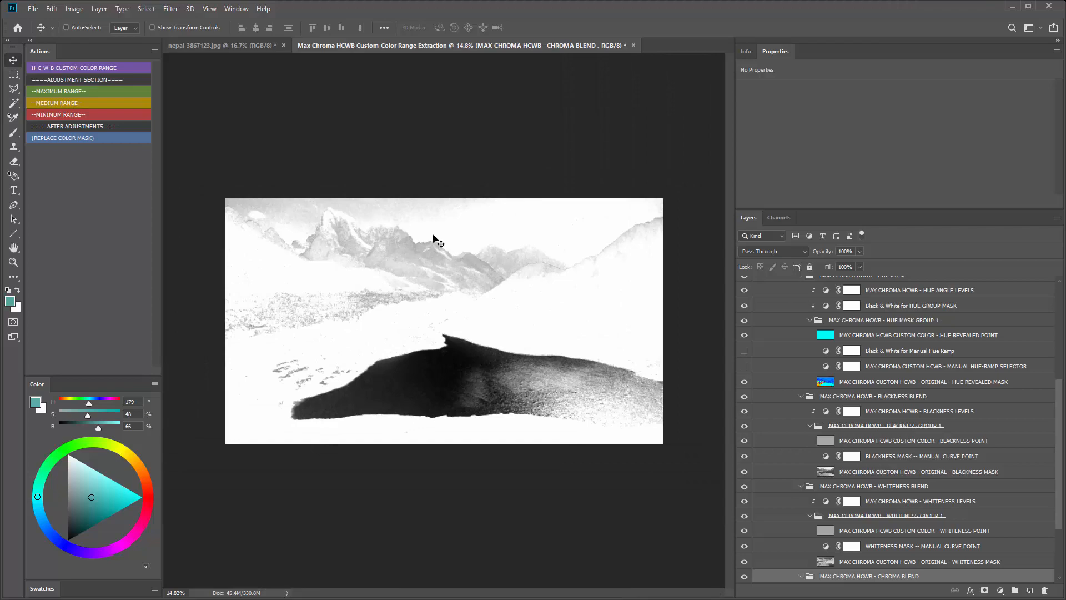
Run the MEDIUM RANGE action and inspect the mask's detail along the lake's lower shore.
left_click(63, 104)
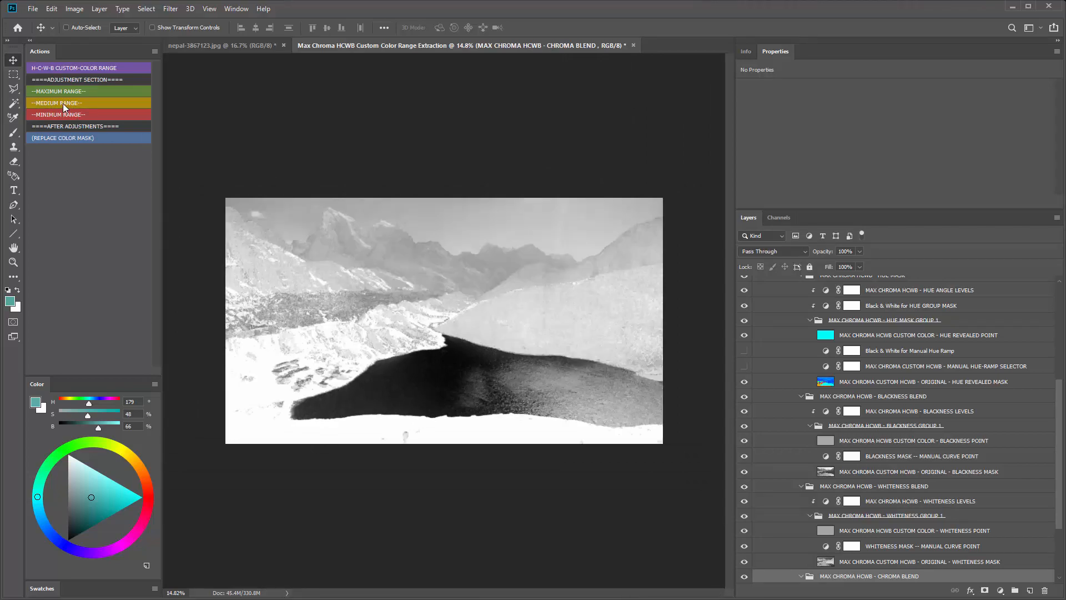
scroll(631, 428, "up", 8)
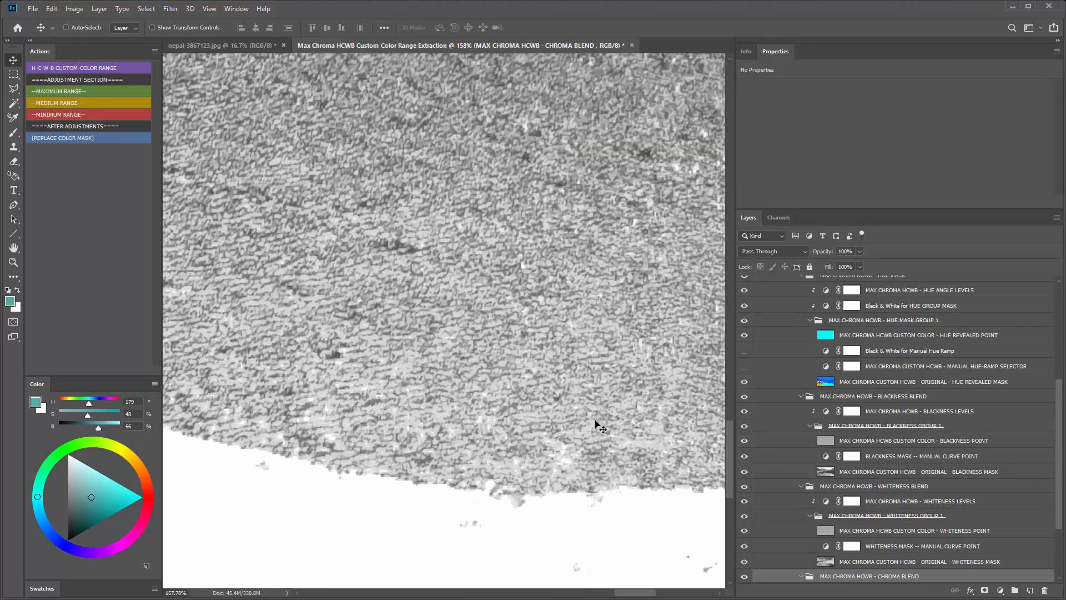
scroll(511, 338, "up", 2)
scroll(451, 275, "down", 10)
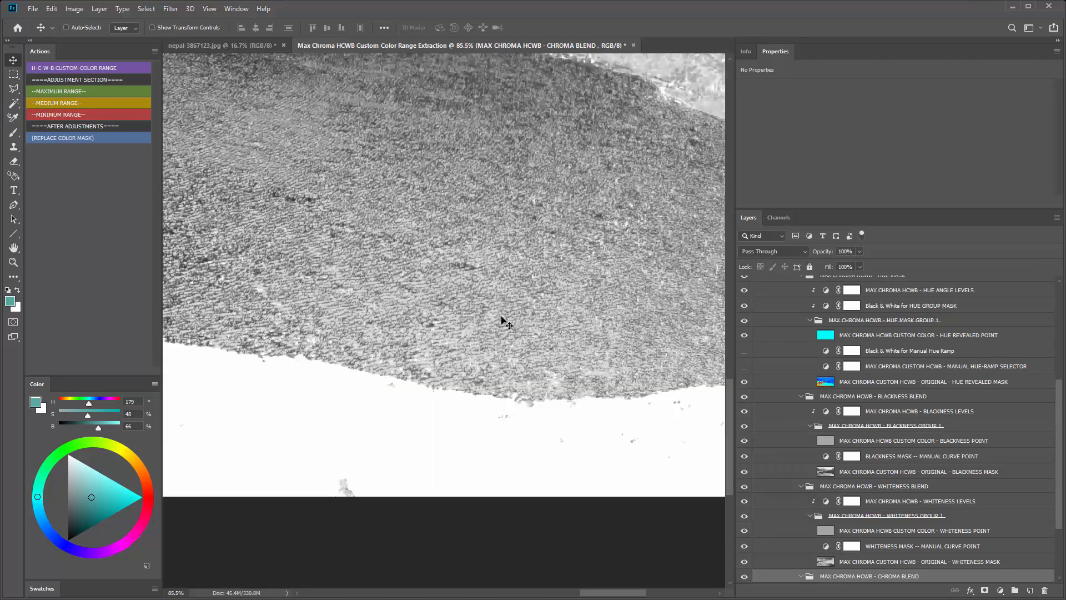
Filter the layer list by the name LEVELS to isolate the Max Chroma HCWB levels adjustments.
scroll(452, 275, "down", 5)
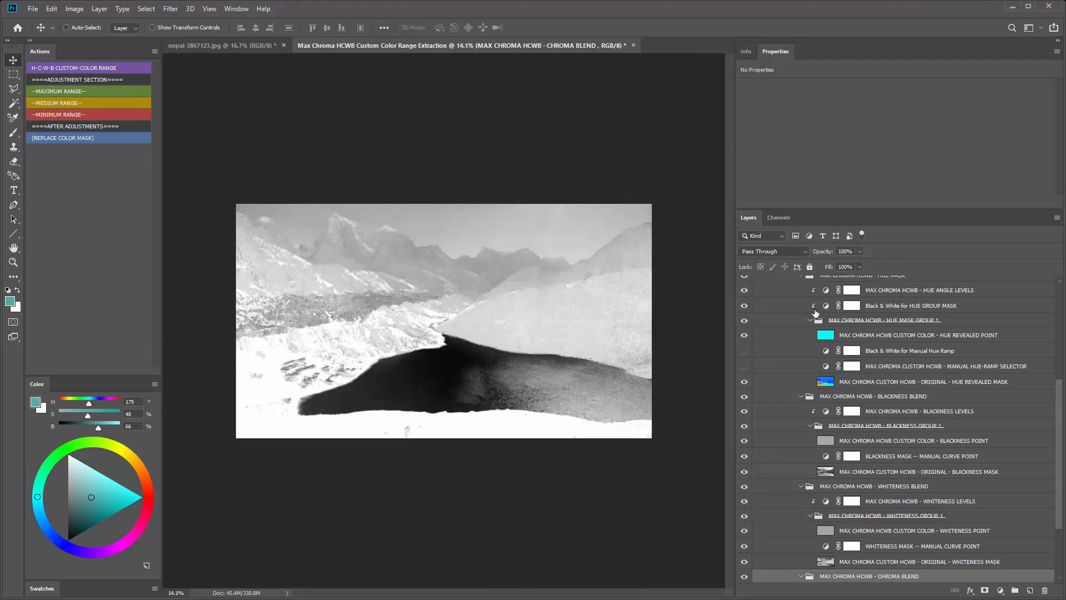
left_click(767, 237)
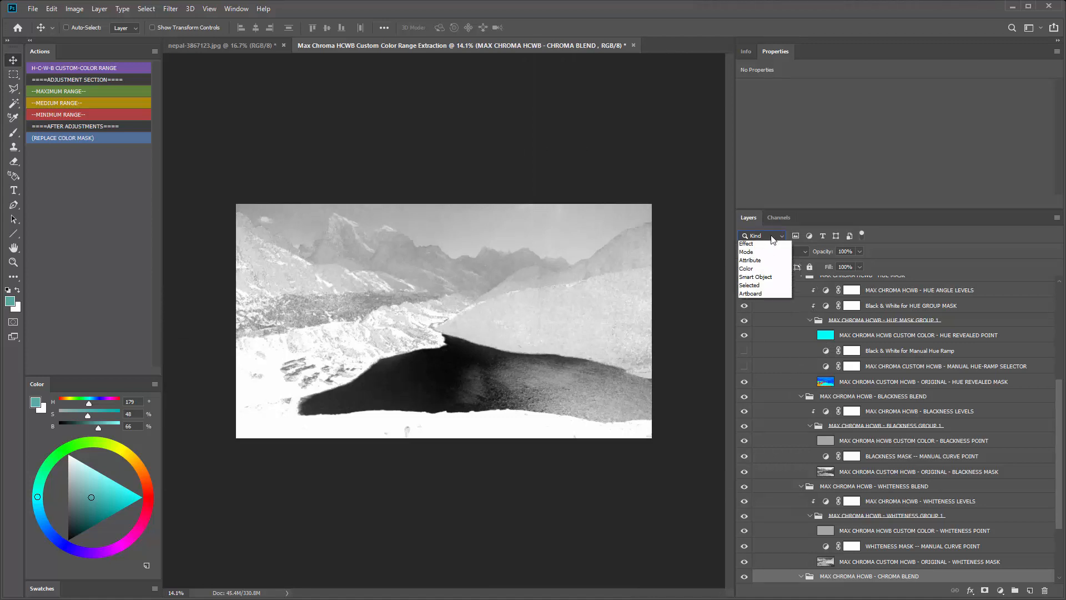
left_click(753, 252)
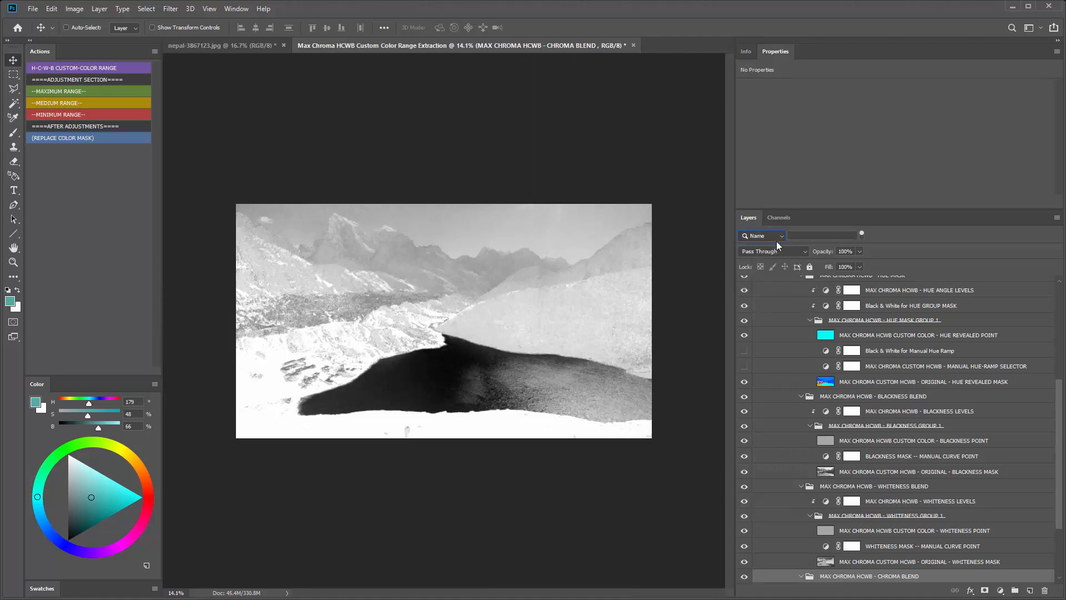
type("LEVELS")
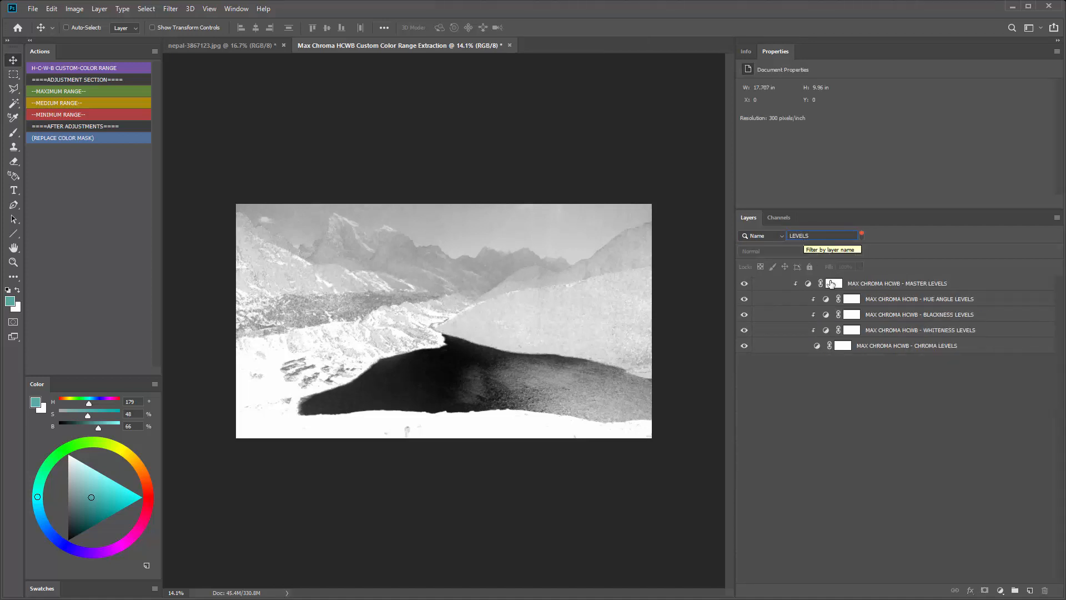
Try a white input level of 147 on the Master Levels adjustment and set it back to 255.
left_click(806, 285)
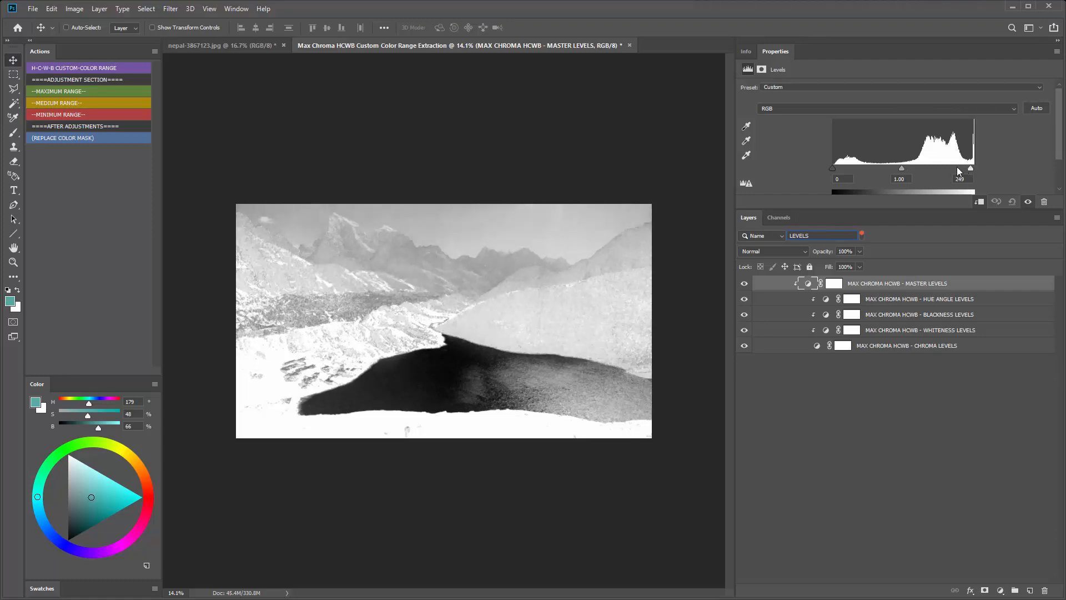
left_click_drag(958, 167, 918, 167)
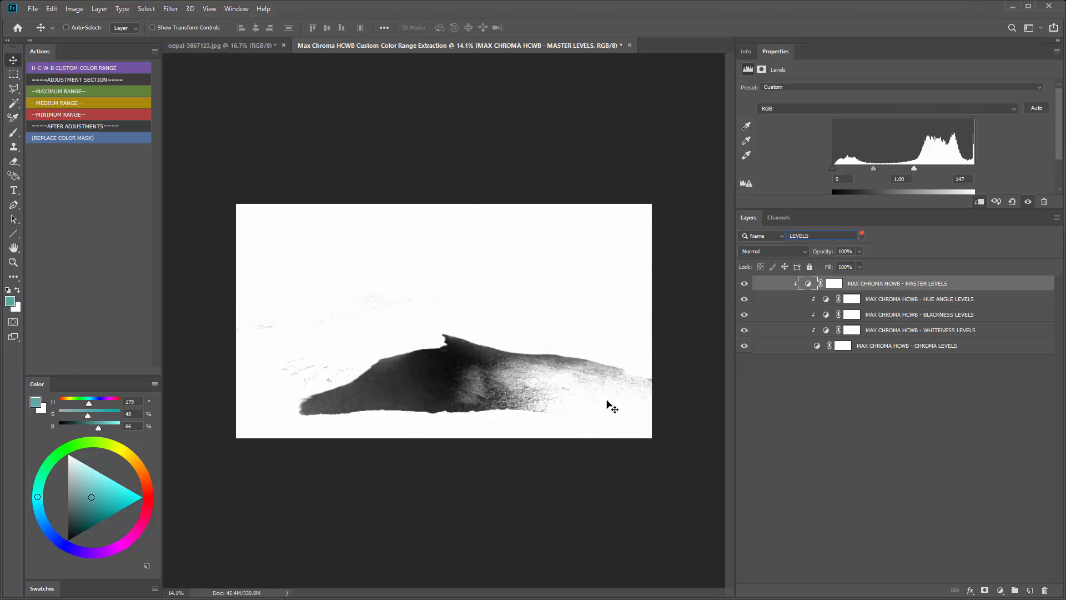
left_click_drag(914, 168, 978, 162)
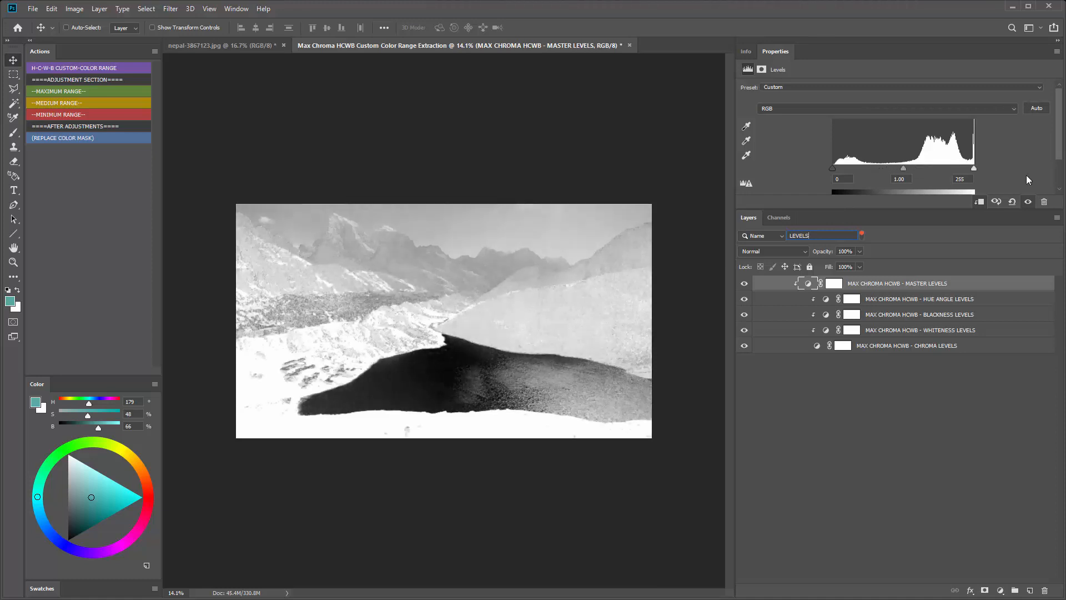
Set the Hue Angle Levels adjustment's white input level to 105 and inspect the mask on the lake surface.
left_click(827, 300)
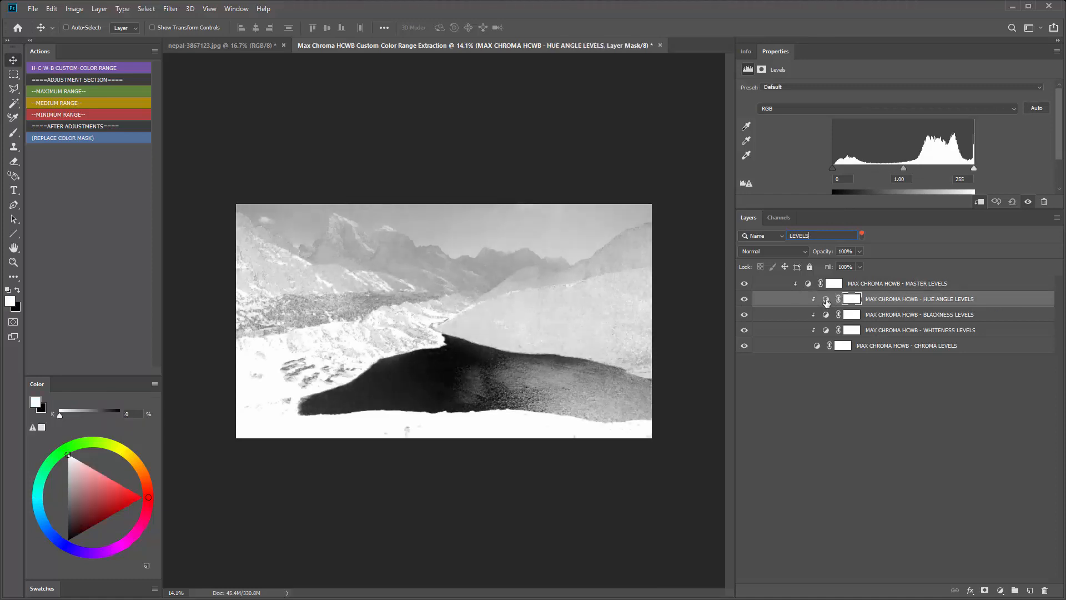
left_click_drag(974, 169, 892, 172)
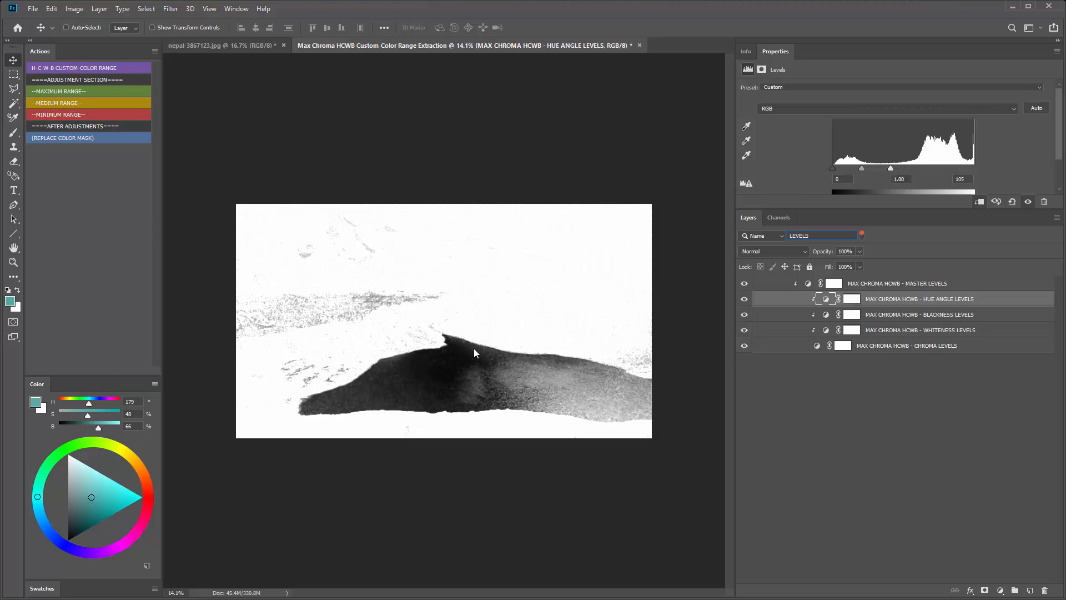
scroll(608, 431, "up", 5)
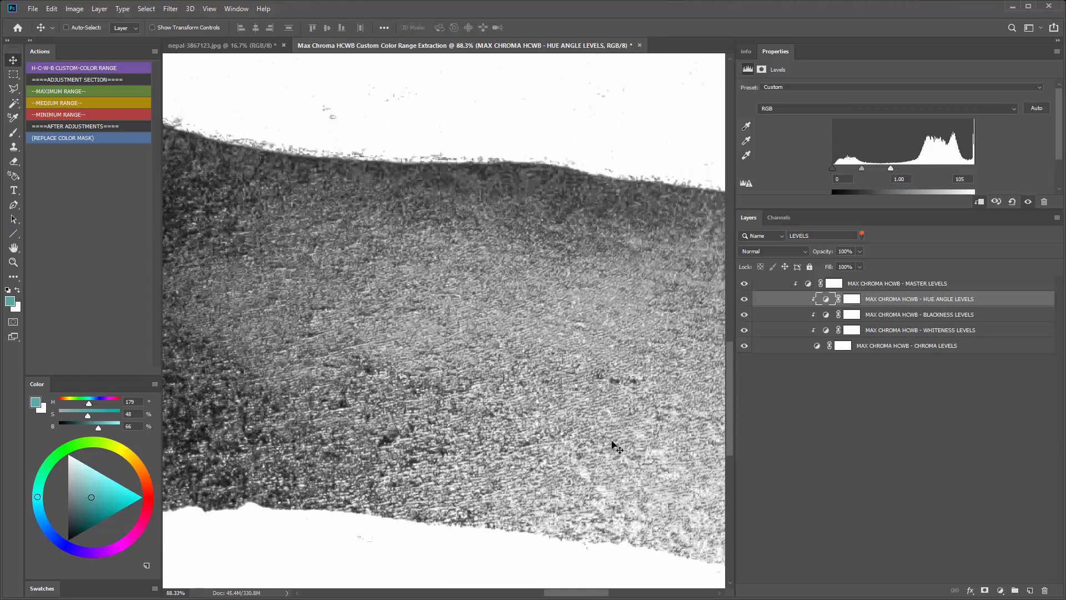
scroll(578, 395, "down", 4)
scroll(557, 388, "down", 3)
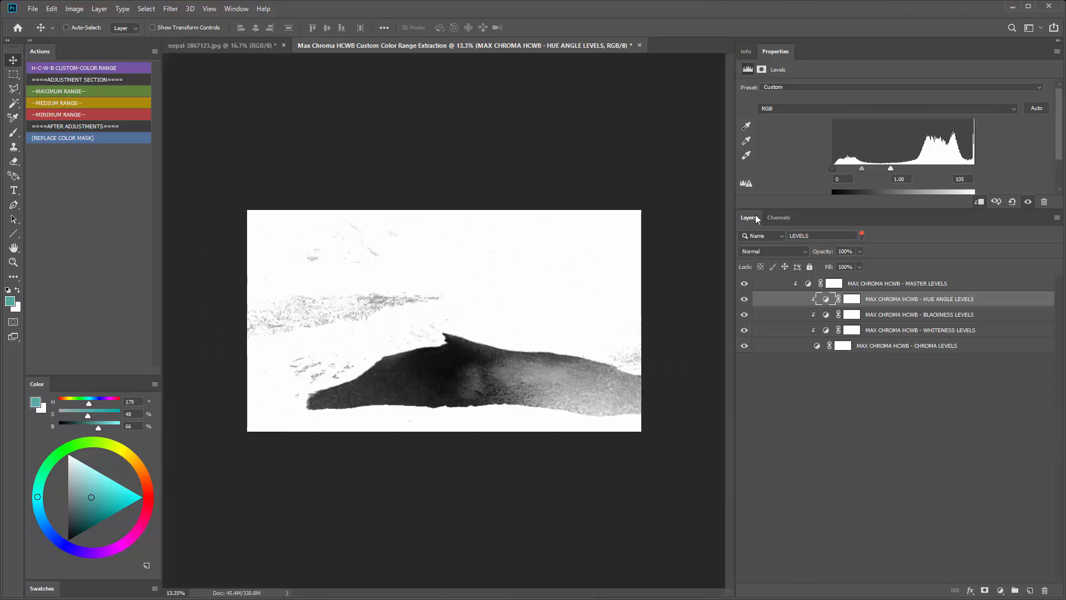
Set the Hue Angle Levels adjustment's black input level to 28 and inspect the mask around the mountains and shoreline.
mouse_move(833, 168)
left_mouse_down()
mouse_move(871, 162)
mouse_move(848, 167)
left_mouse_up()
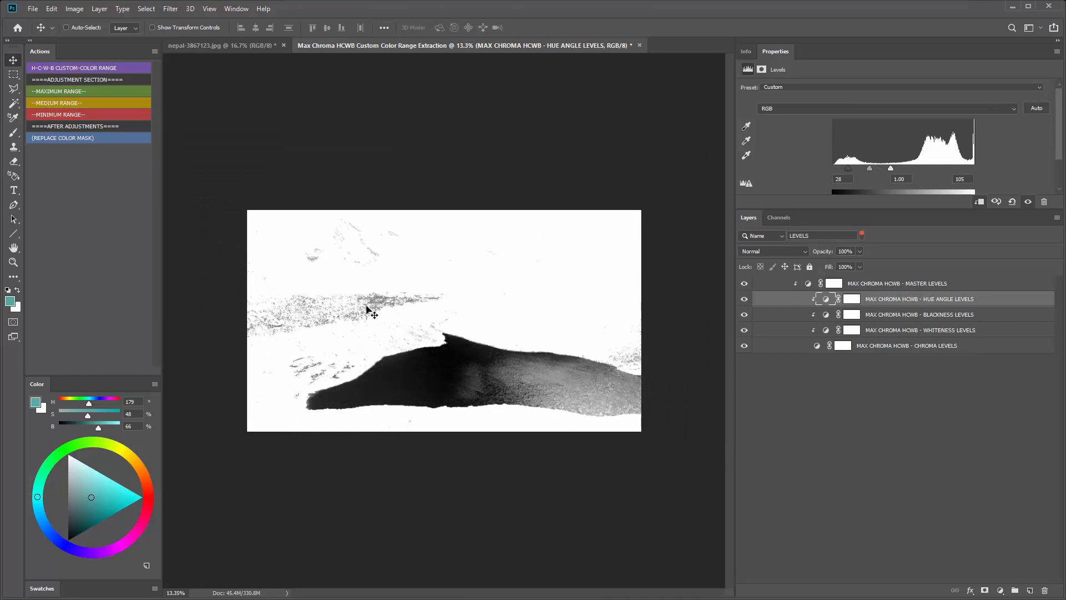
scroll(368, 307, "up", 3)
scroll(371, 306, "up", 2)
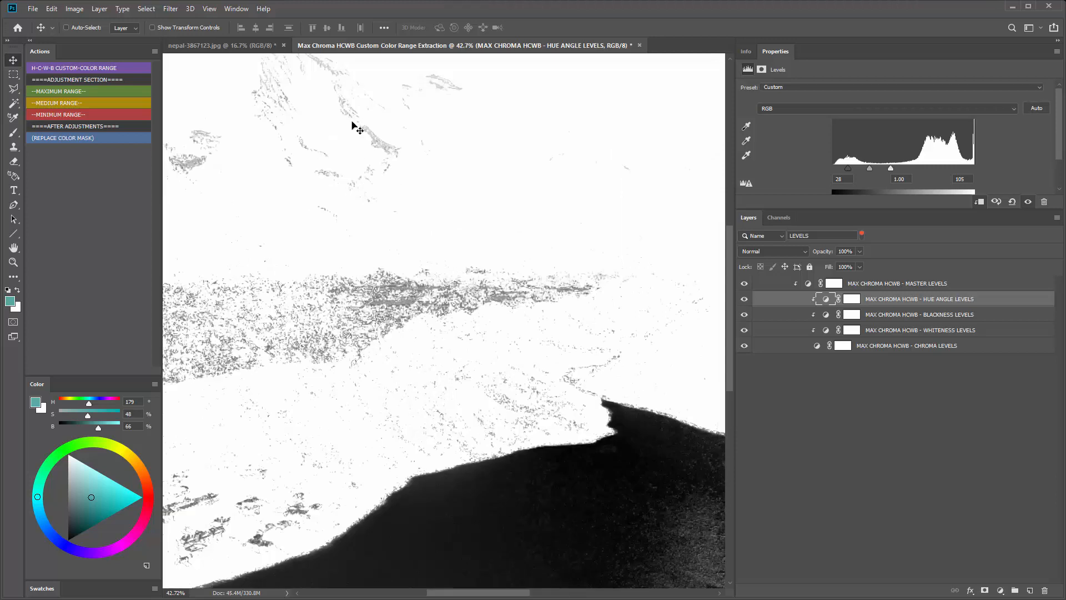
scroll(366, 305, "down", 4)
scroll(503, 344, "down", 1)
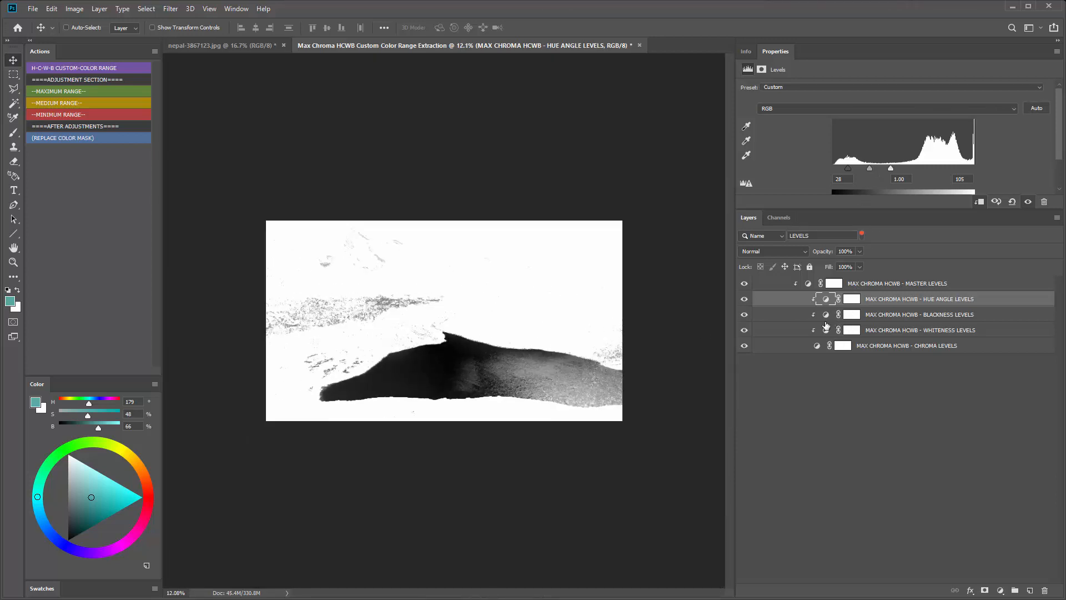
Open the settings of the Chroma Levels adjustment.
left_click(818, 347)
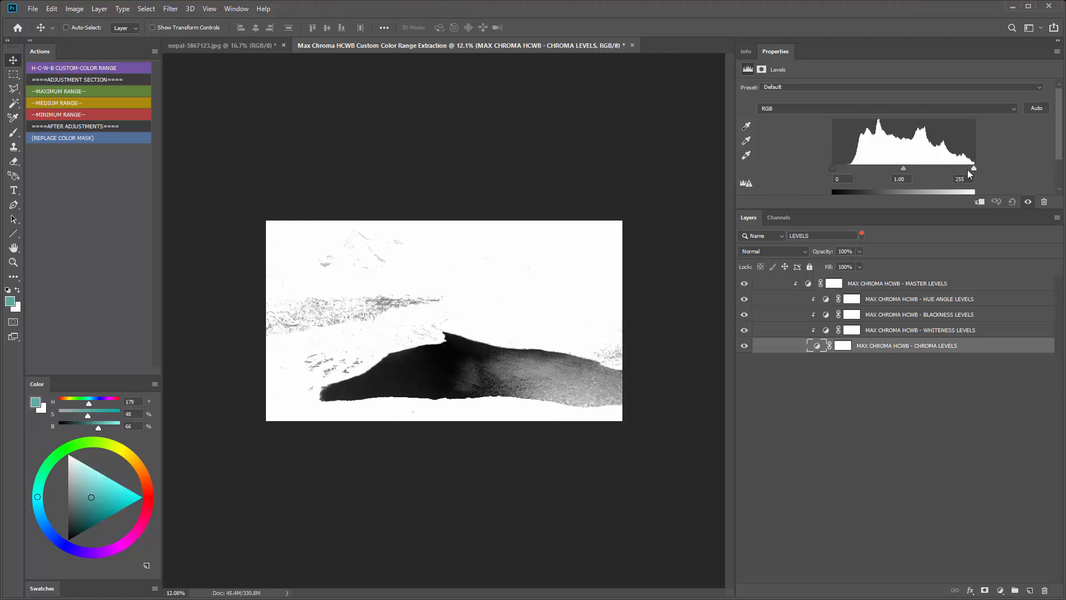
Raise the black input level of the Chroma Levels adjustment to 121, keeping the white input at 255.
left_click_drag(972, 169, 1010, 162)
key("ctrl+plus")
key("ctrl+plus")
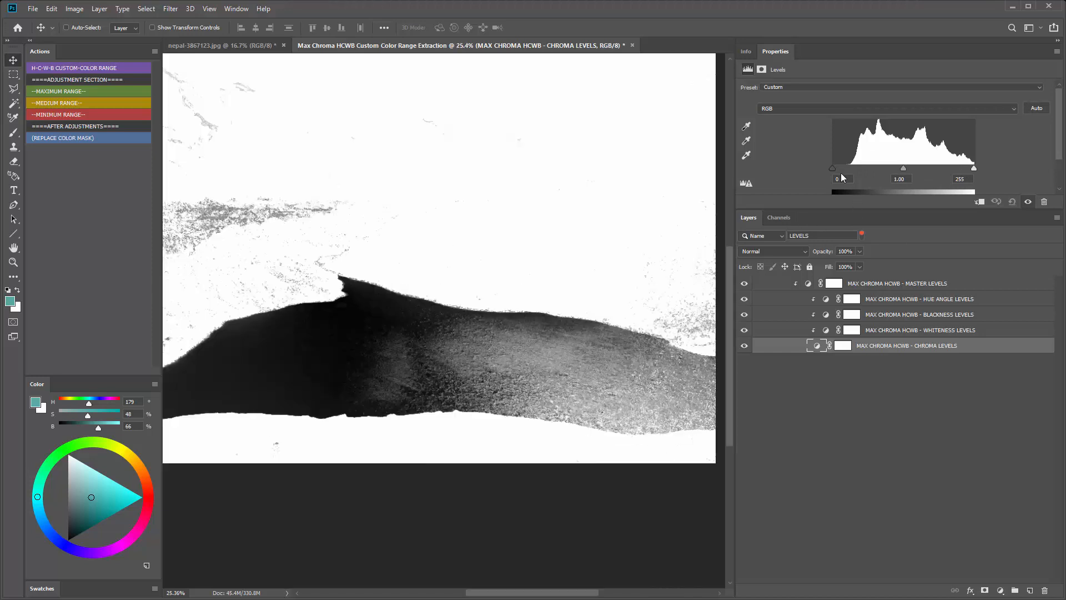
left_click_drag(841, 172, 900, 162)
key("ctrl+minus")
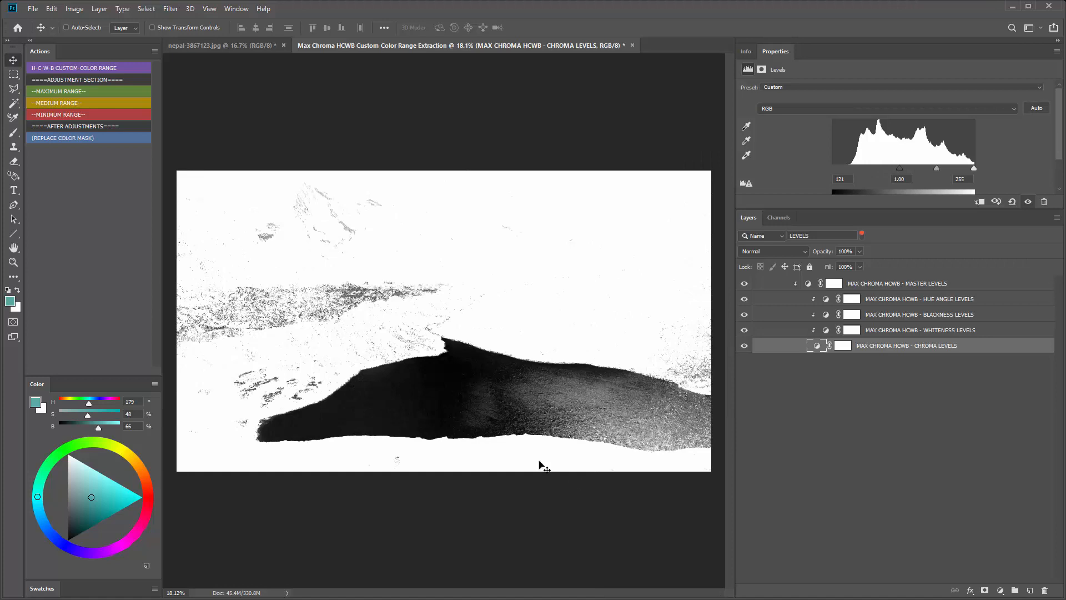
key("ctrl+minus")
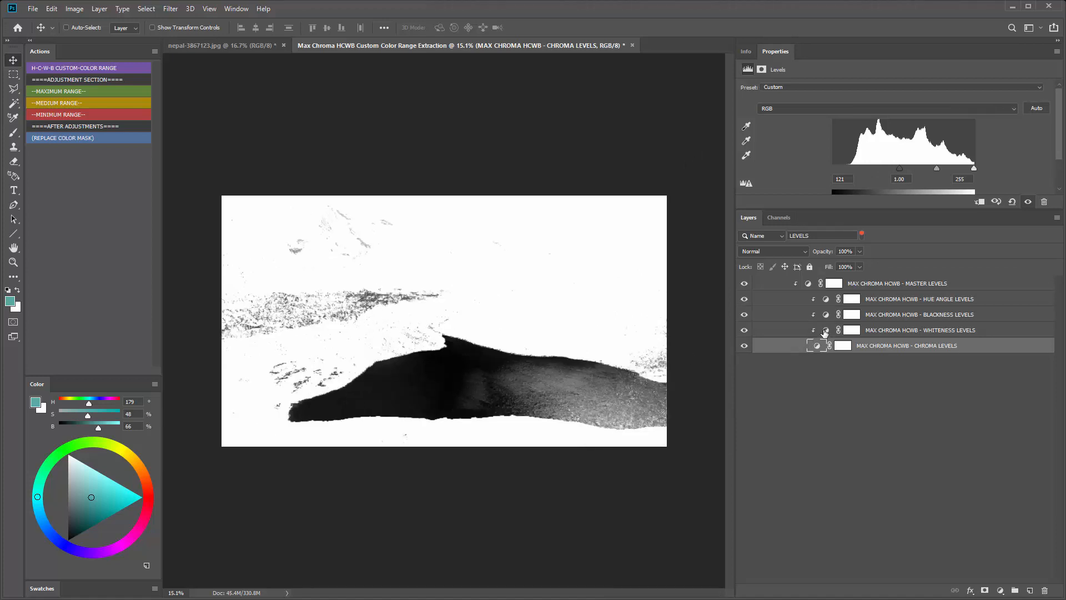
Raise the black input level of the Whiteness Levels adjustment to 113, keeping the white input at 255.
left_click(825, 332)
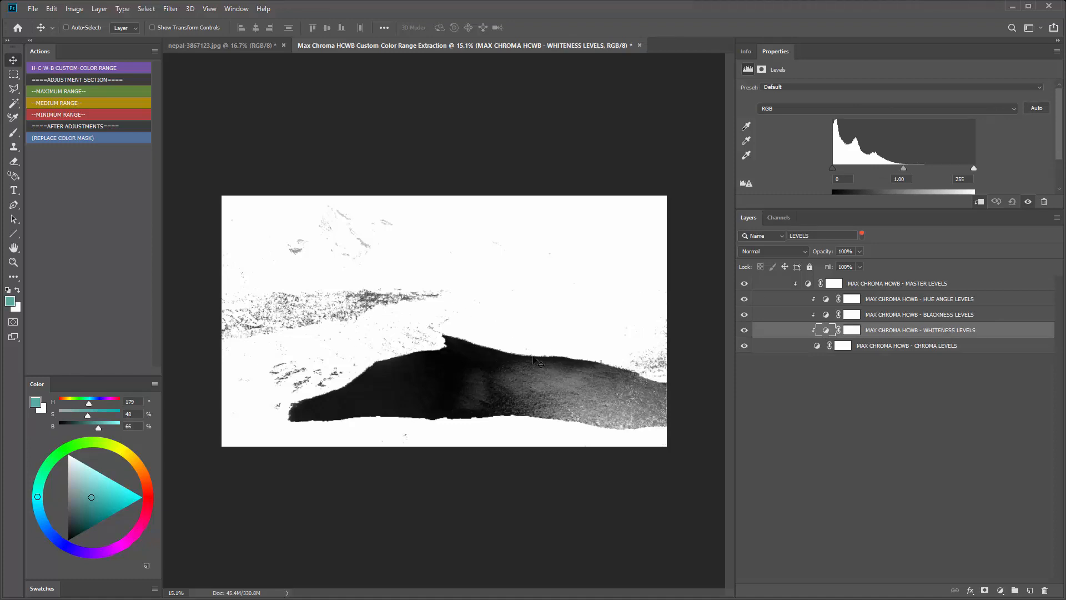
left_click_drag(972, 167, 1035, 160)
left_click_drag(834, 168, 895, 164)
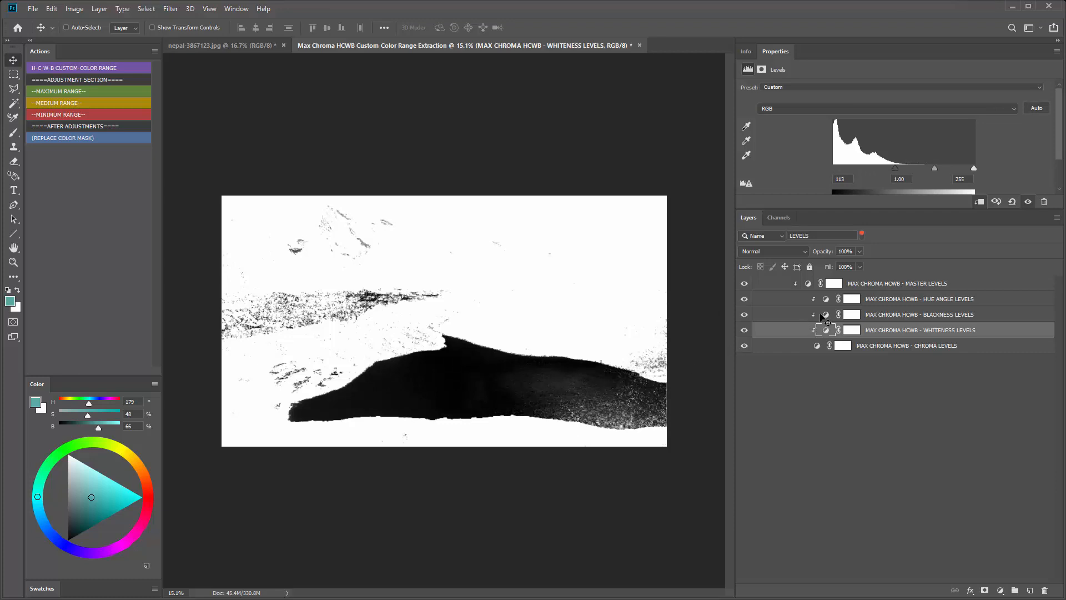
Try out the white and black input levels of the Blackness Levels adjustment.
left_click(823, 315)
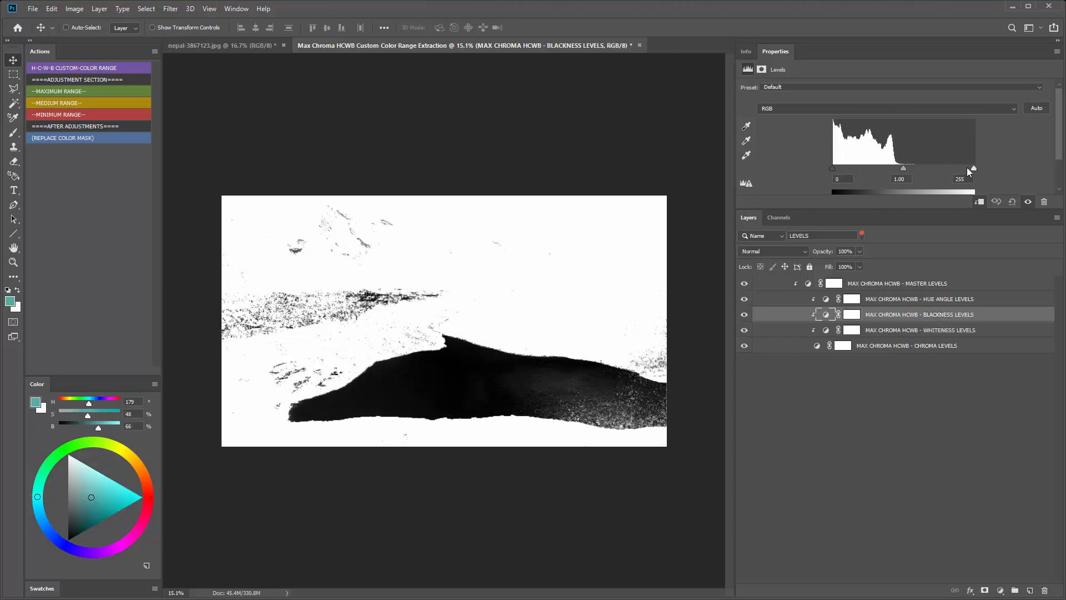
mouse_move(972, 168)
left_mouse_down()
mouse_move(864, 175)
mouse_move(974, 169)
left_mouse_up()
mouse_move(833, 168)
left_mouse_down()
mouse_move(895, 165)
mouse_move(833, 168)
left_mouse_up()
Set the black input level of the Hue Angle Levels adjustment to 0.
left_click(827, 300)
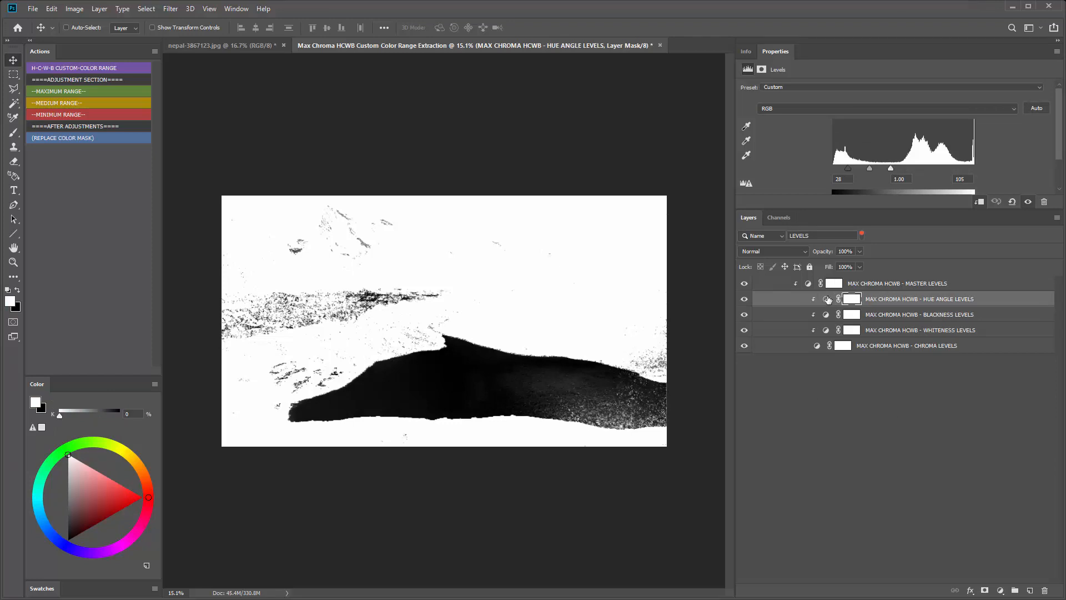
left_click_drag(849, 169, 813, 172)
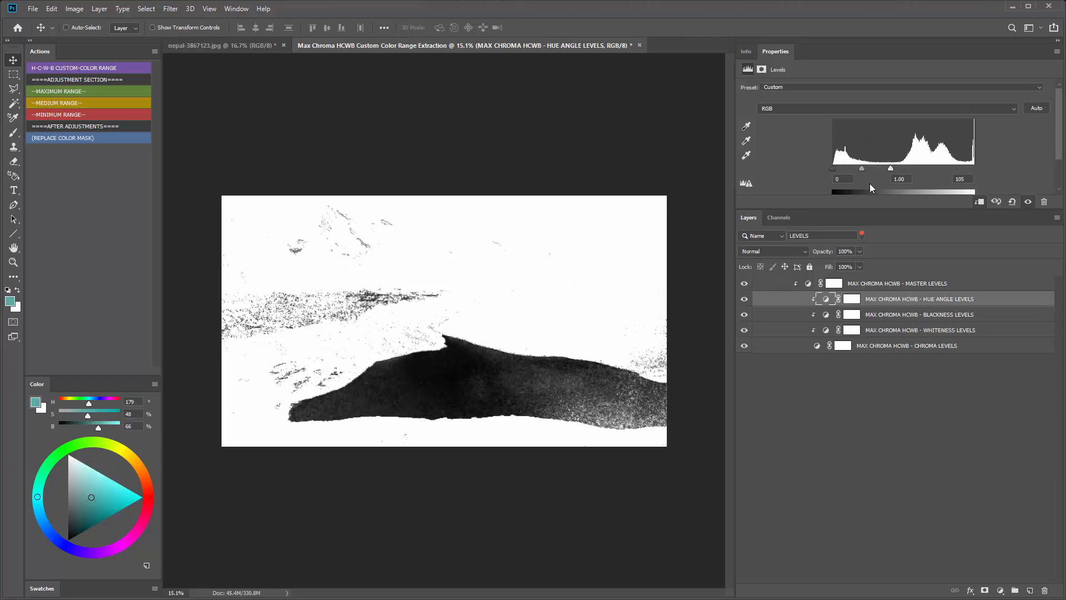
mouse_move(892, 169)
left_mouse_down()
mouse_move(920, 168)
mouse_move(892, 158)
left_mouse_up()
Show all layers, hide the master custom mask group, and sample the grey glacier's colour values without keeping the colour.
left_click(862, 235)
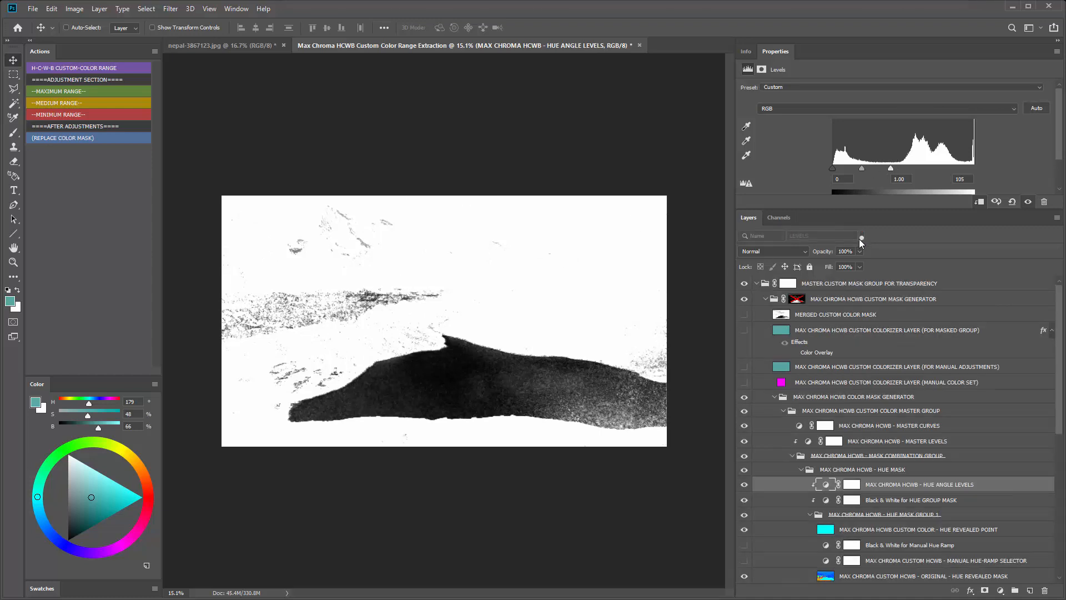
left_click(744, 284)
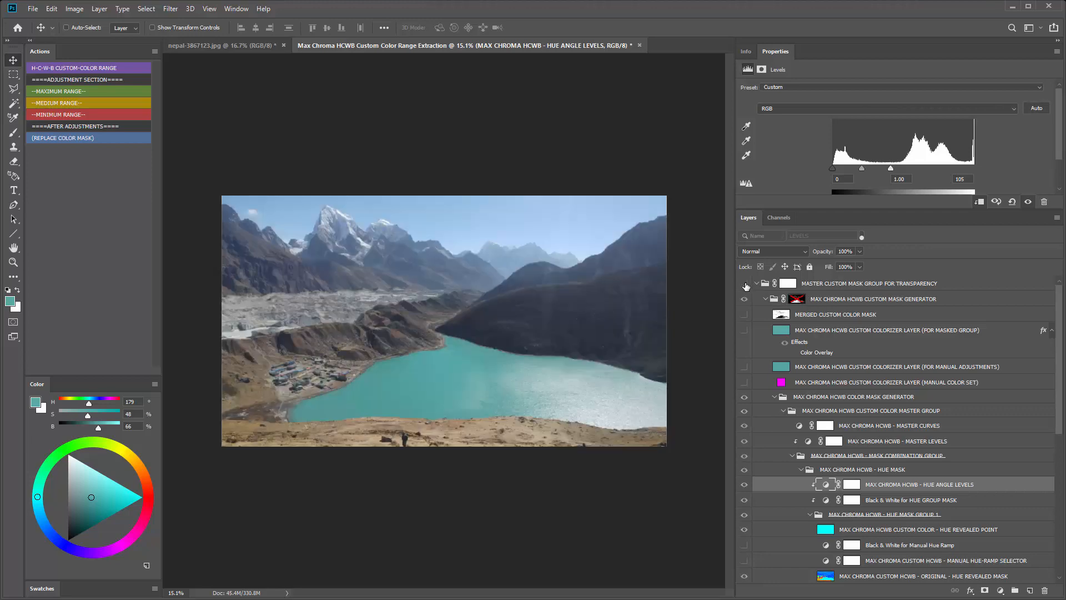
scroll(344, 328, "up", 3)
scroll(345, 327, "up", 5)
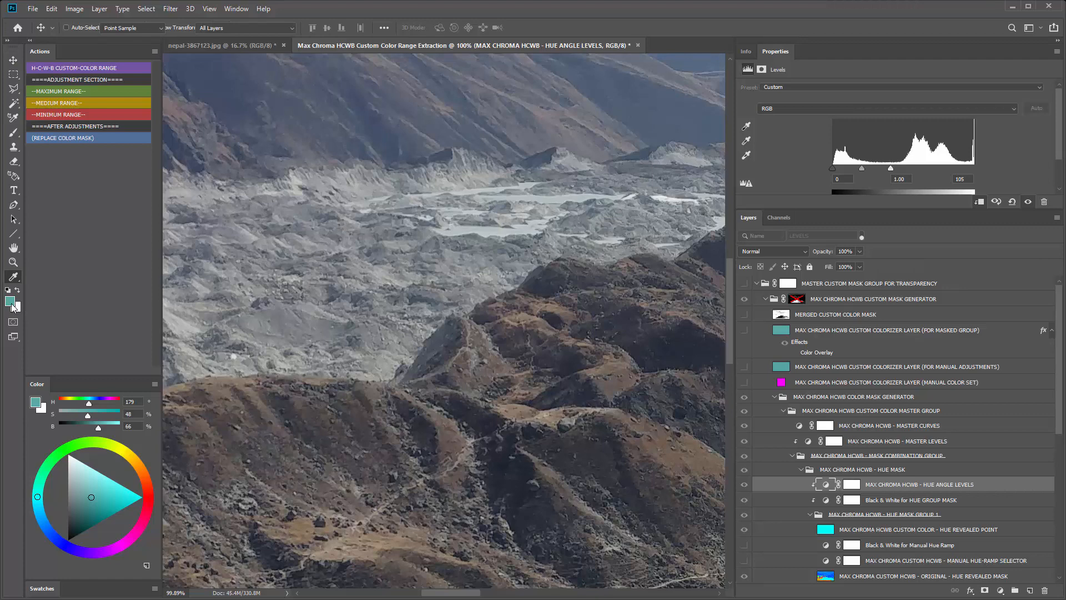
left_click(12, 304)
mouse_move(302, 230)
left_mouse_down()
mouse_move(323, 204)
mouse_move(297, 238)
left_mouse_up()
left_click(300, 234)
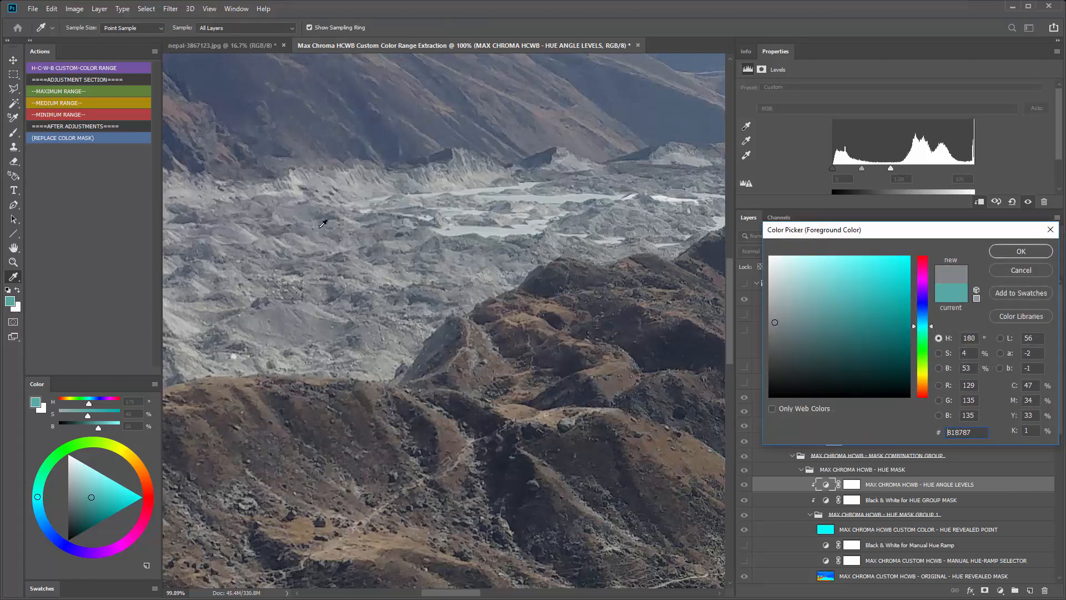
left_click(1009, 270)
Sample the colour values of the lake's bright reflections without keeping the colour, and show the master custom mask group again.
scroll(368, 322, "down", 9)
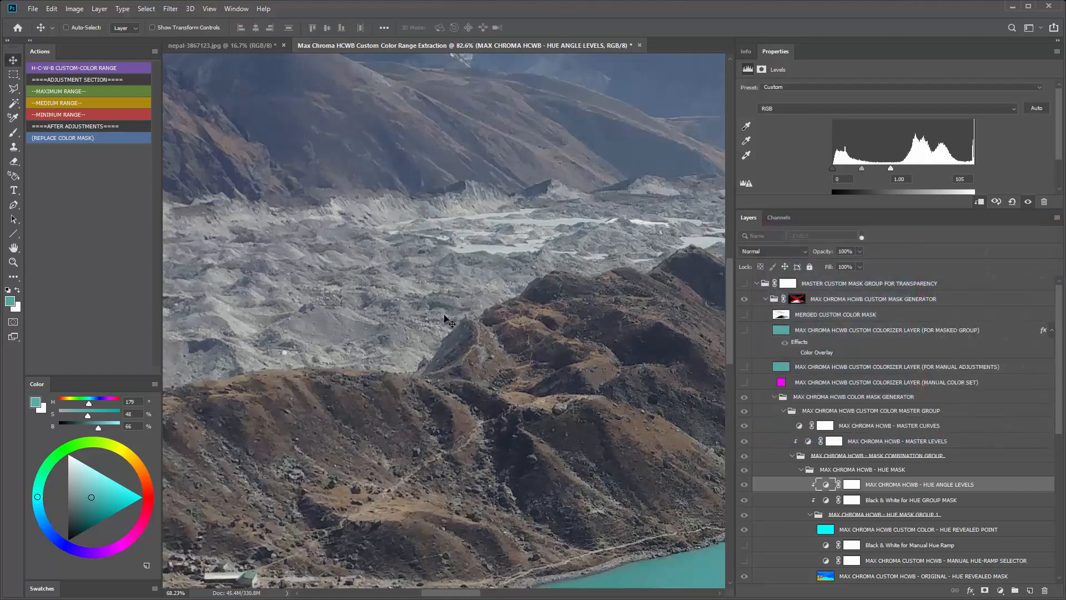
scroll(657, 422, "up", 7)
scroll(663, 404, "up", 3)
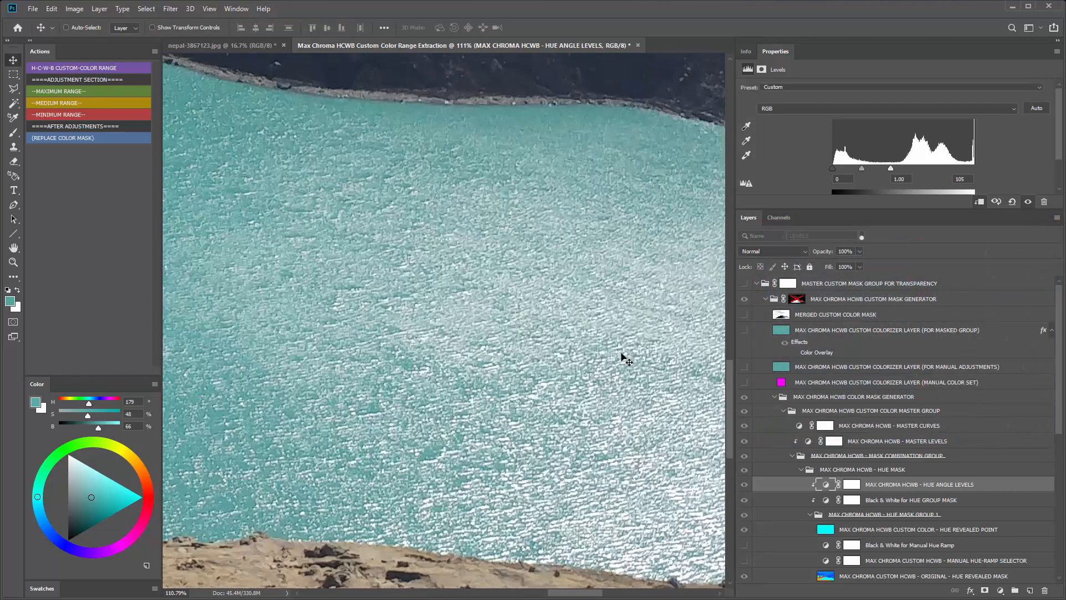
key("i")
left_click(10, 302)
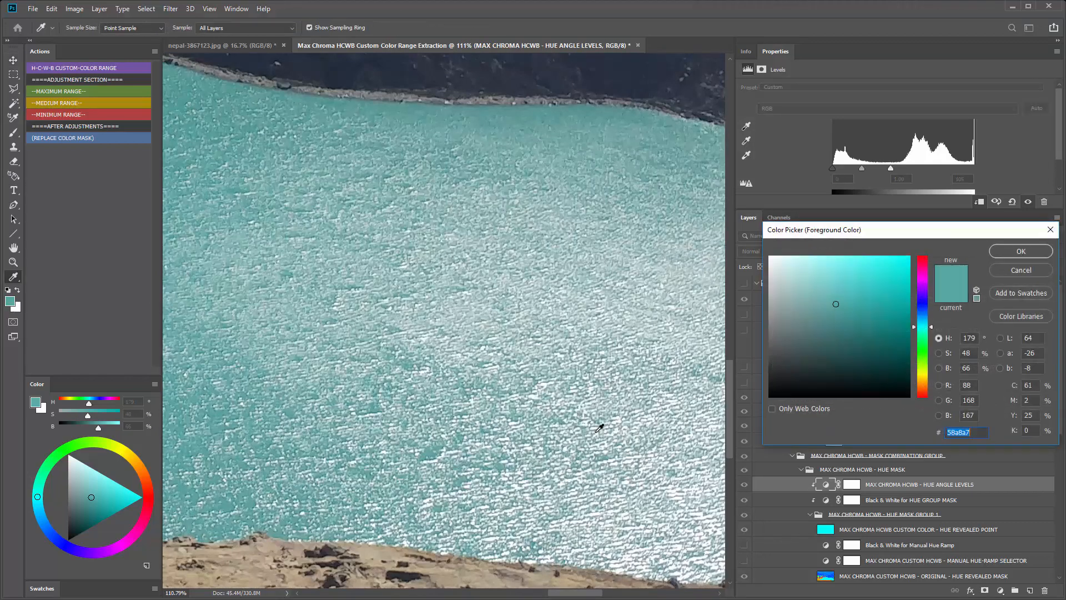
left_click(543, 341)
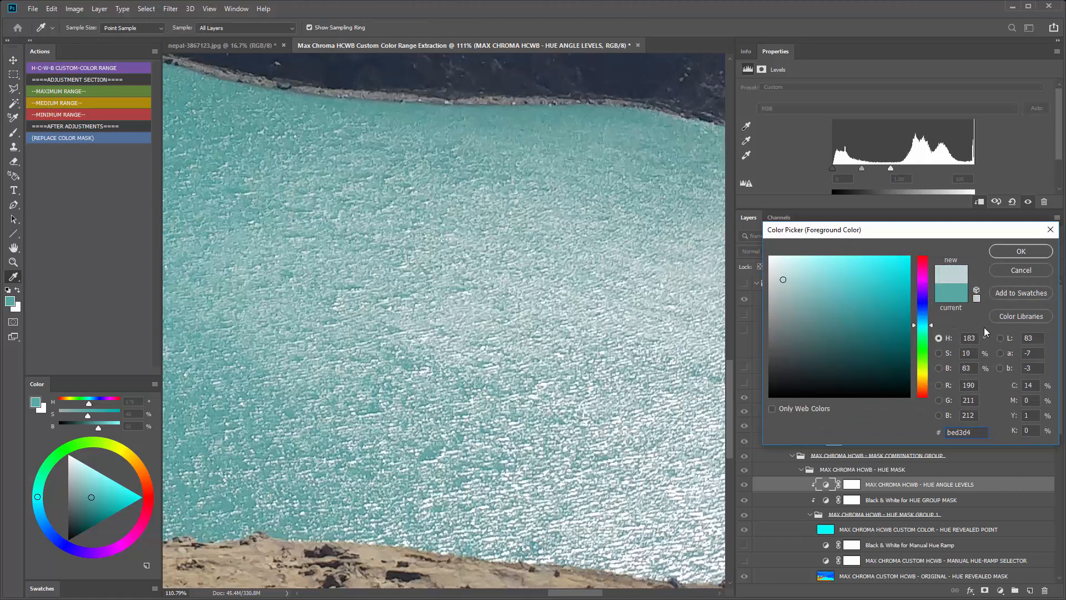
left_click(1022, 271)
scroll(576, 328, "down", 5)
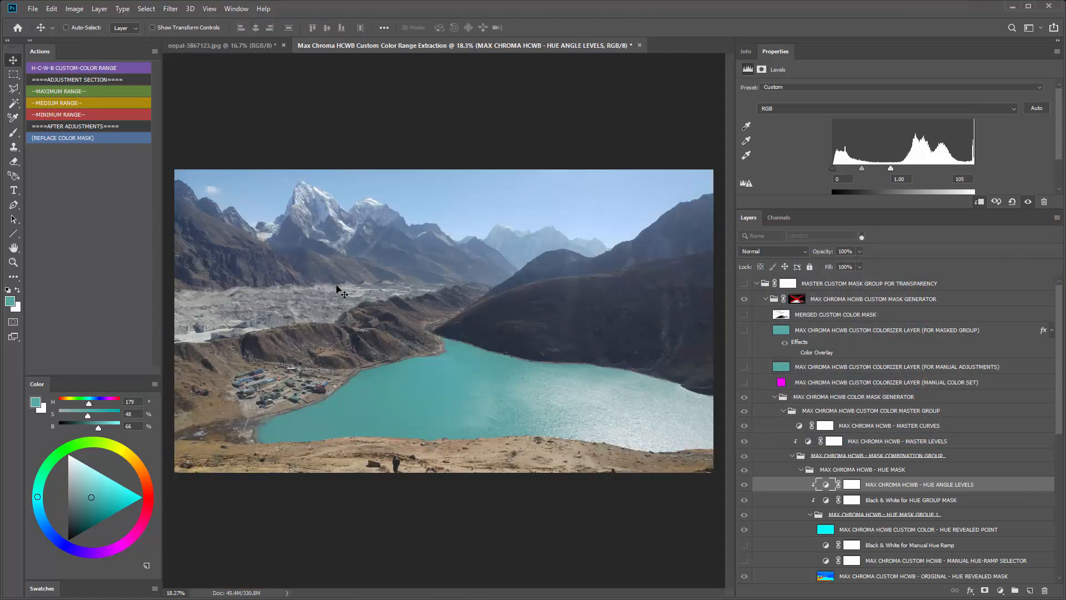
key("v")
left_click(744, 283)
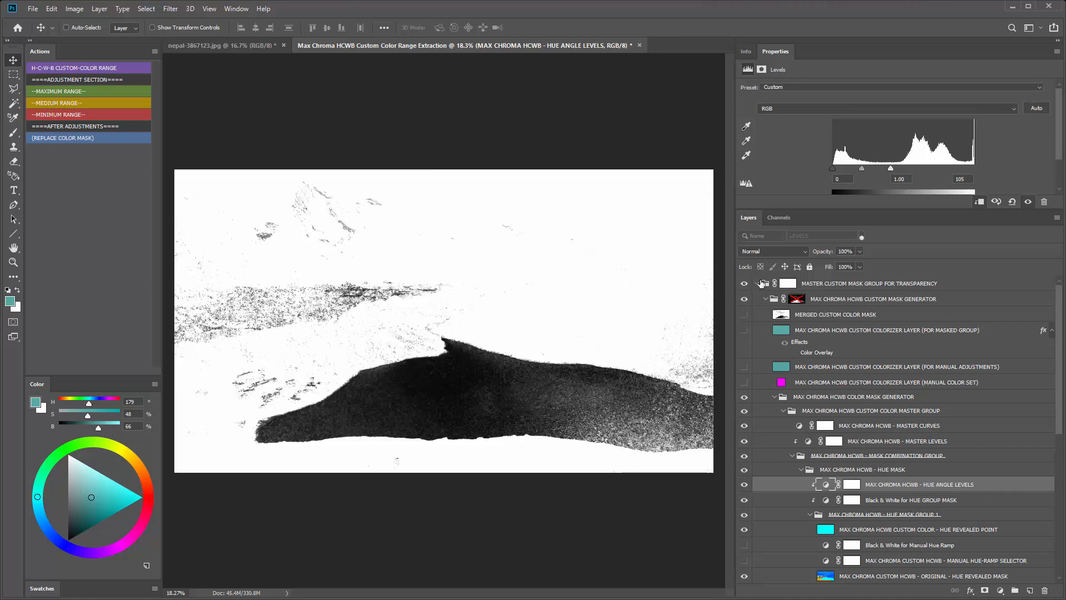
Select the master custom mask group's layer mask and the Brush tool, and set the foreground colour to 000000.
left_click(788, 285)
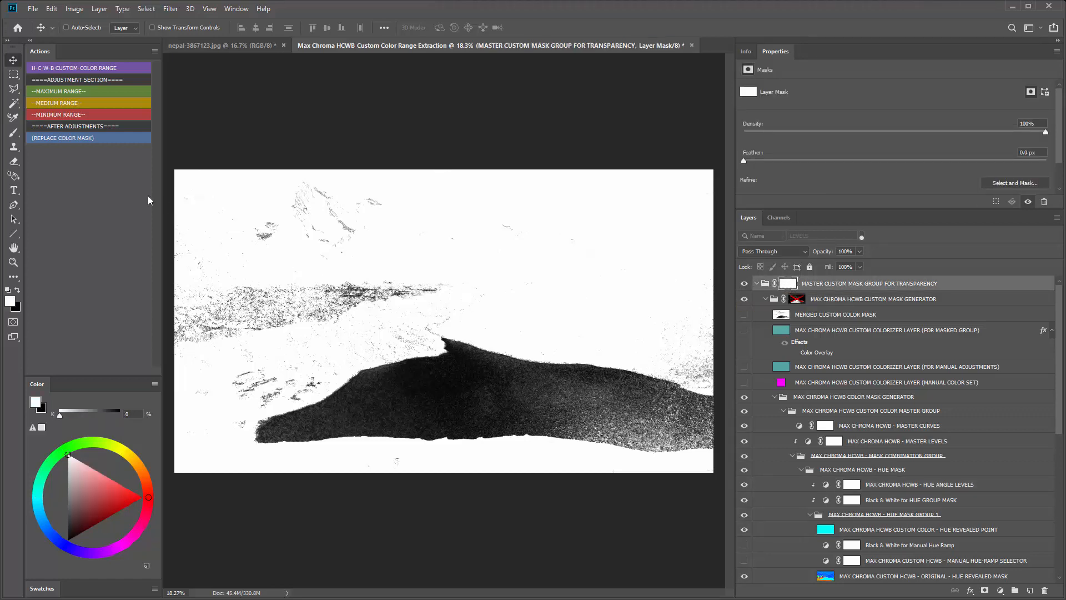
left_click(13, 132)
left_click(10, 306)
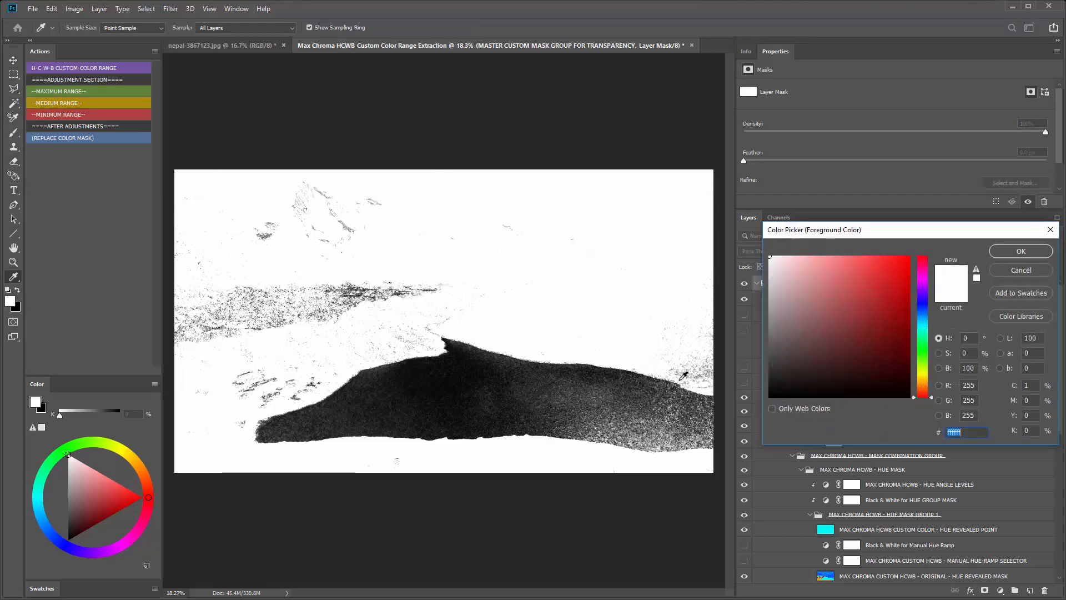
type("000000")
left_click(1021, 251)
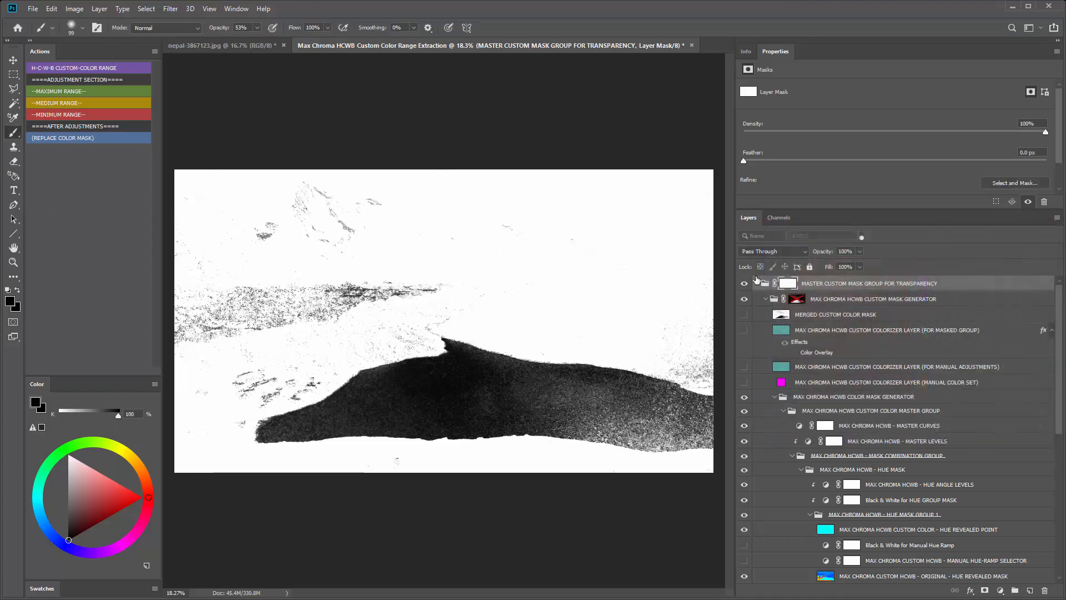
Enlarge the brush to 464 px and set its opacity to 100%.
right_click(438, 251)
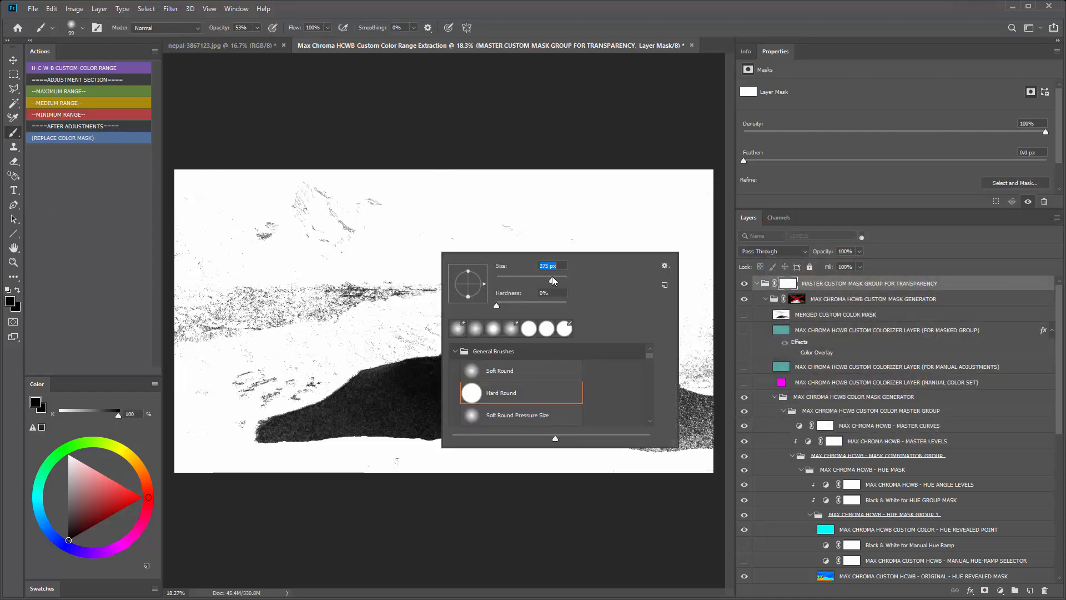
left_click(552, 277)
left_click(257, 28)
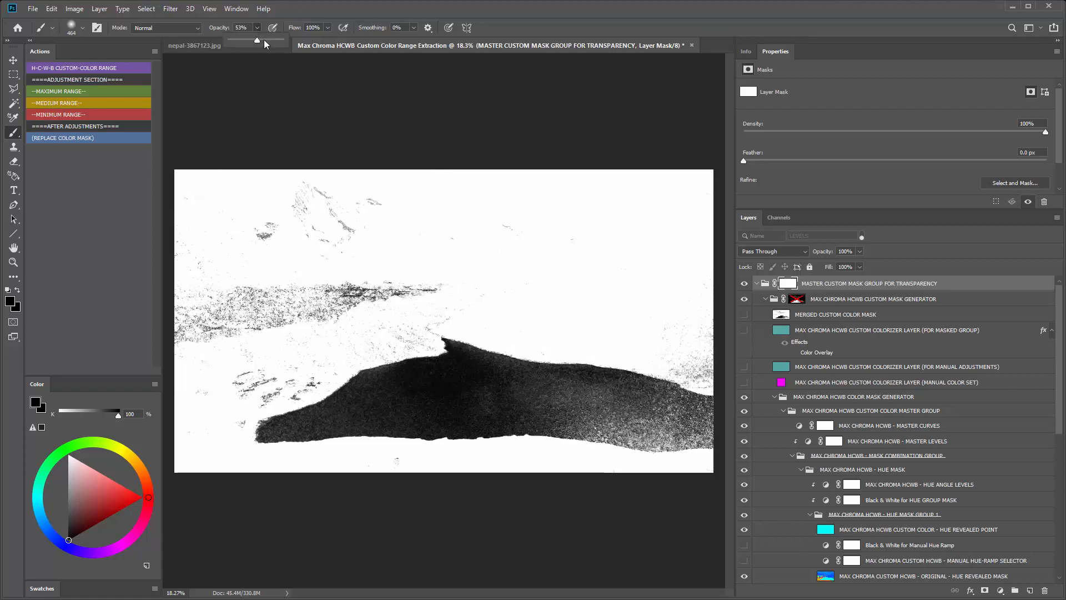
left_click_drag(264, 44, 283, 40)
Try painting black over the mountains, glacier and sky on the master group's mask, and restore the mask to white.
mouse_move(357, 276)
left_mouse_down()
mouse_move(344, 300)
mouse_move(381, 274)
mouse_move(449, 272)
mouse_move(244, 311)
mouse_move(383, 228)
mouse_move(317, 169)
mouse_move(233, 311)
mouse_move(200, 322)
mouse_move(273, 308)
mouse_move(345, 361)
mouse_move(233, 411)
mouse_move(178, 228)
mouse_move(256, 183)
left_mouse_up()
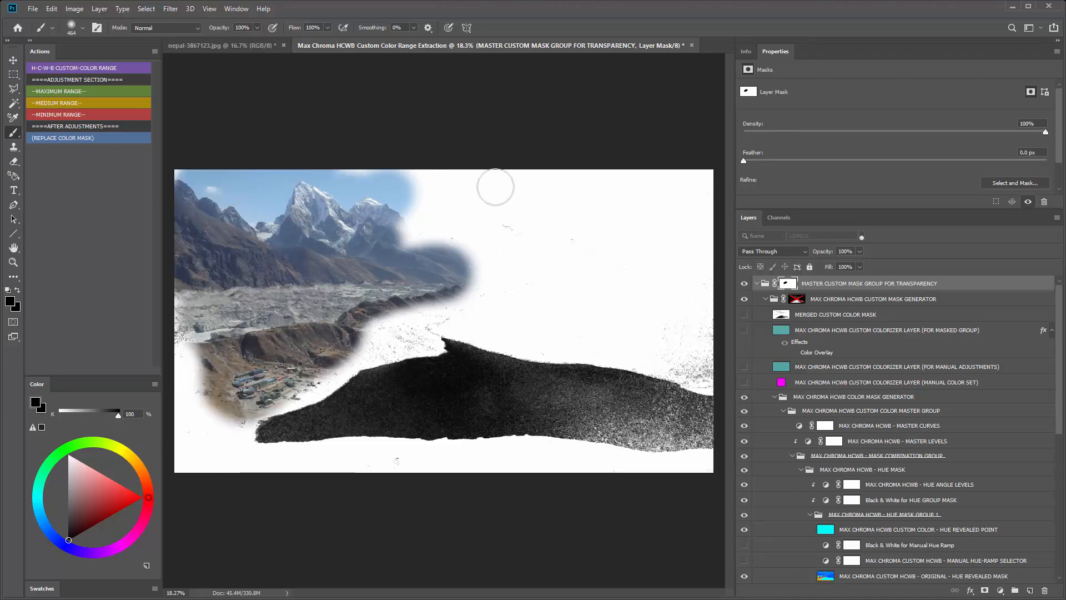
mouse_move(496, 188)
left_mouse_down()
mouse_move(641, 207)
mouse_move(690, 345)
mouse_move(701, 195)
mouse_move(512, 221)
left_mouse_up()
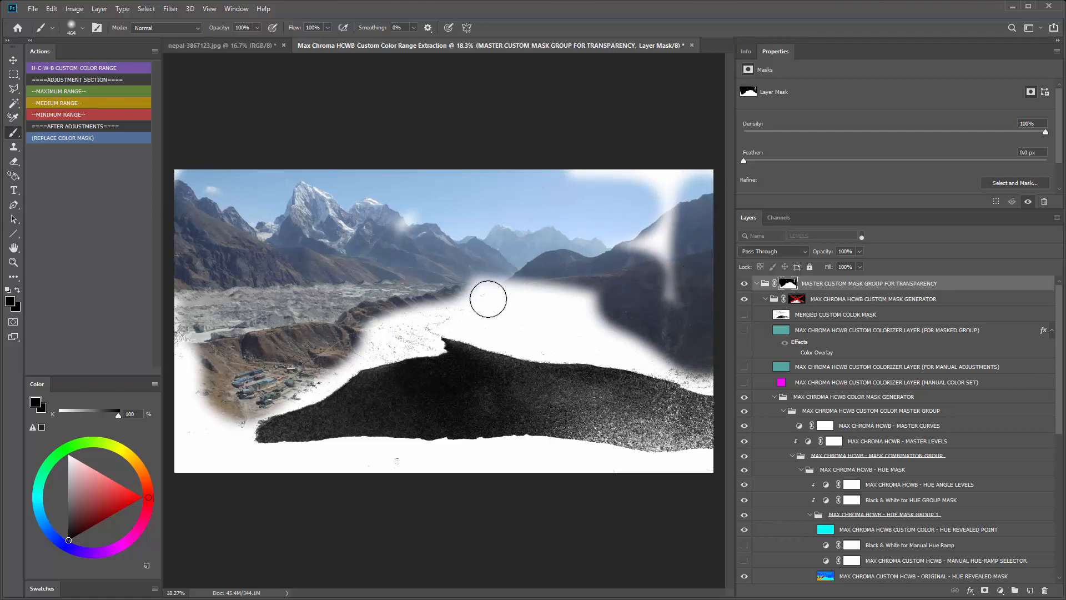
key("ctrl+BackSpace")
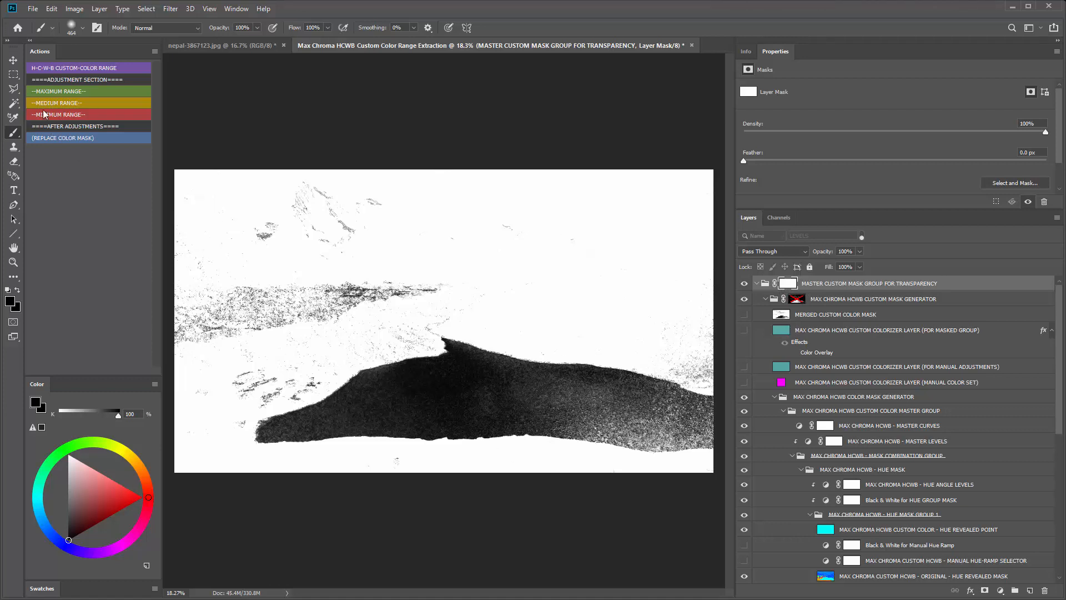
Filter the layers to the levels adjustments again and set the Whiteness Levels black input to 123, with white at 255.
left_click(13, 62)
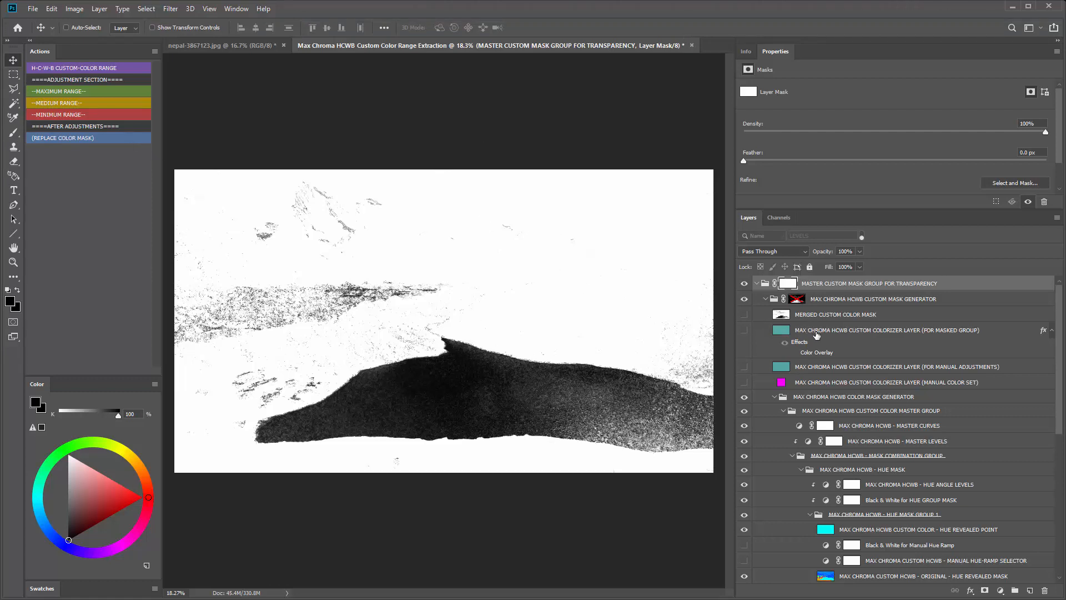
left_click(862, 236)
left_click(826, 331)
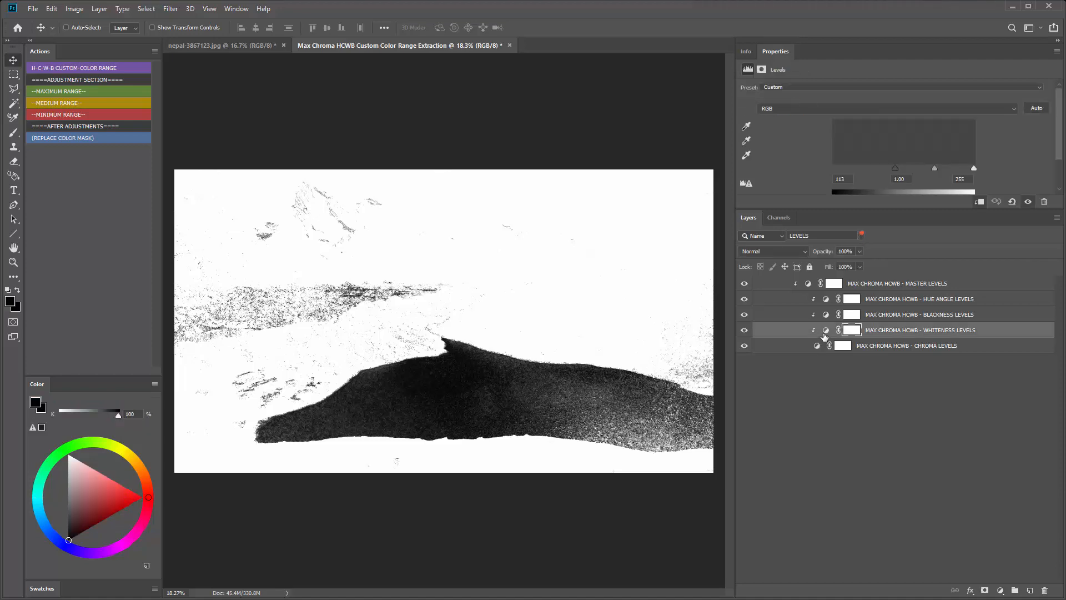
left_click(825, 331)
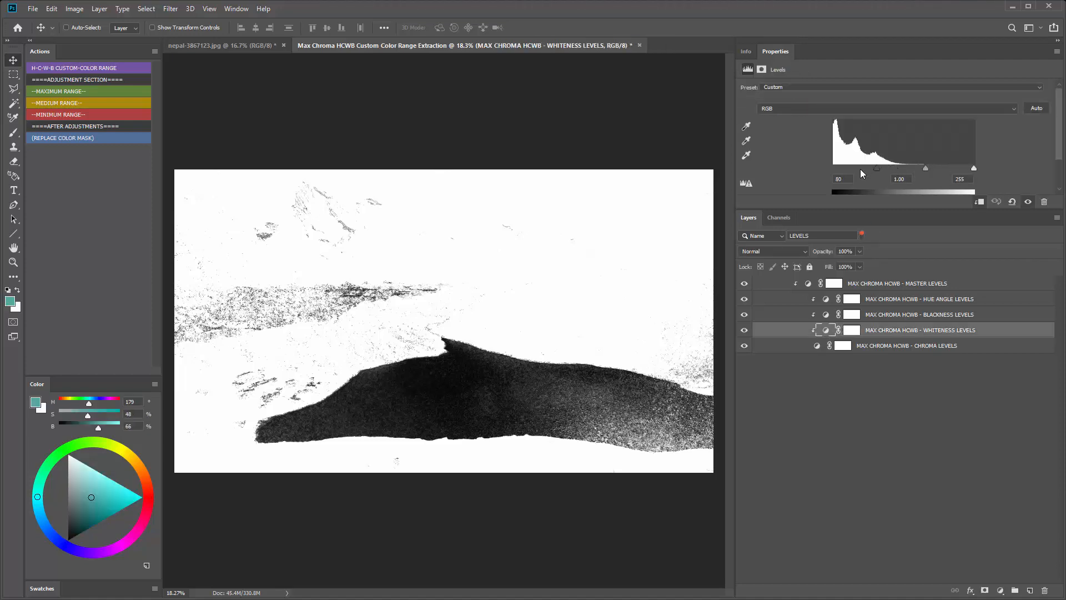
left_click_drag(861, 169, 900, 168)
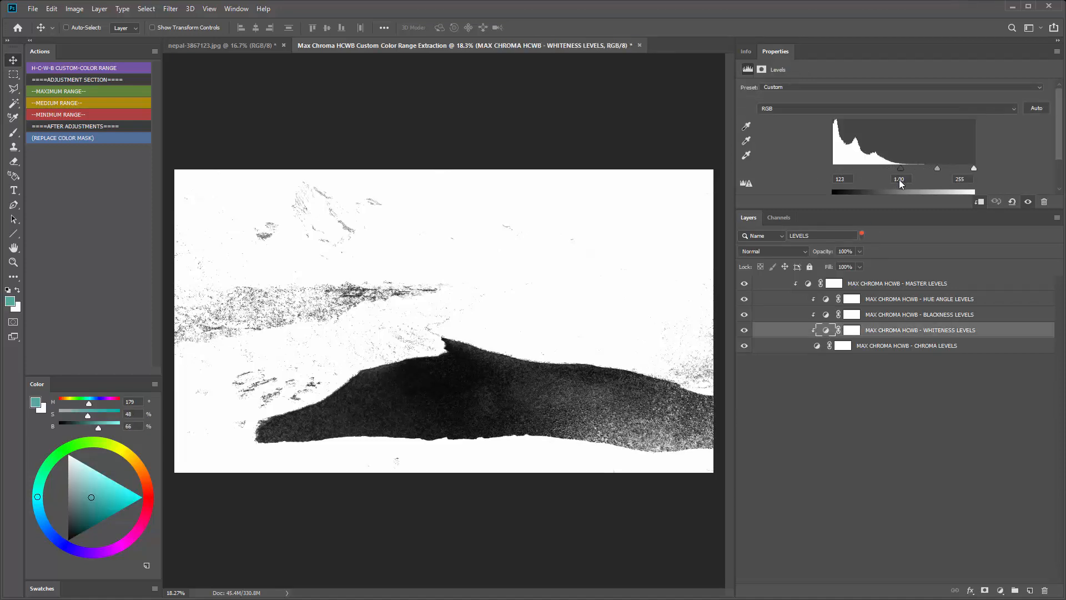
left_click_drag(971, 167, 1012, 162)
Raise the black input level of the Master Levels adjustment to 104, keeping the white input at 255.
left_click(808, 283)
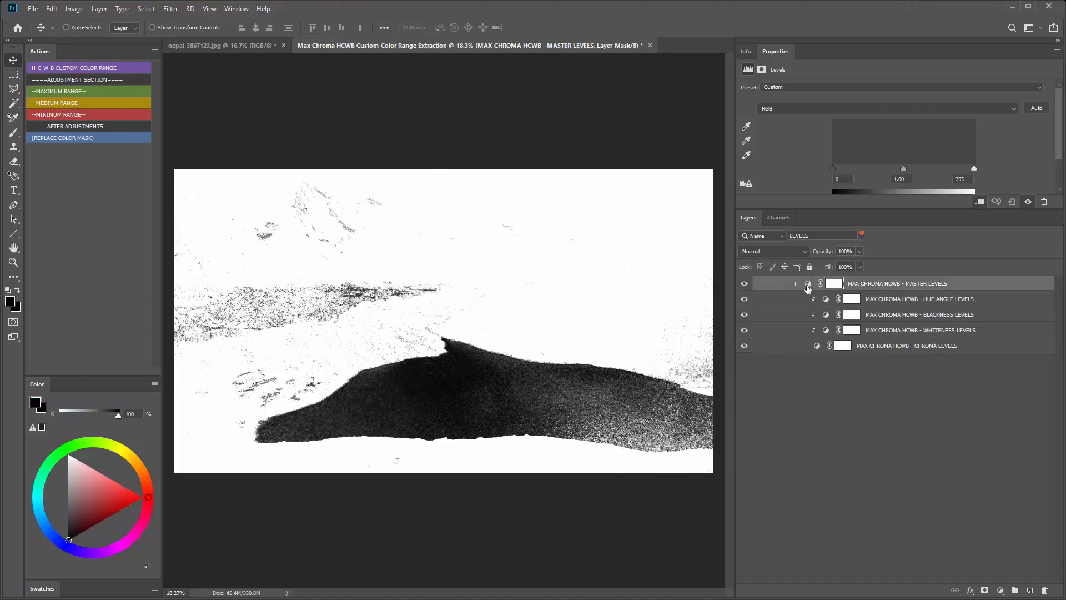
left_click_drag(974, 169, 1011, 172)
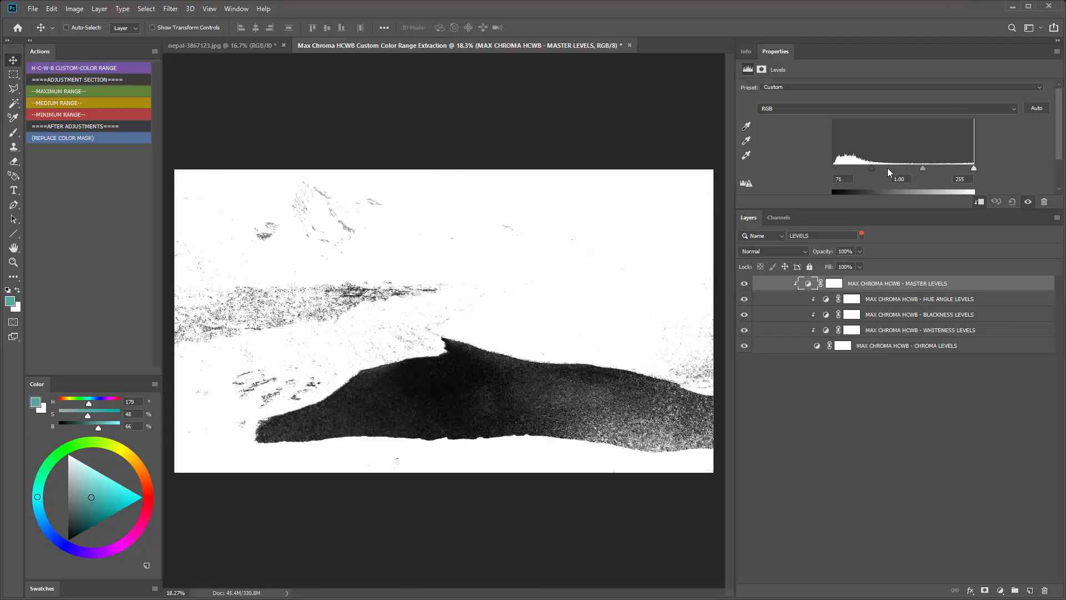
mouse_move(887, 168)
left_mouse_down()
mouse_move(875, 171)
mouse_move(891, 167)
left_mouse_up()
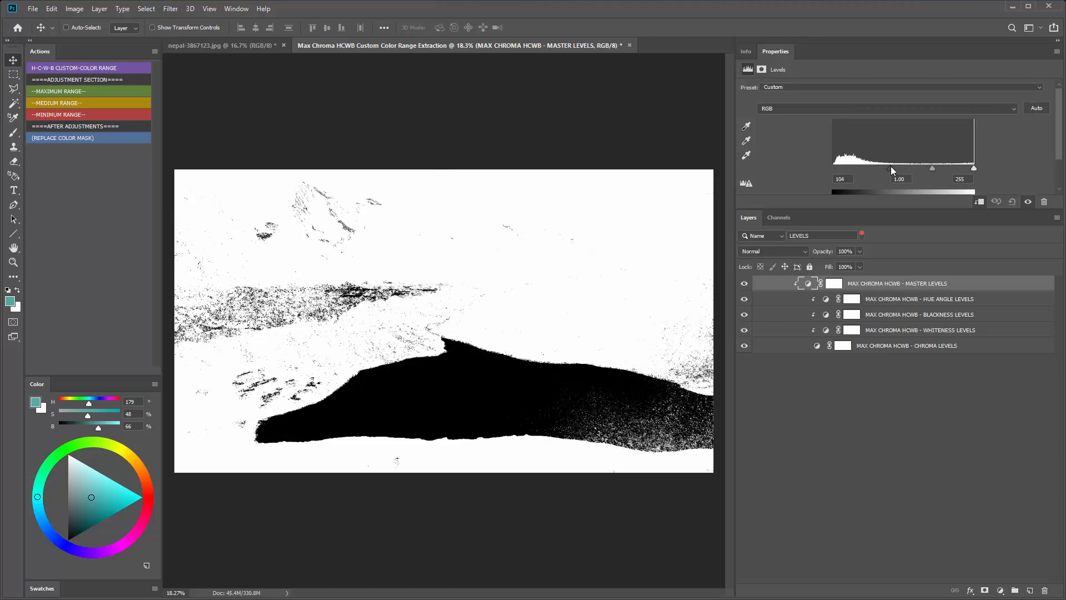
Turn off the layer filter and run the Replace Color Mask action to update the mask generator group's mask.
left_click(862, 235)
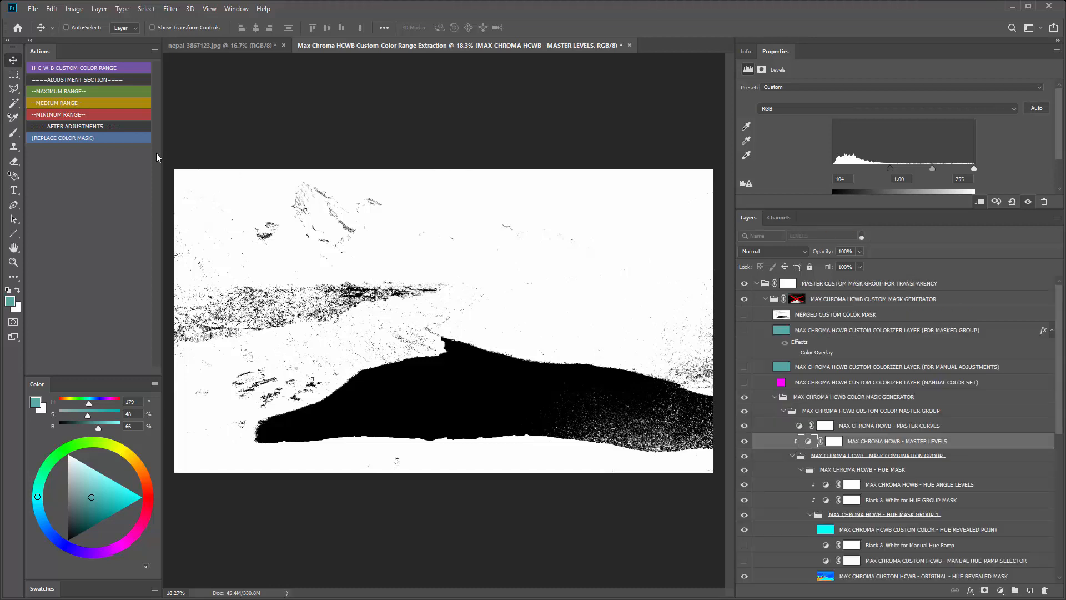
left_click(71, 136)
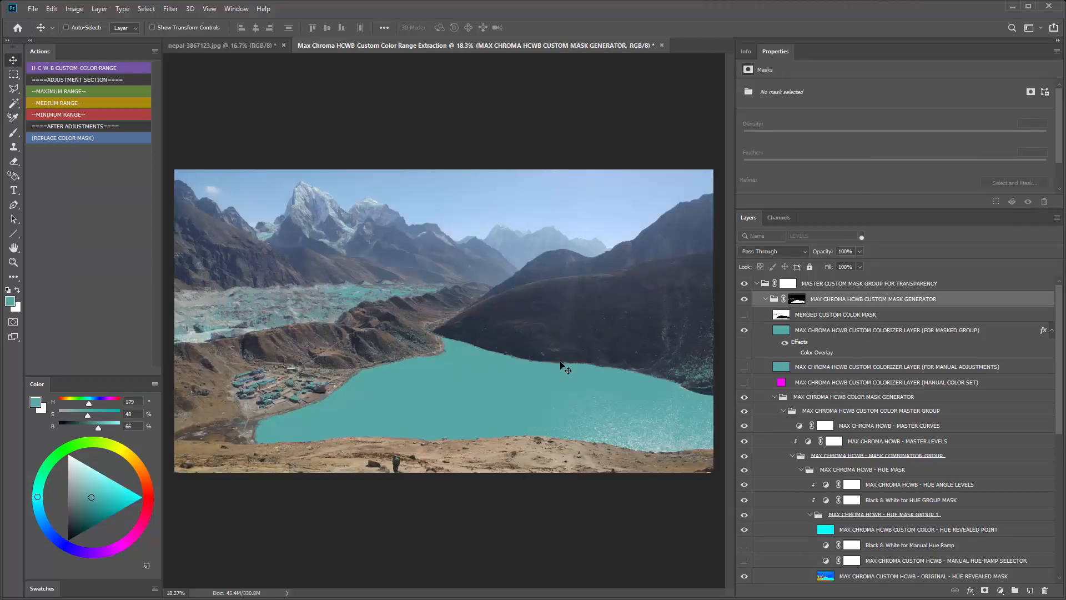
Show the Color Overlay effect on the colorizer layer for the masked group, and set the master custom mask group's blend mode to Color.
left_click(795, 353)
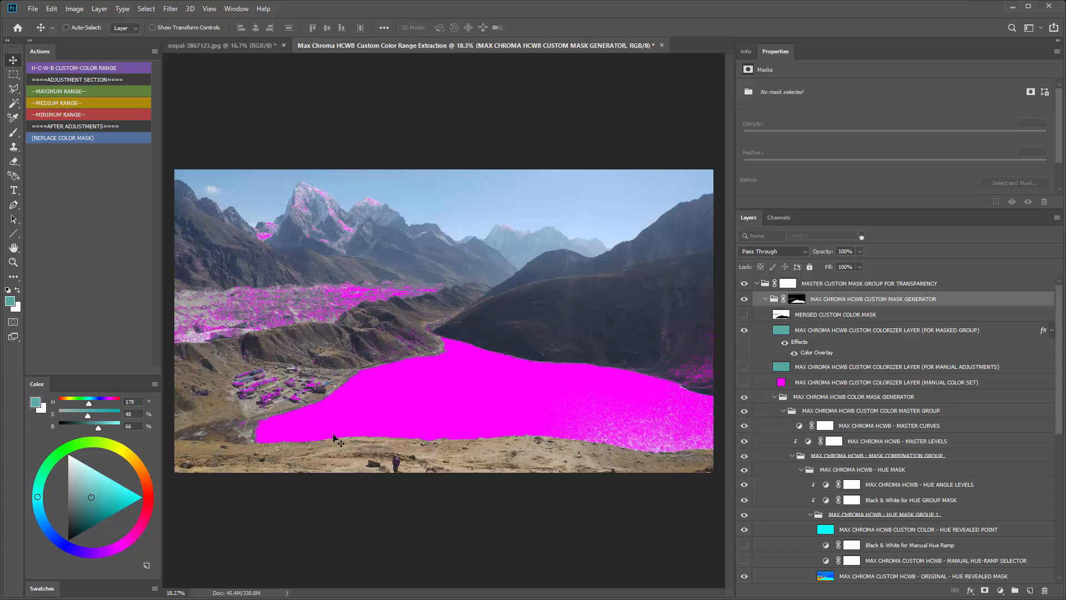
left_click(820, 331)
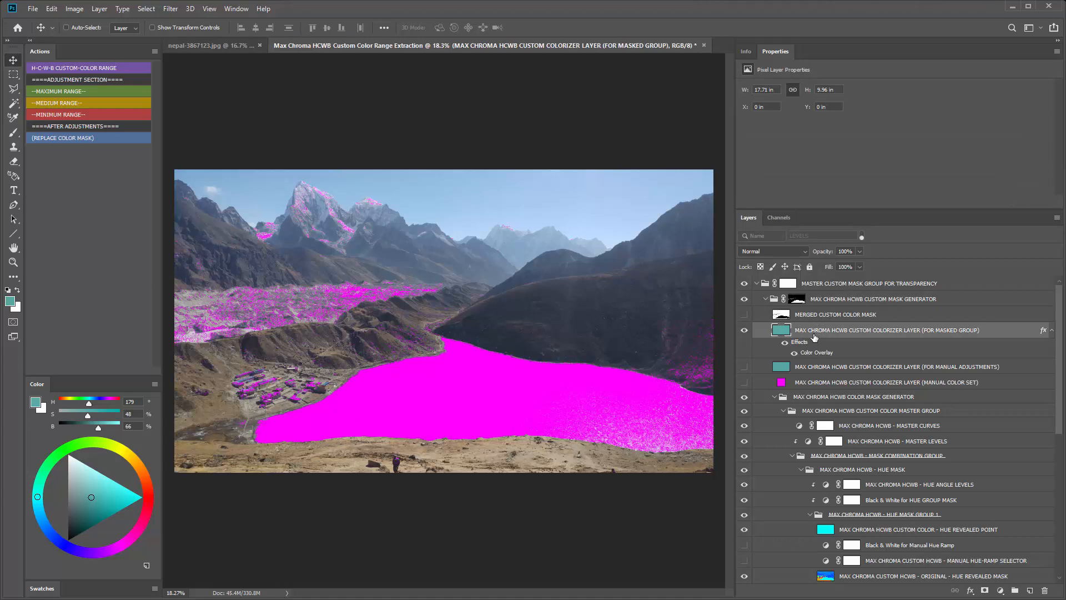
left_click(826, 284)
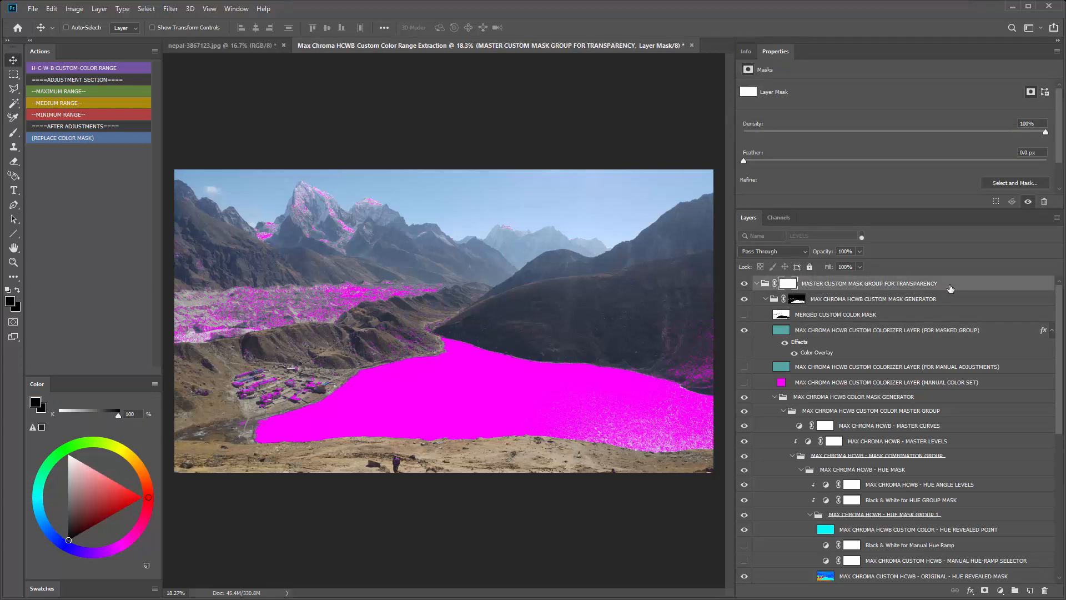
left_click(859, 251)
mouse_move(860, 265)
left_mouse_down()
mouse_move(828, 265)
mouse_move(862, 264)
left_mouse_up()
left_click(786, 253)
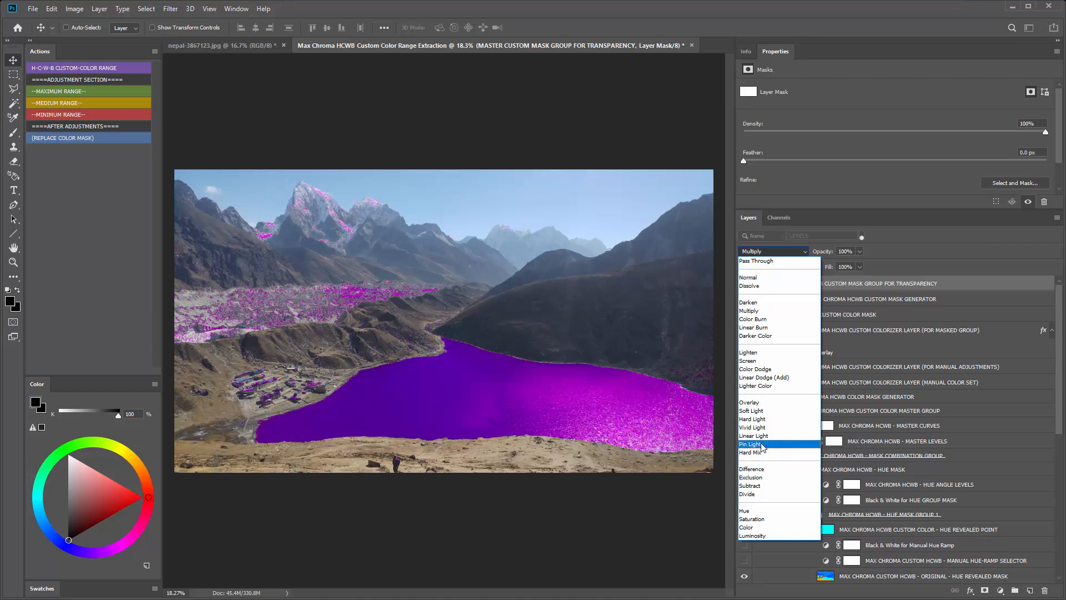
left_click(752, 531)
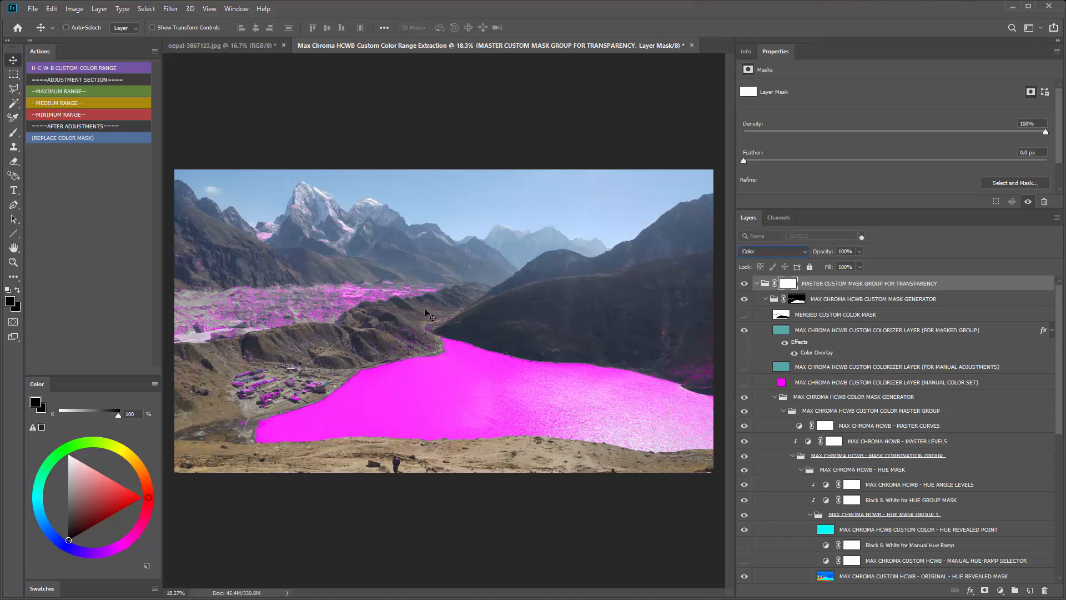
Outline the whole lake with a freehand Lasso selection and invert it to cover everything outside the lake.
left_click(14, 90)
left_click(34, 88)
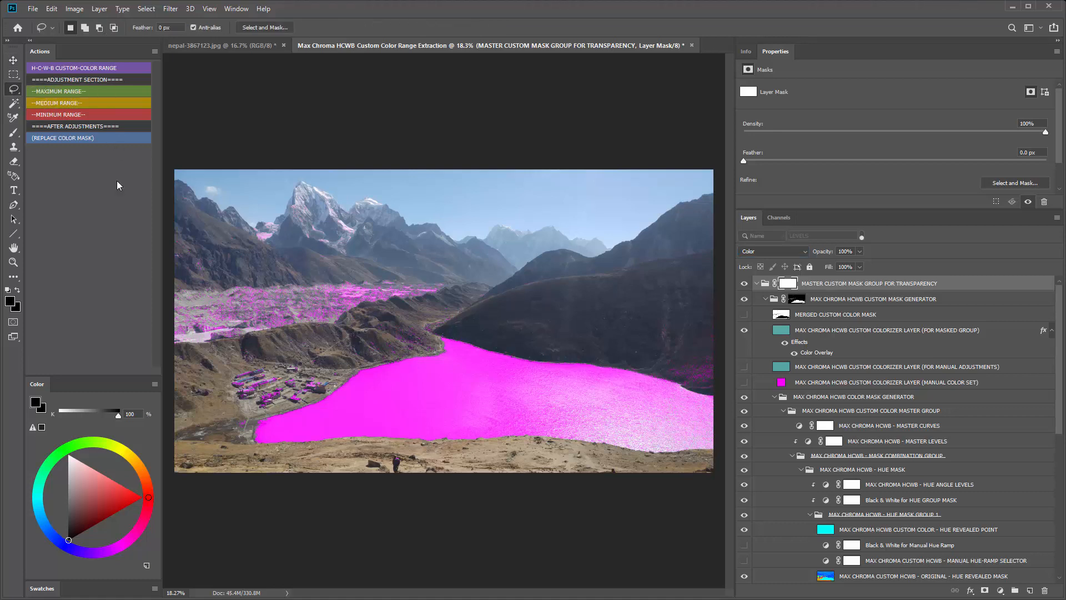
left_click_drag(433, 334, 418, 350)
mouse_move(250, 431)
left_mouse_down()
mouse_move(340, 451)
mouse_move(721, 461)
left_mouse_up()
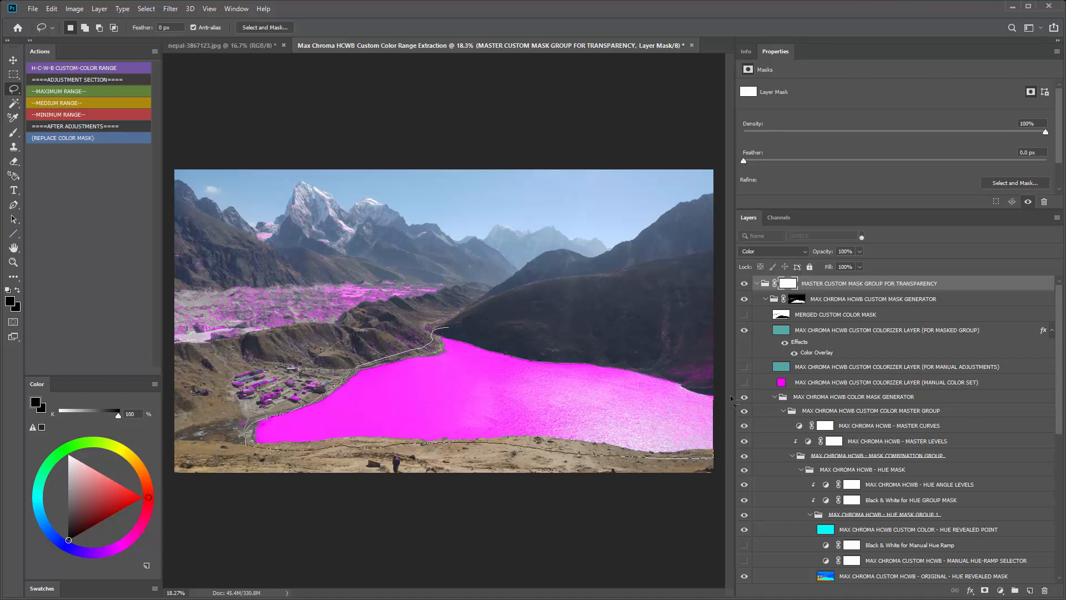
mouse_move(711, 393)
left_mouse_down()
mouse_move(595, 356)
mouse_move(445, 332)
left_mouse_up()
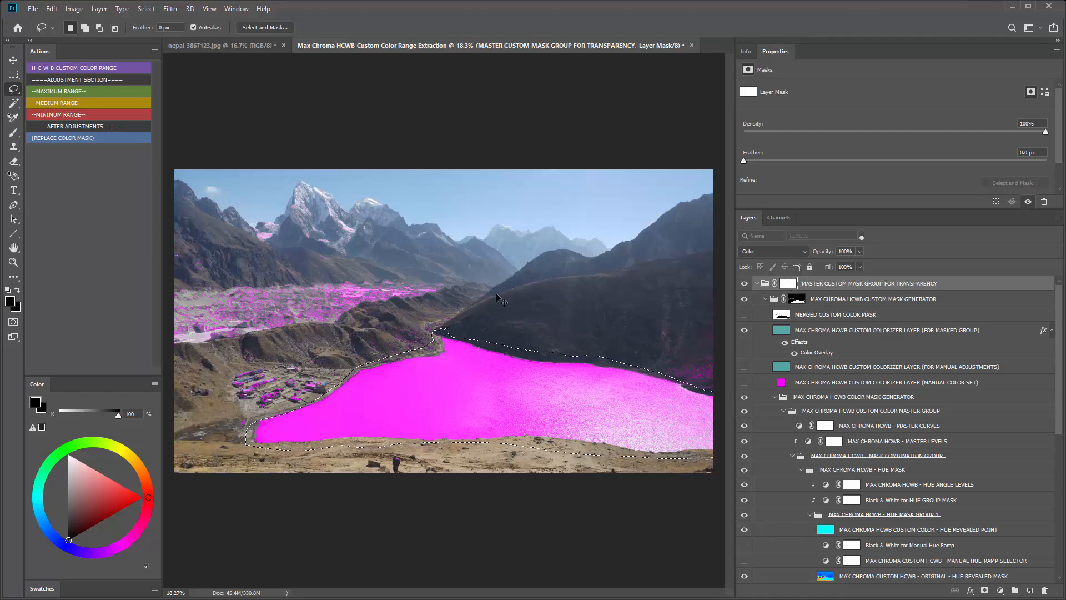
key("ctrl+shift+i")
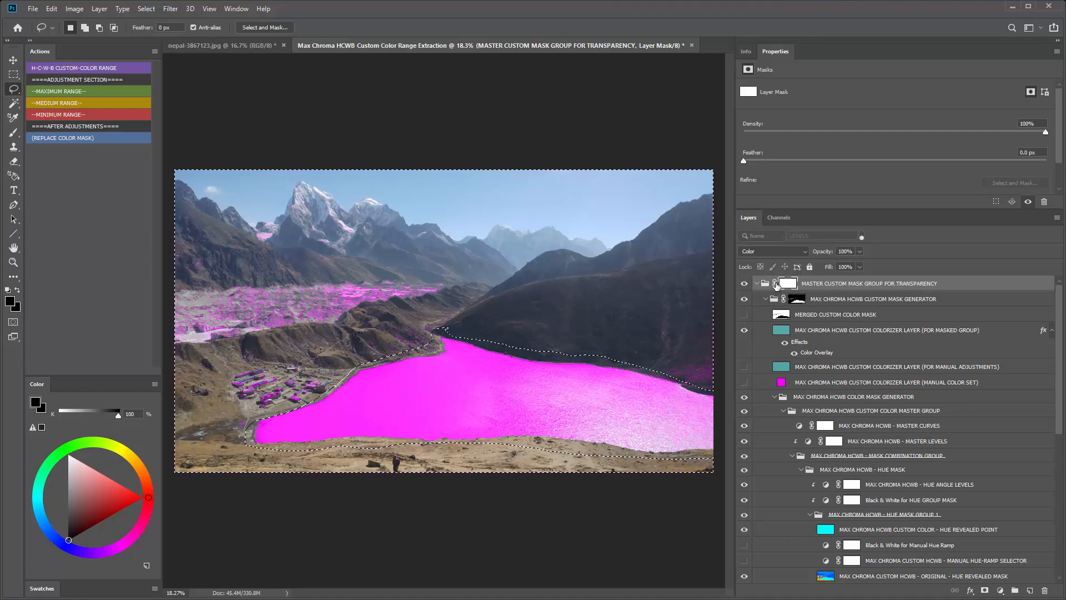
Fill the selected area with black at 100% opacity on the master custom mask group's layer mask, and deselect.
left_click(51, 9)
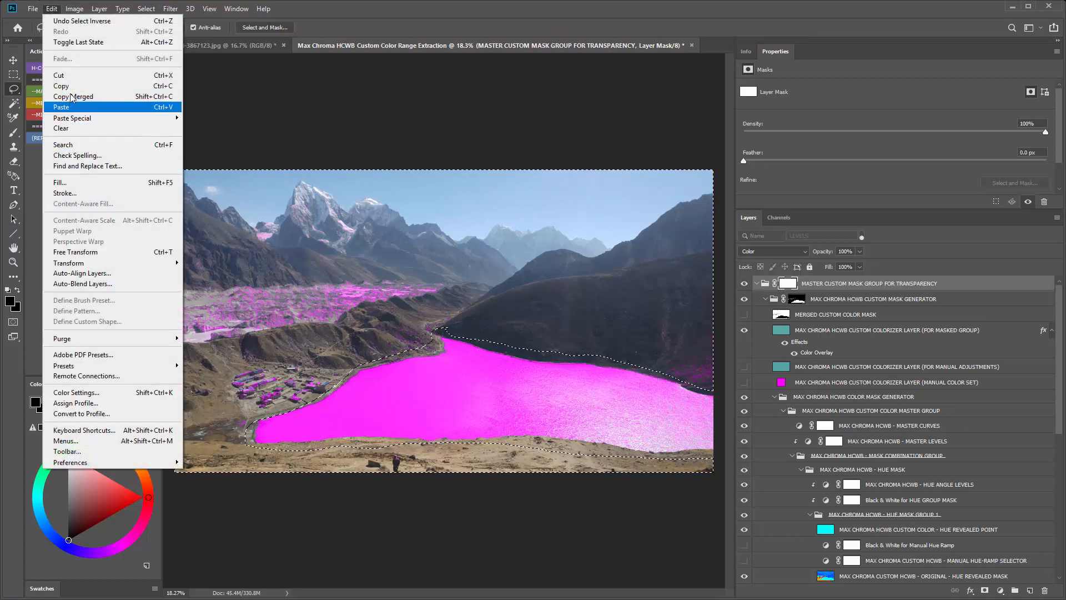
left_click(70, 182)
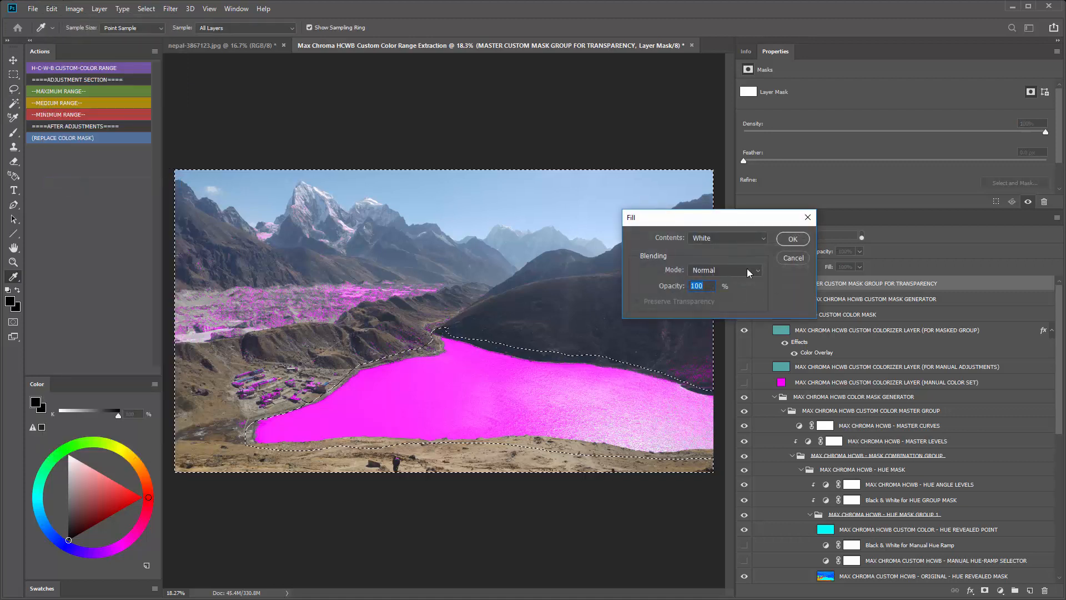
left_click(747, 238)
left_click(706, 324)
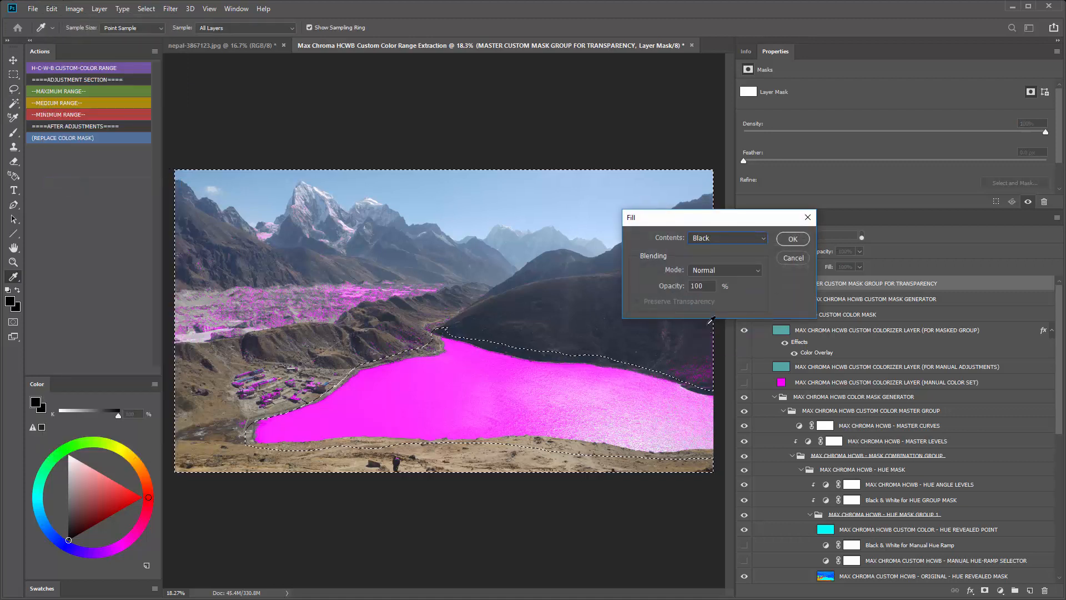
left_click(792, 240)
key("ctrl+d")
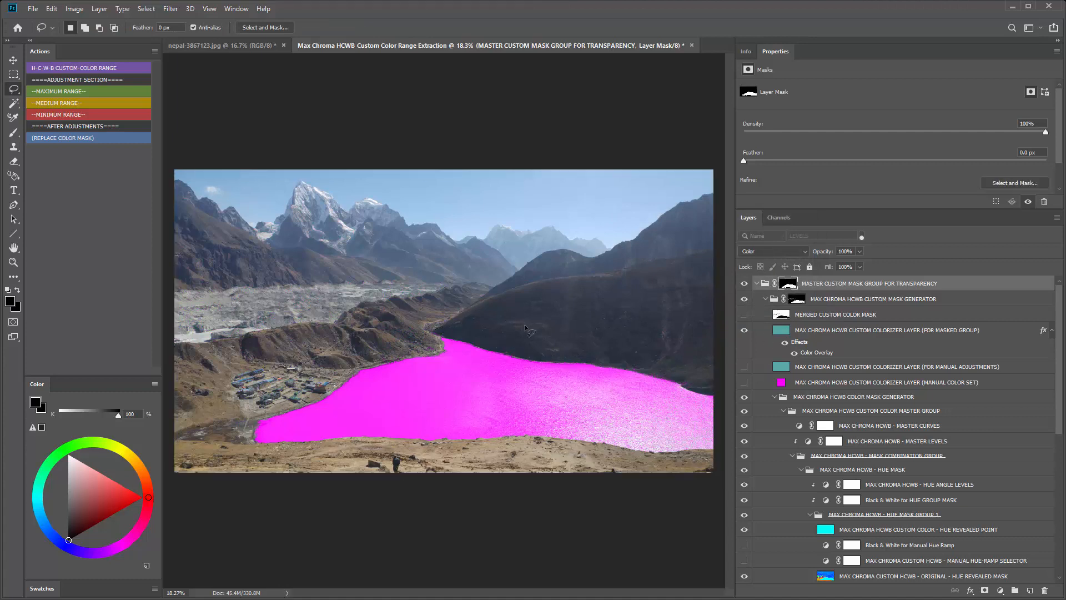
Change the Color Overlay on the colorizer layer for the masked group to green 66a661.
double_click(800, 355)
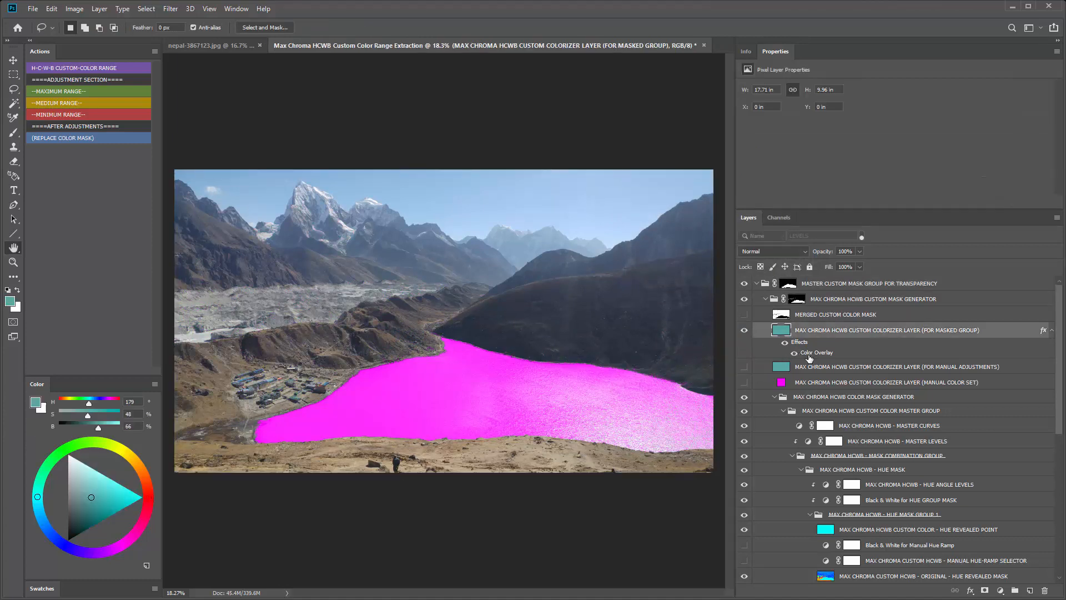
left_click_drag(731, 262, 863, 304)
left_click(958, 400)
left_click(922, 304)
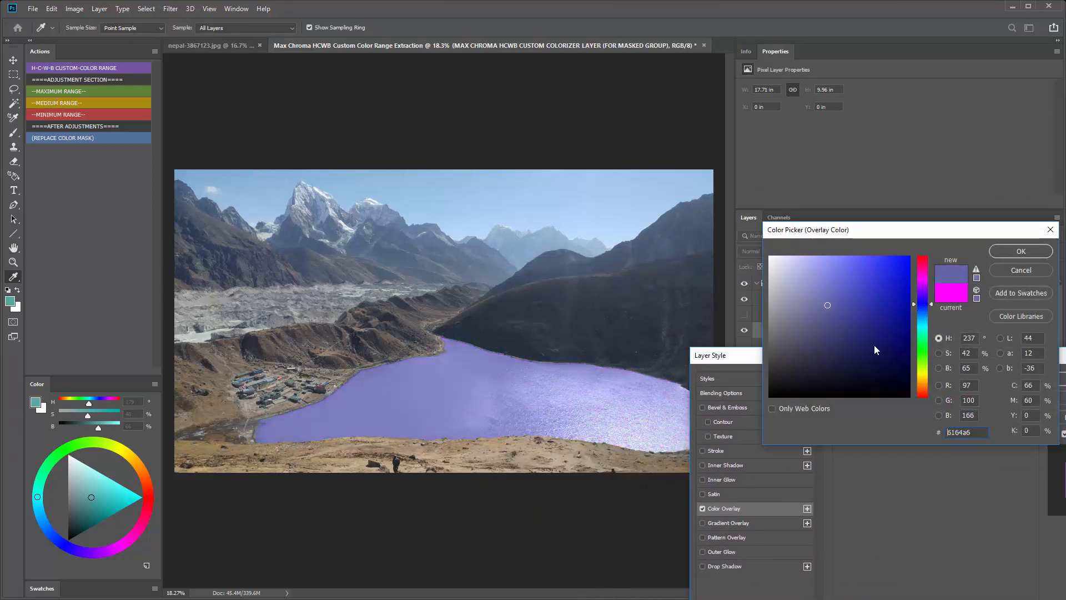
left_click_drag(921, 317, 918, 351)
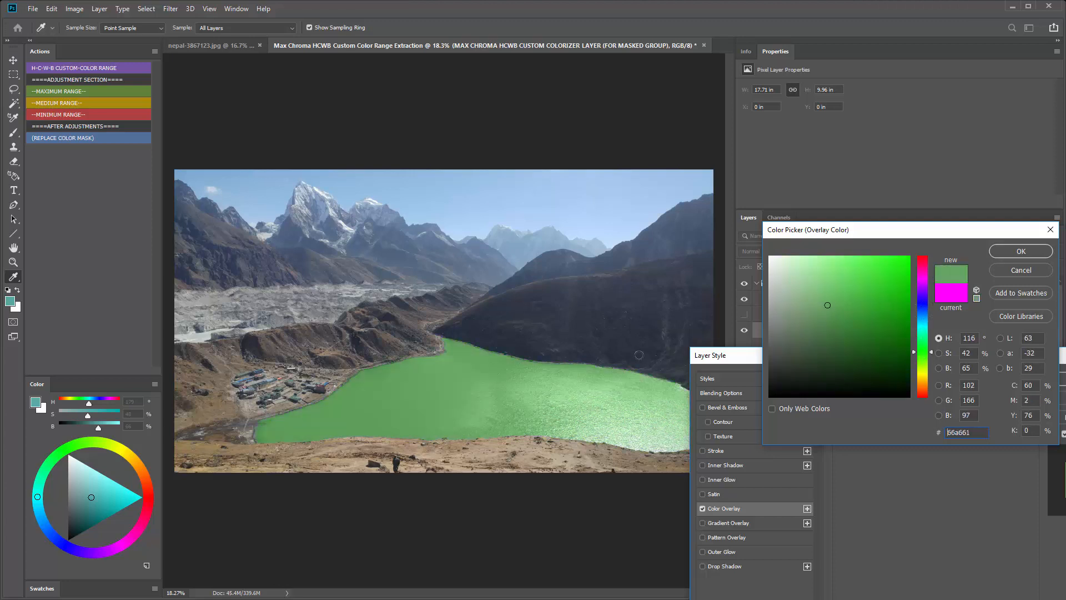
left_click(1021, 252)
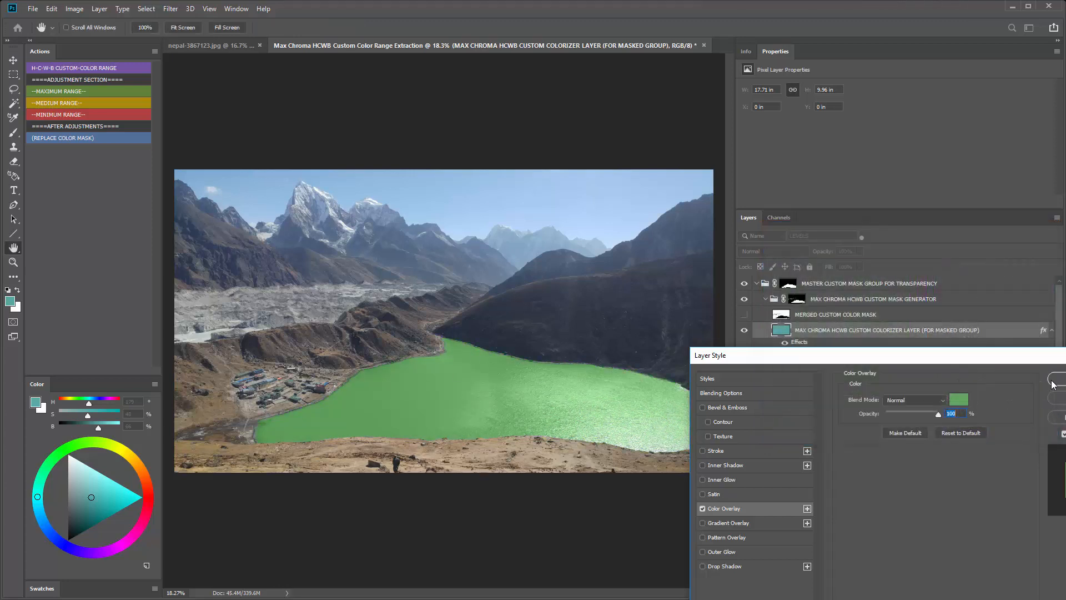
left_click(1052, 379)
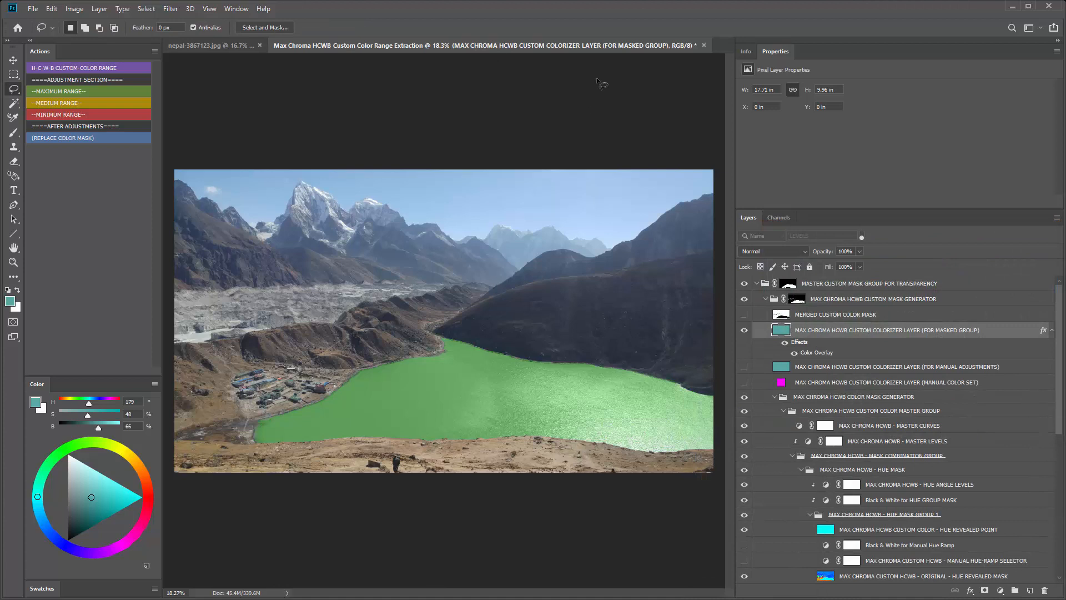
Close the Max Chroma HCWB extraction document without saving its changes.
left_click(703, 47)
left_click(528, 228)
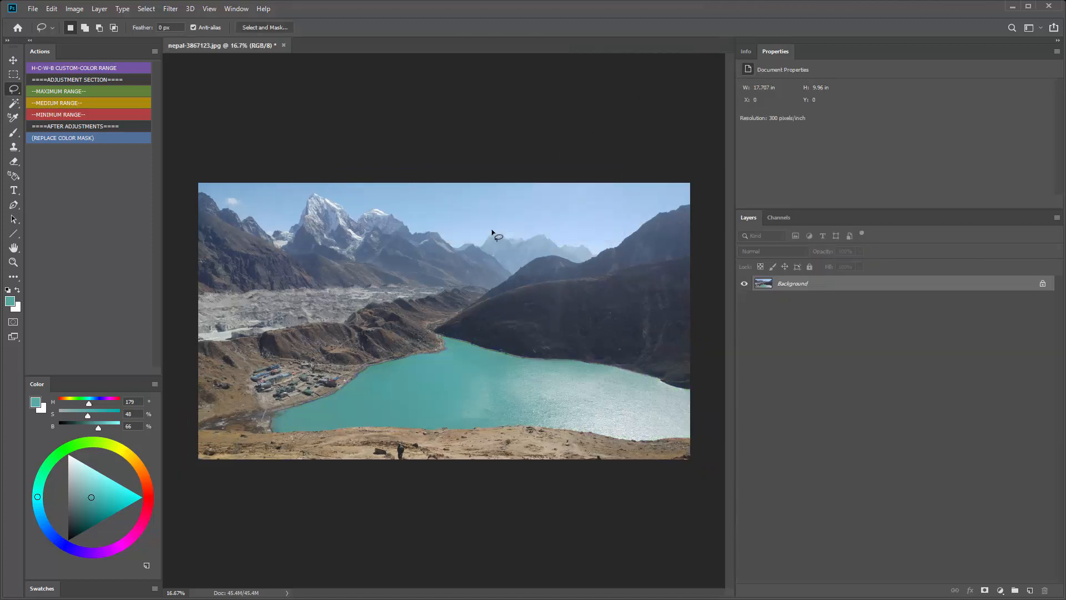
Try selecting the lake with the Magic Wand, with Anti-alias and Contiguous on and a tolerance of 40.
left_click(11, 105)
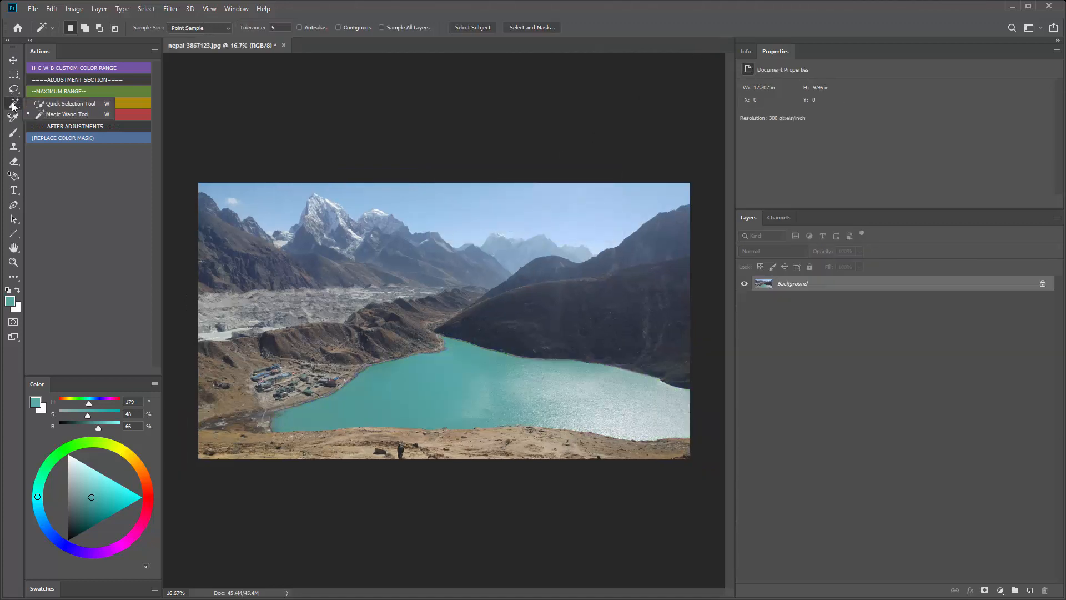
left_click(53, 115)
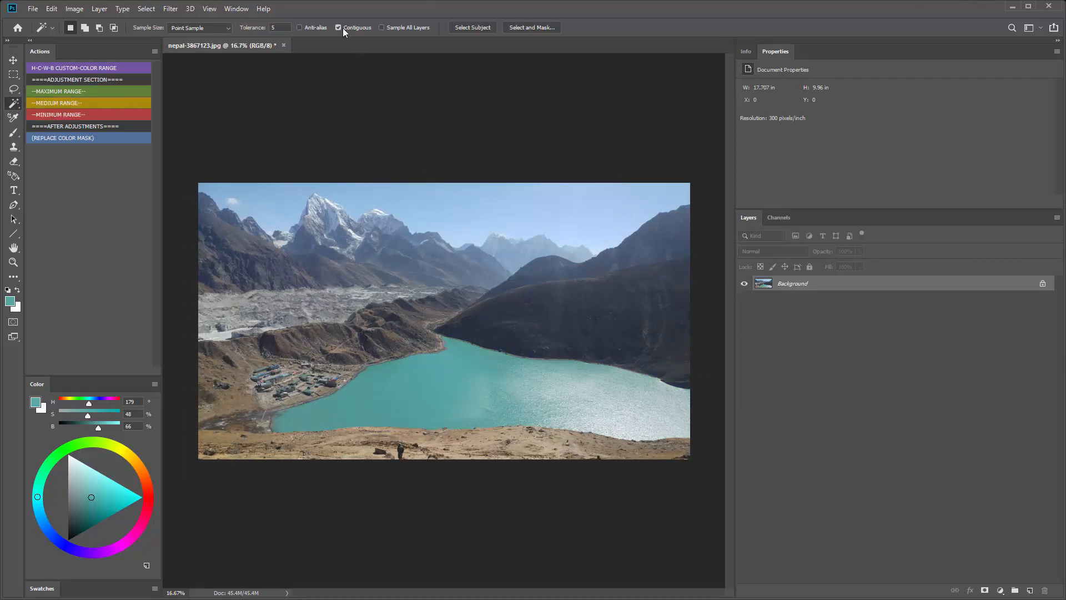
left_click(308, 28)
left_click(257, 28)
type("300")
type("40")
left_click(476, 375)
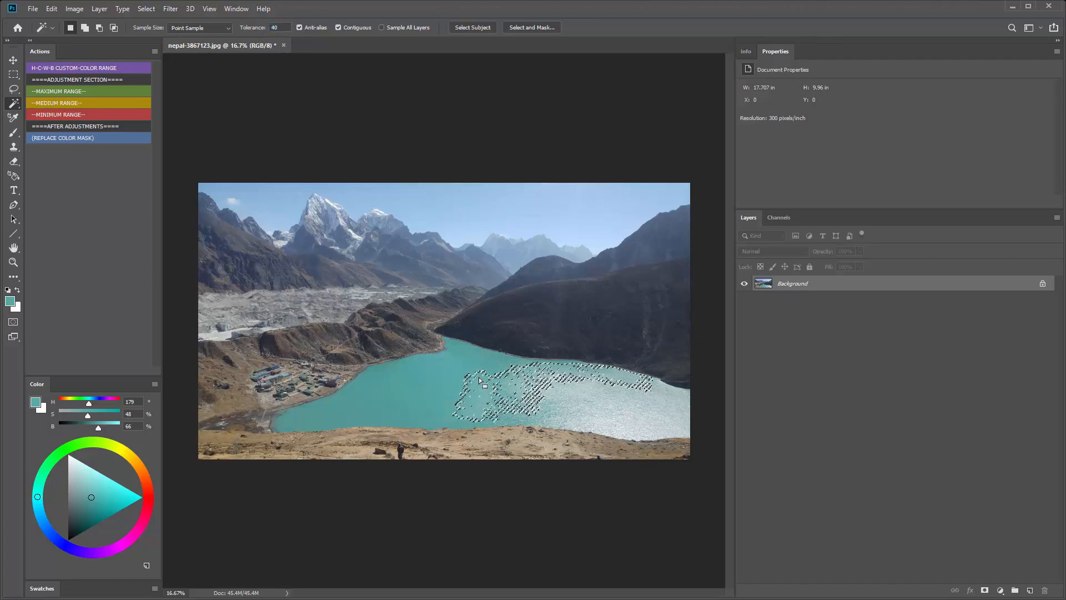
Raise the Magic Wand tolerance to 100 and try selecting the lake again.
key("Return")
type("10")
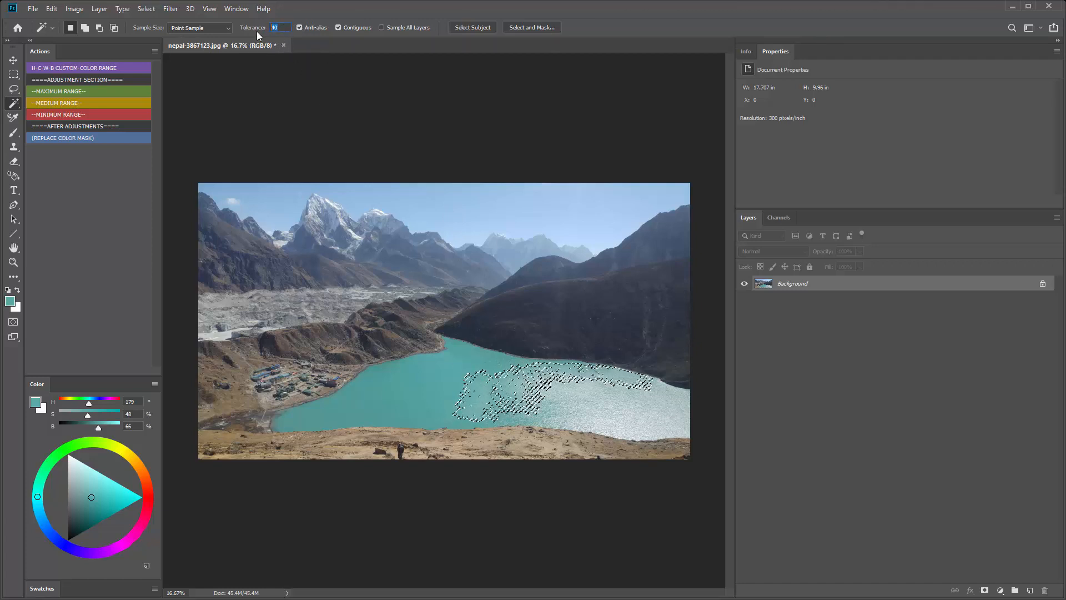
type("0")
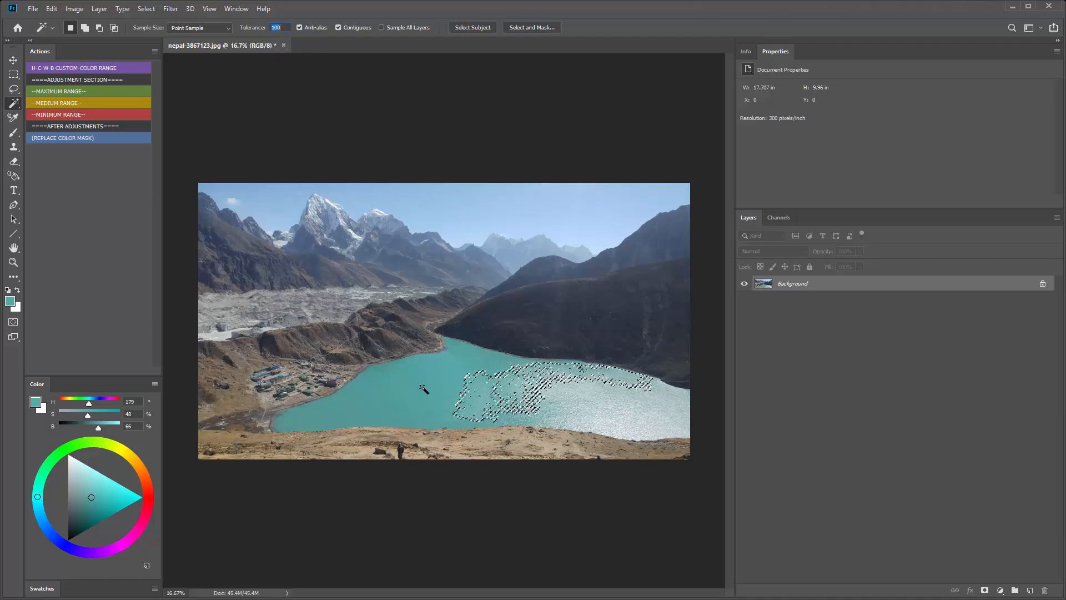
left_click(428, 378)
Select the lake with the Magic Wand at tolerance 70, add its bright glare area to the selection, and deselect.
left_click(276, 27)
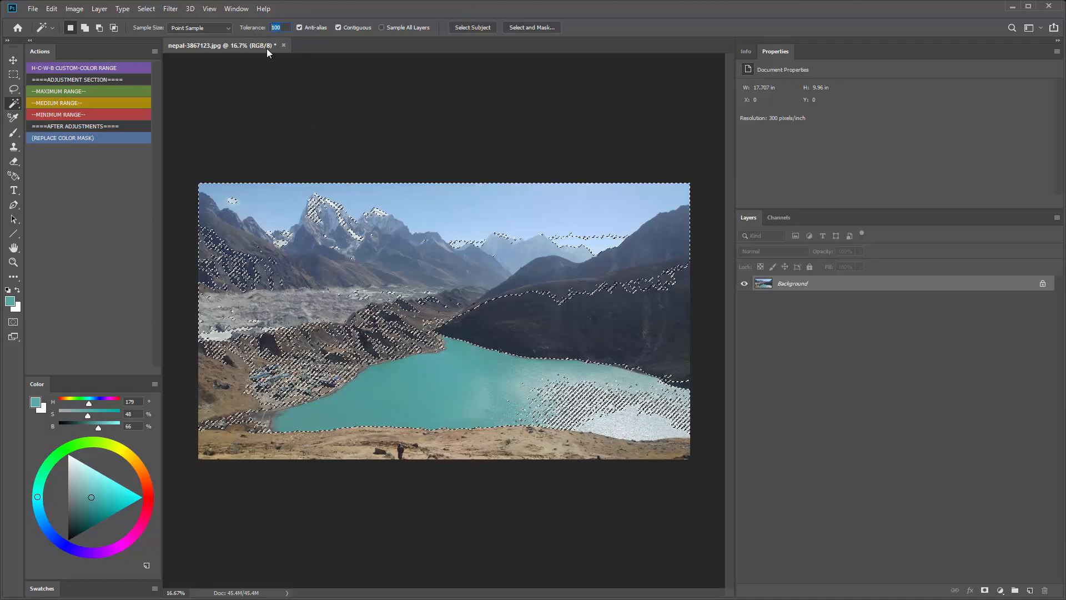
type("70")
left_click(472, 372)
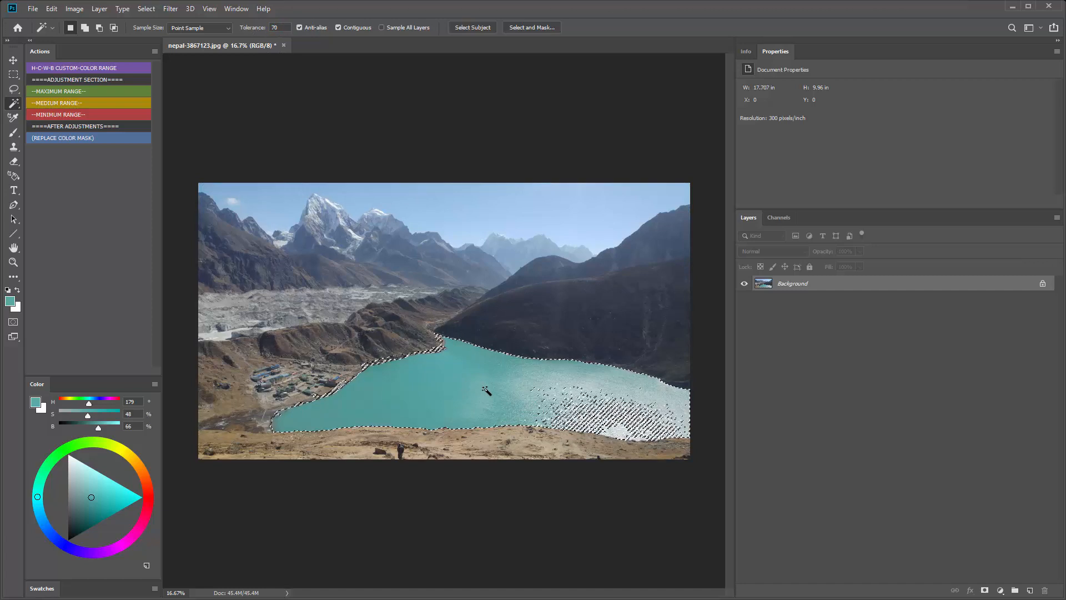
left_click(595, 413, "shift")
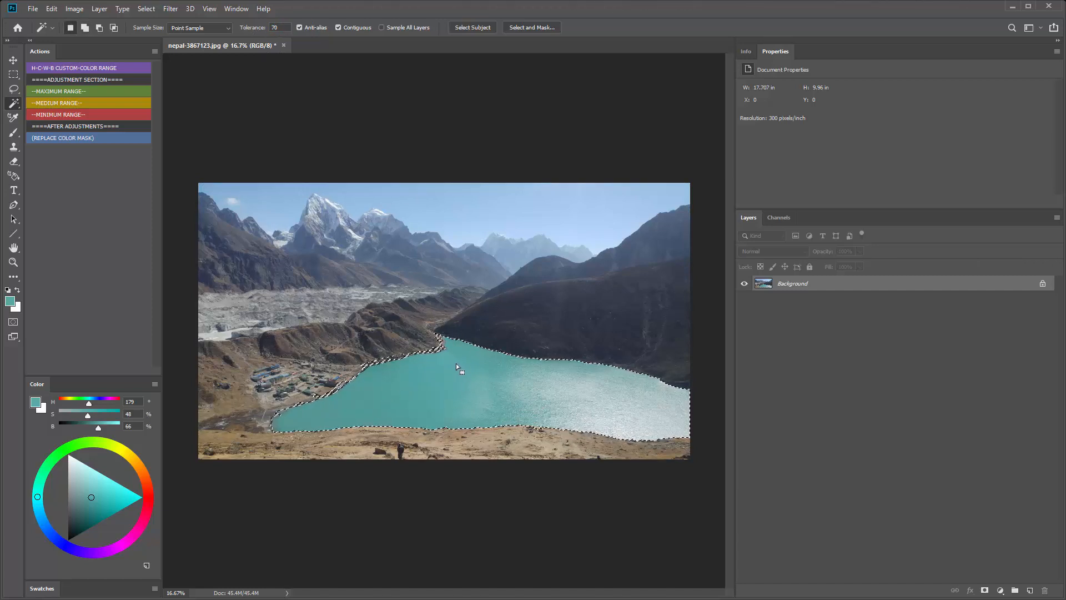
key("ctrl+d")
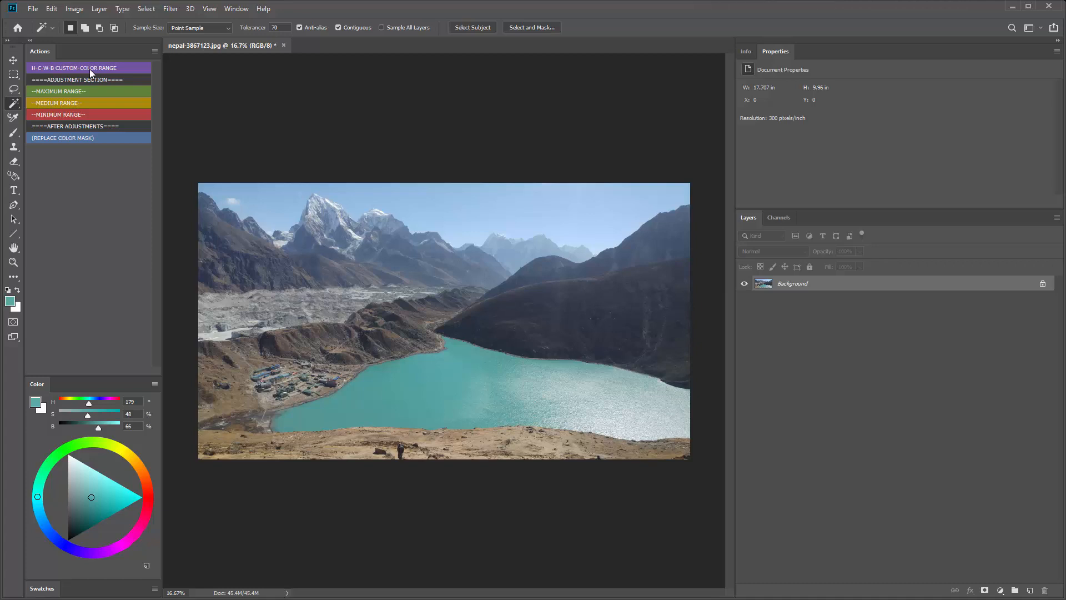
Switch to the Move tool and close nepal-3867123.jpg without saving its changes.
left_click(14, 60)
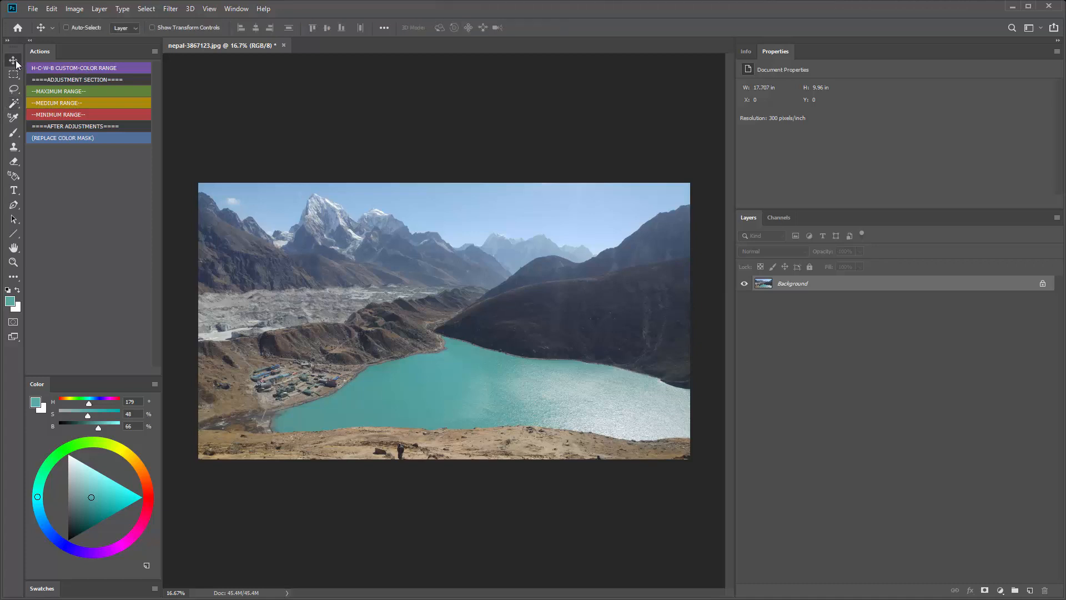
left_click(283, 45)
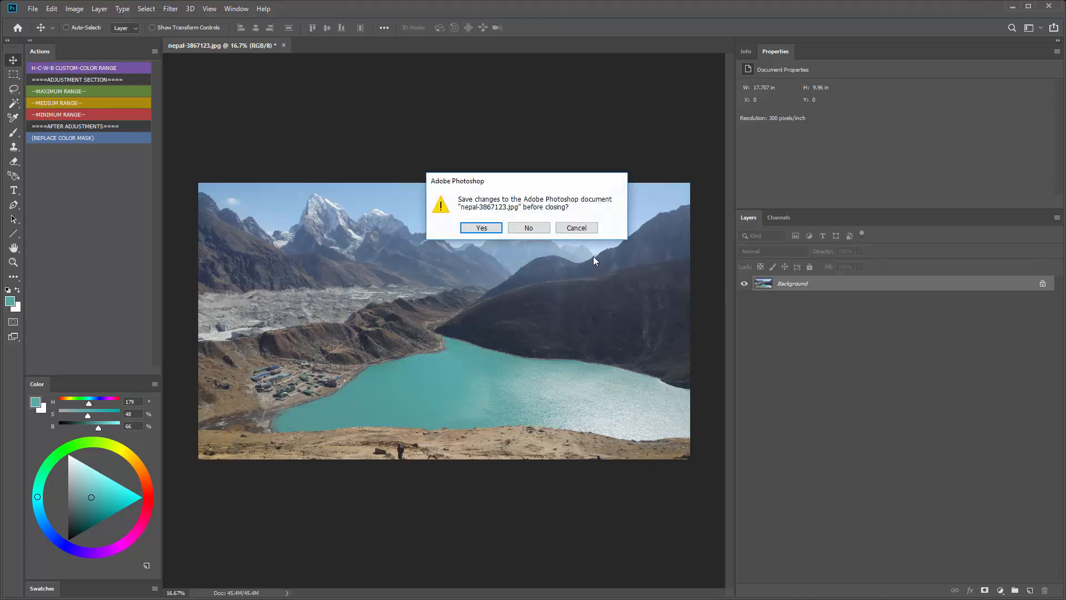
left_click(529, 228)
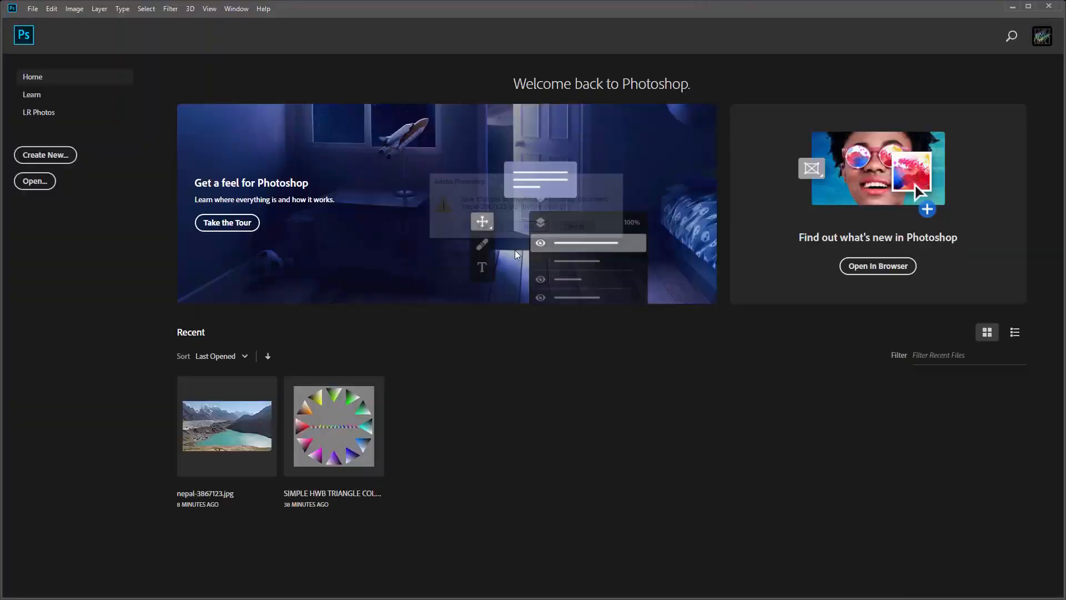
Open the portrait model-2387582.jpg from the desktop in Photoshop.
left_click(1012, 6)
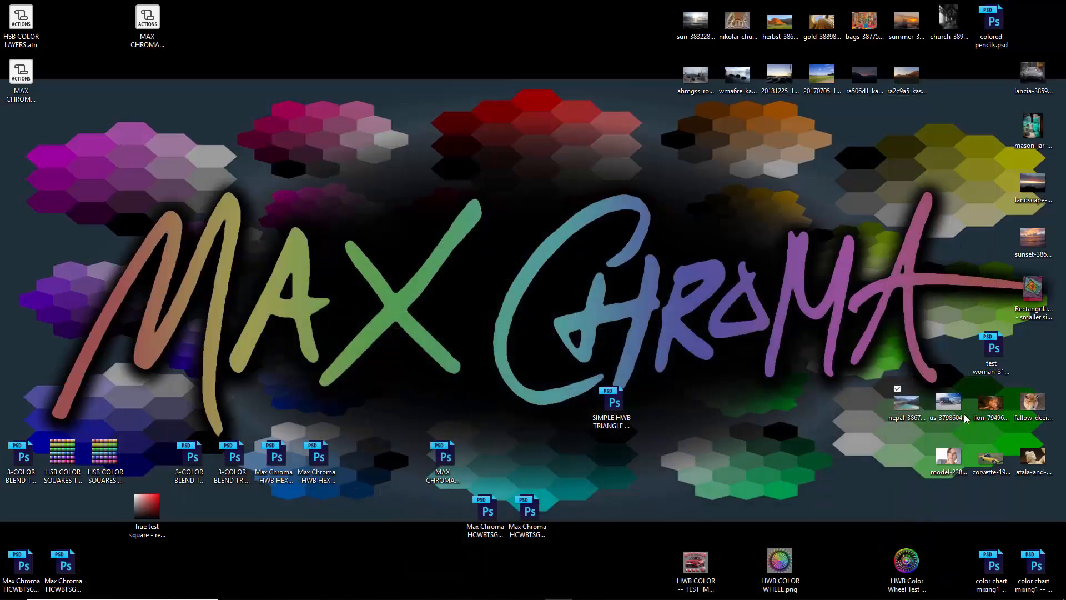
left_click(949, 408)
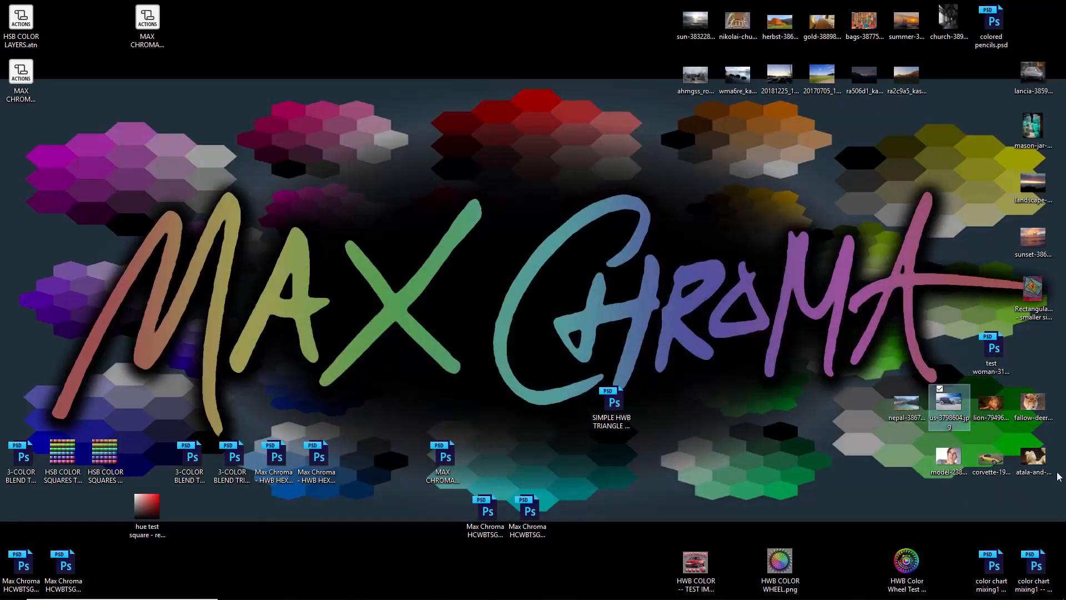
left_click(947, 457)
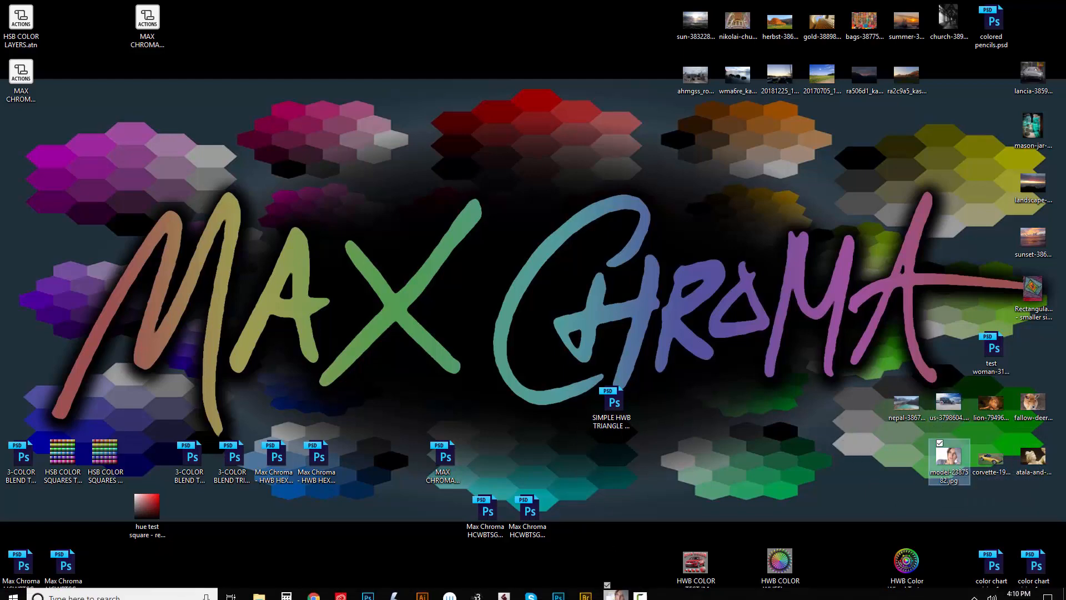
left_click_drag(616, 597, 528, 379)
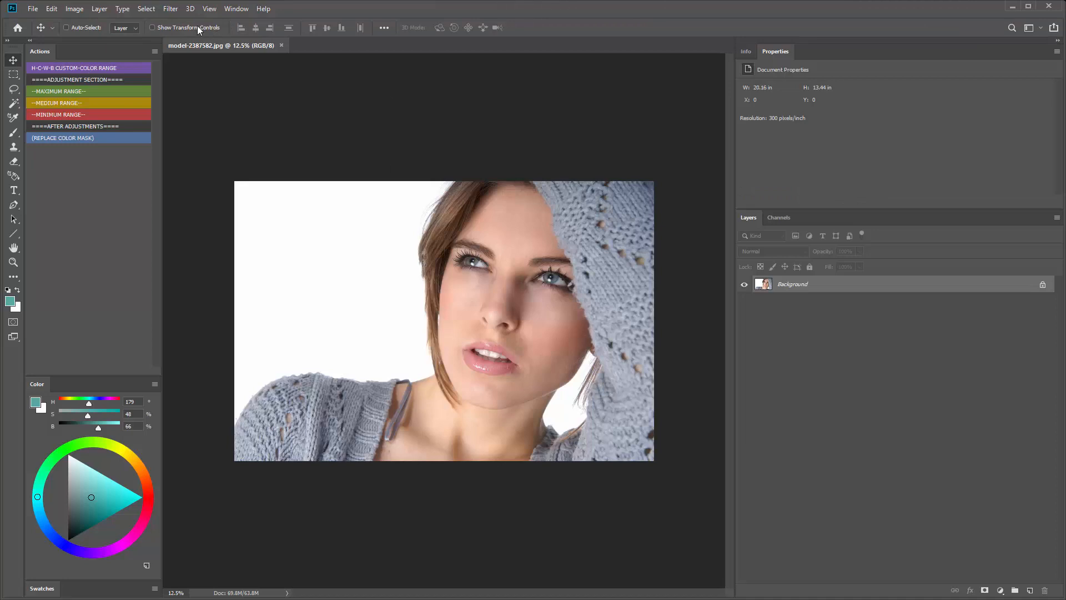
Sample the cheek's skin tone (cd9584) as the foreground colour using an 11 by 11 Average, and run the H-C-W-B CUSTOM-COLOR RANGE action.
left_click(9, 301)
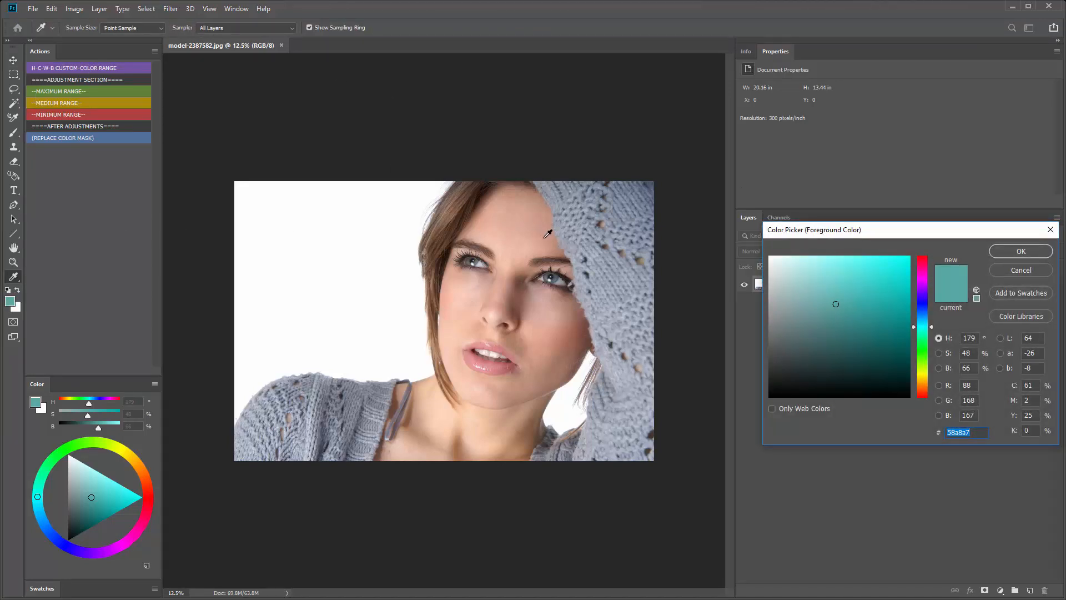
left_click(556, 329)
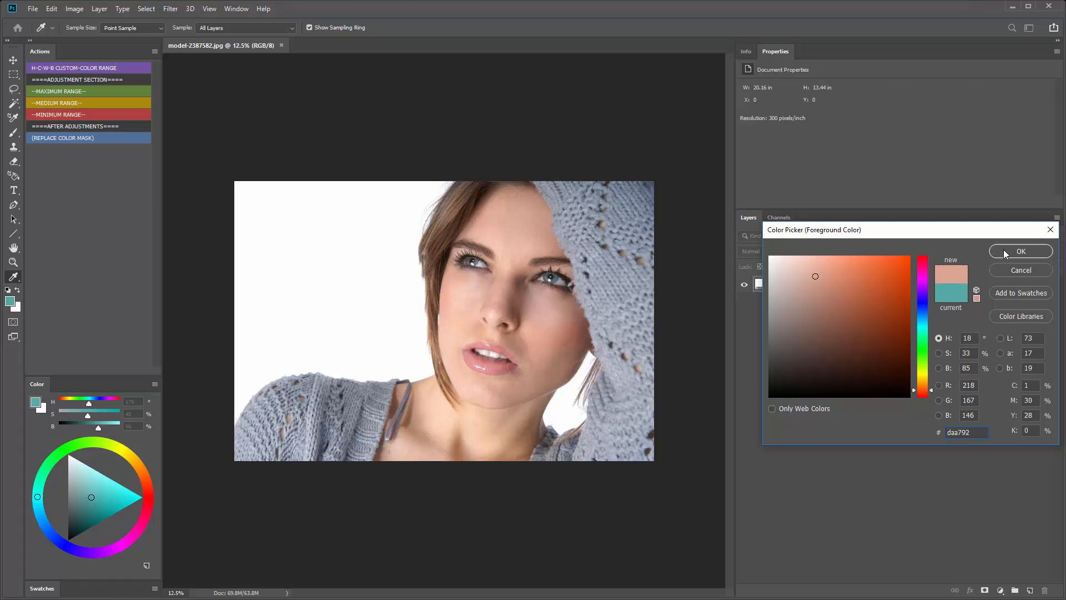
left_click(131, 29)
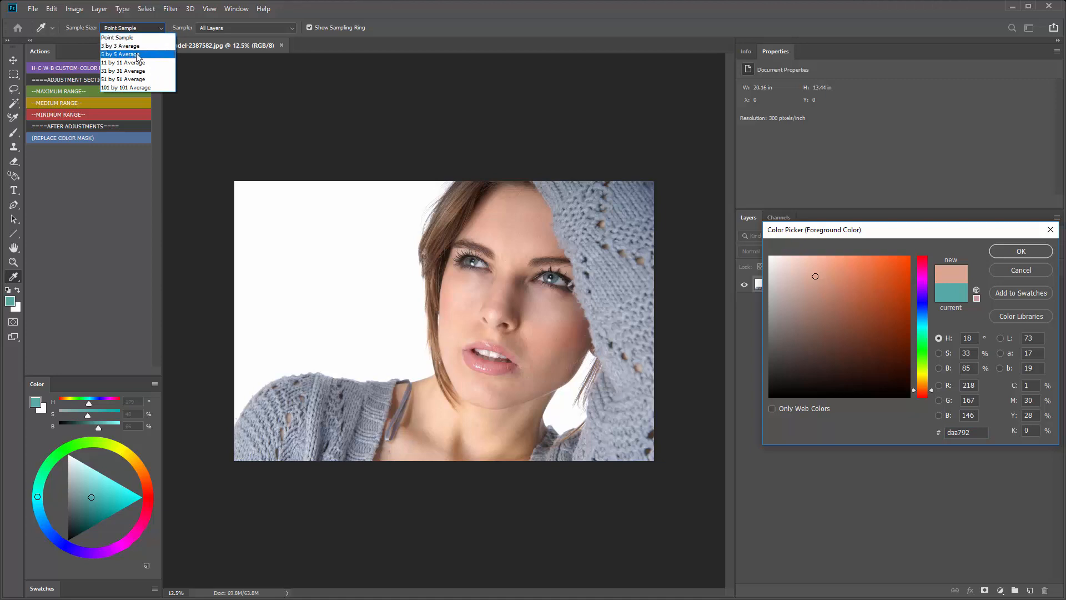
left_click(139, 63)
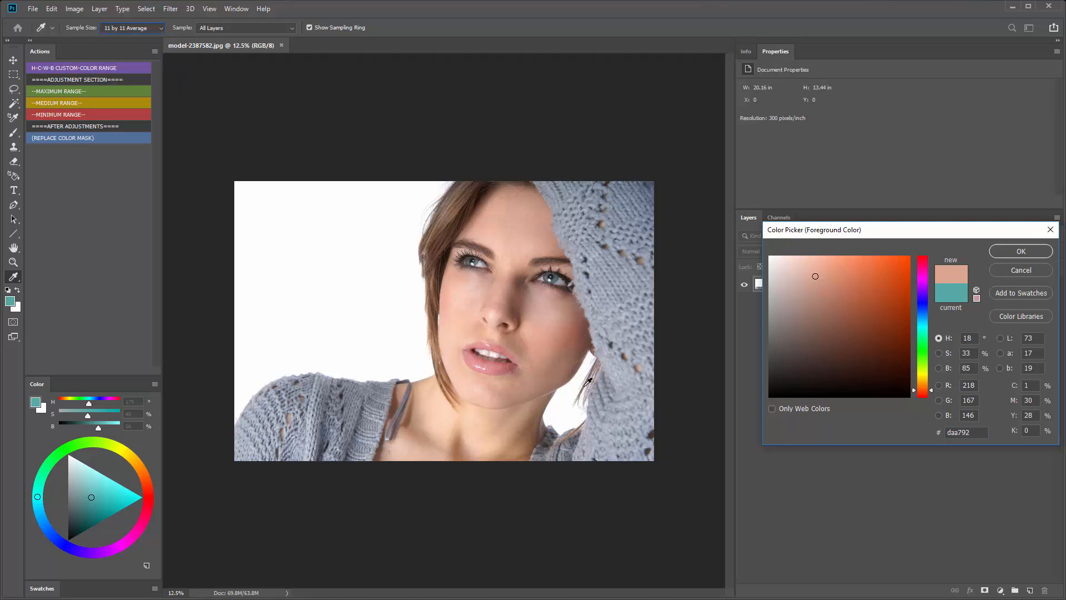
left_click_drag(558, 331, 561, 325)
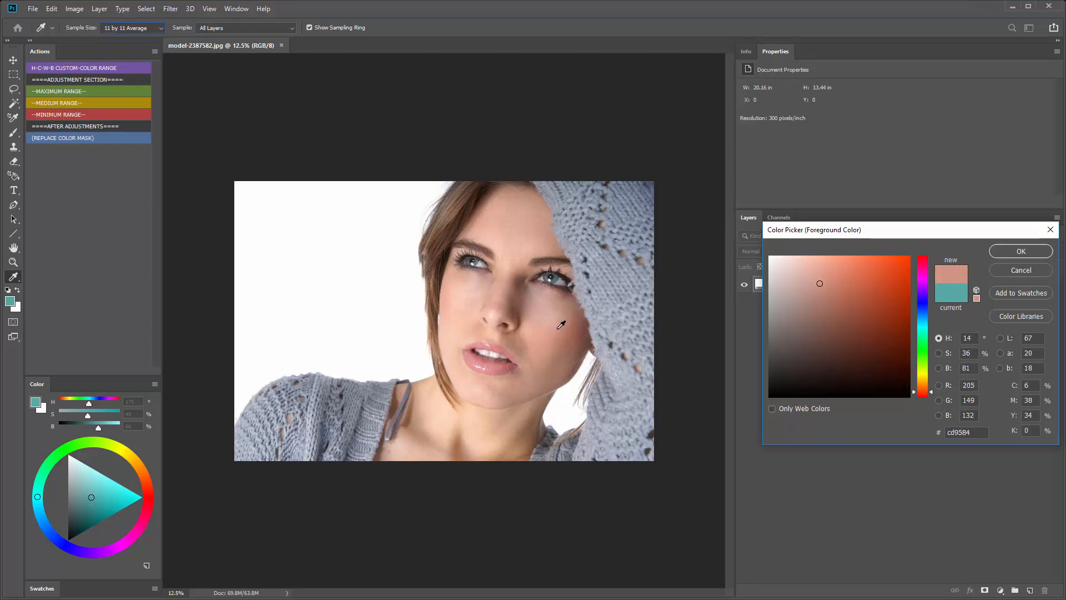
left_click(1021, 252)
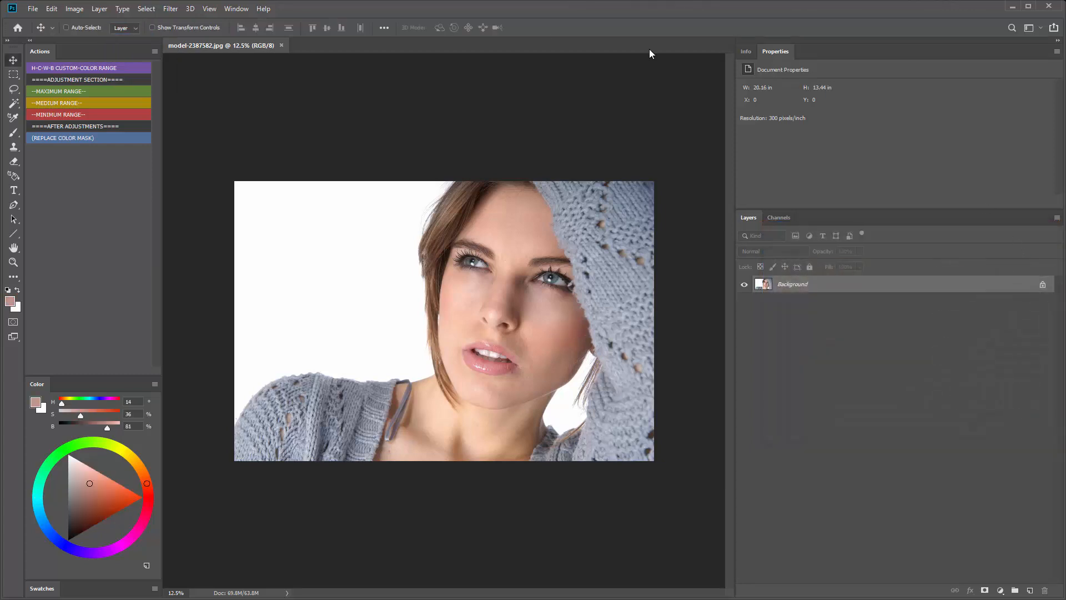
left_click(65, 68)
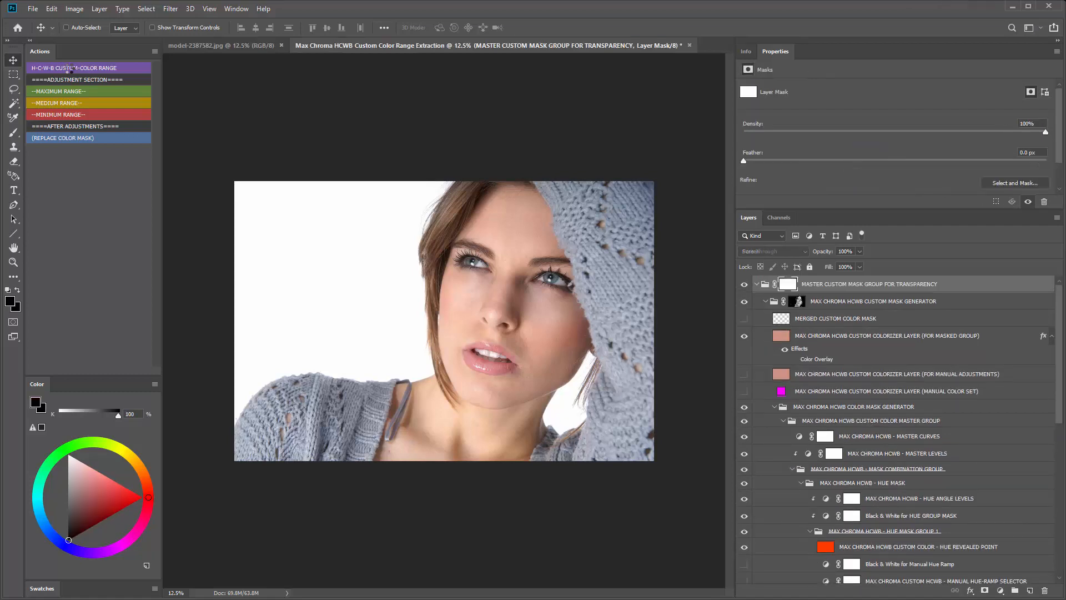
Try the foreground skin tone and a paler peach, f1cabe, as the masked colorizer layer's Color Overlay colour, and cancel the change.
left_click(794, 360)
double_click(817, 359)
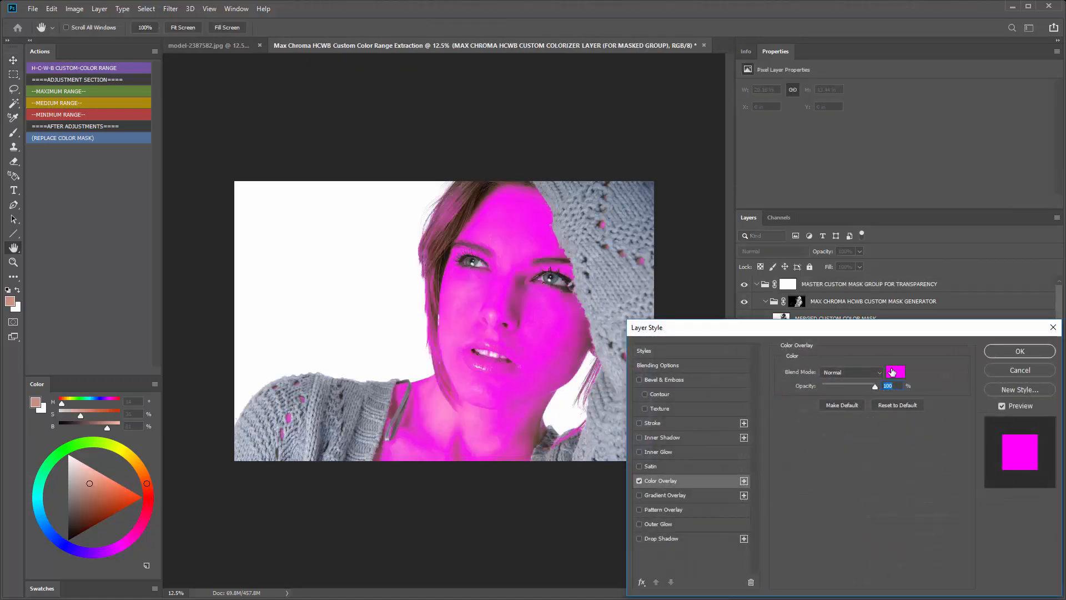
left_click(892, 369)
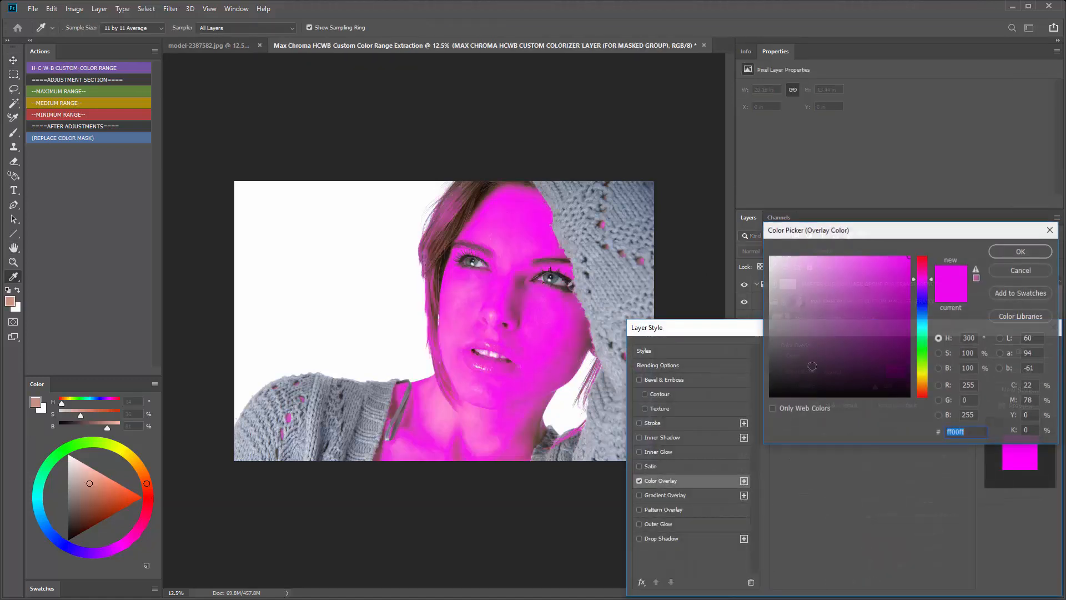
left_click(11, 299)
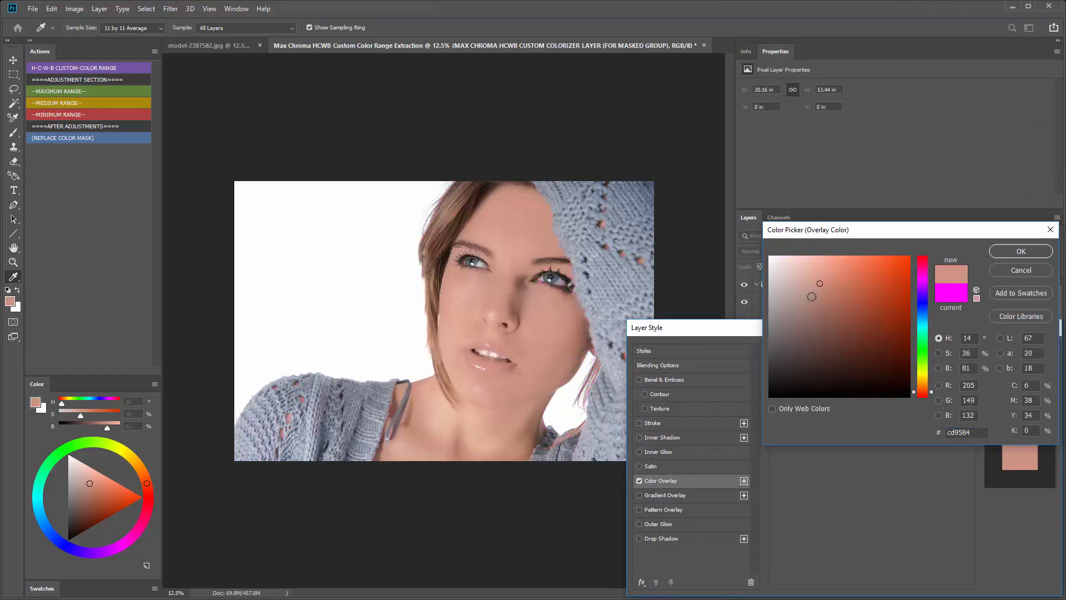
mouse_move(821, 289)
left_mouse_down()
mouse_move(844, 280)
mouse_move(849, 296)
mouse_move(799, 262)
left_mouse_up()
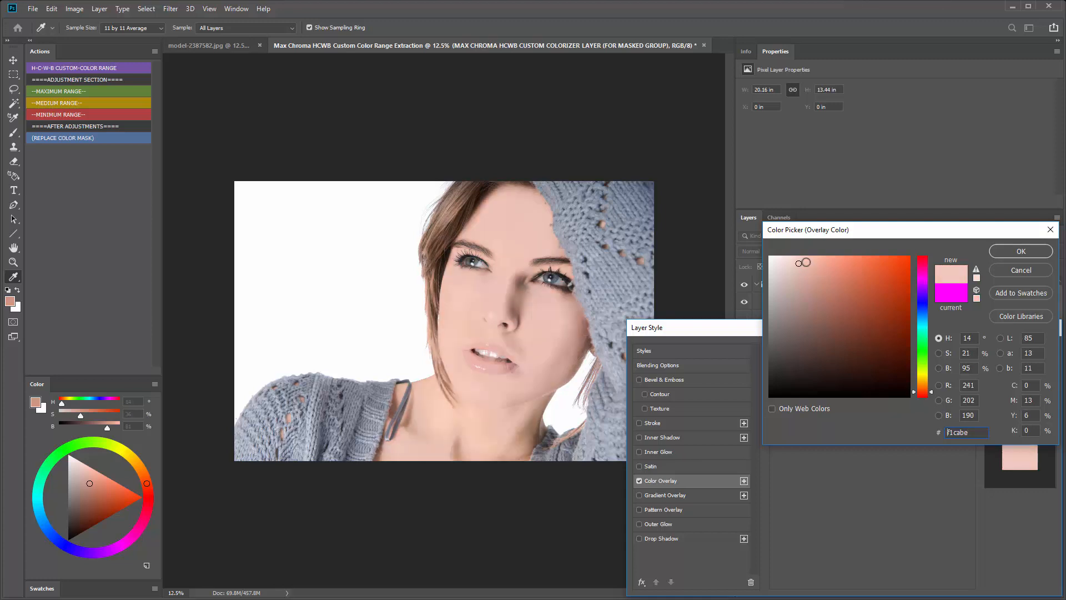
left_click(1006, 272)
left_click(1008, 371)
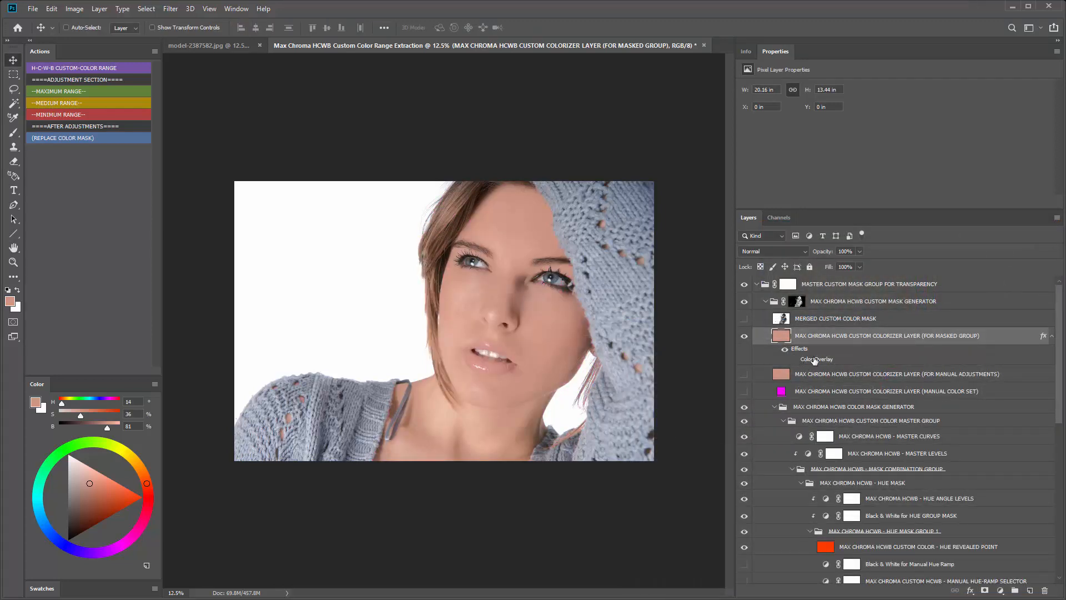
Compare the mask's MAXIMUM, MEDIUM and MINIMUM RANGE actions and settle on the MEDIUM RANGE.
left_click(59, 91)
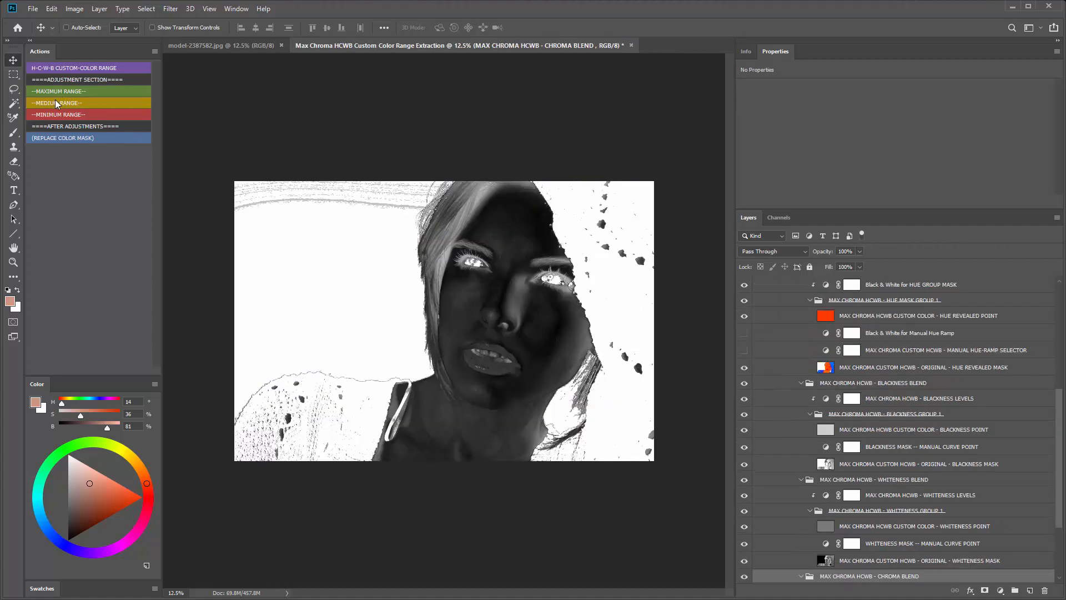
left_click(56, 101)
left_click(73, 112)
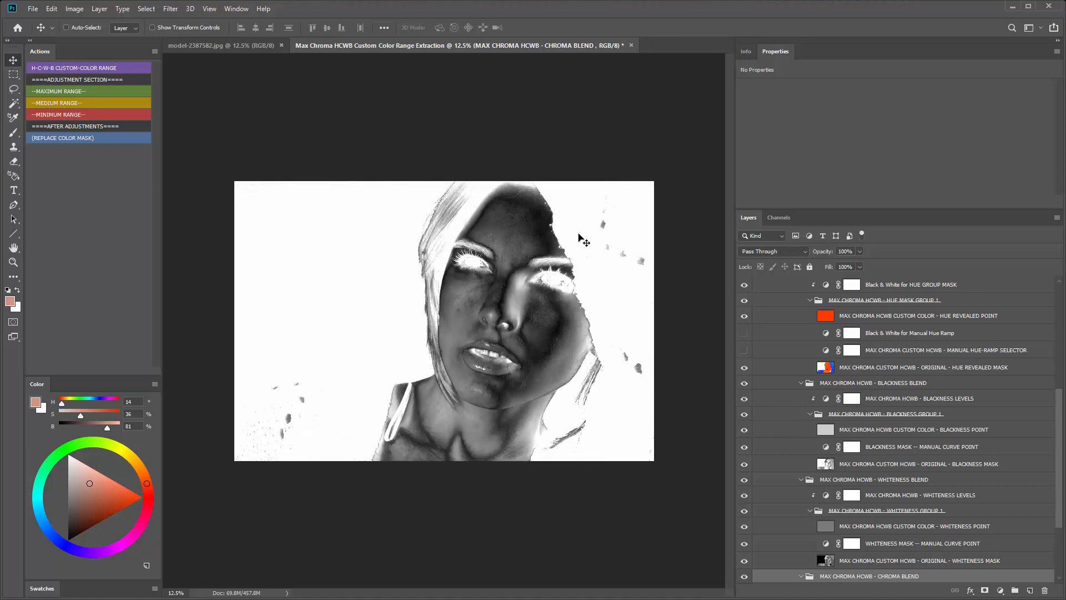
left_click(78, 107)
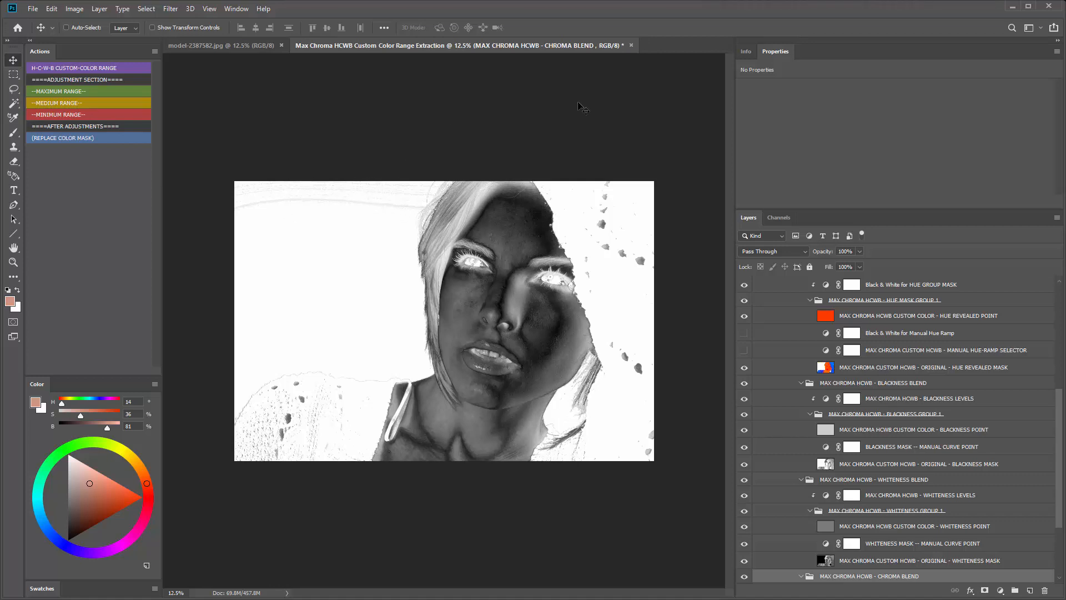
Filter the layers by the name LEVELS and open the CHROMA LEVELS adjustment.
left_click(760, 235)
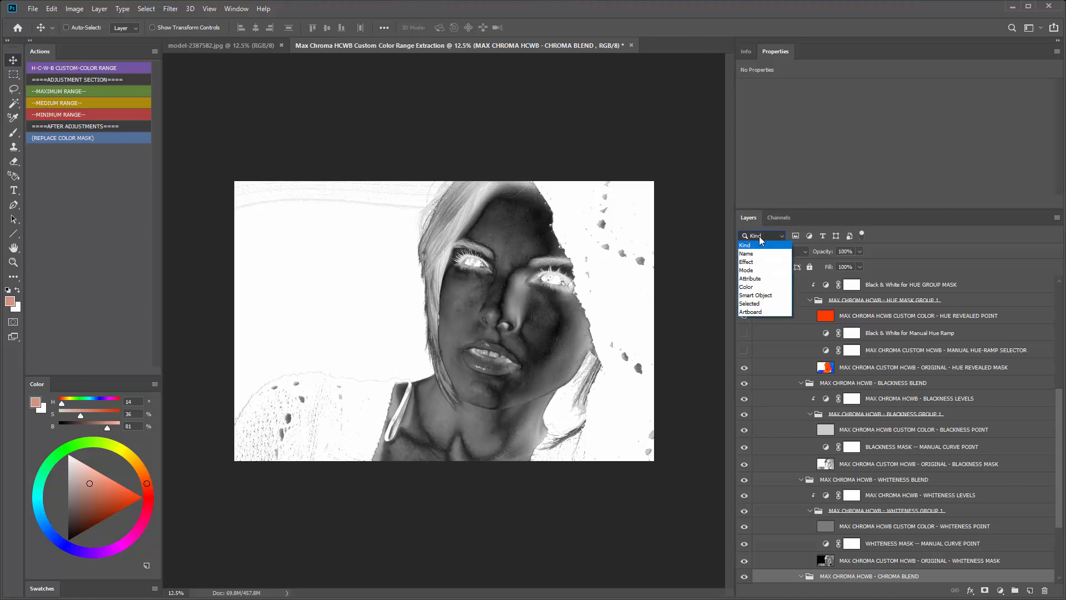
left_click(751, 254)
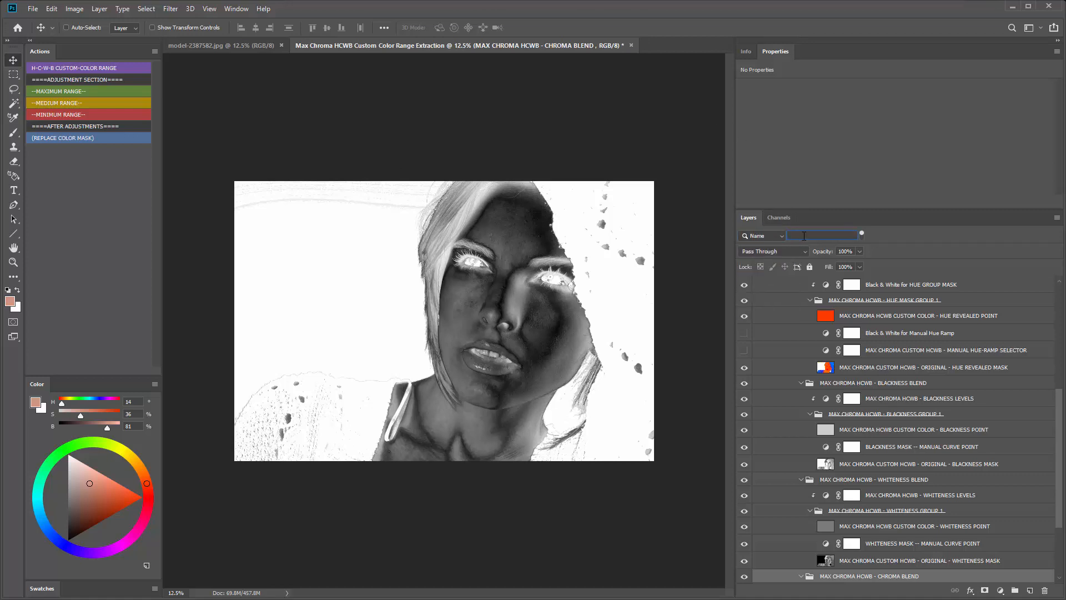
type("LEVELS")
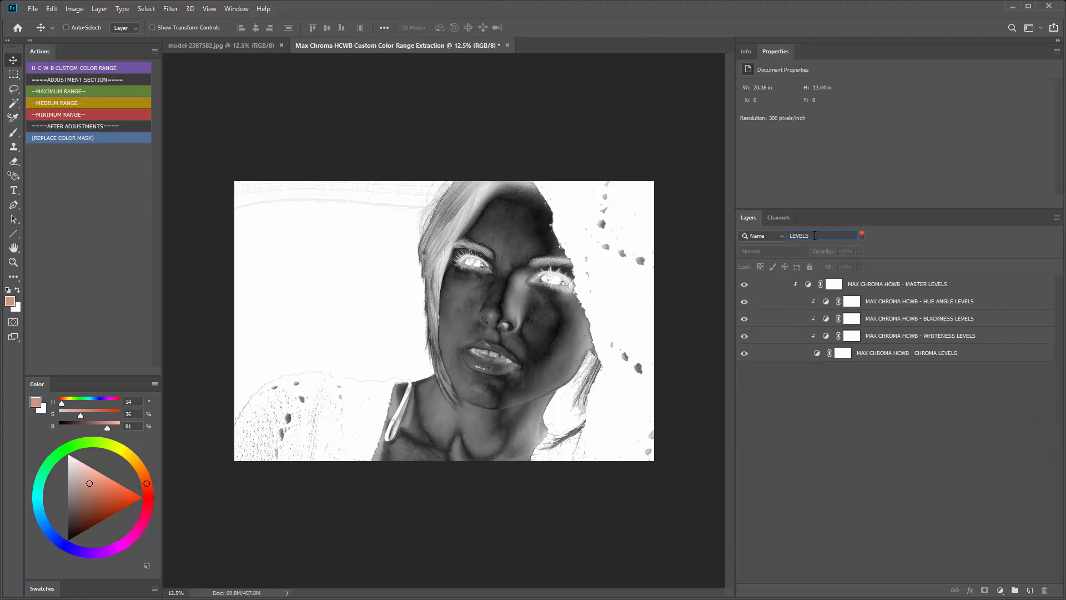
left_click(818, 358)
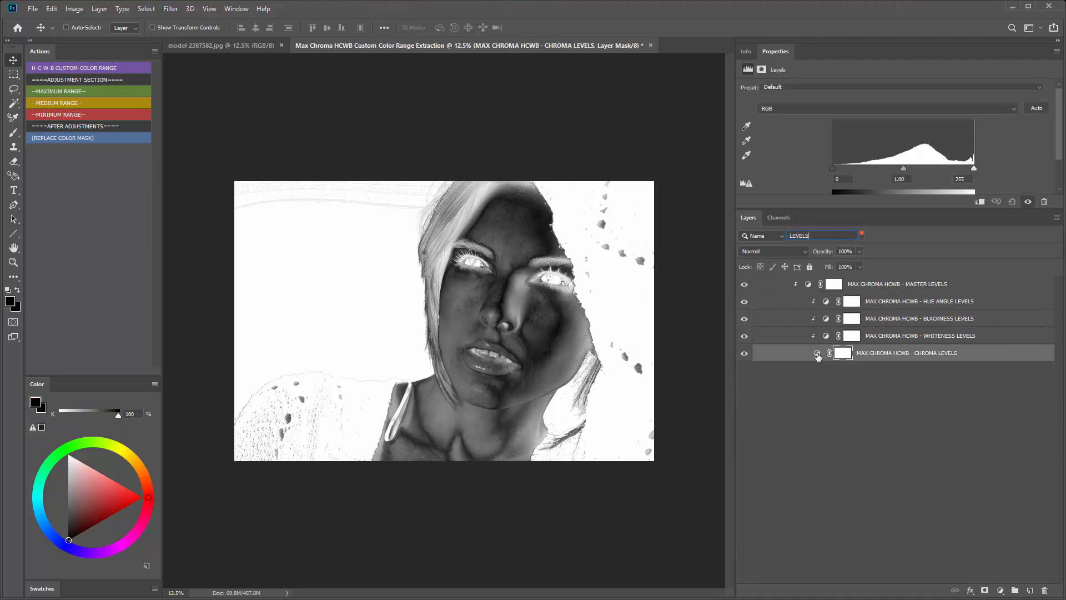
Set the HUE ANGLE LEVELS adjustment's black input level to 72 and its white input level to 199.
left_click(826, 305)
left_click(826, 305)
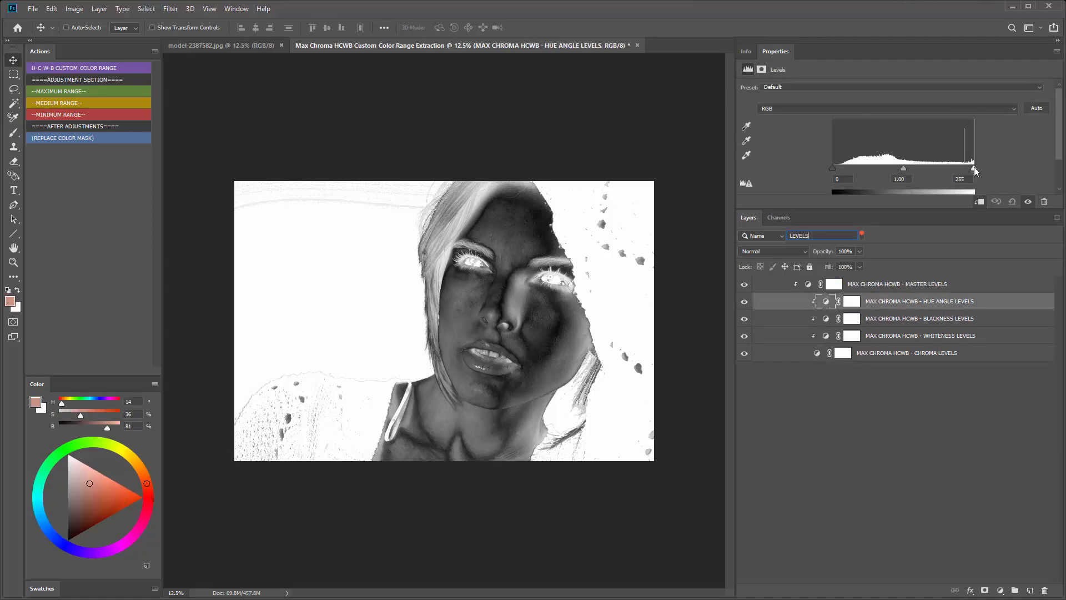
left_click_drag(974, 166, 943, 169)
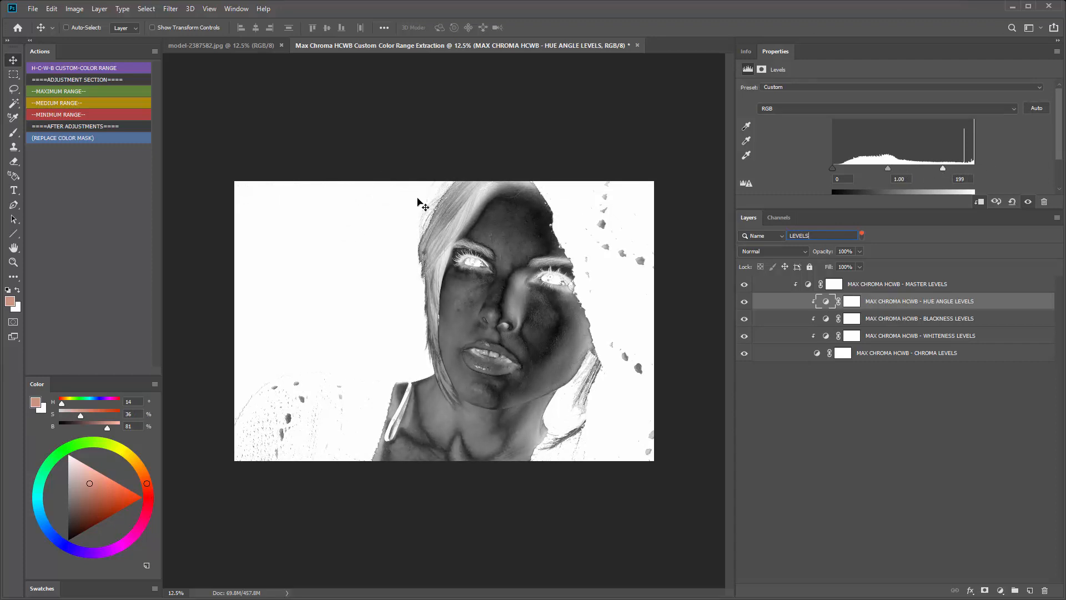
key("ctrl+plus")
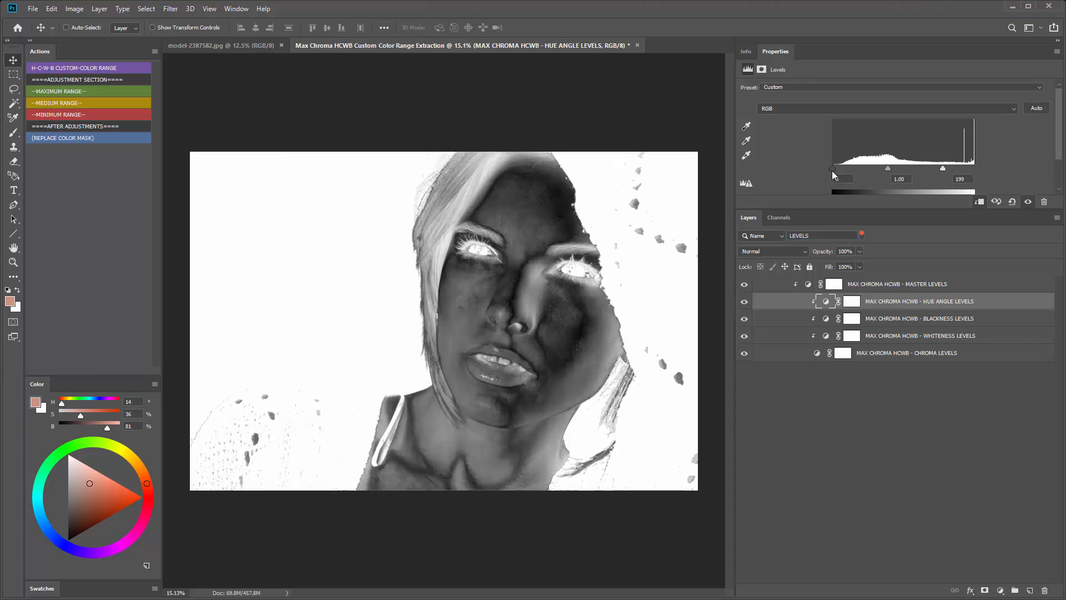
left_click_drag(833, 169, 873, 162)
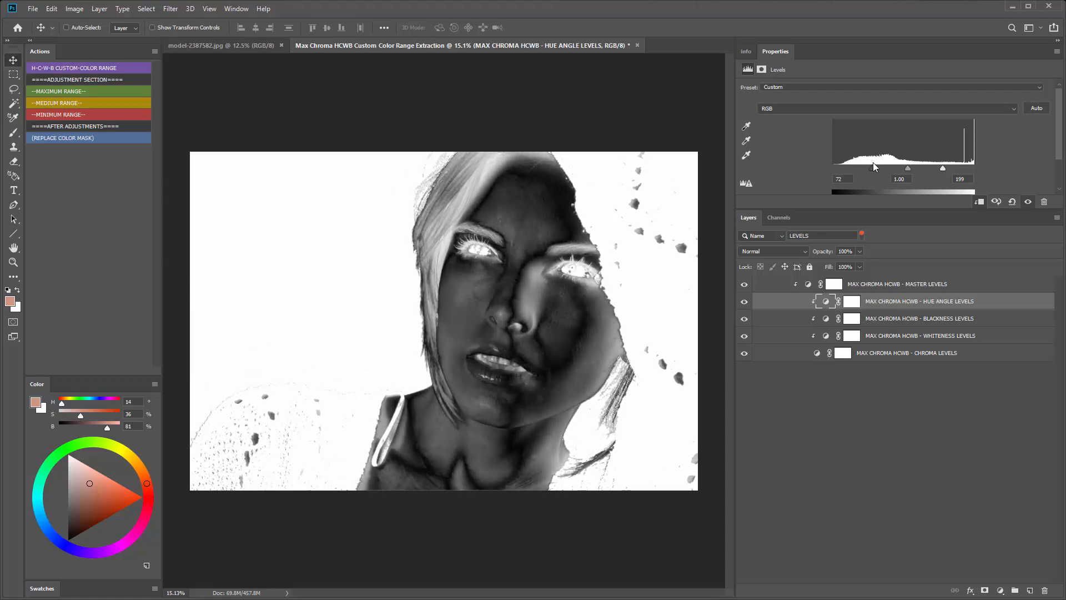
Try out the input levels of the BLACKNESS LEVELS adjustment and raise the WHITENESS LEVELS black input level to 87.
left_click(827, 321)
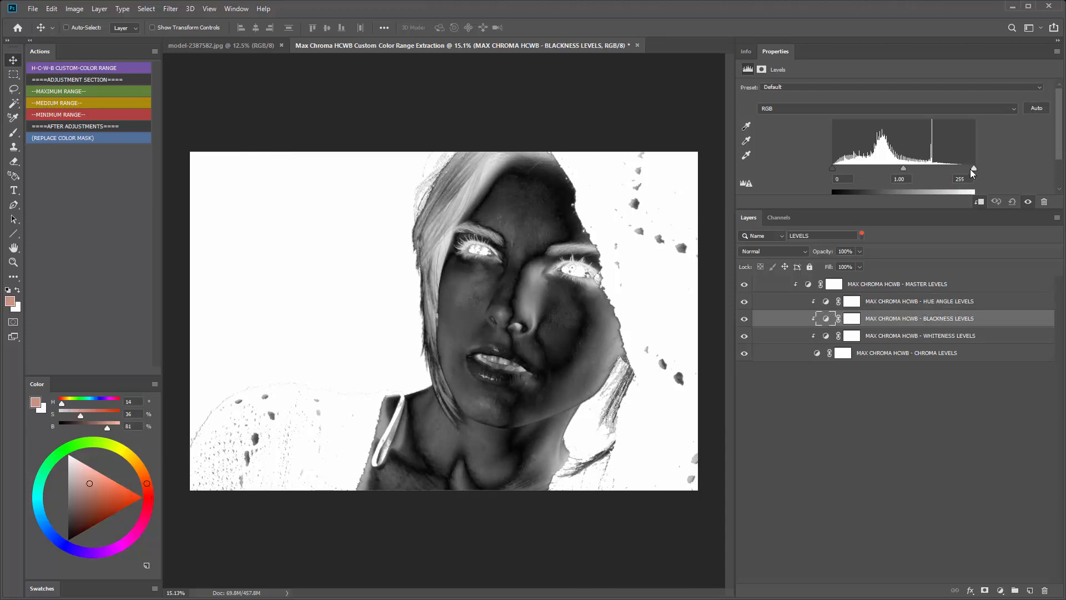
mouse_move(971, 169)
left_mouse_down()
mouse_move(845, 169)
mouse_move(1018, 163)
left_mouse_up()
left_click(827, 336)
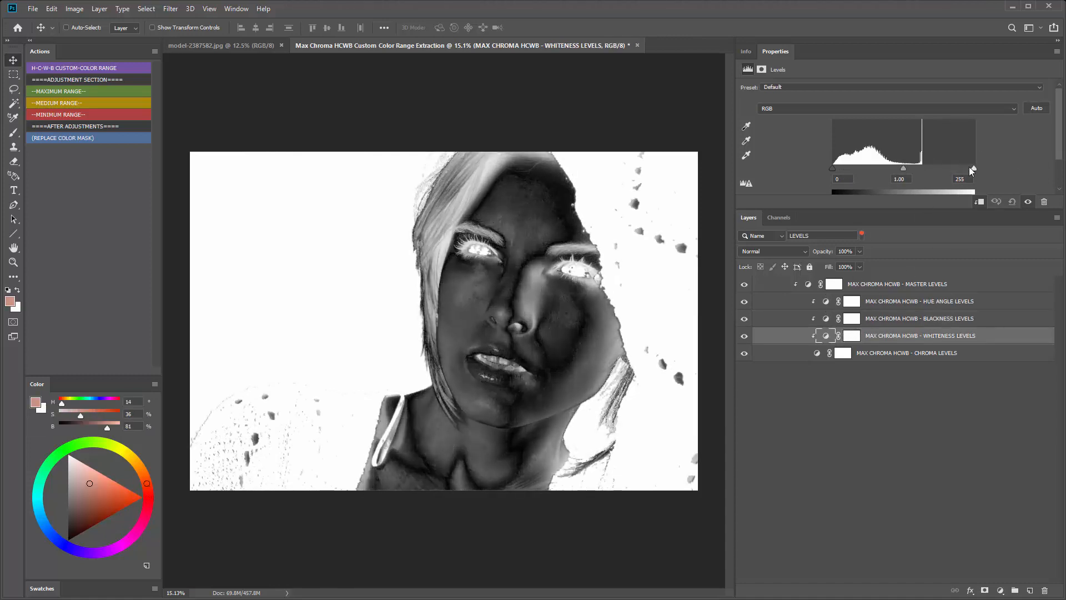
mouse_move(970, 169)
left_mouse_down()
mouse_move(857, 166)
mouse_move(957, 167)
left_mouse_up()
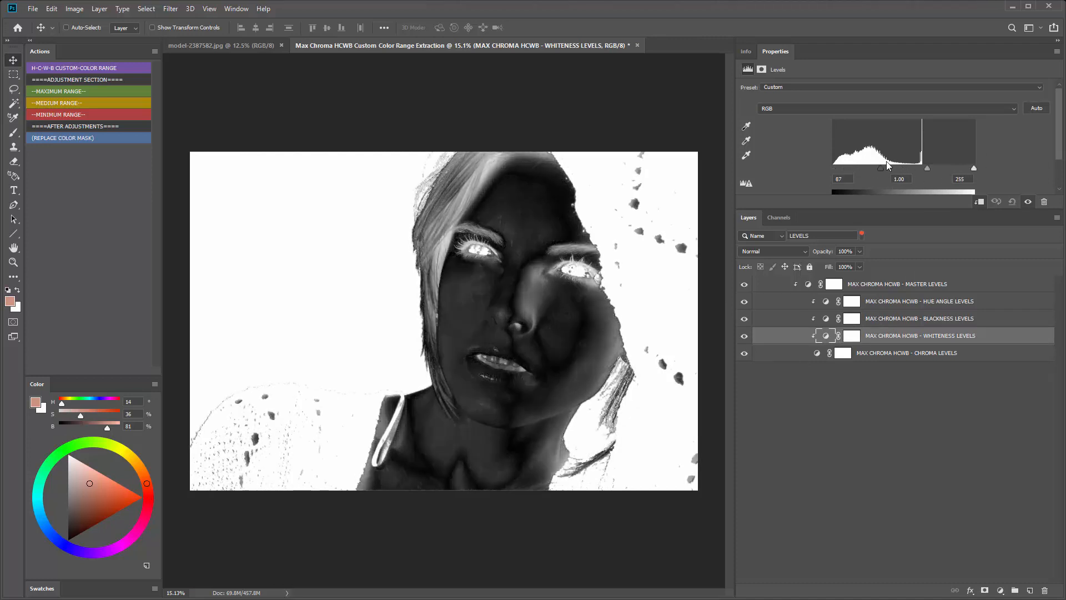
Set the black input level of CHROMA LEVELS to 46 and the white input level of MASTER LEVELS to 115.
left_click(814, 354)
mouse_move(972, 168)
left_mouse_down()
mouse_move(841, 165)
mouse_move(974, 166)
left_mouse_up()
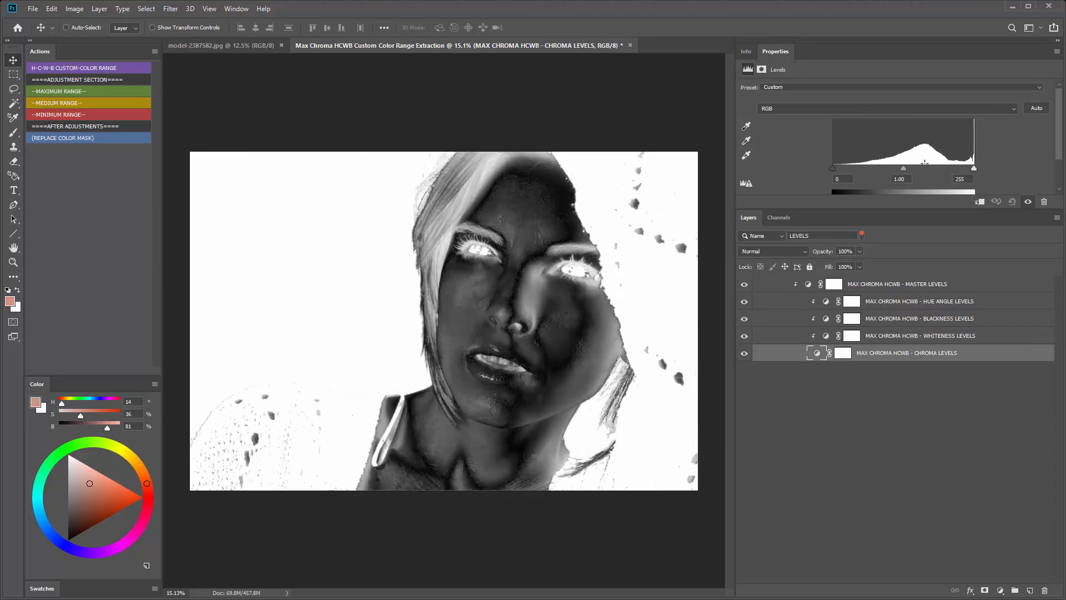
left_click_drag(832, 168, 859, 161)
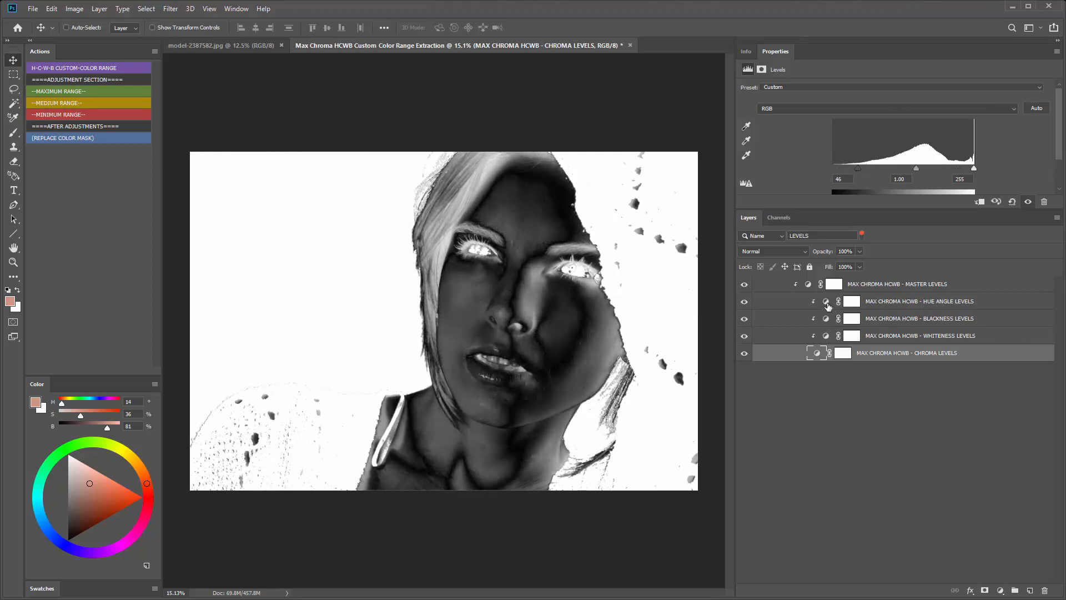
left_click(808, 283)
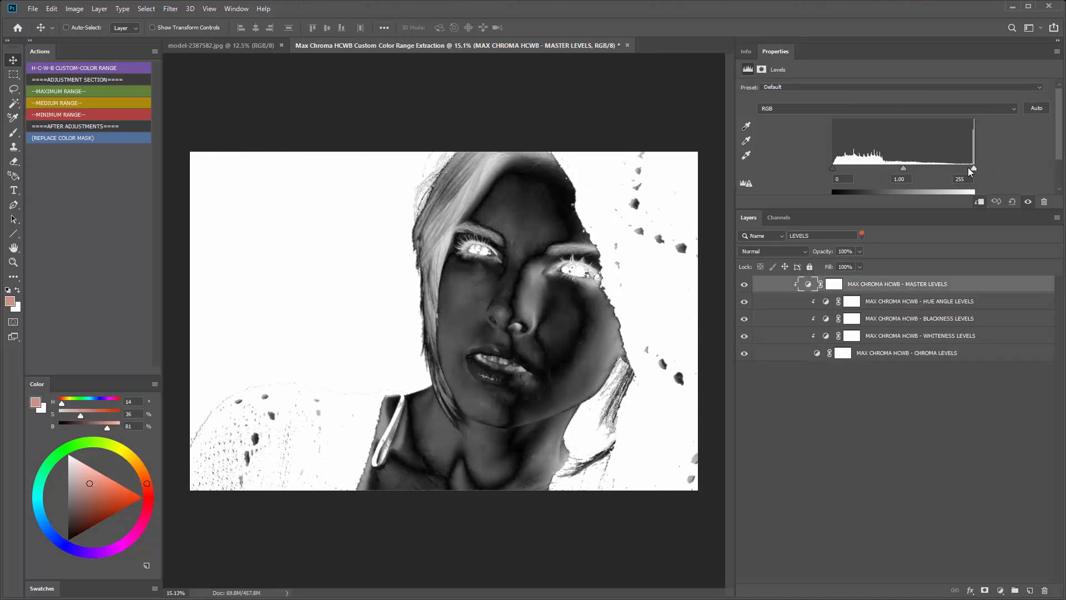
left_click_drag(971, 169, 897, 169)
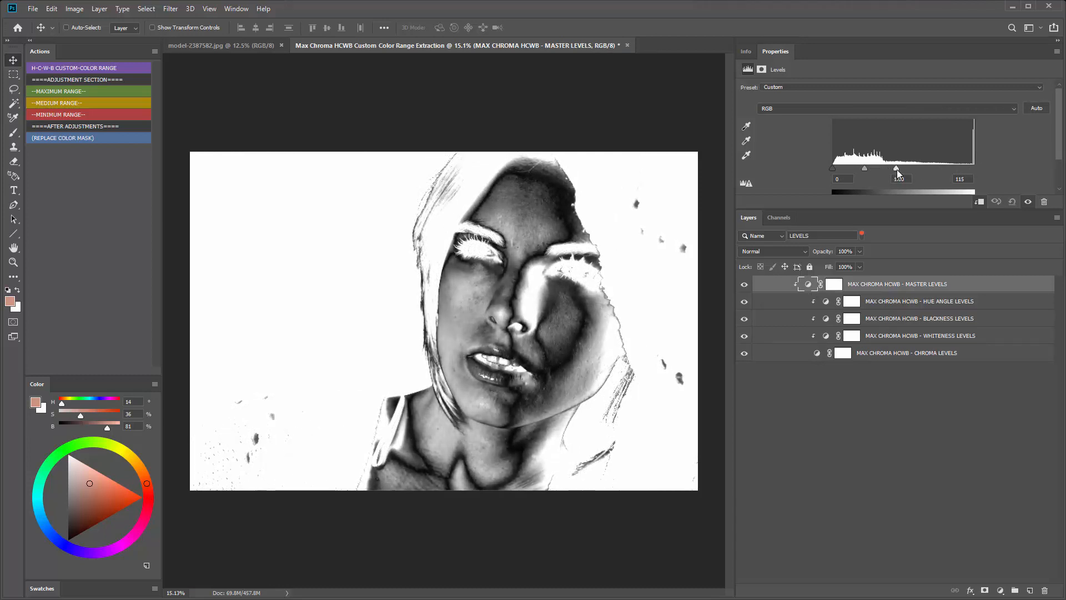
Try to run the REPLACE COLOR MASK action with the layer filter still active, and stop it.
left_click(54, 138)
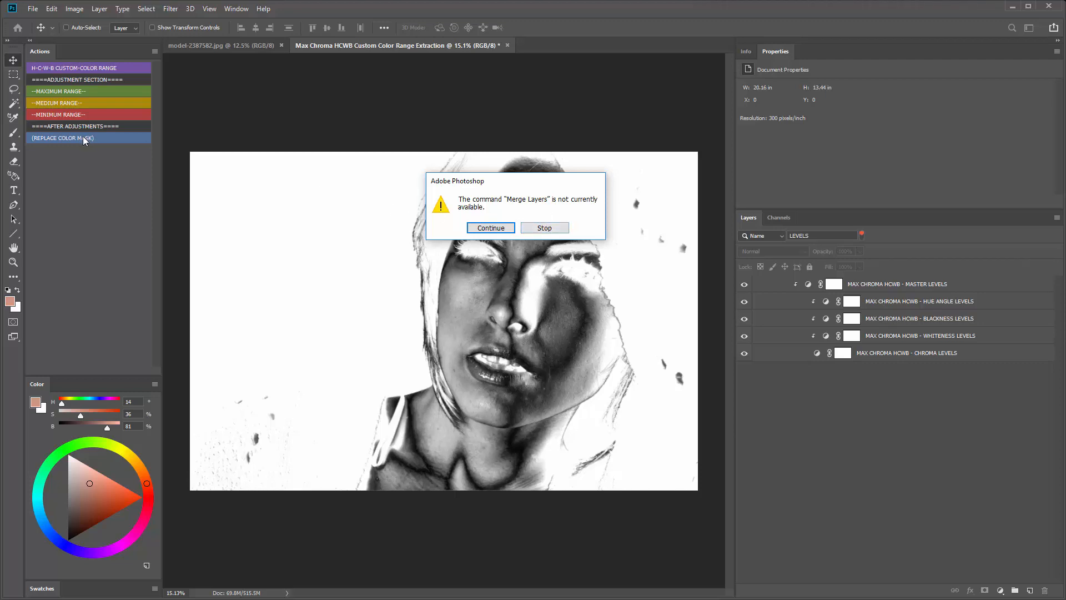
left_click(561, 232)
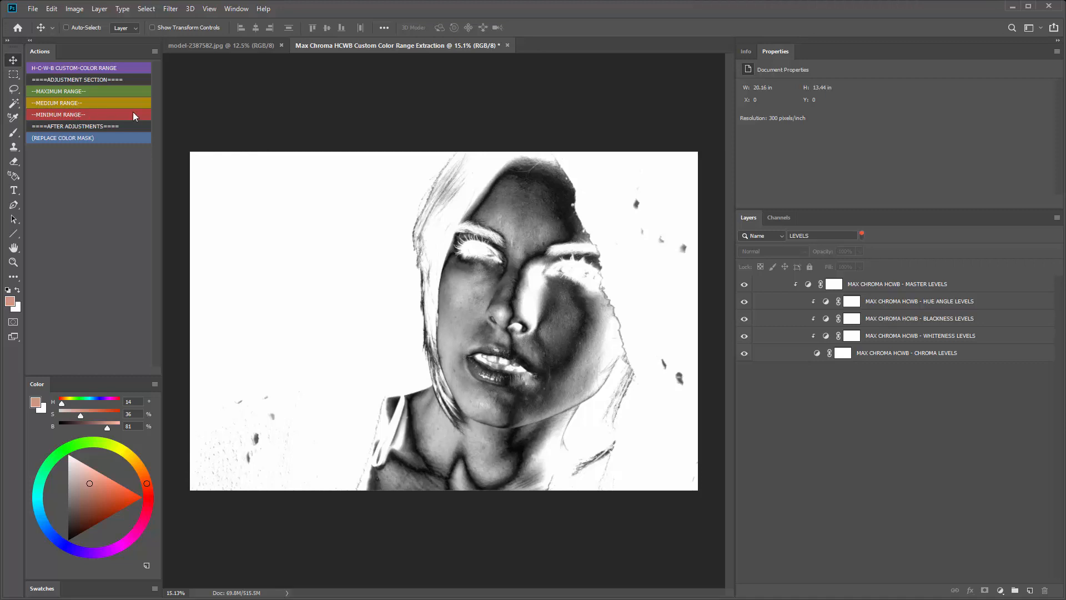
Turn off the layer filter and run the REPLACE COLOR MASK action to apply the adjusted mask to the portrait.
left_click(863, 238)
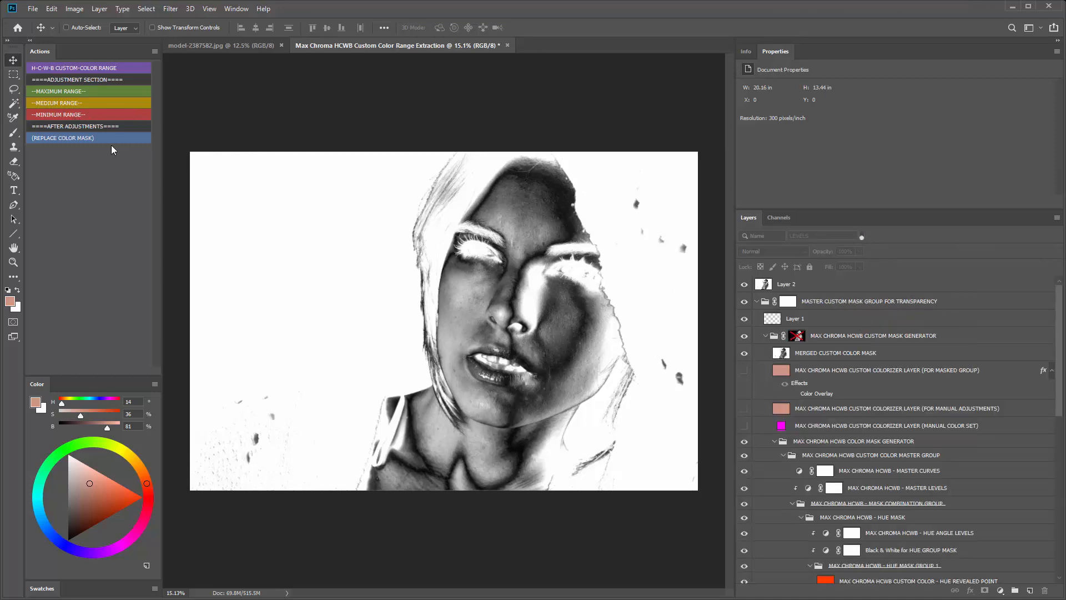
left_click(89, 140)
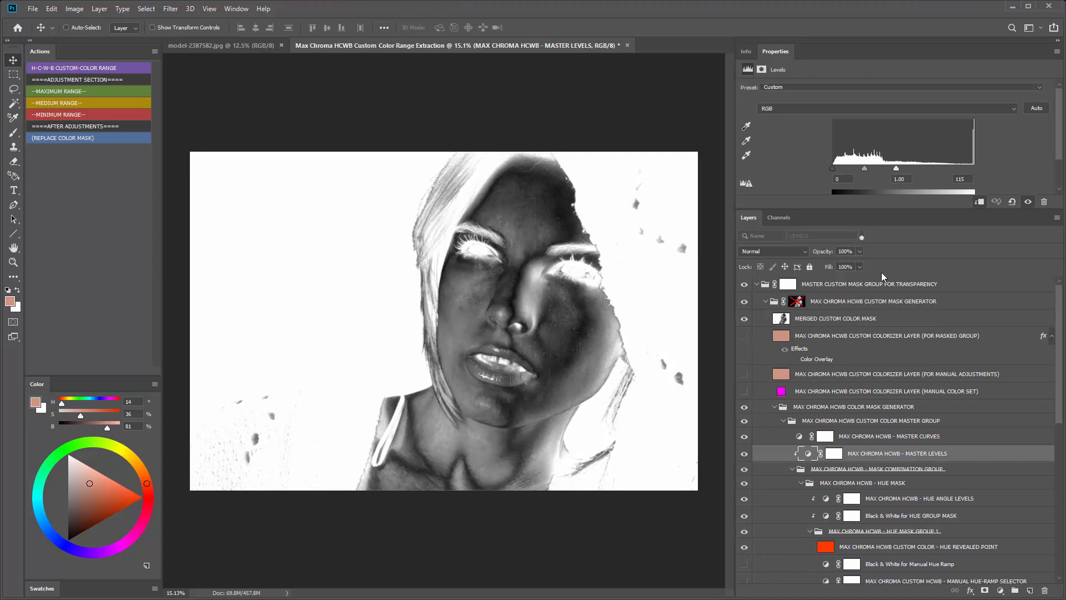
left_click(87, 141)
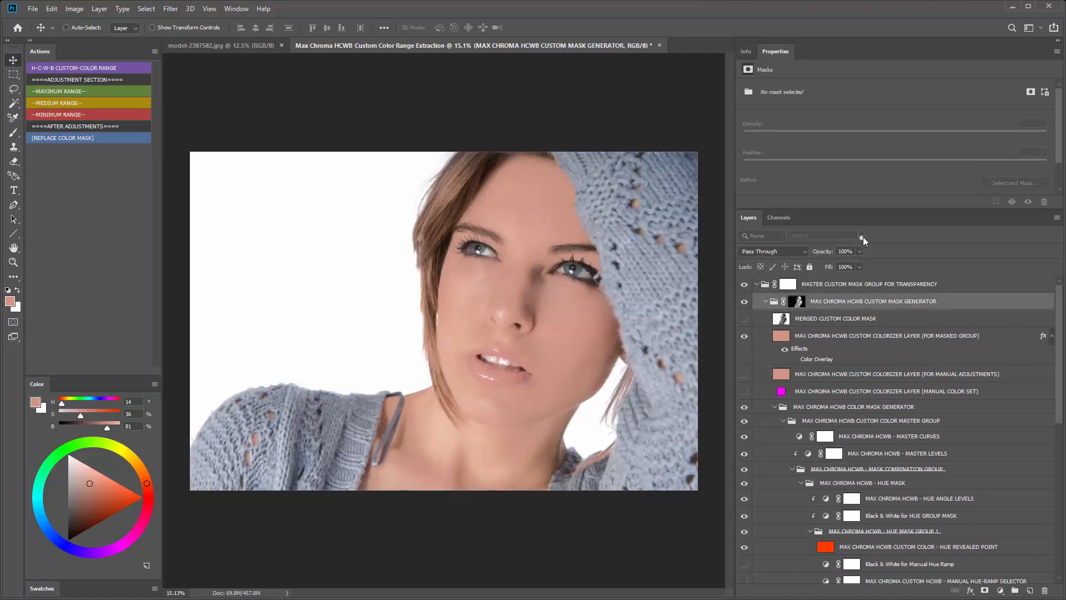
Run the MAXIMUM RANGE and MEDIUM RANGE adjustment actions and filter the layers by the name LEVELS.
left_click(73, 93)
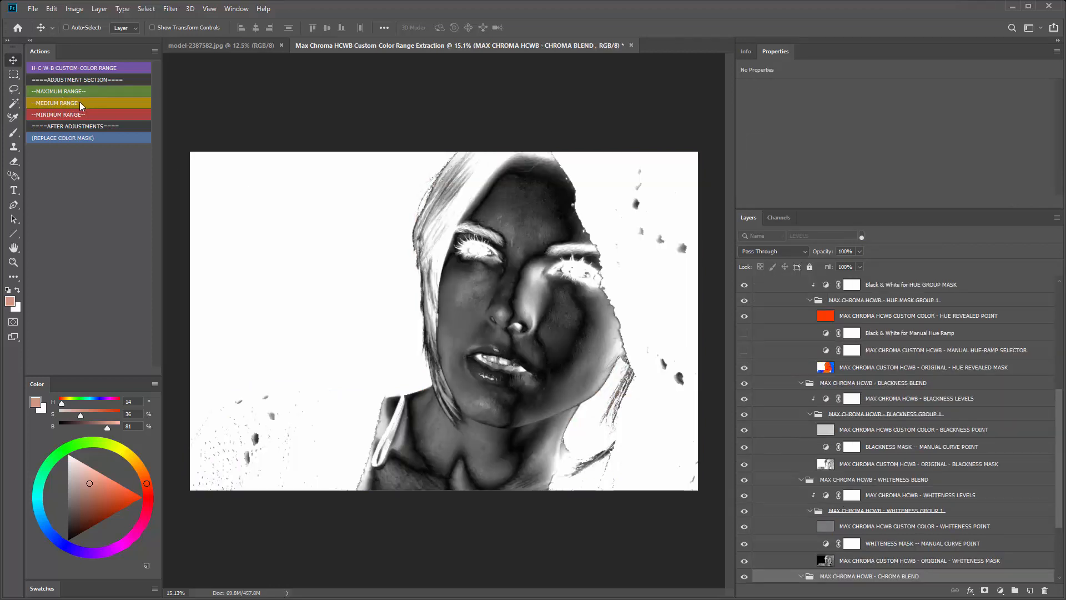
left_click(78, 104)
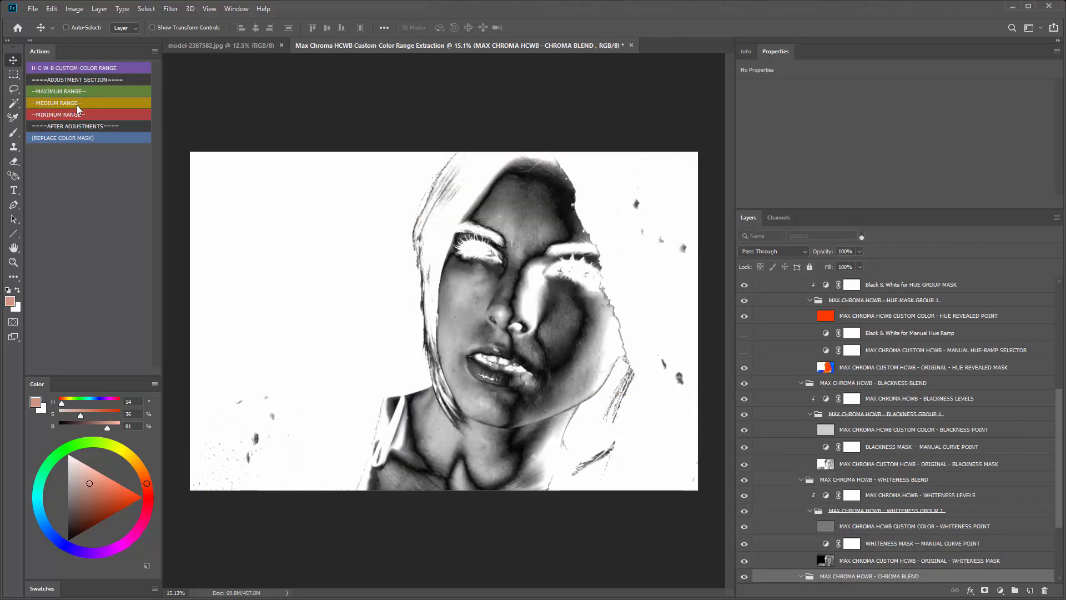
left_click(862, 238)
left_click(781, 237)
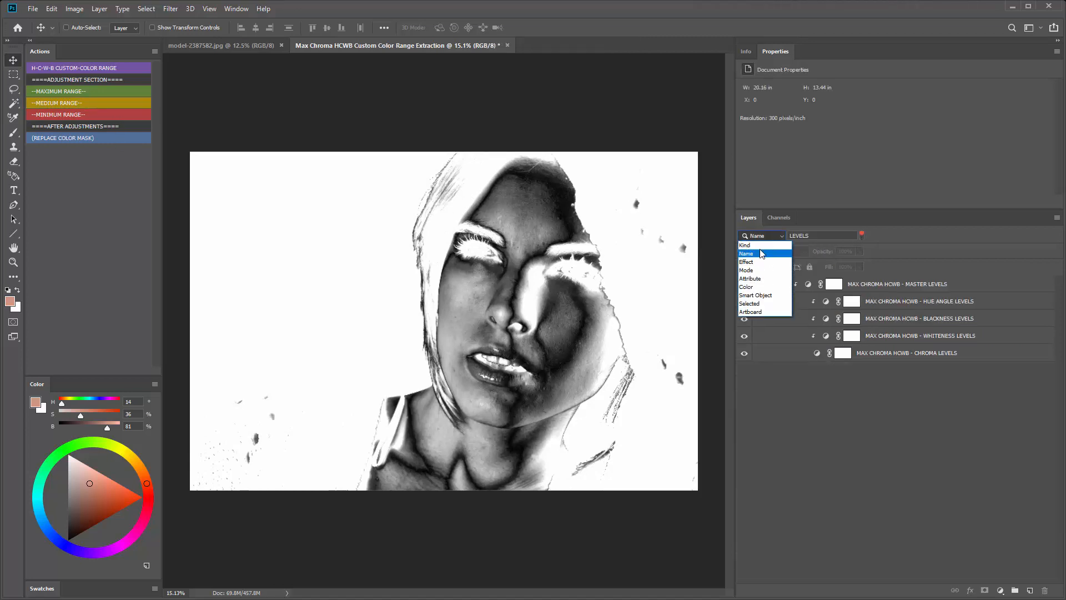
left_click(755, 252)
double_click(819, 239)
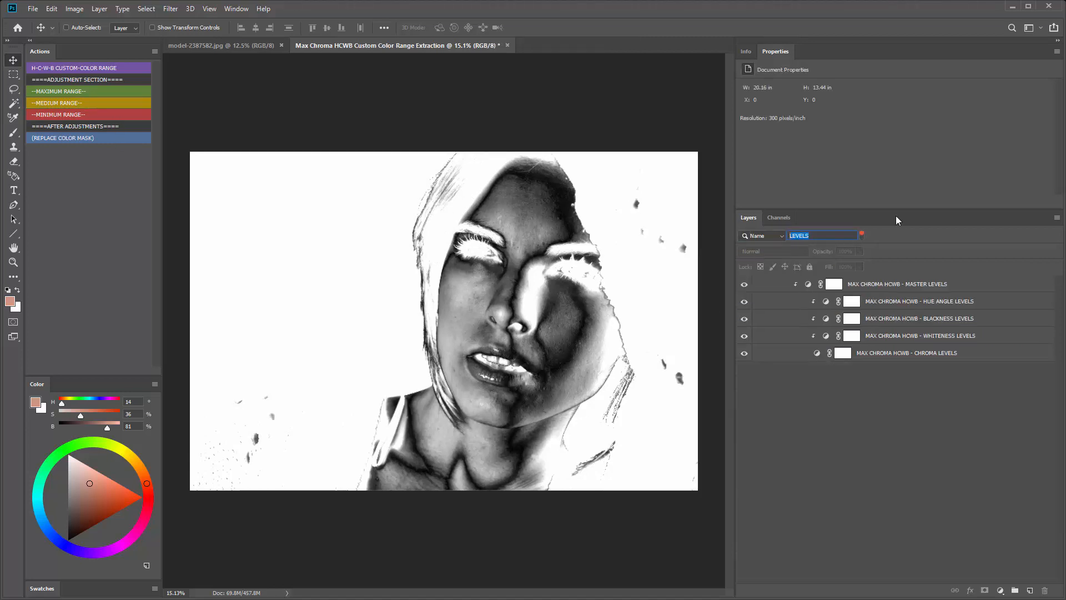
Try out the white input level of WHITENESS LEVELS and run the REPLACE COLOR MASK action with the layer filter turned off.
left_click(827, 336)
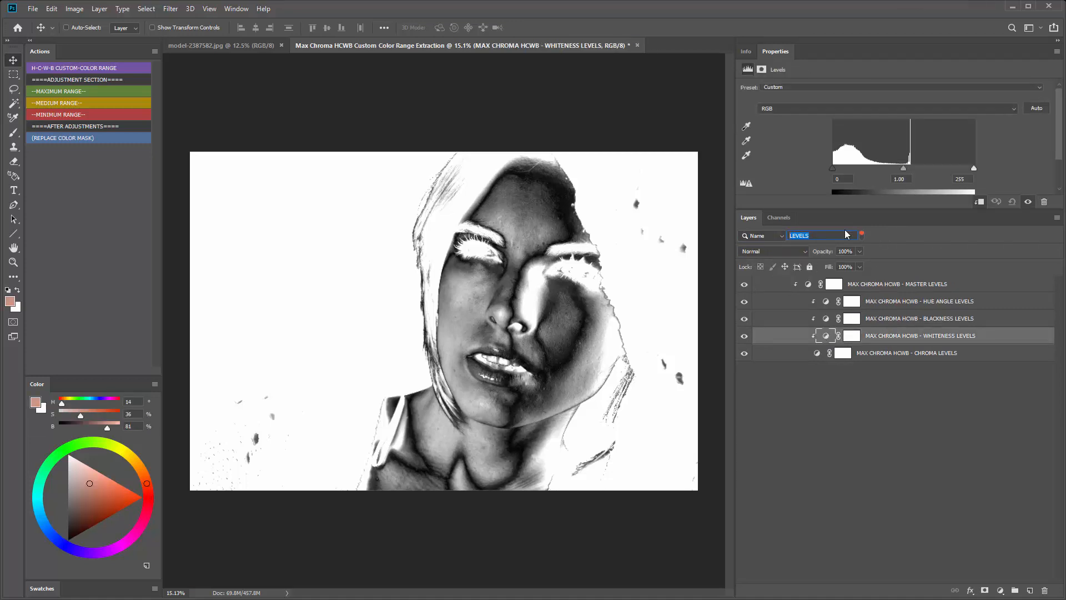
left_click_drag(973, 168, 1019, 160)
left_click(862, 235)
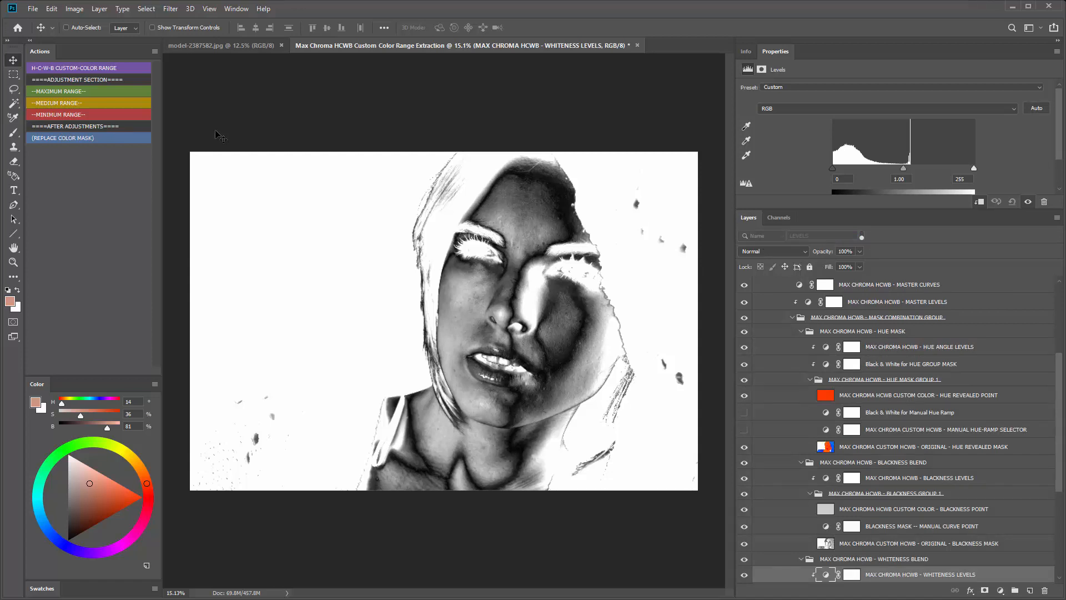
left_click(65, 139)
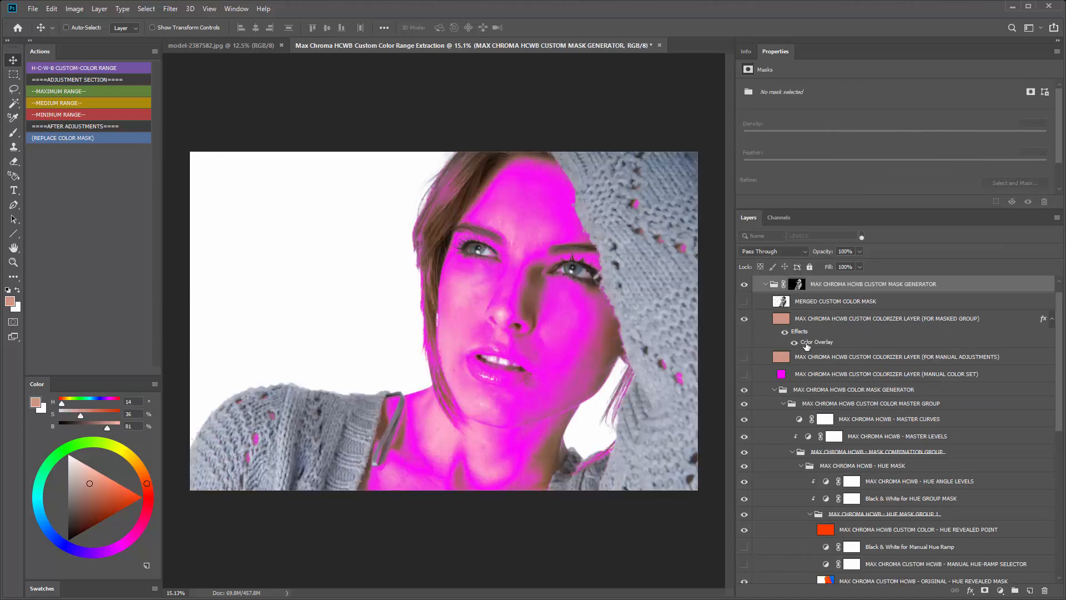
Try out different overlay colors, including the sampled skin tone, in the masked-group colorizer layer's Color Overlay and discard them.
left_click(898, 372)
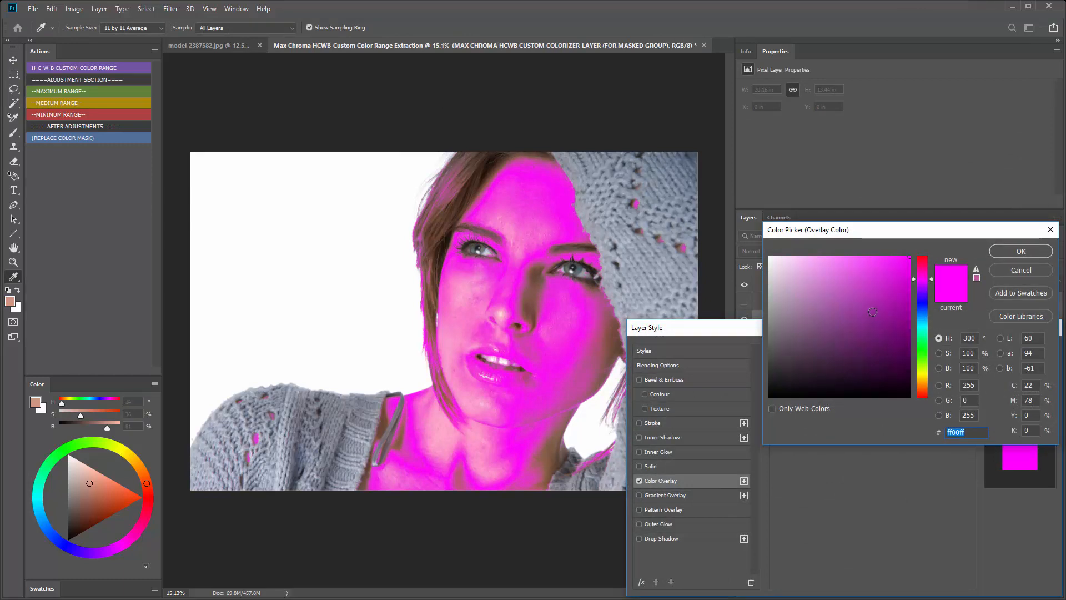
left_click(922, 324)
mouse_move(831, 324)
left_mouse_down()
mouse_move(821, 309)
mouse_move(881, 289)
mouse_move(857, 331)
mouse_move(814, 324)
left_mouse_up()
left_click_drag(922, 336, 916, 270)
left_click(11, 300)
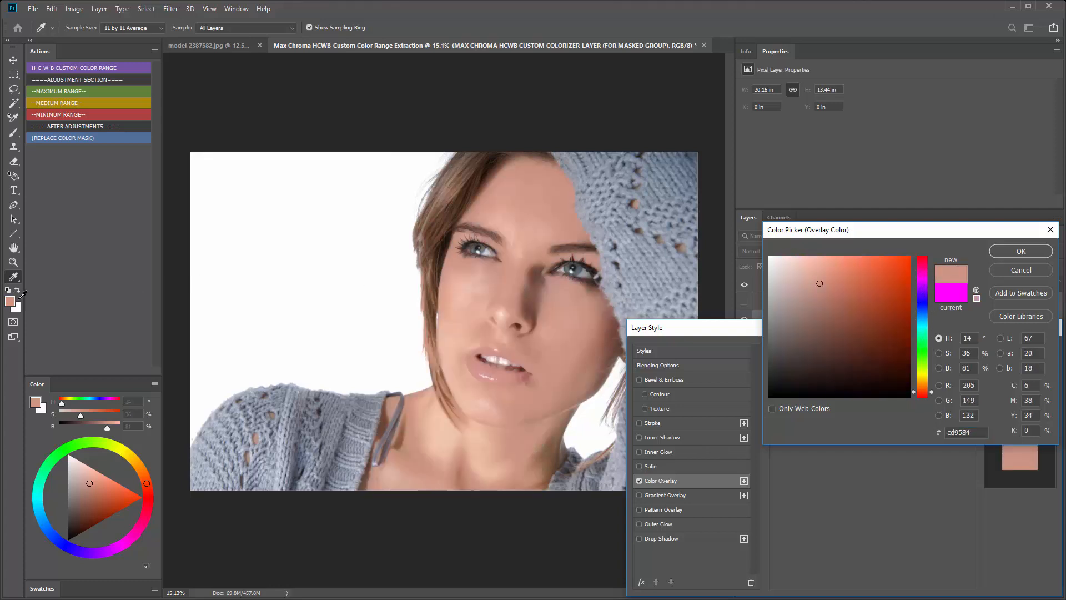
mouse_move(834, 285)
left_mouse_down()
mouse_move(853, 271)
mouse_move(817, 284)
mouse_move(798, 256)
mouse_move(825, 298)
left_mouse_up()
left_click(1020, 271)
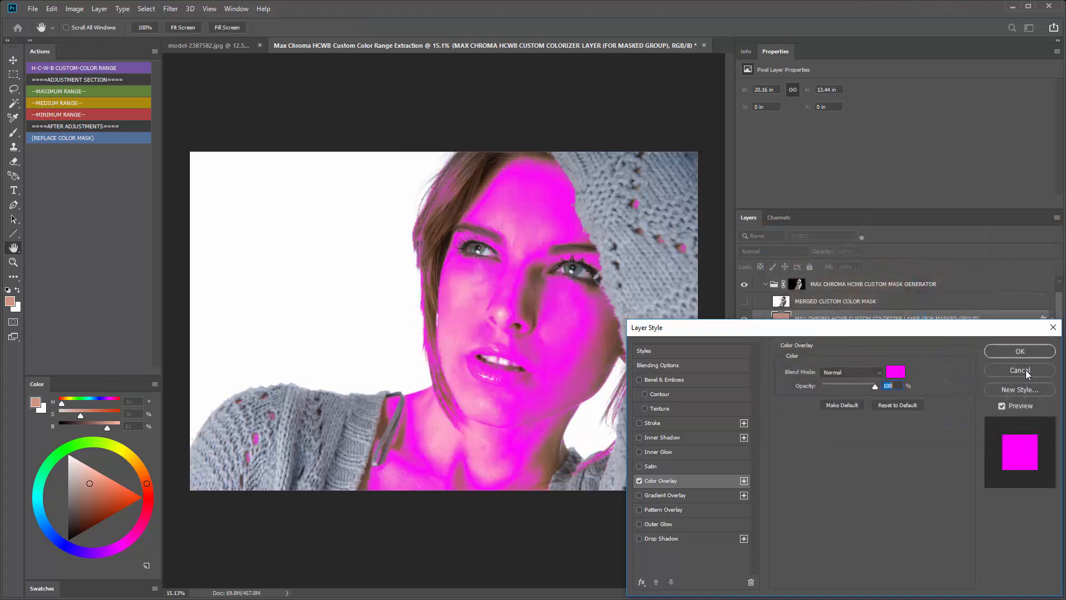
left_click(1020, 371)
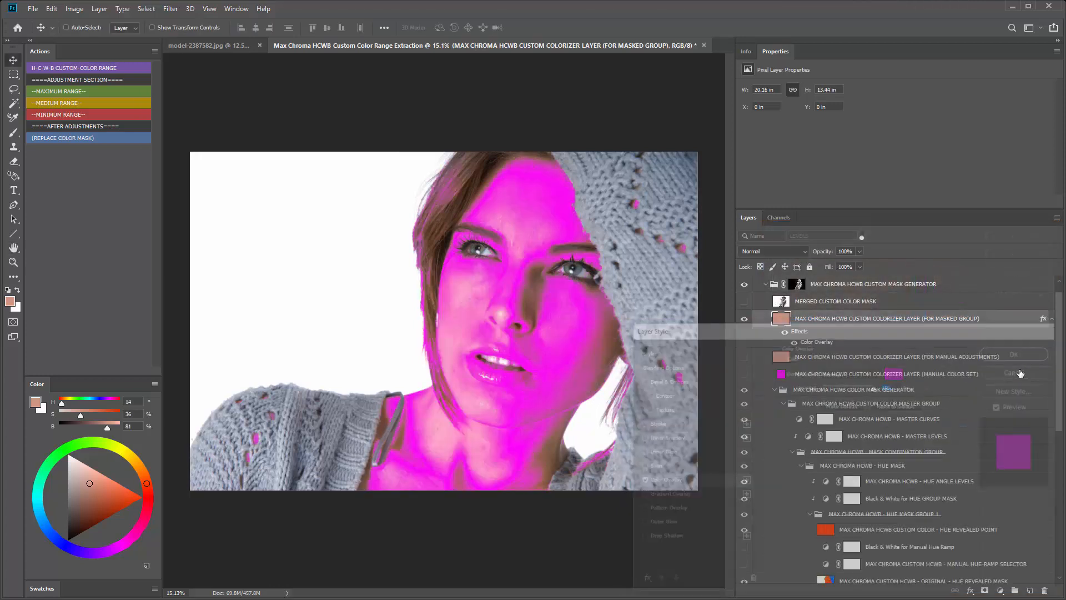
Hide the masked-group colorizer layer and add a Levels adjustment layer above MASTER CUSTOM MASK GROUP FOR TRANSPARENCY.
left_click(744, 320)
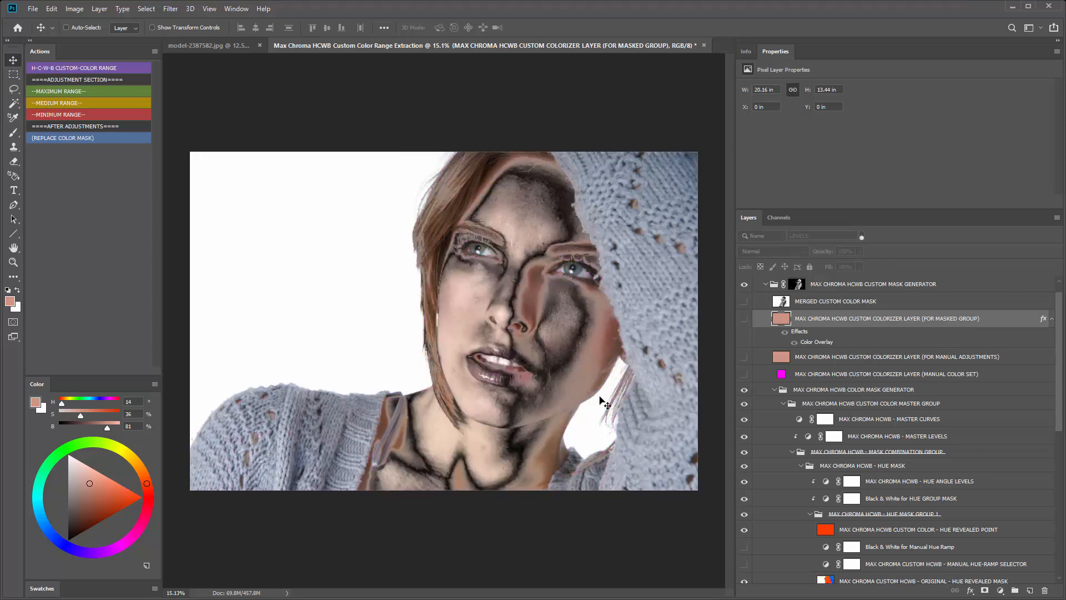
left_click(767, 284)
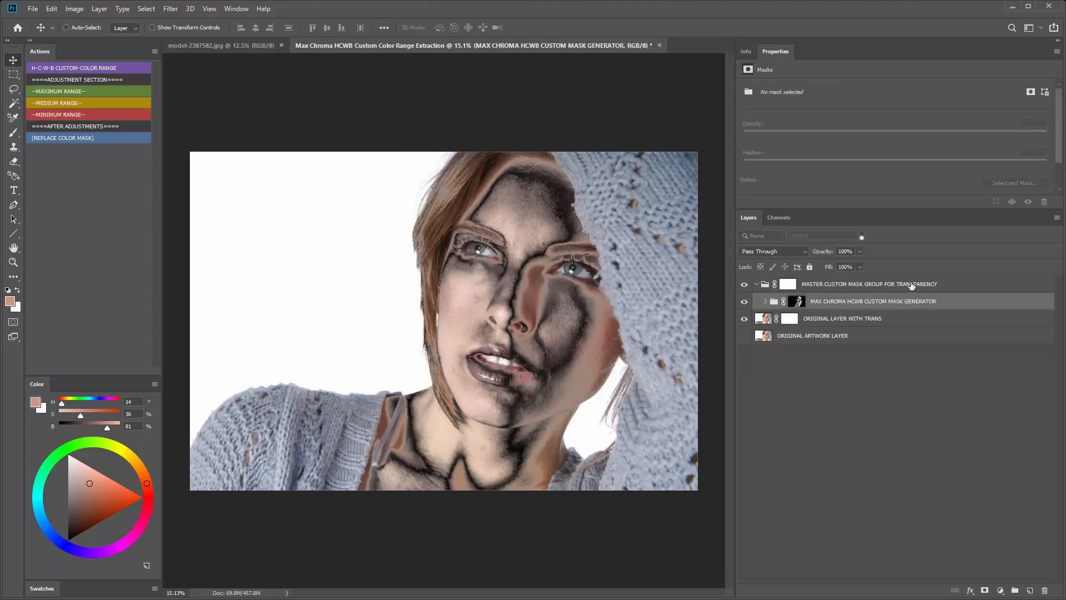
left_click(921, 284)
left_click(1003, 590)
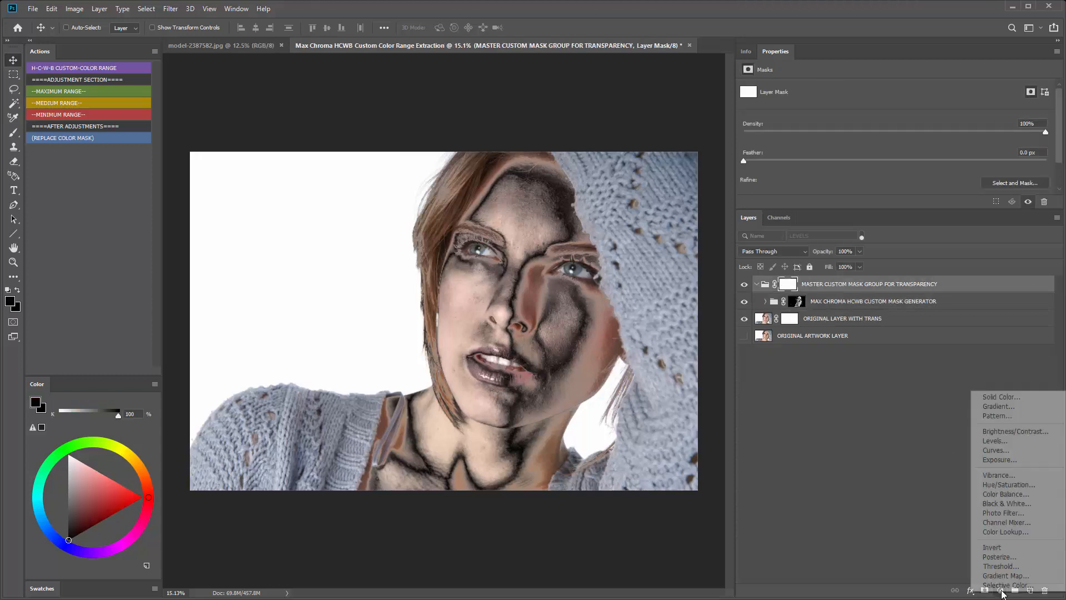
left_click(999, 442)
Replace the Levels 1 mask with a copy of the CUSTOM MASK GENERATOR group's mask and hide the master mask group.
left_click_drag(803, 296, 801, 277)
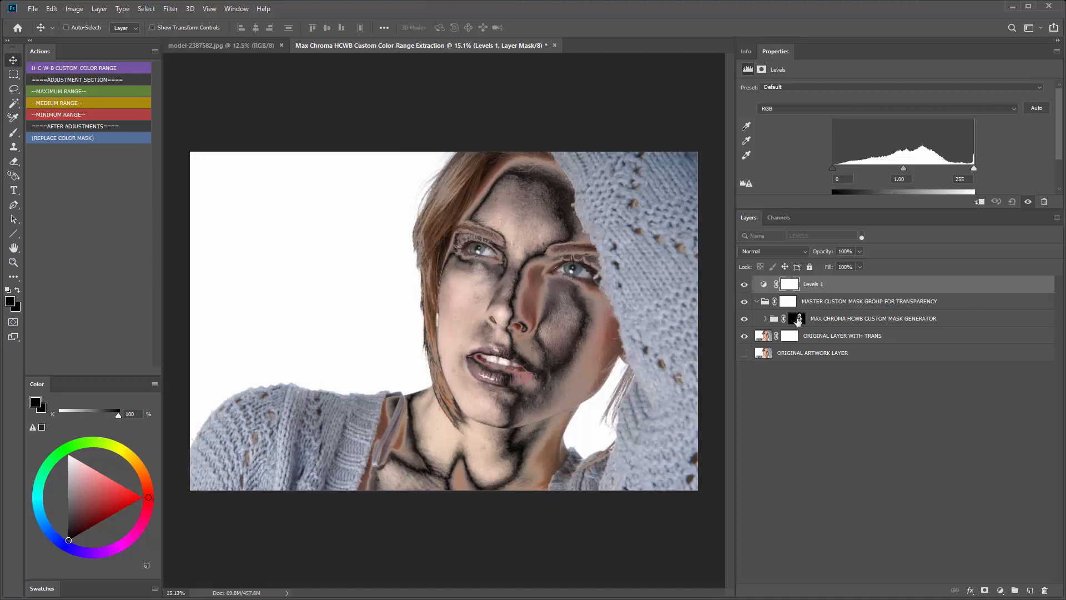
left_click_drag(799, 320, 793, 286)
left_click(481, 227)
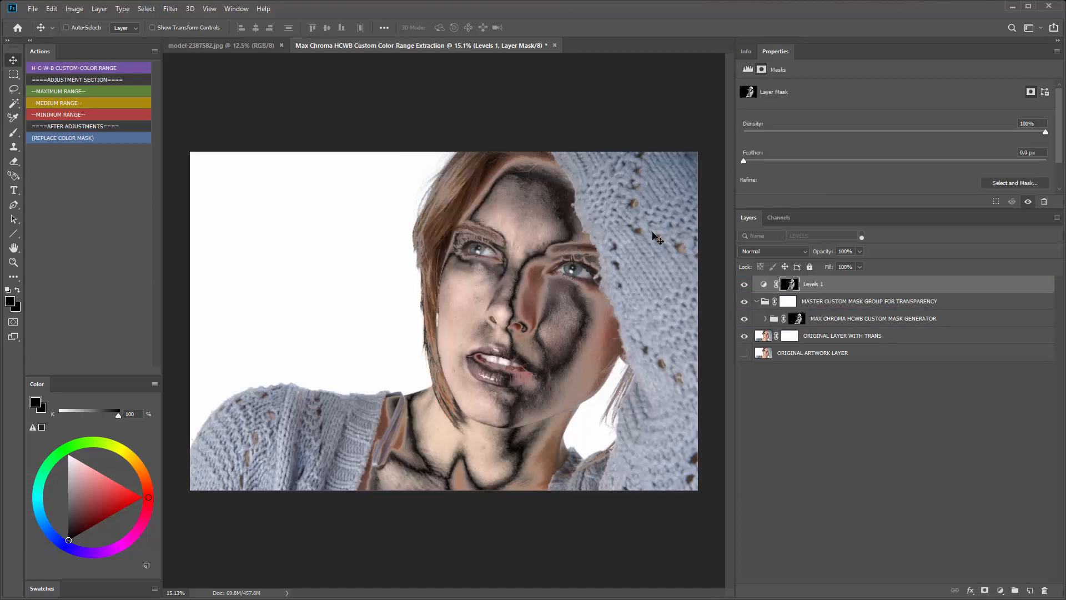
left_click(744, 301)
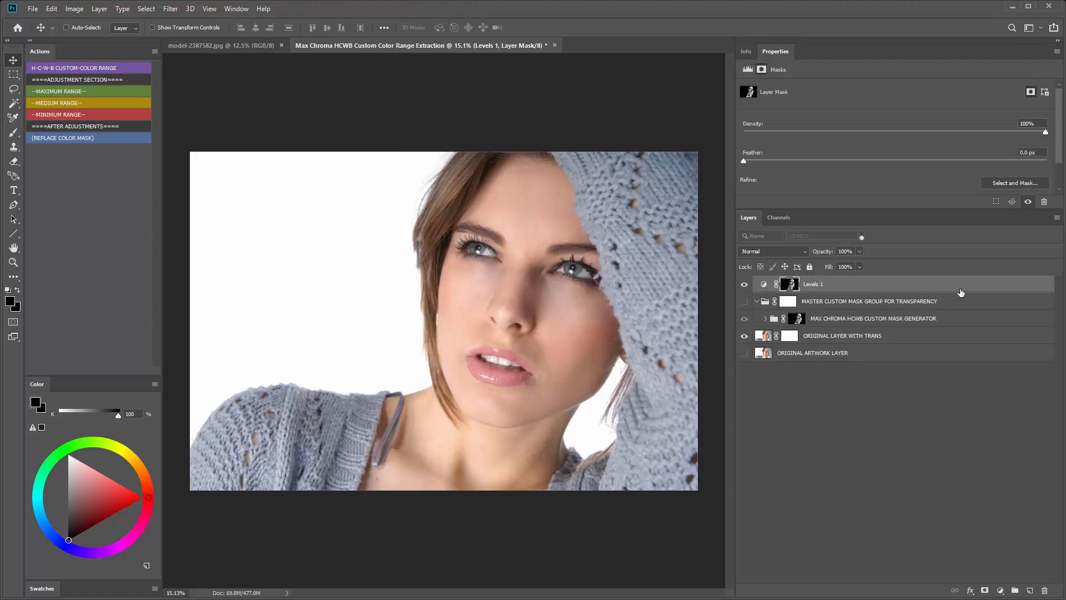
Set the layer thumbnails to the largest size.
left_click(1057, 220)
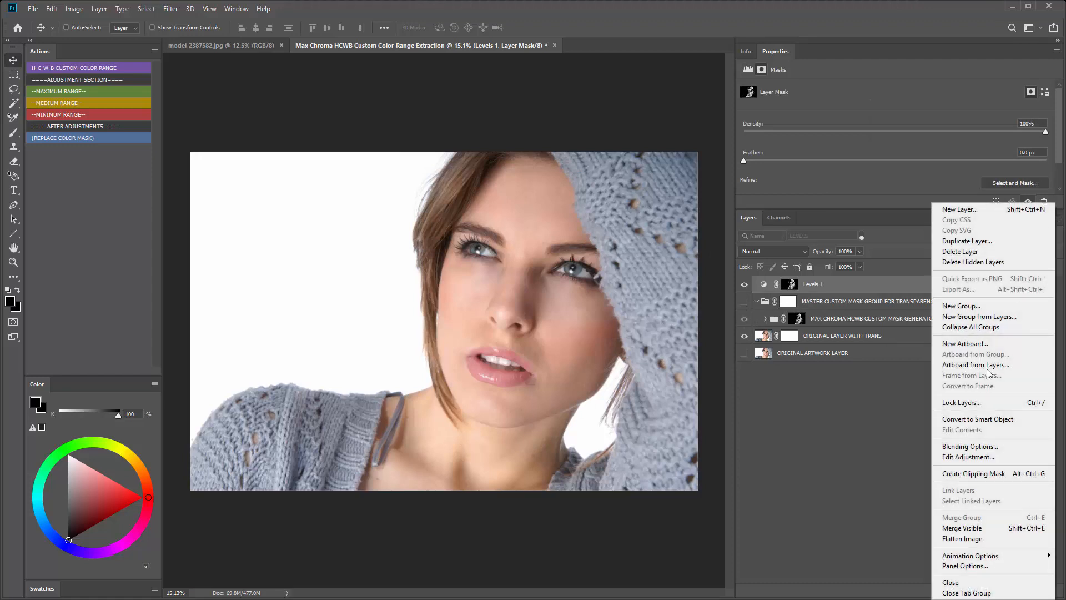
left_click(971, 565)
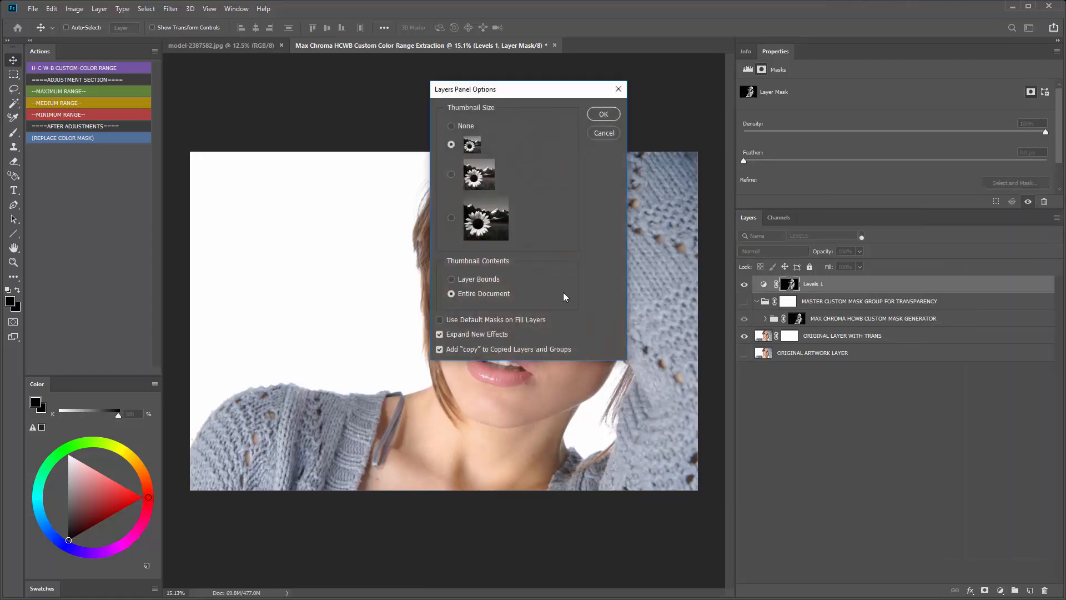
left_click(451, 217)
left_click(603, 114)
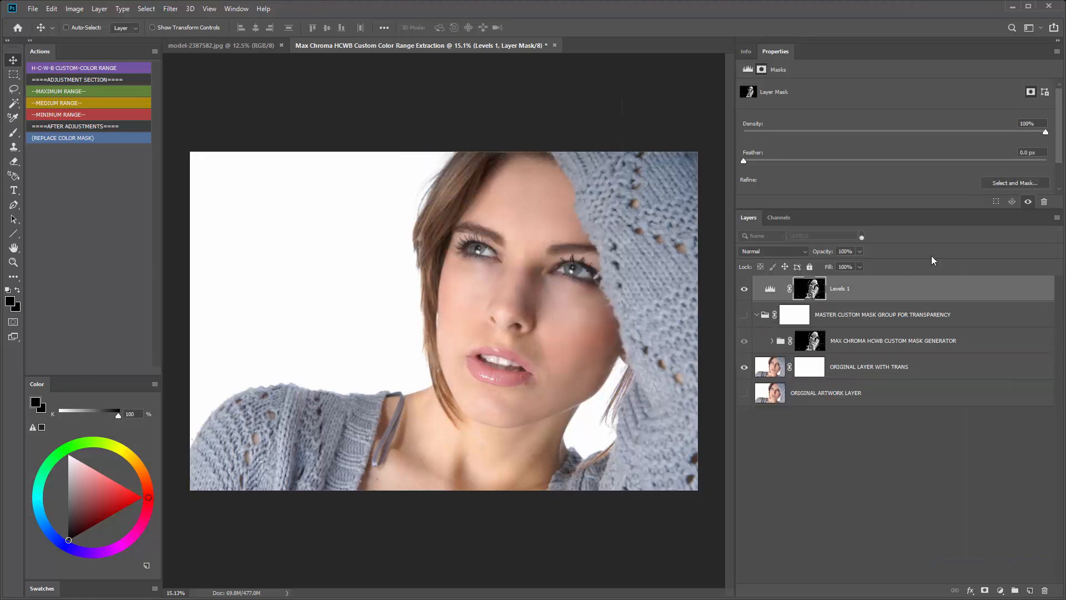
left_click(1057, 218)
left_click(972, 566)
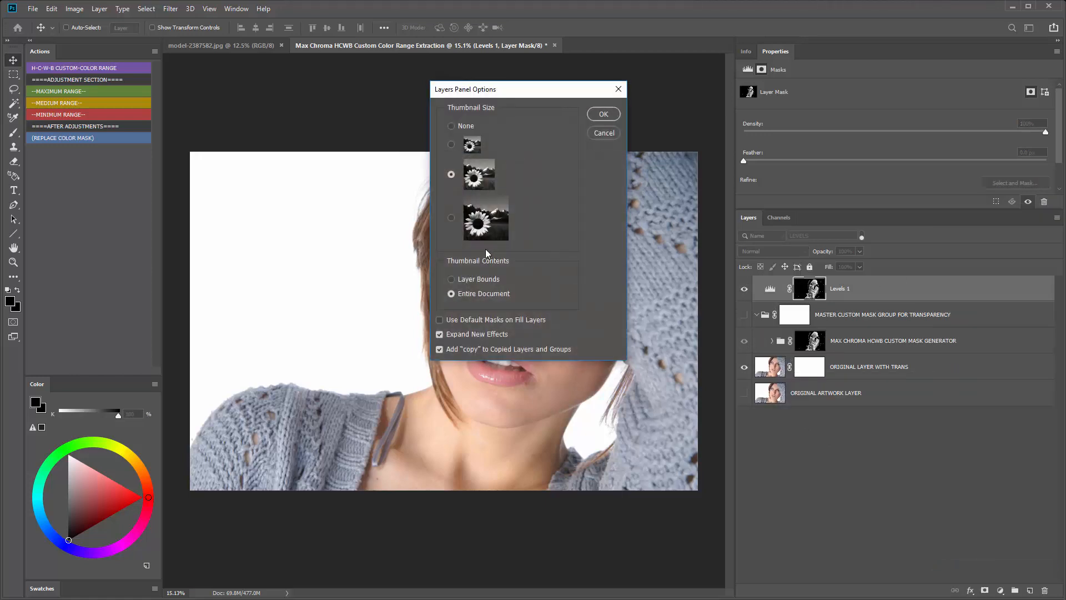
left_click(604, 114)
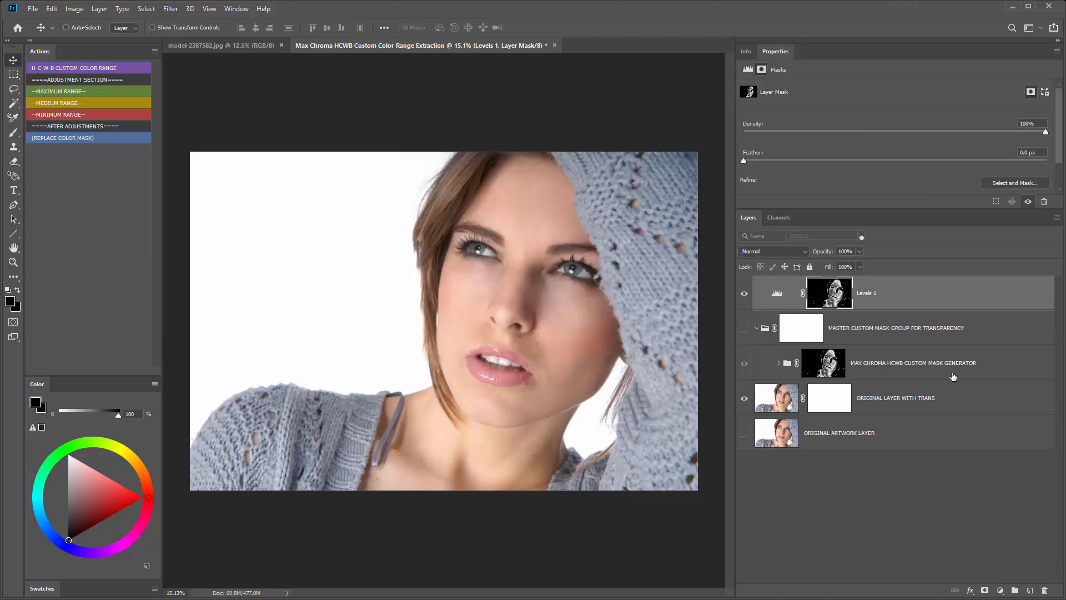
Move ORIGINAL LAYER WITH TRANS above the master mask group, directly beneath Levels 1.
left_click(743, 395)
left_click_drag(888, 400, 884, 311)
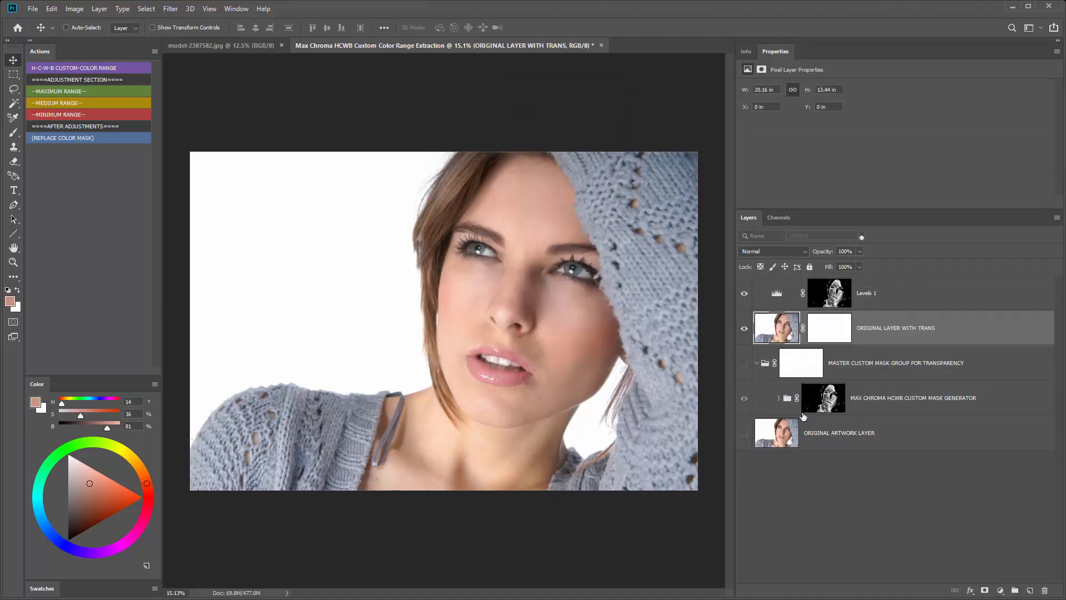
Try out the black input level of Levels 1 and set its midtone input level to 0.82.
left_click(837, 293)
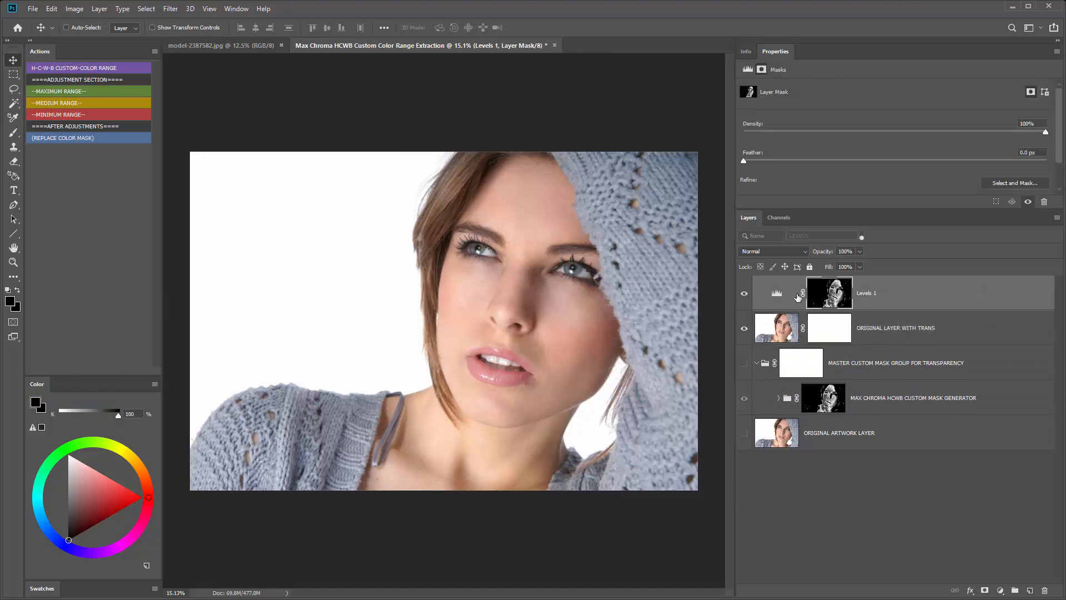
left_click(777, 294)
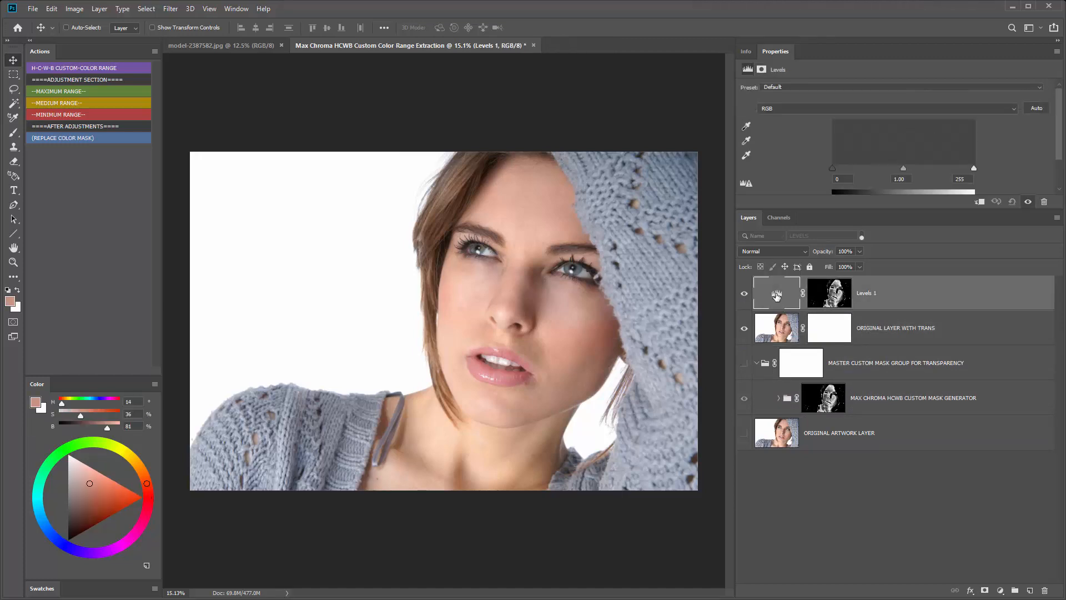
mouse_move(833, 168)
left_mouse_down()
mouse_move(918, 168)
mouse_move(833, 168)
left_mouse_up()
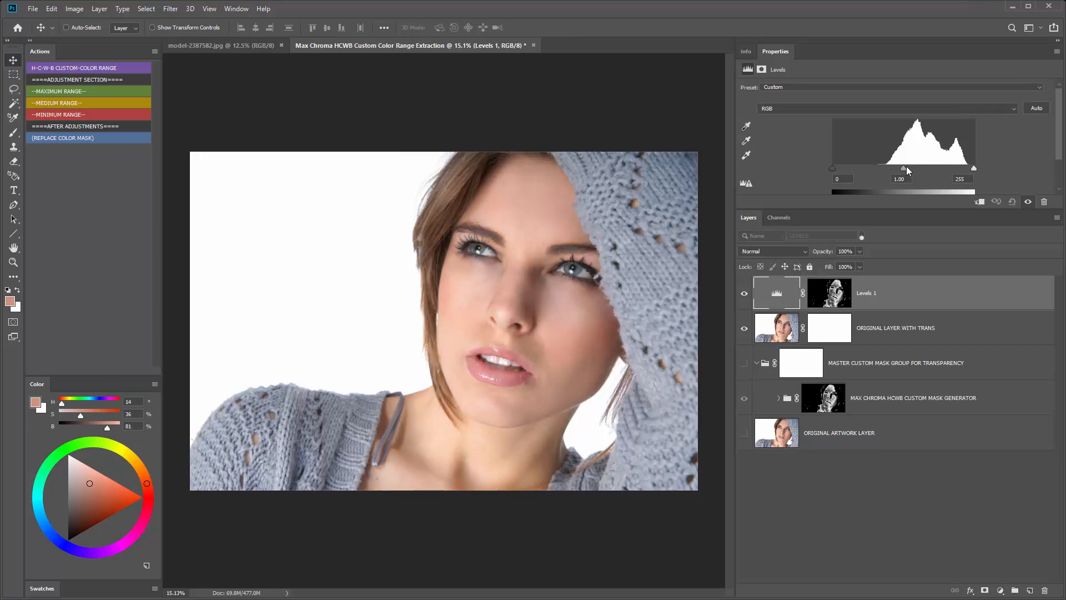
mouse_move(905, 168)
left_mouse_down()
mouse_move(944, 165)
mouse_move(865, 168)
mouse_move(938, 166)
mouse_move(912, 168)
left_mouse_up()
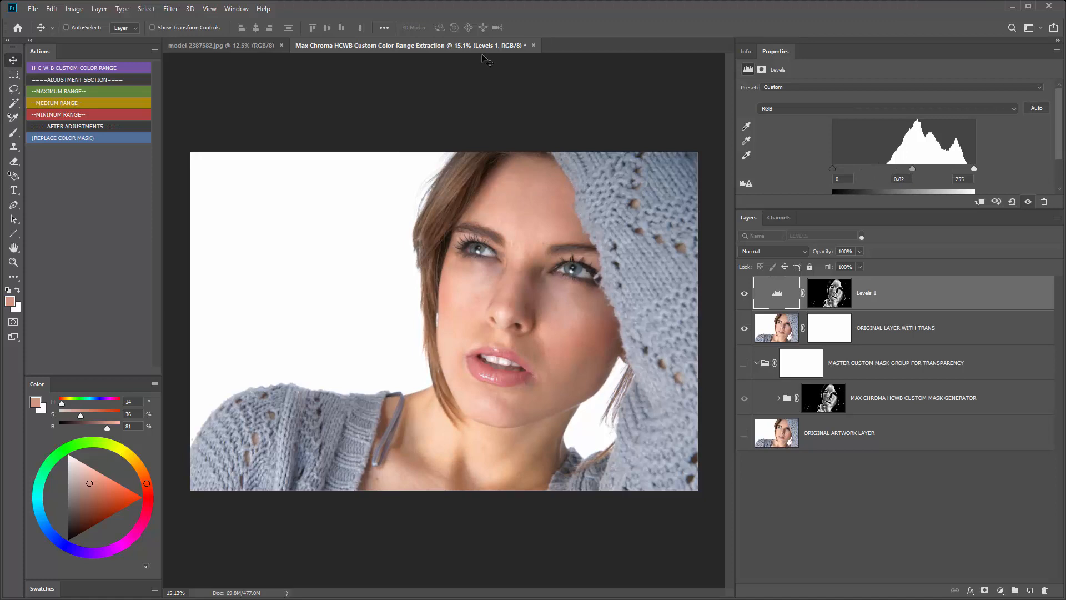
Close the Max Chroma HCWB Custom Color Range Extraction document without saving it.
left_click(533, 46)
left_click(521, 230)
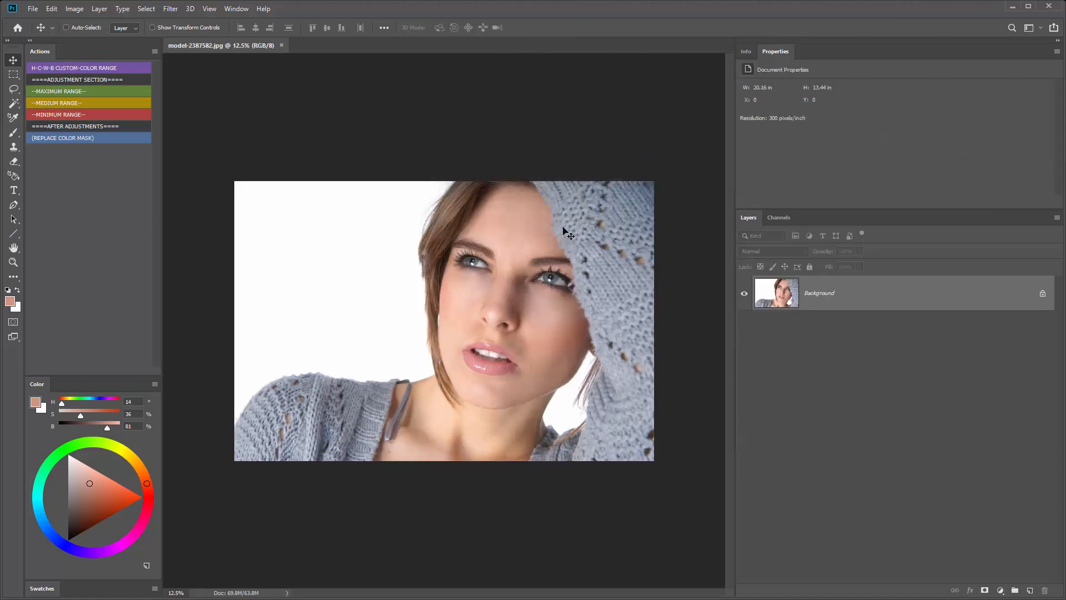
Sample the sweater's blue-grey near the raised arm, #8f9aa9, as the foreground color.
left_click(14, 277)
left_click(9, 301)
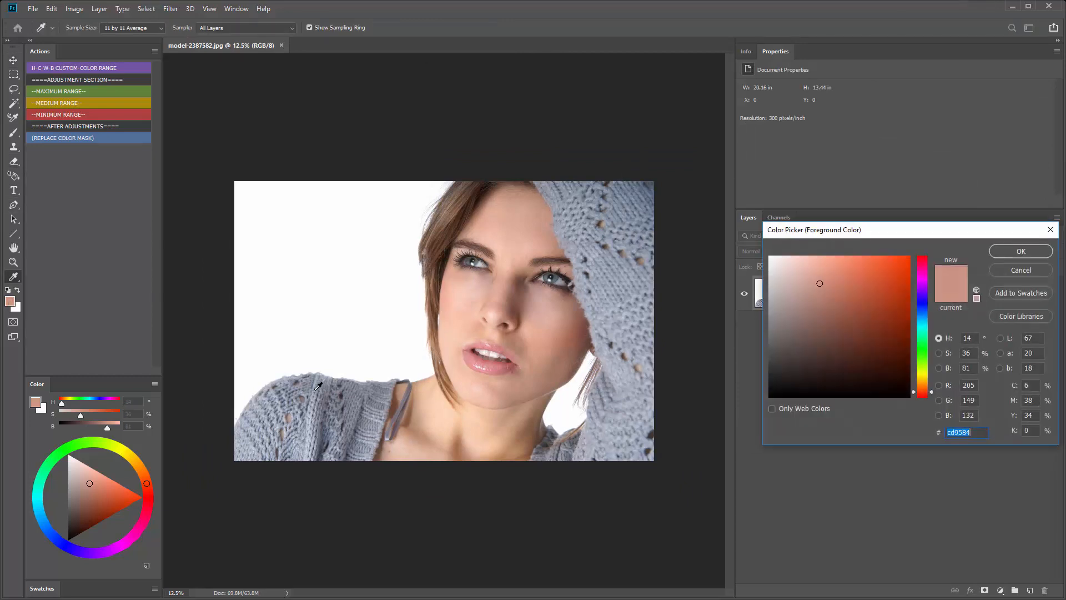
left_click(322, 377)
left_click(323, 381)
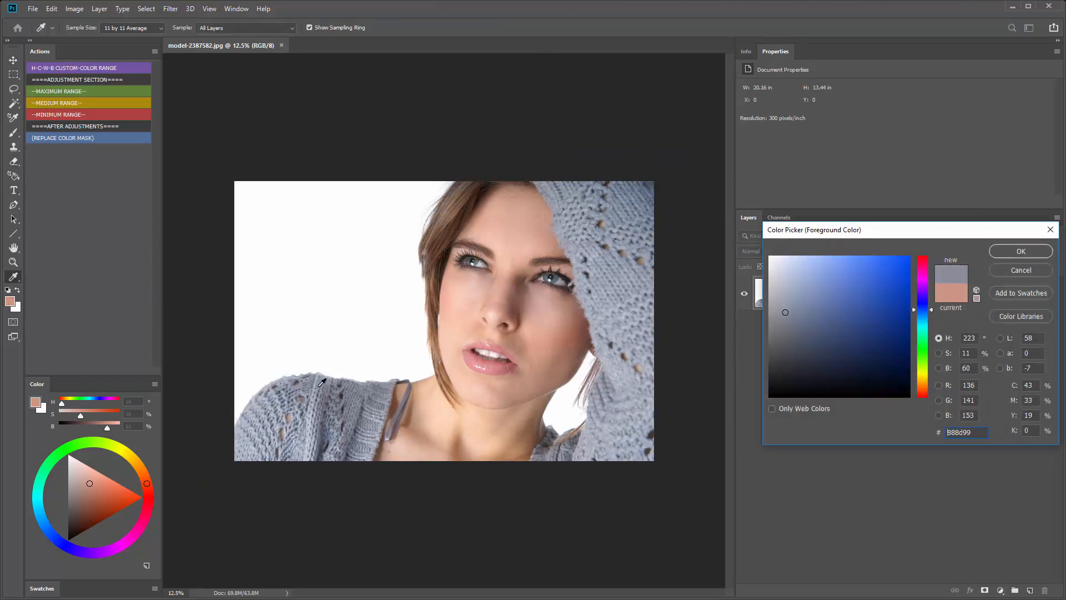
left_click_drag(322, 382, 323, 375)
left_click_drag(626, 268, 622, 270)
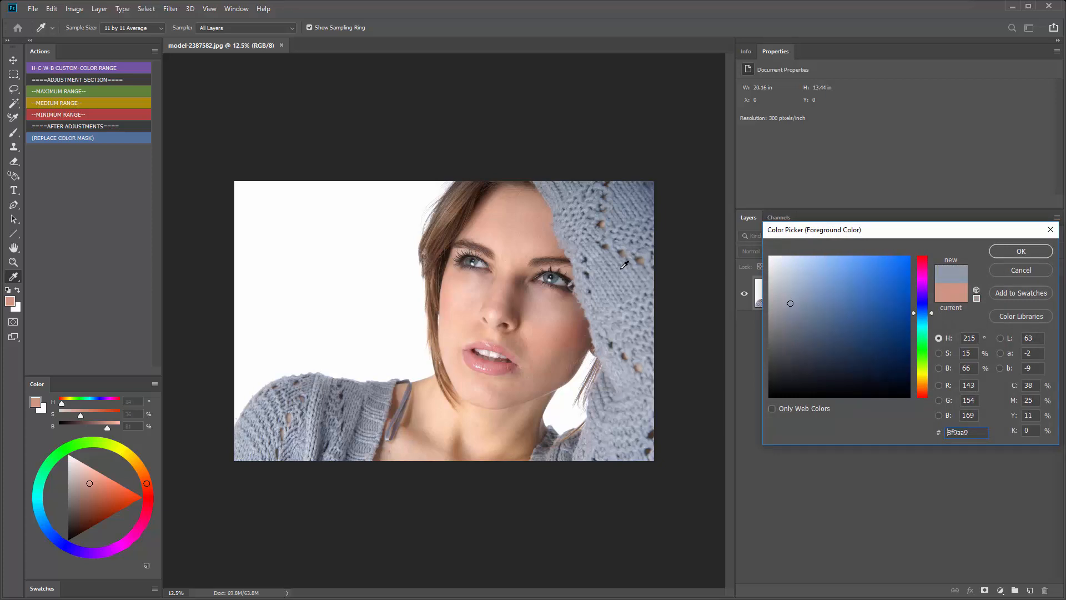
left_click(1020, 251)
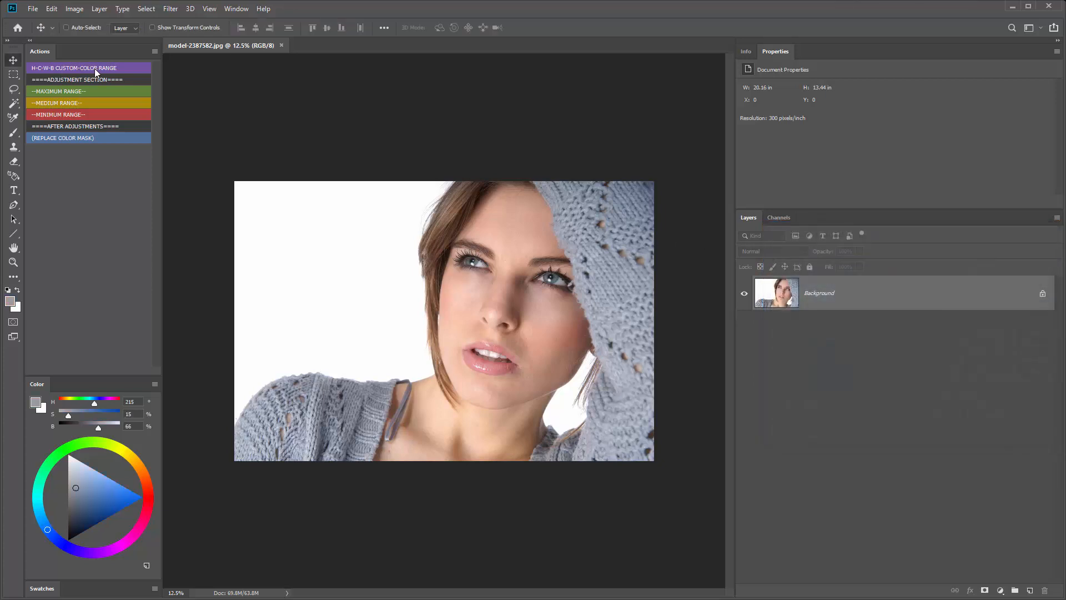
Run the H-C-W-B CUSTOM-COLOR RANGE action on the portrait and show the masked-group colorizer layer's Color Overlay effect.
left_click(92, 68)
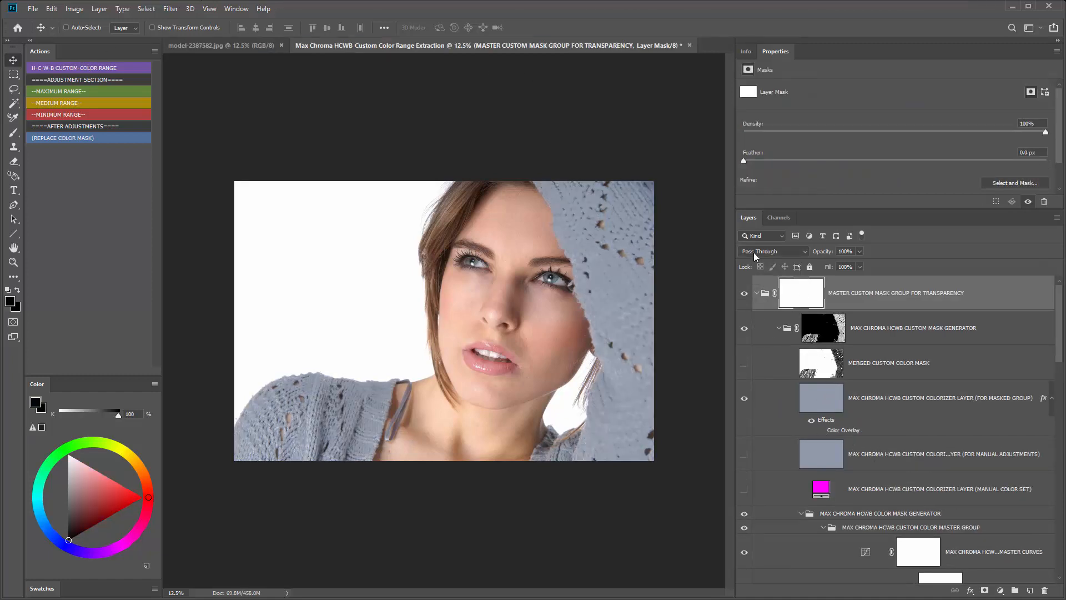
left_click(821, 431)
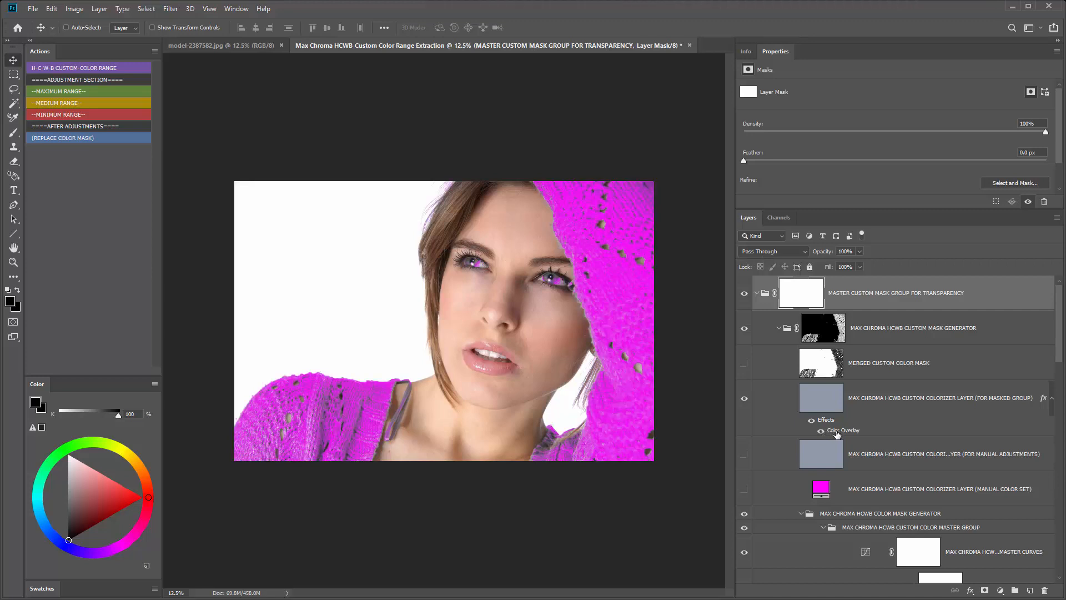
Change the Color Overlay of the masked-group colorizer layer to a brighter blue-violet.
double_click(838, 434)
left_click(896, 373)
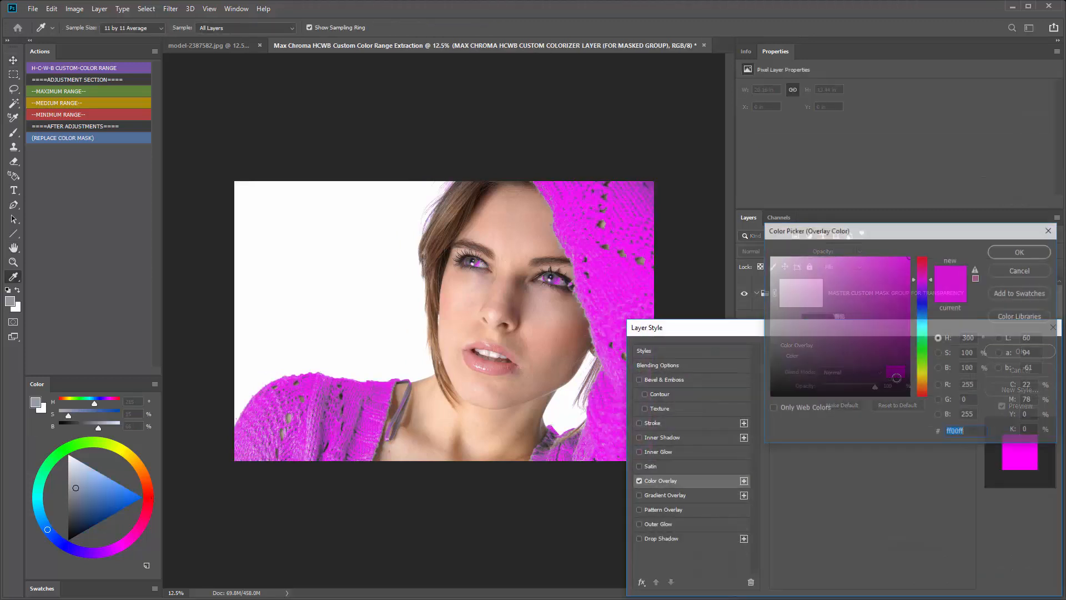
left_click(865, 323)
left_click(932, 301)
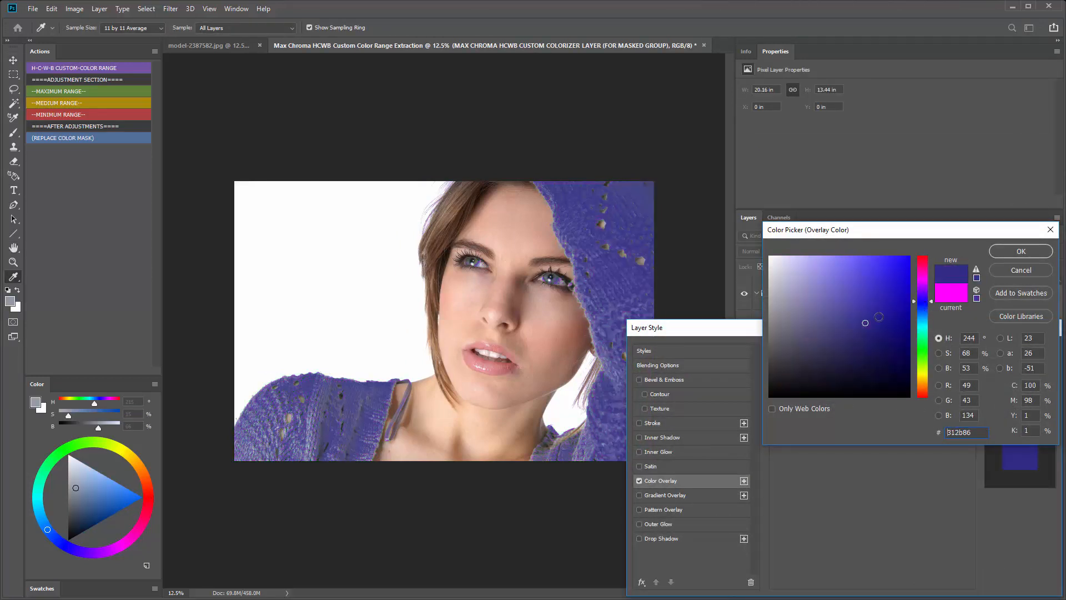
left_click(871, 284)
left_click(1021, 250)
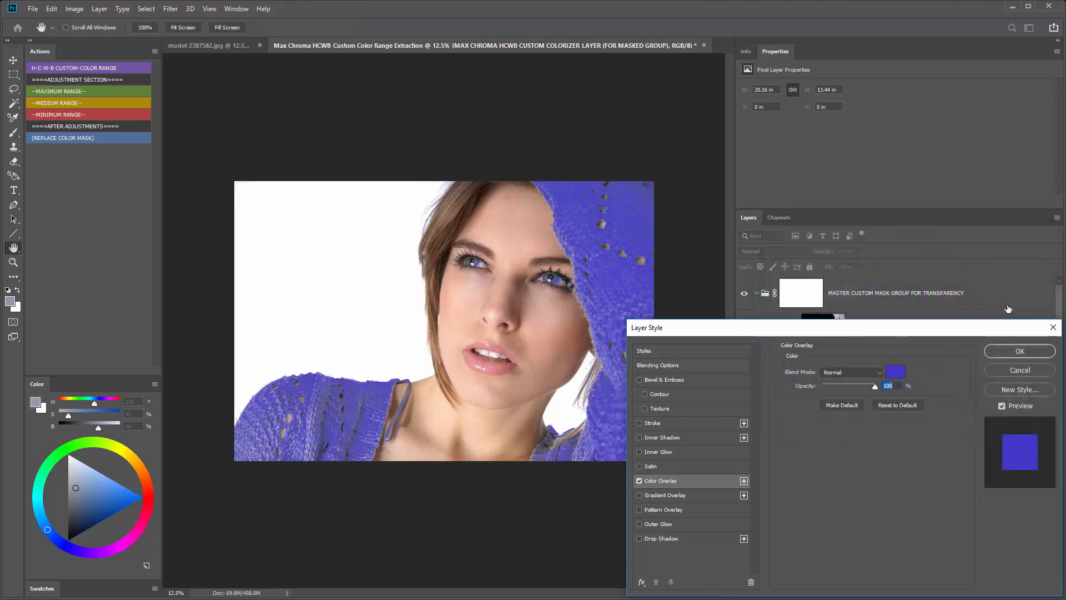
left_click(1008, 349)
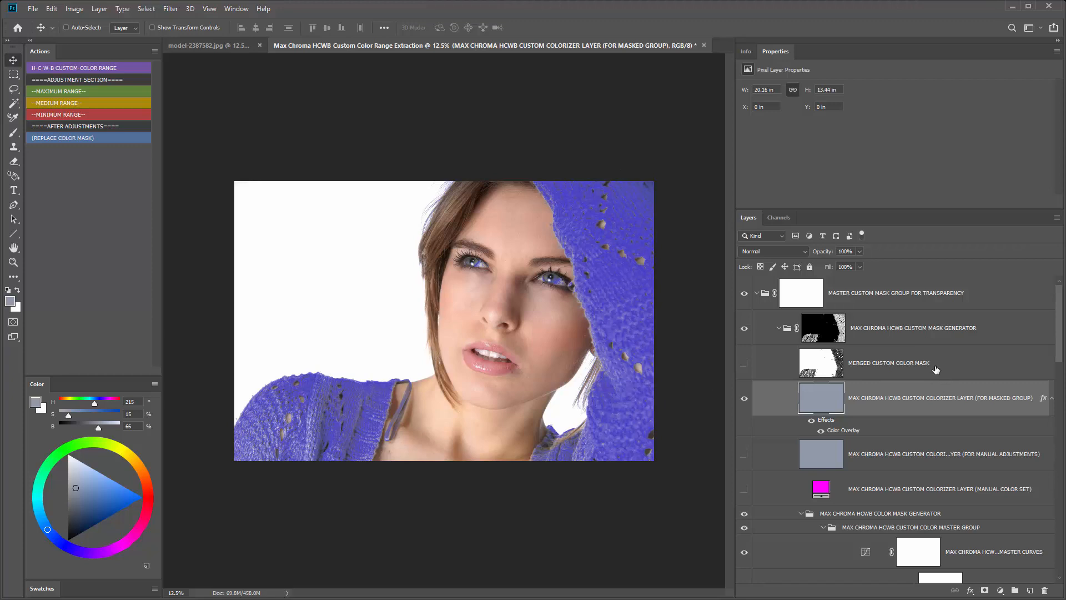
Set the blend mode of the MASTER CUSTOM MASK GROUP FOR TRANSPARENCY to Color.
left_click(864, 297)
left_click(785, 252)
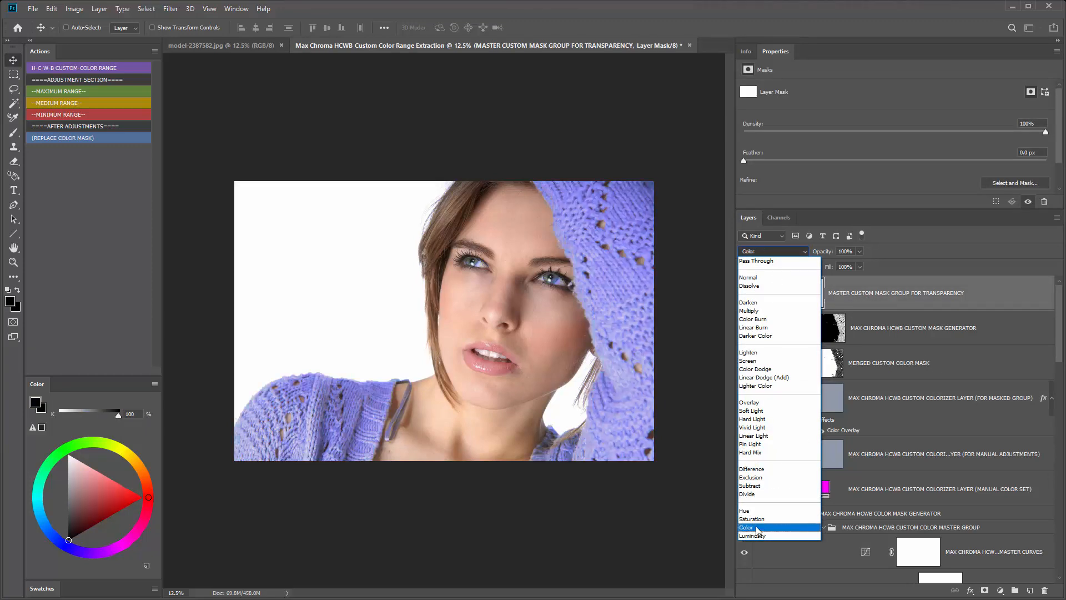
left_click(758, 528)
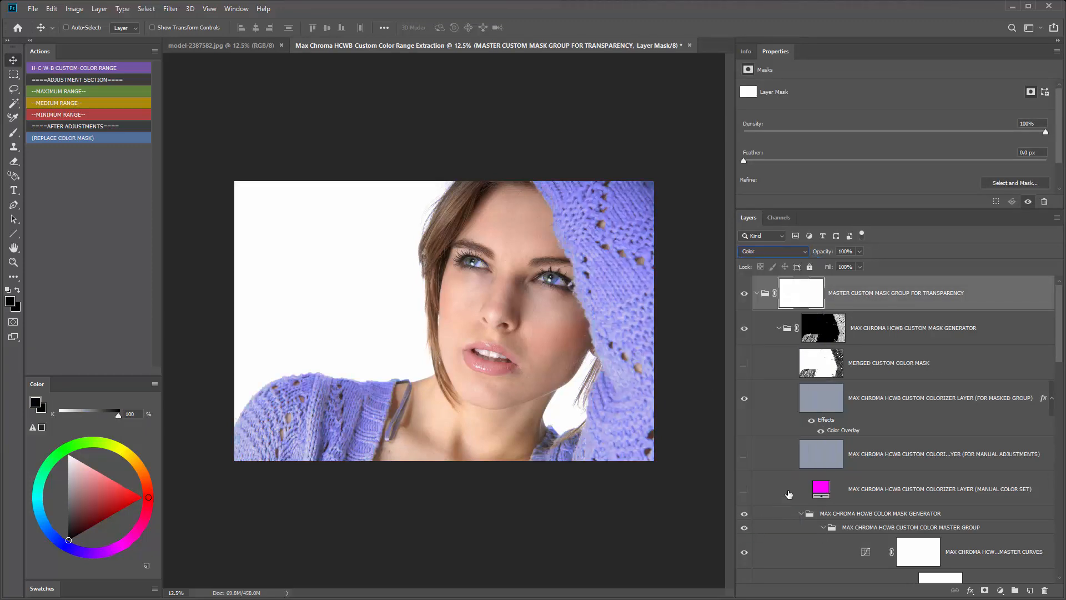
Change the masked-group colorizer layer's Color Overlay to pure red, #ff0000.
left_click(836, 431)
double_click(836, 431)
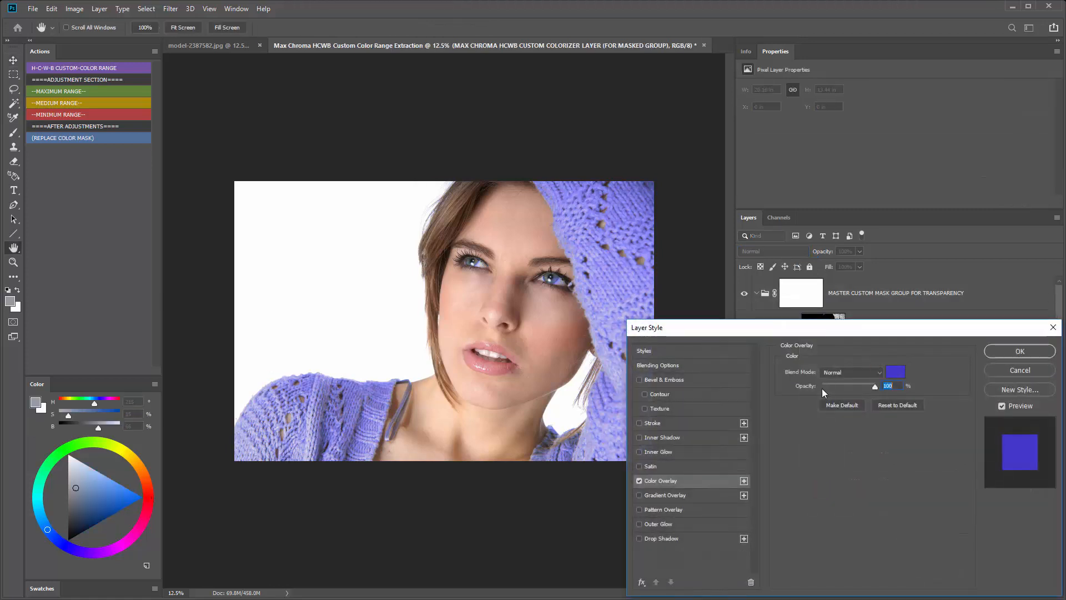
left_click(894, 371)
mouse_move(782, 305)
left_mouse_down()
mouse_move(796, 303)
mouse_move(761, 405)
mouse_move(808, 333)
mouse_move(861, 318)
mouse_move(933, 271)
left_mouse_up()
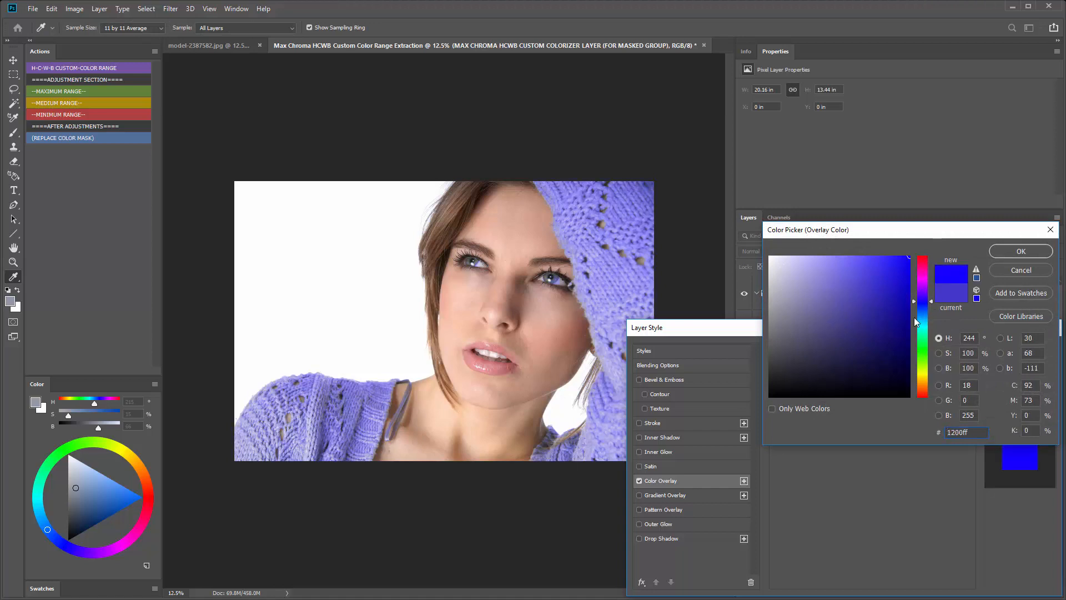
left_click_drag(922, 309, 901, 440)
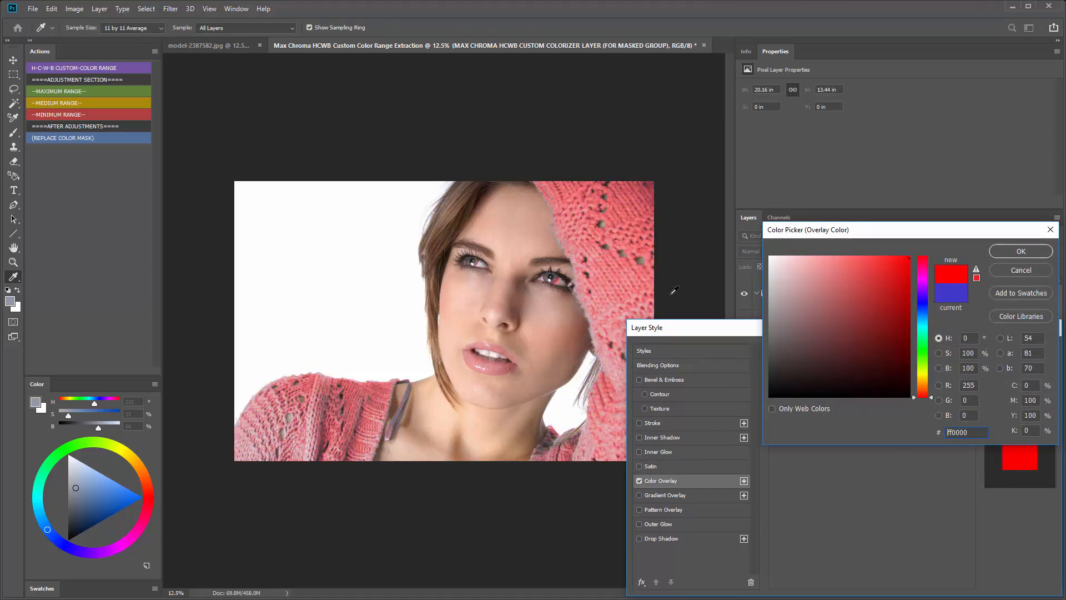
left_click(1022, 251)
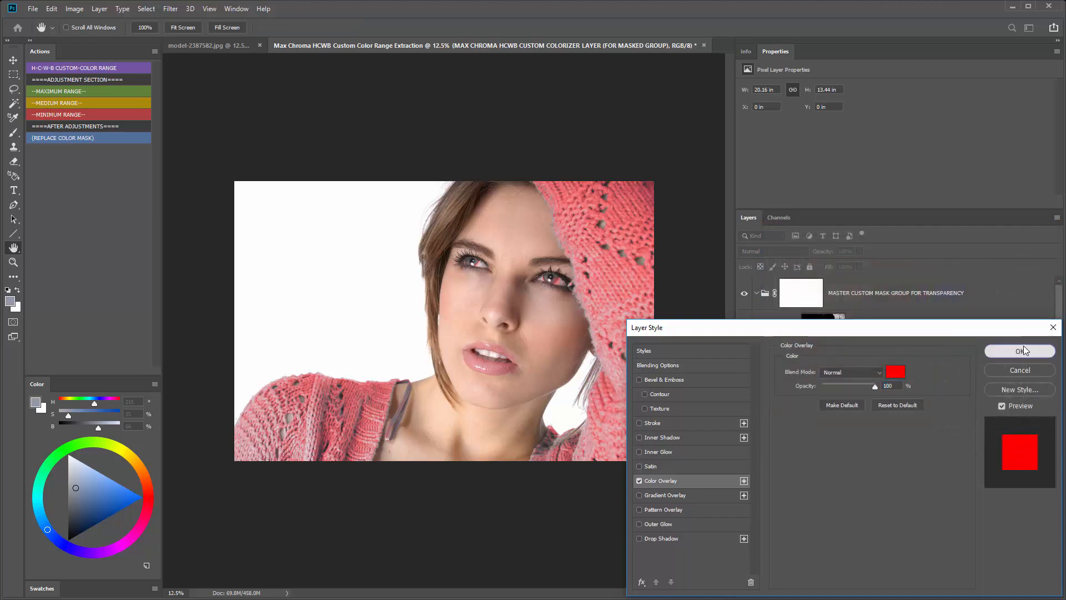
left_click(1022, 351)
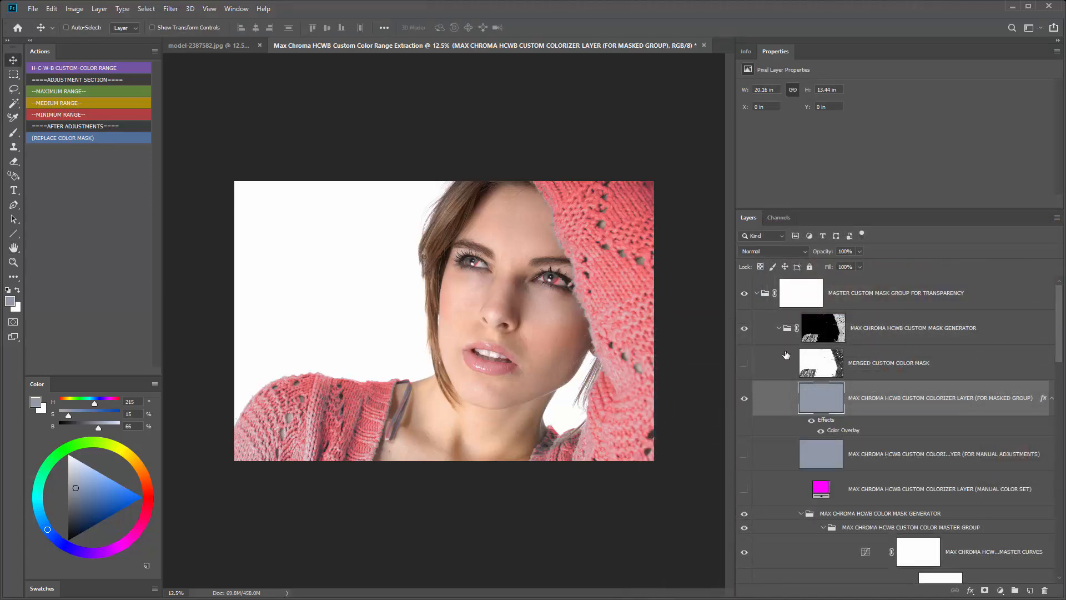
Set the master custom mask group back to Pass Through and hide the Color Overlay effect on the masked-group colorizer layer.
left_click(861, 300)
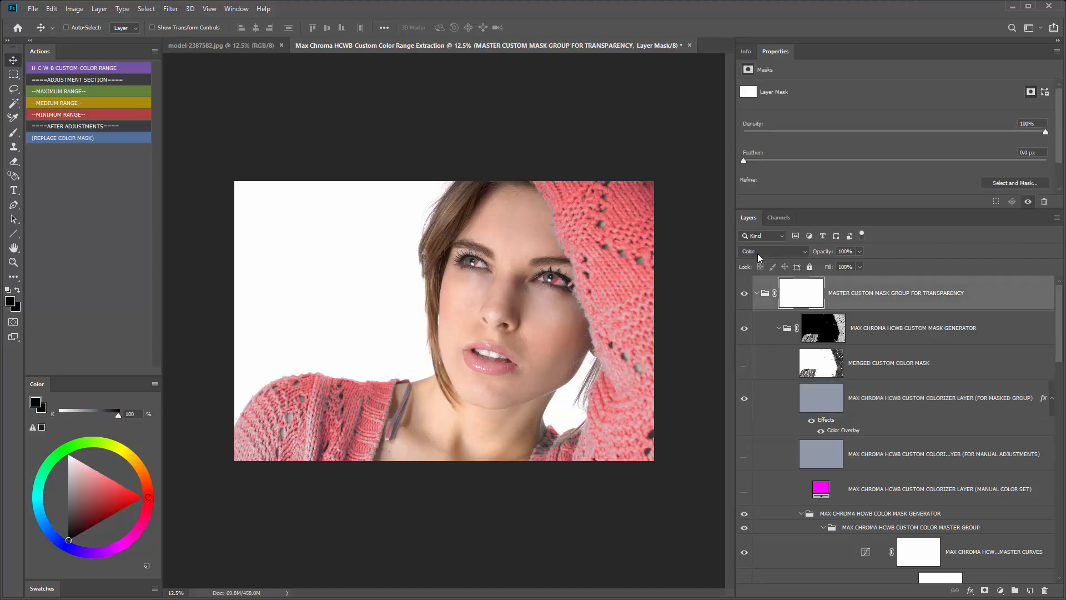
left_click(786, 254)
left_click(774, 261)
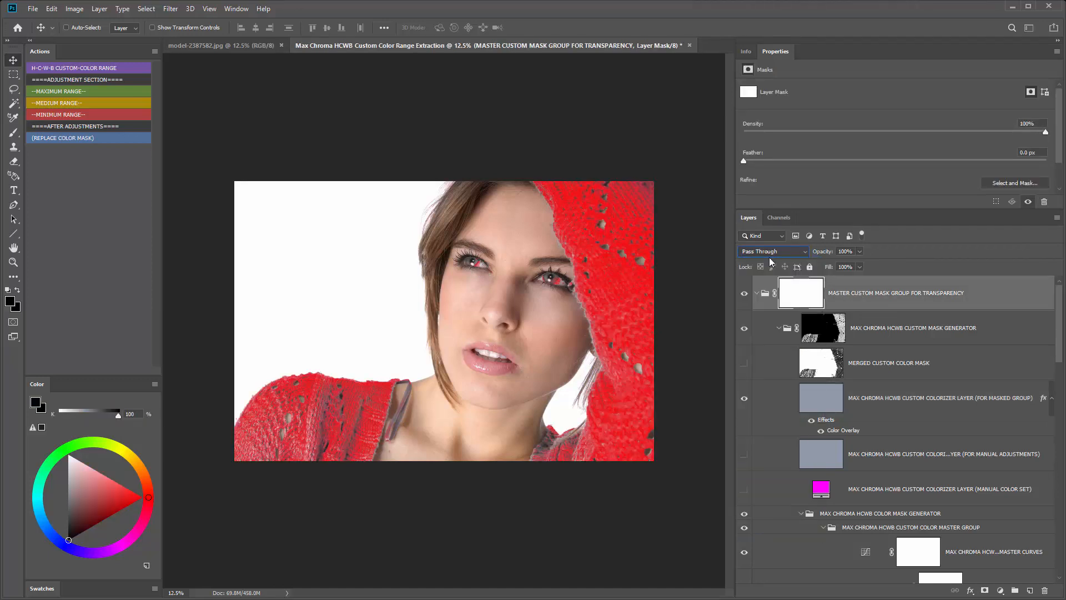
left_click(822, 432)
left_click(905, 405)
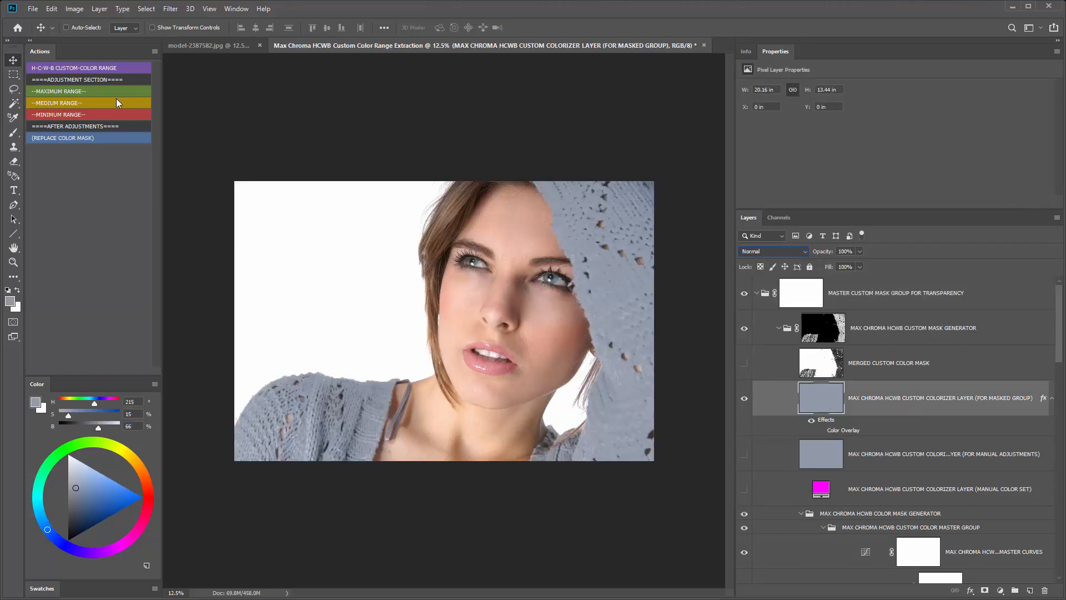
Run the MAXIMUM RANGE, MEDIUM RANGE and MINIMUM RANGE actions one after another to compare the sweater mask.
left_click(60, 91)
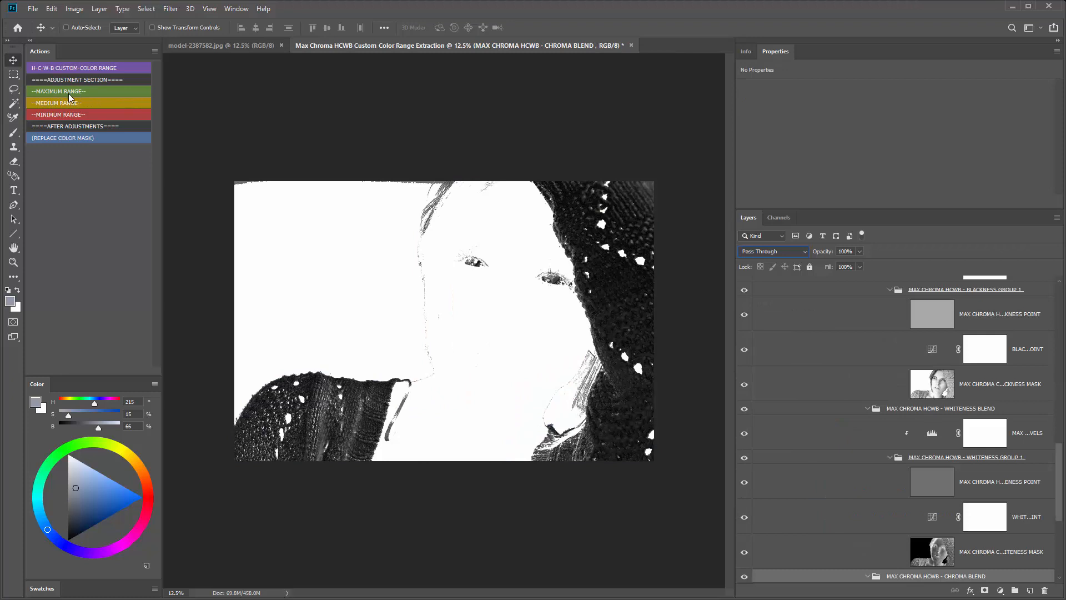
left_click(74, 103)
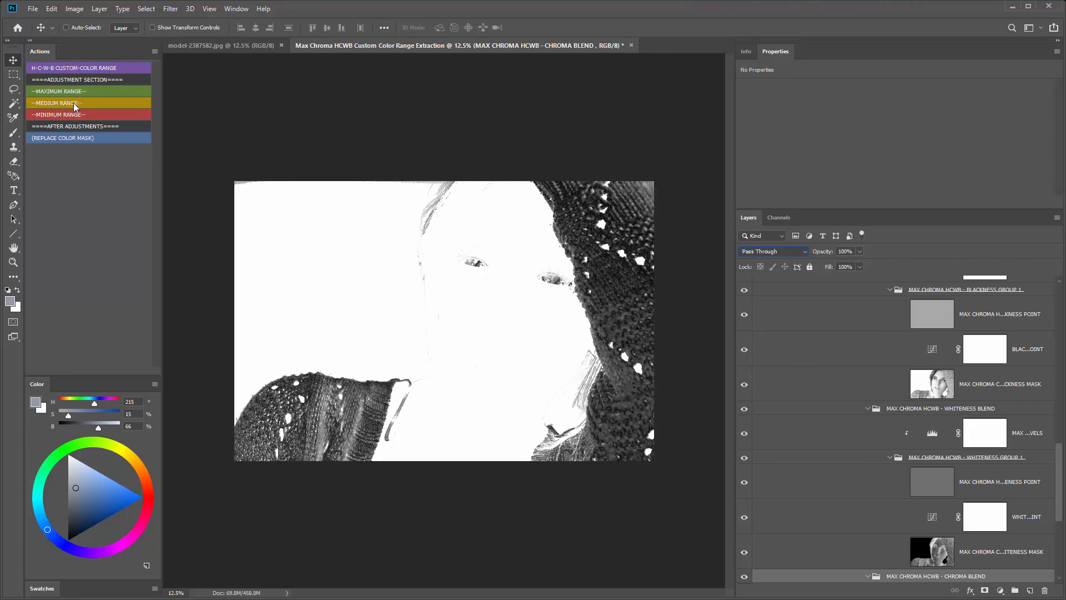
left_click(68, 115)
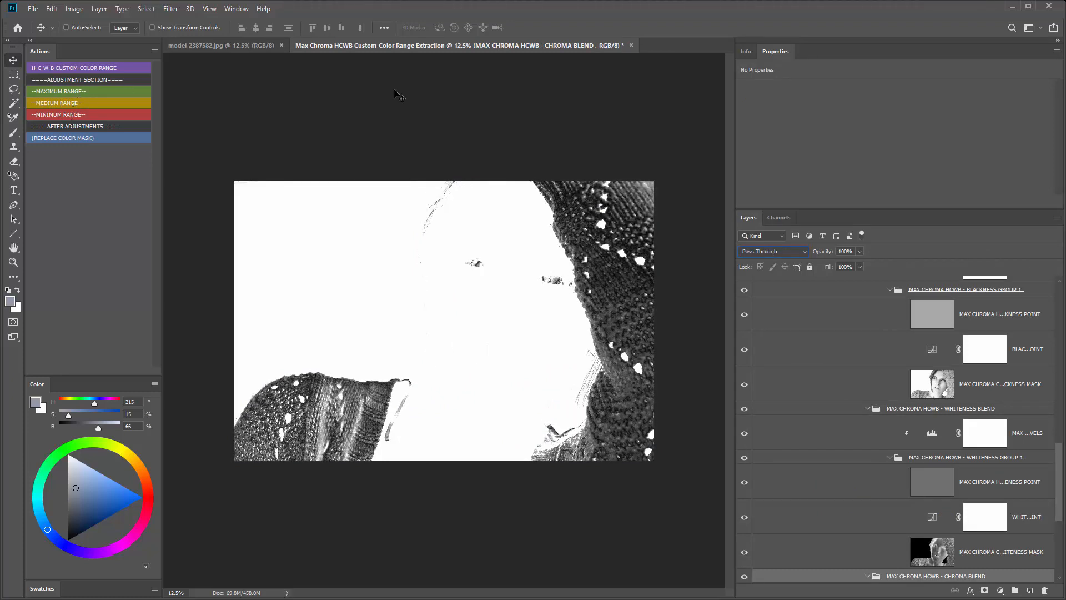
Filter the layers by the name LEVELS and widen the layer list so the full layer names fit.
left_click(768, 237)
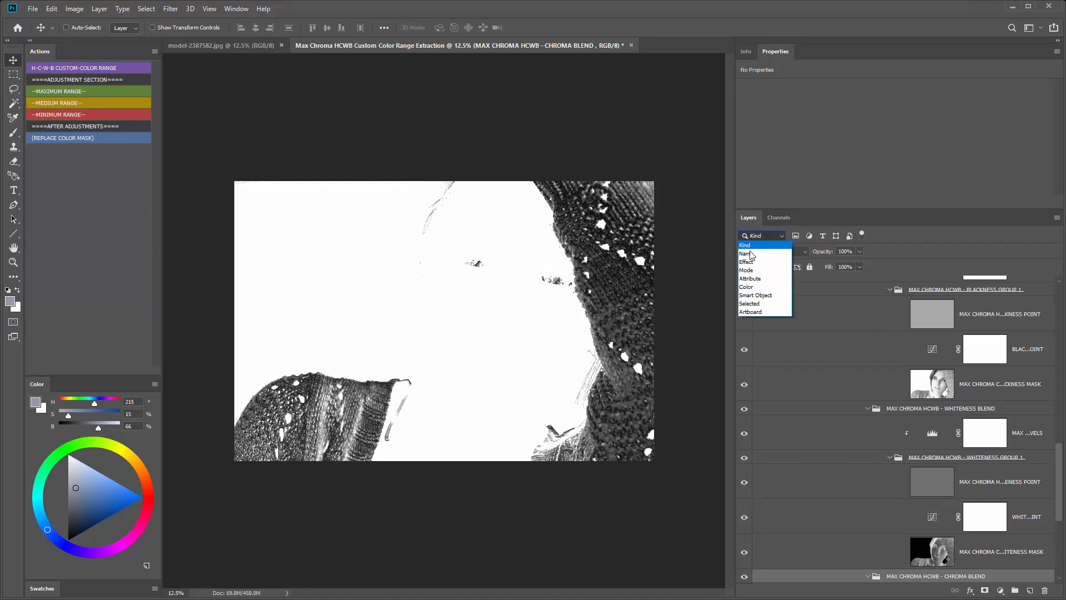
left_click(764, 248)
type("LEVELS")
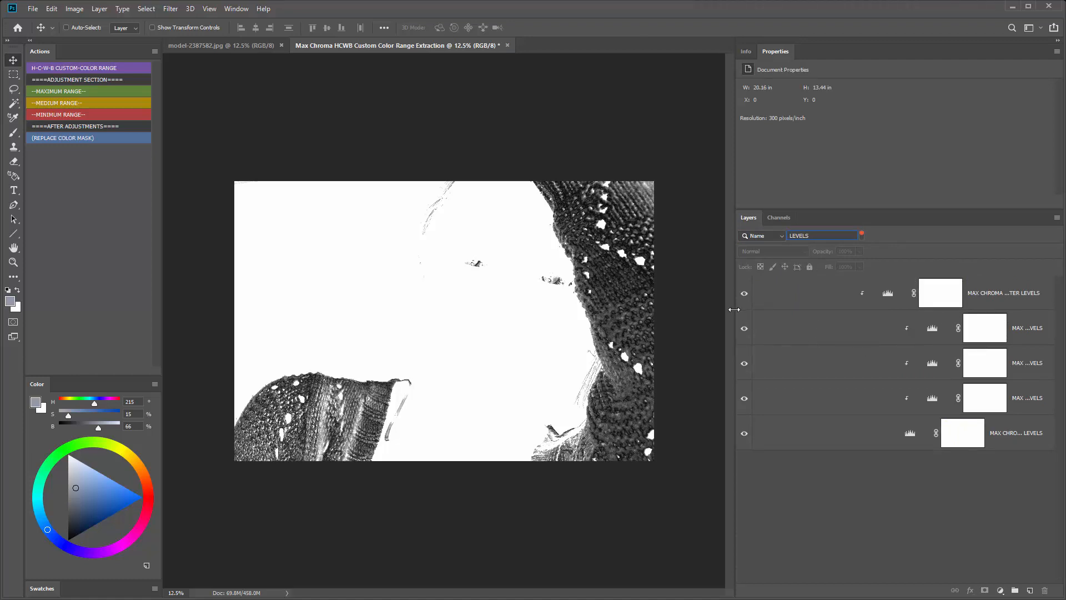
left_click_drag(735, 309, 656, 309)
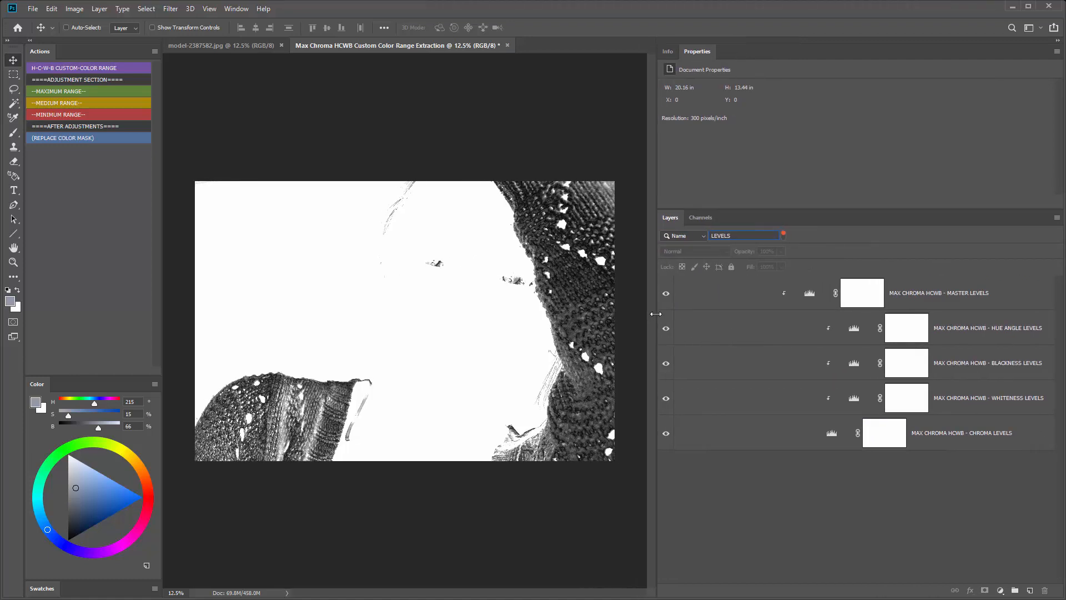
Reduce the layer thumbnails from the largest size to the medium size.
left_click(1057, 220)
left_click(983, 565)
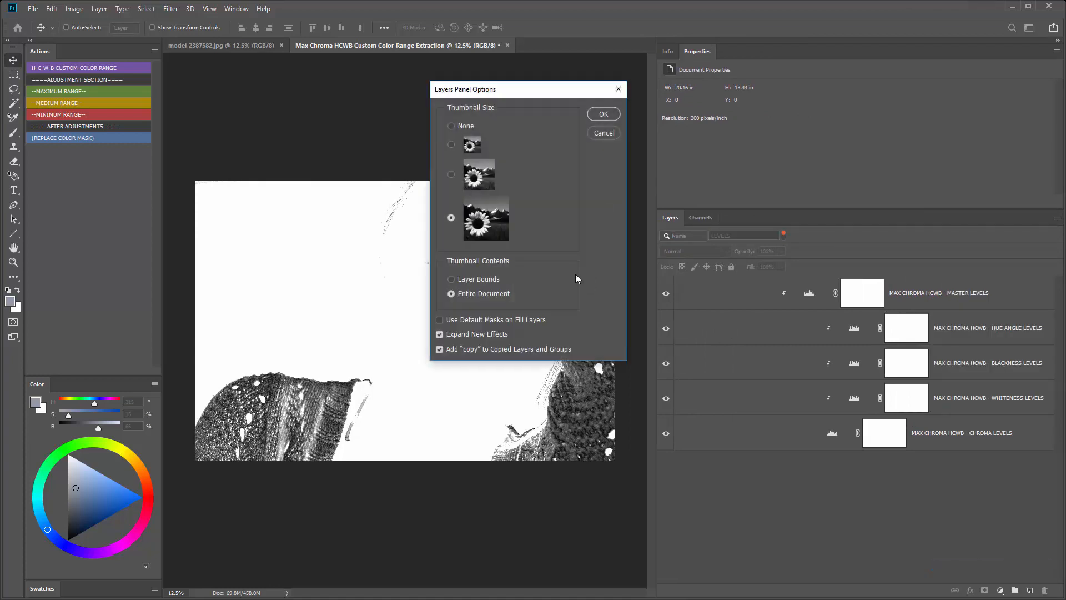
left_click(451, 174)
left_click(604, 114)
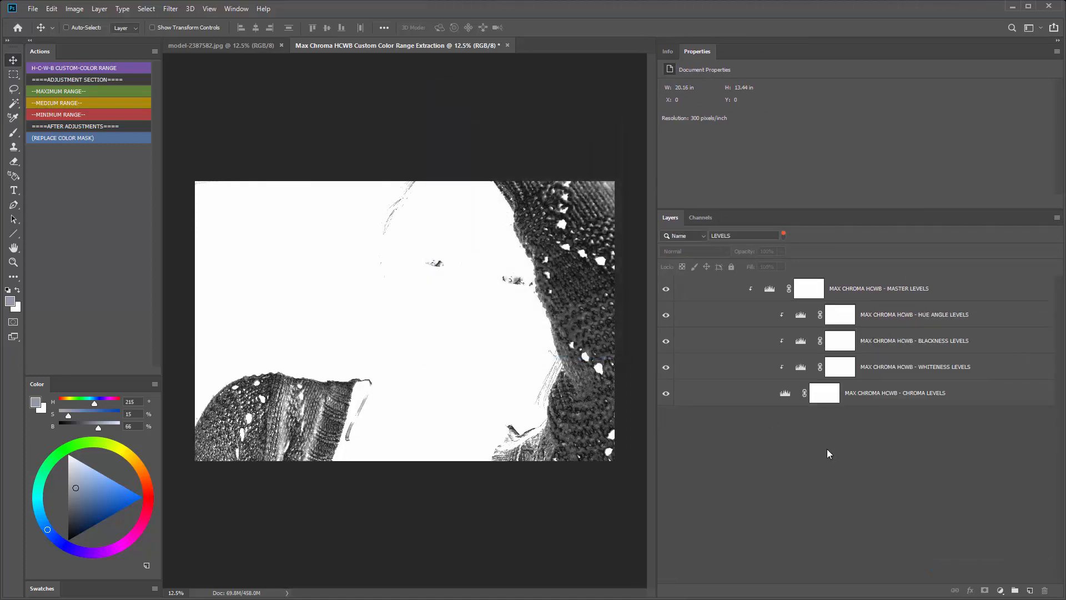
Try out the white input level of the CHROMA LEVELS layer and the white and black input levels of WHITENESS LEVELS.
left_click(785, 393)
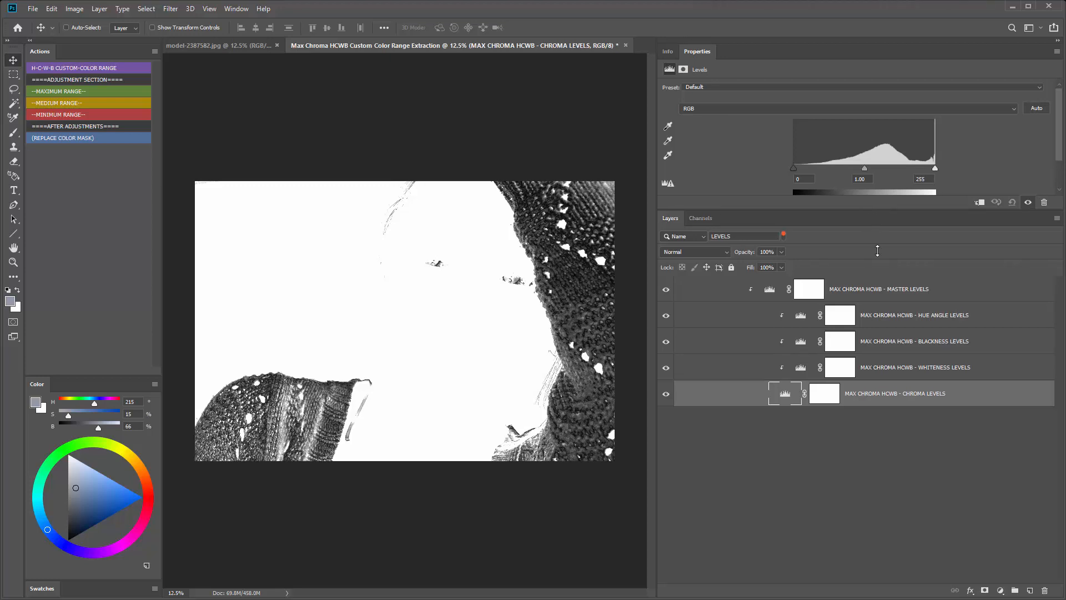
left_click_drag(877, 211, 878, 266)
mouse_move(935, 168)
left_mouse_down()
mouse_move(792, 166)
mouse_move(939, 167)
left_mouse_up()
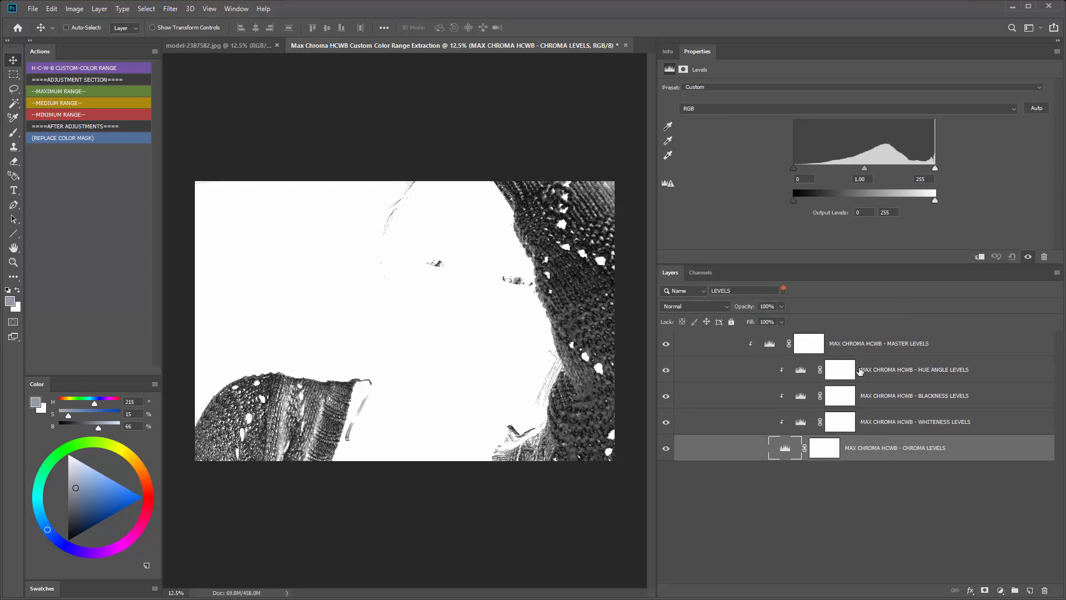
left_click(801, 423)
left_click(801, 422)
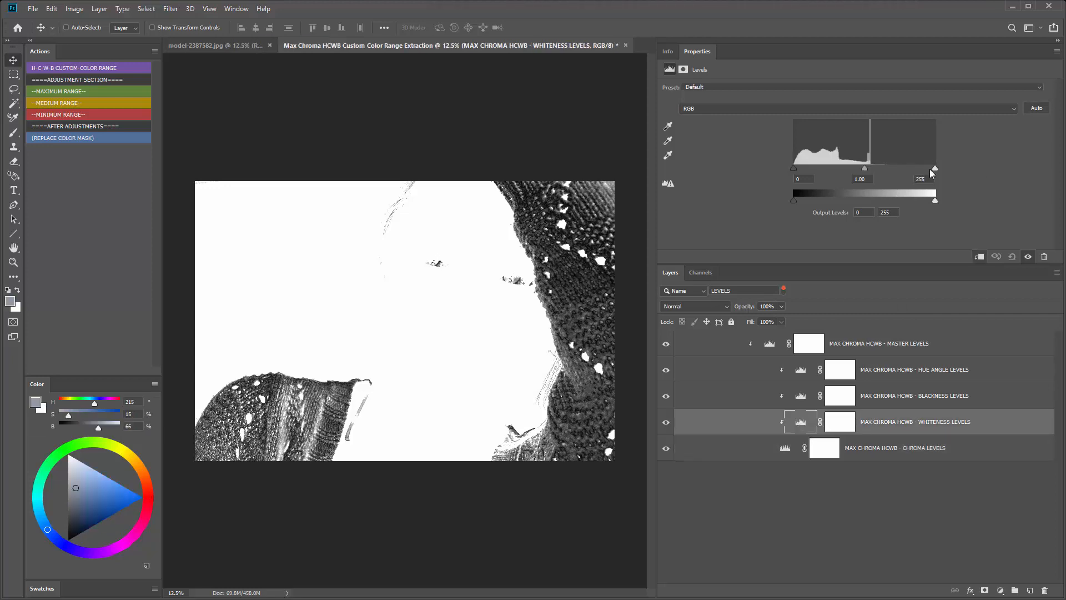
mouse_move(931, 169)
left_mouse_down()
mouse_move(838, 169)
mouse_move(946, 162)
left_mouse_up()
mouse_move(795, 168)
left_mouse_down()
mouse_move(826, 163)
mouse_move(809, 168)
left_mouse_up()
Try out the white and black input levels of BLACKNESS LEVELS and the white input level of HUE ANGLE LEVELS.
left_click(797, 400)
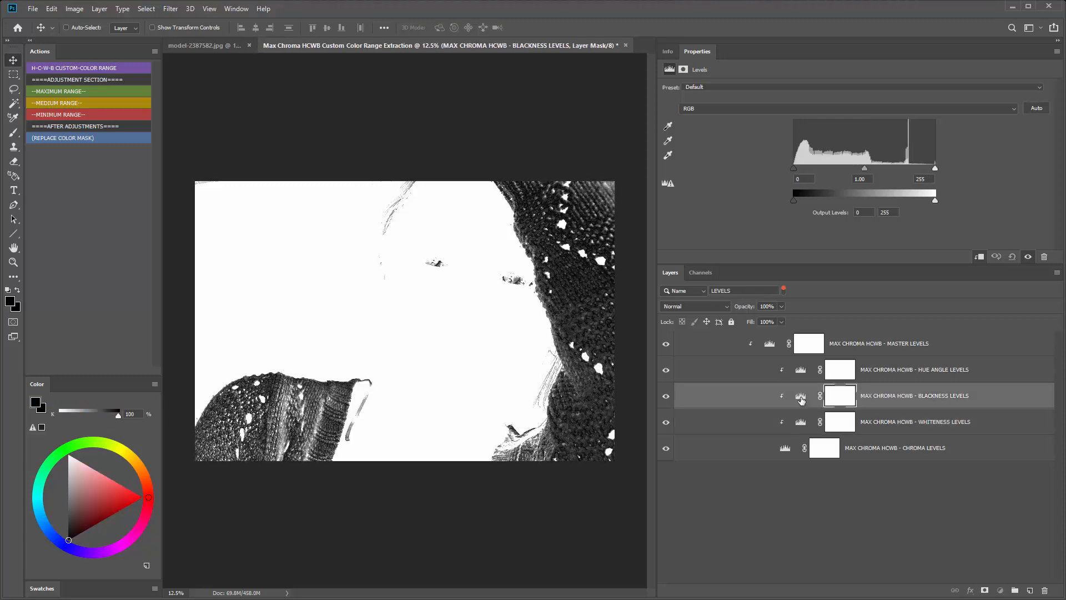
left_click_drag(933, 167, 1025, 165)
mouse_move(795, 168)
left_mouse_down()
mouse_move(827, 168)
mouse_move(794, 169)
left_mouse_up()
left_click(795, 373)
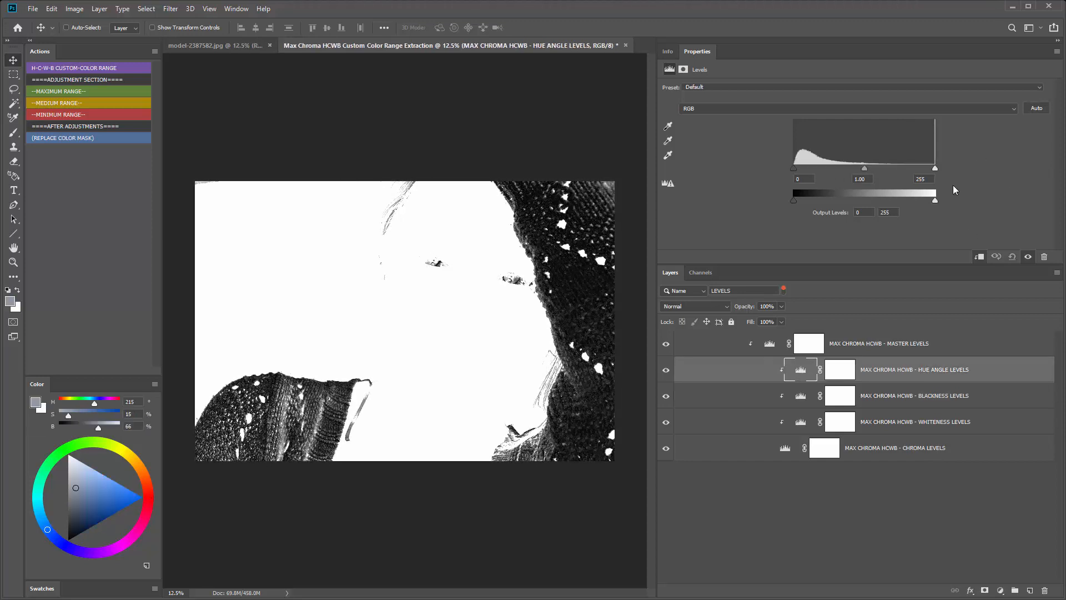
left_click_drag(935, 168, 984, 176)
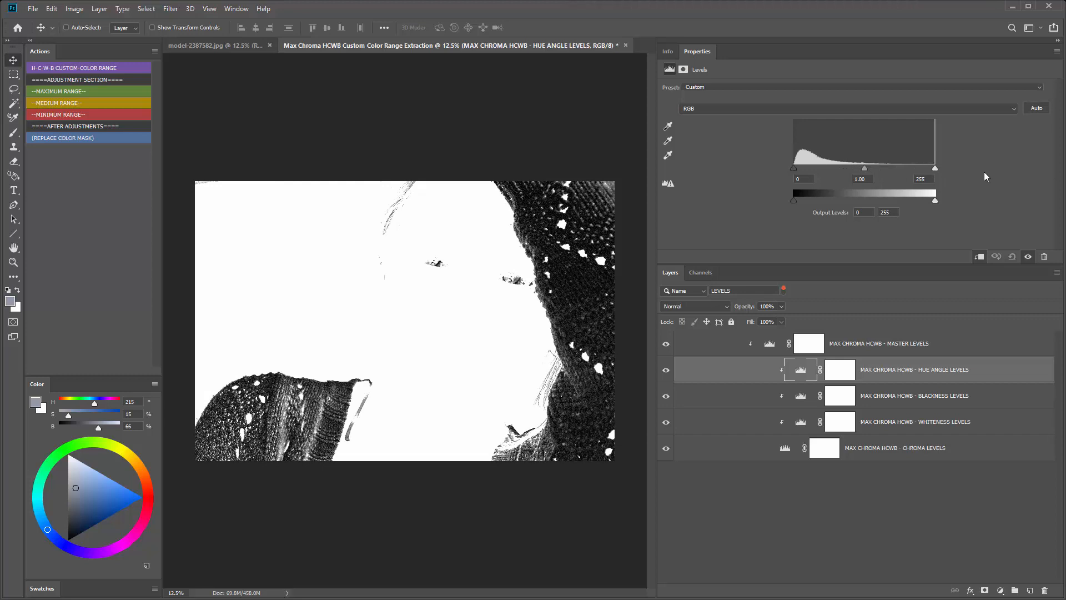
Discard the custom color range extraction document, closing it without saving.
left_click(626, 45)
left_click(530, 232)
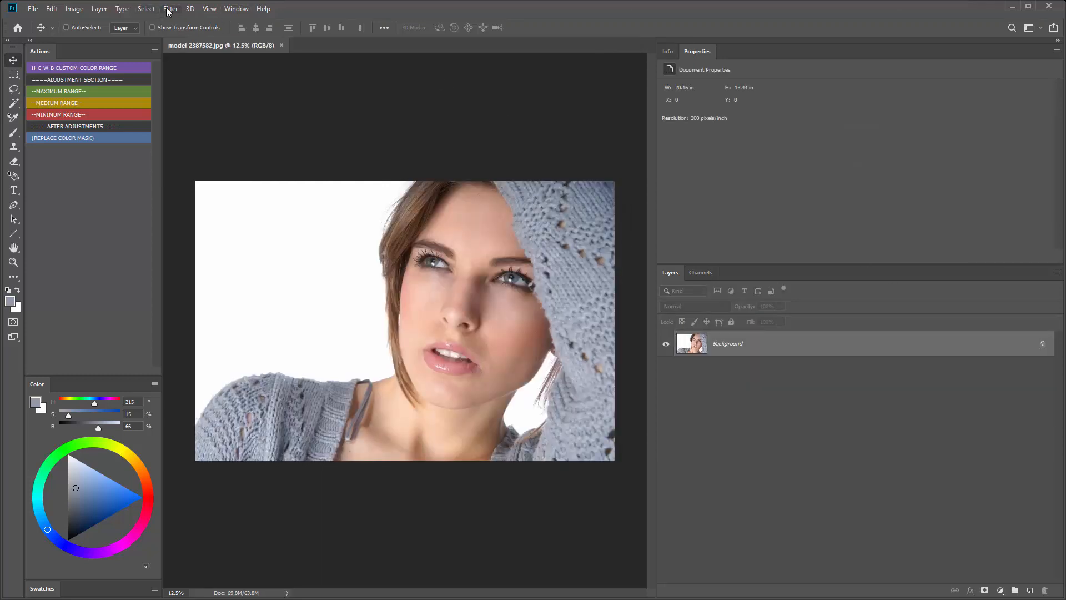
Select the sweater in the portrait using Color Range with Sampled Colors and a fuzziness of 73.
left_click(146, 8)
left_click(170, 118)
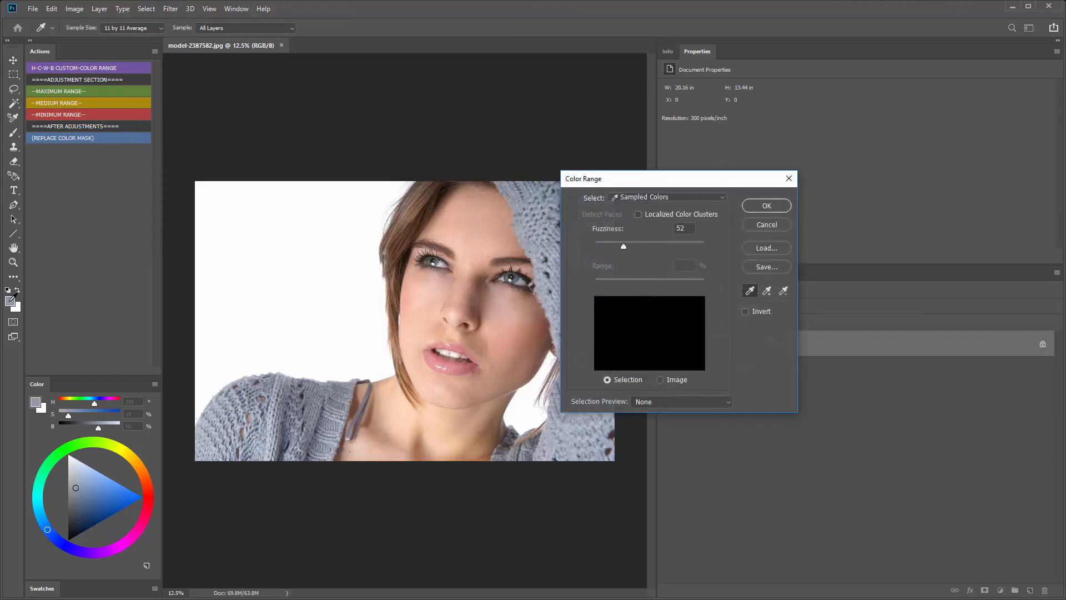
left_click_drag(626, 247, 642, 227)
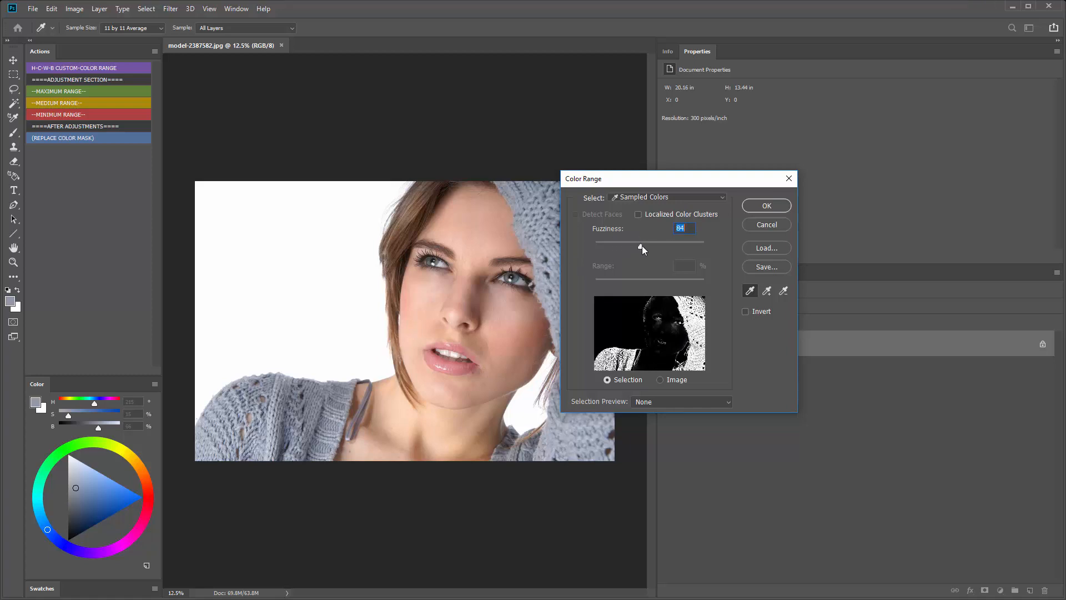
key("shift+Down")
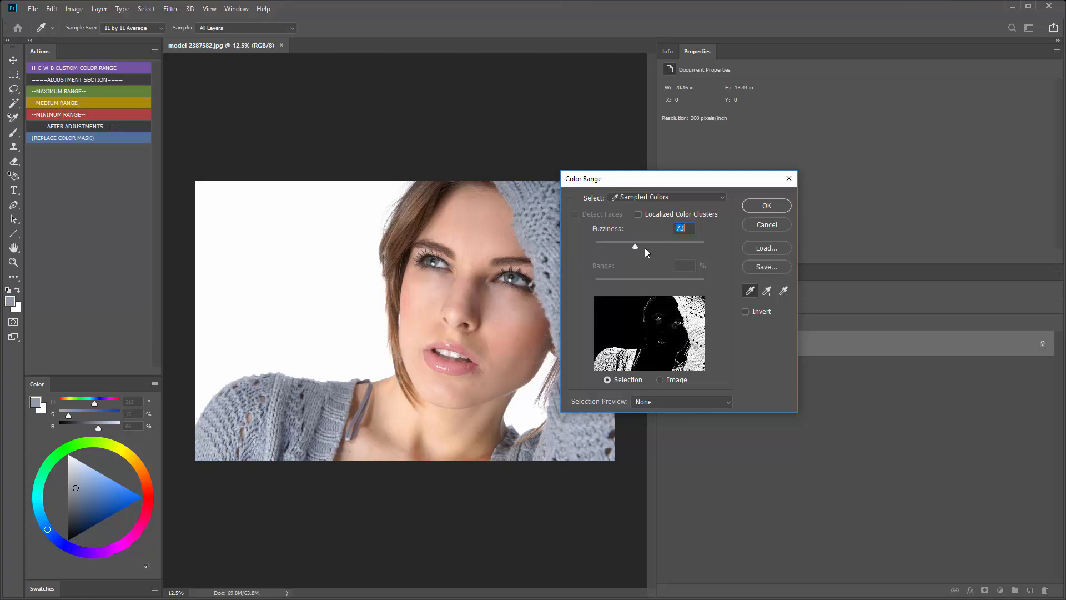
left_click(781, 207)
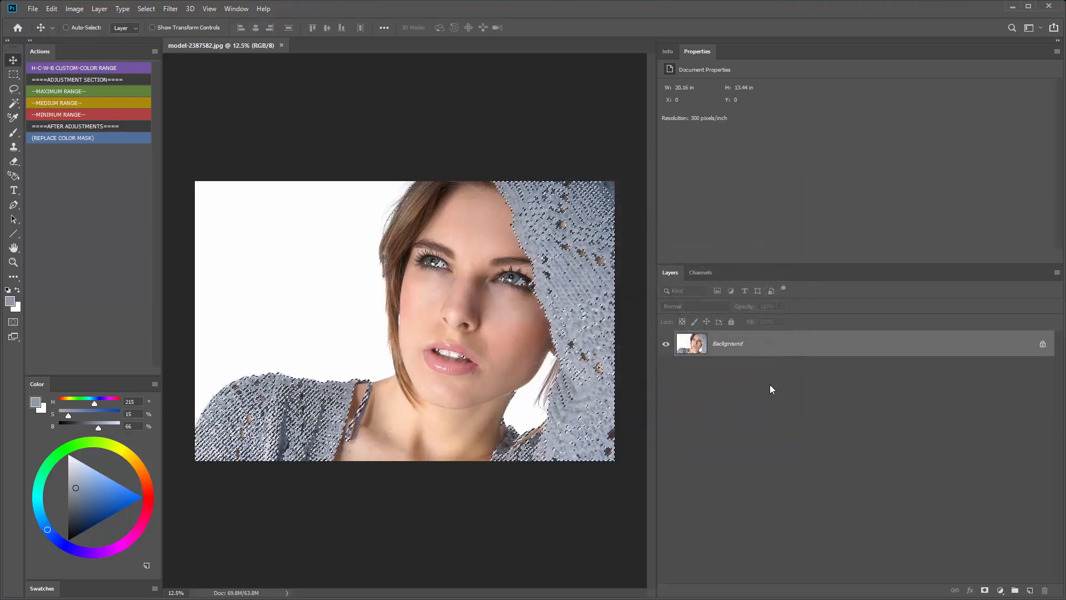
Add a Solid Color fill layer in #8f9aa9 masked by the sweater selection.
left_click(1000, 590)
left_click(1024, 399)
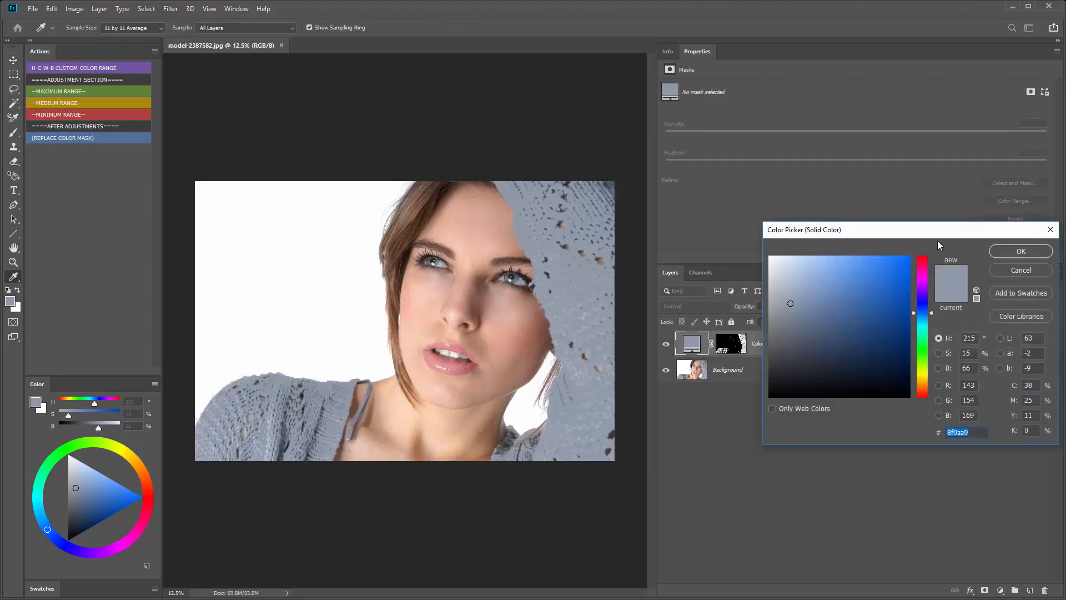
left_click(1006, 249)
key("v")
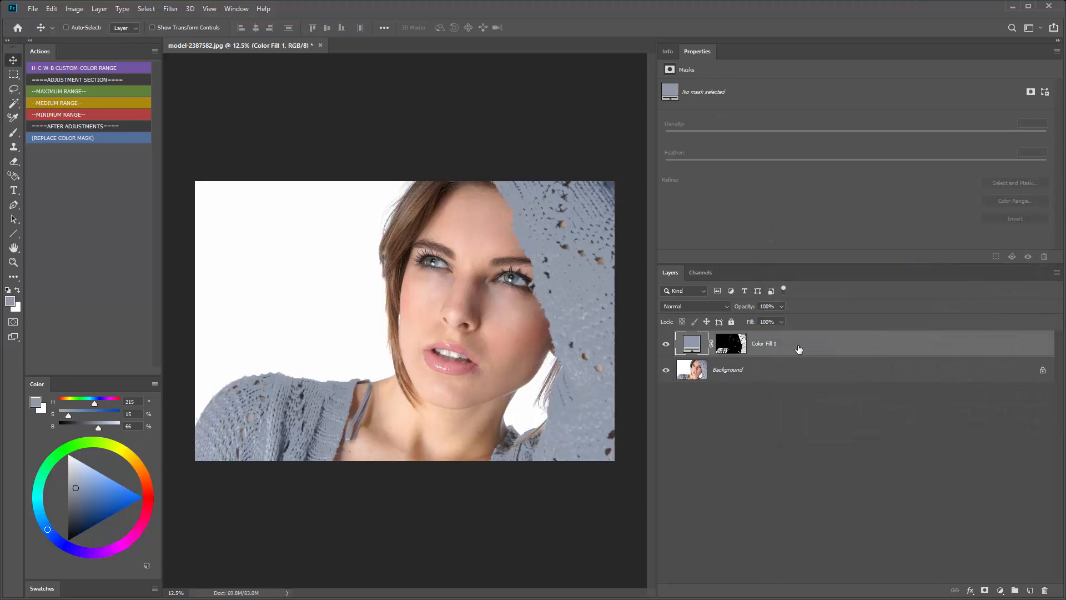
Group the solid colour fill layer and set the group's blend mode to Color.
key("ctrl+g")
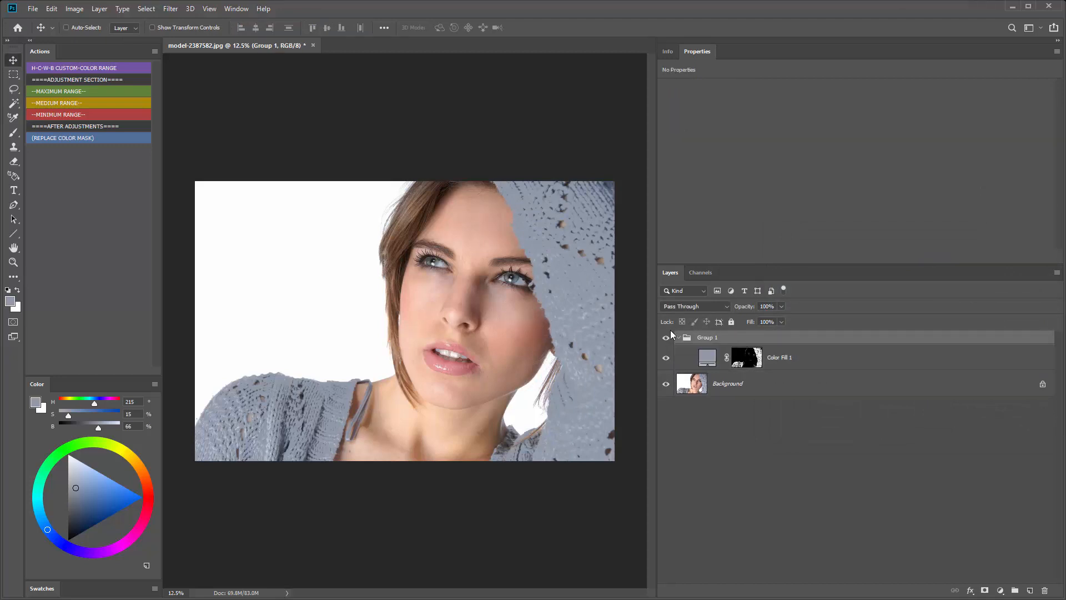
left_click(693, 305)
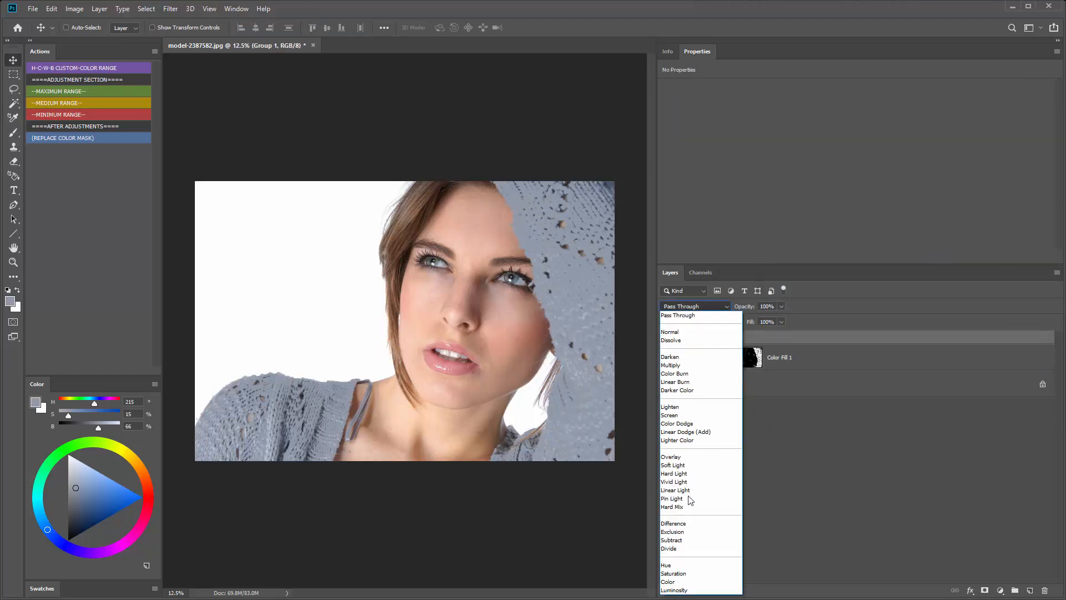
left_click(677, 583)
Try recolouring the sweater by previewing the solid colour fill in #e400ff.
double_click(708, 357)
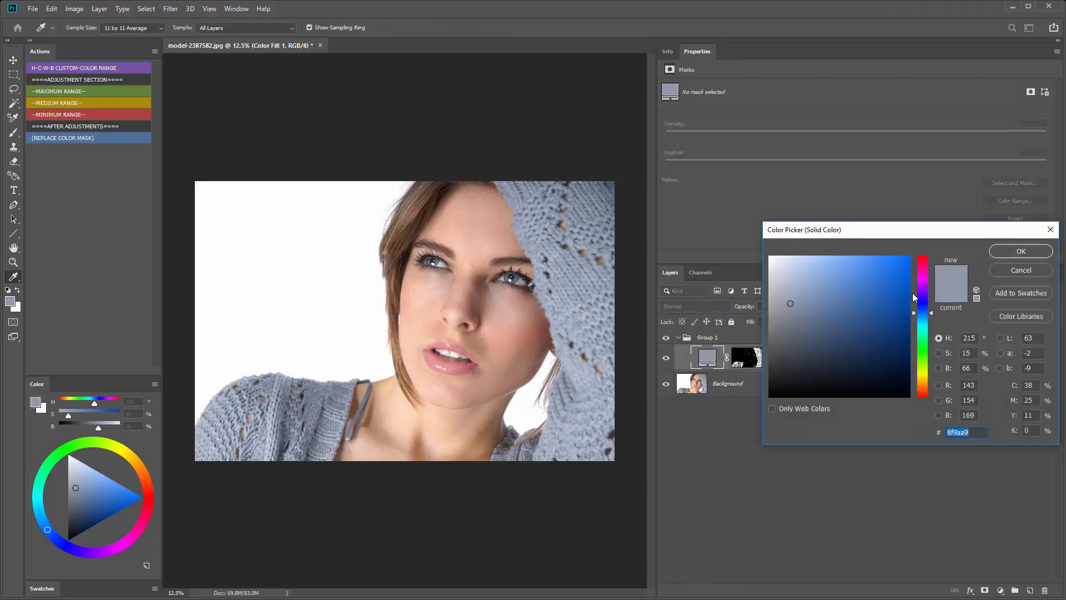
type("e400ff")
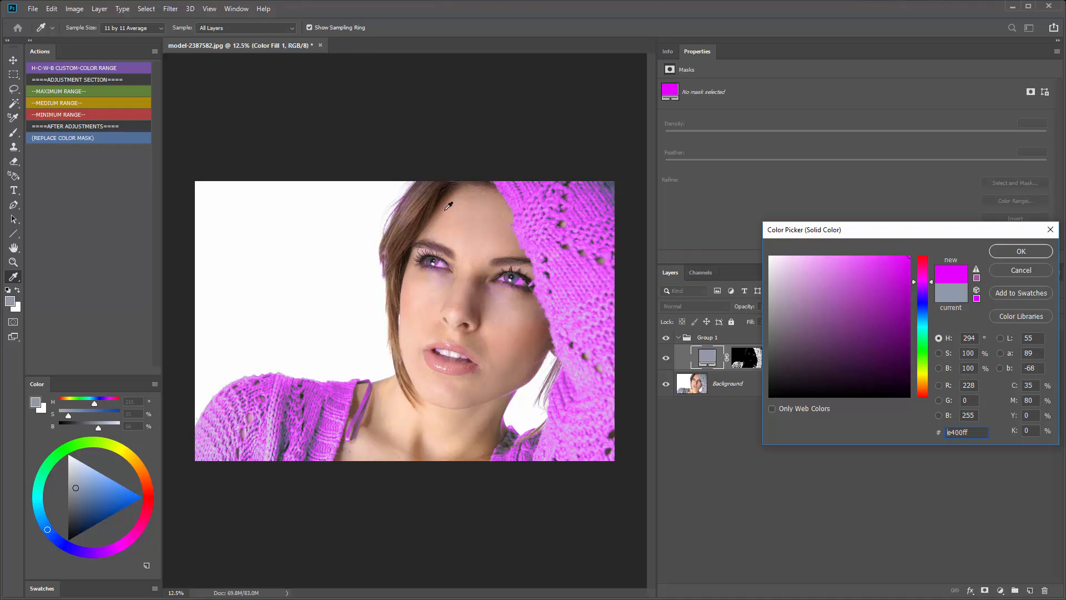
left_click(1027, 271)
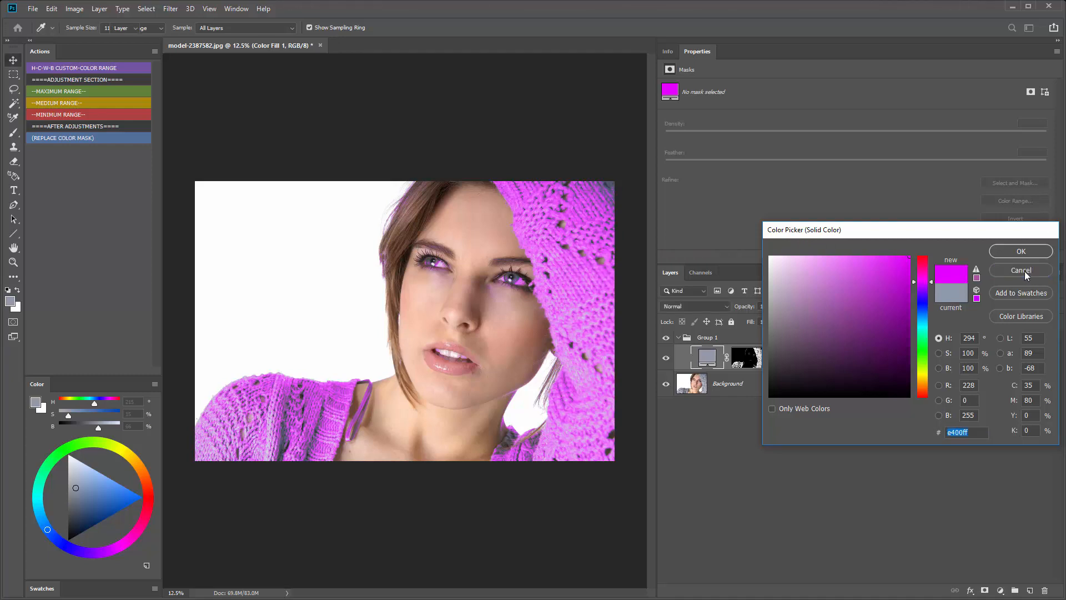
Close the portrait document without saving and open corvette-1972-3714961.jpg from the desktop.
left_click(320, 46)
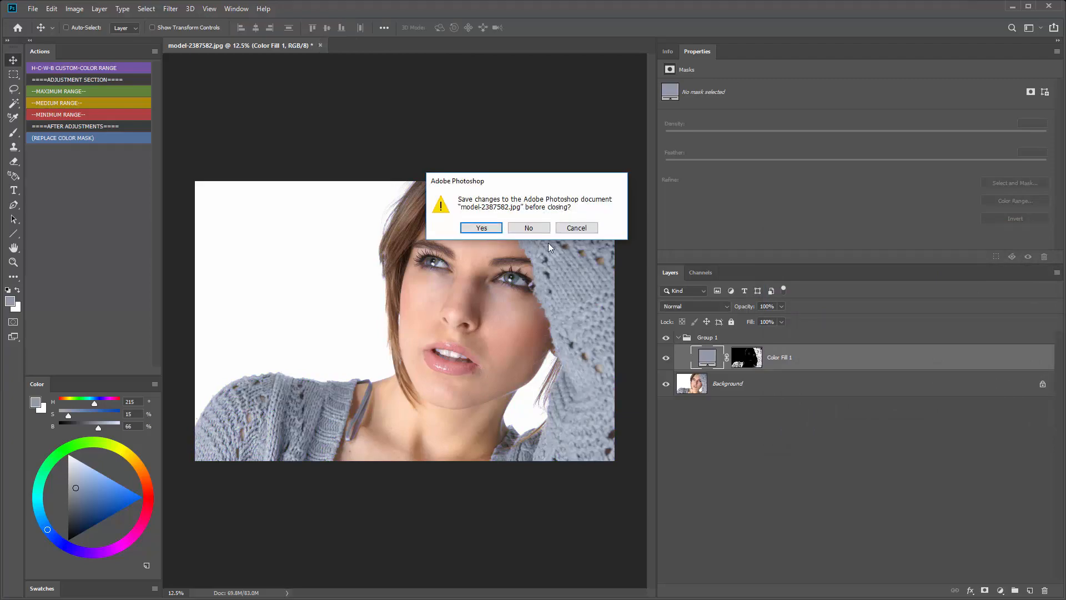
left_click(528, 226)
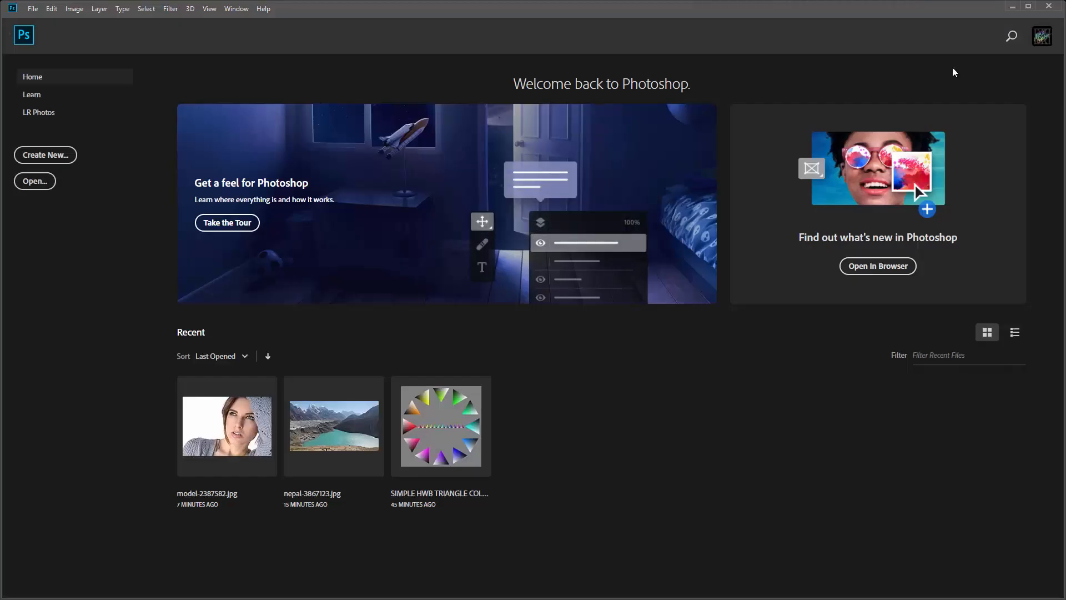
left_click(1013, 7)
left_click(1043, 459)
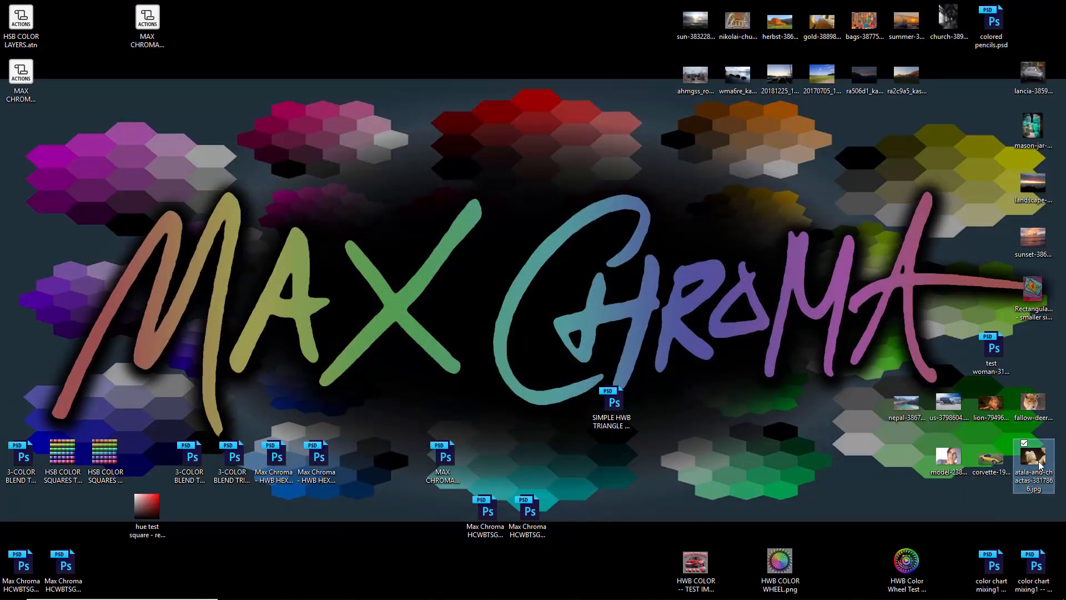
left_click(997, 464)
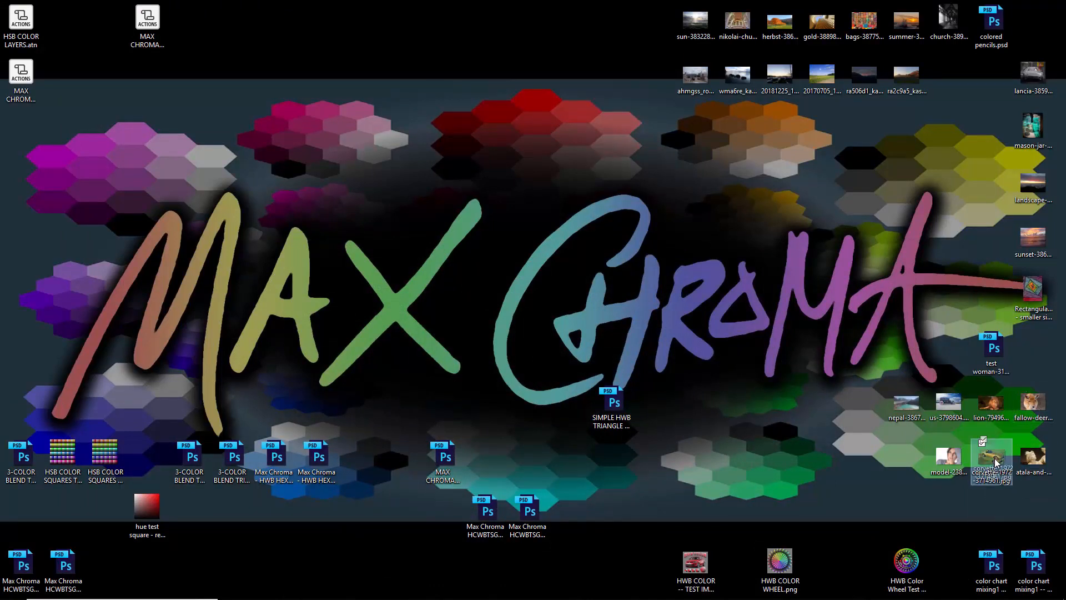
left_click_drag(995, 458, 574, 411)
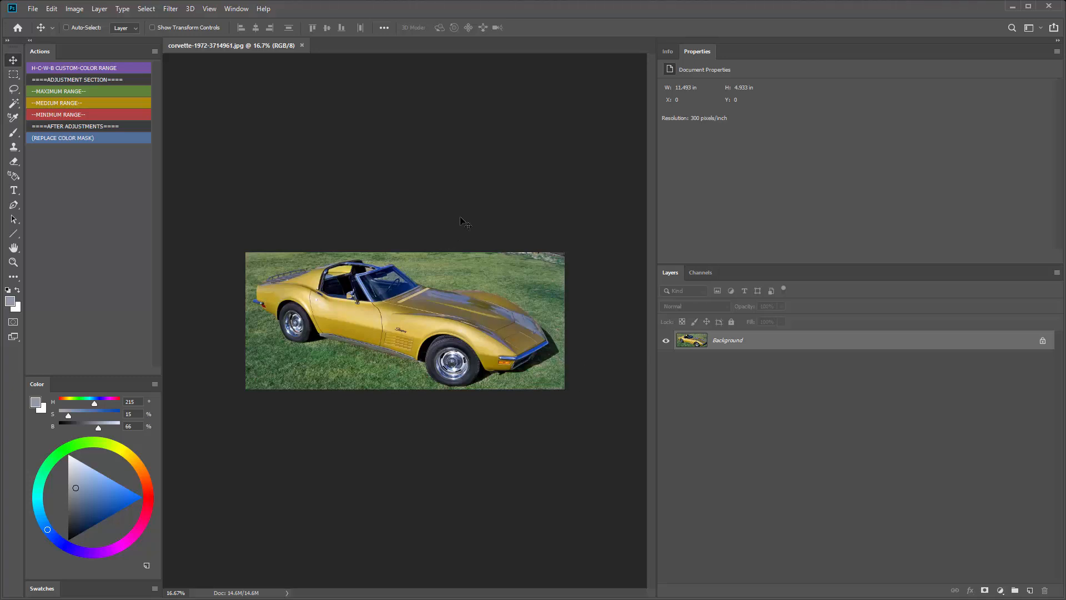
scroll(466, 233, "up", 3)
scroll(556, 229, "down", 1)
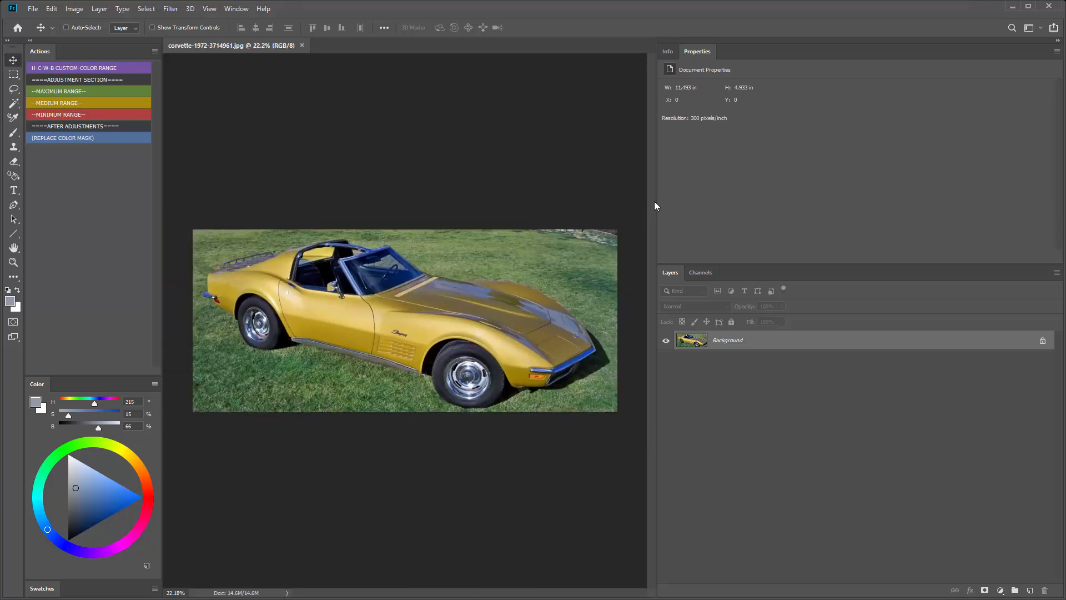
left_click_drag(656, 201, 818, 202)
scroll(526, 290, "up", 2)
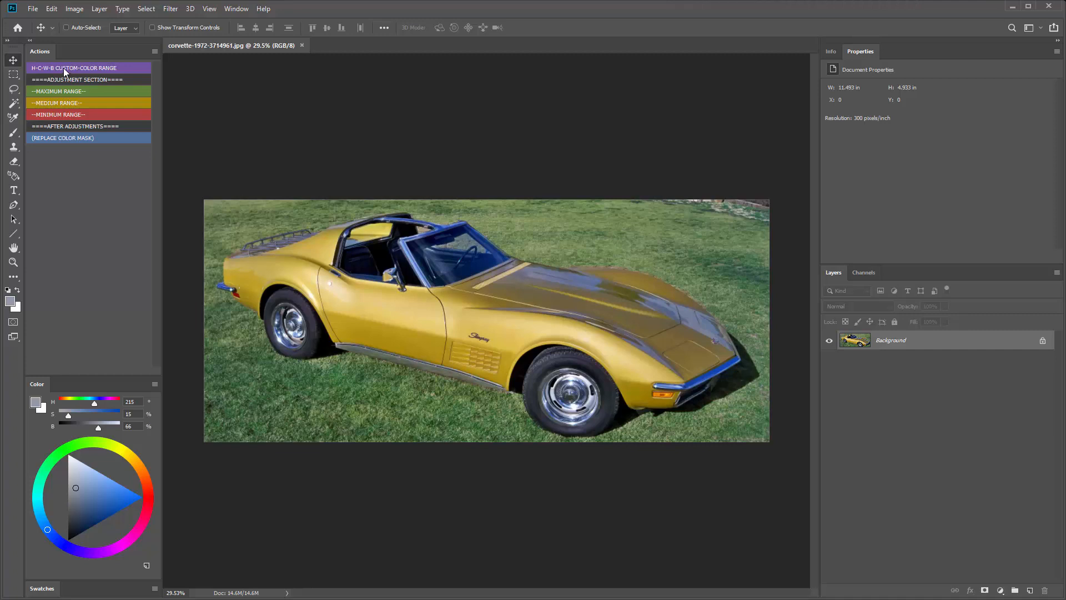
Try selecting the yellow car body using Color Range with Sampled Colors and a fuzziness of 118.
left_click(146, 9)
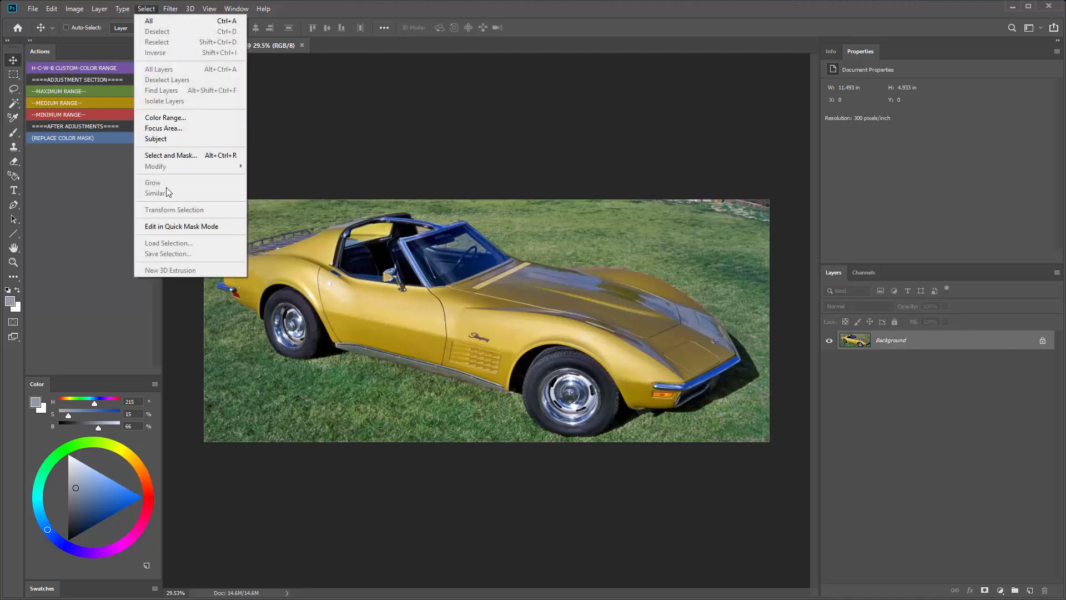
left_click(175, 122)
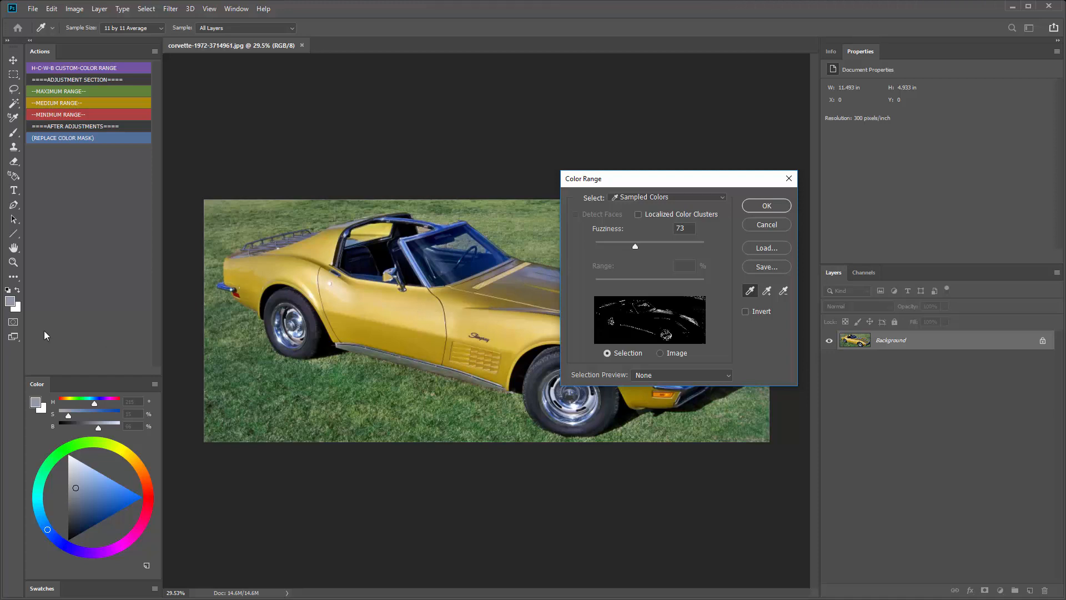
left_click(404, 305)
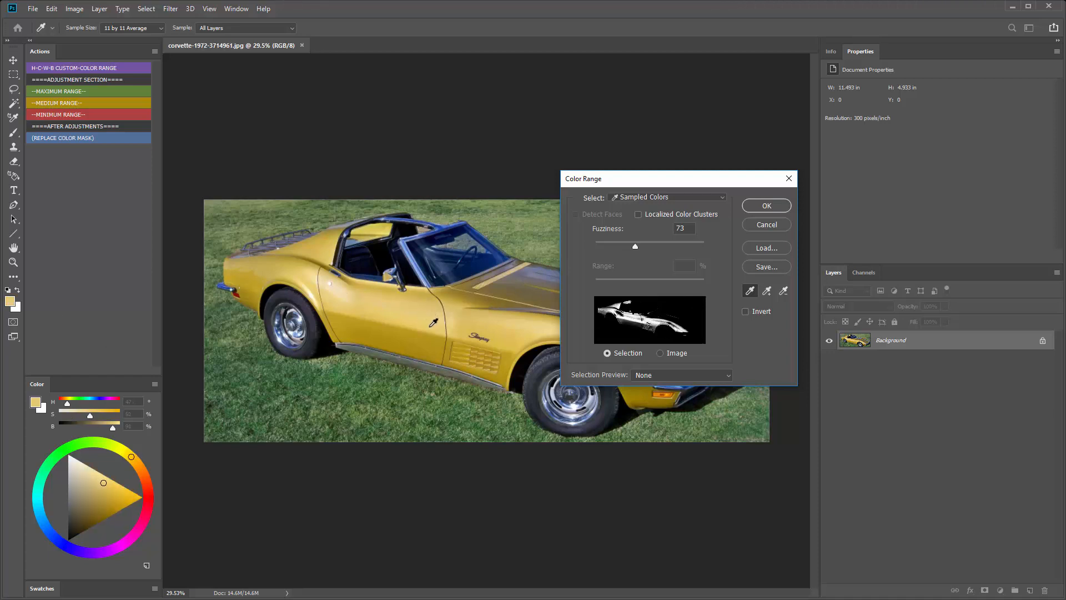
left_click(408, 310)
left_click_drag(635, 247, 661, 249)
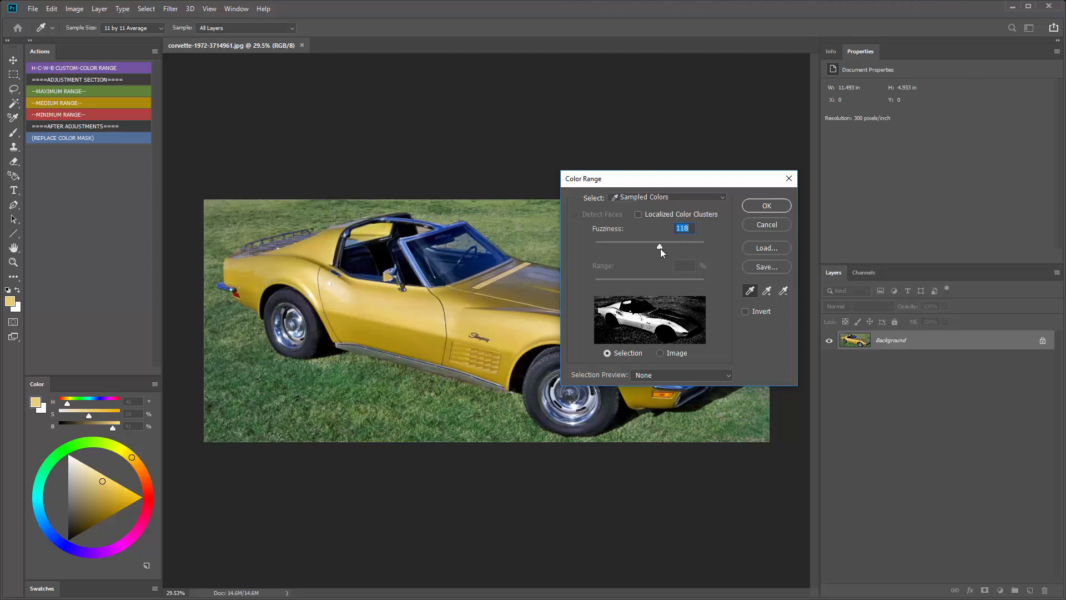
left_click(766, 224)
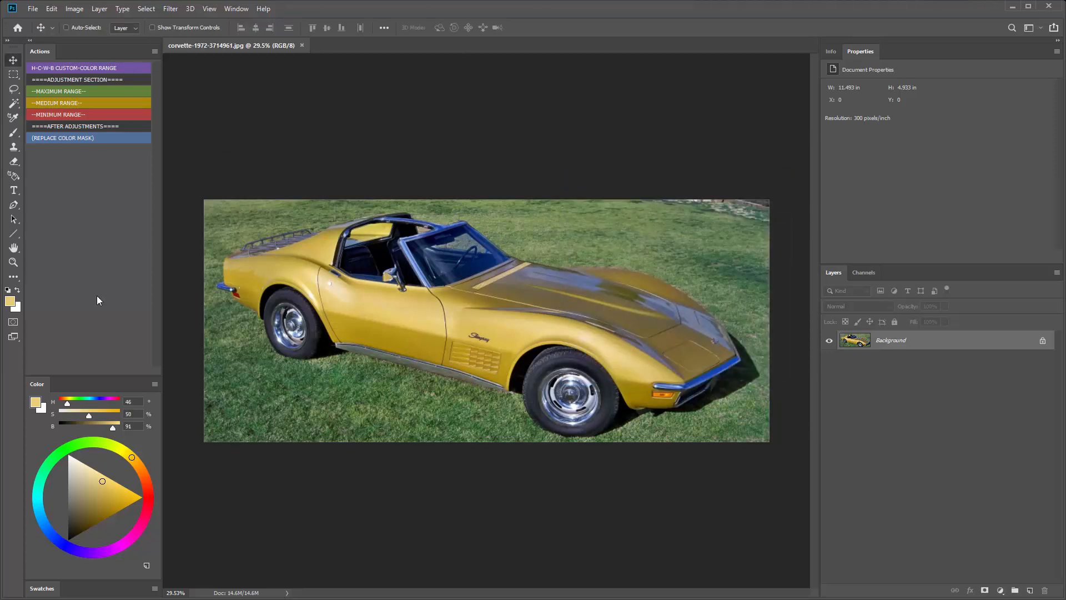
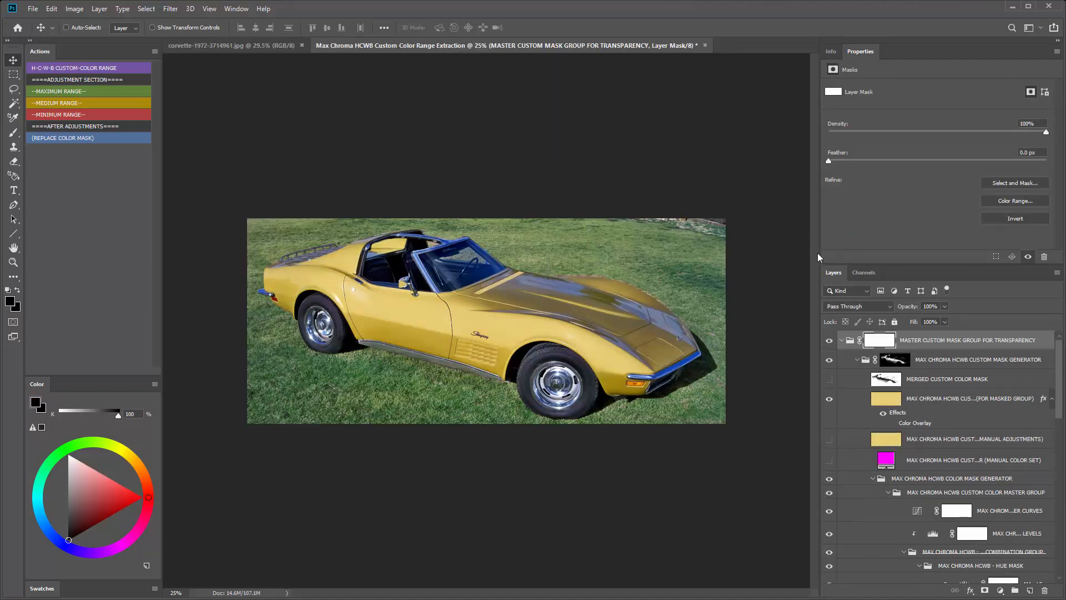
Enlarge the layer list and show the Color Overlay effect on the custom colorizer layer for the masked group.
left_click_drag(800, 259, 752, 260)
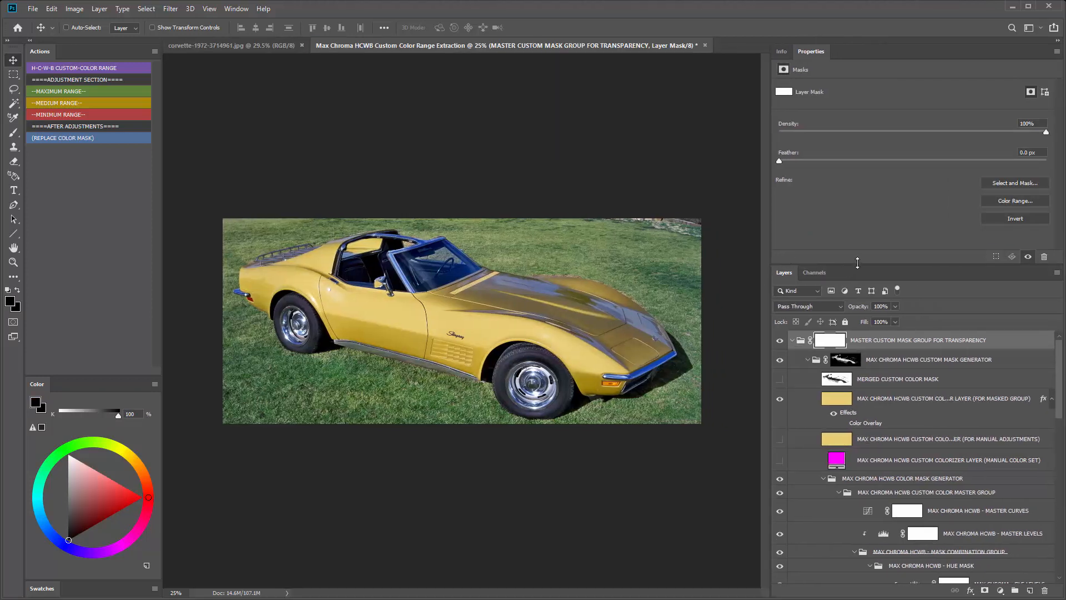
left_click_drag(860, 261, 858, 214)
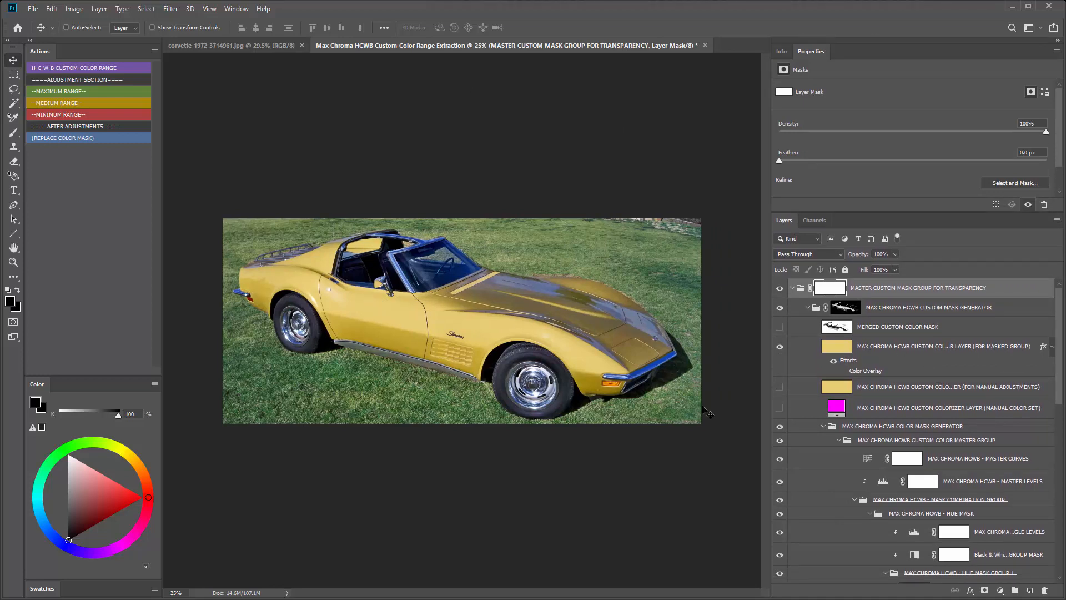
left_click(844, 371)
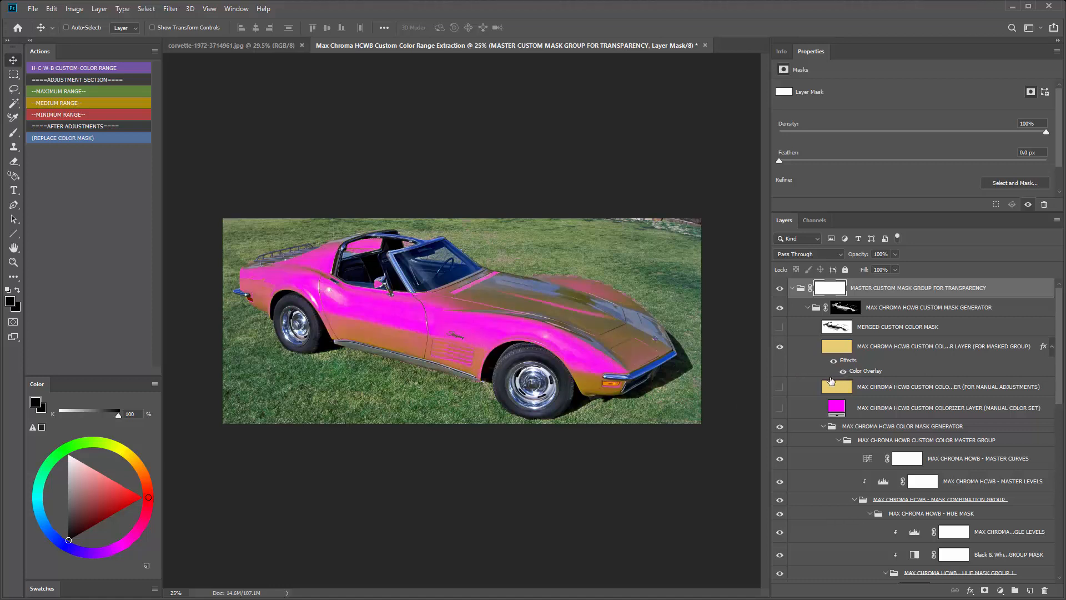
Try out #ffc300 and black as the colorizer layer's overlay colour on the car, and hide the Color Overlay effect.
double_click(865, 378)
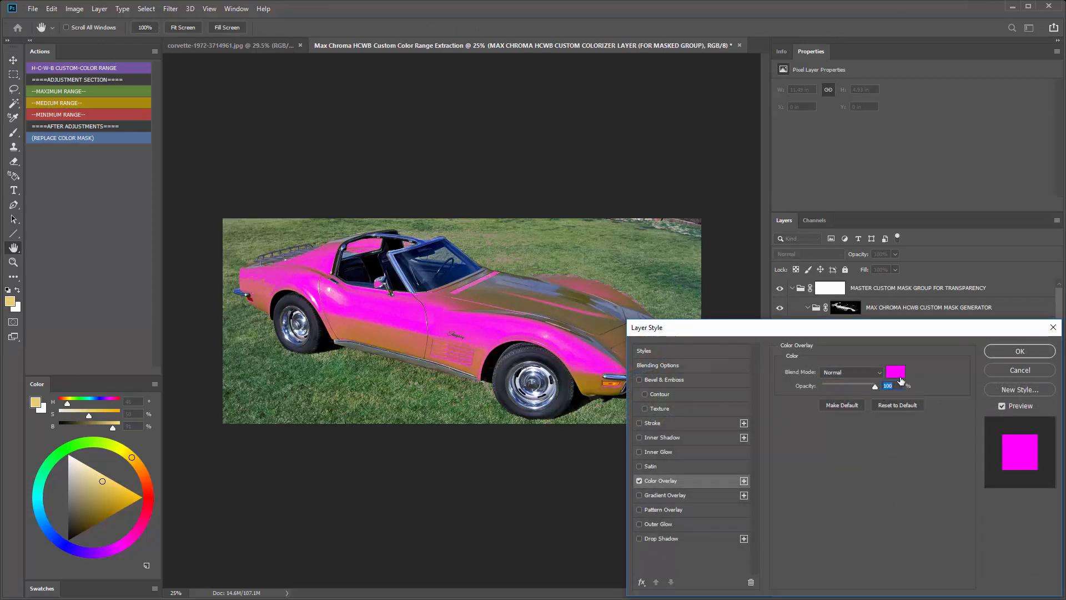
left_click(896, 372)
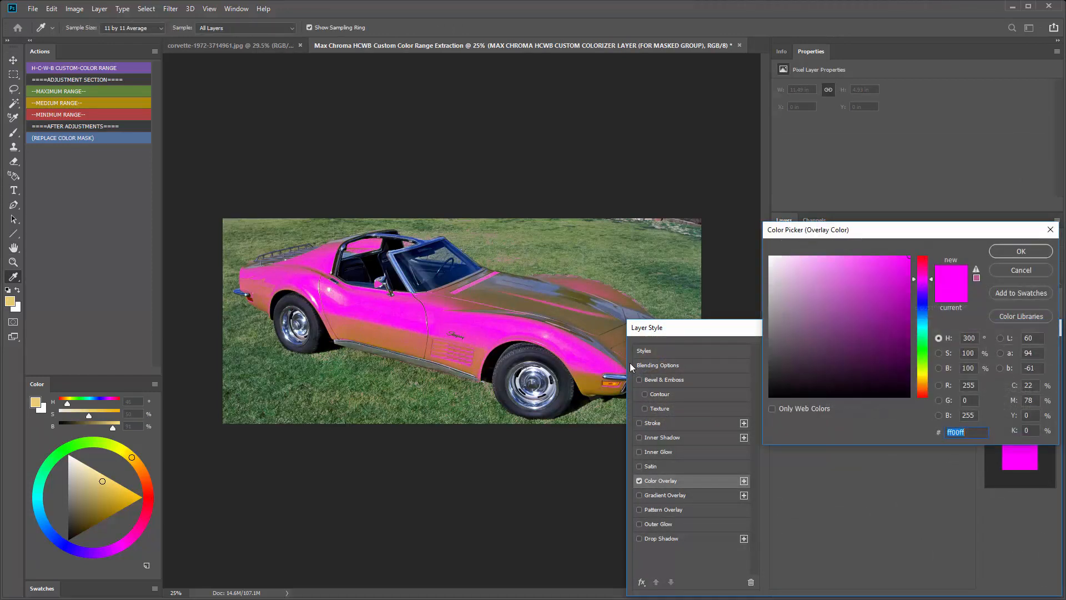
left_click(14, 298)
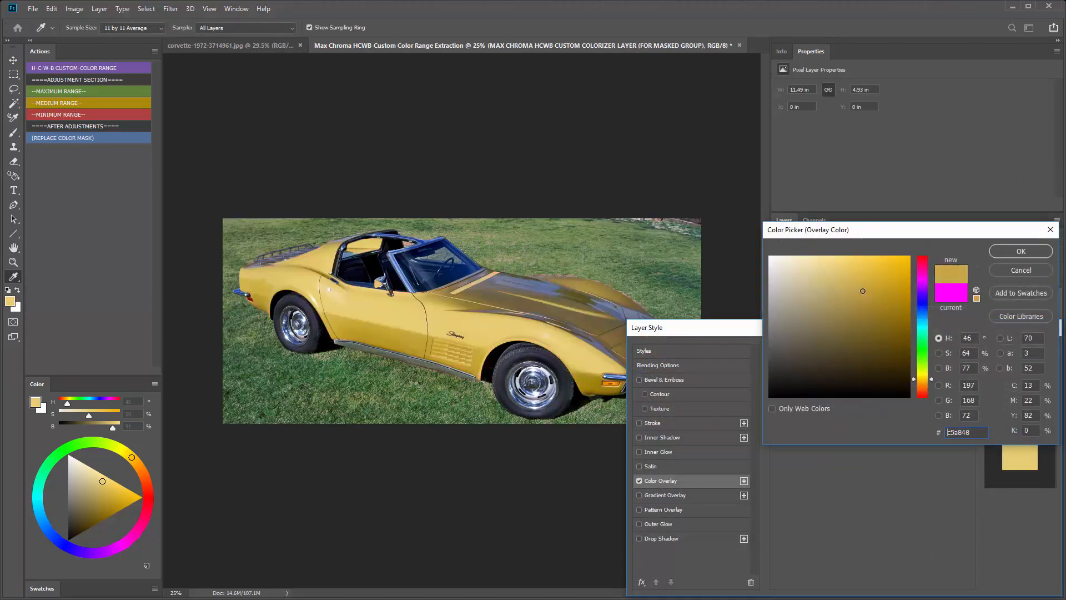
type("ffc300")
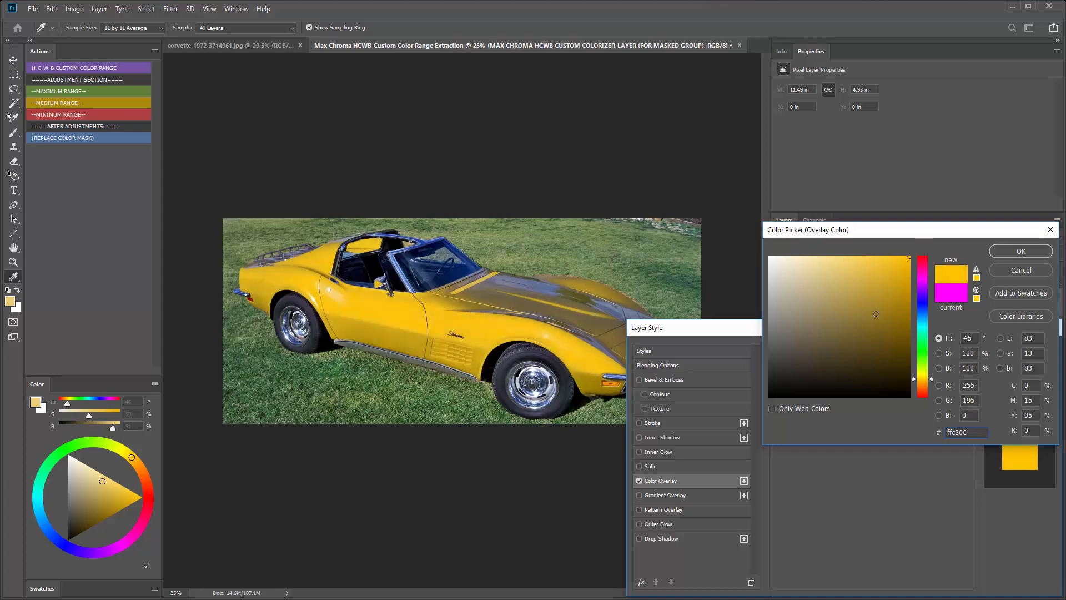
left_click_drag(877, 314, 768, 256)
left_click_drag(844, 305, 564, 448)
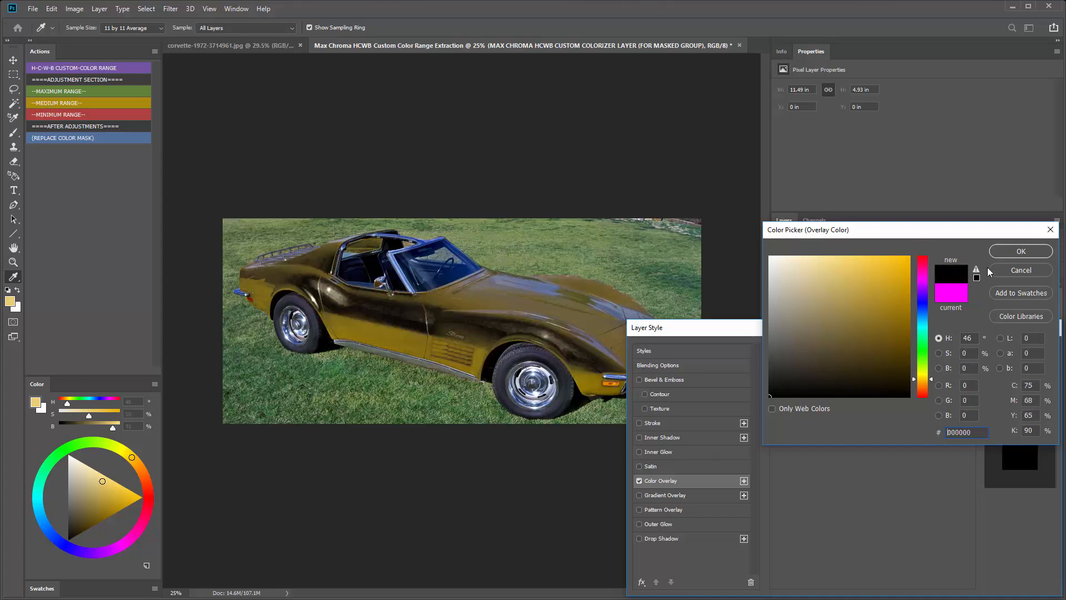
left_click(1009, 271)
left_click(1022, 370)
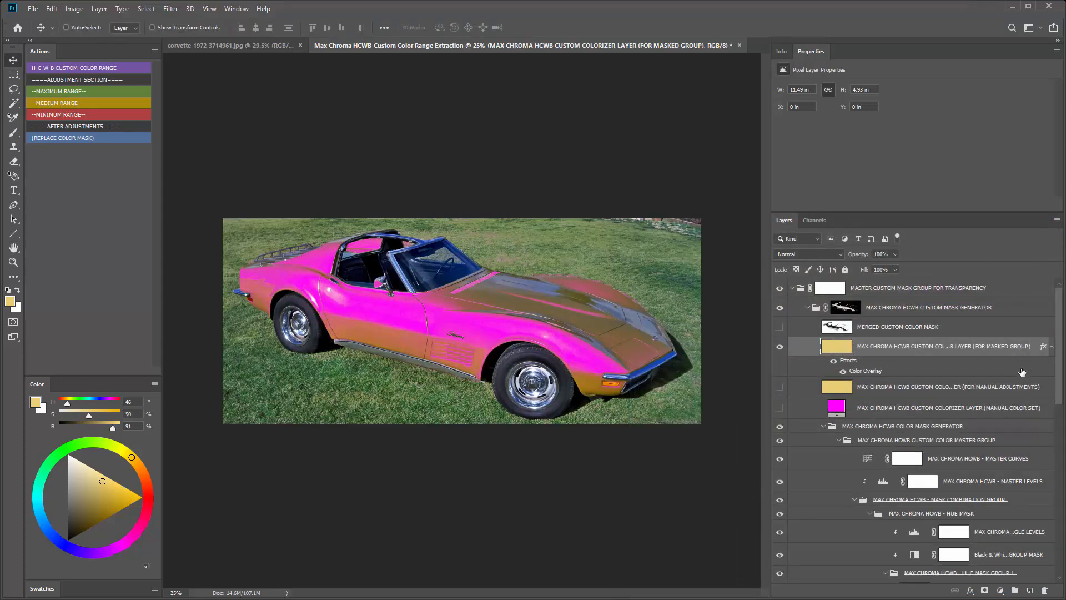
left_click(843, 371)
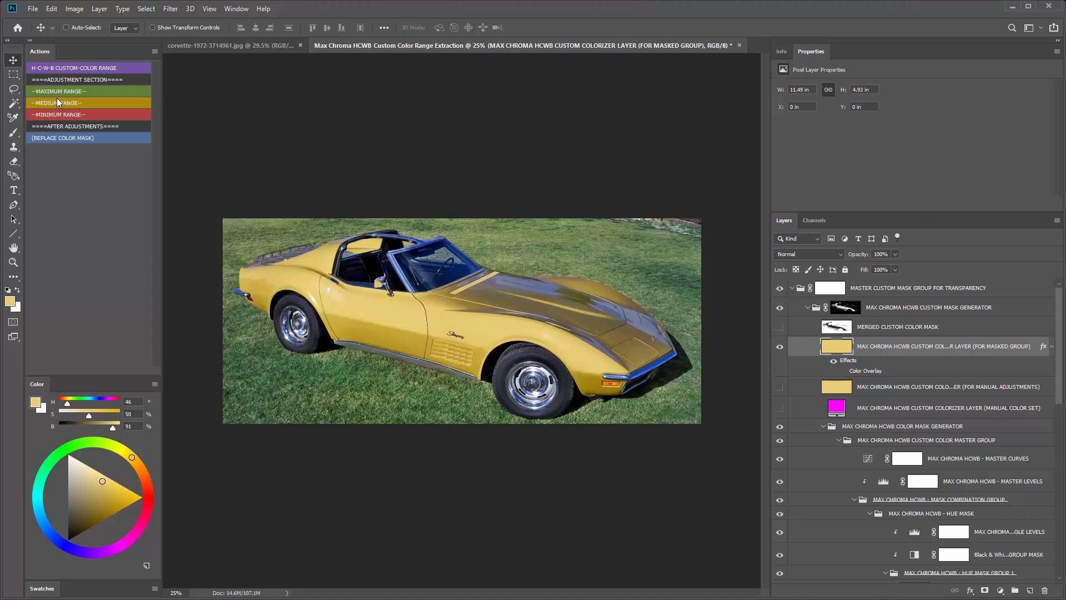
Run the MAXIMUM RANGE adjustment action and filter the layers by the name LEVELS.
left_click(72, 94)
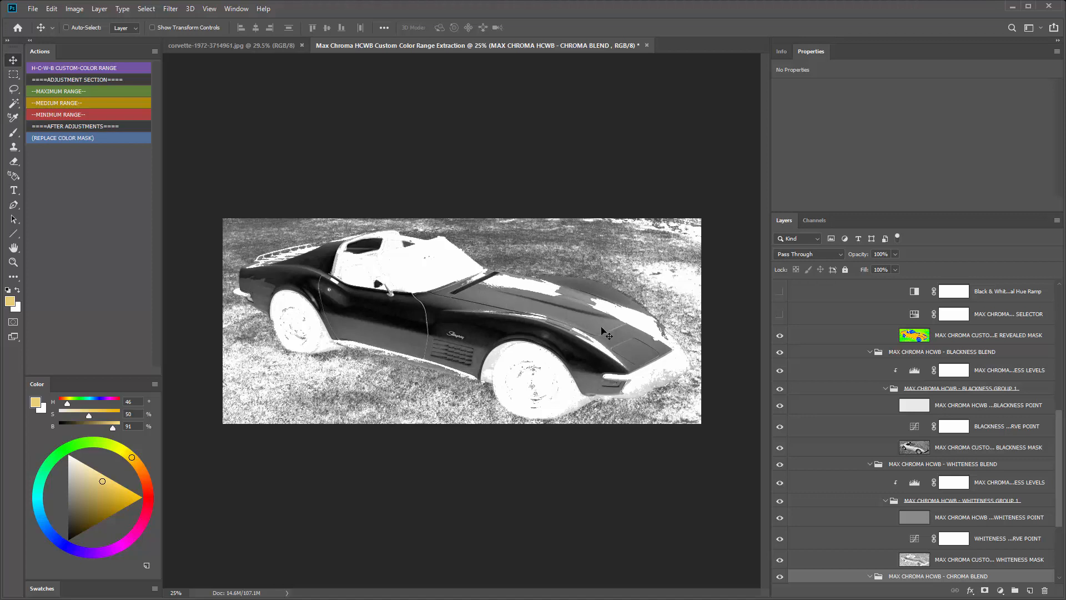
left_click(792, 239)
left_click(784, 256)
type("LEVEL")
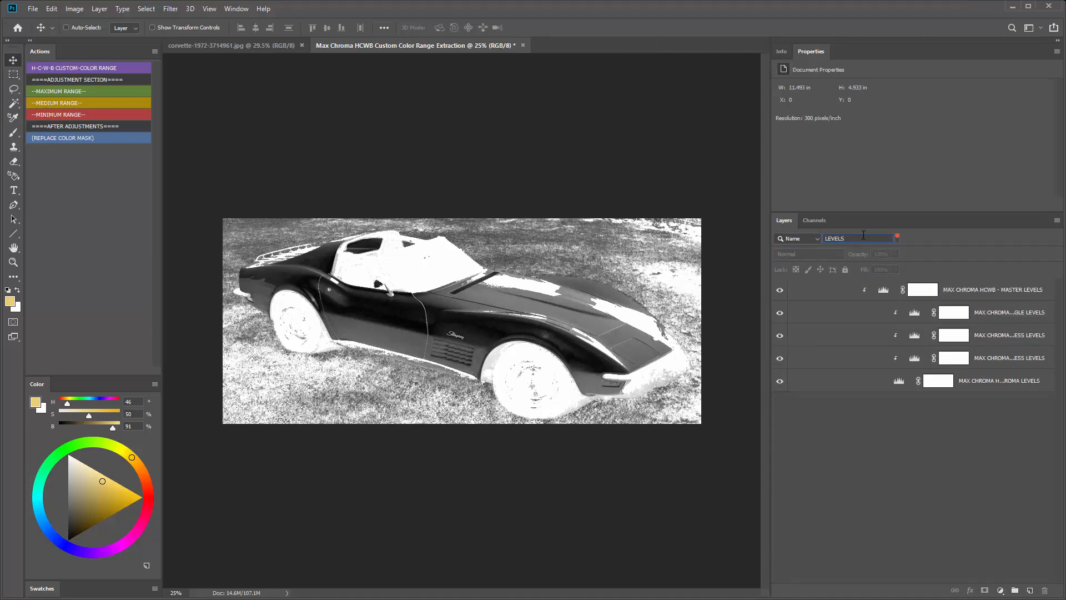
type("S")
left_click_drag(771, 424, 717, 425)
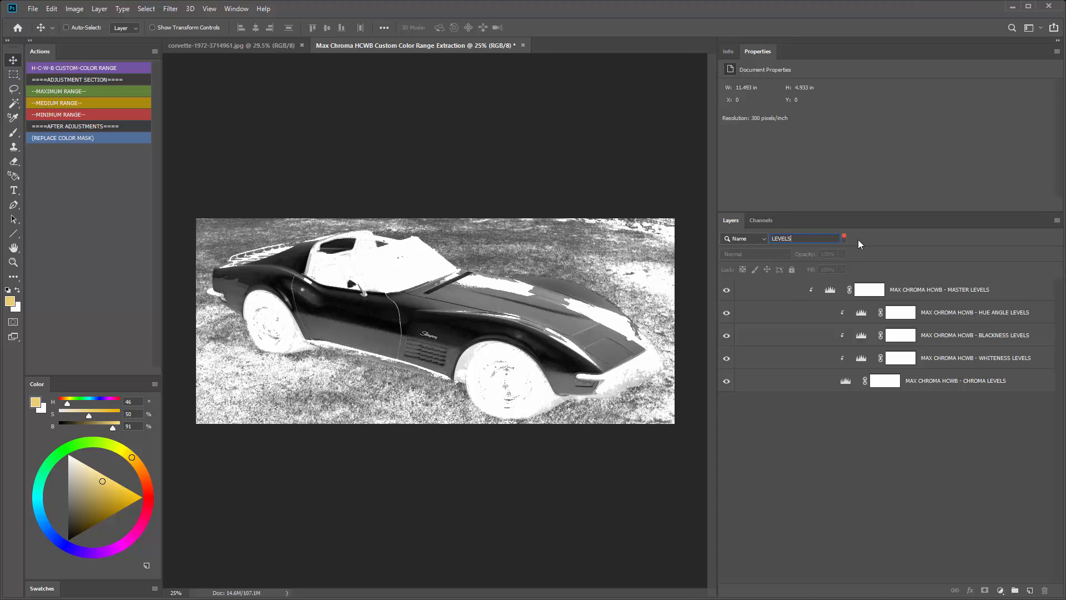
Try out the white input levels of HUE ANGLE LEVELS and BLACKNESS LEVELS on the car mask.
left_click(860, 313)
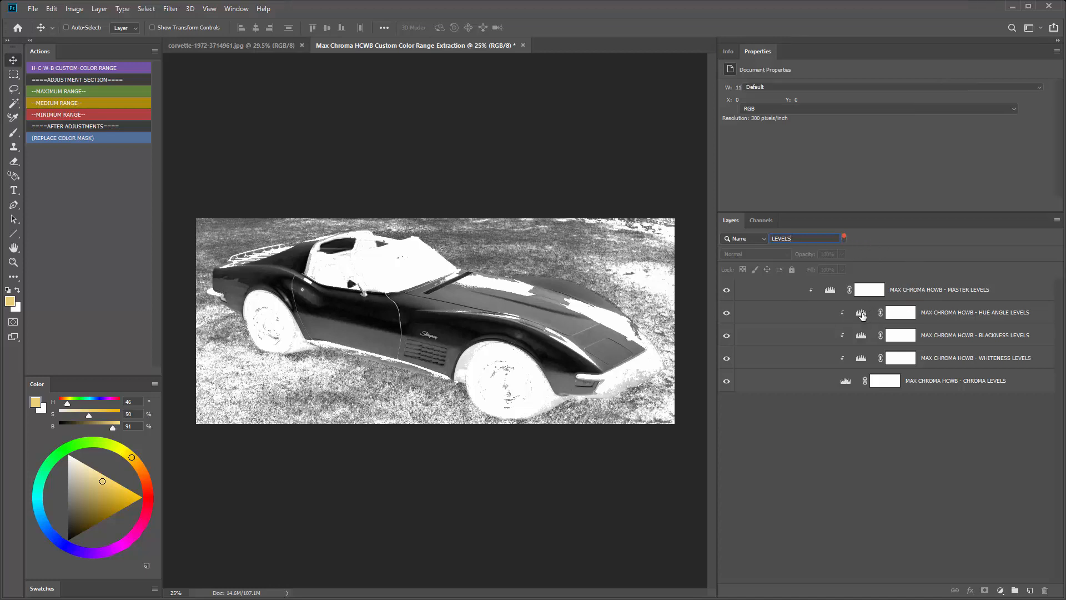
left_click(860, 313)
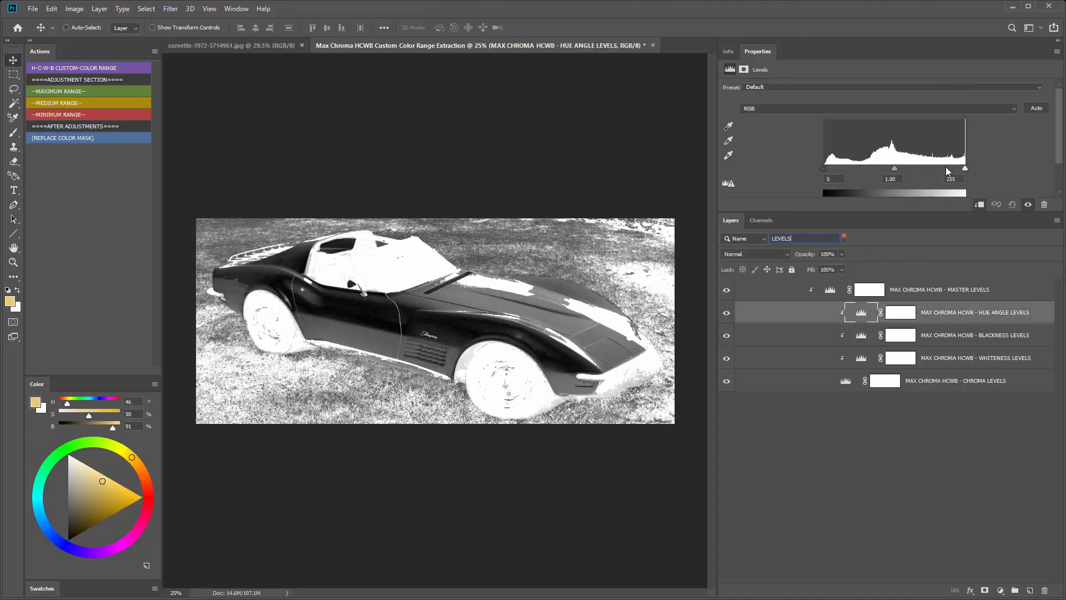
left_click_drag(964, 167, 1041, 165)
left_click(862, 337)
left_click_drag(964, 169, 1047, 161)
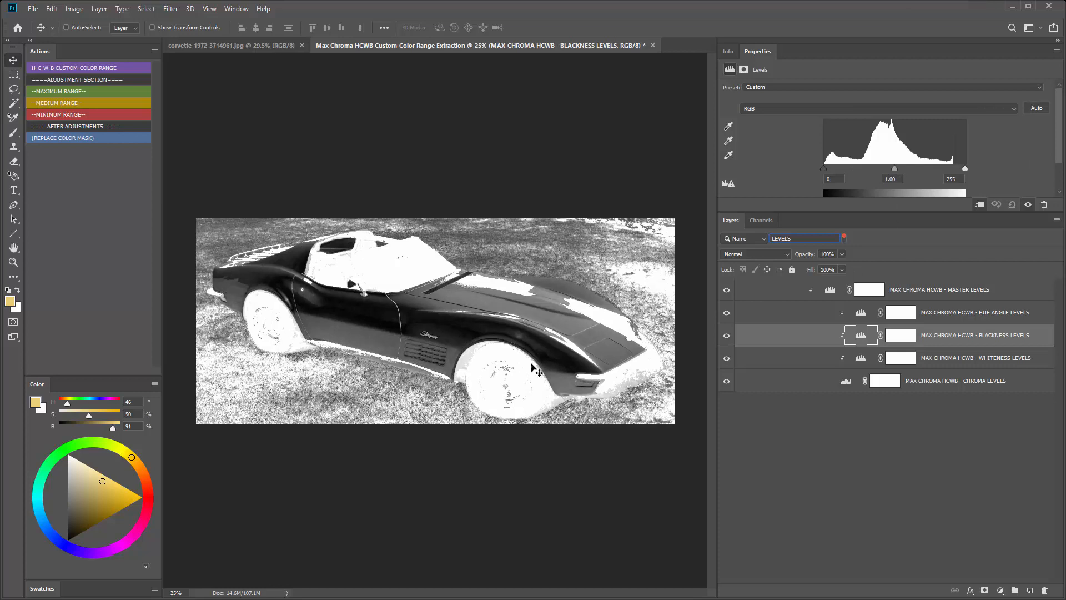
Try out the white input levels of WHITENESS LEVELS and CHROMA LEVELS, and raise the CHROMA LEVELS black input to about 30.
left_click(862, 358)
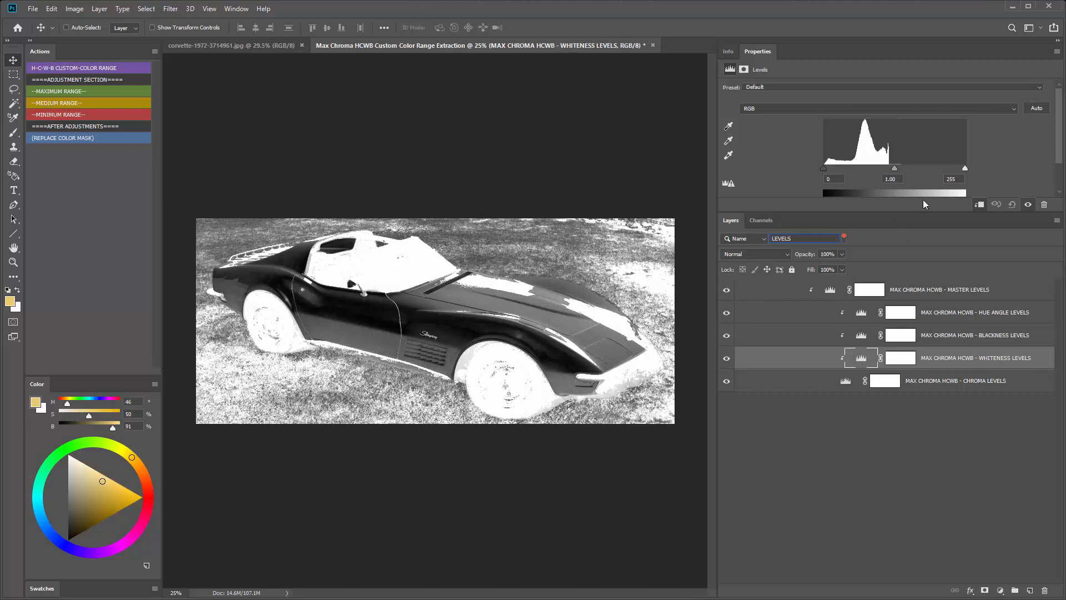
left_click_drag(963, 168, 893, 187)
left_click(846, 382)
left_click(846, 382)
left_click_drag(965, 168, 901, 184)
left_click_drag(839, 169, 850, 168)
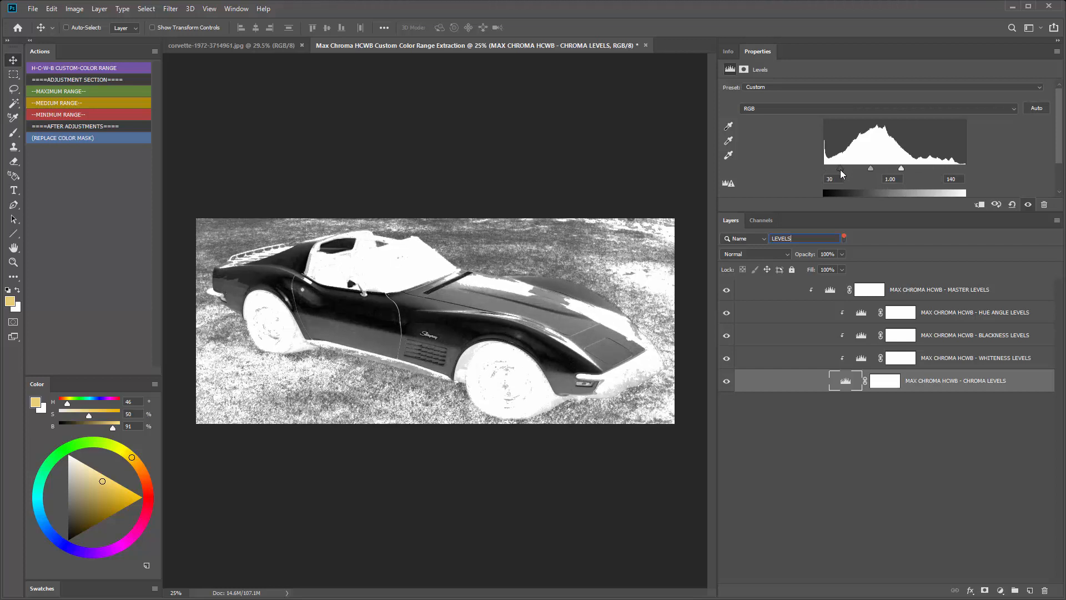
Lower the white input level of HUE ANGLE LEVELS to 112 to clear the grass from the car mask.
left_click(864, 314)
left_click(863, 313)
left_click_drag(961, 167, 886, 168)
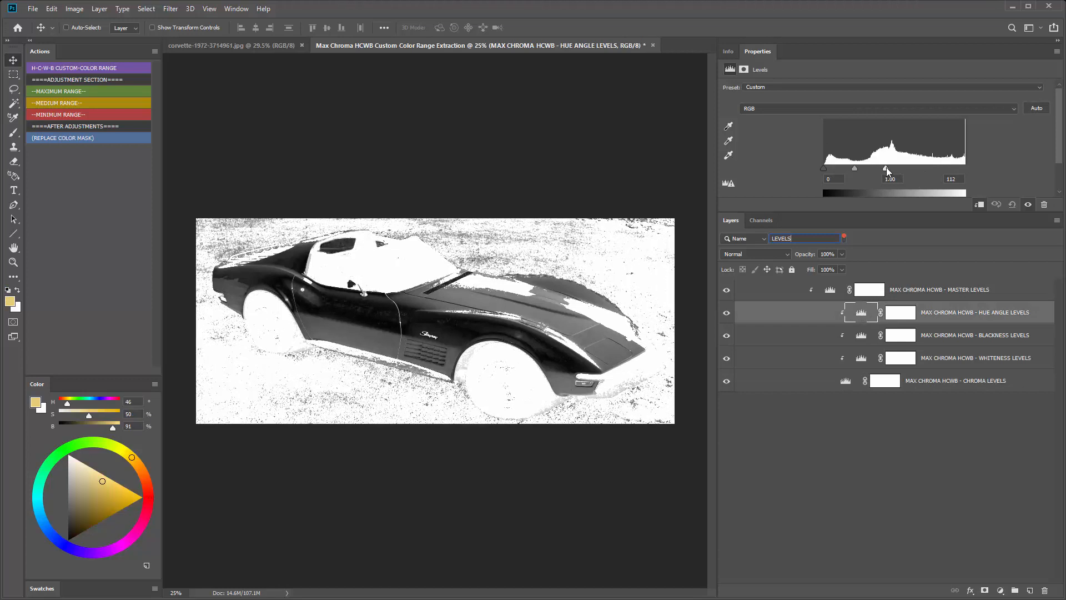
Raise the black input level of BLACKNESS LEVELS to 45, keeping its white input at 255.
left_click(861, 340)
left_click(861, 336)
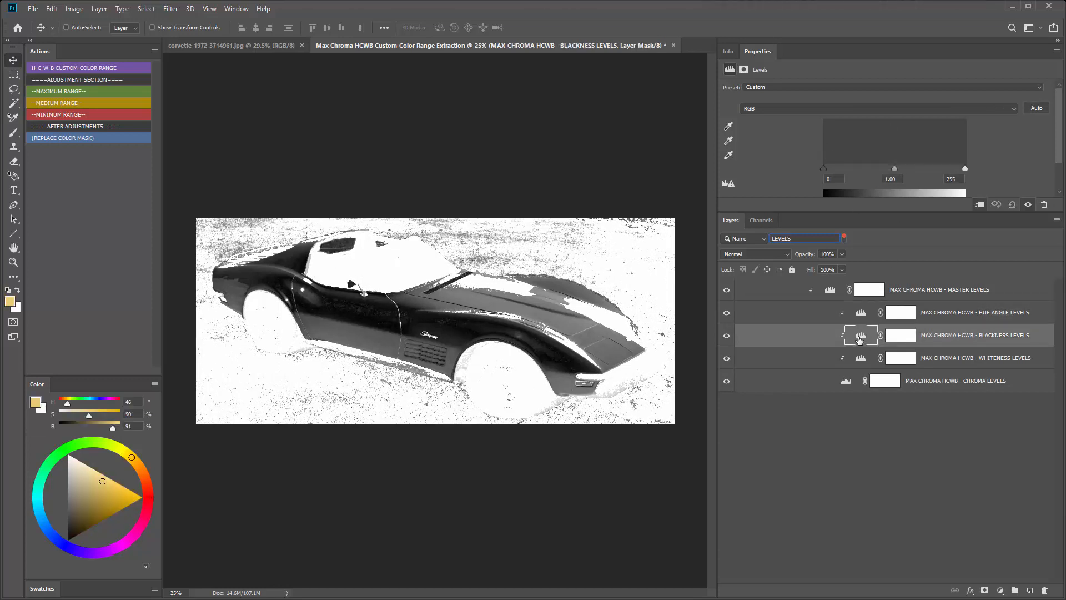
mouse_move(965, 172)
left_mouse_down()
mouse_move(924, 171)
mouse_move(966, 169)
left_mouse_up()
left_click_drag(824, 168, 851, 169)
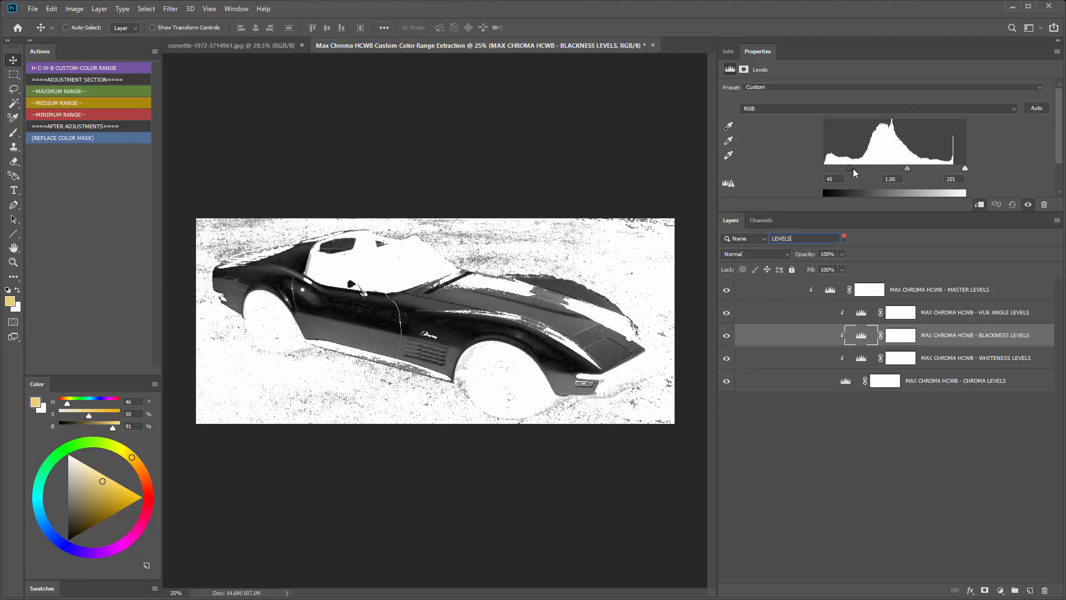
Raise the black input level of WHITENESS LEVELS to 26, with its white input at 255.
left_click(861, 358)
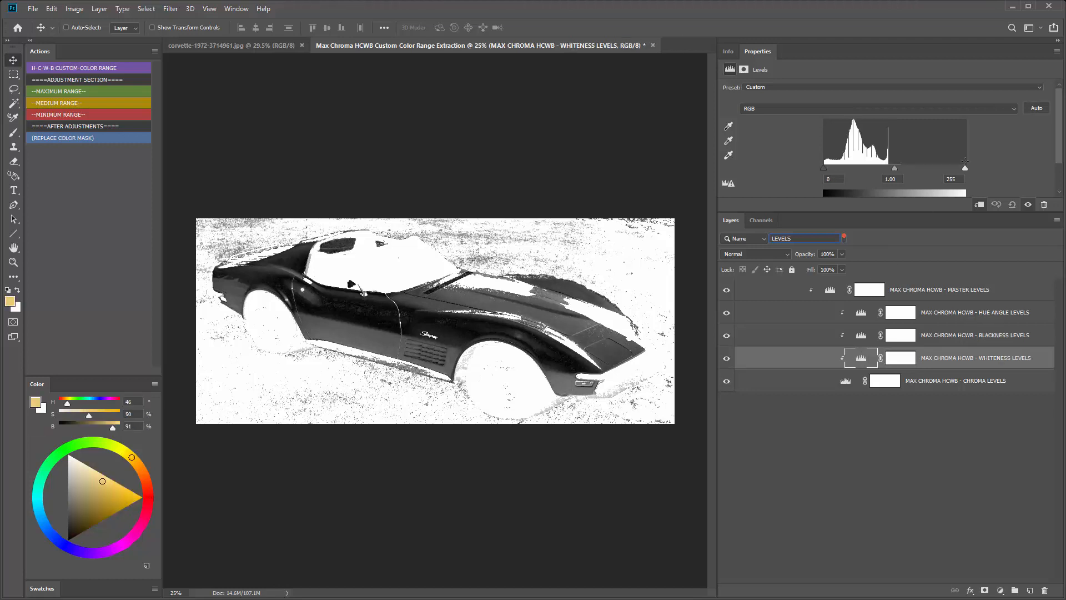
left_click_drag(948, 168, 1028, 168)
mouse_move(824, 168)
left_mouse_down()
mouse_move(861, 167)
mouse_move(838, 169)
left_mouse_up()
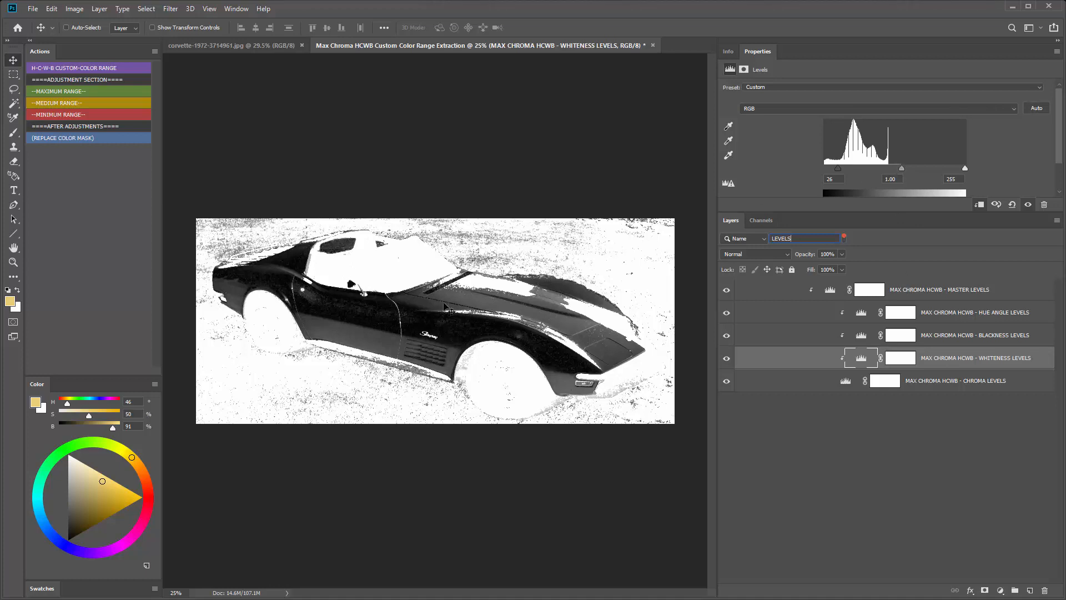
Examine the door's bodywork up close in the original corvette-1972-3714961.jpg photo.
left_click(240, 47)
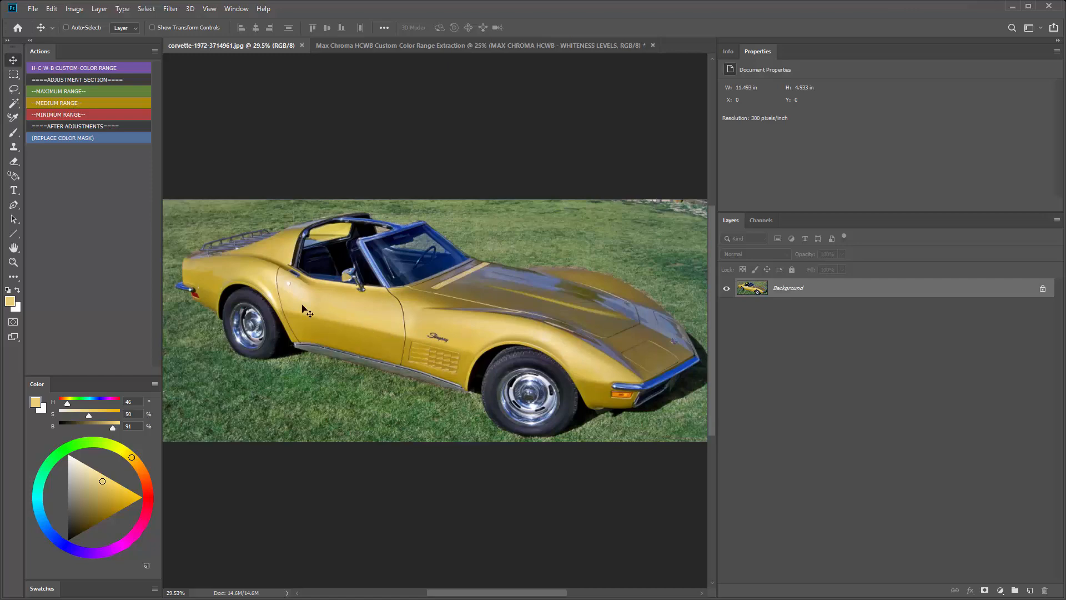
scroll(303, 310, "up", 3)
scroll(303, 310, "up", 1)
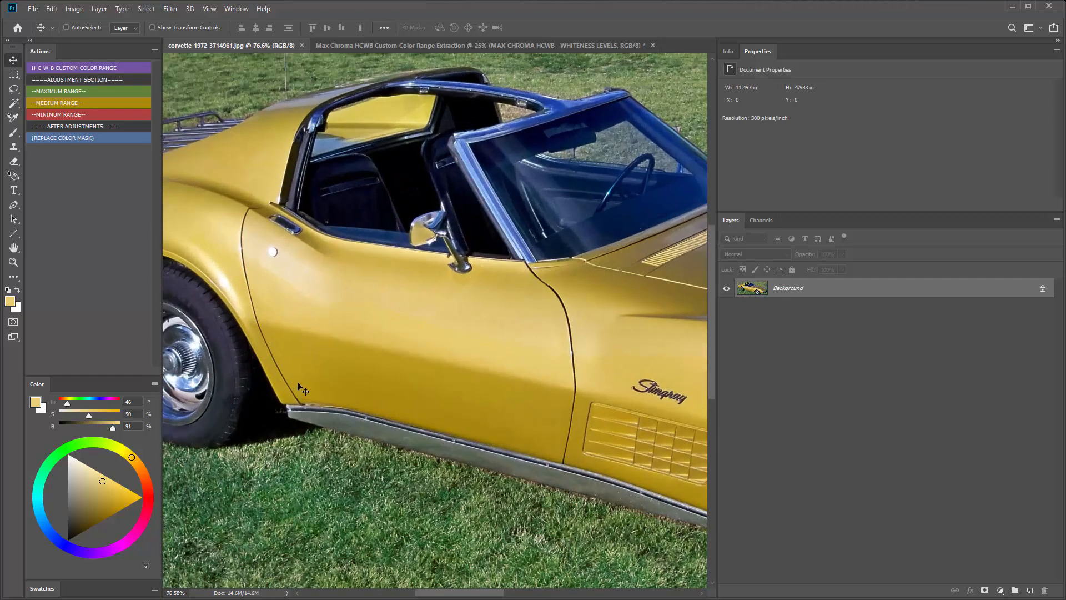
scroll(508, 382, "down", 4)
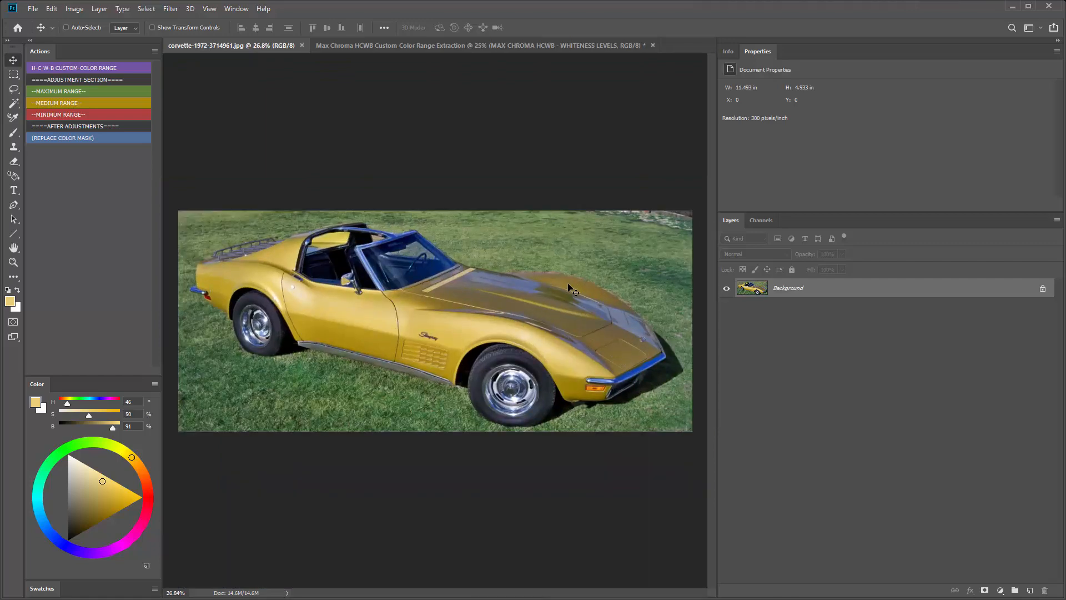
Compare the hood area of the extraction mask with the same area in the original photo up close.
left_click(458, 45)
scroll(632, 356, "up", 6)
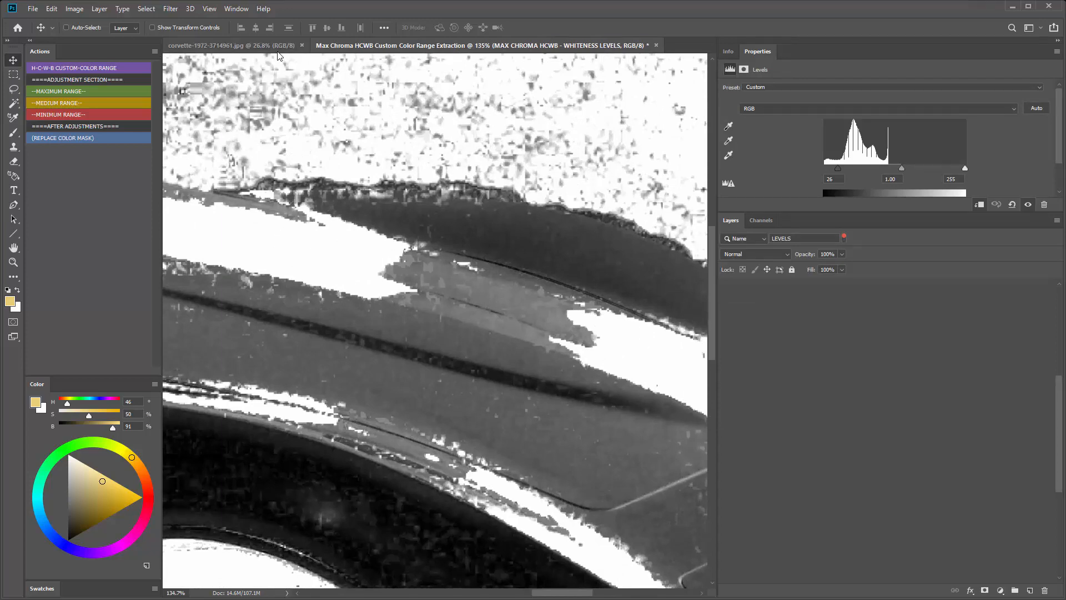
left_click(239, 45)
scroll(433, 239, "up", 8)
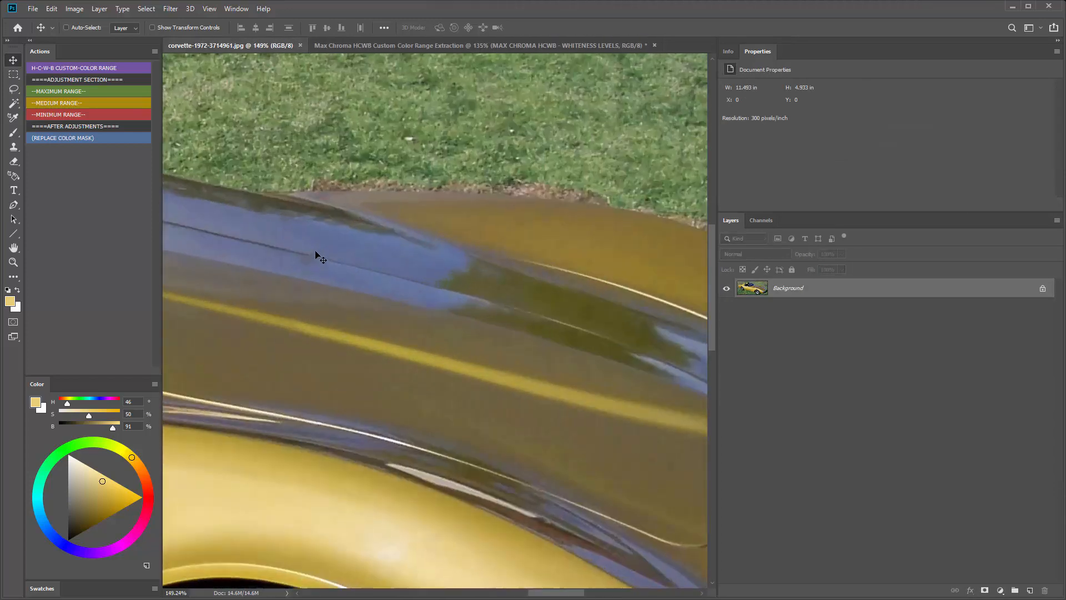
scroll(589, 335, "down", 3)
scroll(458, 273, "down", 5)
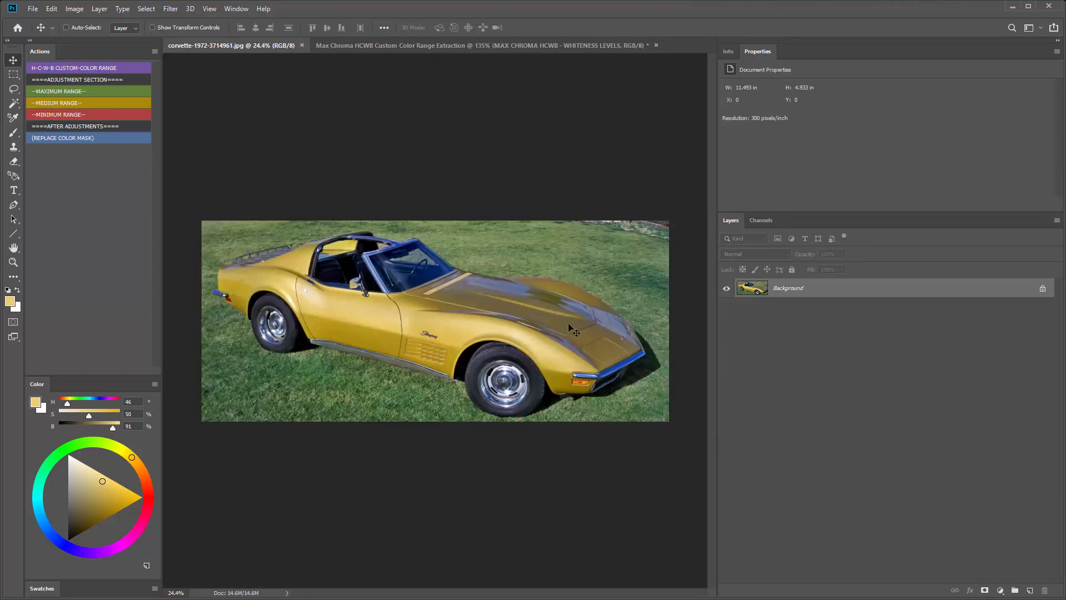
Examine the reflections on the hood and windshield in the original photo, and return to the whole mask in the extraction document.
scroll(568, 322, "up", 7)
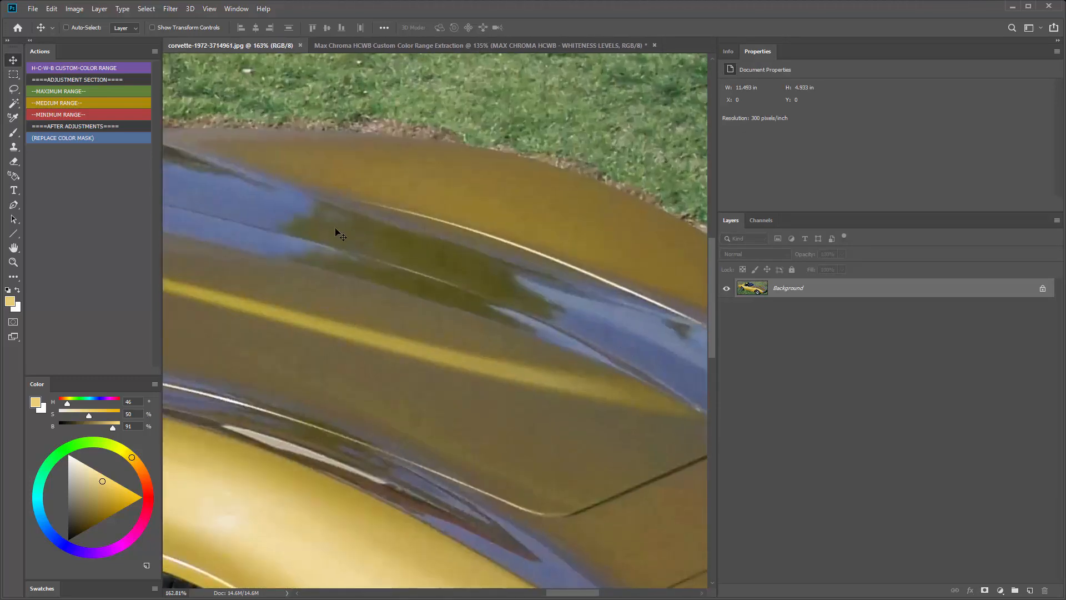
scroll(501, 282, "down", 3)
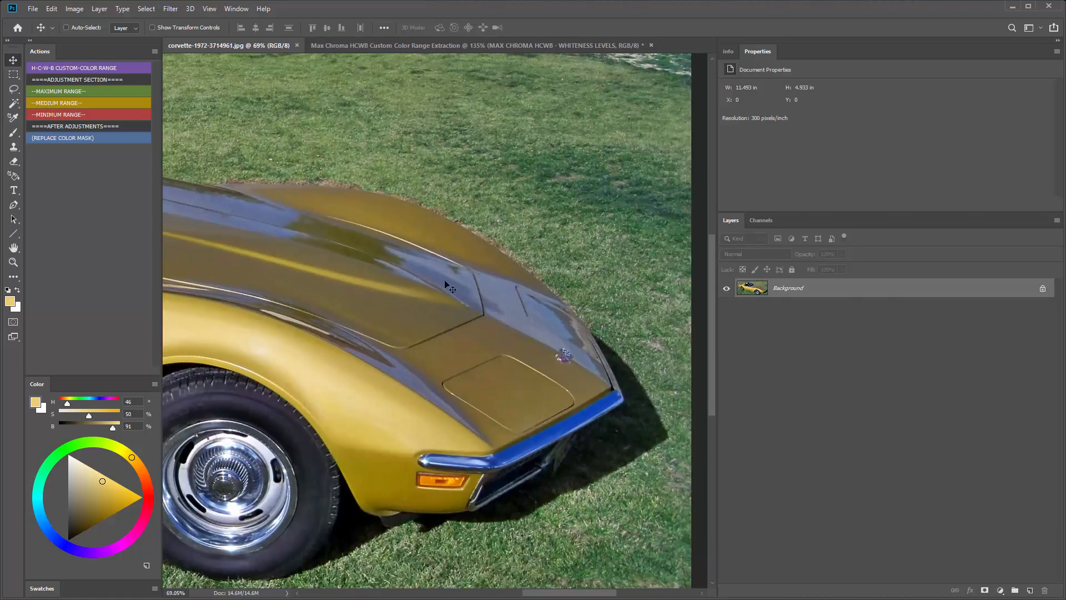
scroll(484, 302, "down", 5)
scroll(336, 251, "up", 5)
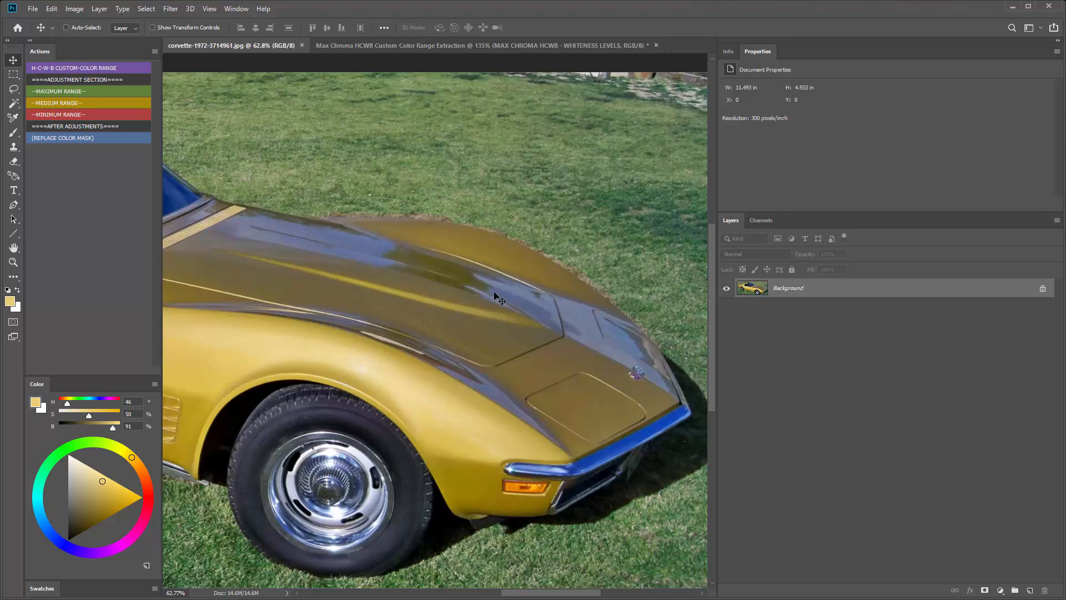
scroll(433, 278, "up", 4)
scroll(532, 302, "down", 4)
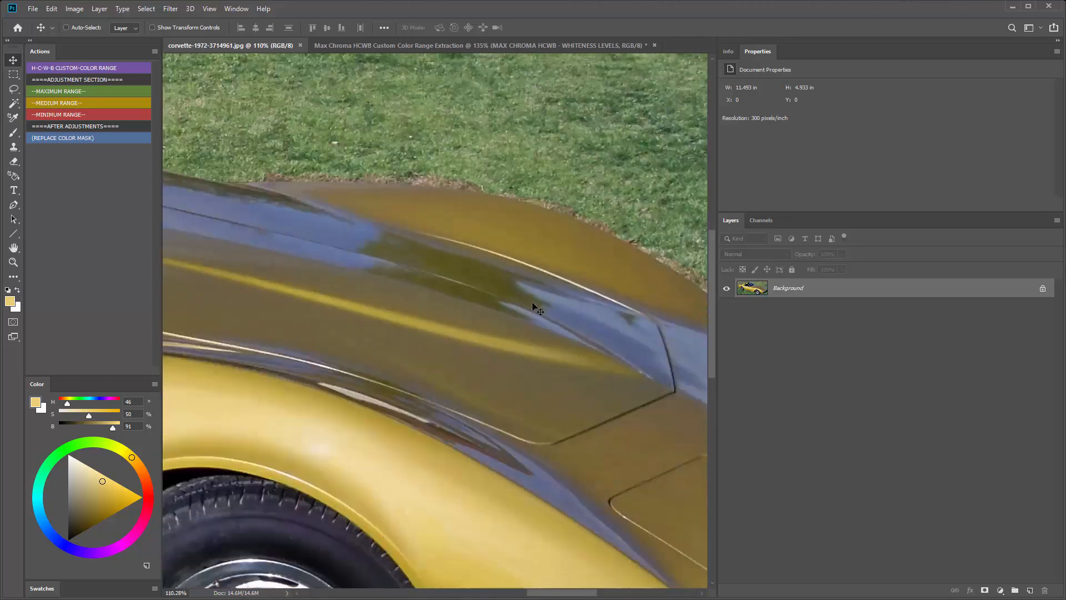
scroll(433, 273, "down", 5)
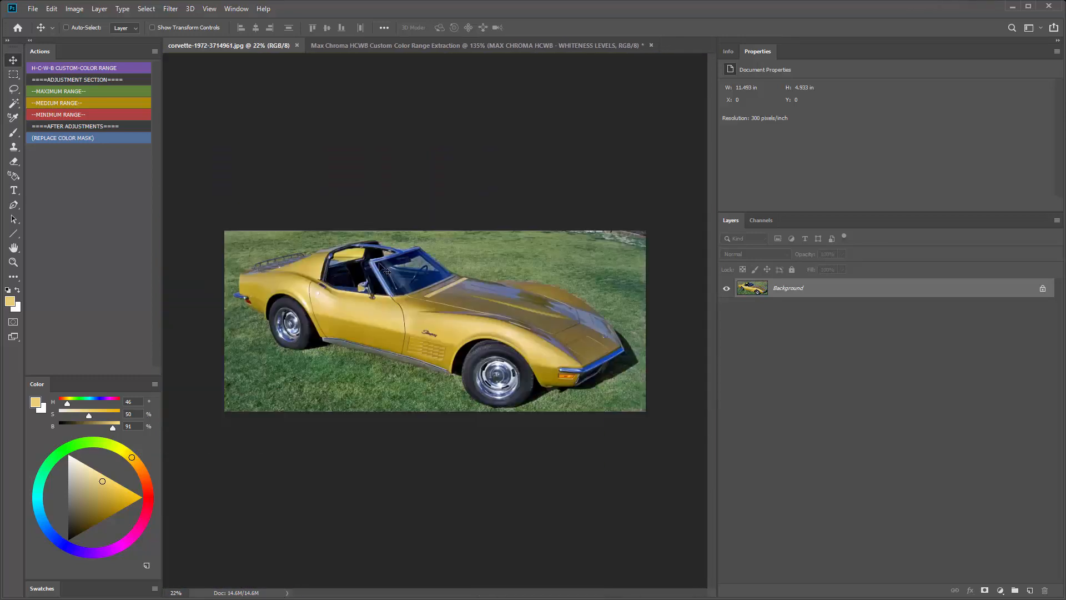
scroll(477, 318, "up", 4)
scroll(572, 346, "up", 2)
scroll(566, 330, "down", 5)
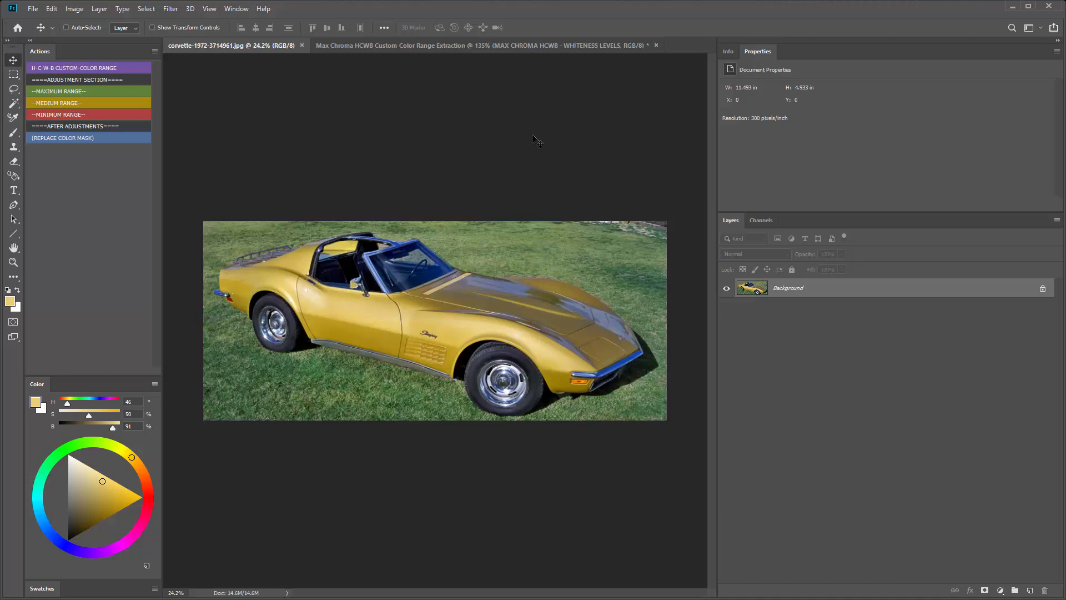
left_click(565, 48)
scroll(489, 178, "down", 9)
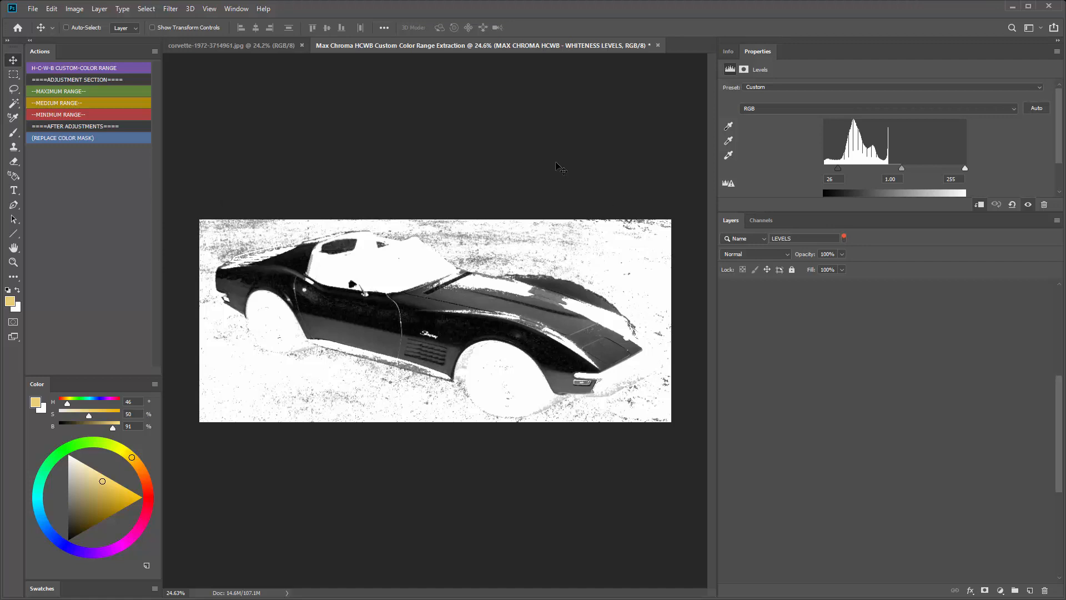
Switch the LEVELS layer filter off and on to compare the full layer list with the filtered one.
left_click(844, 238)
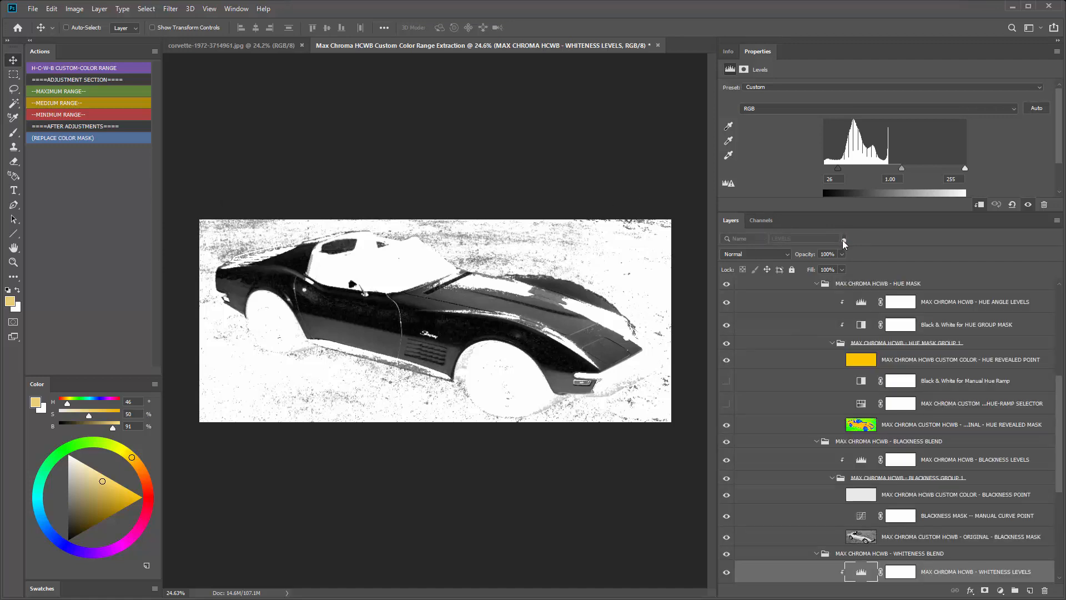
left_click(844, 238)
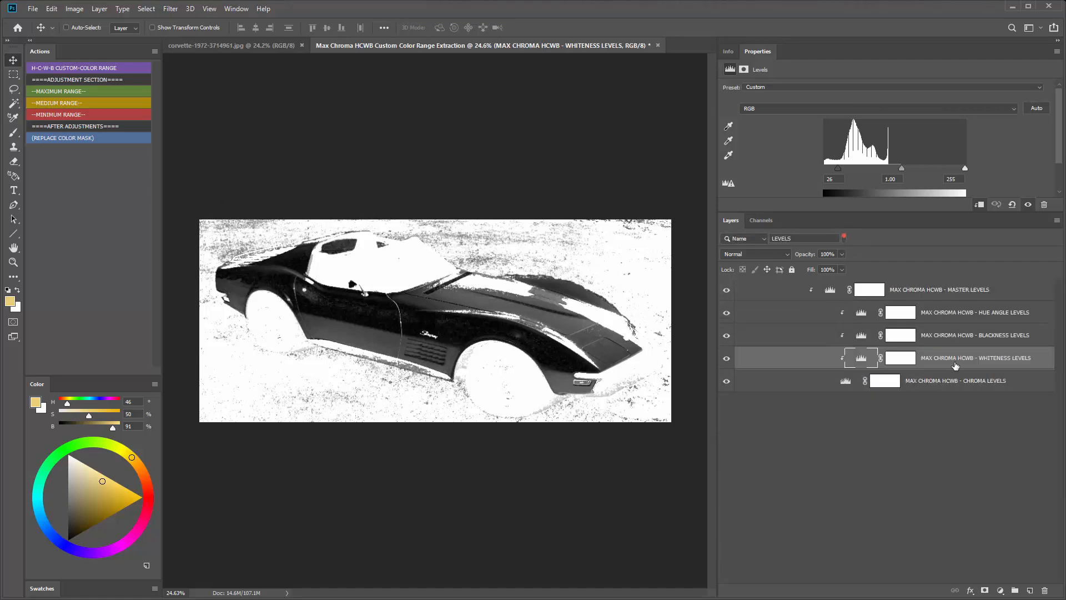
left_click(844, 238)
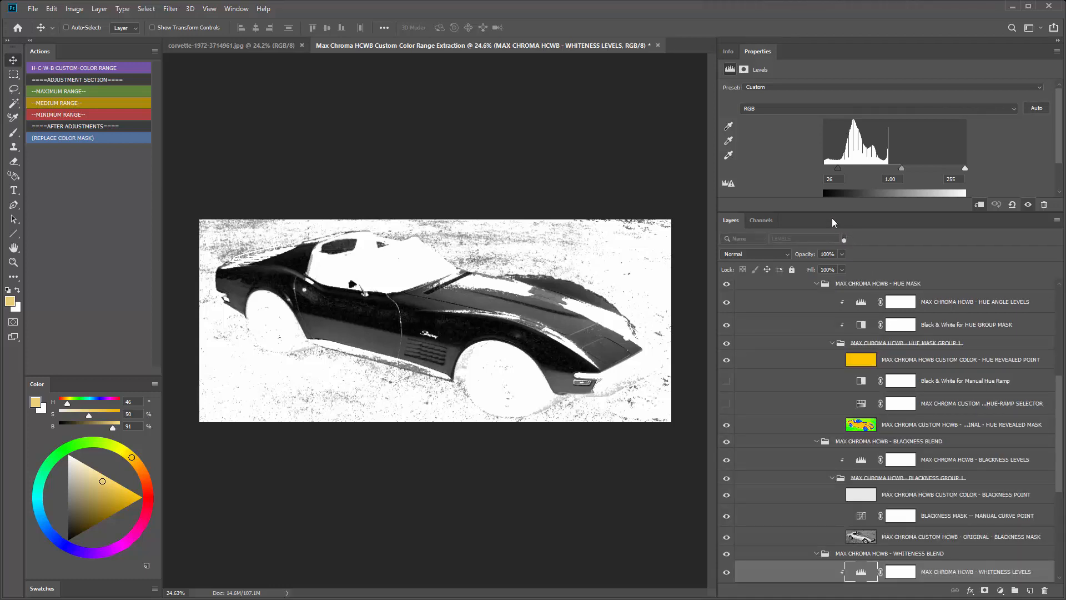
left_click(845, 241)
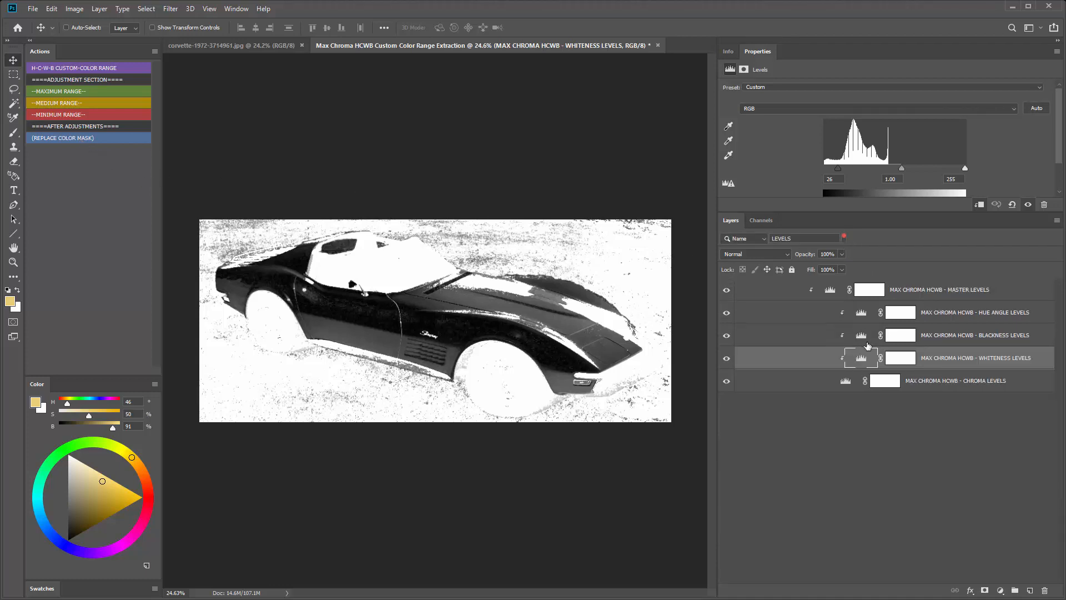
Try out the white input of CHROMA LEVELS, and set MASTER LEVELS to black input 36 and white input 155.
left_click(849, 380)
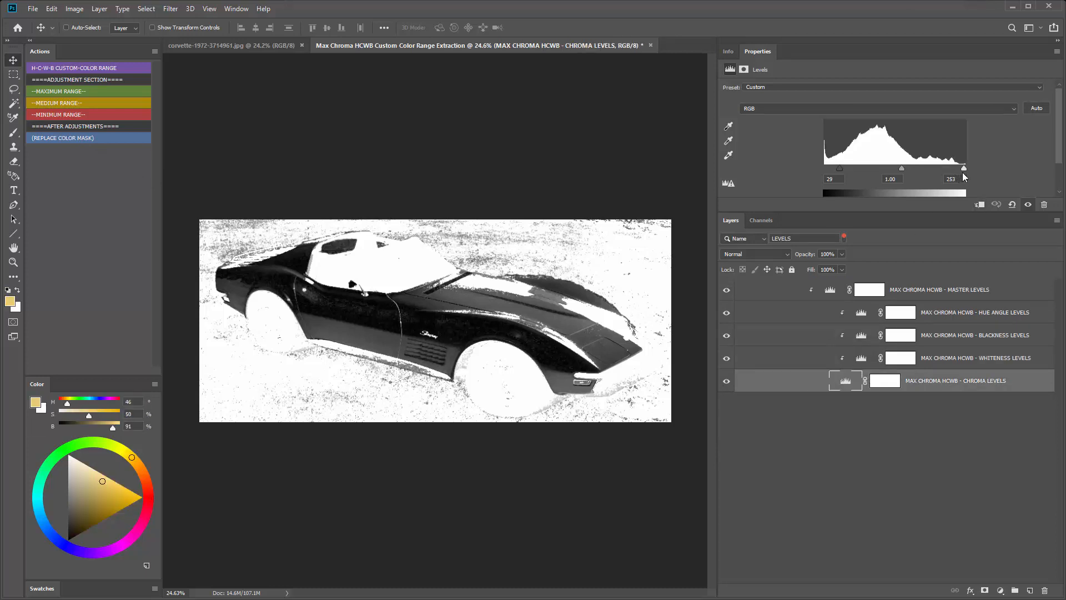
left_click_drag(963, 175, 966, 175)
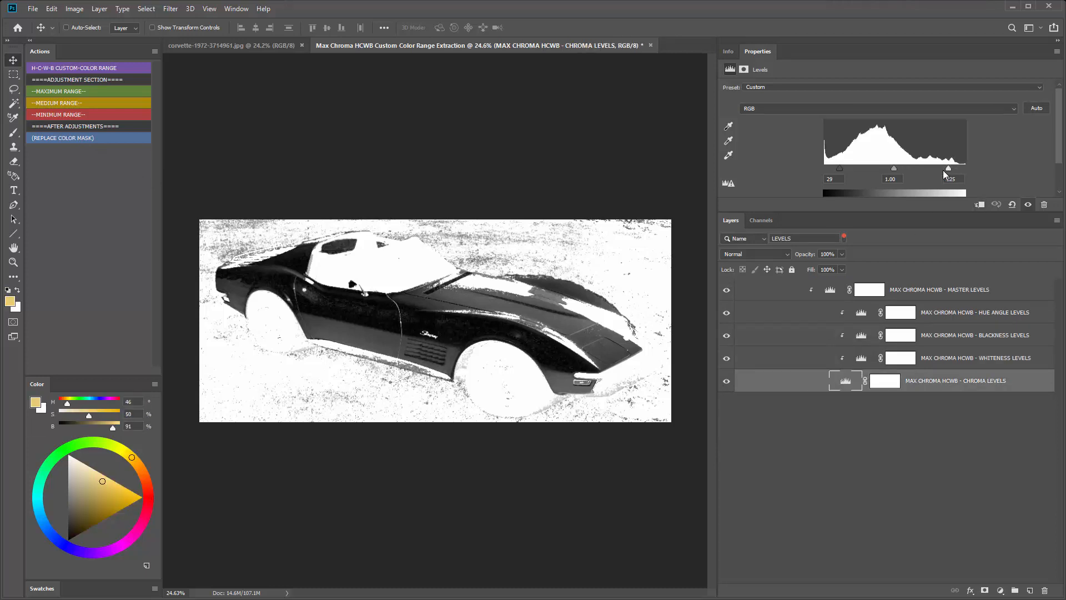
left_click(829, 290)
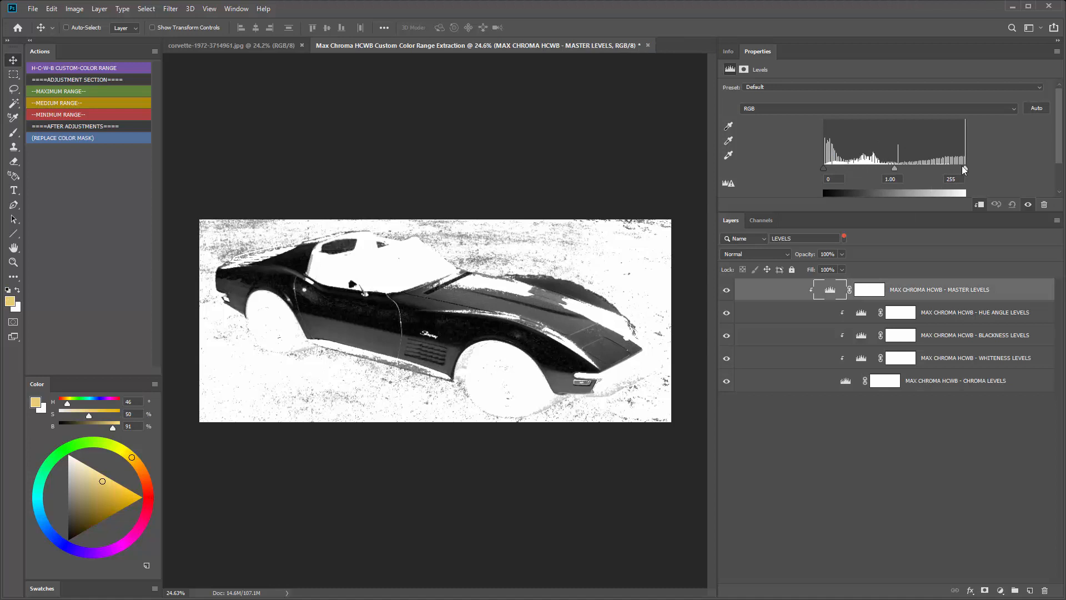
left_click_drag(964, 168, 912, 178)
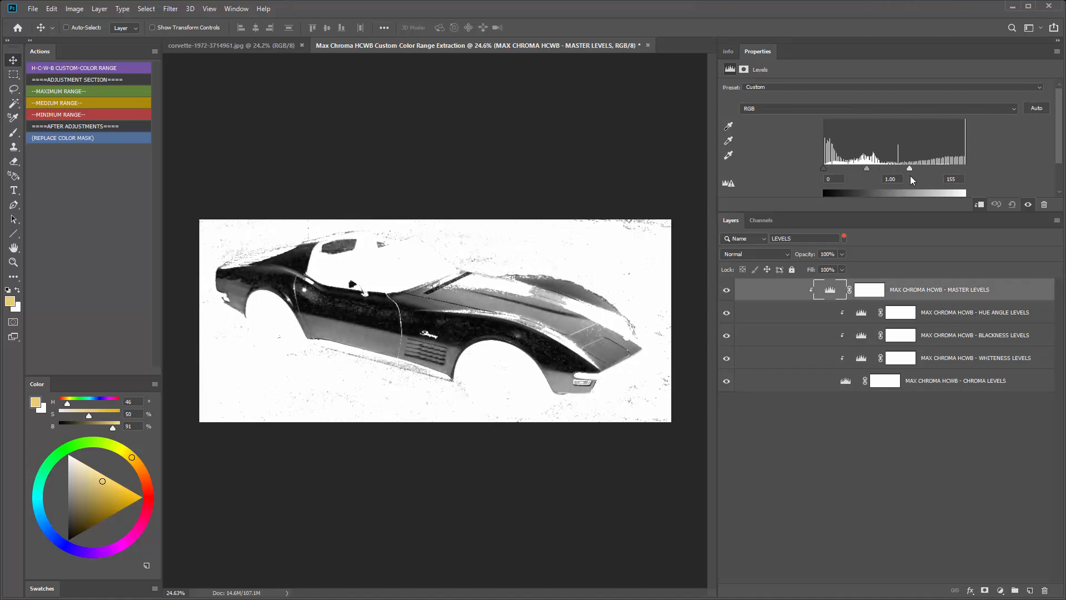
left_click_drag(824, 168, 846, 174)
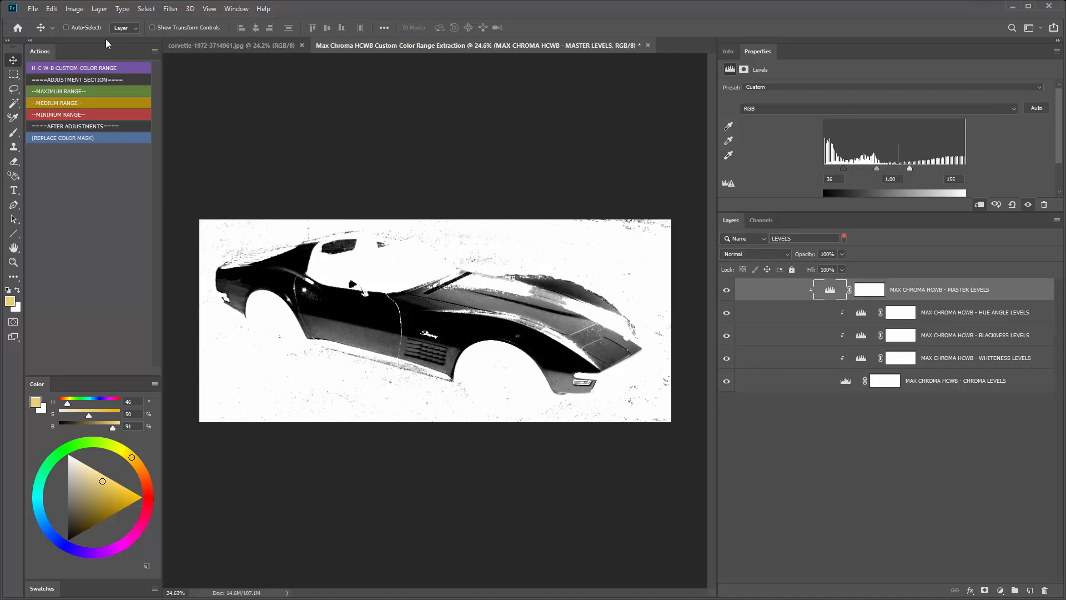
Turn off the layer filter and run the (REPLACE COLOR MASK) action.
left_click(844, 236)
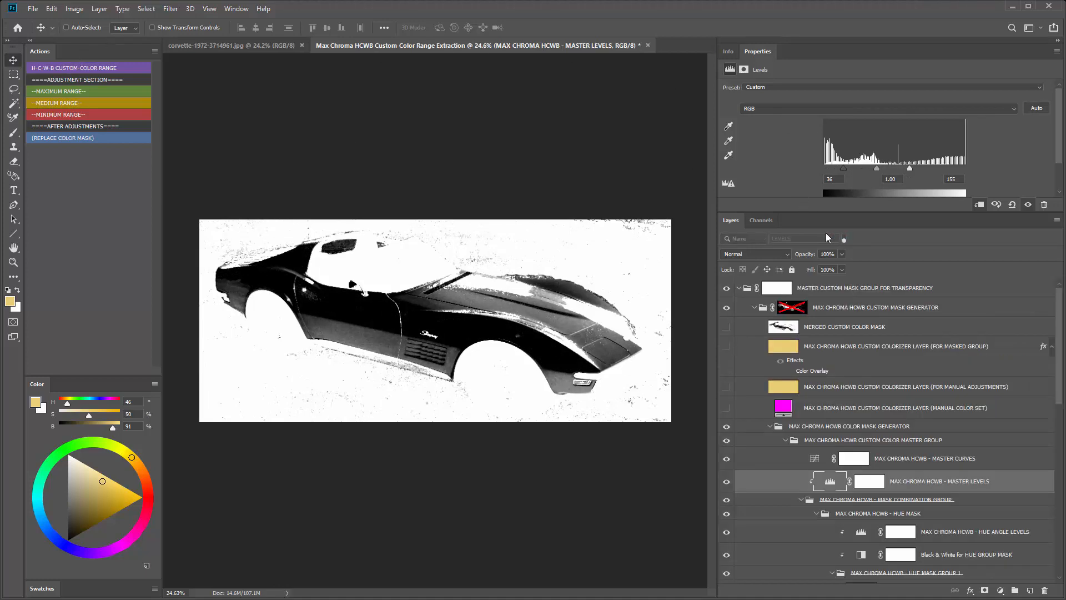
left_click(65, 139)
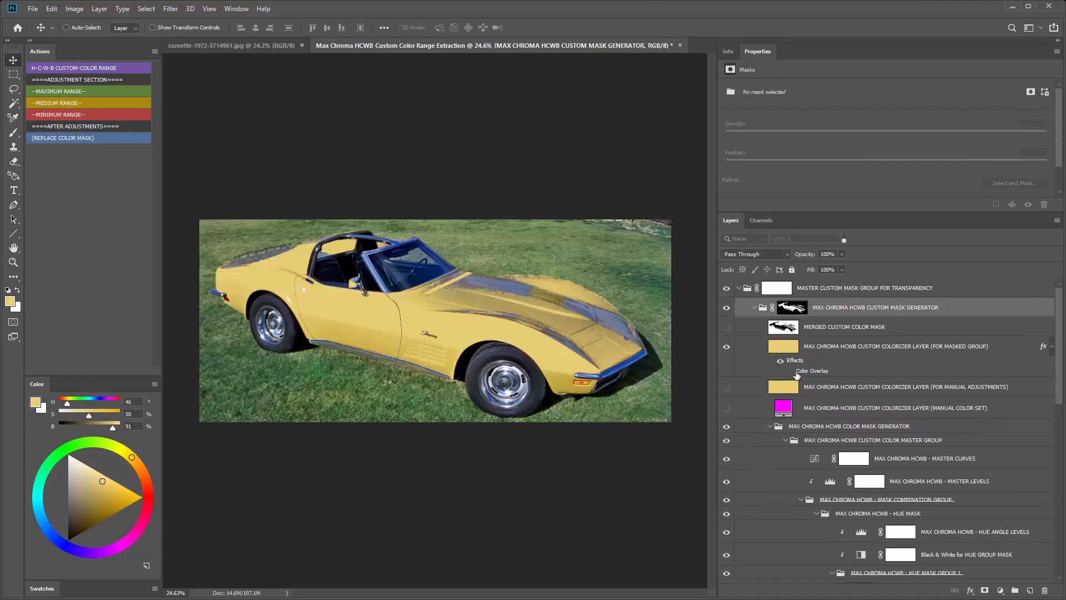
Turn on the Color Overlay of the masked-group colorizer layer and set its colour to the foreground yellow, e9ce74.
left_click(790, 372)
left_click(810, 375)
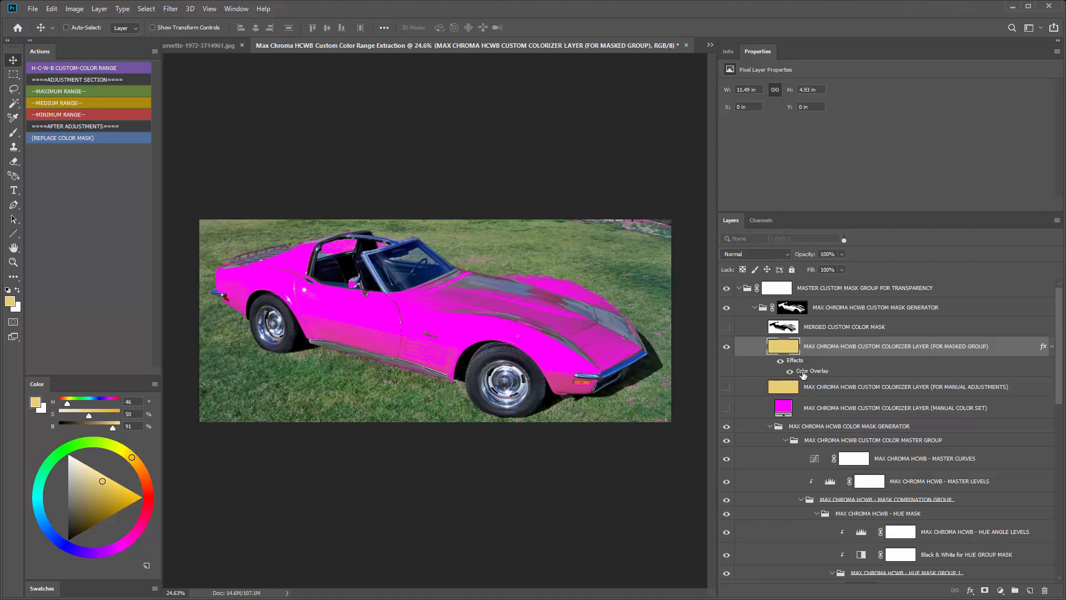
double_click(803, 372)
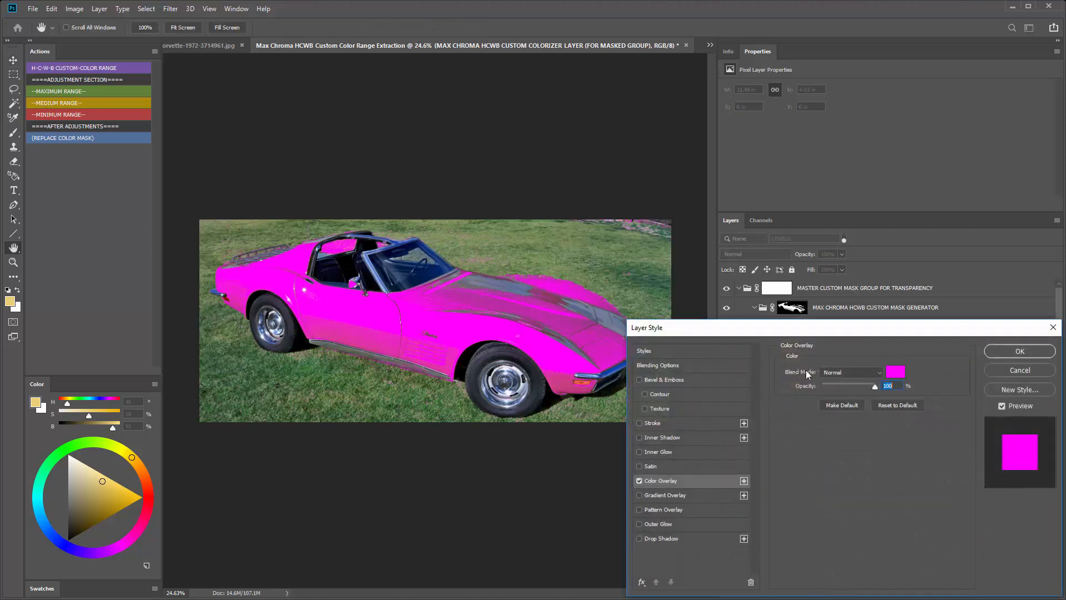
left_click(897, 372)
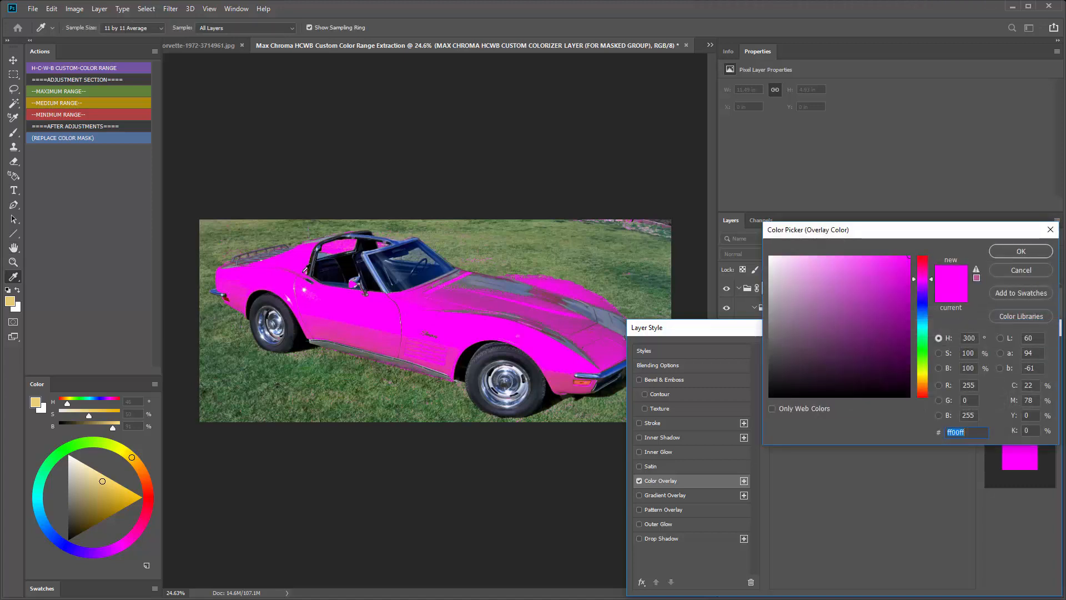
left_click(12, 297)
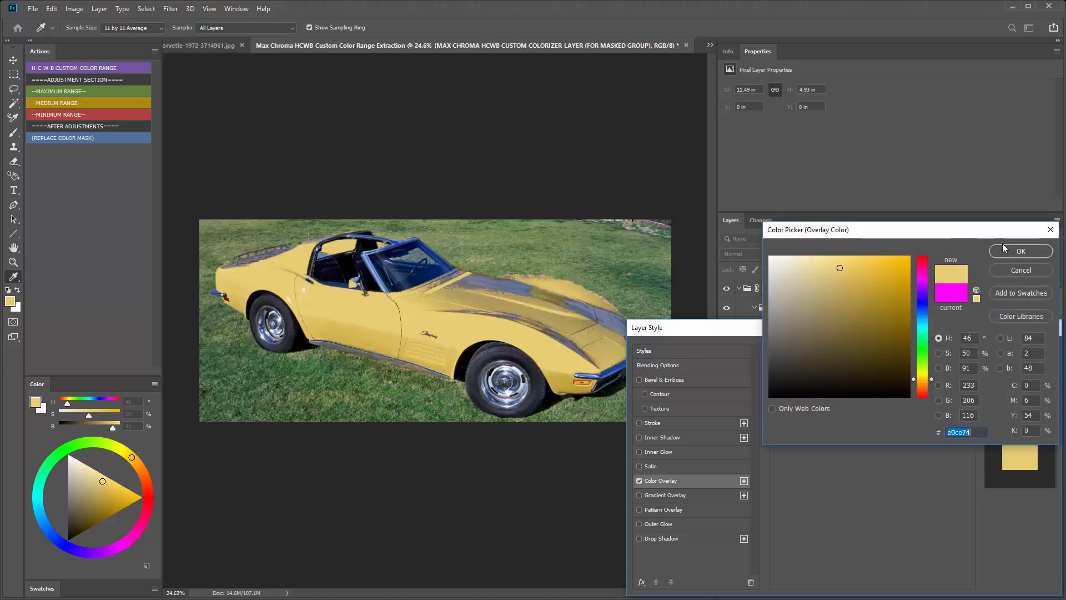
left_click(1017, 252)
left_click(1011, 345)
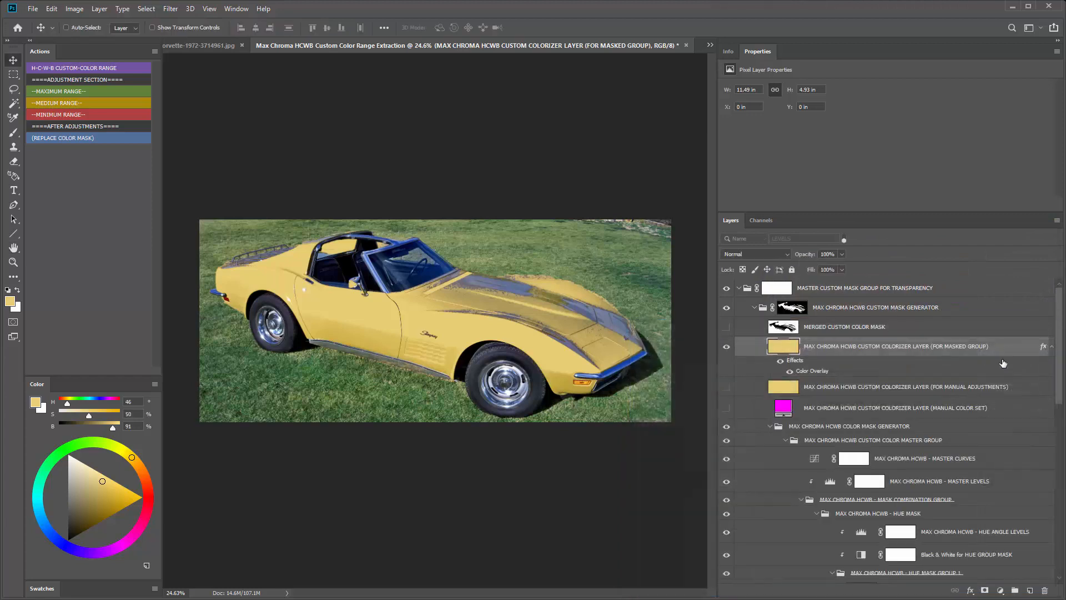
Set the blend mode of the MASTER CUSTOM MASK GROUP FOR TRANSPARENCY to Color.
left_click(777, 287)
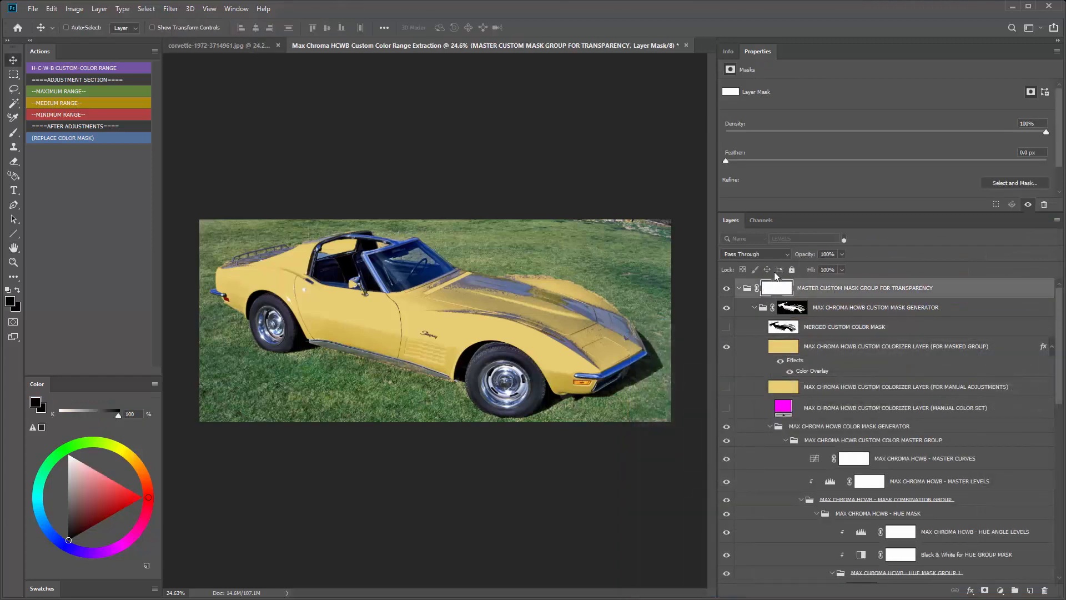
left_click(754, 256)
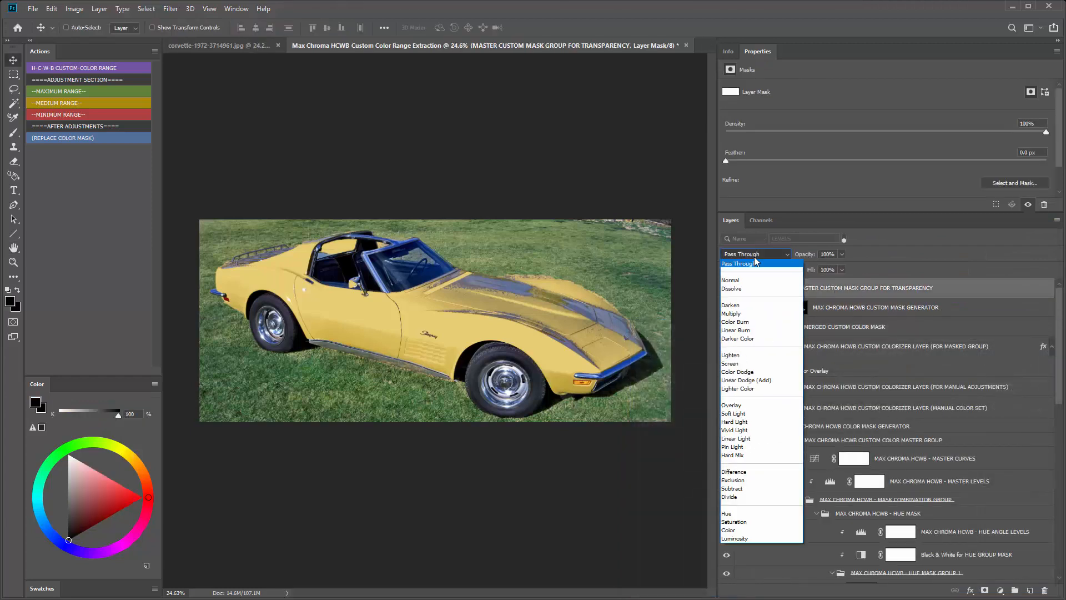
left_click(738, 537)
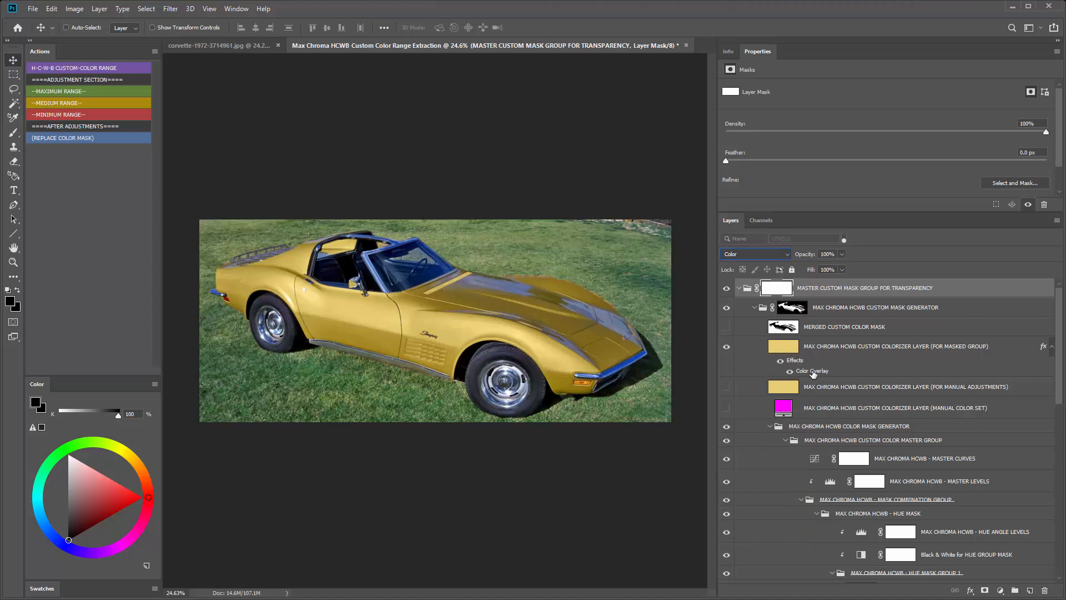
Recolour the car by changing the masked-group colorizer layer's Color Overlay to bright green, 5bf905.
left_click(813, 372)
double_click(813, 372)
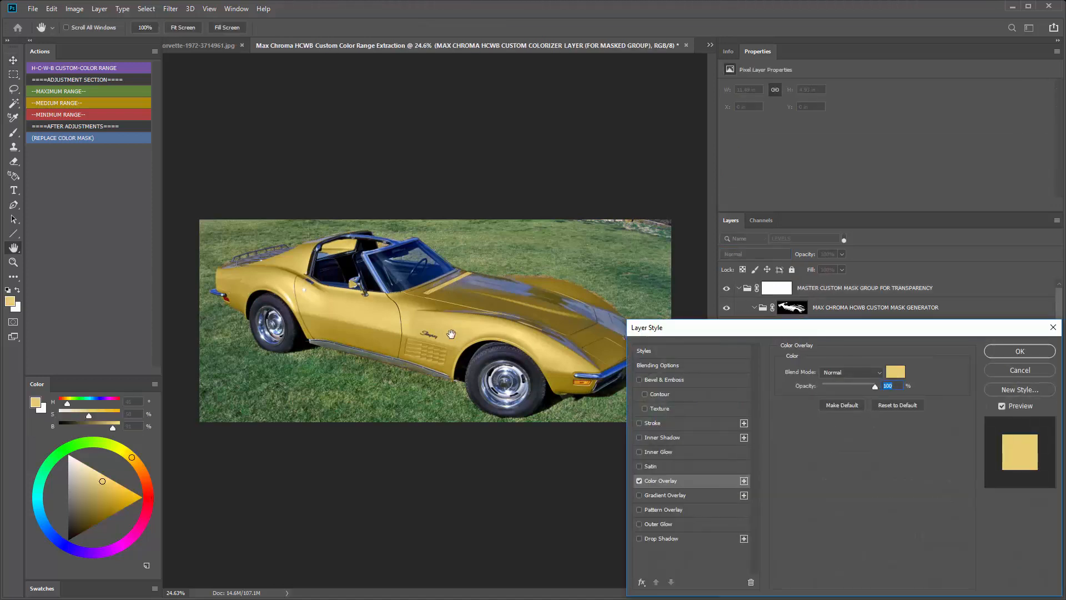
left_click(895, 370)
left_click(908, 258)
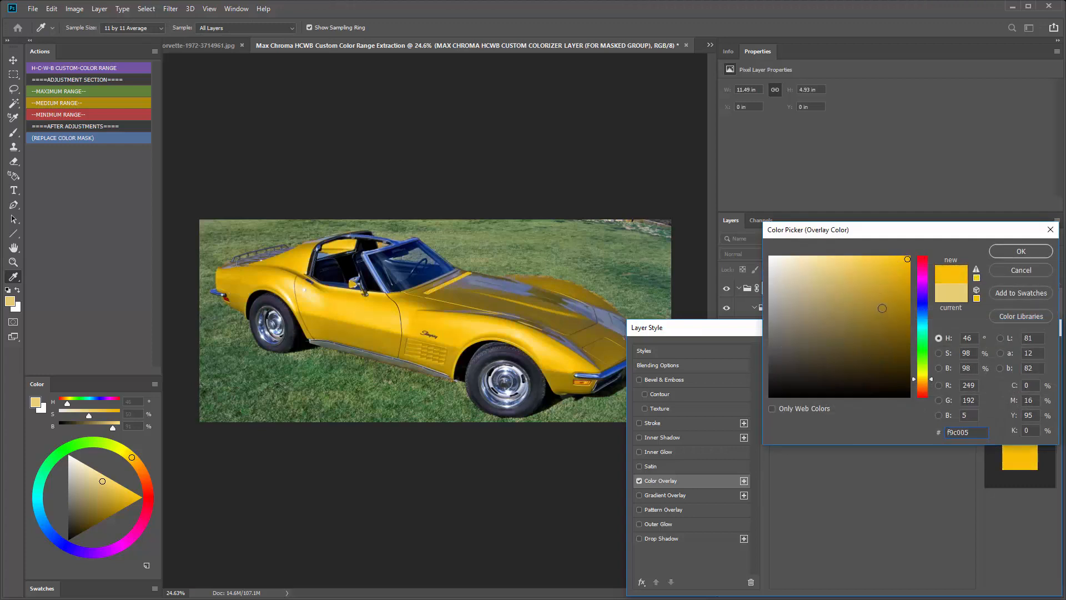
left_click_drag(922, 276, 924, 360)
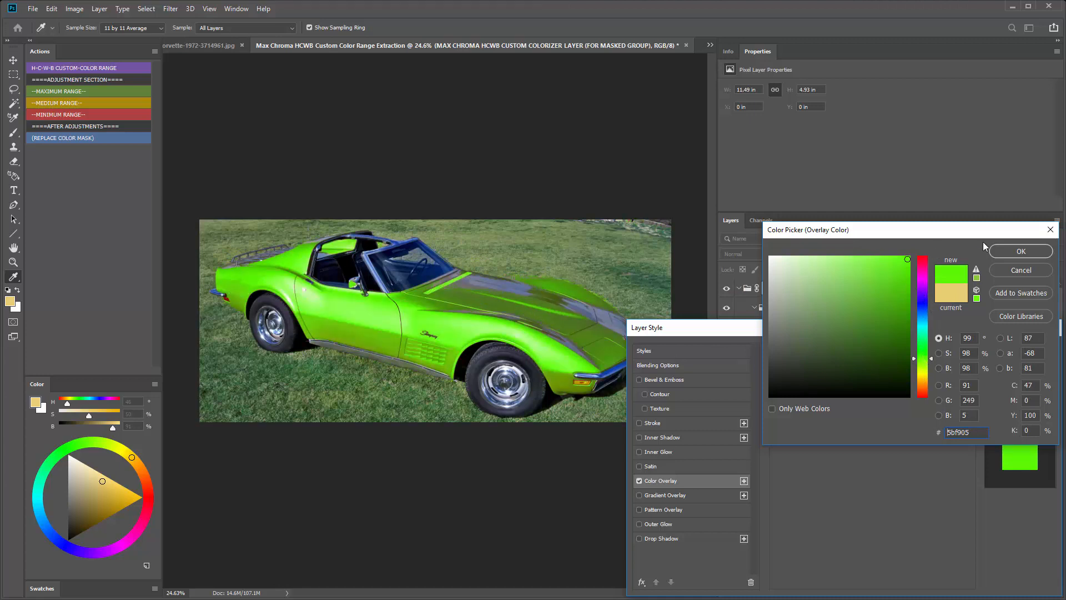
left_click(1014, 251)
left_click(1015, 354)
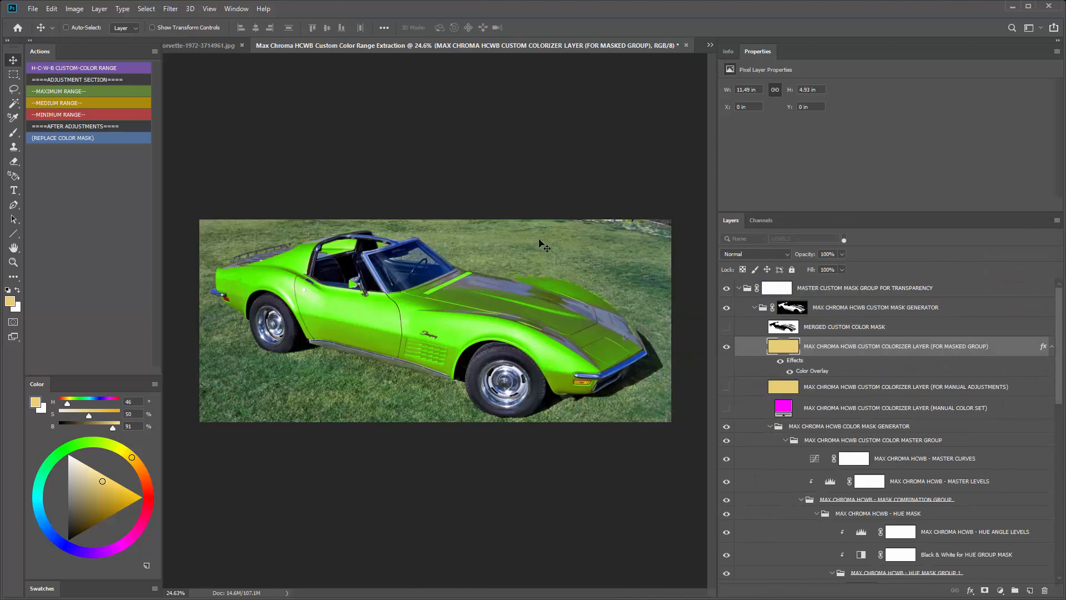
Examine the mask edge between the green front fender and the grass, and the reflections on the hood.
scroll(556, 297, "up", 12)
scroll(588, 312, "up", 10)
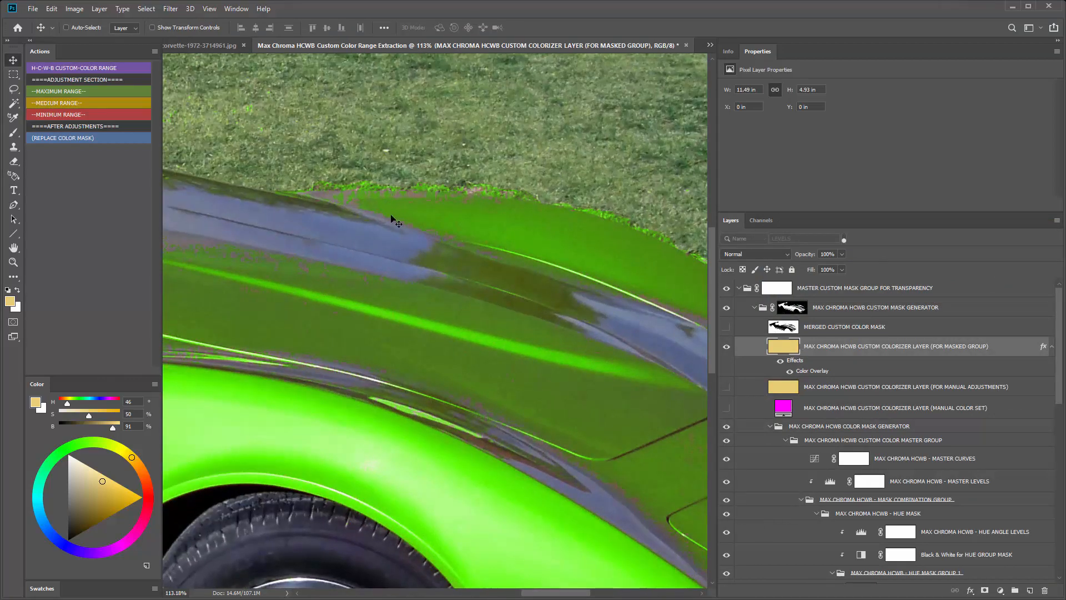
scroll(500, 245, "down", 3)
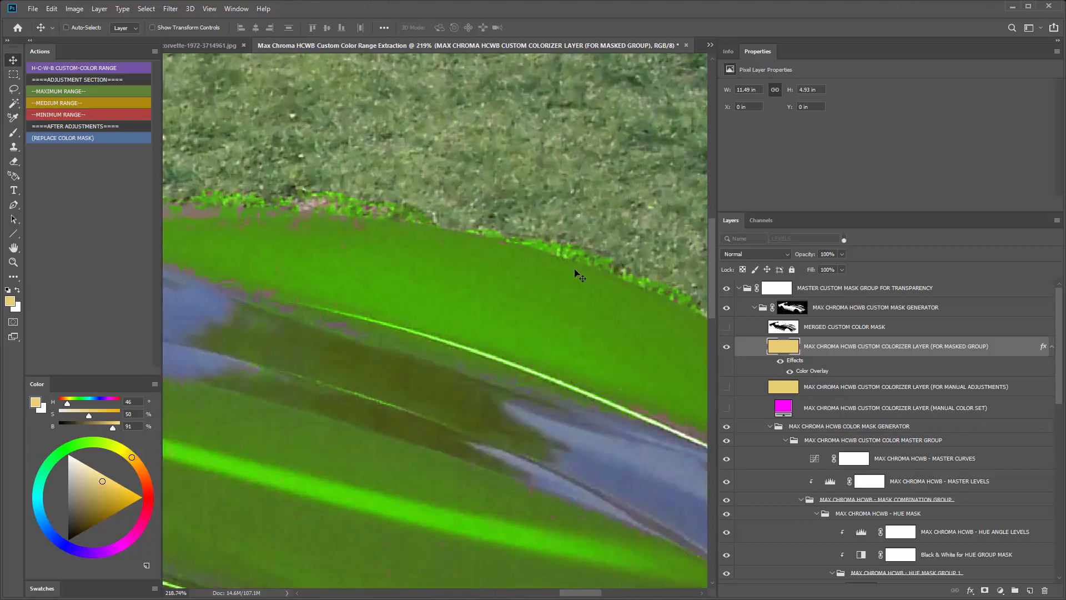
scroll(419, 218, "up", 4)
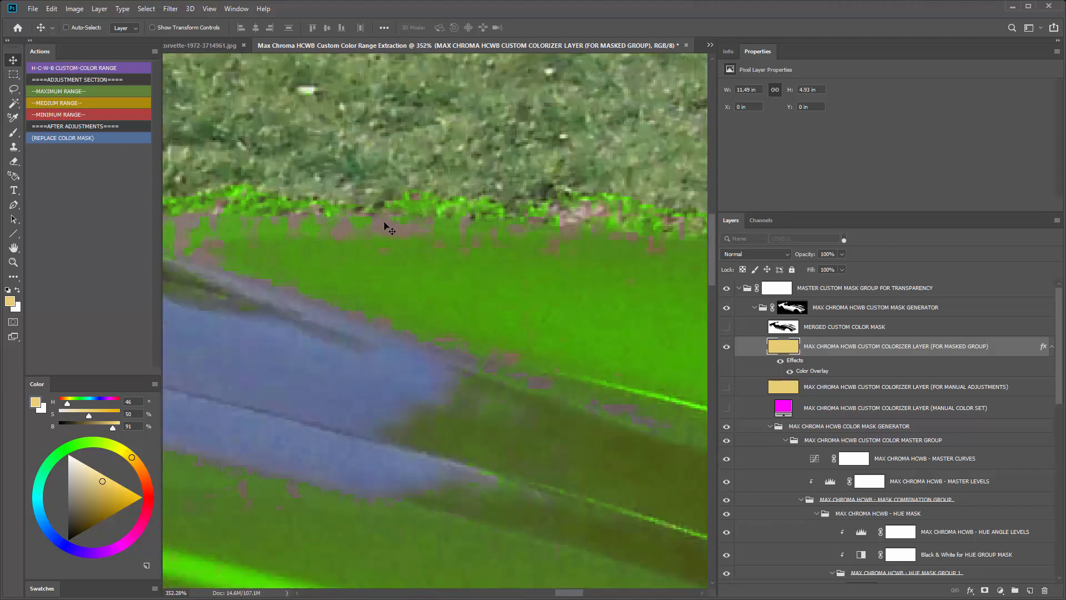
scroll(395, 233, "down", 8)
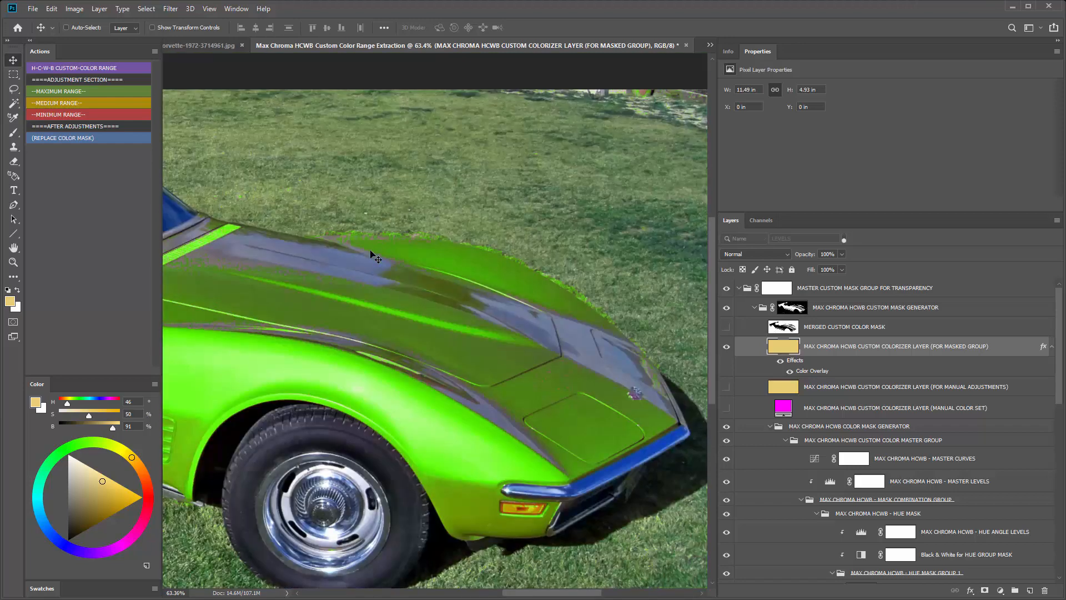
scroll(378, 261, "down", 2)
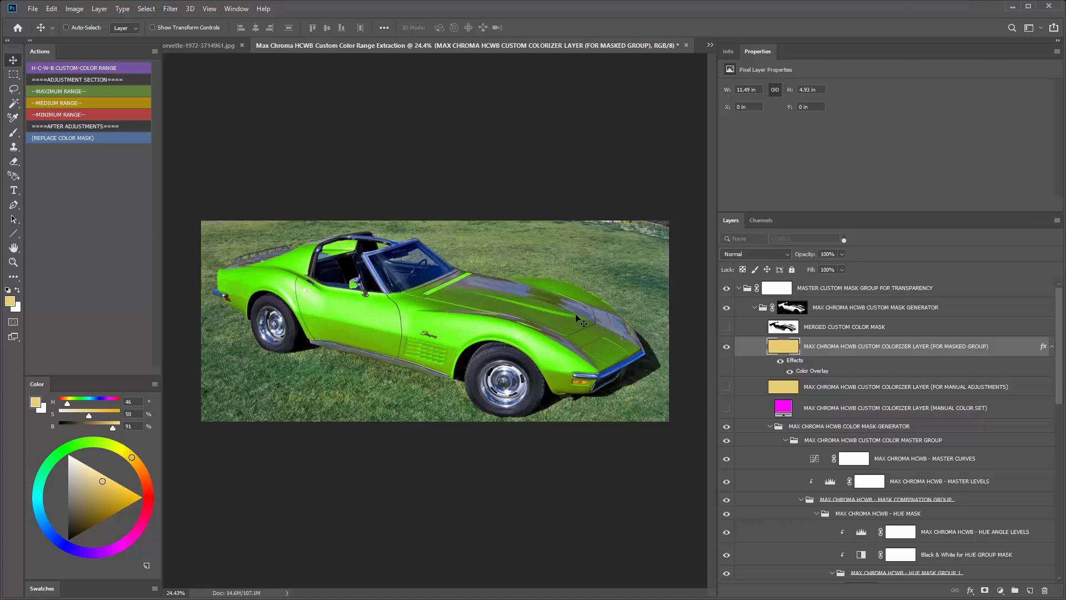
Duplicate the original corvette-1972-3714961.jpg photo as a separate document.
left_click(194, 48)
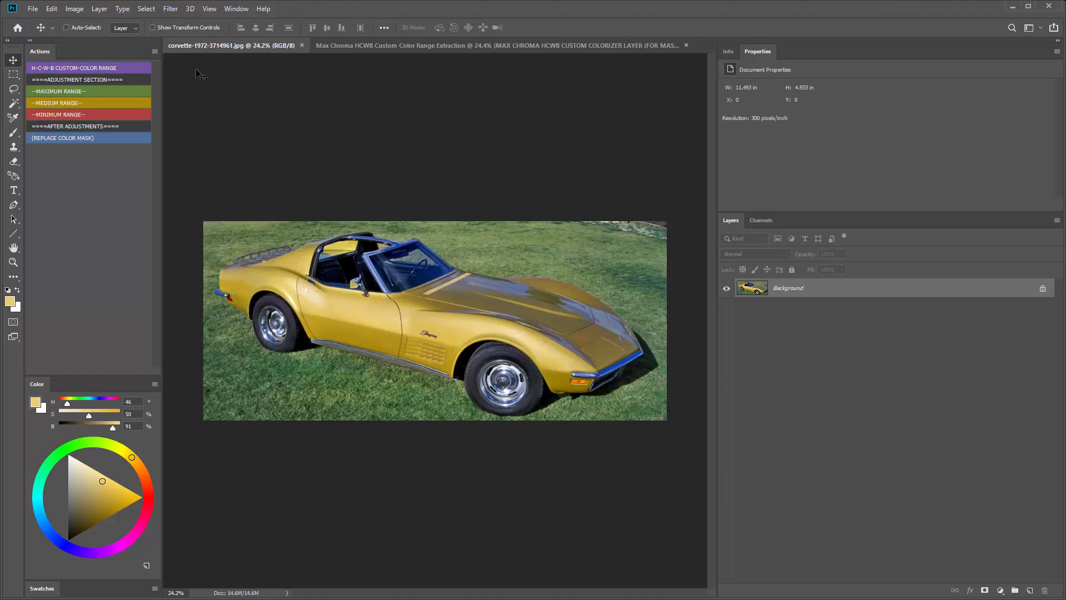
left_click(74, 9)
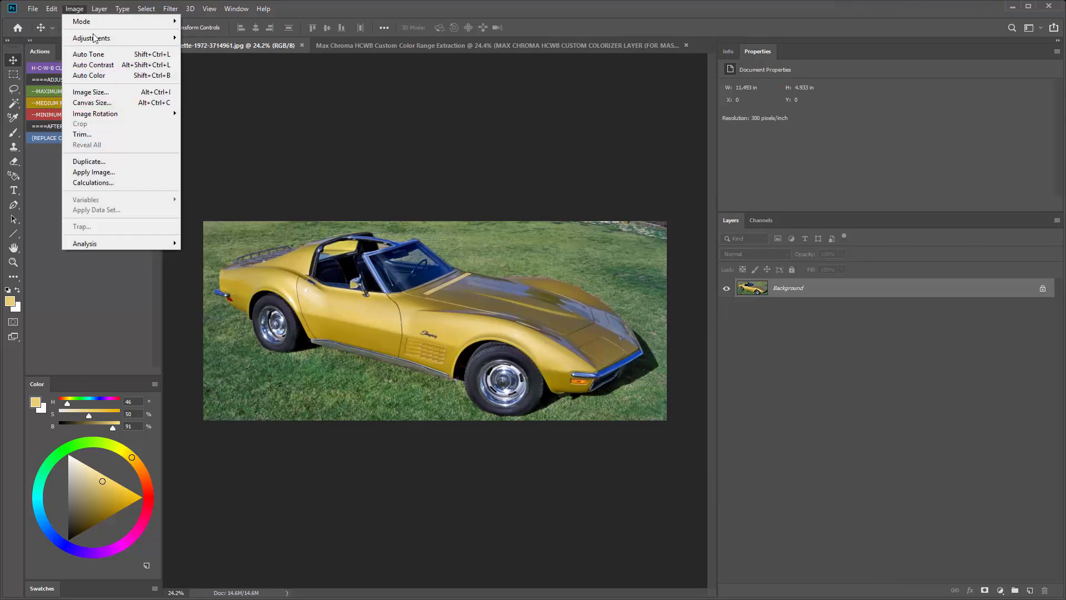
left_click(89, 161)
left_click(624, 196)
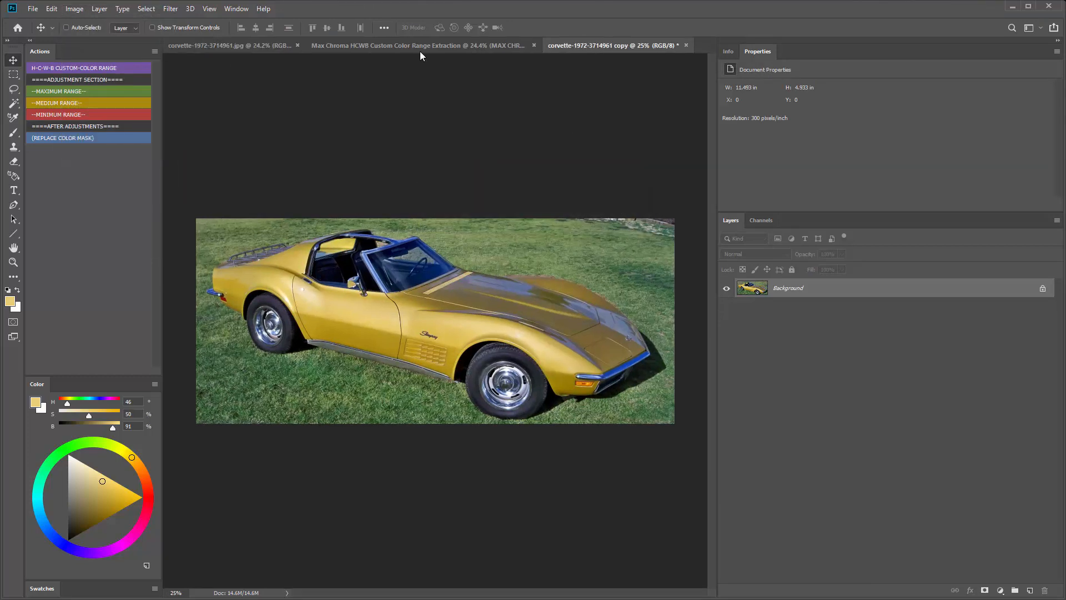
Start a Color Range selection on the duplicate with fuzziness 31 and sample the yellow paint on the door.
left_click(149, 9)
left_click(169, 118)
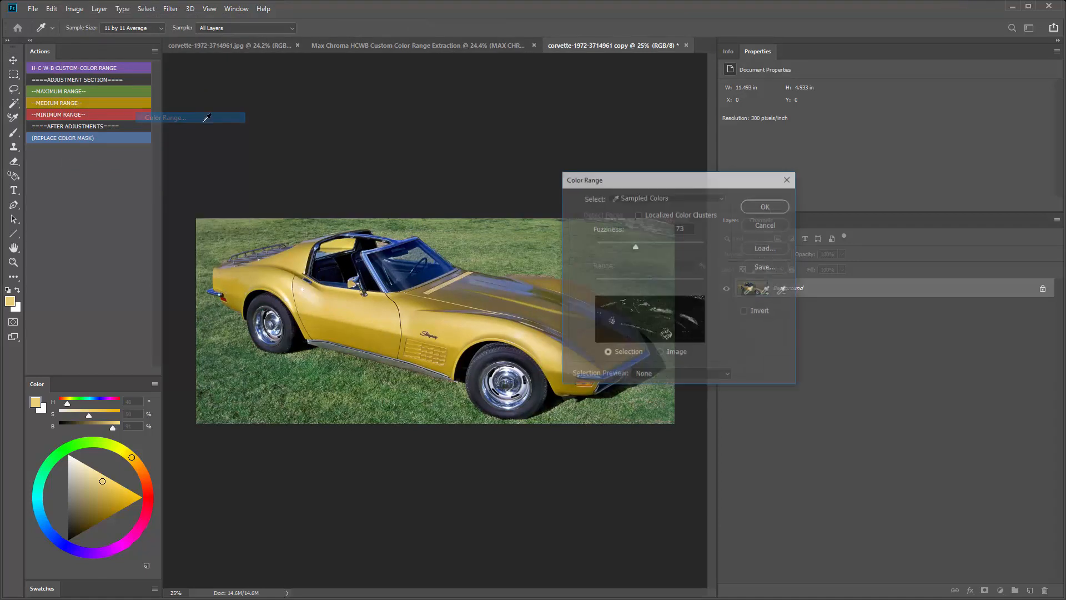
left_click_drag(621, 182, 715, 174)
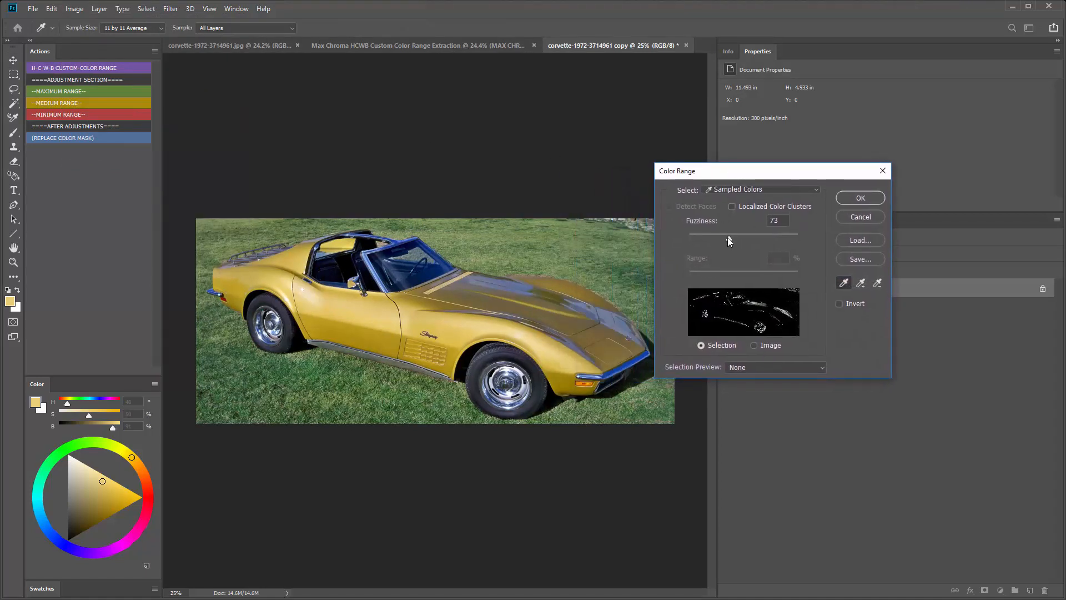
left_click_drag(727, 237, 706, 236)
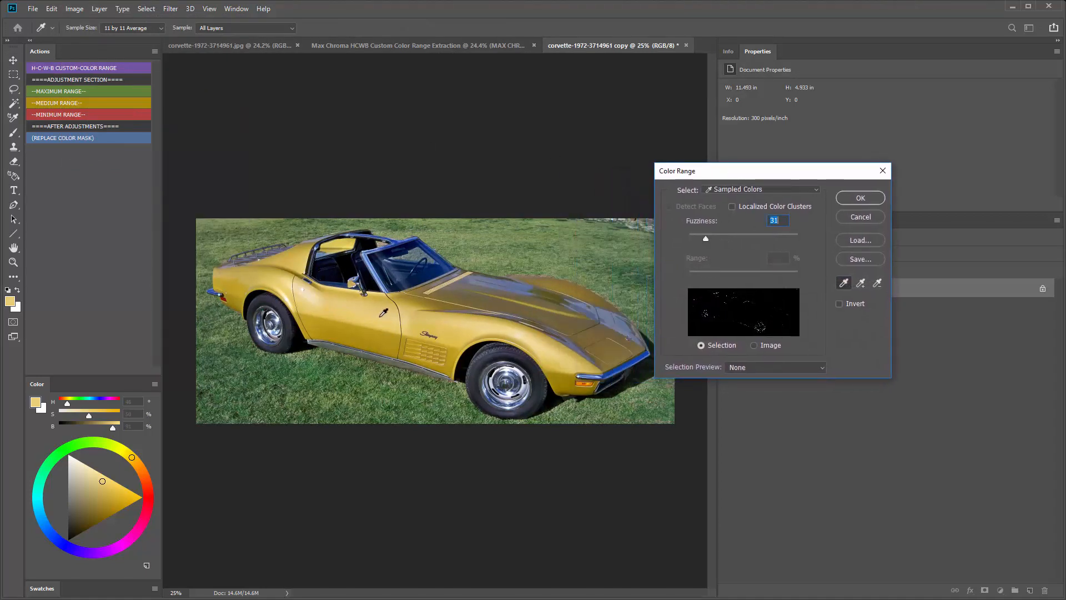
left_click_drag(375, 314, 360, 314)
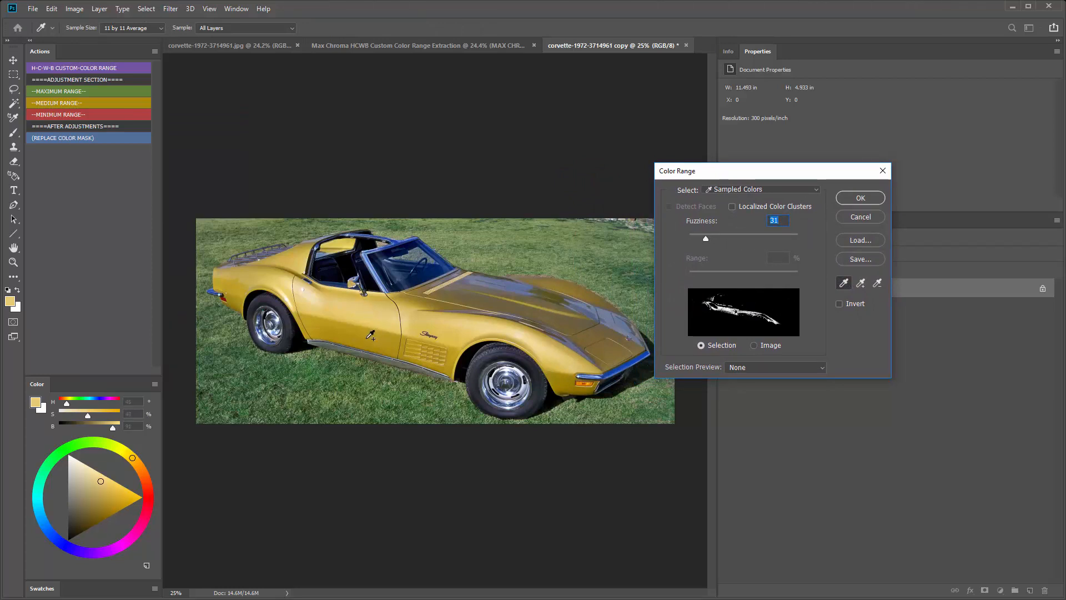
Add the darker yellows of the lower door, hood and far fender to the Color Range, and raise fuzziness to 47.
left_click(366, 334, "shift")
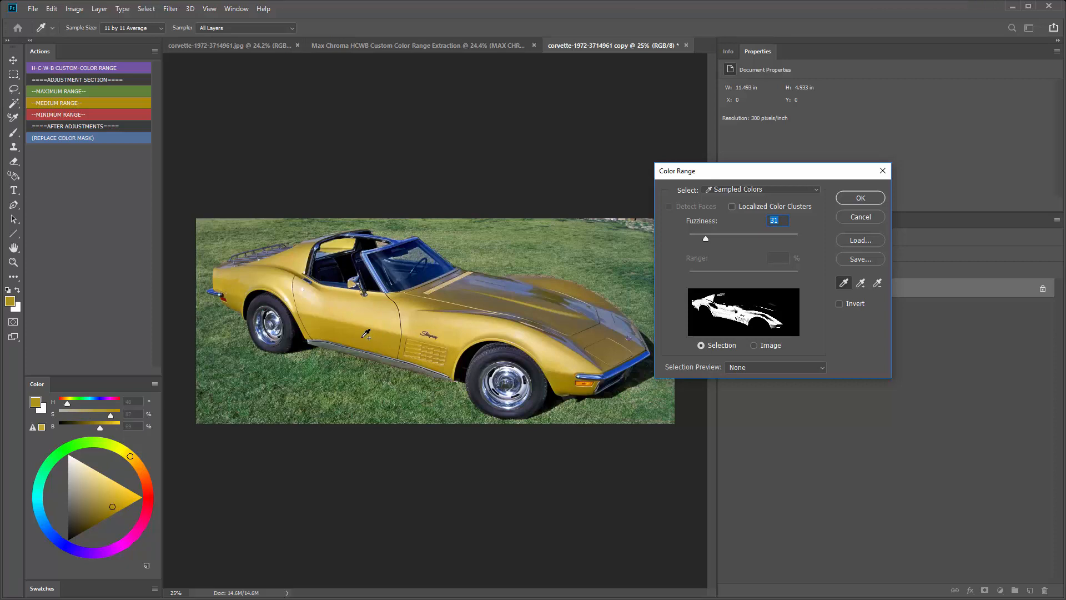
left_click(470, 300, "shift")
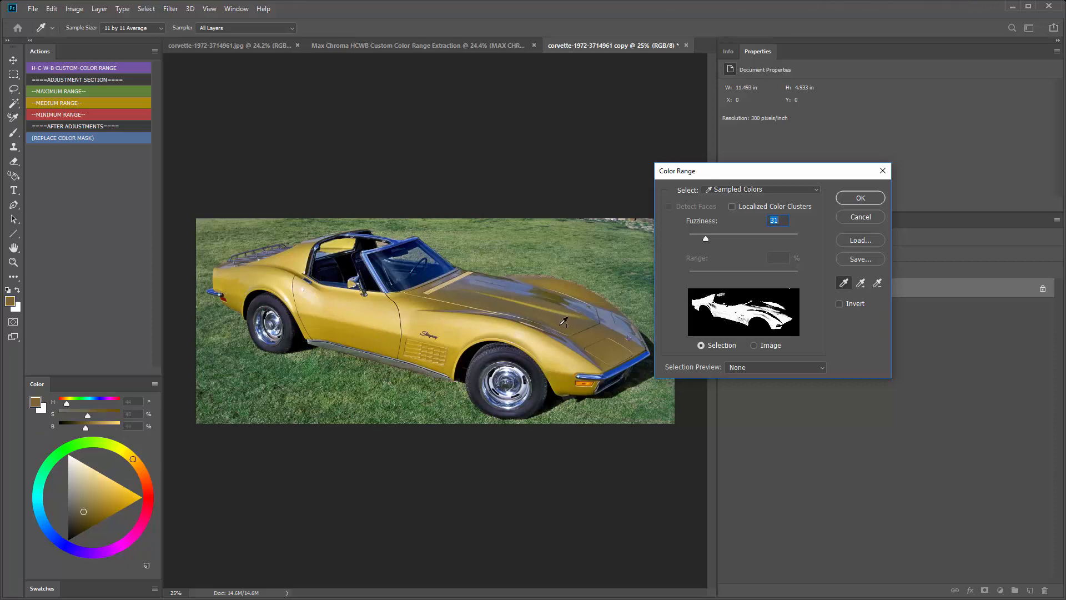
left_click(563, 283, "shift")
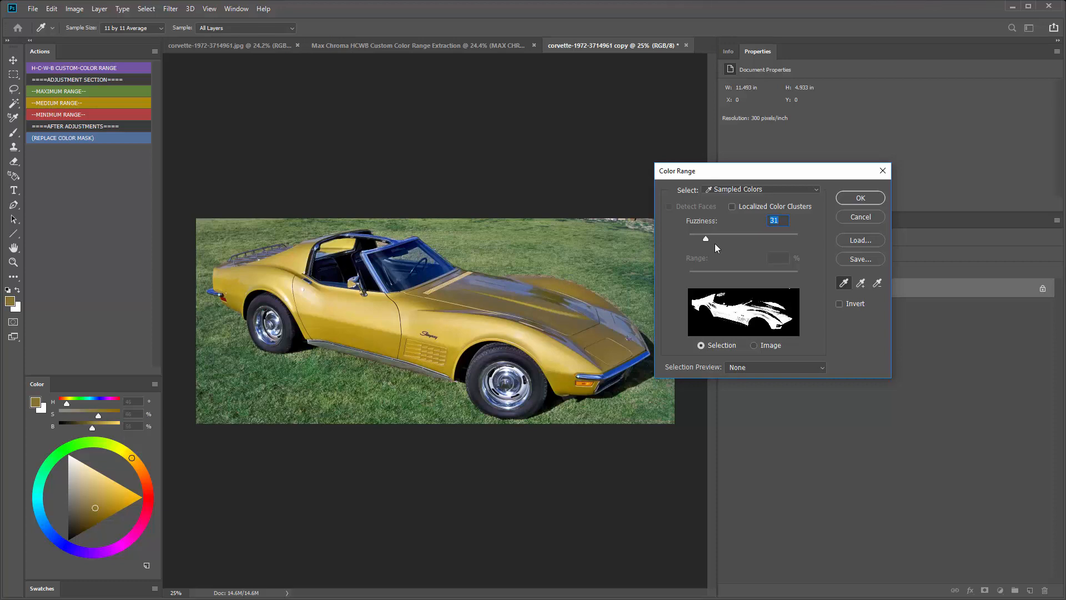
mouse_move(710, 238)
left_mouse_down()
mouse_move(728, 235)
mouse_move(716, 235)
left_mouse_up()
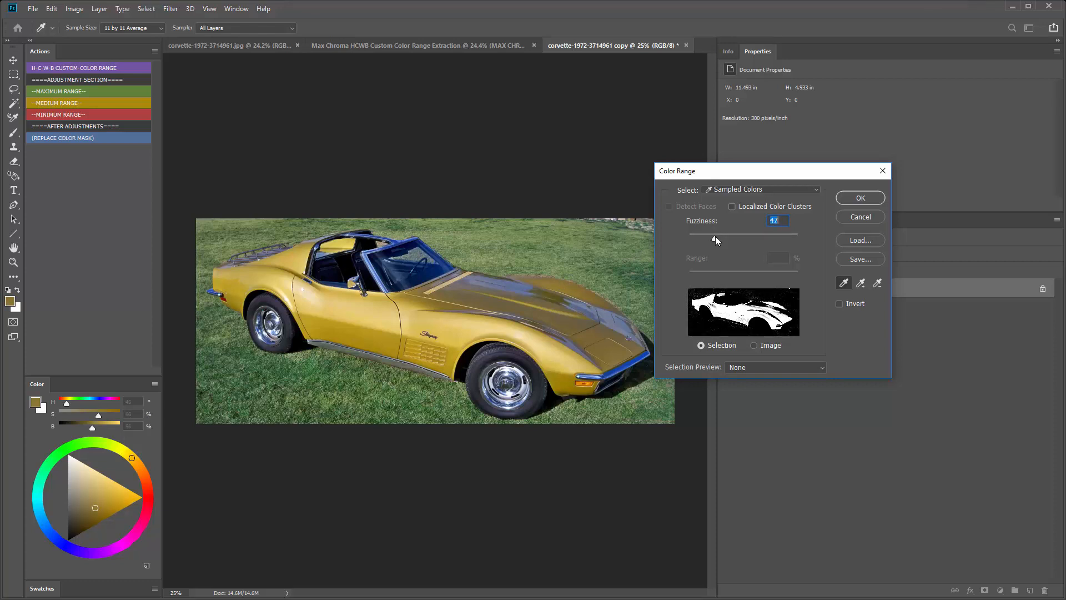
Add the hood's bluish reflection and dark tones to the Color Range, reduce the fuzziness, and create the selection.
left_click(524, 286)
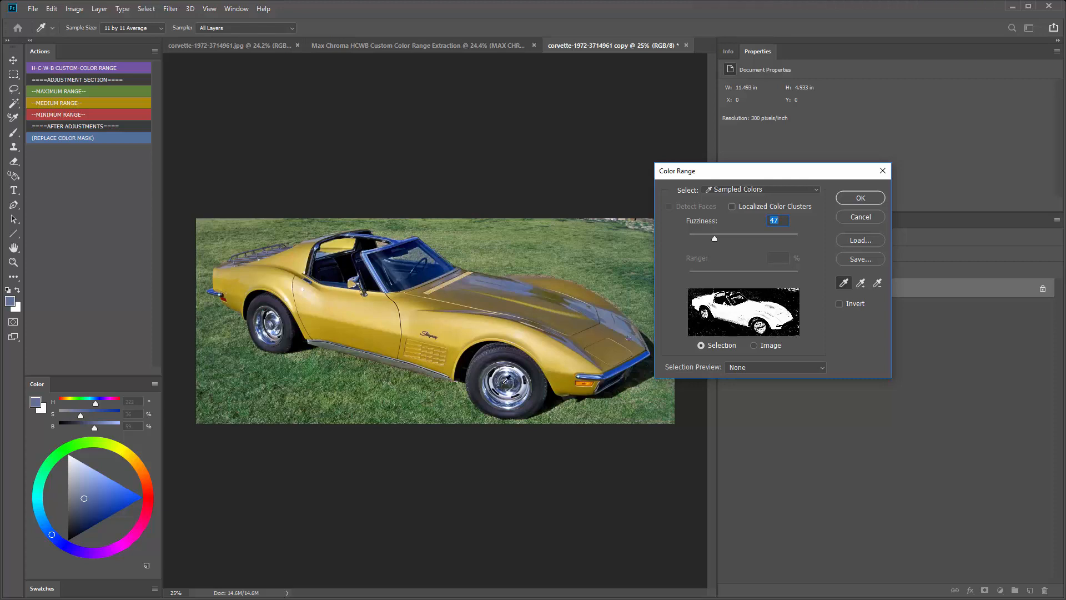
left_click_drag(716, 244, 701, 235)
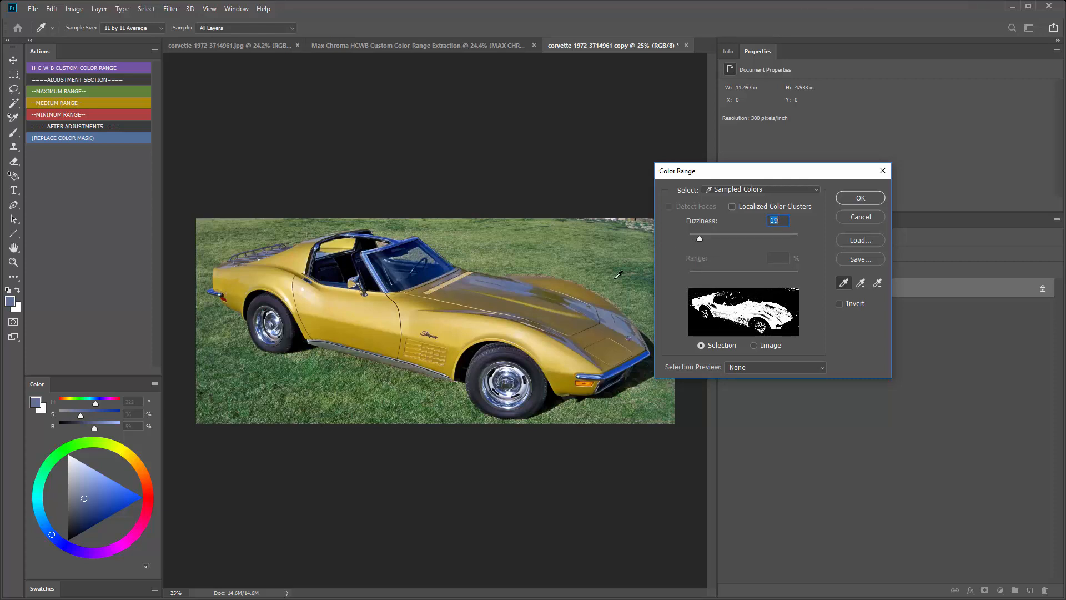
left_click(551, 297)
left_click(560, 293)
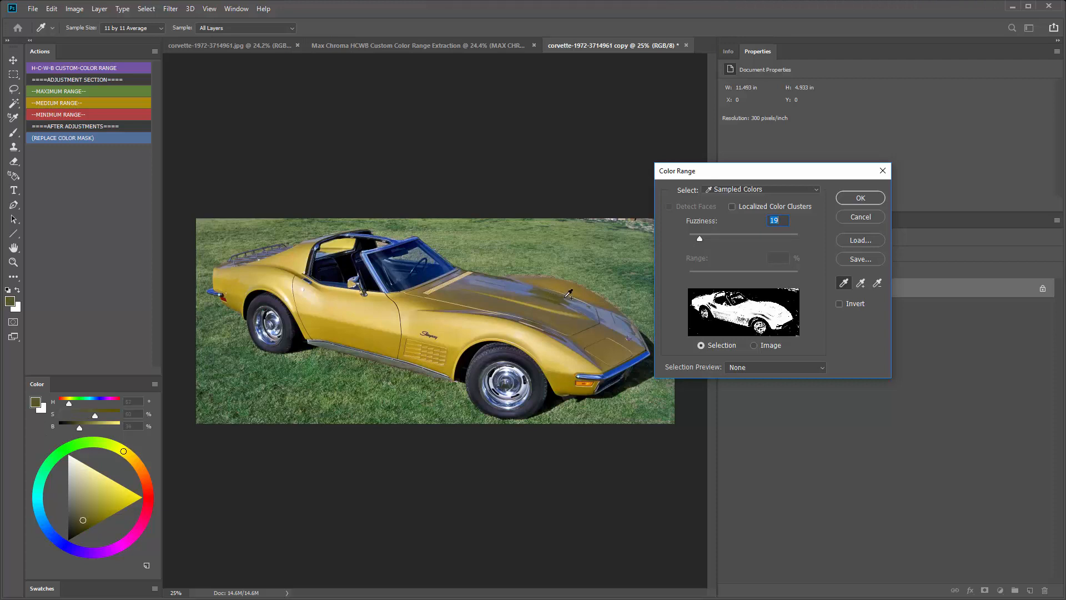
left_click_drag(701, 238, 694, 235)
left_click(848, 198)
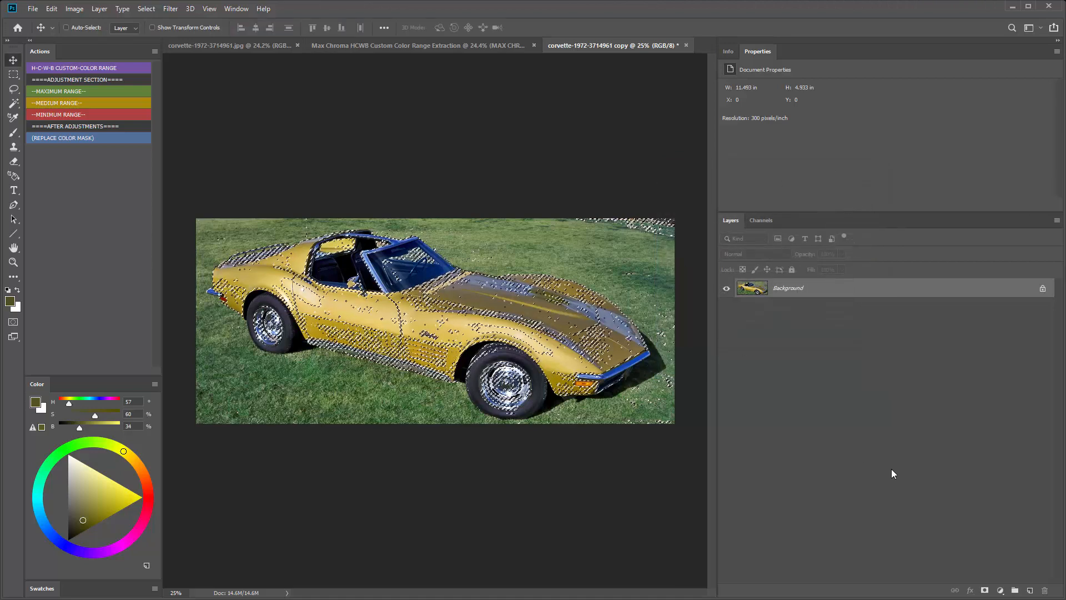
Fill the selected areas with a Solid Color layer in bright blue, 0600ff.
left_click(1000, 591)
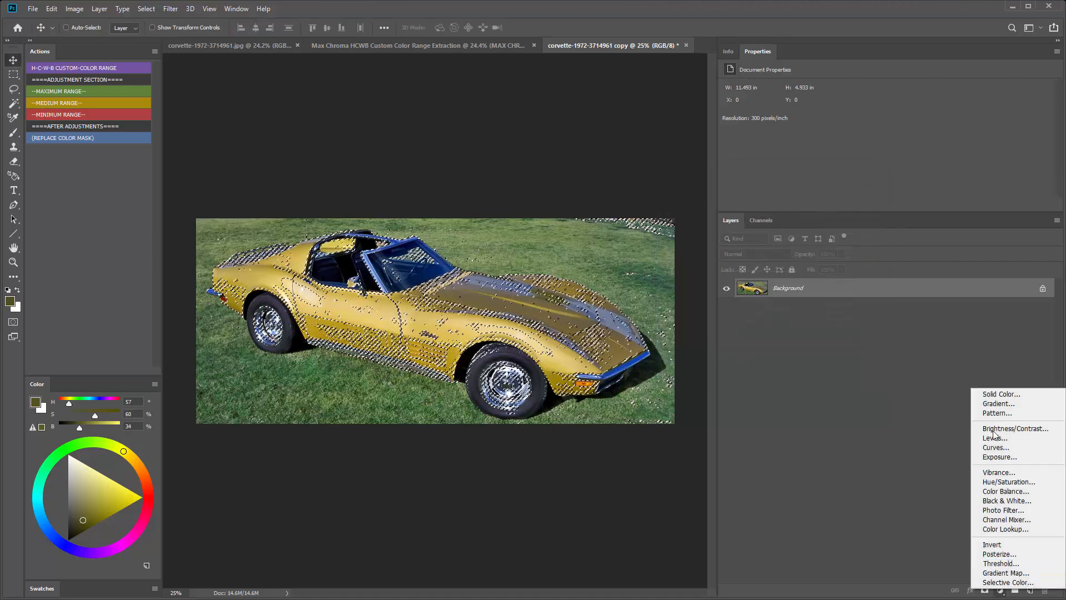
left_click(999, 394)
left_click(923, 303)
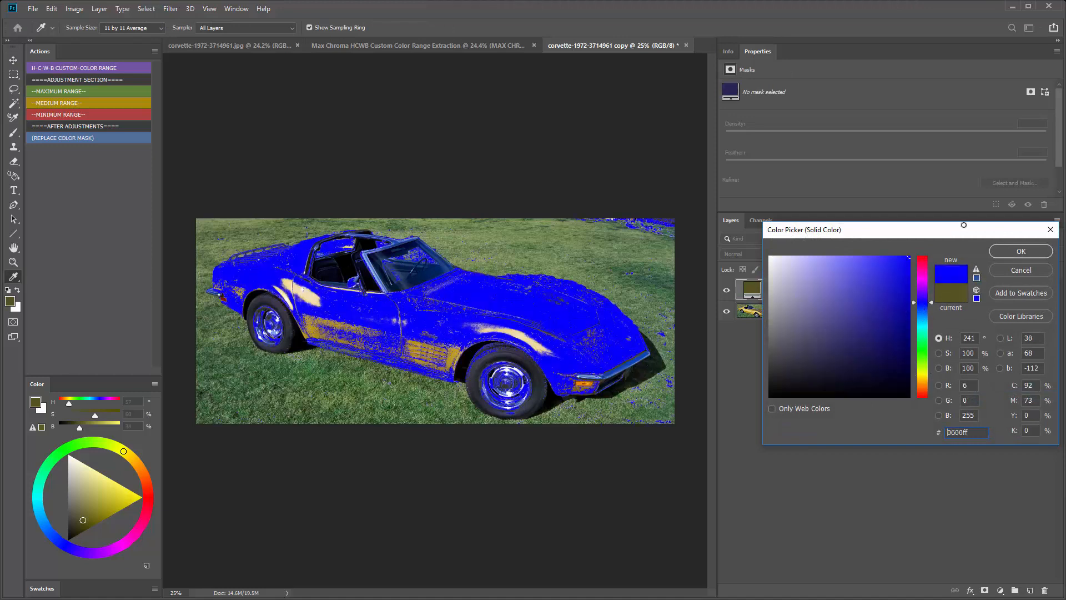
left_click(1021, 251)
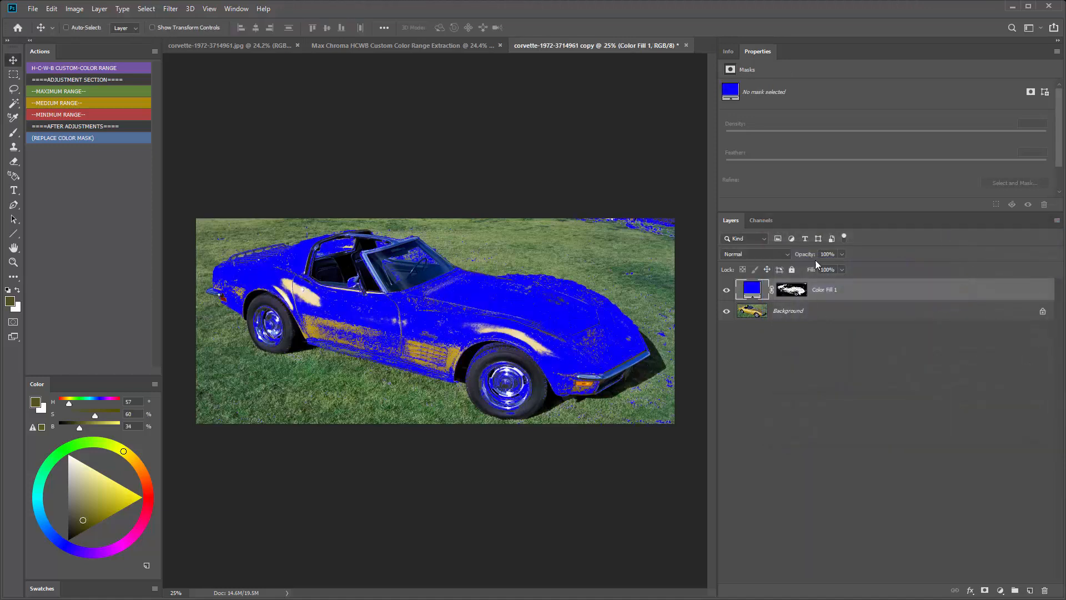
Group the blue Color Fill layer and set the group's blend mode to Color.
key("ctrl+g")
left_click(754, 253)
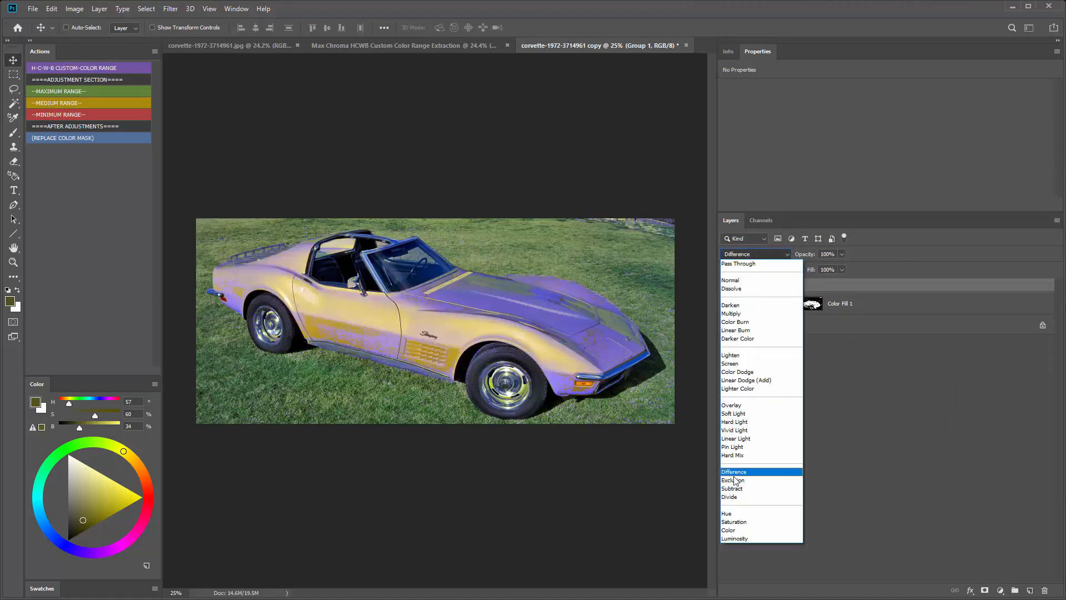
left_click(739, 527)
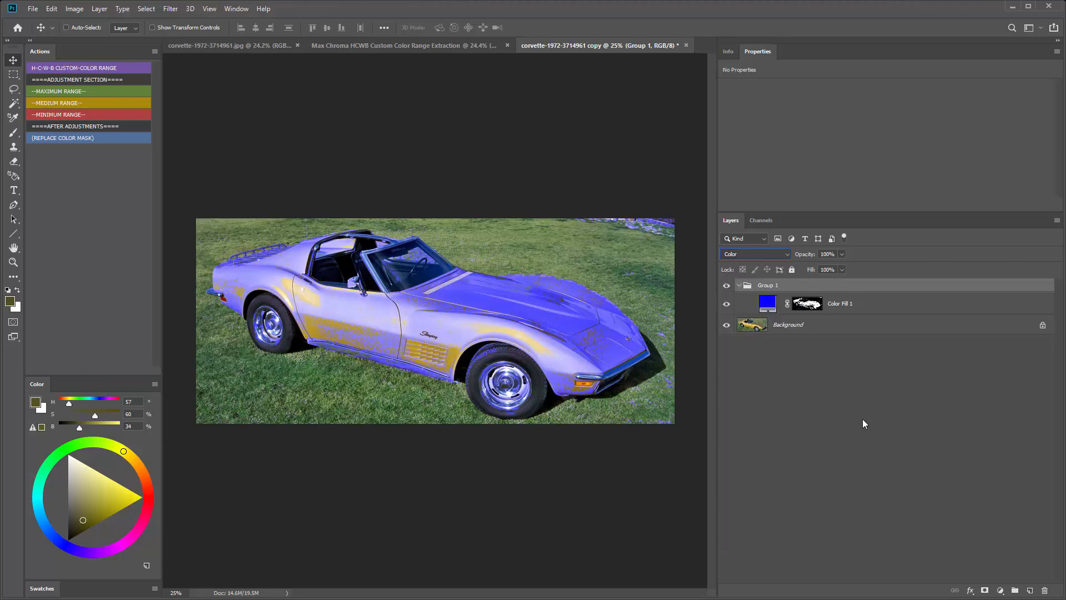
Change the Solid Color fill to bright green, 00ff7e, and inspect the recoloured bodywork up close.
double_click(767, 303)
left_click(925, 341)
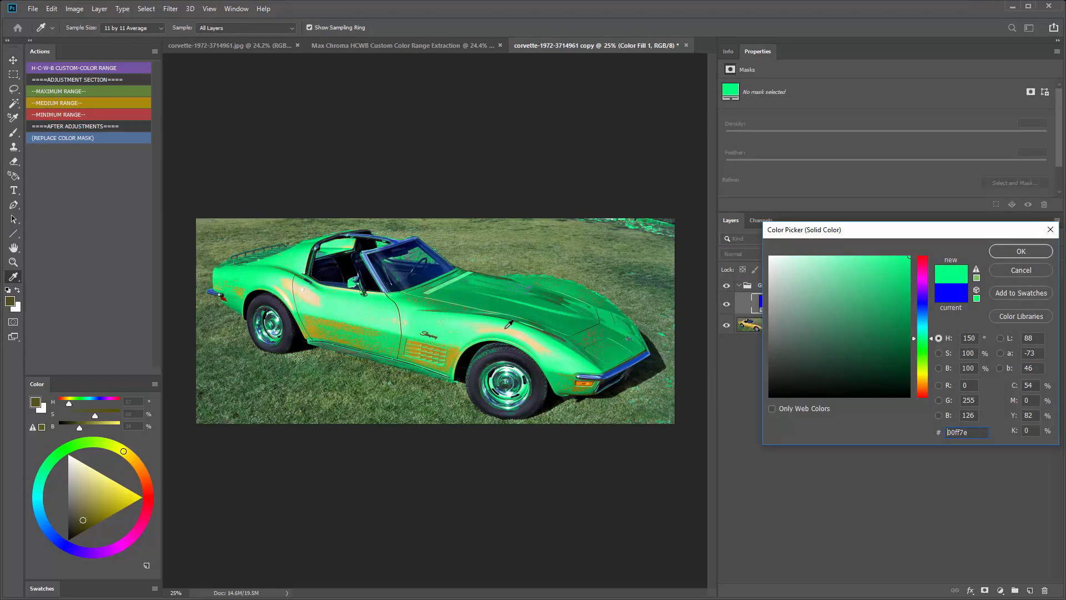
left_click(1021, 251)
scroll(399, 250, "up", 5)
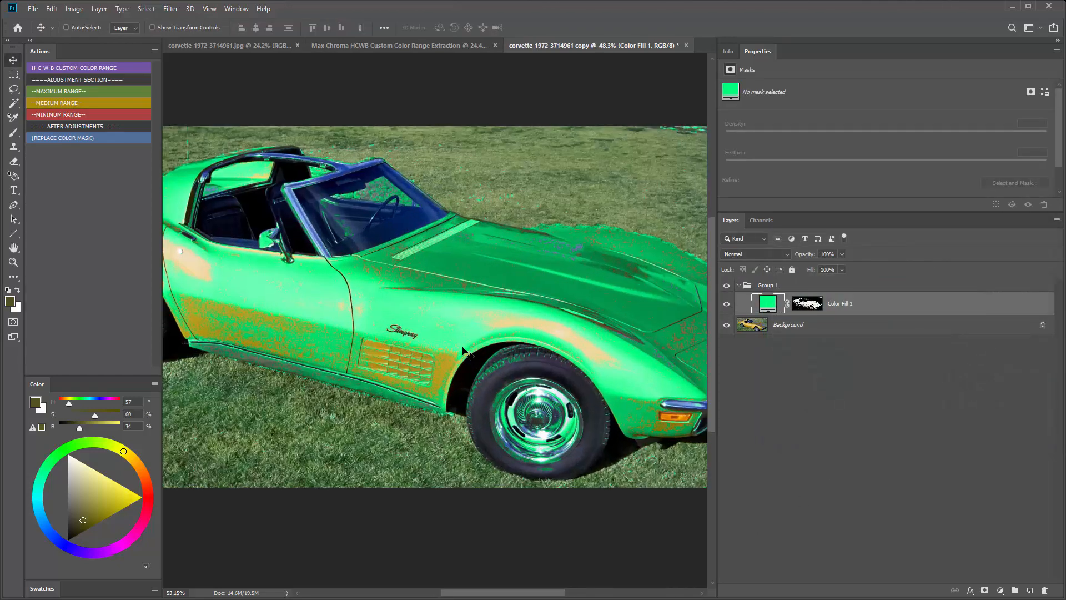
scroll(399, 250, "down", 3)
scroll(395, 245, "down", 1)
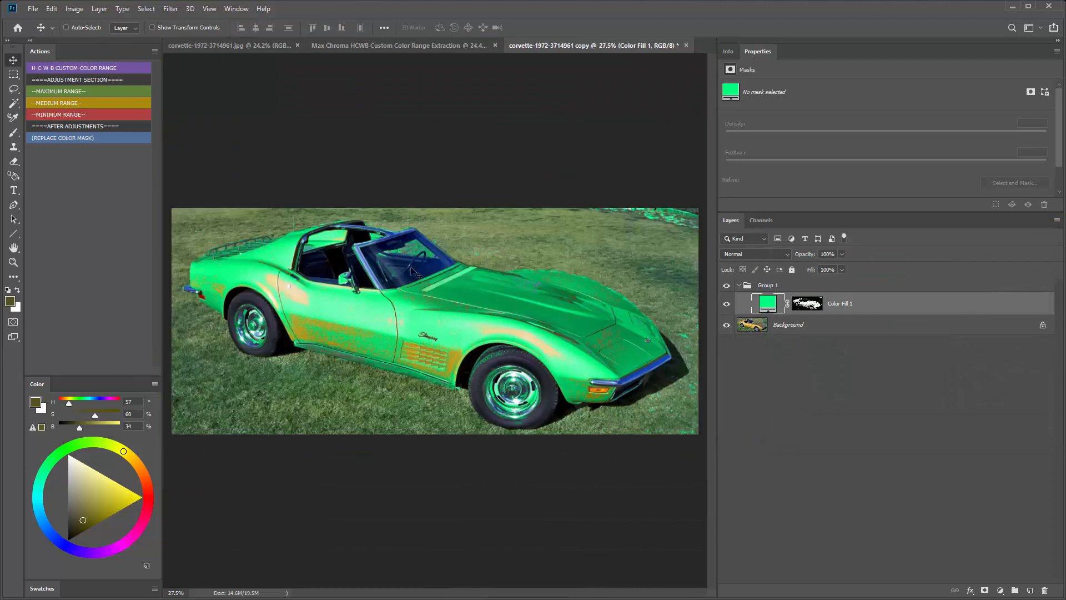
Close the Corvette copy and the Max Chroma HCWB Custom Color Range Extraction document without saving, keeping the original photo open.
left_click(687, 45)
left_click(530, 230)
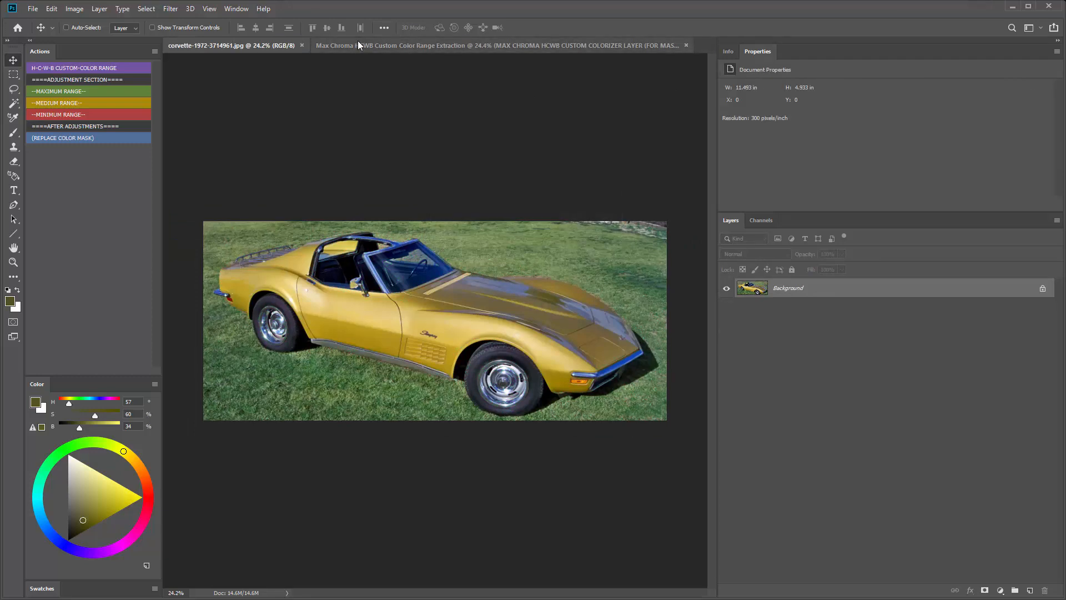
left_click(336, 45)
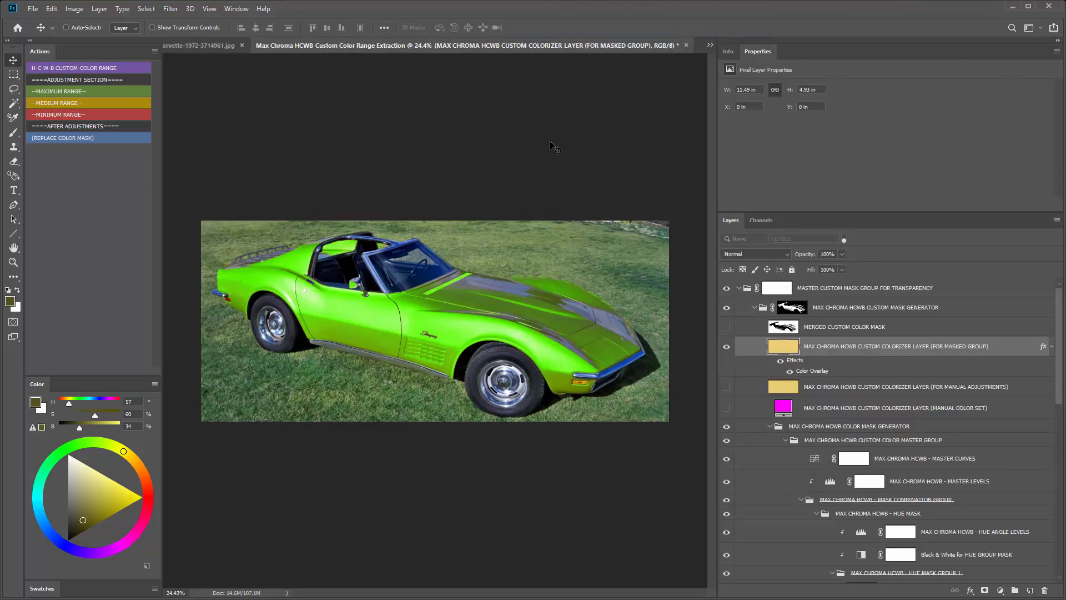
left_click(686, 45)
left_click(542, 229)
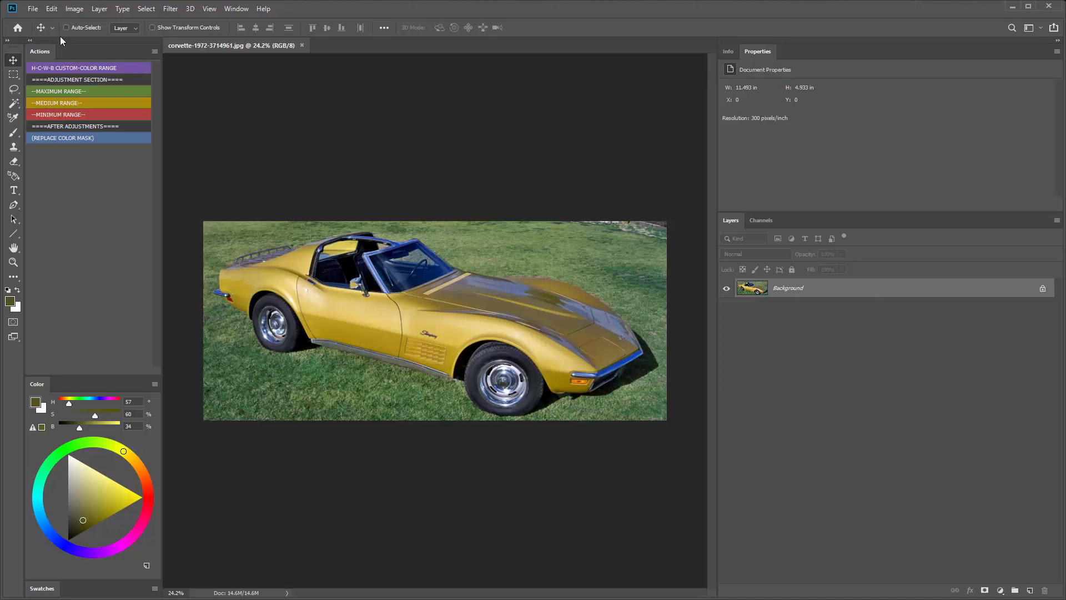
left_click(29, 41)
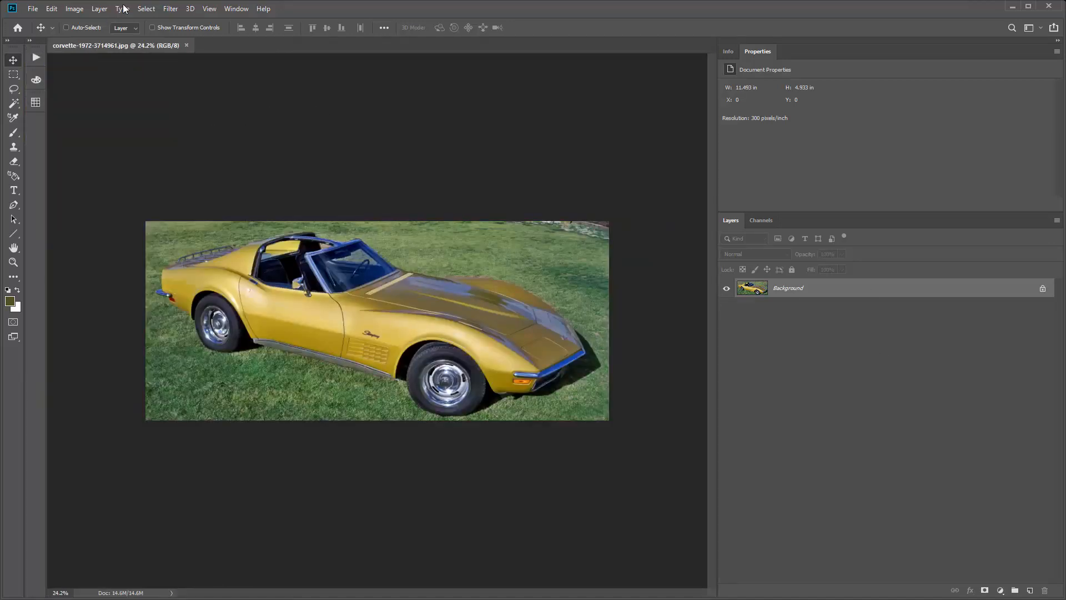
left_click(146, 8)
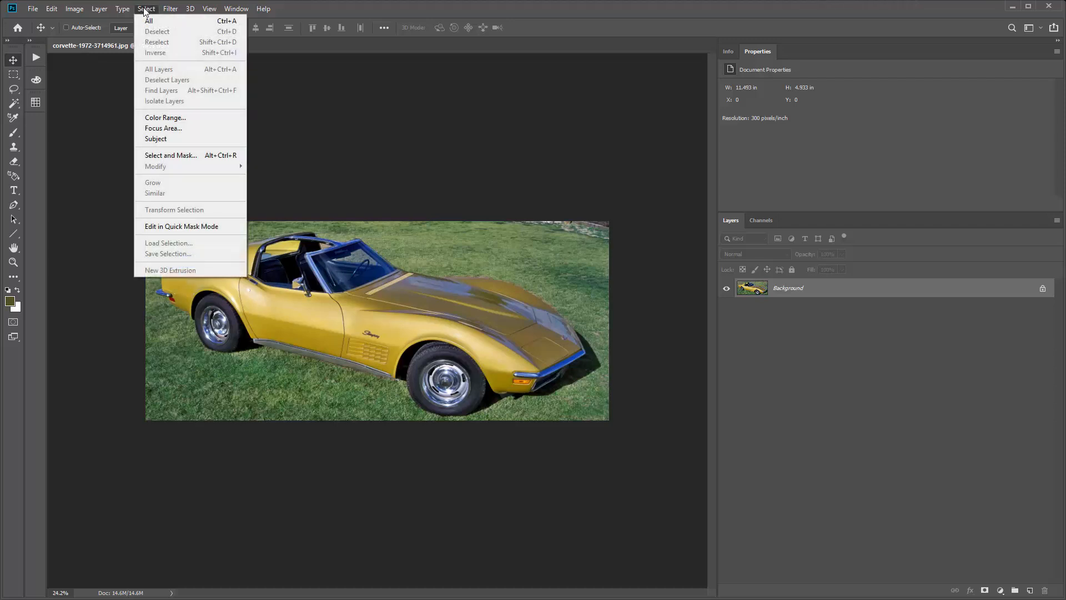
left_click(145, 10)
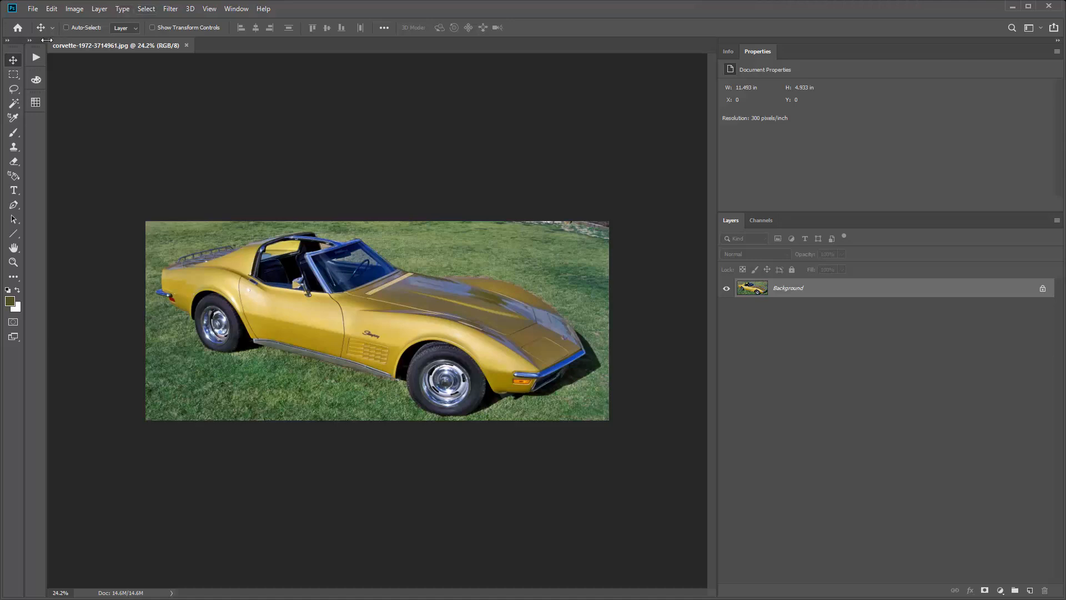
left_click(30, 41)
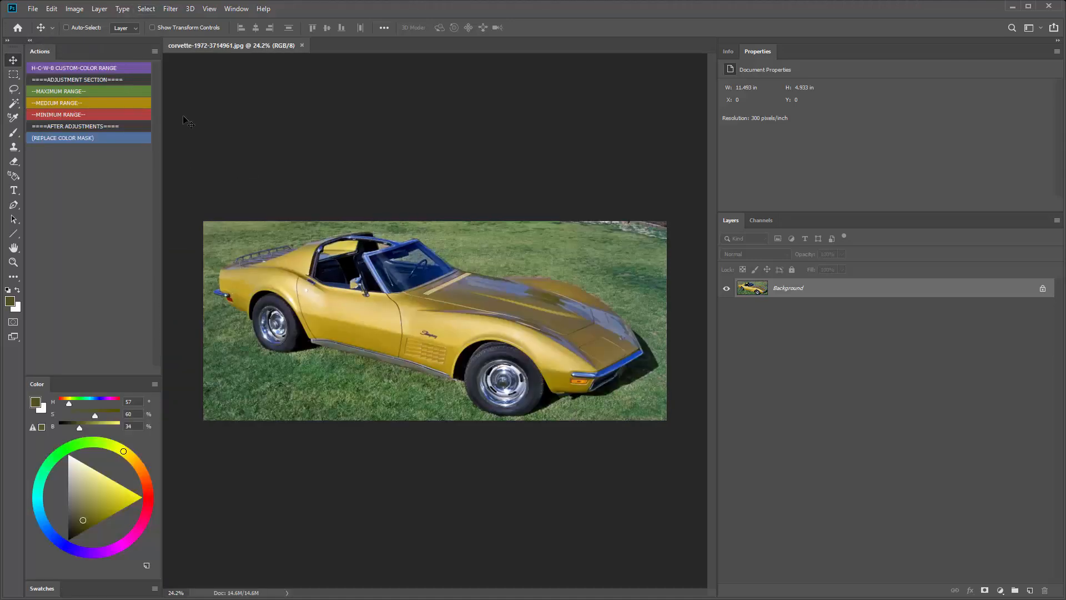